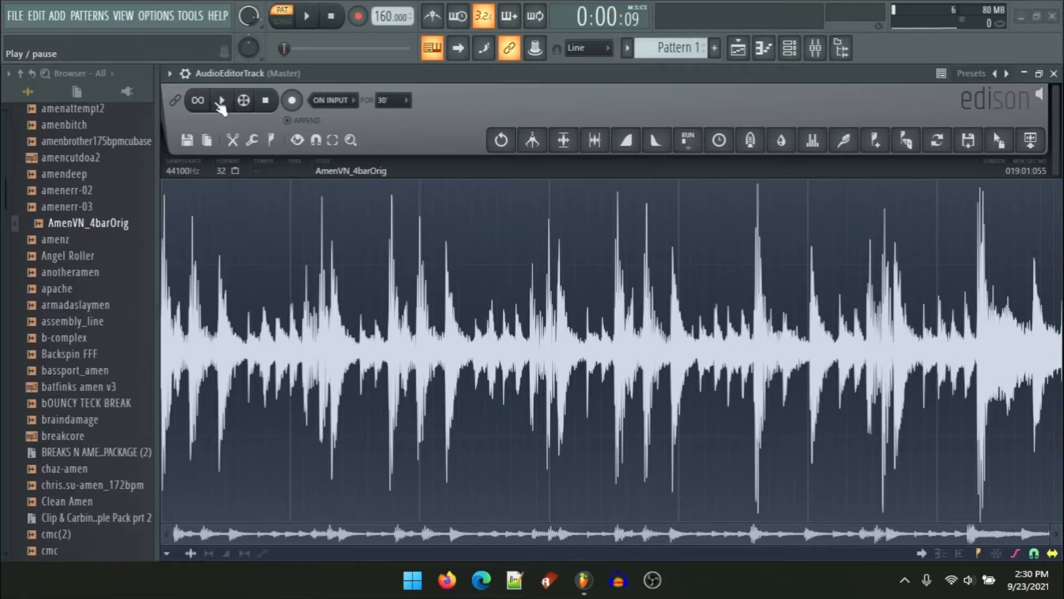
Step: Play the break, then select roughly its first bar and audition the selection
left_click(221, 102)
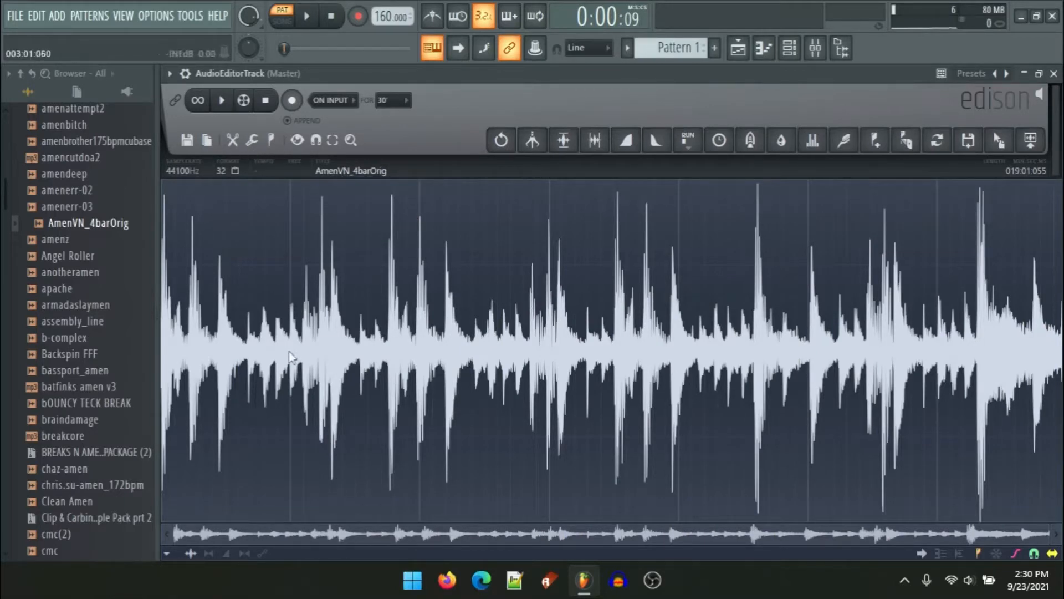
left_click_drag(358, 360, 62, 360)
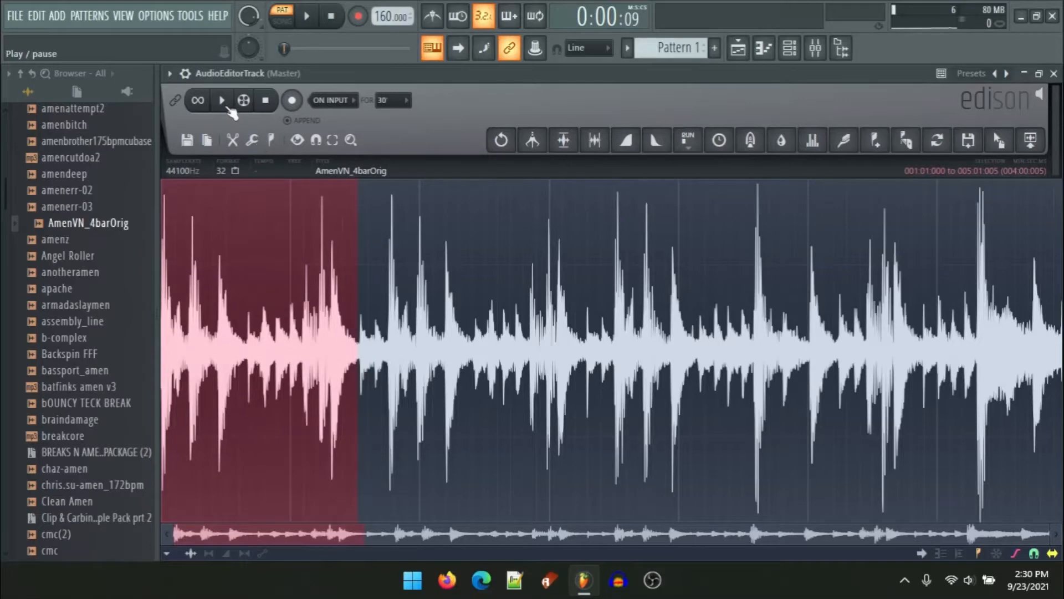
left_click(232, 113)
Step: Trim the selection's end to just before the next transient, then audition it
left_click_drag(357, 230, 394, 233)
scroll(393, 233, "up", 7)
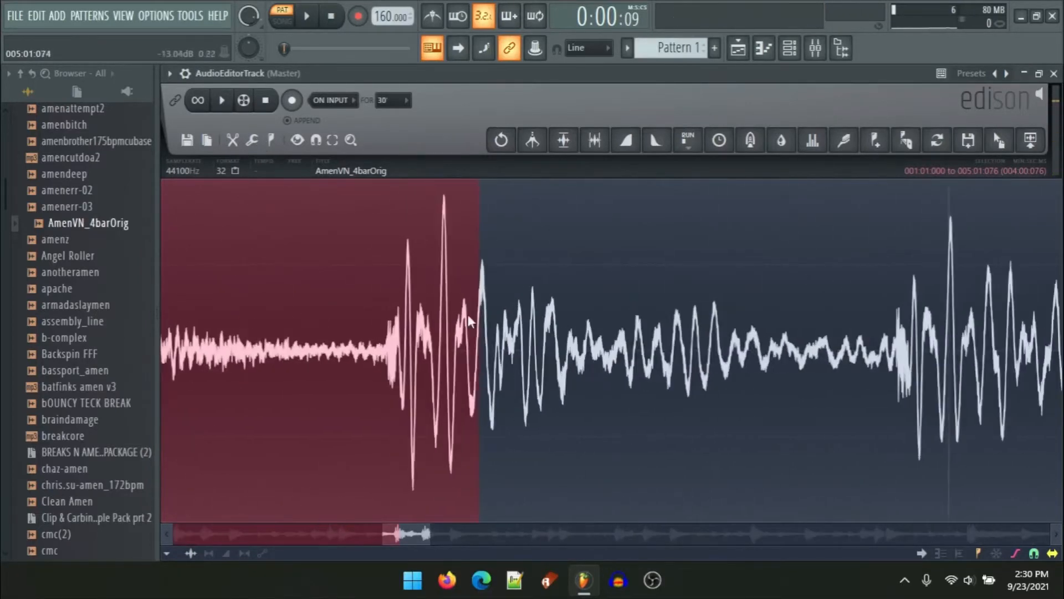
left_click_drag(472, 317, 455, 363)
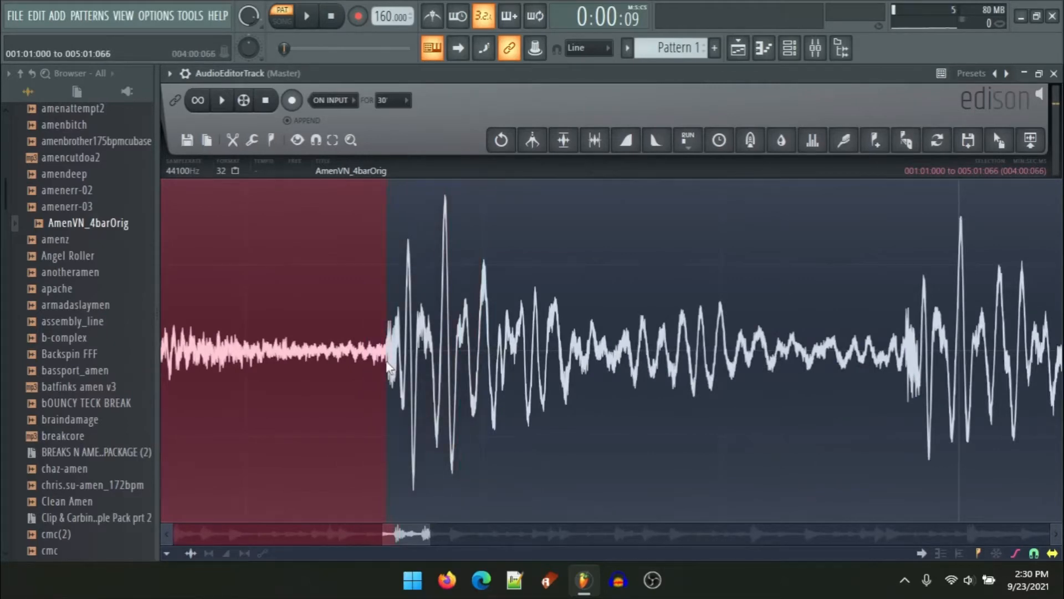
key("space")
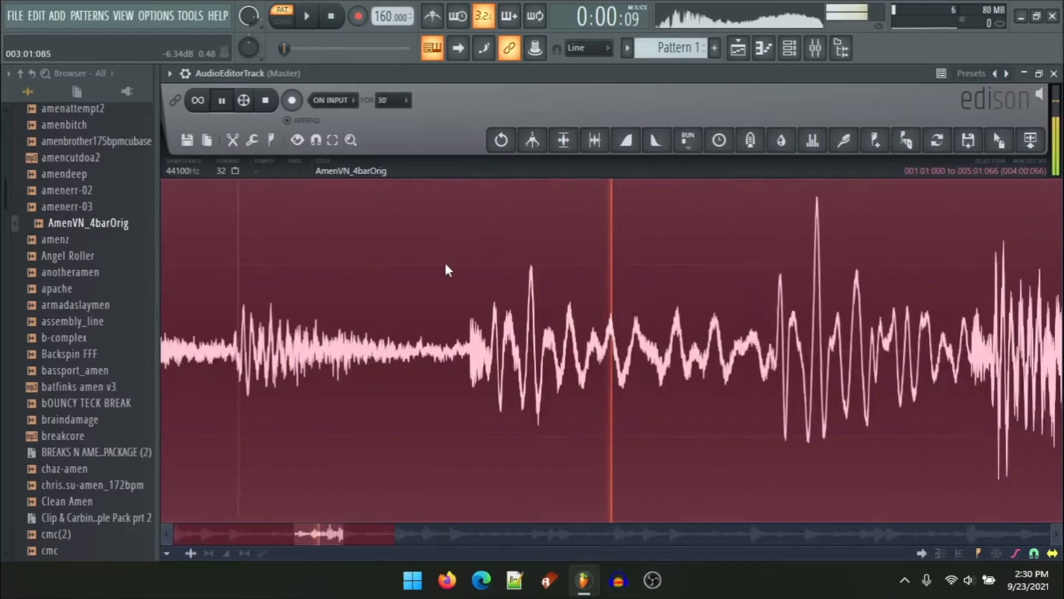
scroll(417, 220, "down", 6)
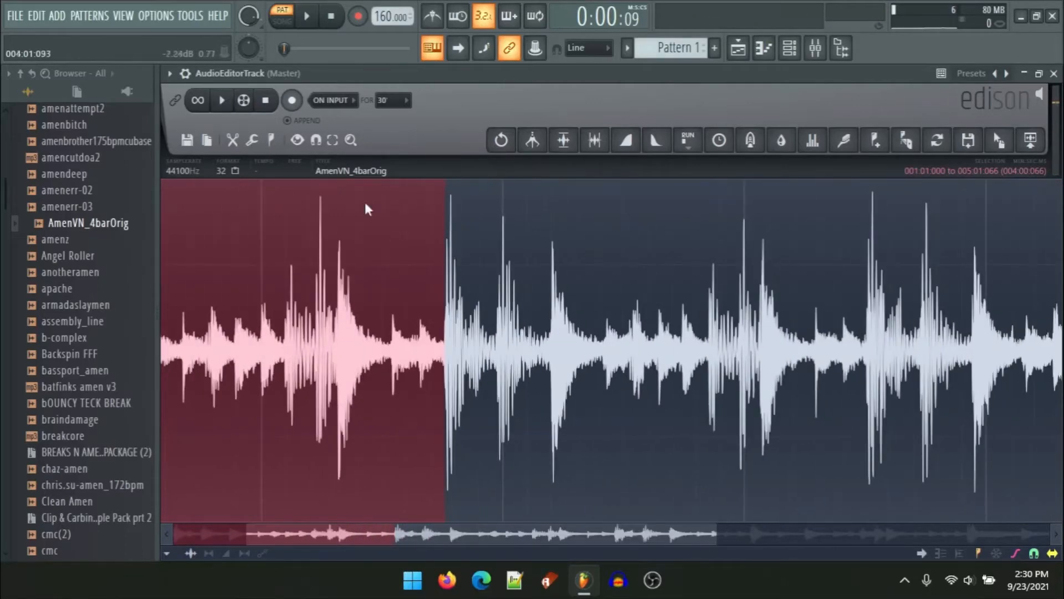
Step: Declare the selection as 4 beats in the sample properties so the tempo is derived
left_click(335, 169)
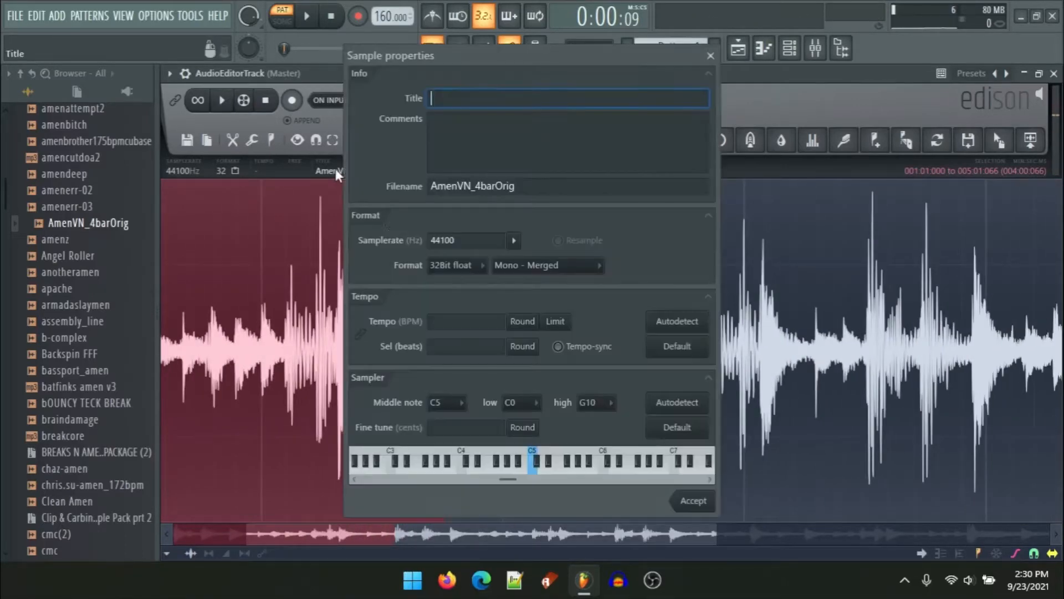
left_click(441, 346)
type("4")
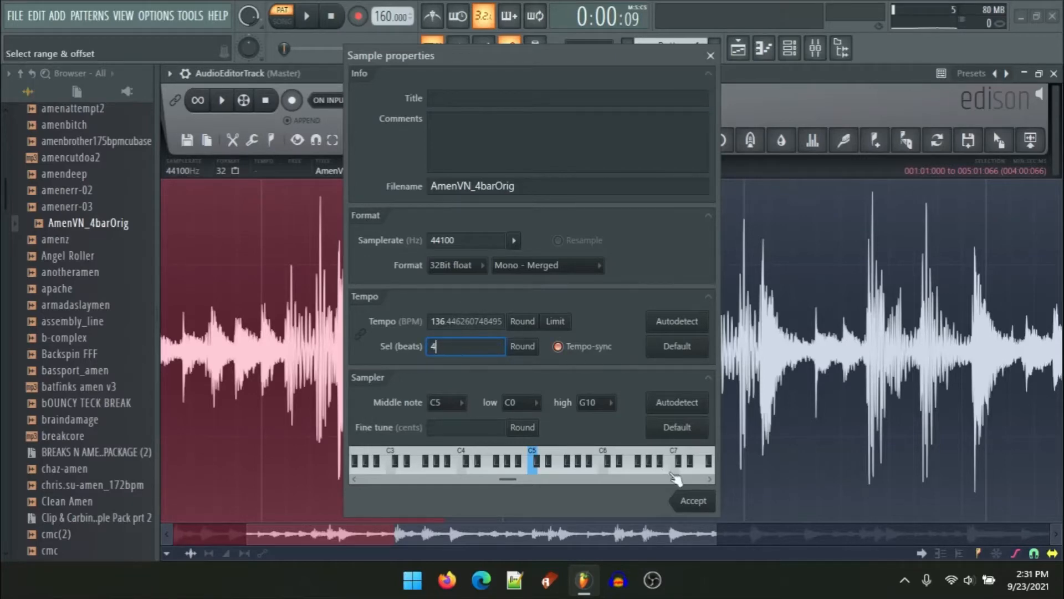
left_click(693, 500)
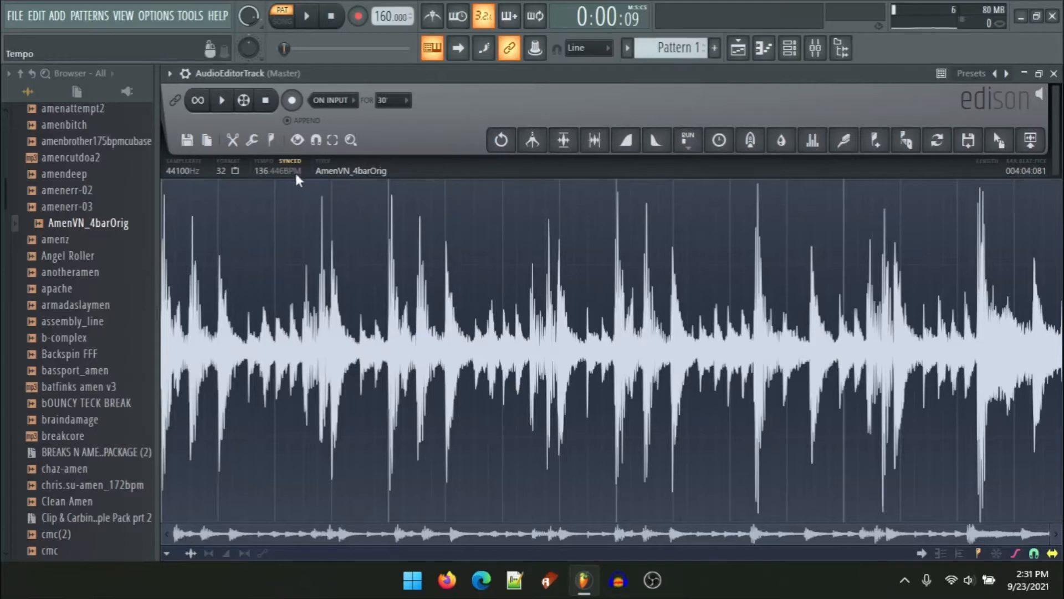
Step: Round the sample's length to 16 beats in the sample properties
left_click(323, 173)
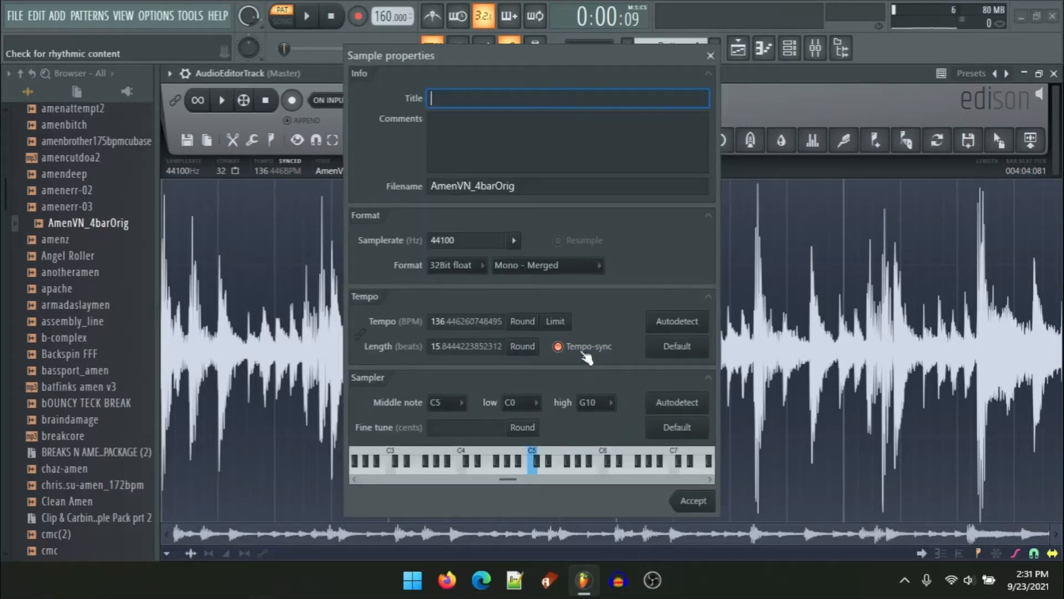
left_click(530, 345)
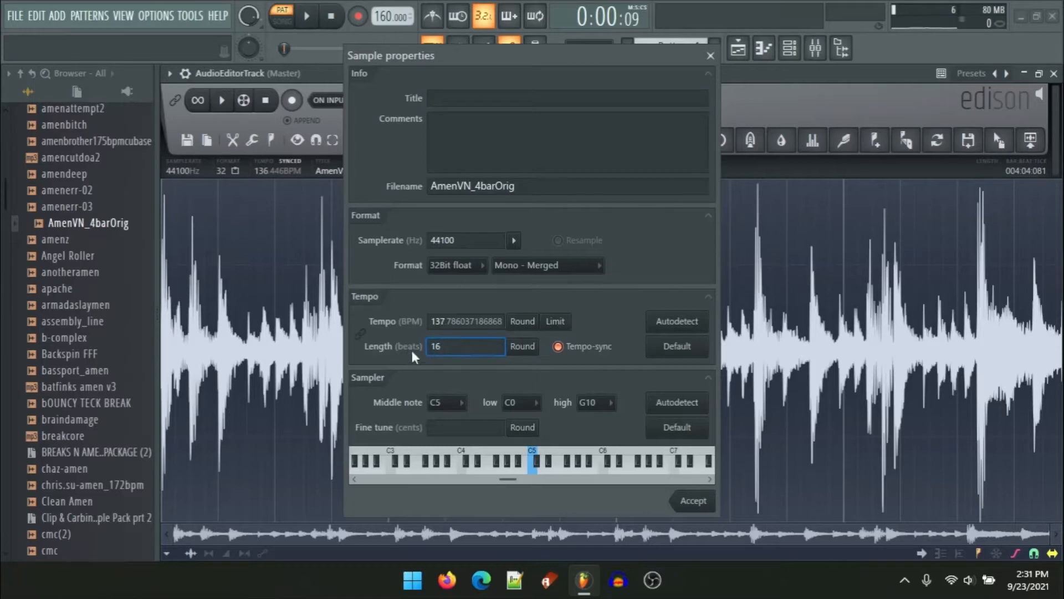
left_click(687, 502)
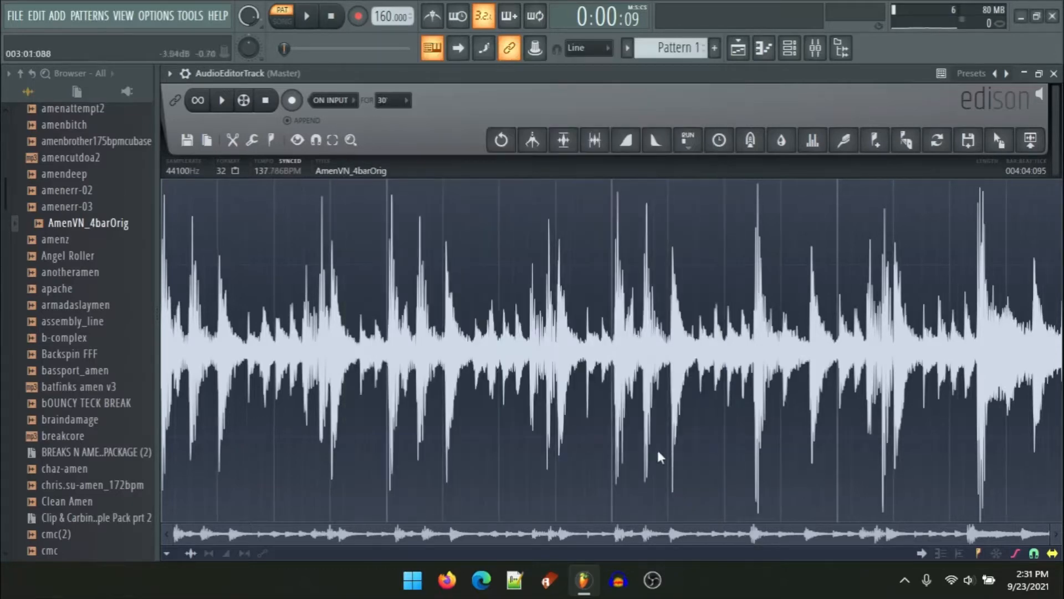
Step: Send the sample from the audio editor into the playlist on Track 3 at the start
double_click(465, 74)
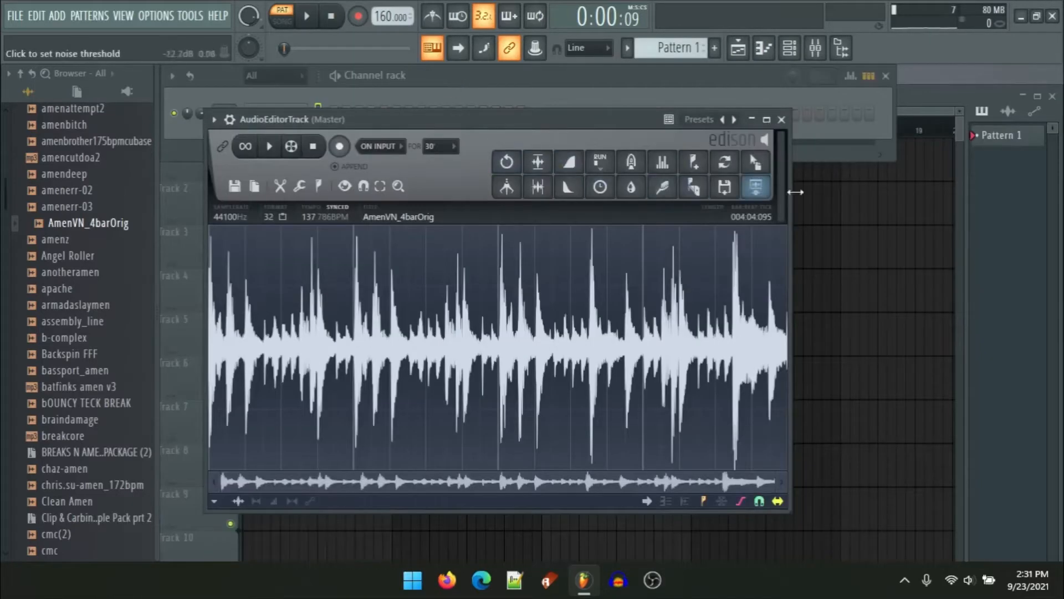
left_click_drag(755, 163, 254, 265)
left_click_drag(321, 271, 286, 270)
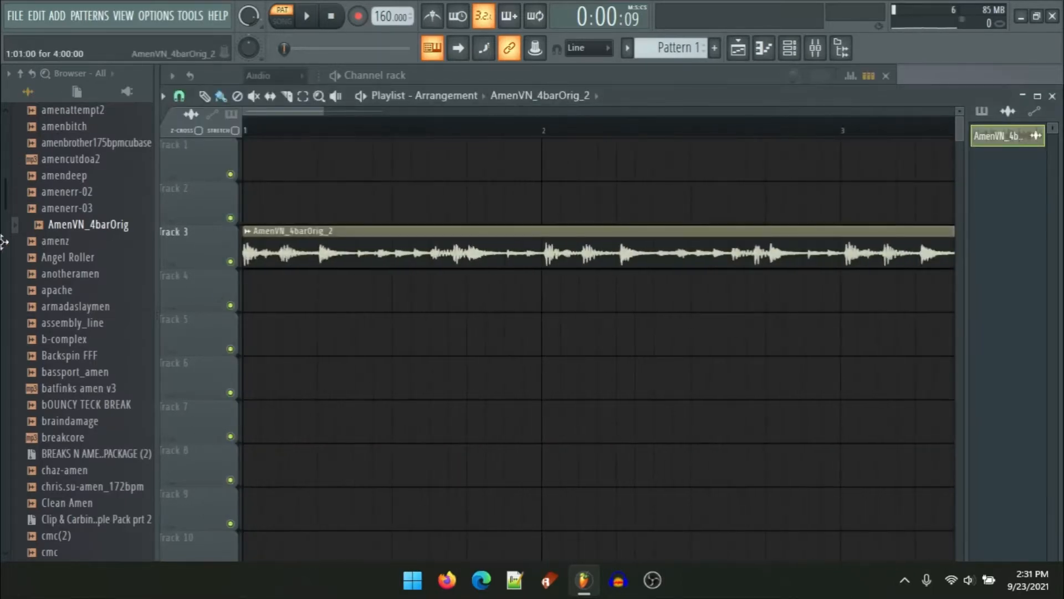
Step: Audition the clip from several points with the Playback tool
left_click(287, 96)
scroll(323, 314, "down", 1)
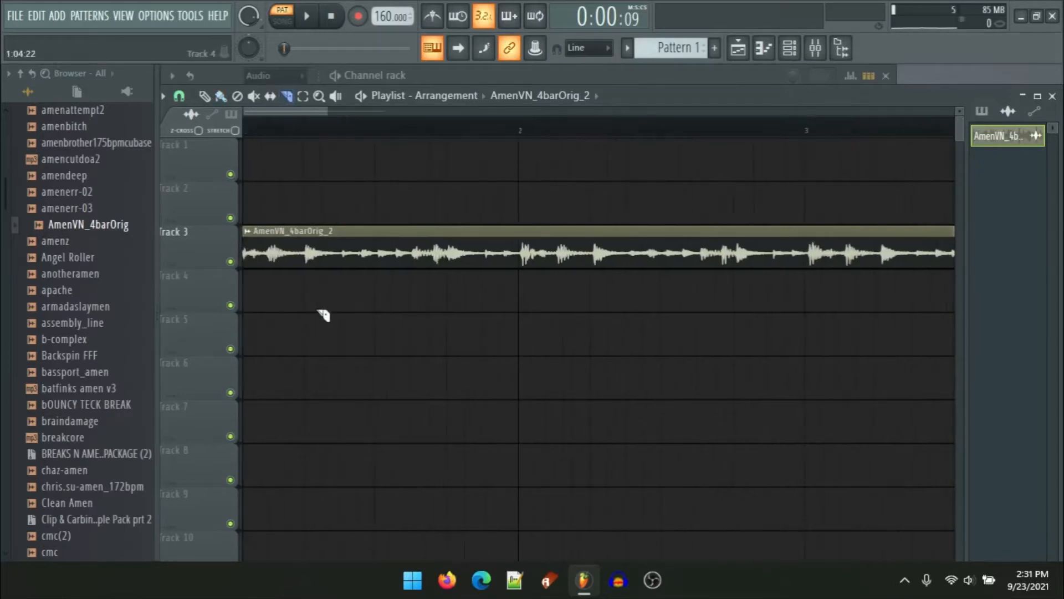
scroll(292, 311, "up", 1)
scroll(360, 272, "up", 1)
scroll(399, 195, "down", 1)
left_click(334, 99)
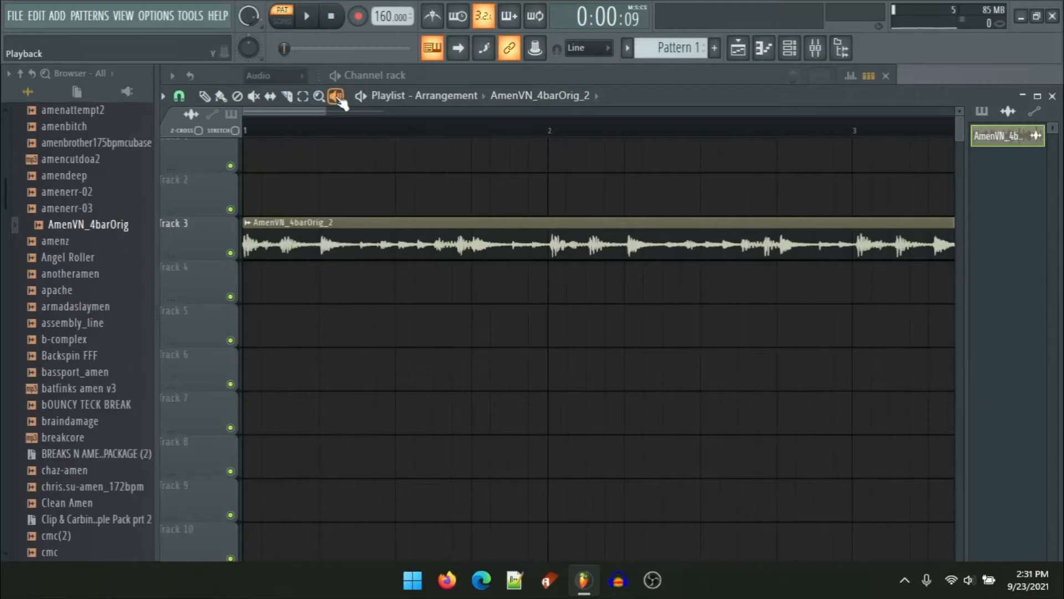
left_click(247, 249)
left_click(251, 246)
left_click(275, 243)
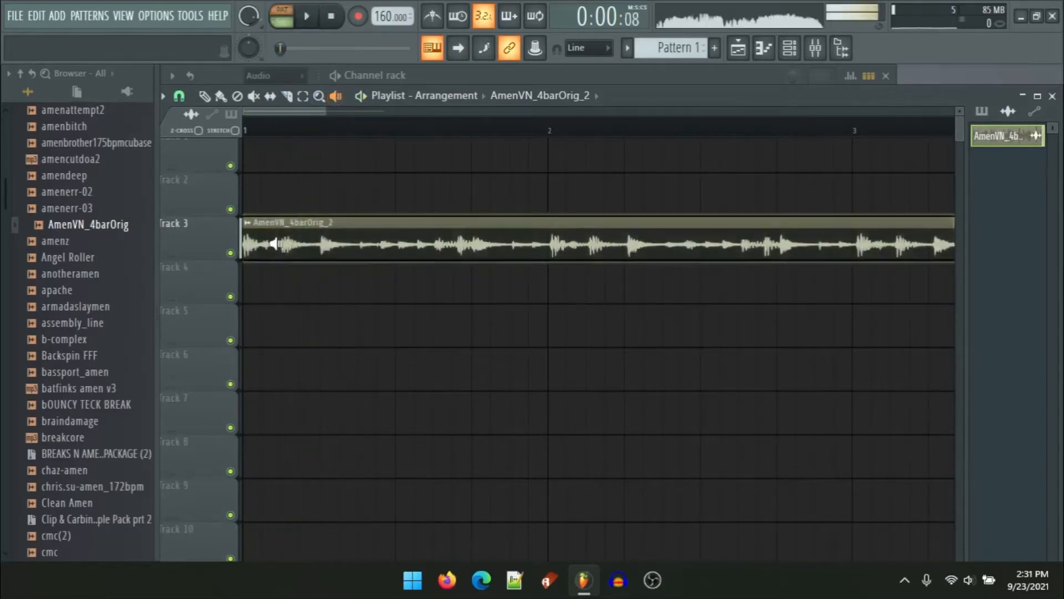
left_click(292, 244)
left_click(459, 244)
left_click(754, 242)
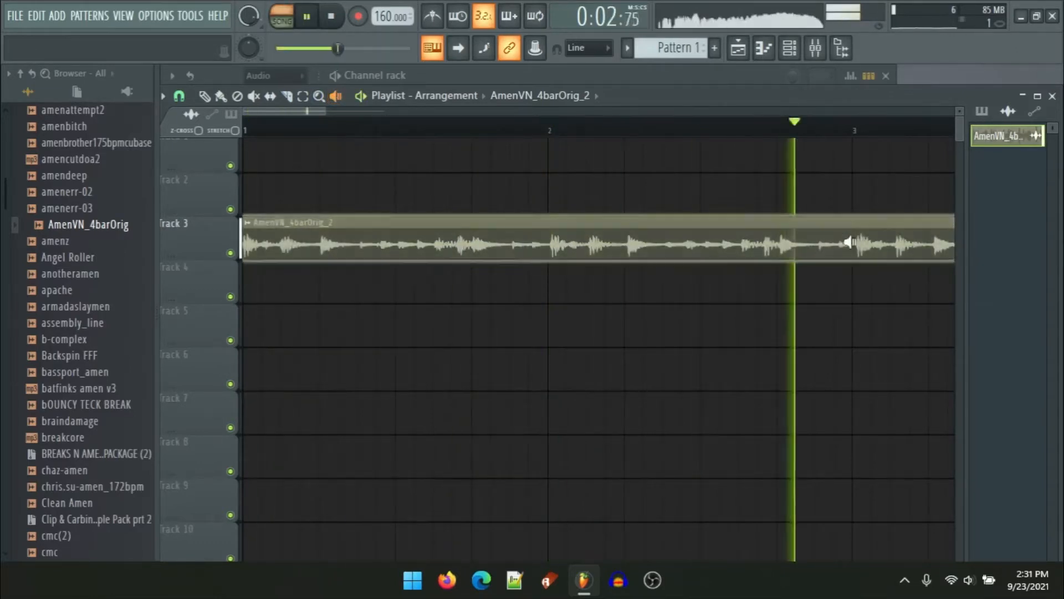
left_click(942, 244)
Step: Slice the clip at each drum hit through the first two bars with the Slice tool
left_click(286, 96)
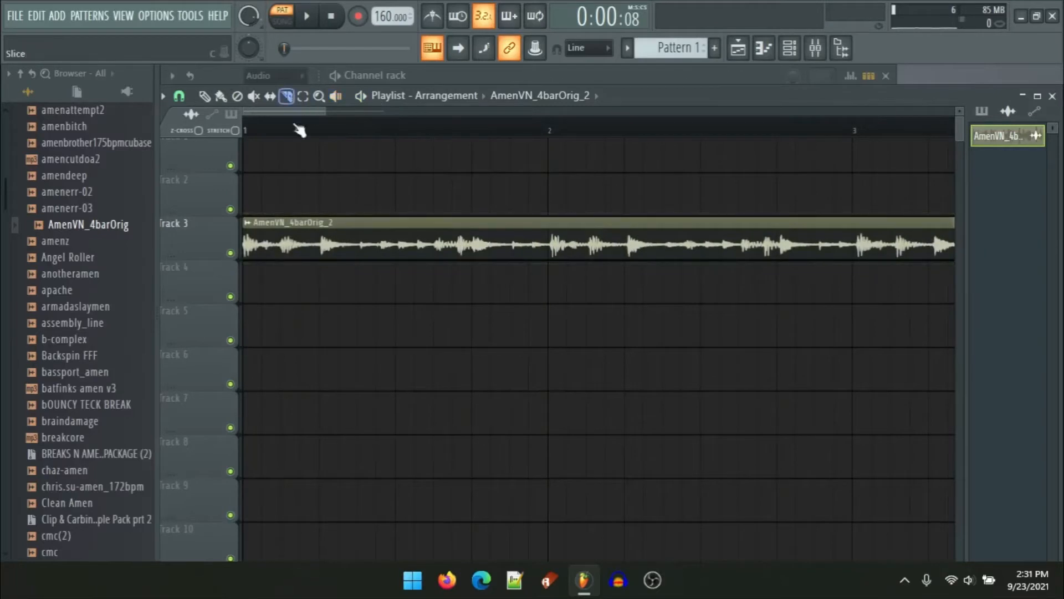
scroll(317, 282, "up", 6)
left_click_drag(403, 230, 401, 277)
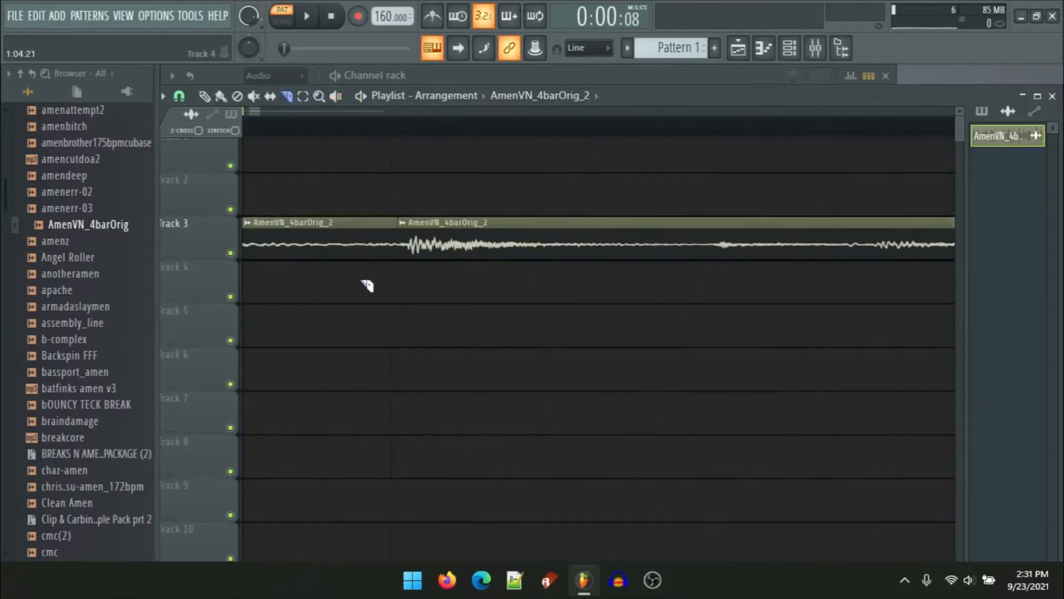
scroll(339, 278, "down", 6)
scroll(383, 287, "up", 5)
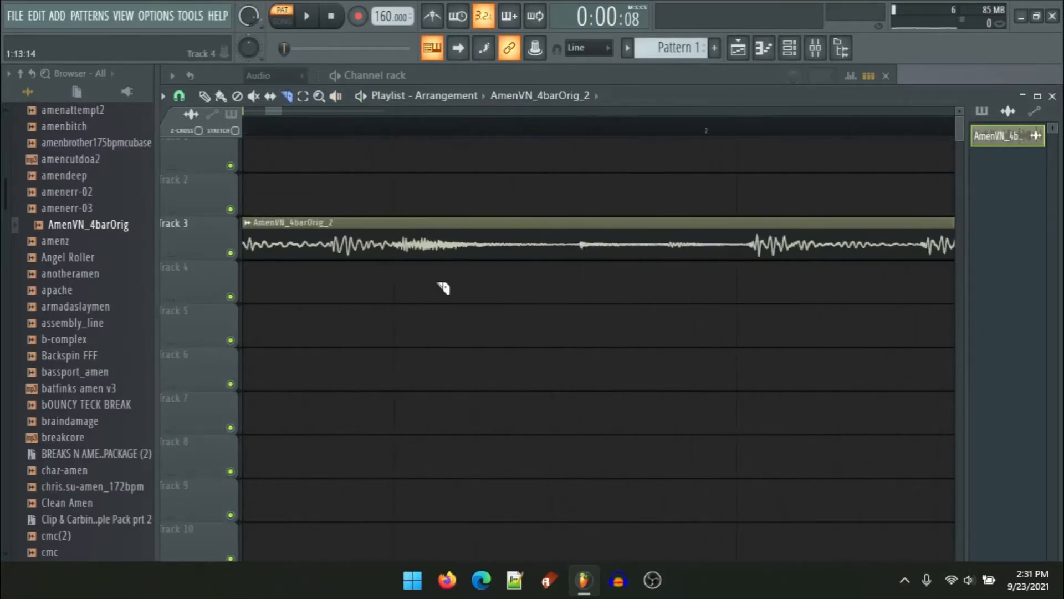
left_click_drag(392, 227, 375, 281)
scroll(375, 281, "down", 5)
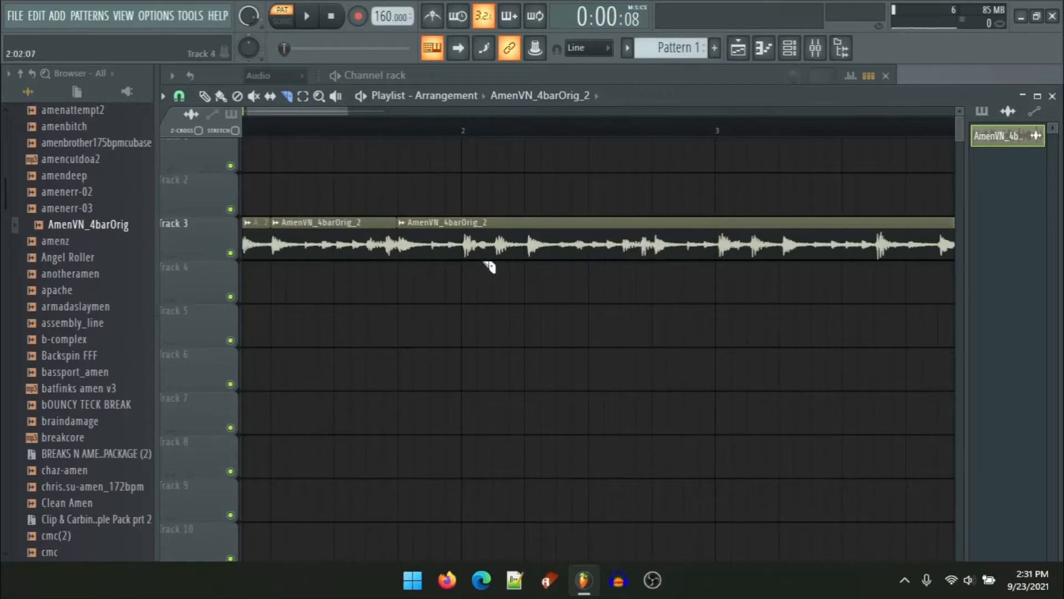
scroll(482, 260, "up", 4)
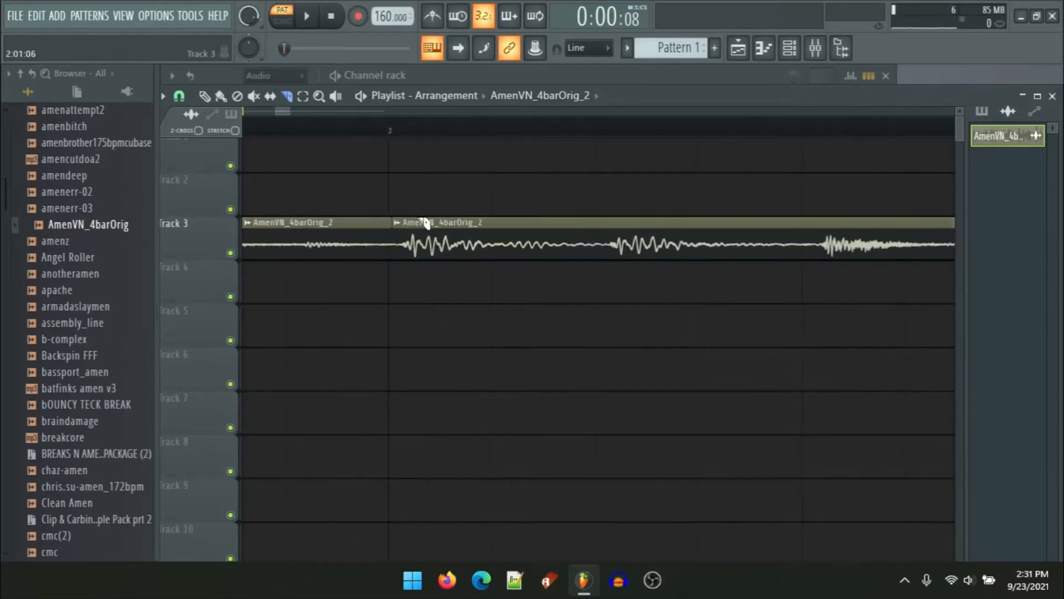
scroll(424, 223, "down", 2)
left_click_drag(402, 130, 521, 169)
left_click(591, 246, "ctrl")
scroll(604, 282, "up", 2)
left_click(593, 298, "ctrl")
scroll(598, 288, "up", 3)
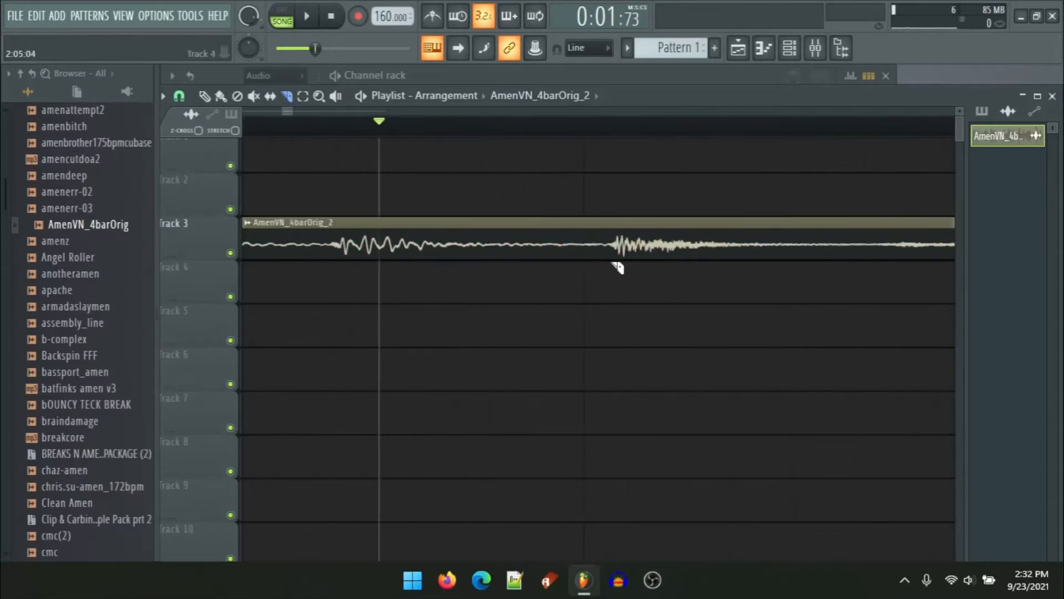
left_click(615, 239)
Step: Continue slicing the clip at each drum hit through bars 3 and 4
scroll(477, 266, "down", 4)
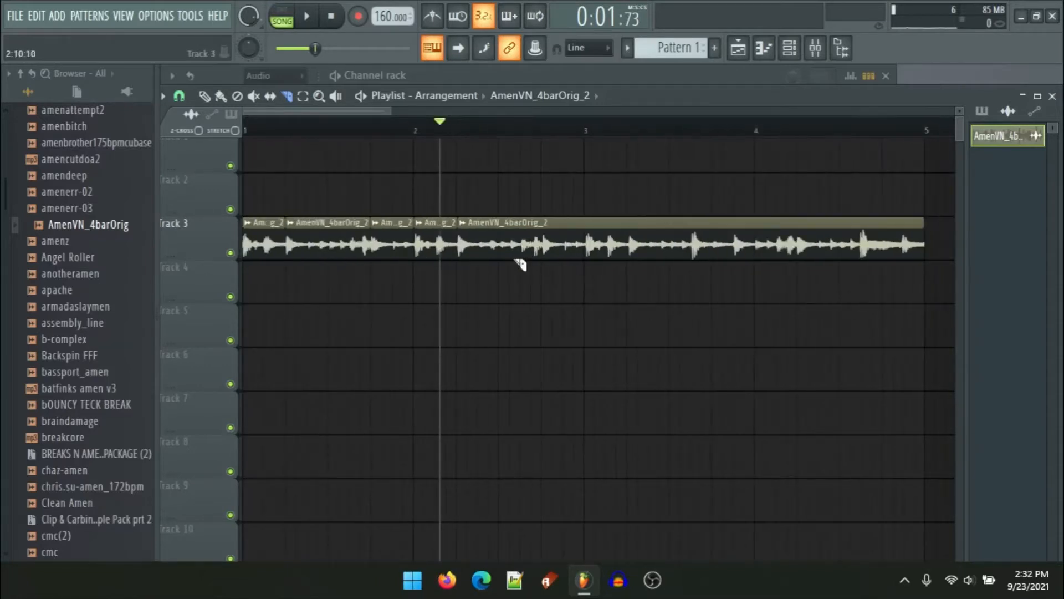
scroll(697, 276, "up", 1)
scroll(554, 266, "up", 4)
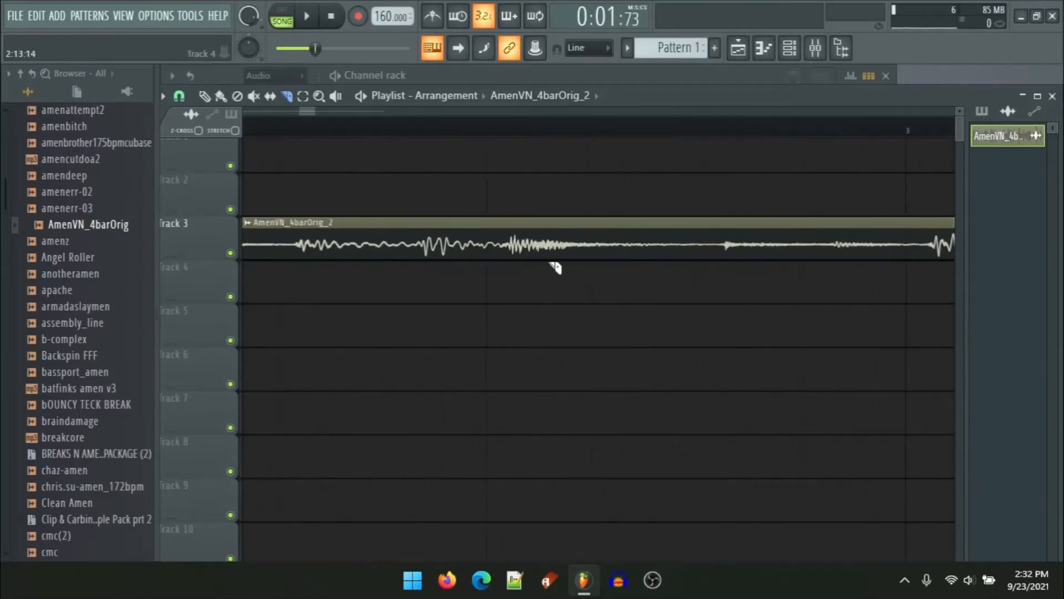
left_click(509, 232)
scroll(506, 292, "down", 3)
scroll(504, 265, "up", 3)
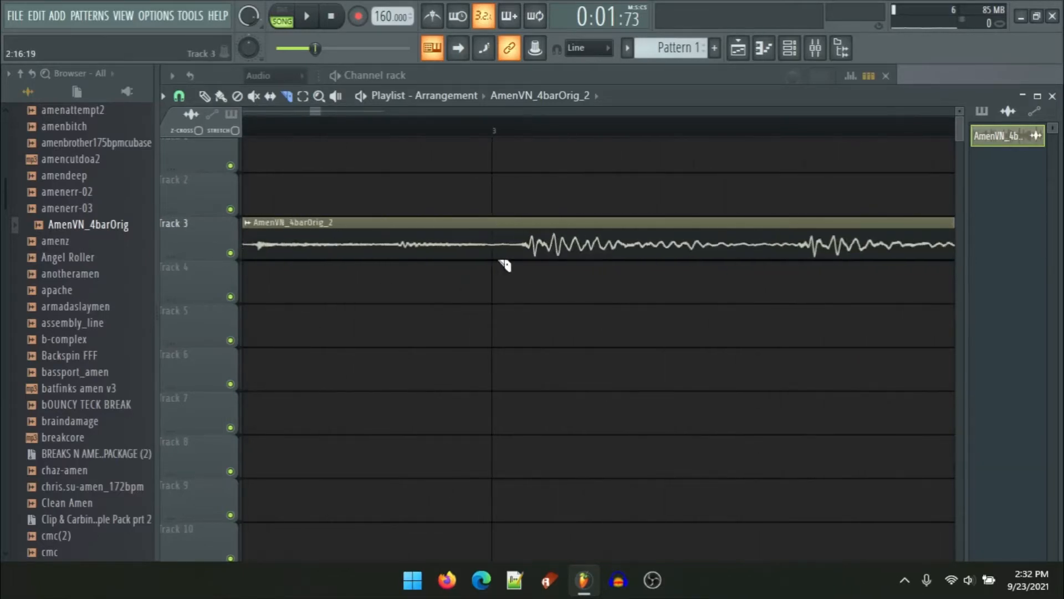
left_click(527, 237)
scroll(518, 297, "down", 3)
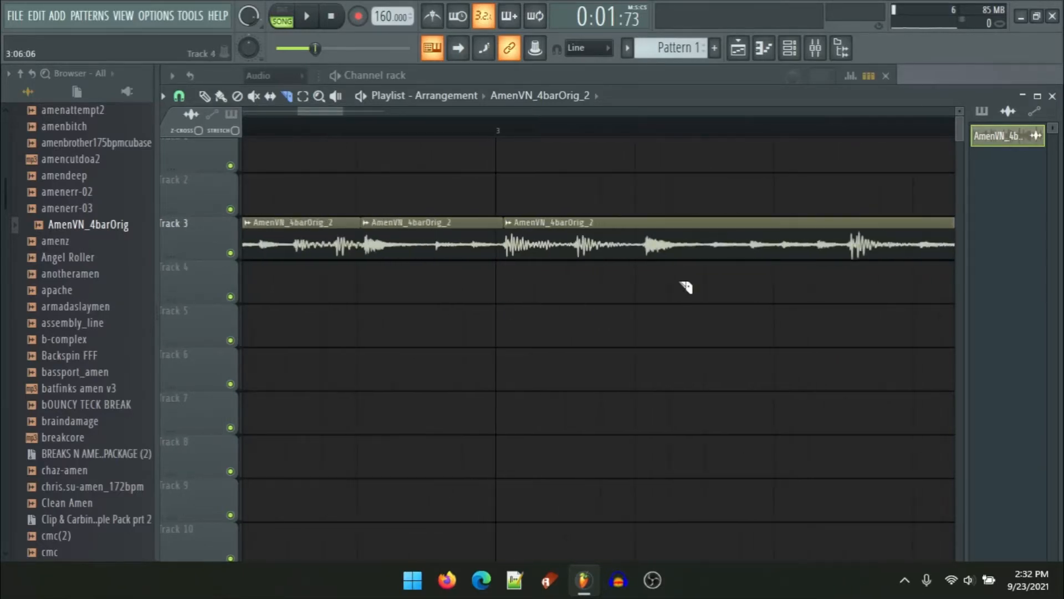
left_click(642, 233)
scroll(693, 292, "down", 3)
scroll(743, 294, "up", 2)
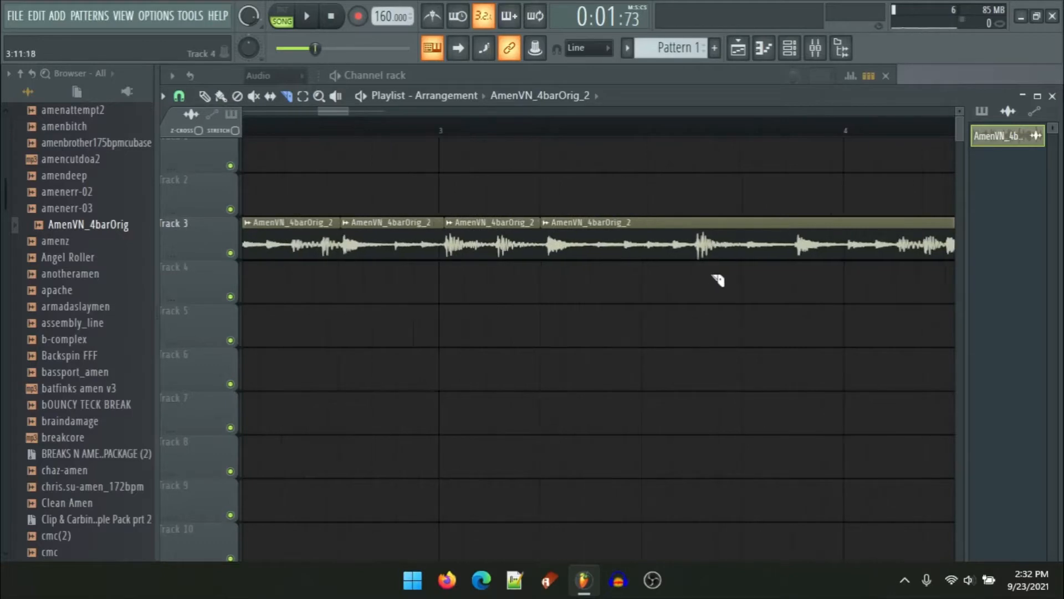
scroll(692, 274, "up", 3)
left_click(614, 278)
scroll(526, 285, "down", 3)
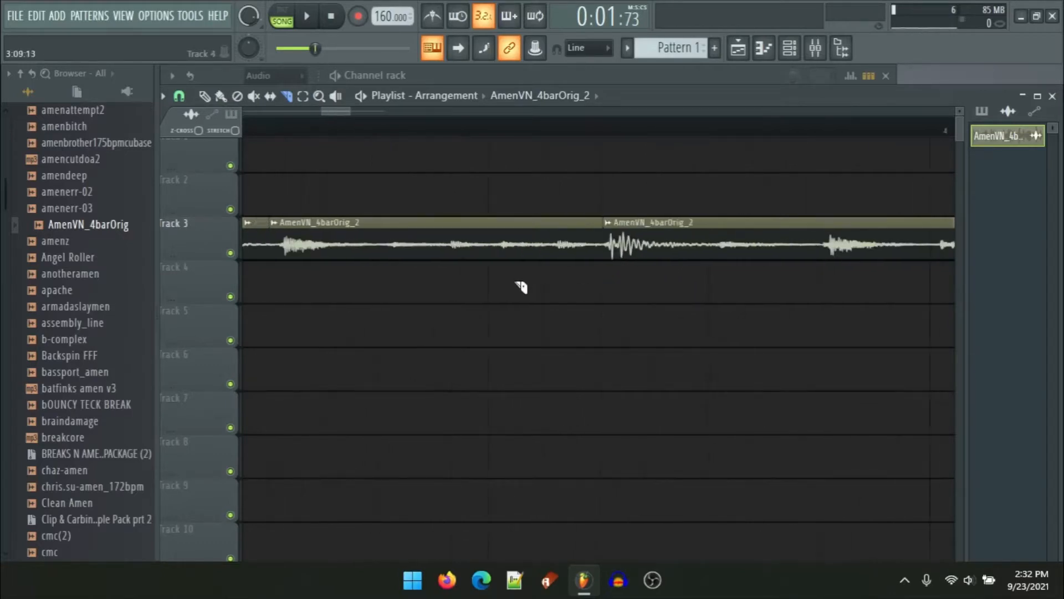
scroll(624, 292, "down", 3)
scroll(572, 273, "up", 4)
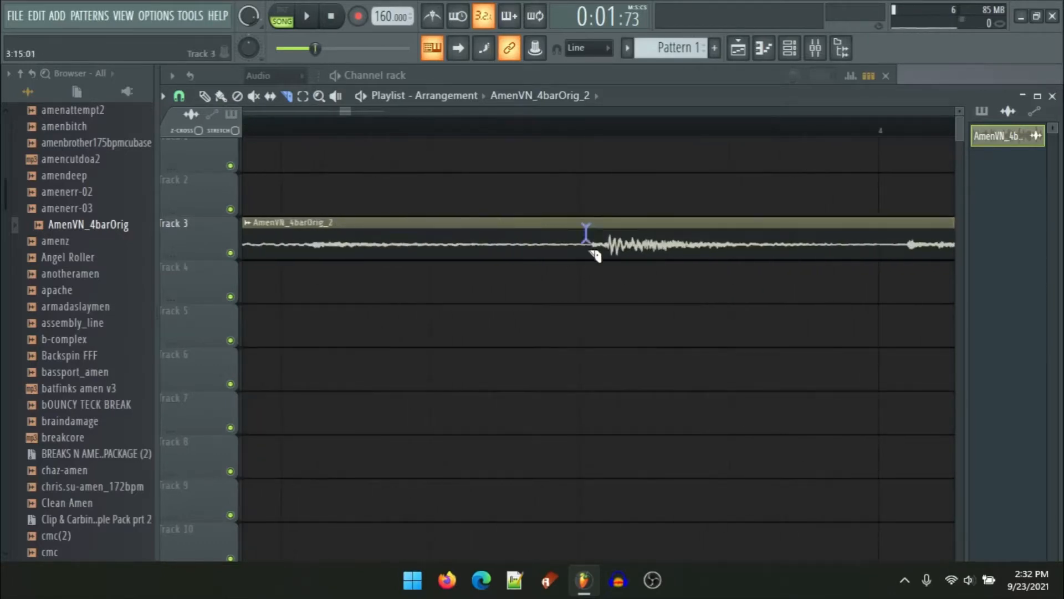
left_click(591, 251)
scroll(576, 261, "down", 3)
Step: Audition the individual slices with the Playback tool
left_click(337, 97)
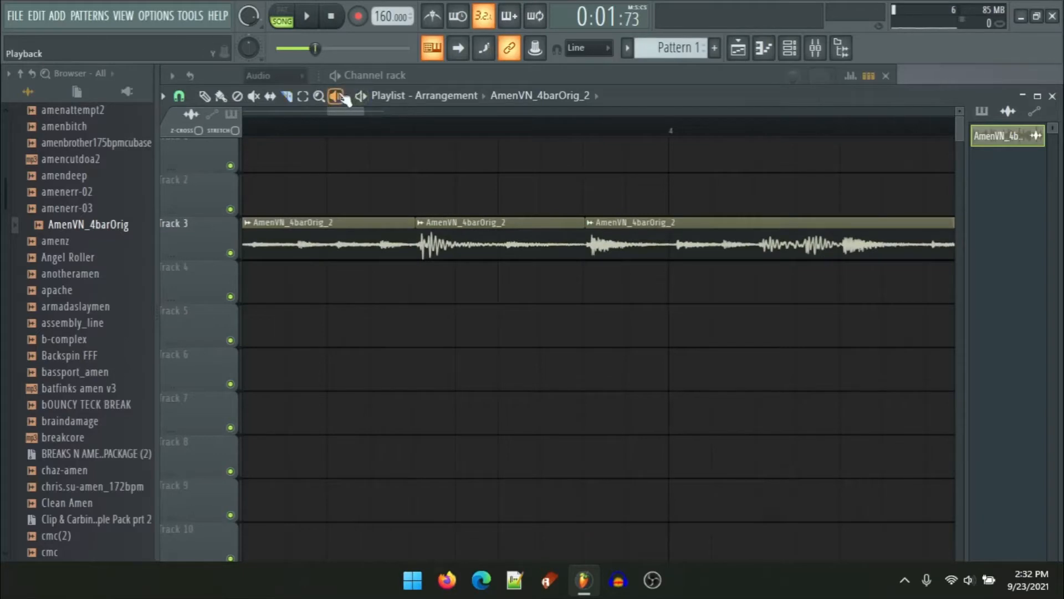
left_click(435, 246)
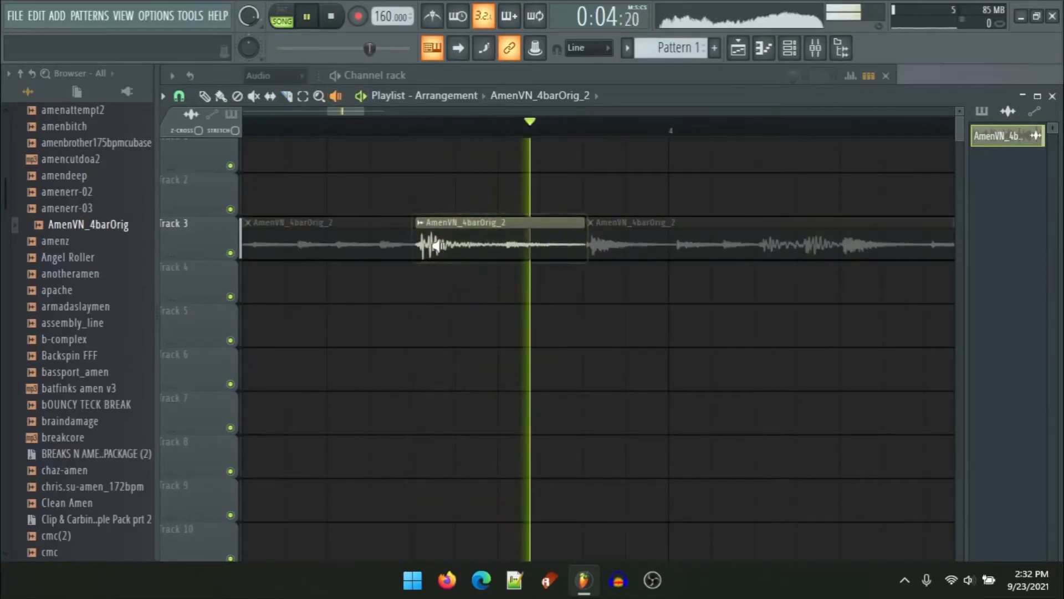
left_click(437, 245)
left_click(480, 246)
left_click(752, 246)
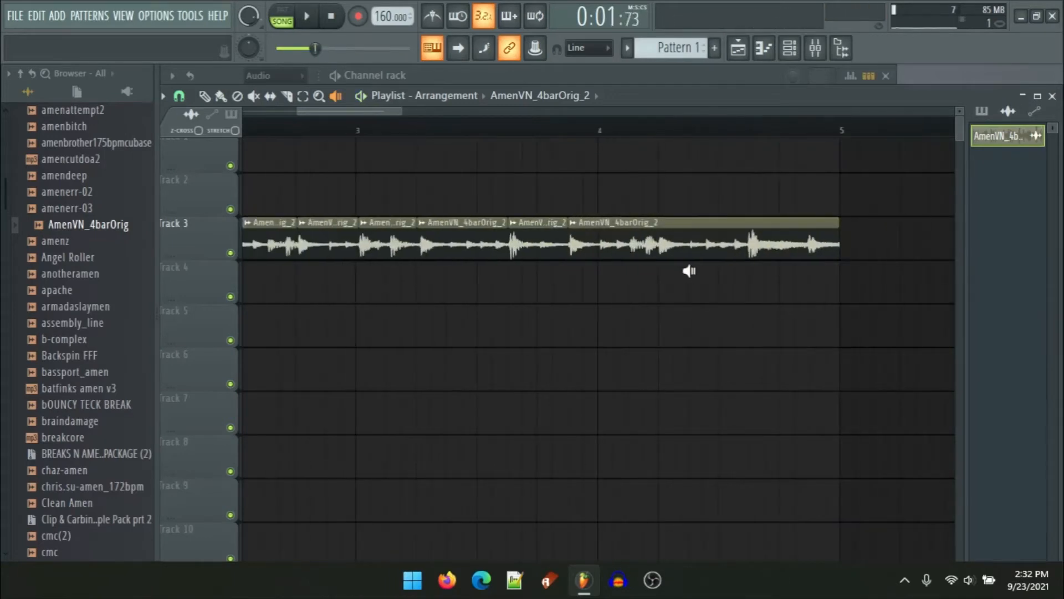
scroll(745, 330, "up", 3, "ctrl")
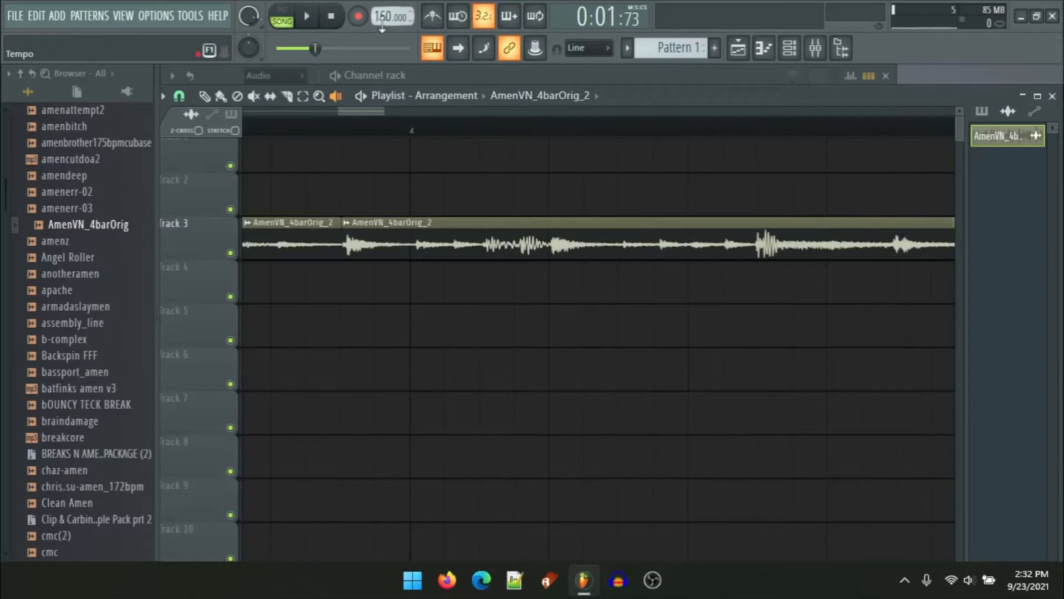
Step: Slice the clip at two more drum hits with the Slice tool
left_click(220, 96)
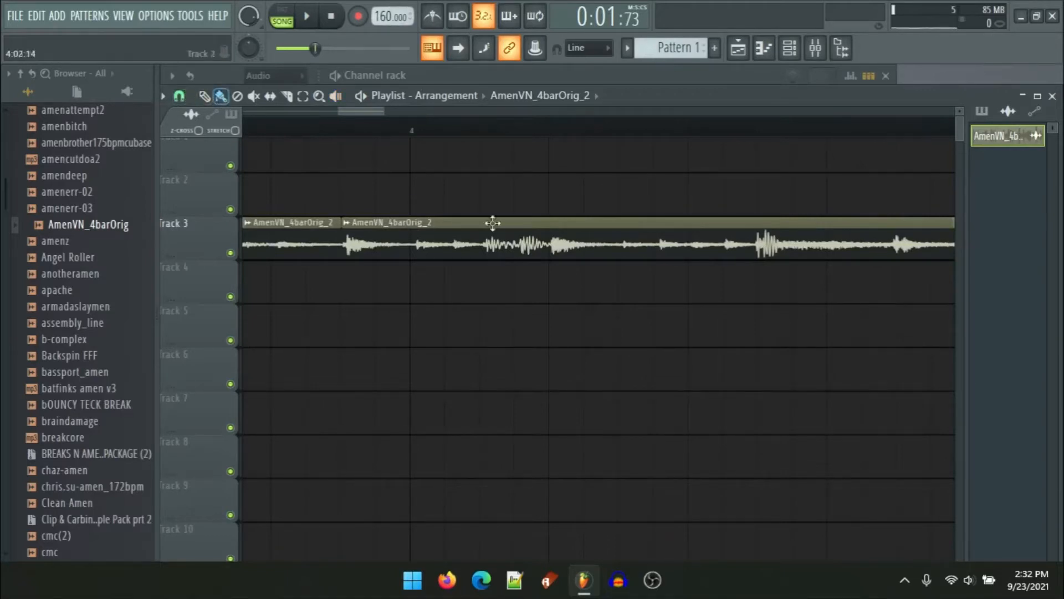
left_click(287, 96)
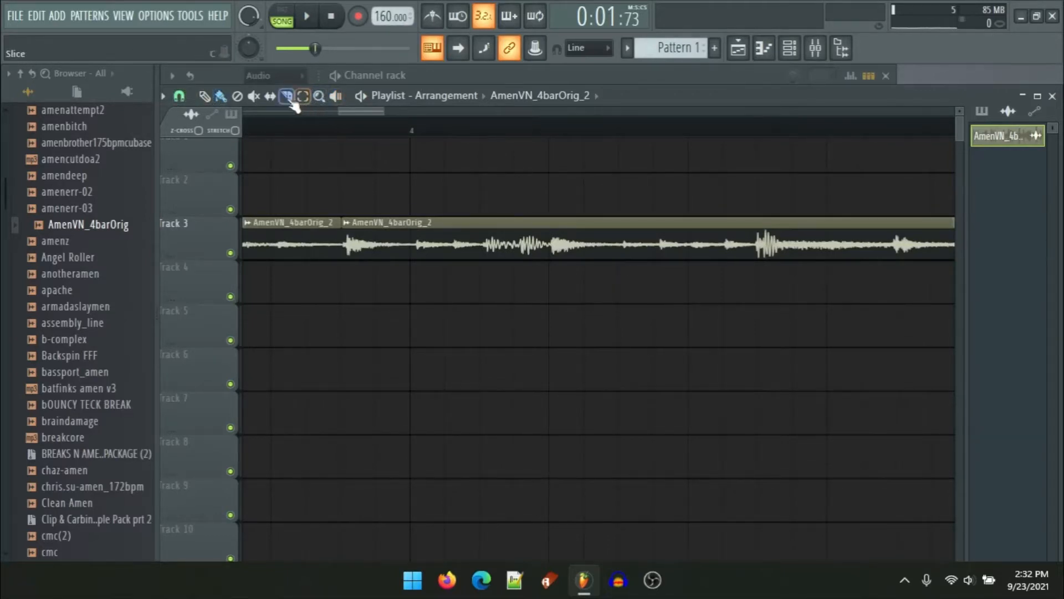
scroll(571, 272, "up", 3)
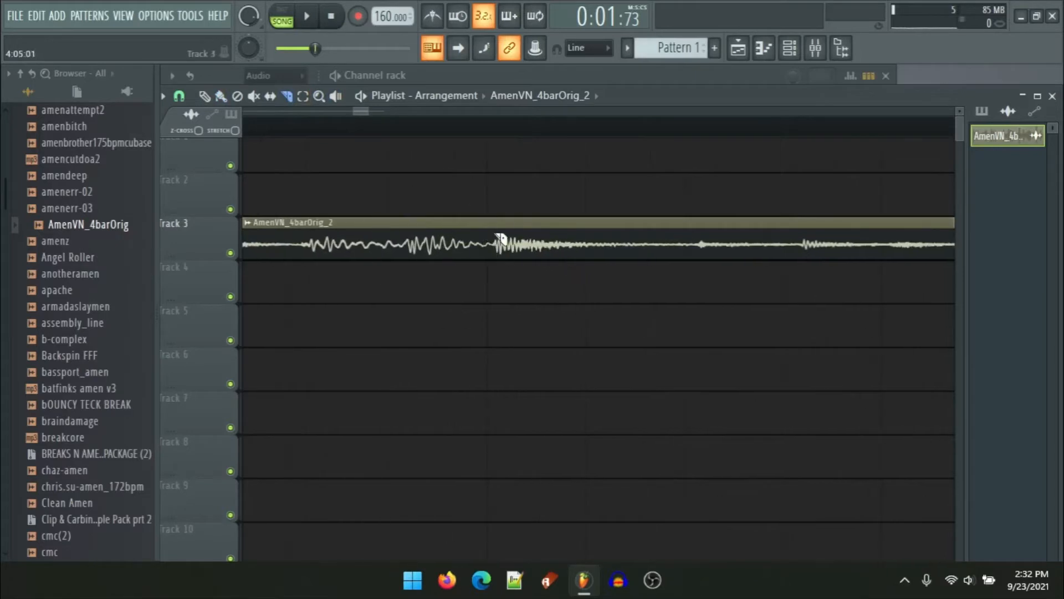
left_click_drag(501, 239, 492, 261)
scroll(491, 261, "down", 3)
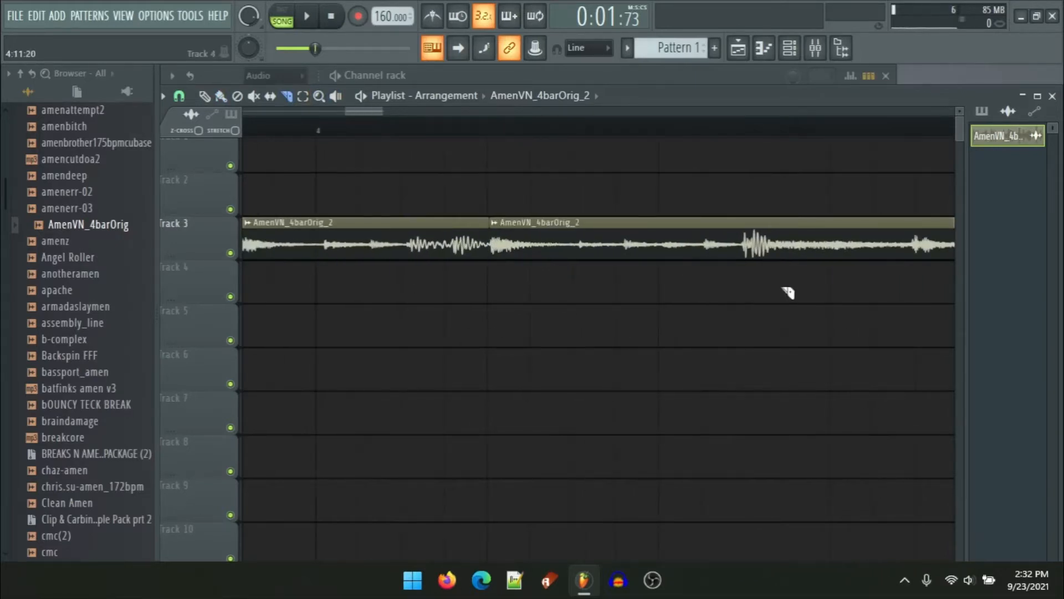
scroll(787, 292, "up", 3)
left_click_drag(689, 224, 686, 296)
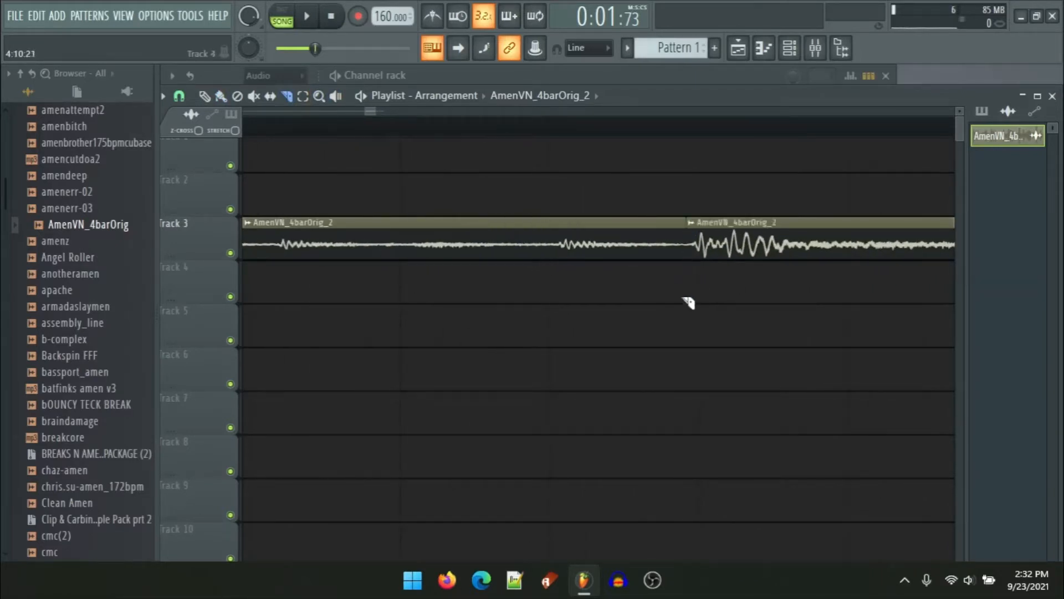
scroll(685, 297, "down", 3)
Step: Set the project tempo to 174 BPM
left_click_drag(384, 17, 382, 8)
left_click(629, 221)
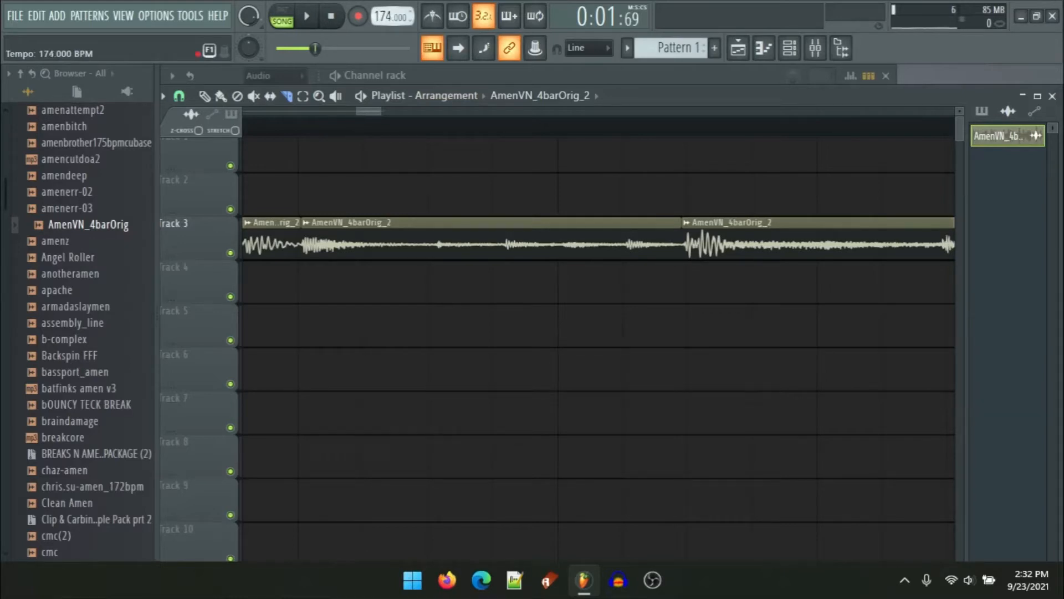
left_click_drag(382, 17, 382, 27)
left_click(549, 331)
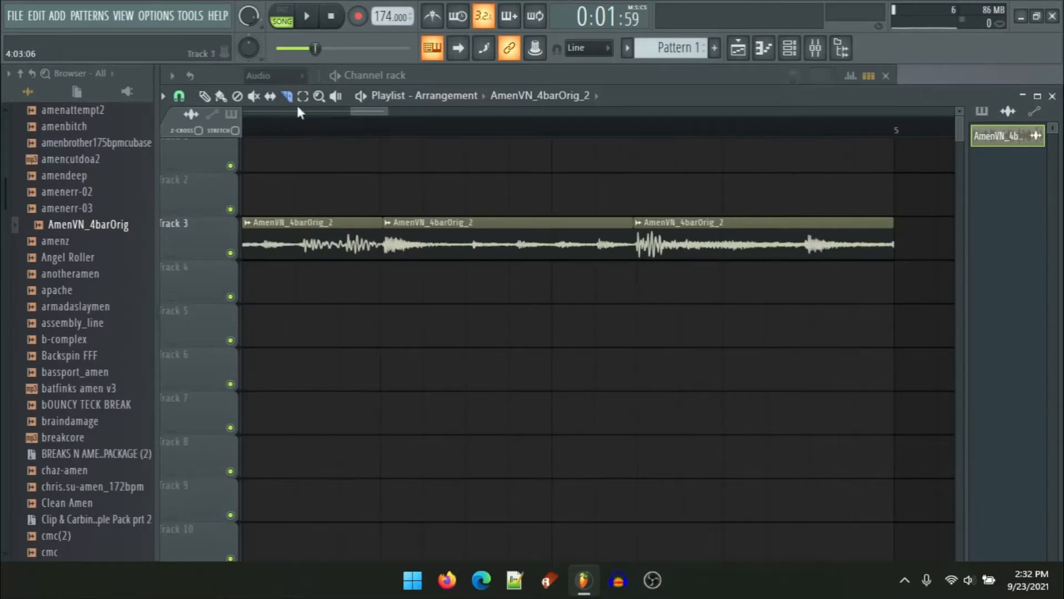
Step: Audition the slices at the new tempo with the Playback tool
left_click(221, 96)
left_click(335, 95)
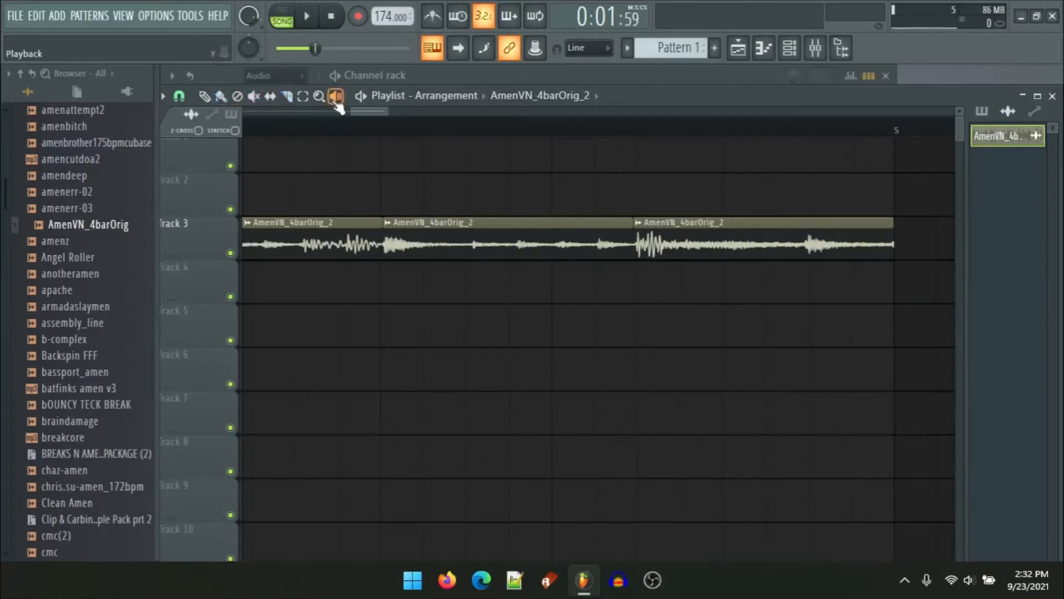
left_click(383, 244)
left_click_drag(382, 244, 477, 260)
left_click_drag(347, 241, 423, 247)
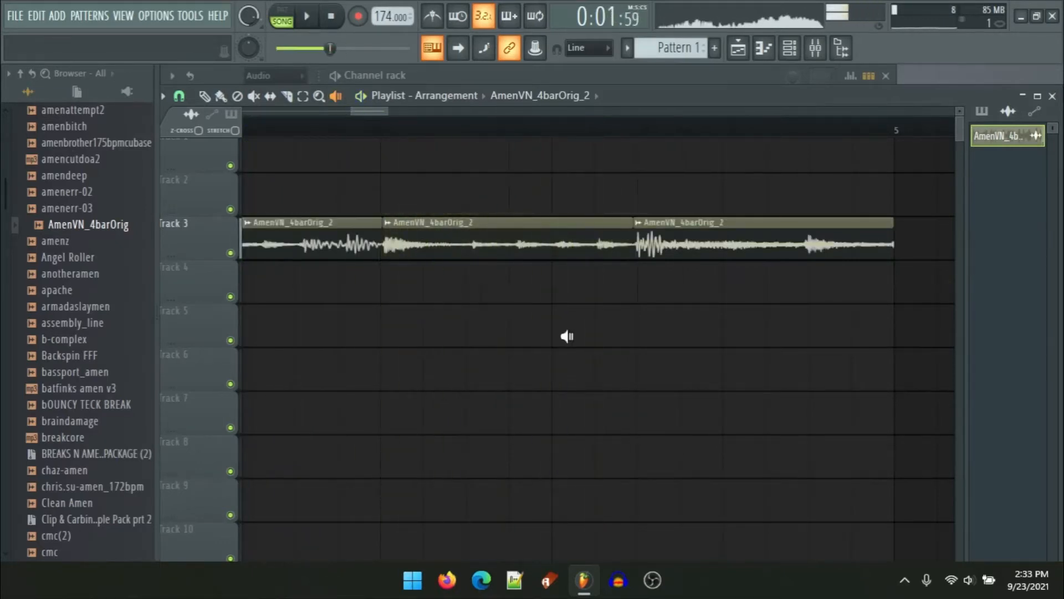
scroll(563, 336, "down", 6)
scroll(294, 269, "up", 3)
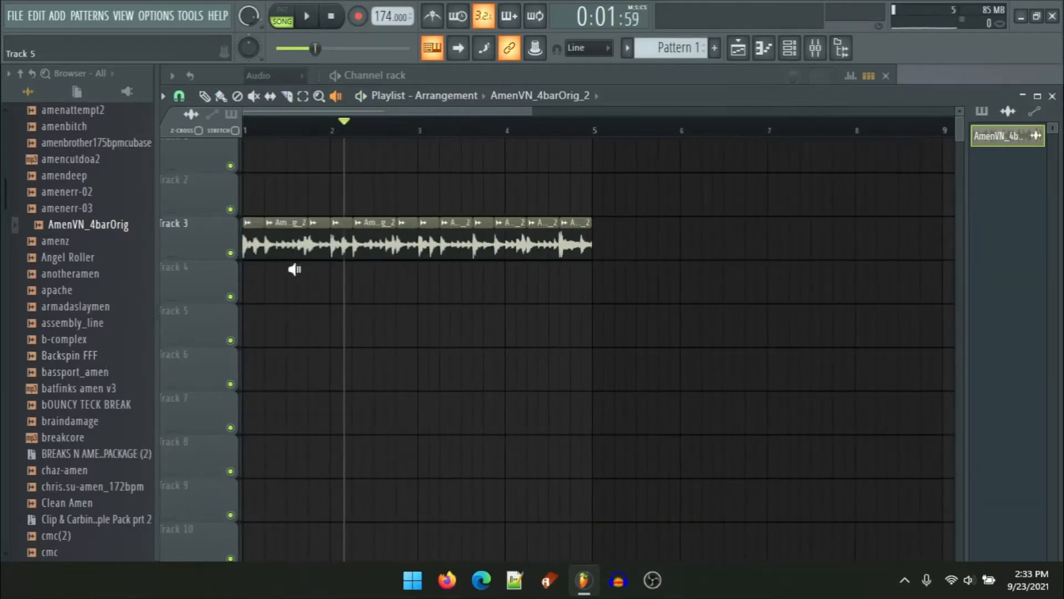
left_click_drag(321, 238, 441, 253)
left_click(360, 254)
scroll(289, 304, "up", 2)
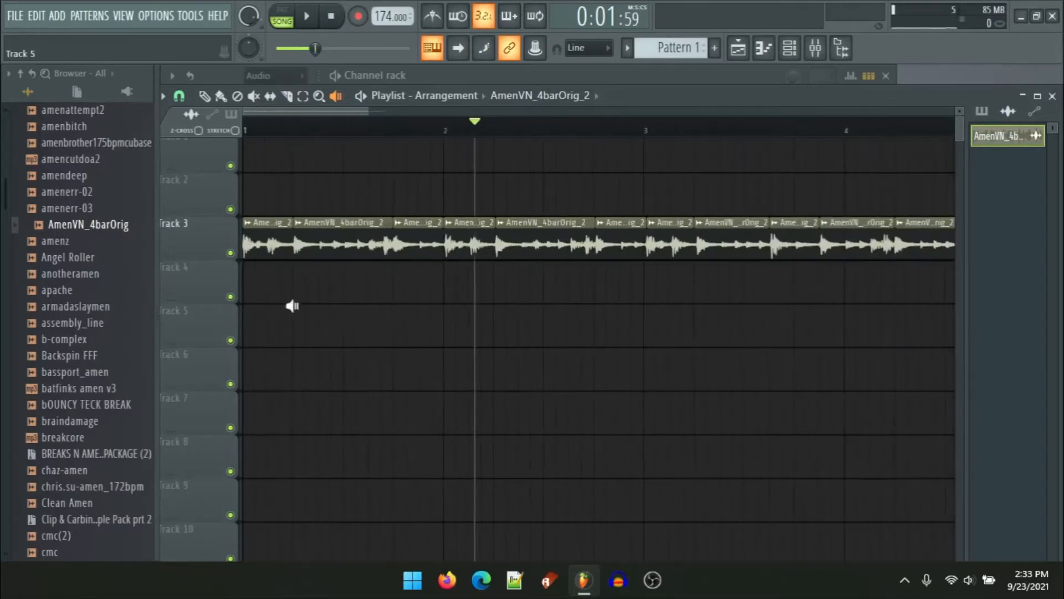
Step: Mute the slices on track 3 with the Mute tool, leaving only the last five slices unmuted
left_click(255, 97)
left_click_drag(247, 244, 644, 246)
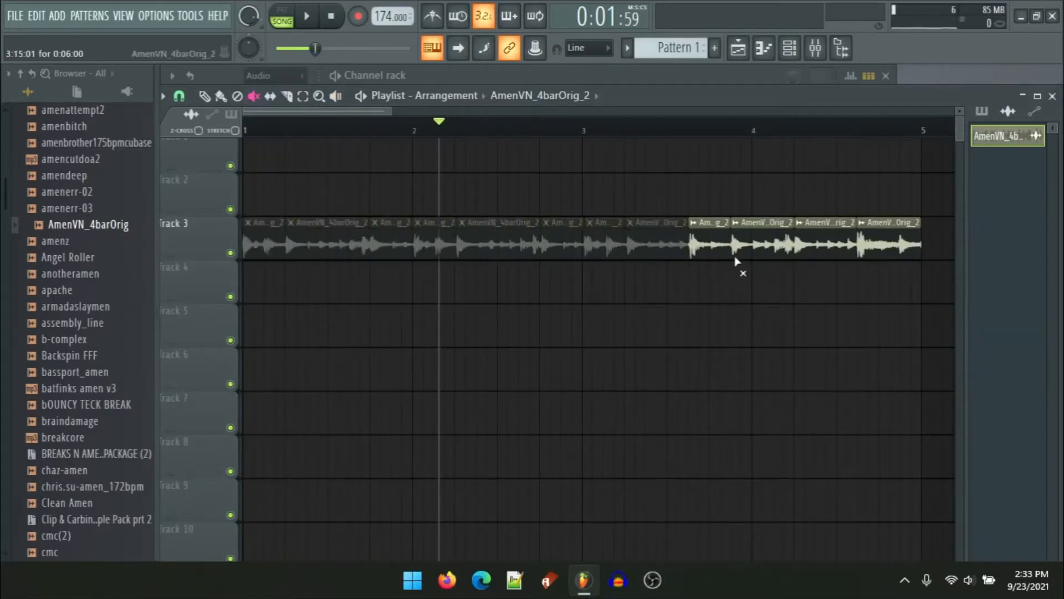
left_click_drag(712, 261, 873, 253)
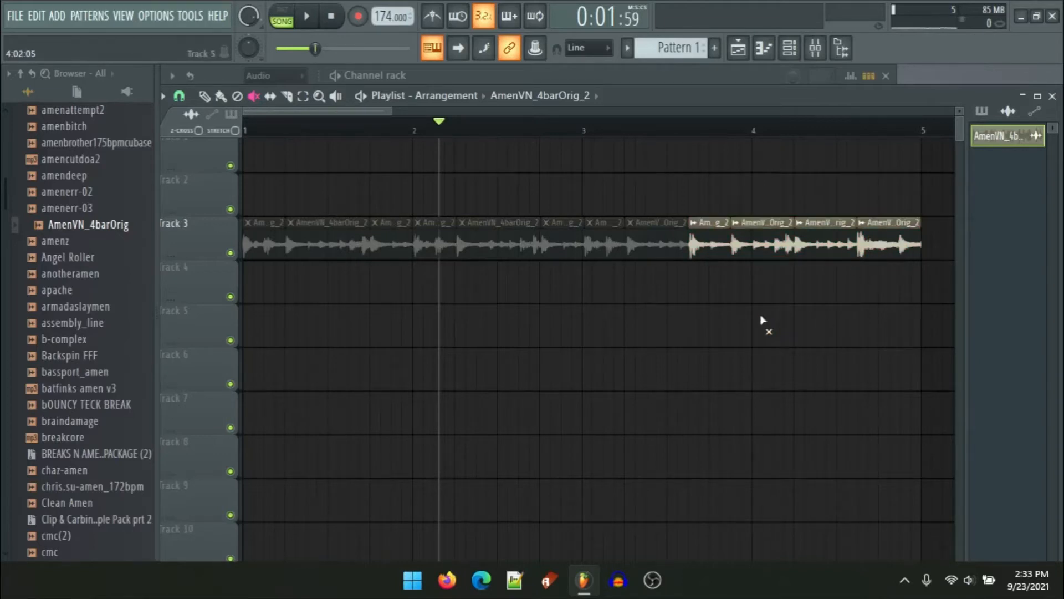
left_click(477, 248, "ctrl")
left_click(657, 247, "ctrl")
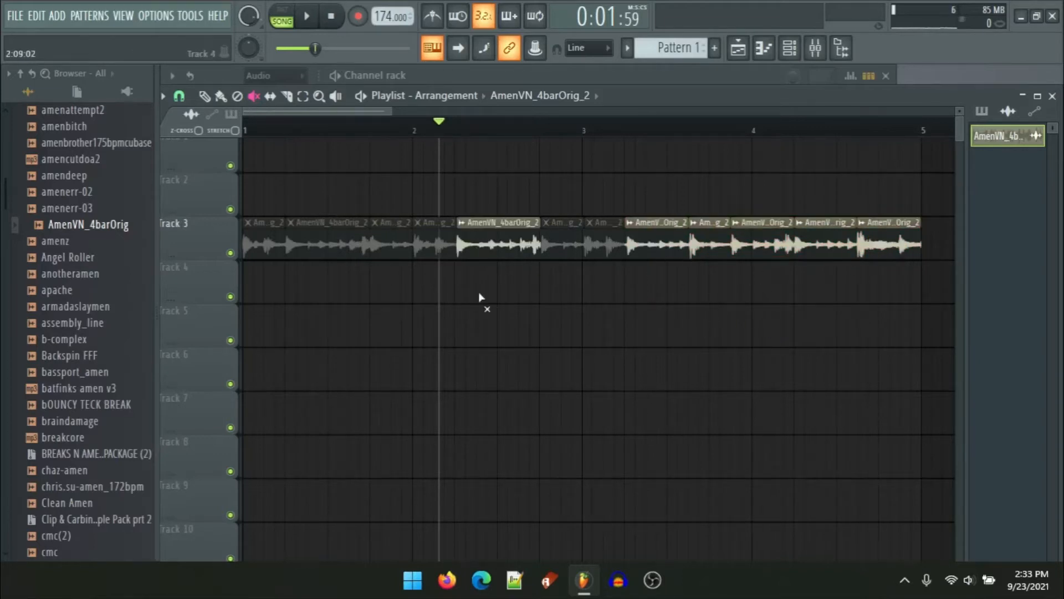
left_click(330, 248, "ctrl")
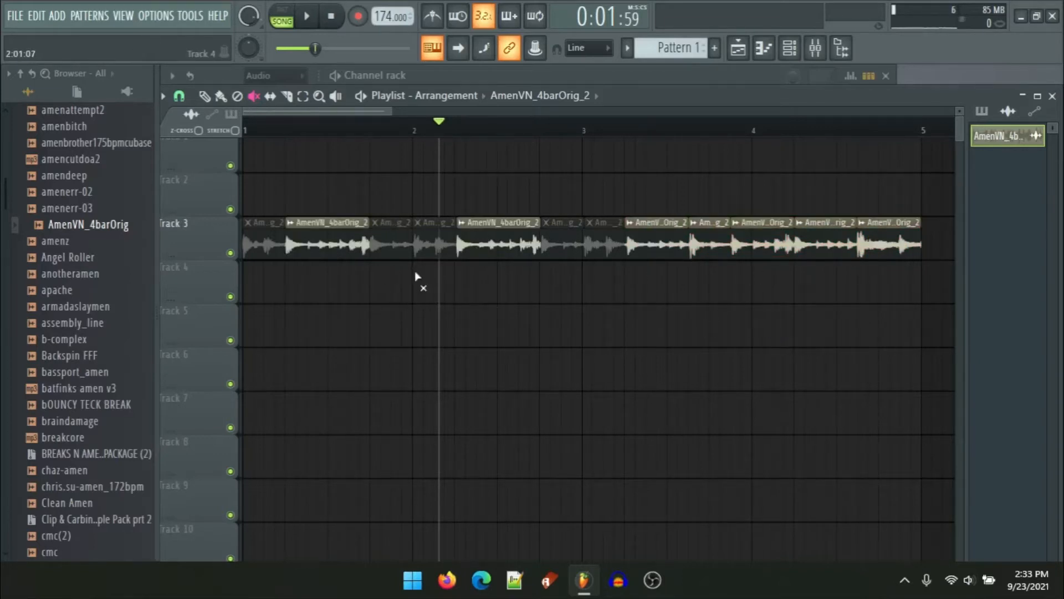
left_click(333, 251, "ctrl")
left_click(464, 252, "ctrl")
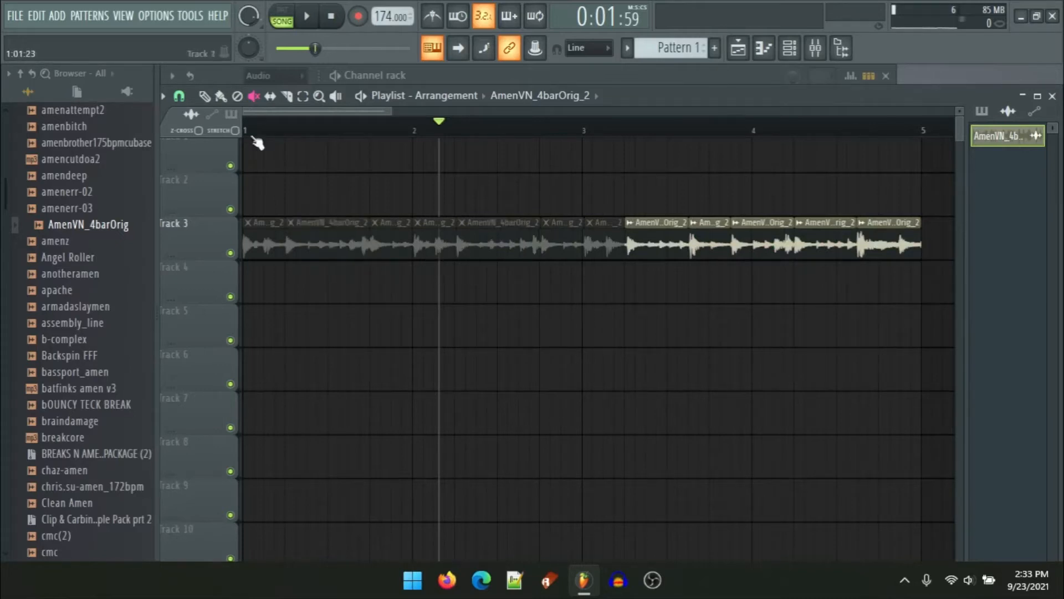
Step: Move the five unmuted slices onto track 5 starting at bar 1
left_click_drag(668, 251, 865, 253)
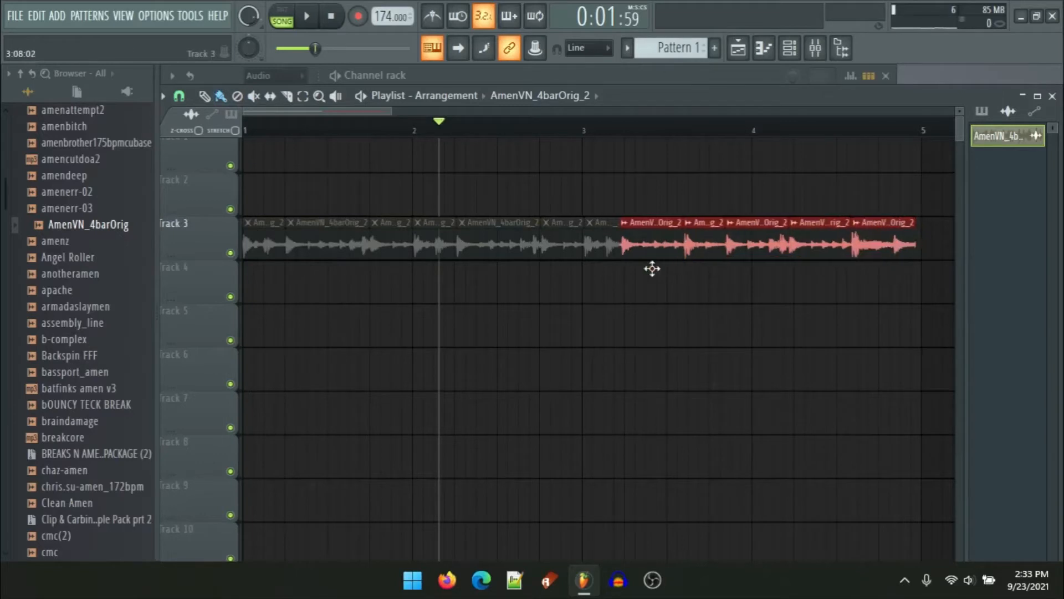
left_click_drag(651, 255, 195, 329)
left_click(334, 268, "ctrl")
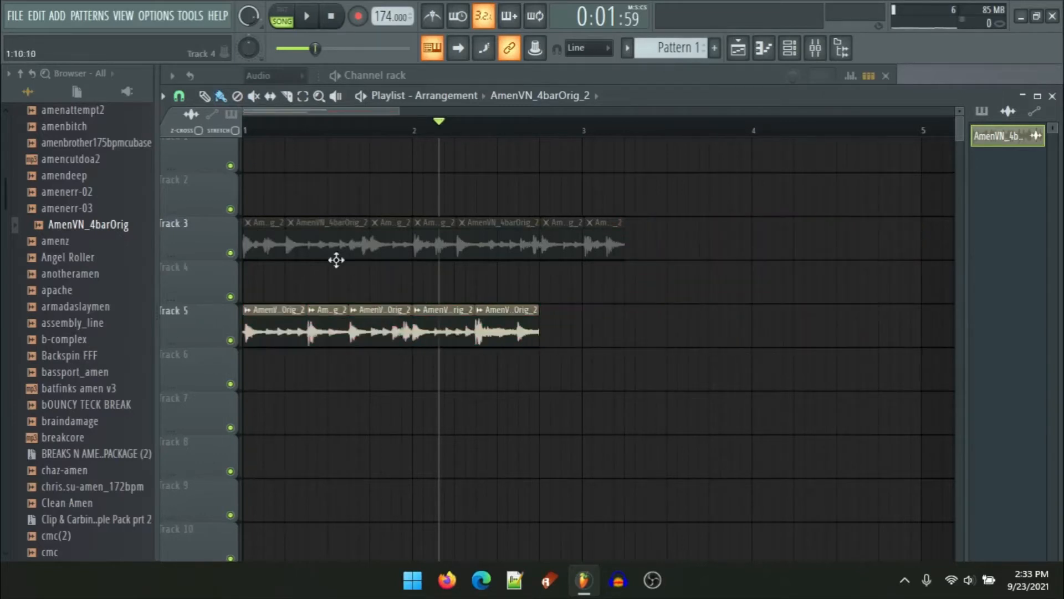
Step: Move two of the muted slices from track 3 down onto track 4
left_click(311, 246, "ctrl")
left_click(324, 288, "ctrl")
right_click(324, 256)
key("ctrl+z")
left_click_drag(305, 244, 304, 294)
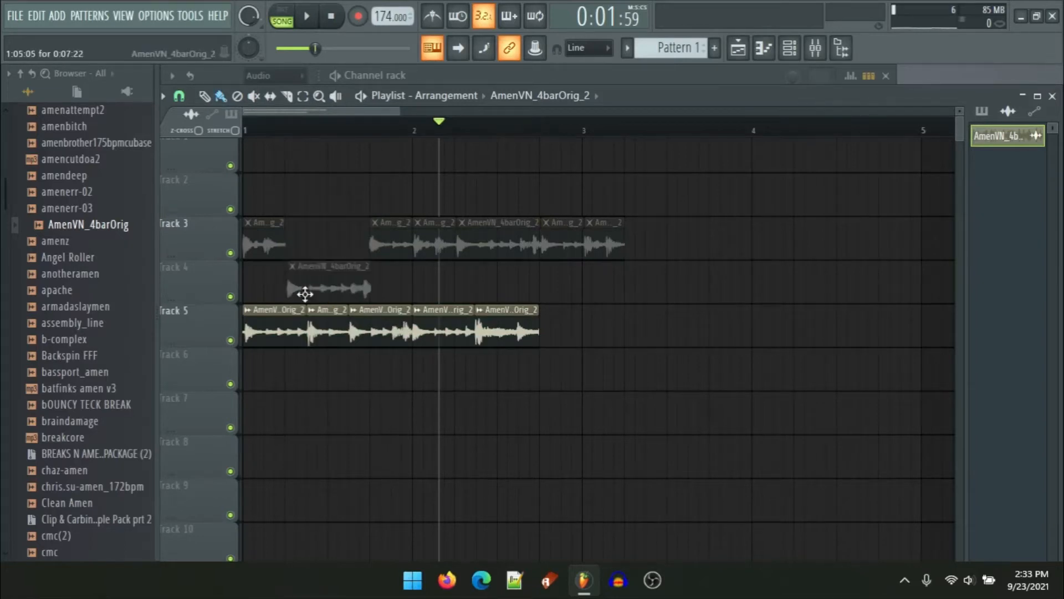
left_click_drag(470, 240, 468, 286)
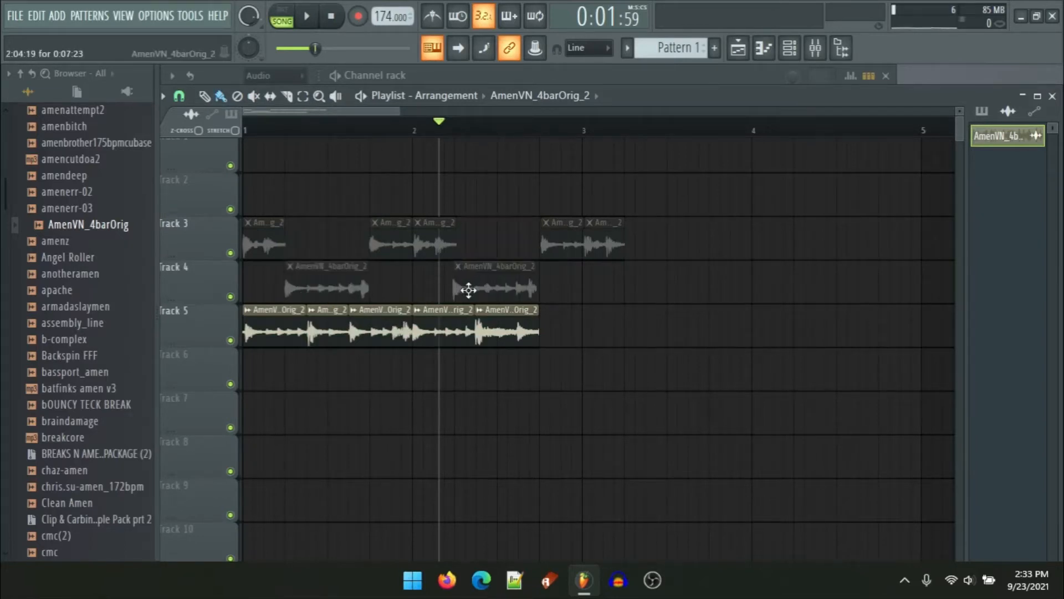
Step: Play the arrangement to hear the rearranged slices
scroll(268, 297, "up", 1)
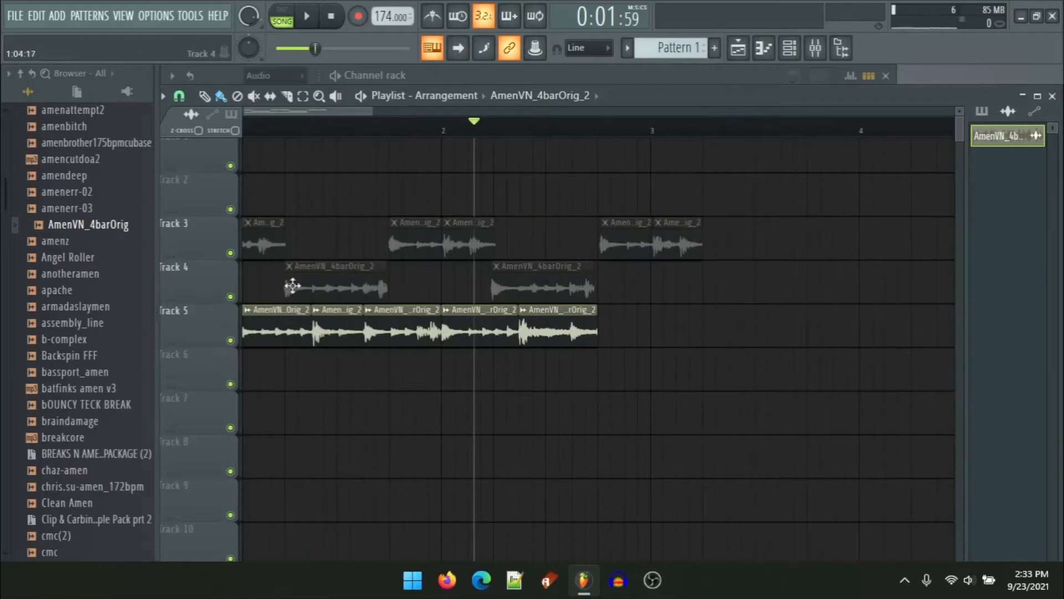
left_click_drag(364, 281, 670, 292)
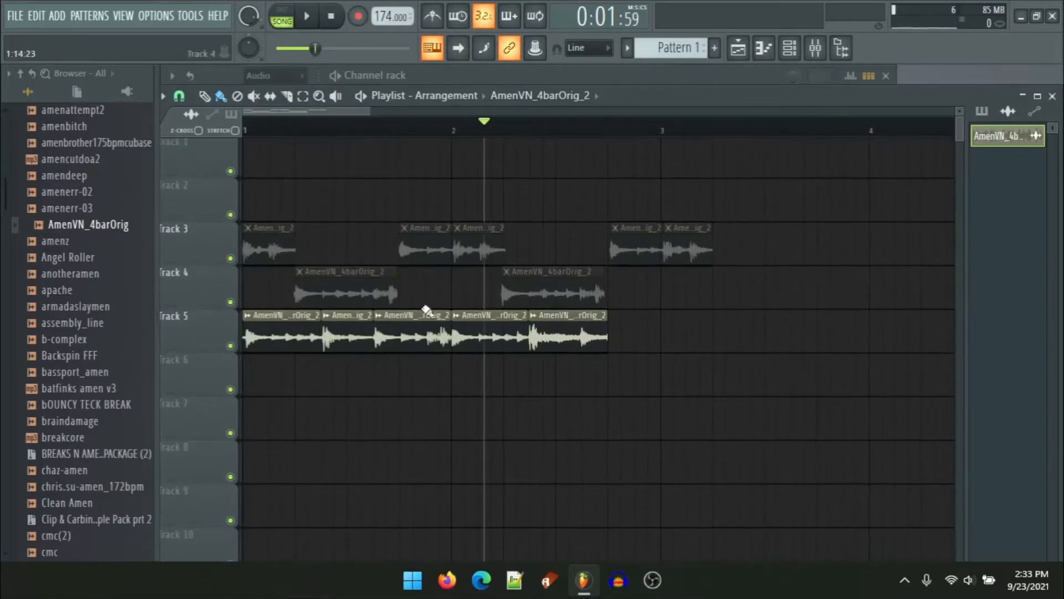
key("space")
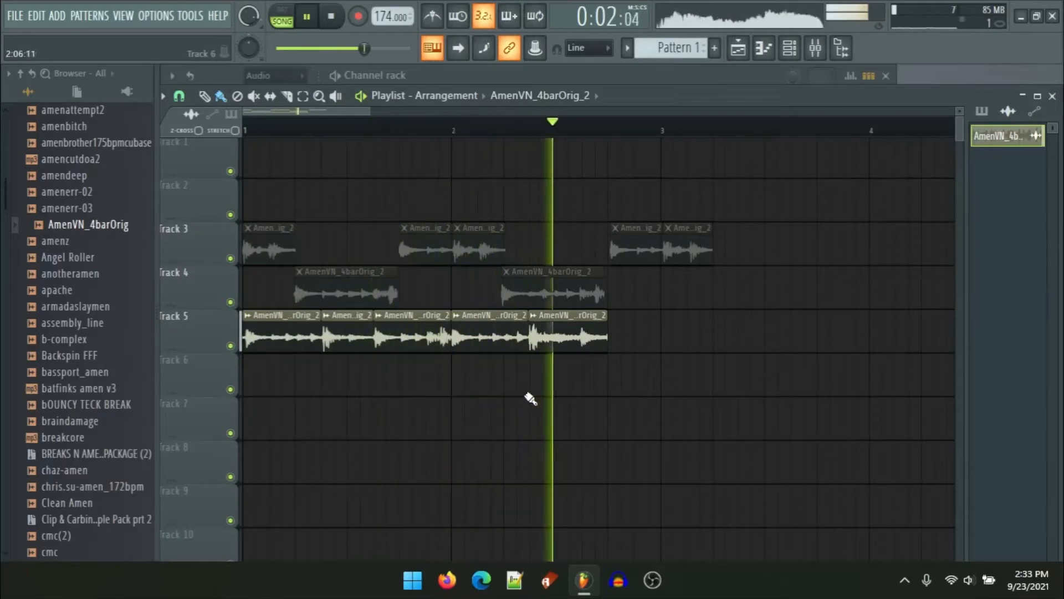
key("space")
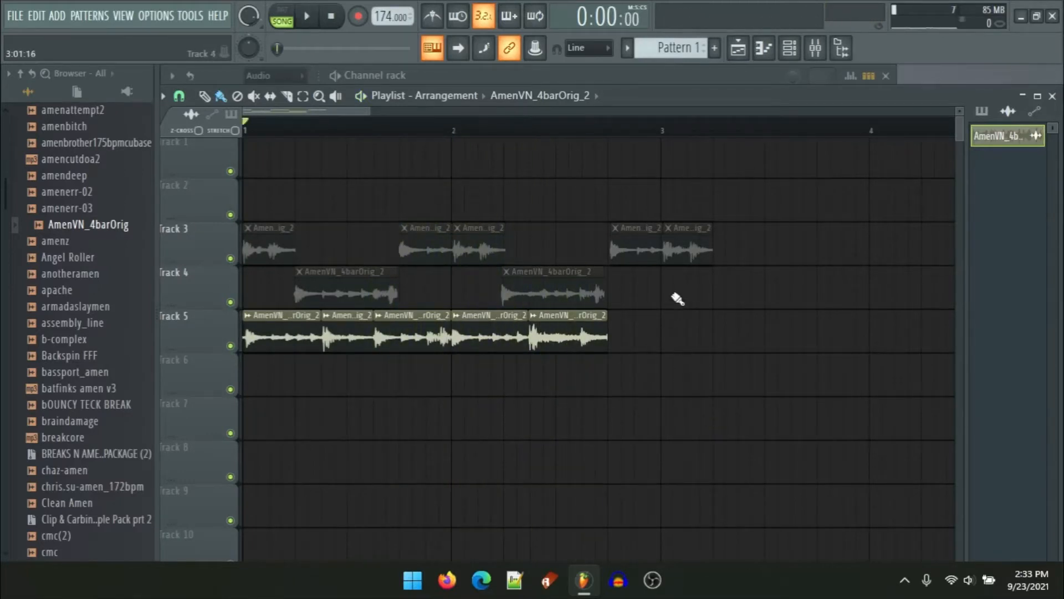
Step: Mute the first slice on track 5
scroll(209, 392, "up", 2)
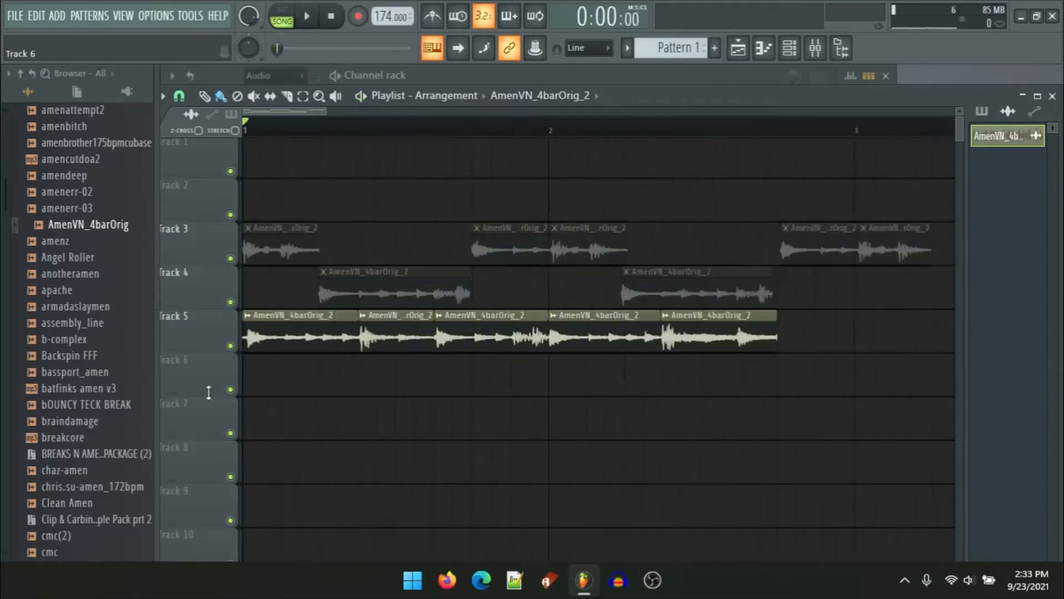
right_click(280, 344, "alt")
Step: Place two slice copies on track 7, the first at bar 1 and the second directly after it
scroll(282, 341, "down", 3)
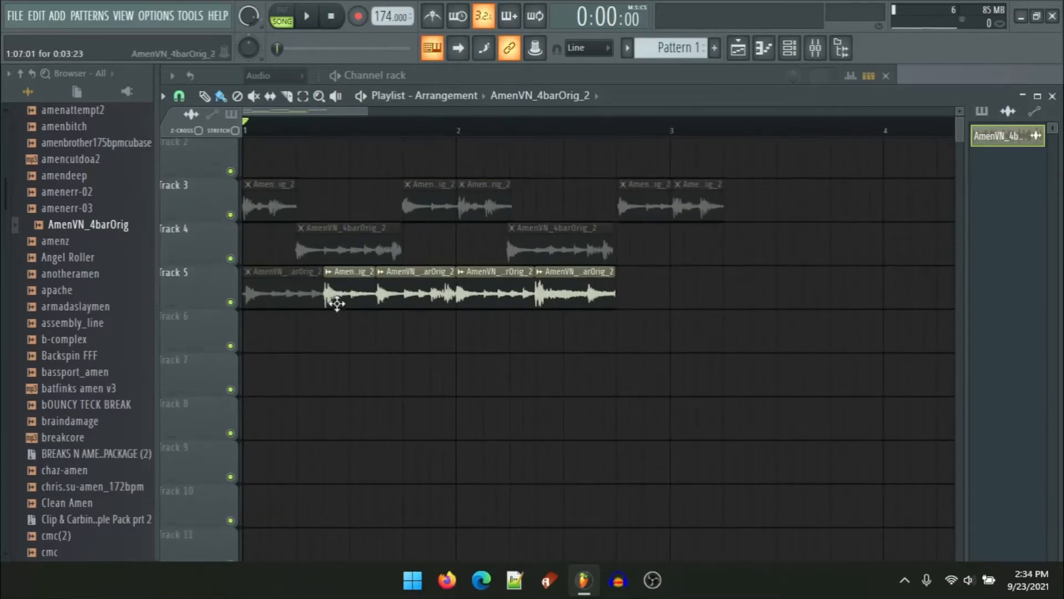
left_click(337, 303)
left_click(336, 363)
left_click_drag(353, 363, 206, 380)
scroll(240, 386, "up", 4)
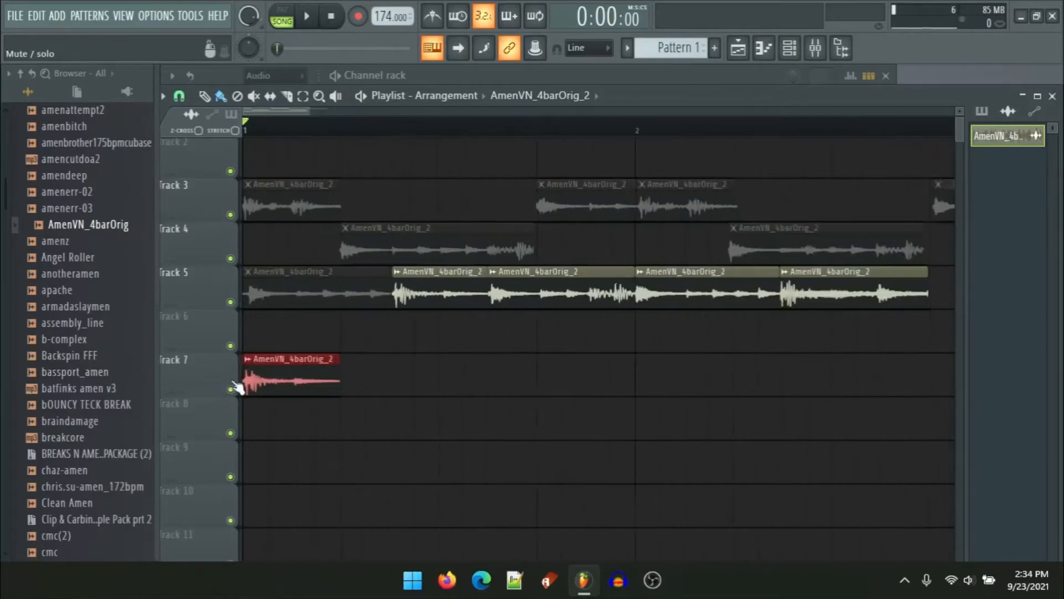
scroll(327, 369, "up", 2)
left_click(455, 336)
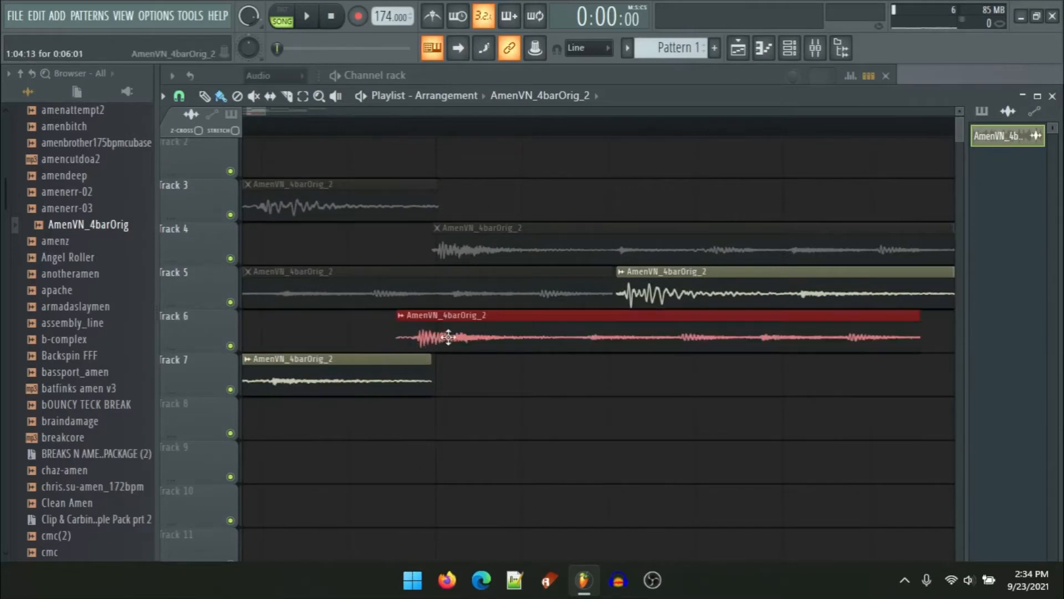
left_click_drag(455, 337, 506, 381)
Step: Play the arrangement from the start
scroll(466, 383, "up", 1)
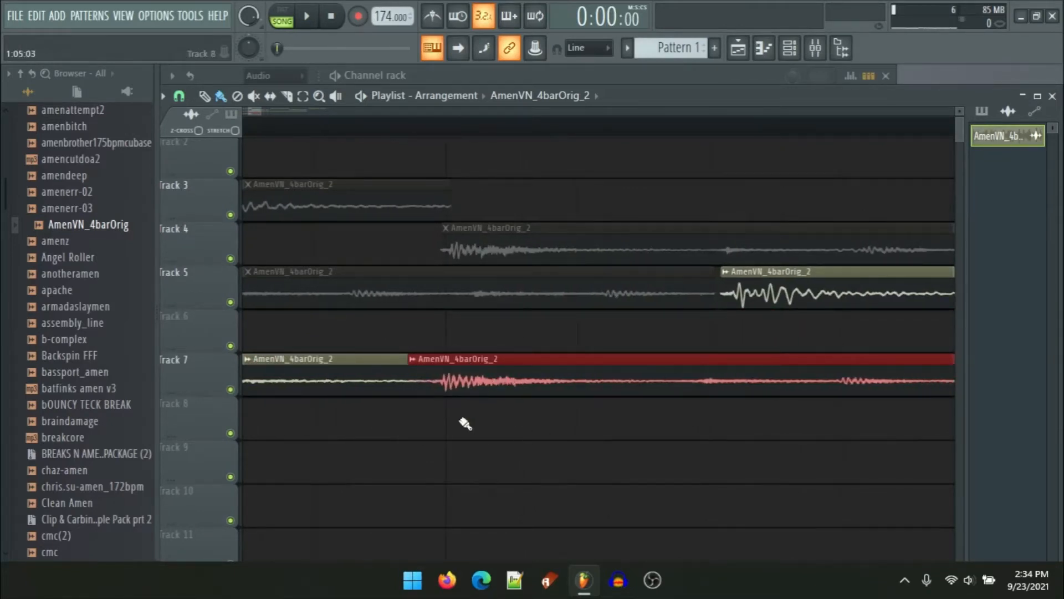
scroll(388, 333, "down", 1)
left_click(263, 124)
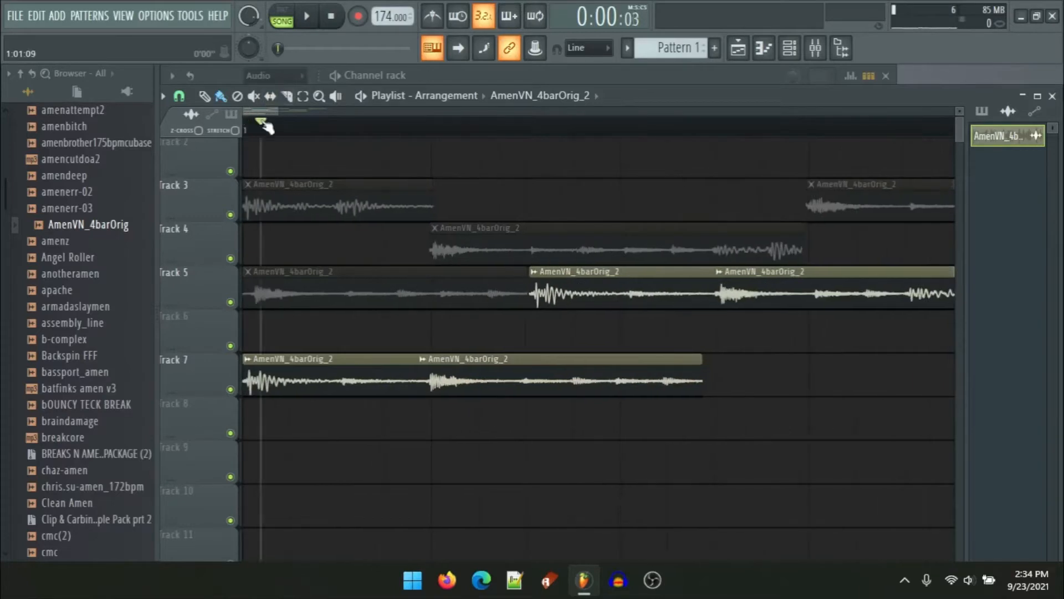
key("space")
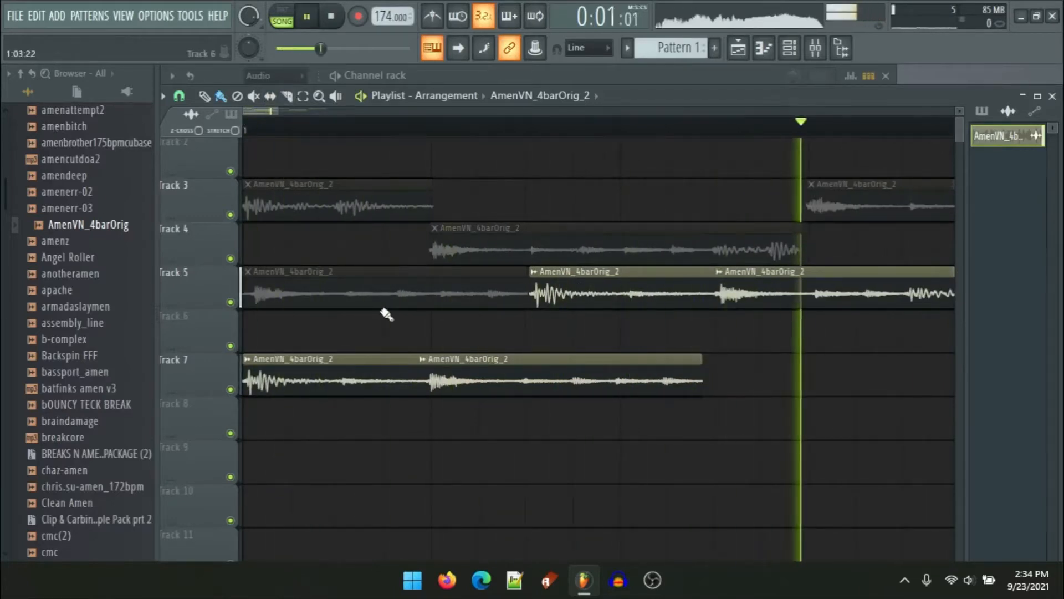
key("space")
scroll(575, 332, "down", 2)
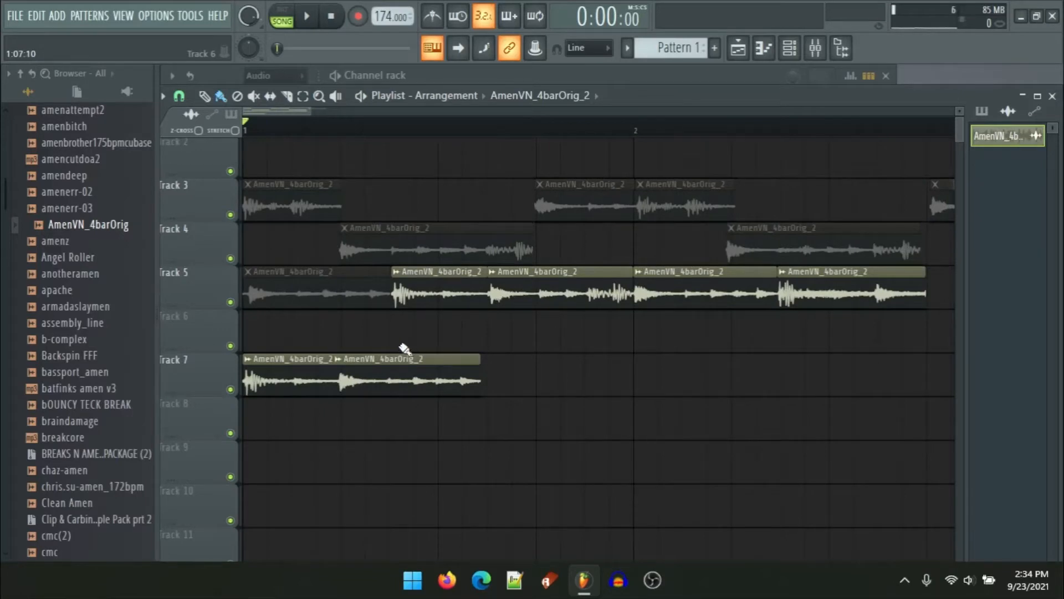
scroll(364, 404, "up", 3)
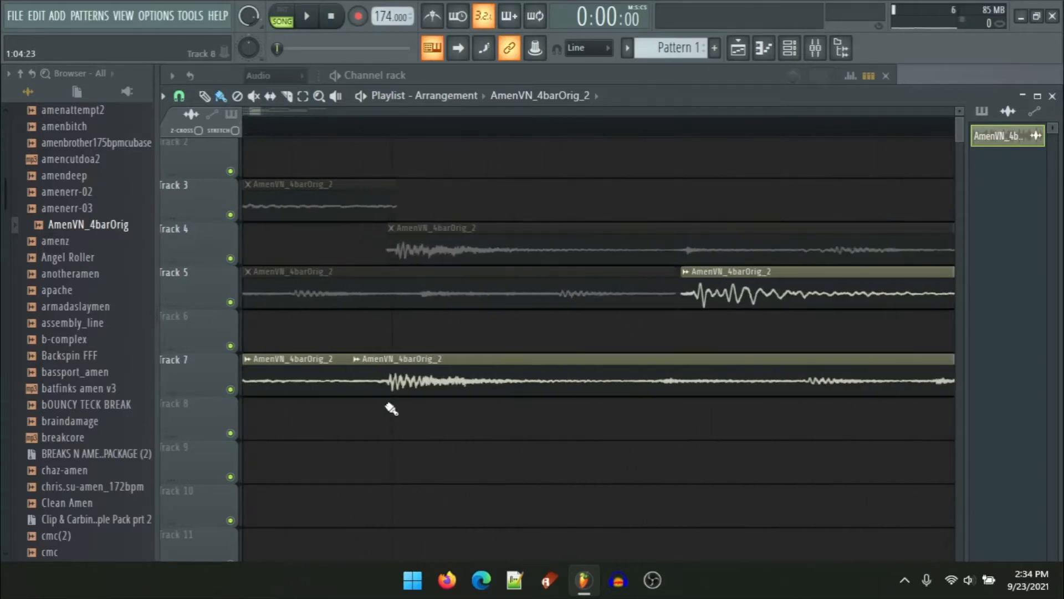
scroll(504, 405, "up", 2)
scroll(316, 322, "down", 1)
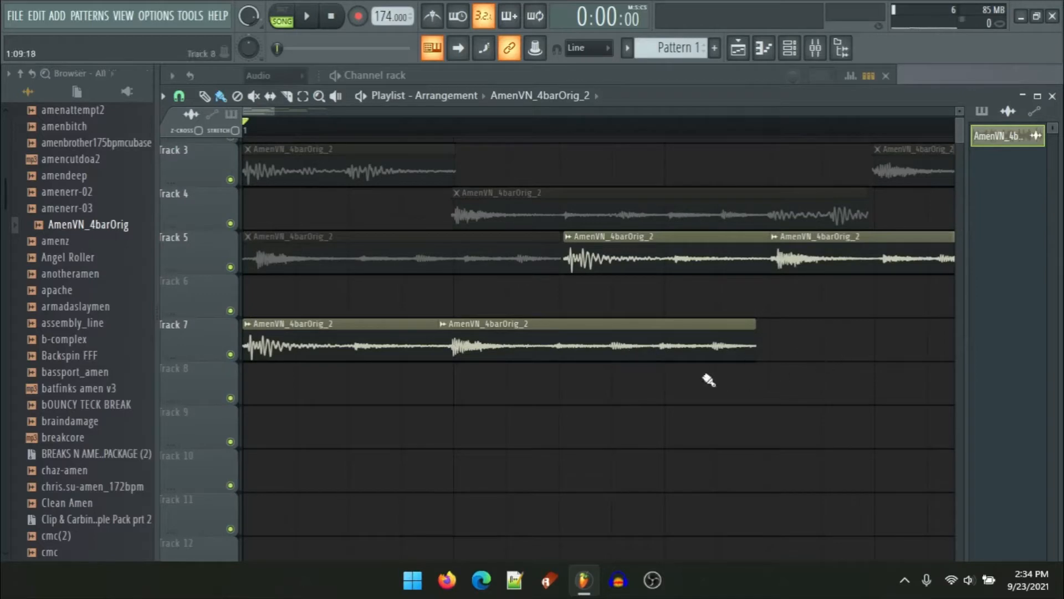
Step: Add further slice copies along track 7 after its first two slices
scroll(713, 377, "up", 2)
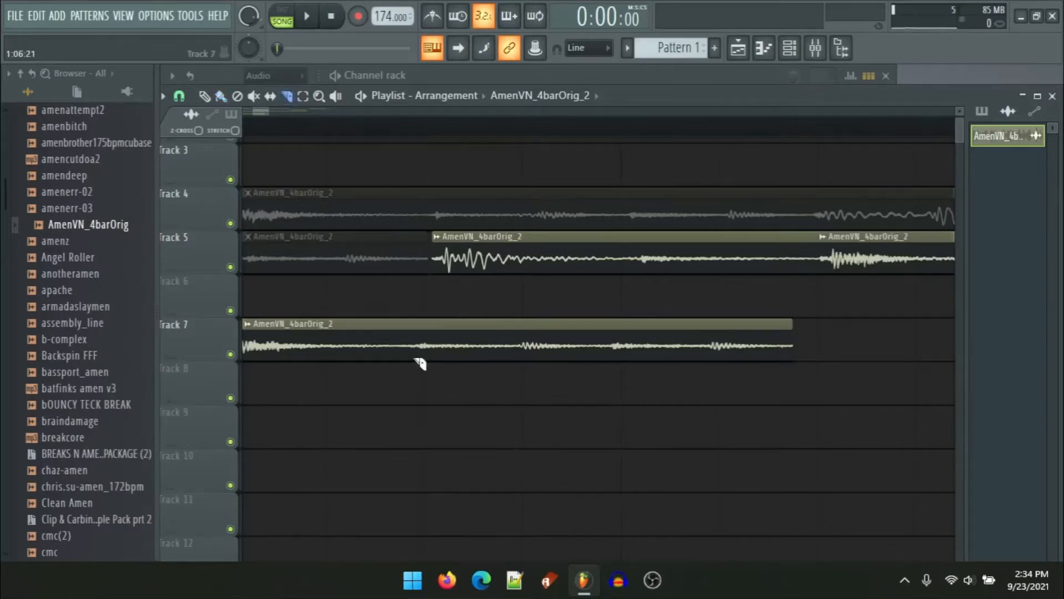
scroll(422, 366, "up", 2)
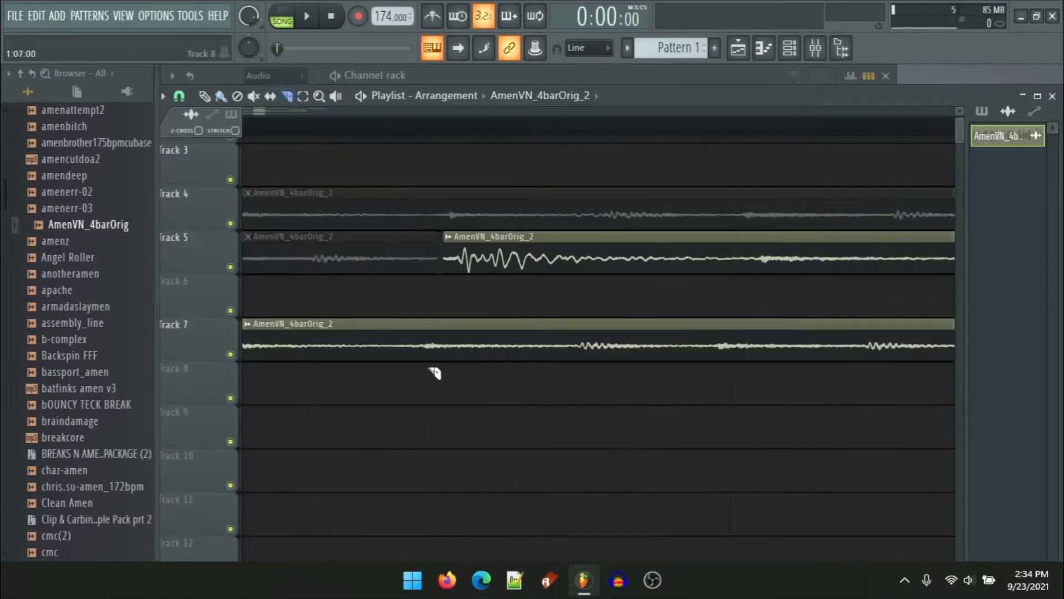
left_click(582, 332)
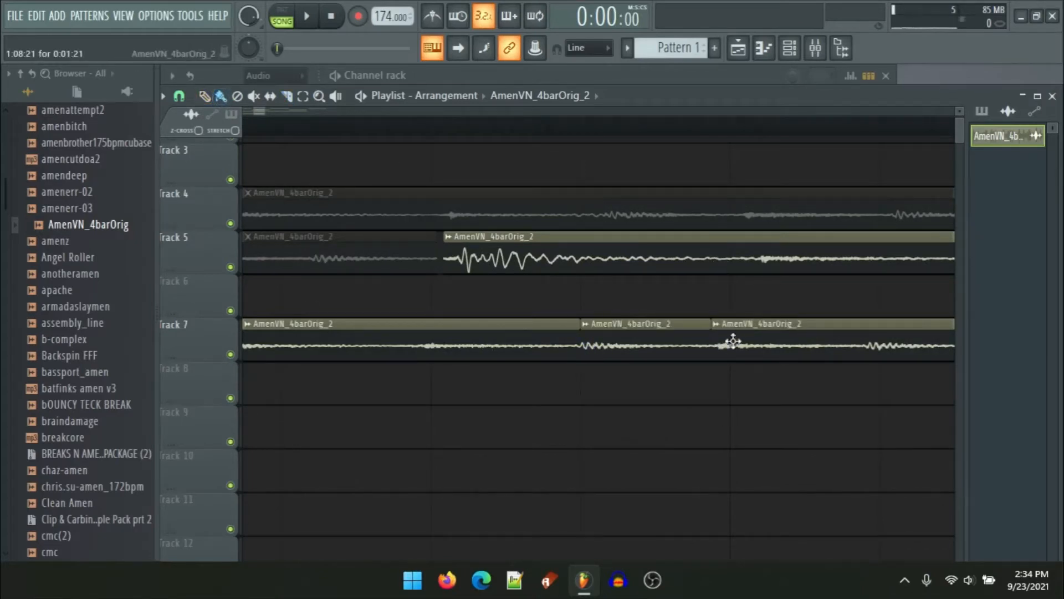
mouse_move(731, 339)
left_mouse_down()
mouse_move(742, 343)
mouse_move(717, 332)
left_mouse_up()
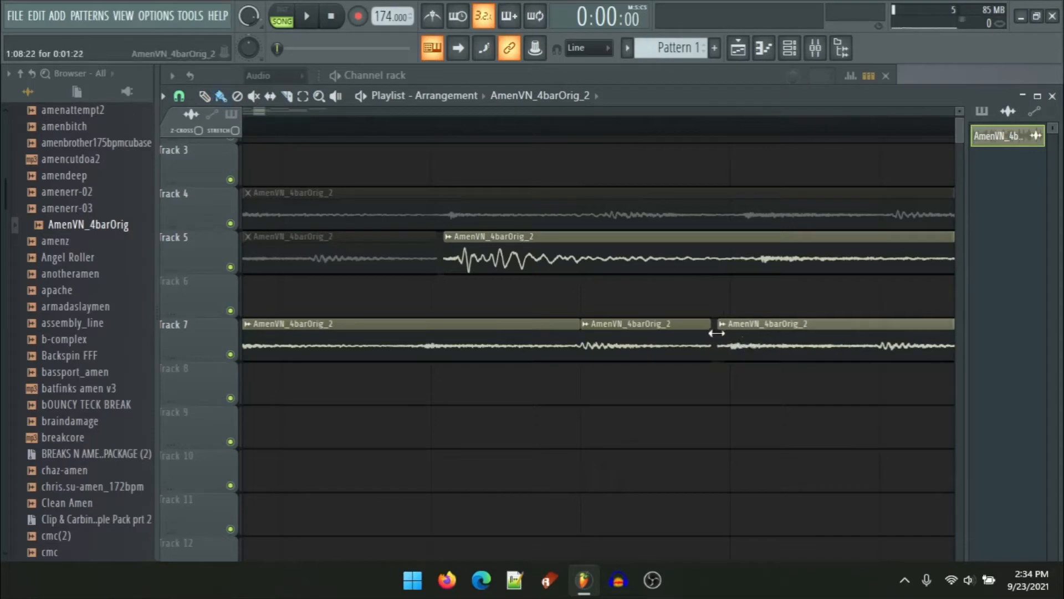
key("ctrl+alt+z")
key("ctrl+alt+z")
key("ctrl+alt+z")
key("ctrl+alt+z")
key("ctrl+alt+z")
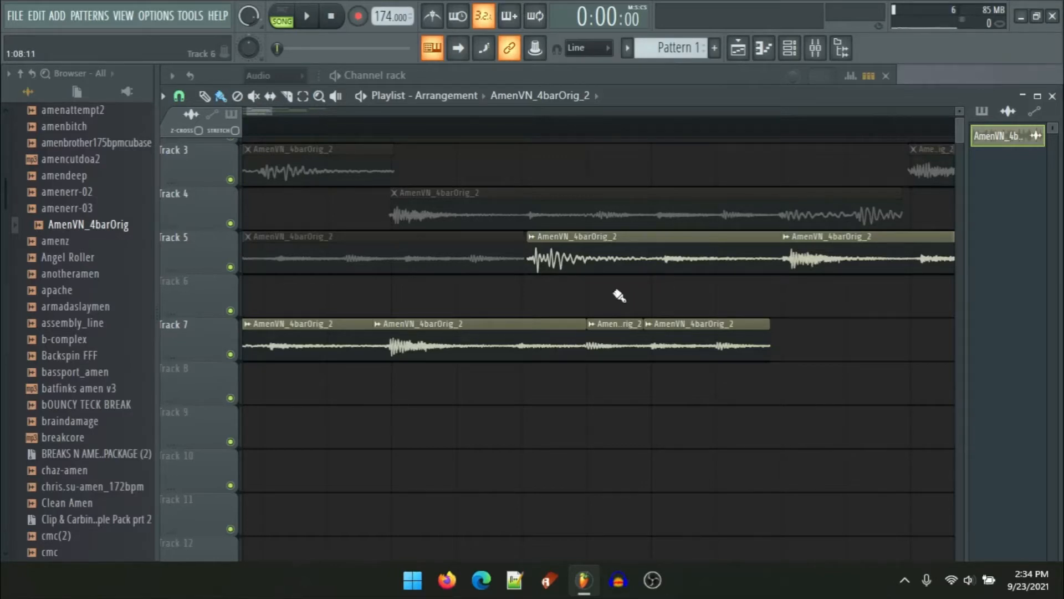
key("ctrl+alt+z")
key("ctrl+alt+z")
key("ctrl+alt+z")
key("ctrl+alt+z")
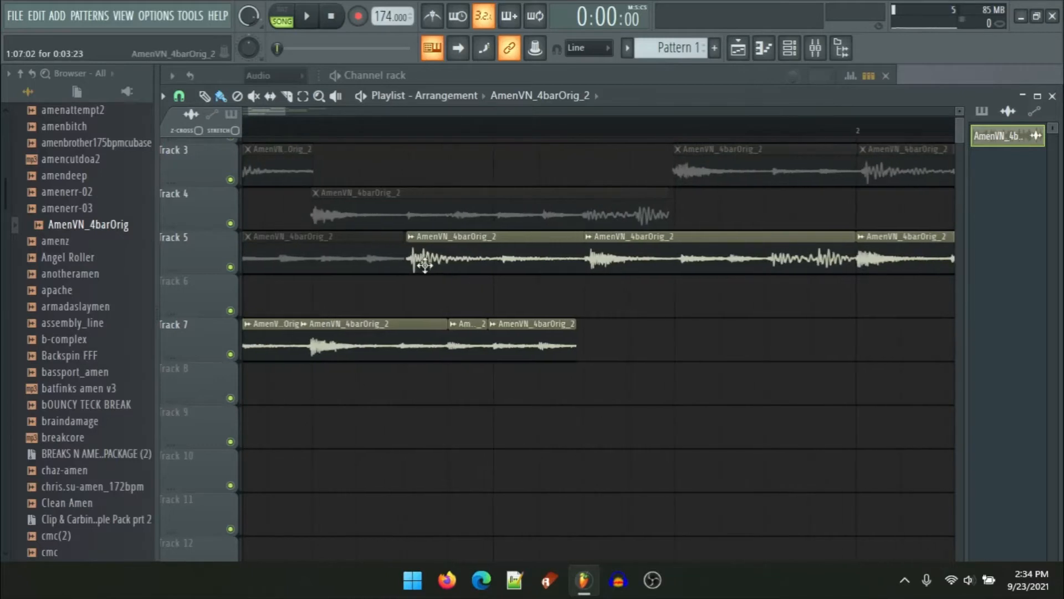
Step: Place a slice copy on track 8 starting just after bar 1's first beat
scroll(423, 321, "up", 3)
left_click(361, 377)
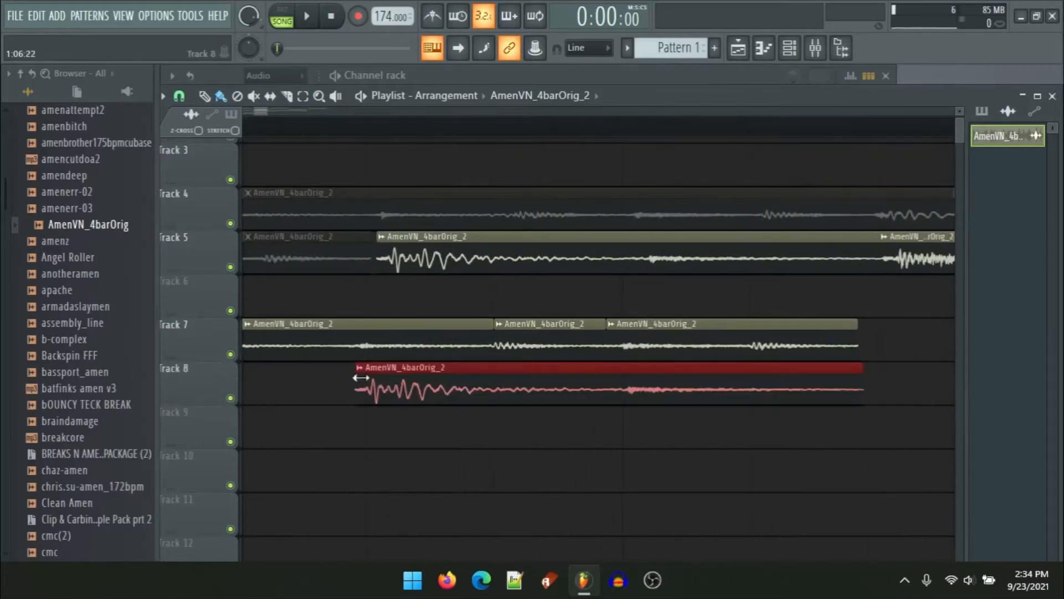
key("ctrl+alt+z")
key("ctrl+alt+z")
key("ctrl+alt+z")
key("ctrl+alt+z")
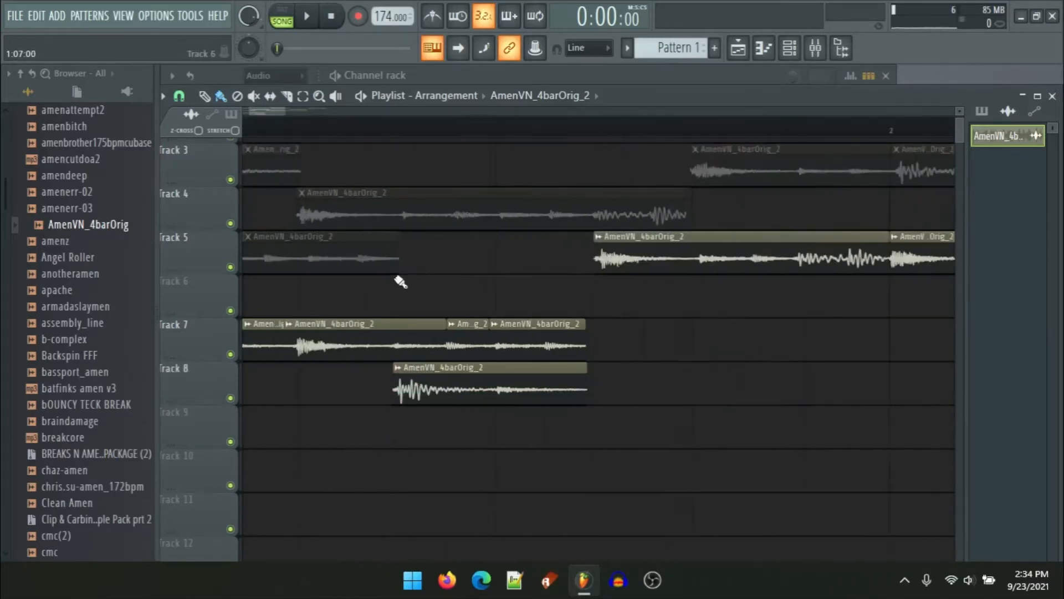
key("ctrl+alt+z")
scroll(433, 294, "down", 2)
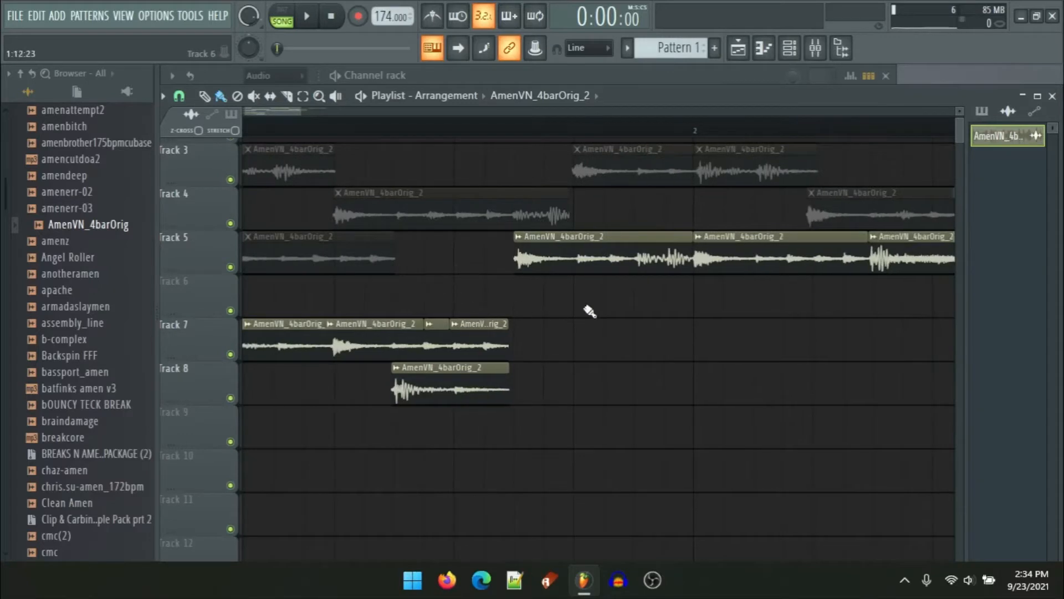
Step: Move a slice from track 5 onto track 8 directly after its existing slice and line the track 8 slices up
left_click_drag(680, 257, 672, 397)
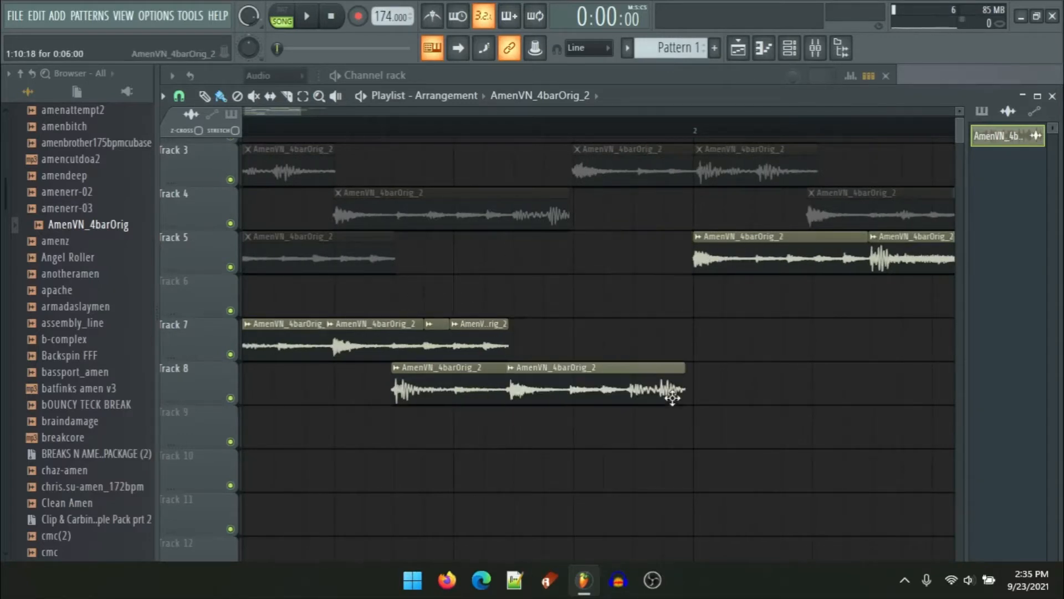
scroll(502, 388, "up", 3)
scroll(497, 388, "up", 1)
left_click_drag(598, 384, 614, 382)
scroll(418, 373, "down", 3)
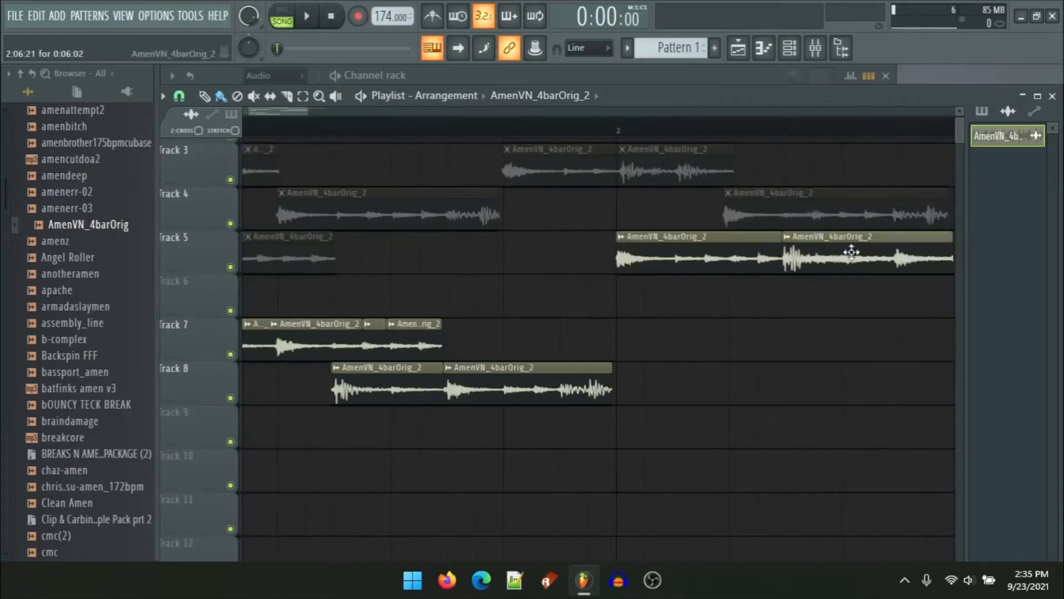
scroll(629, 366, "up", 3)
mouse_move(659, 342)
left_mouse_down()
mouse_move(677, 389)
mouse_move(639, 390)
left_mouse_up()
left_click_drag(609, 346, 438, 267)
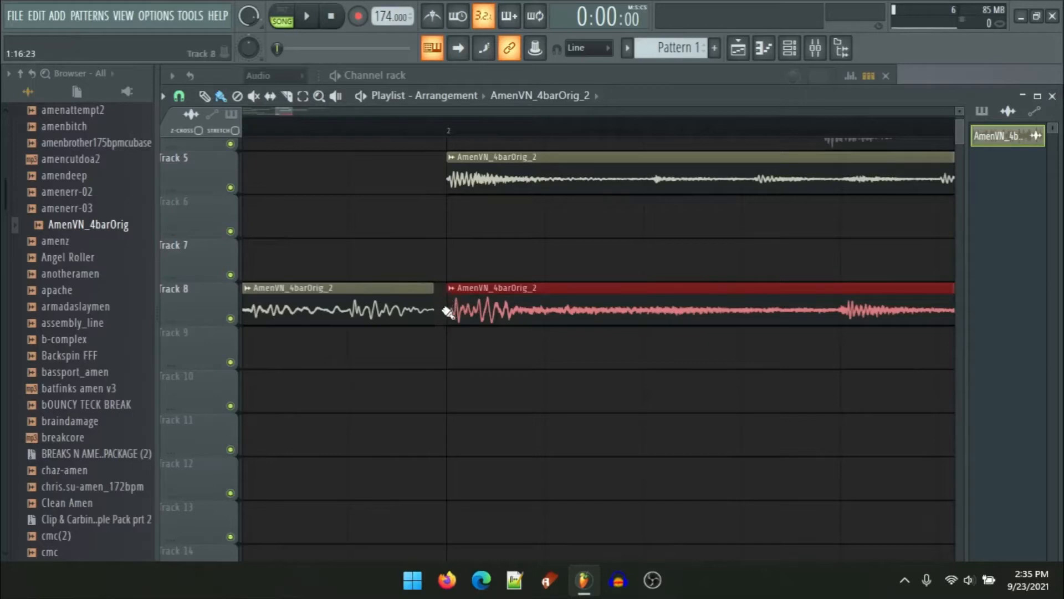
Step: Mute the slice at bar 2 on track 5
left_click(167, 97)
mouse_move(241, 152)
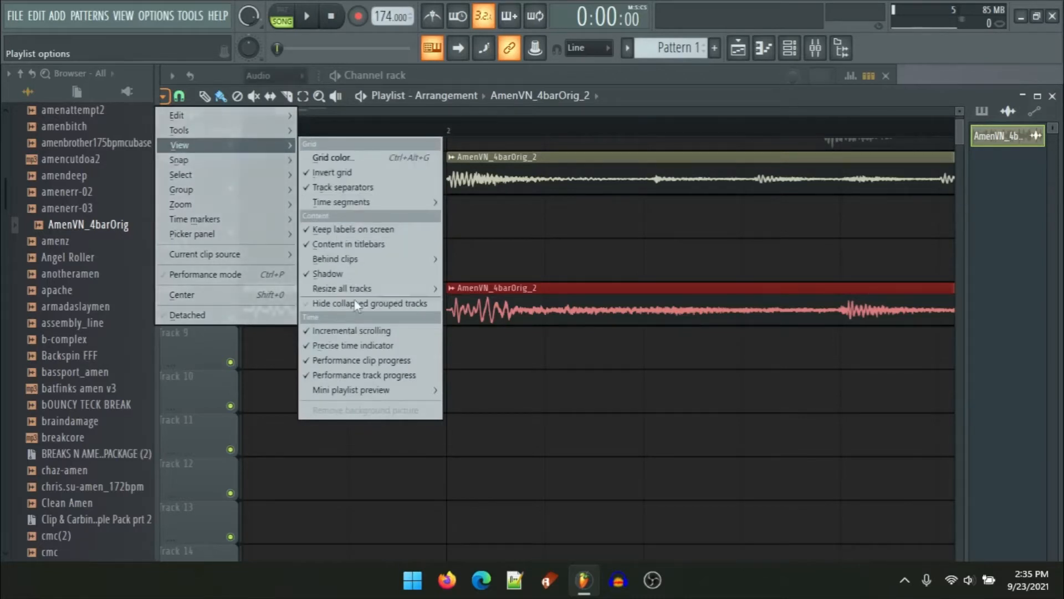
mouse_move(395, 293)
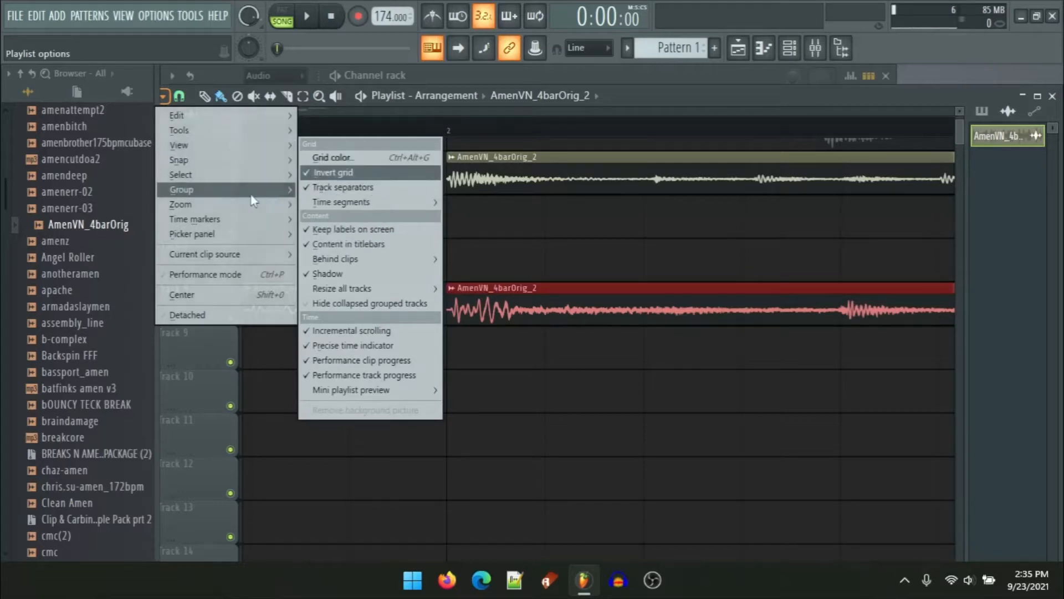
mouse_move(255, 208)
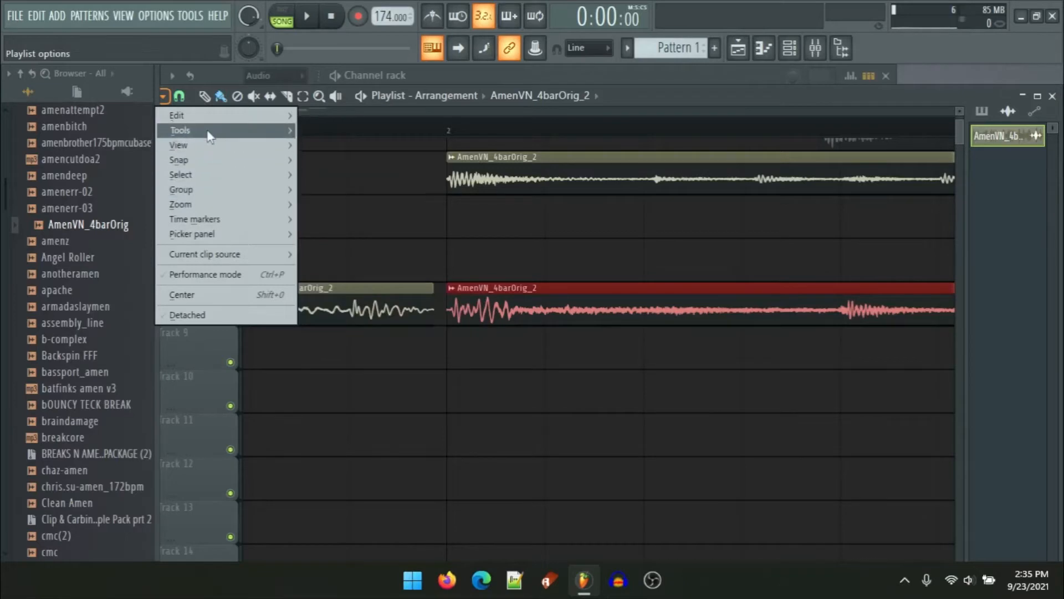
left_click(503, 232)
left_click(516, 165)
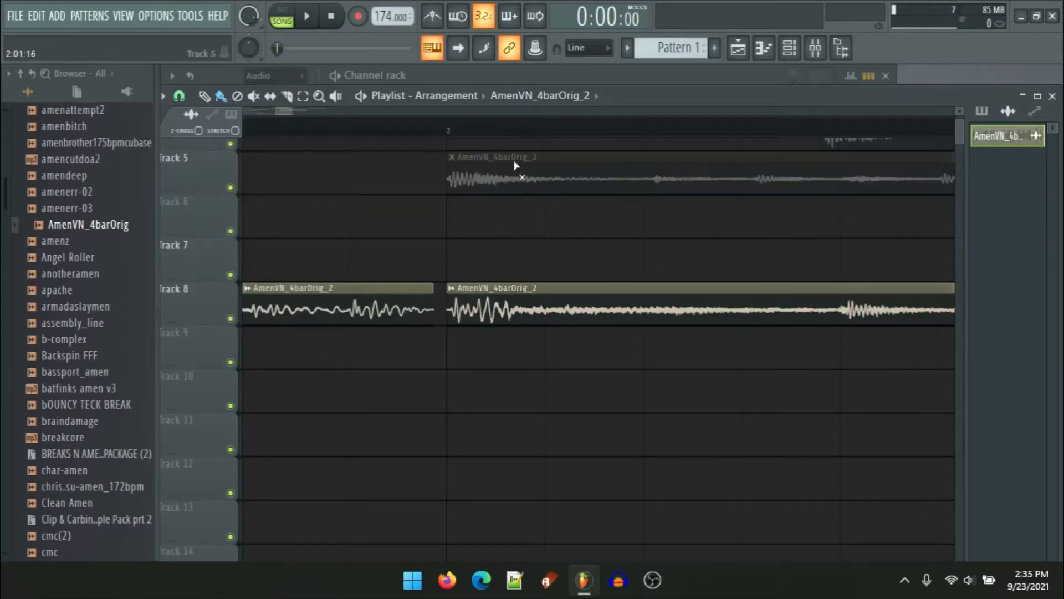
Step: Rearrange the track 8 slices so the second one directly follows the first
left_click_drag(446, 288, 334, 288)
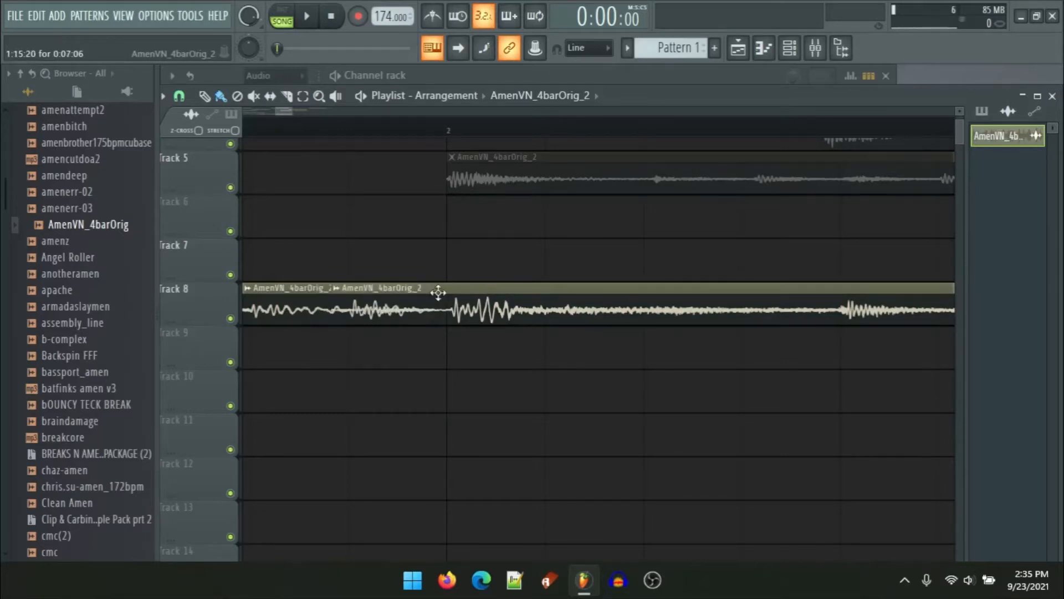
left_click_drag(501, 304, 499, 379)
left_click_drag(390, 353, 338, 347)
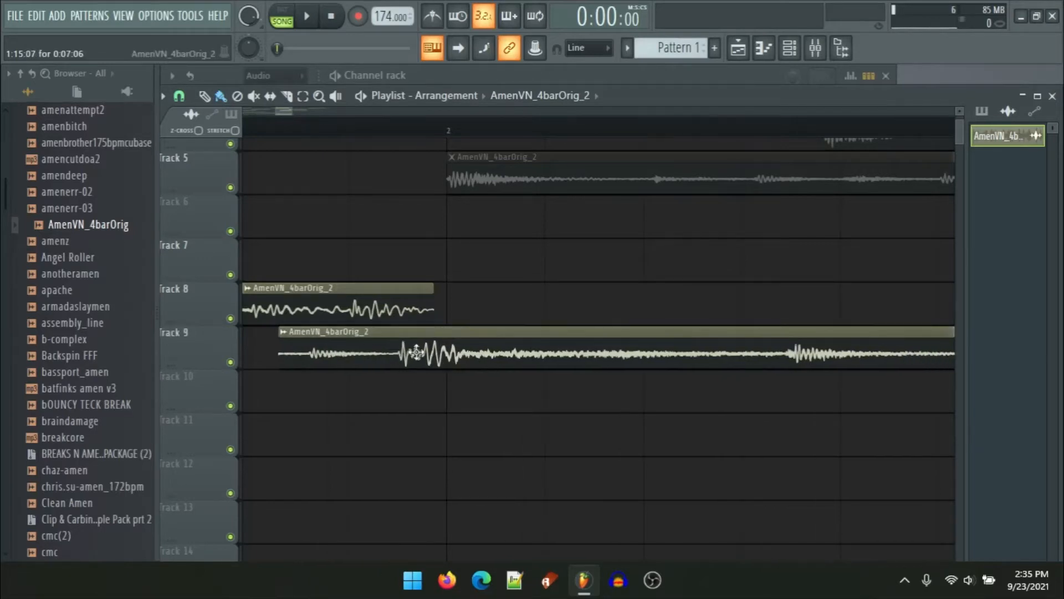
left_click_drag(415, 351, 461, 353)
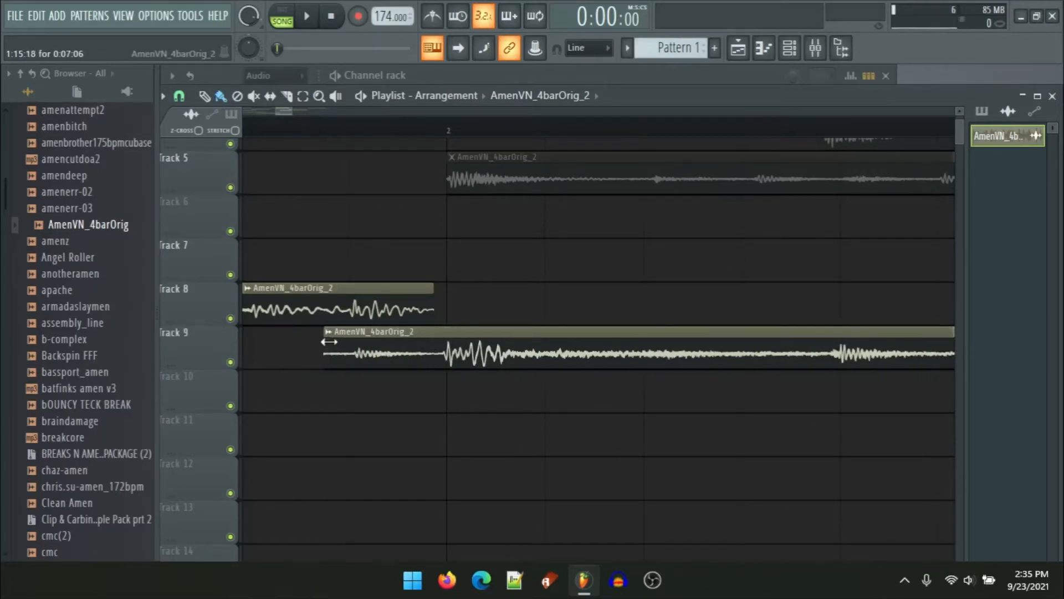
left_click_drag(329, 342, 436, 295)
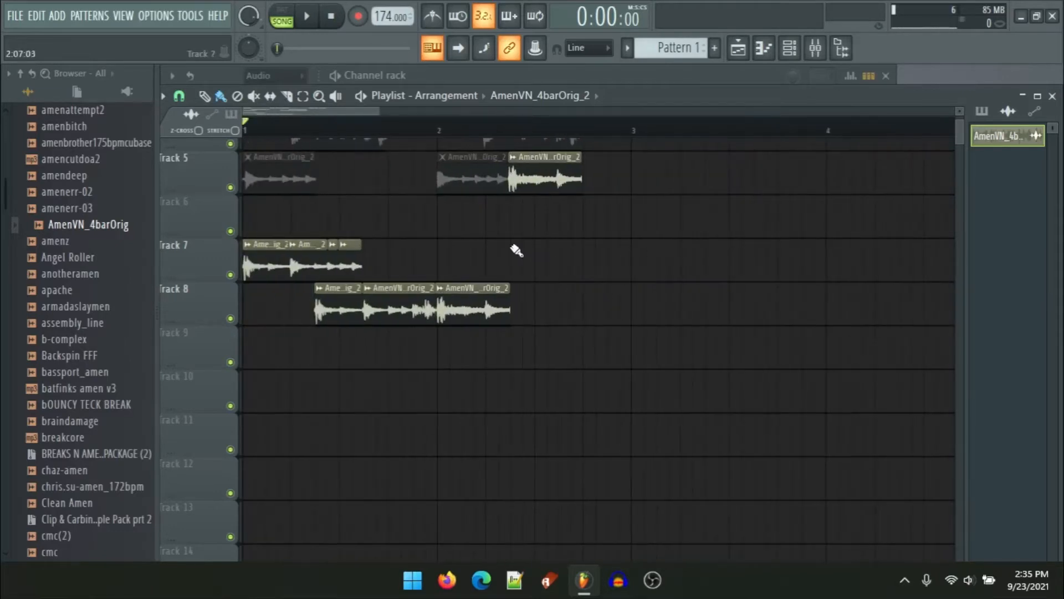
Step: Play the arrangement to hear the new track 8 pattern
right_click(531, 185, "alt")
scroll(533, 204, "down", 5)
key("space")
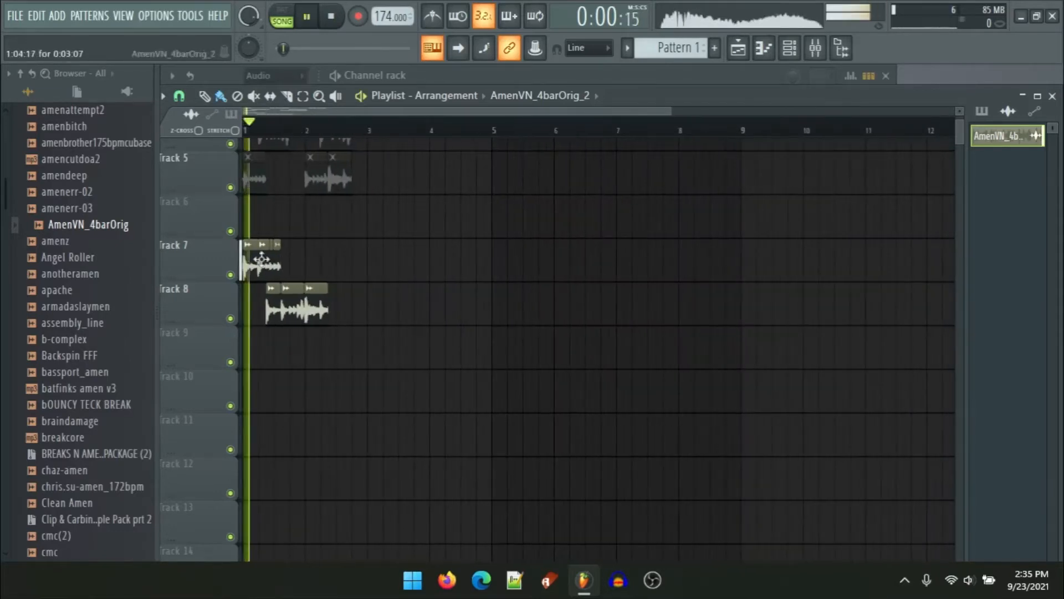
scroll(263, 258, "up", 5)
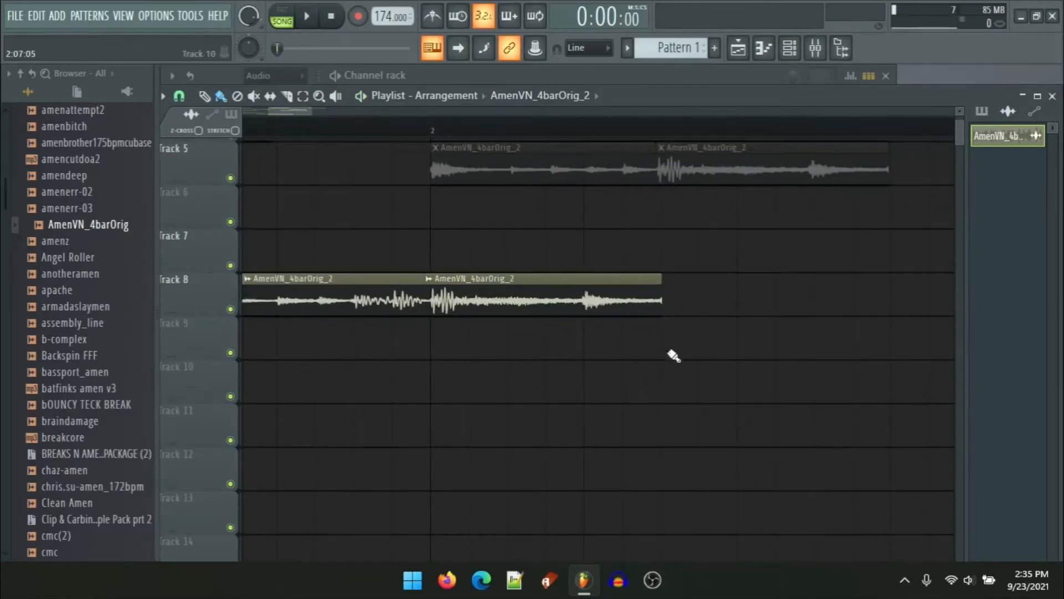
scroll(449, 267, "down", 2)
scroll(465, 270, "up", 2)
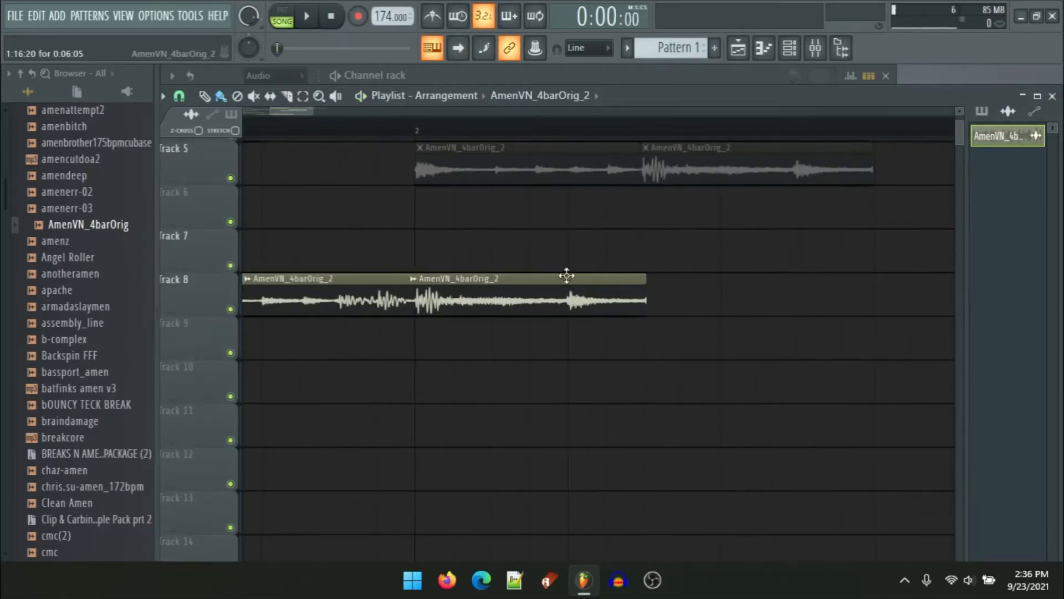
Step: Place a slice copy on track 9 and trim the last track 8 slice to end where it starts
left_click(574, 341)
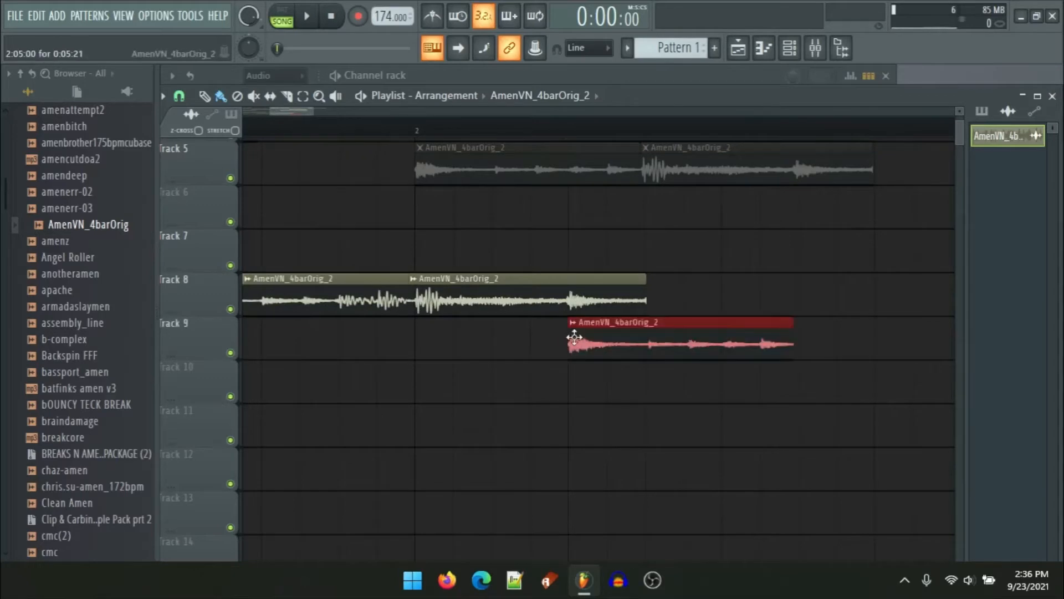
scroll(617, 317, "up", 2)
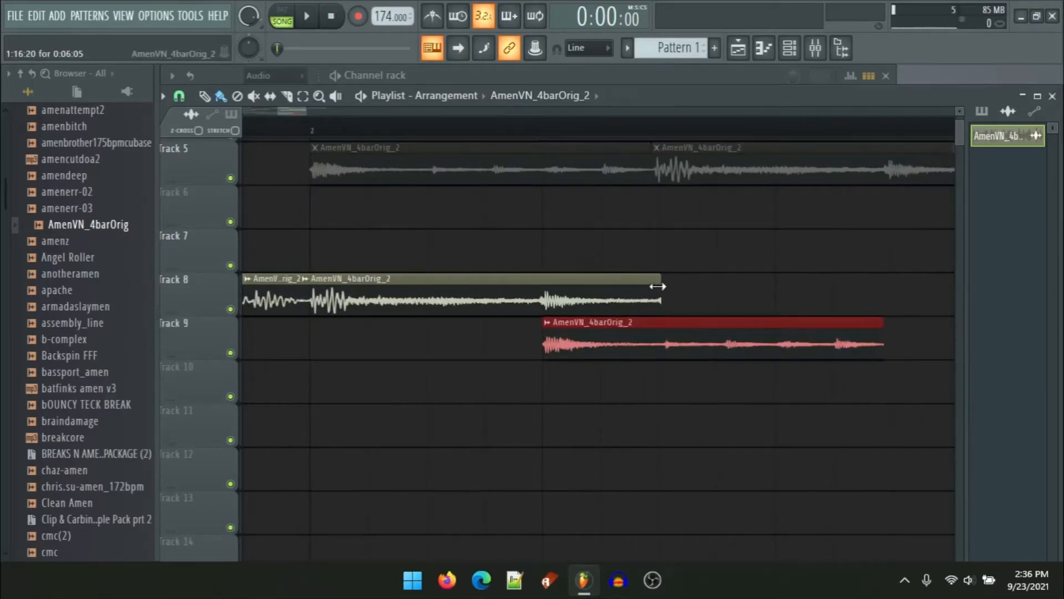
left_click_drag(658, 286, 534, 276)
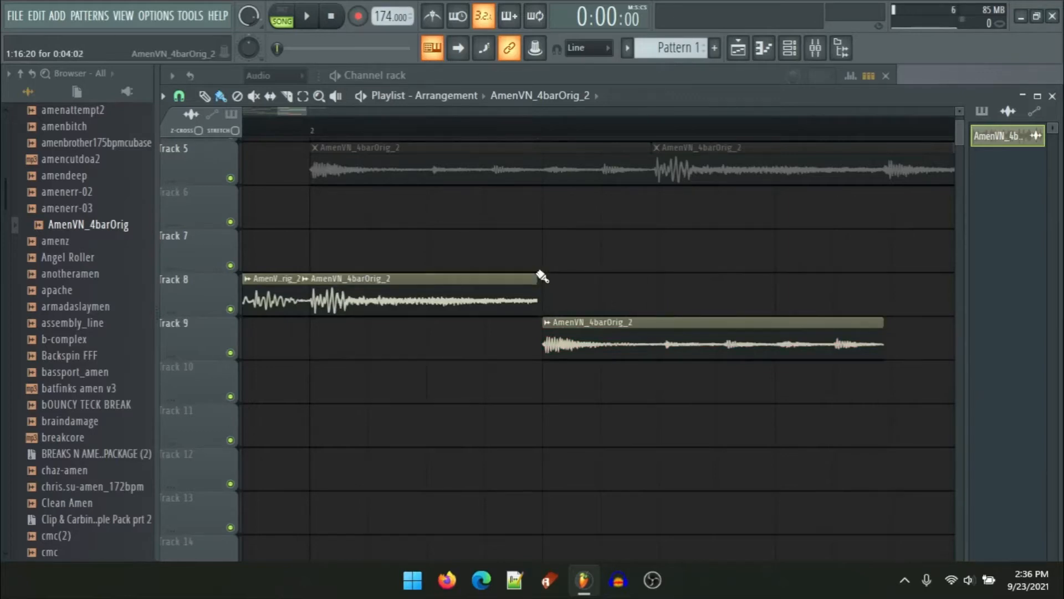
scroll(555, 311, "up", 3)
scroll(509, 266, "down", 2)
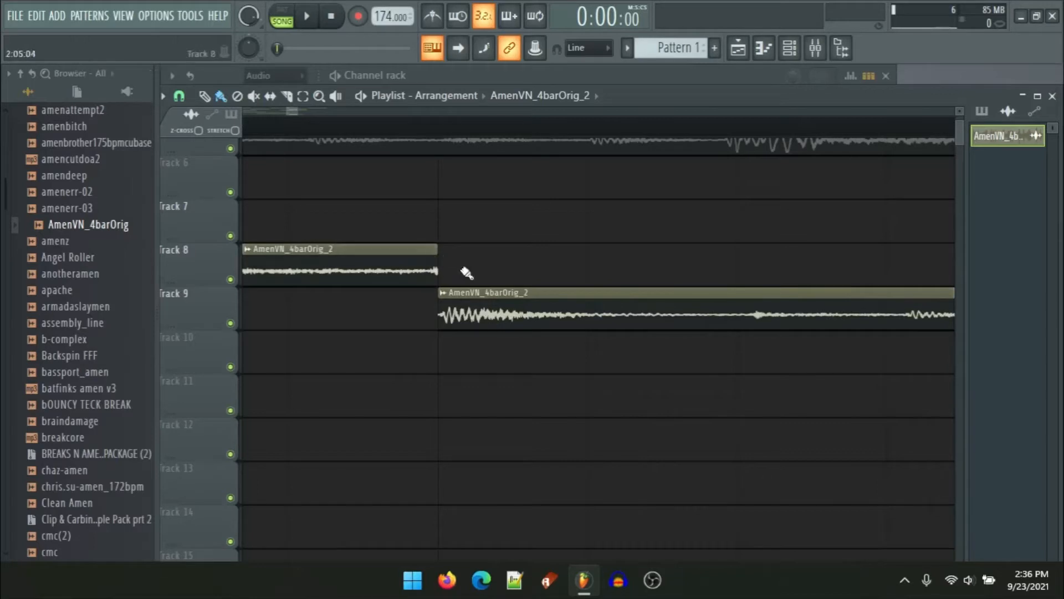
Step: Review the arrangement across tracks 3 to 9
scroll(404, 361, "down", 3)
scroll(467, 366, "up", 5)
scroll(462, 356, "down", 3)
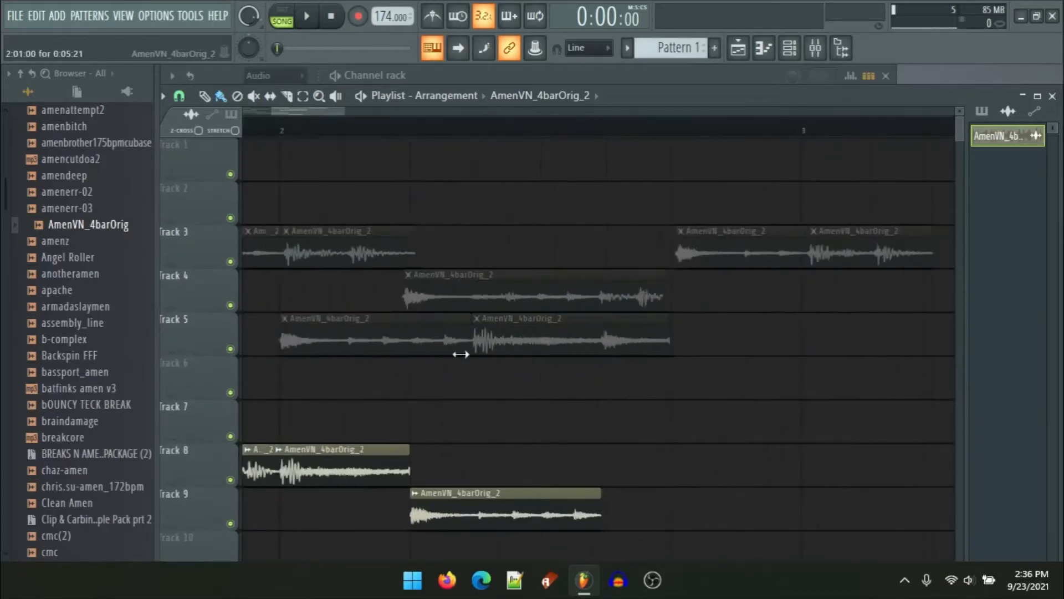
scroll(448, 320, "up", 2)
scroll(503, 401, "down", 2)
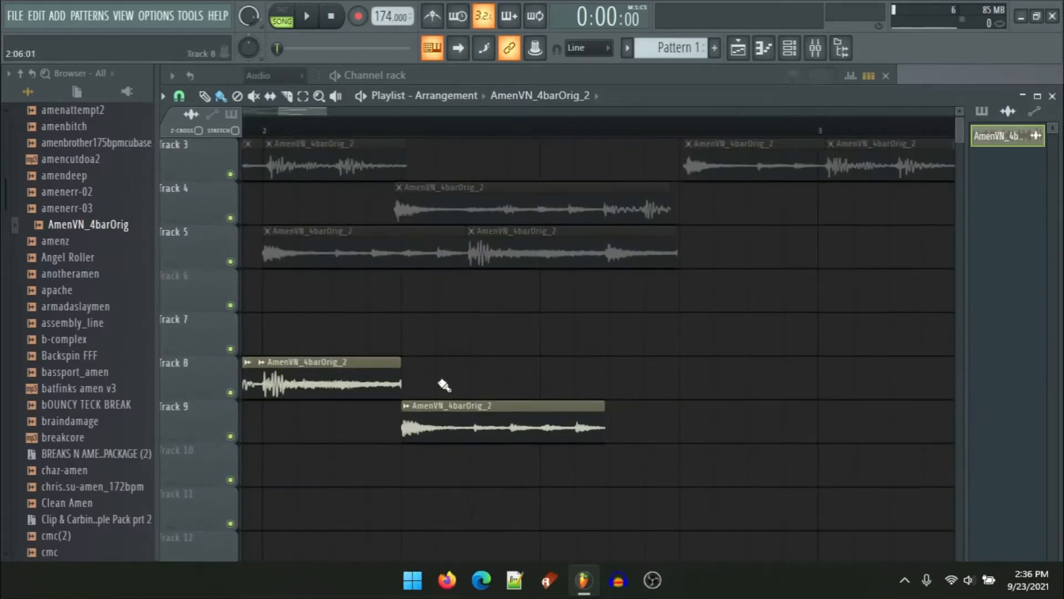
scroll(567, 314, "down", 4)
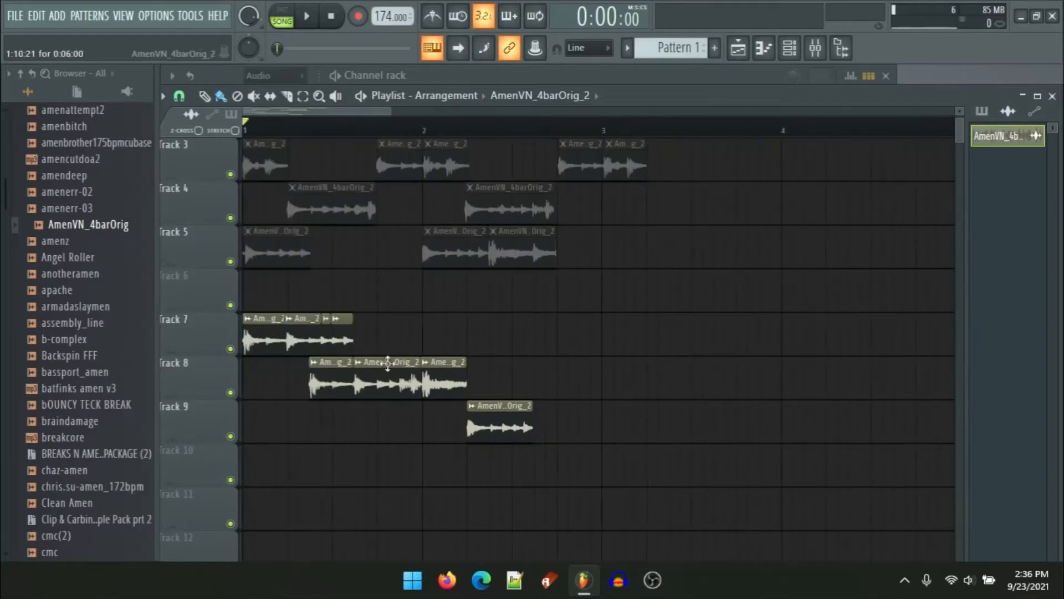
scroll(375, 333, "down", 1)
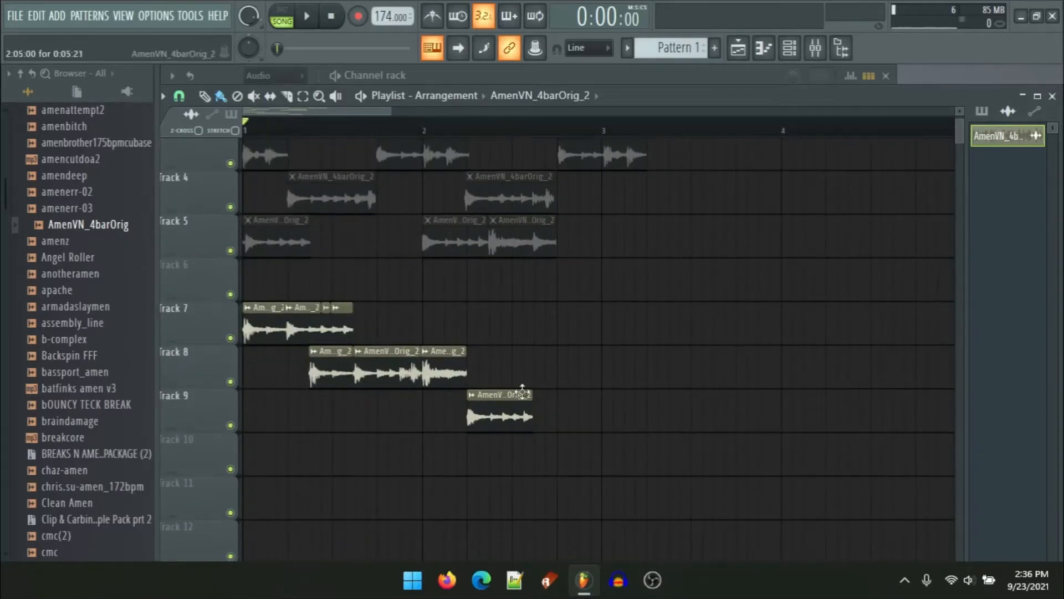
Step: Place a slice copy on track 10 under the track 9 slice and nudge it slightly earlier
scroll(521, 391, "up", 3)
left_click(384, 459)
key("space")
left_click_drag(595, 343, 655, 339)
scroll(585, 384, "up", 4)
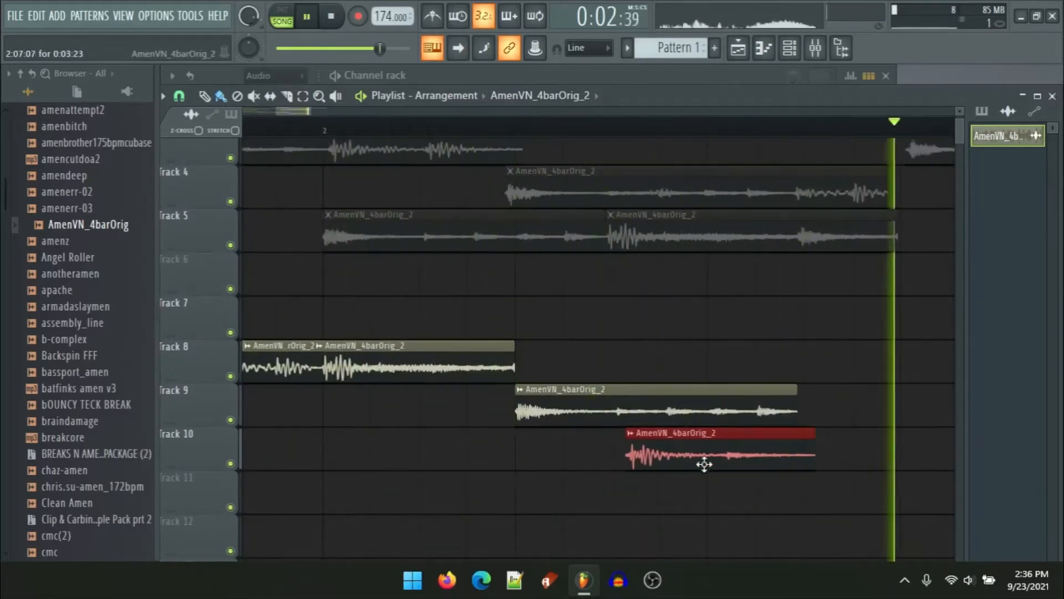
key("space")
left_click_drag(674, 457, 656, 456)
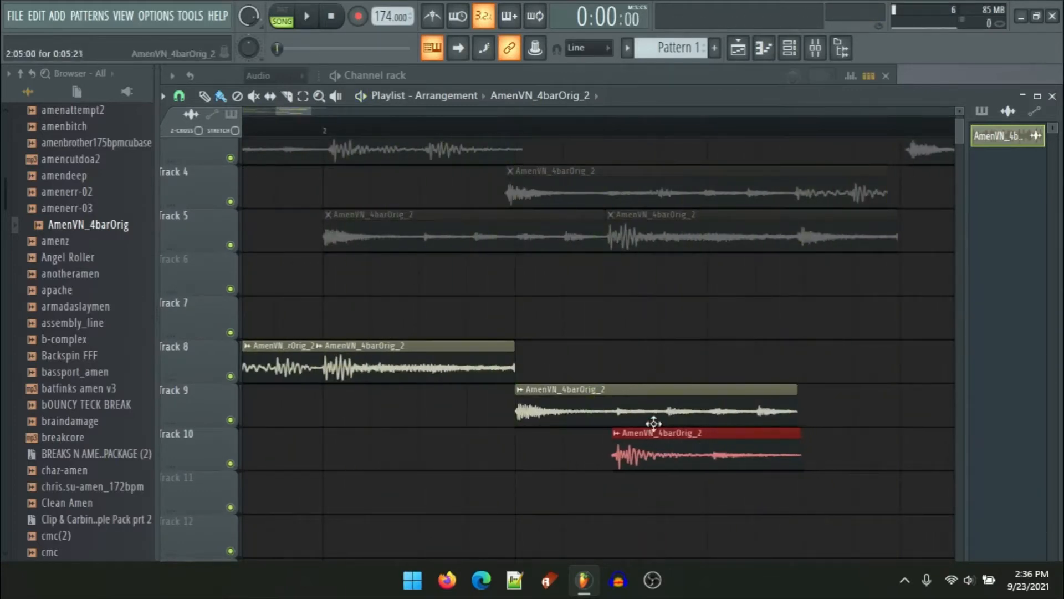
Step: Place another slice copy on track 8 after its existing slices while the arrangement plays
key("space")
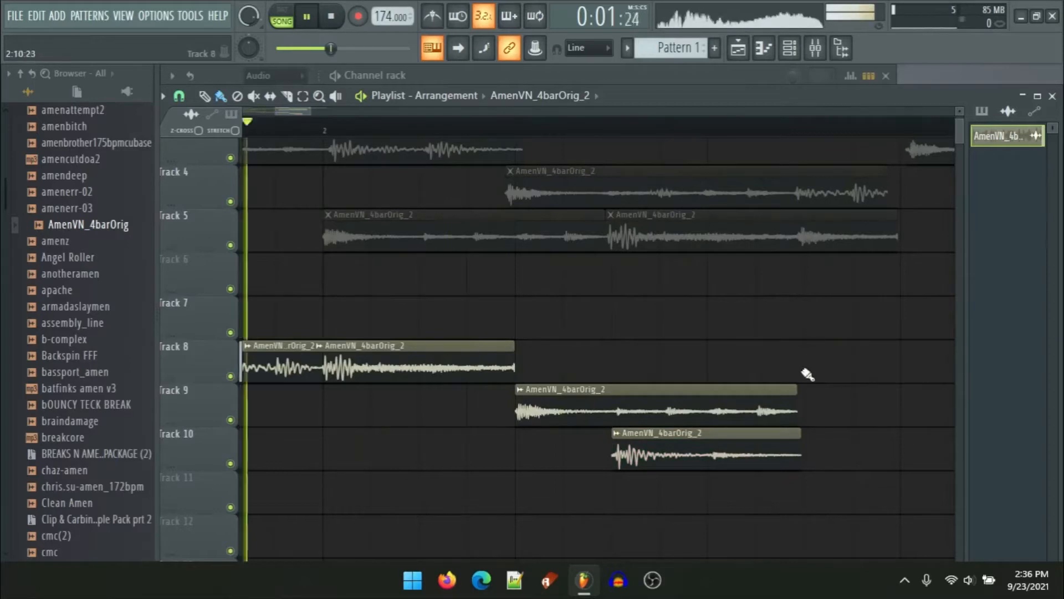
left_click(798, 367)
key("space")
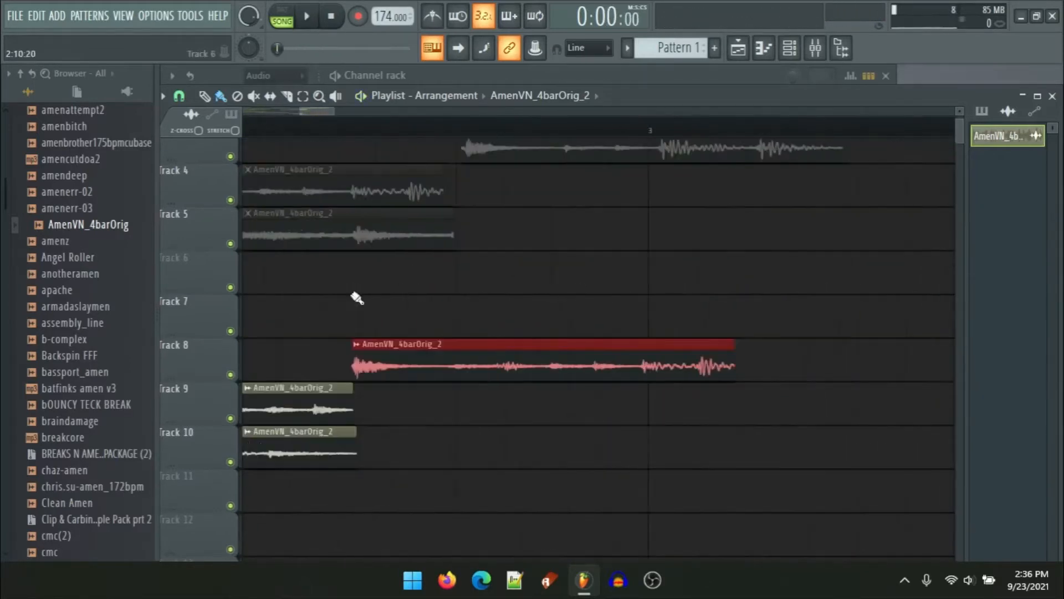
Step: Lengthen the end of the long track 8 slice, then pull its end back shorter
scroll(567, 285, "down", 3)
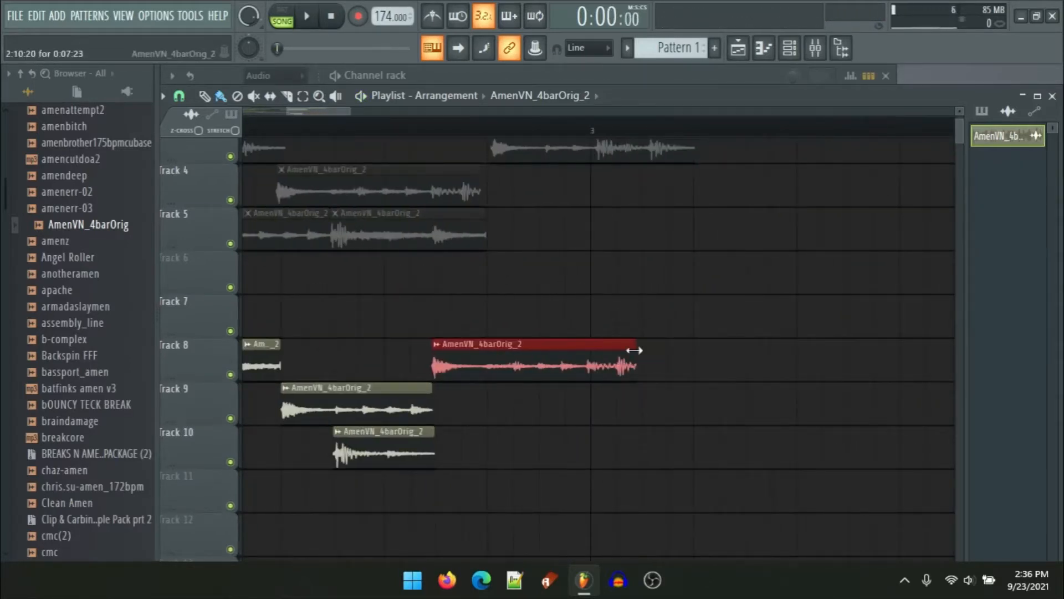
left_click_drag(635, 350, 722, 352)
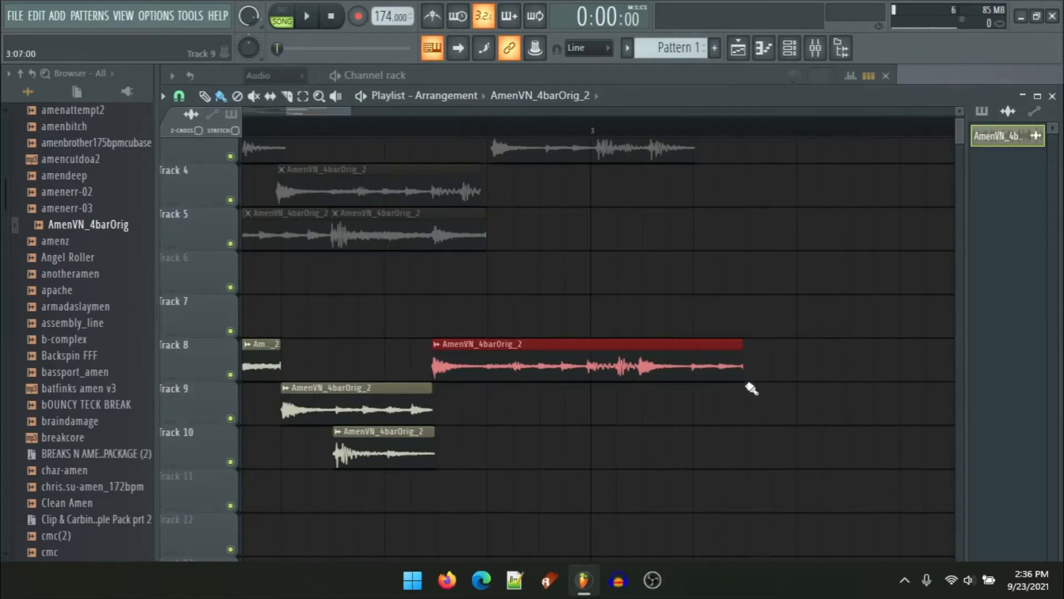
left_click_drag(754, 367, 722, 357)
Step: Play the arrangement to listen to the current beat
key("space")
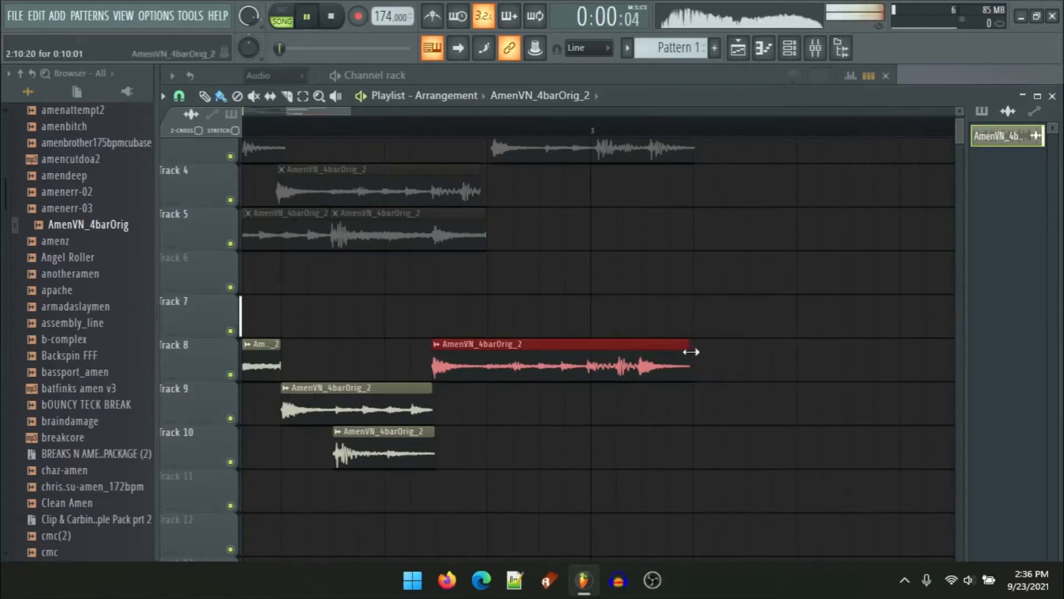
scroll(584, 341, "down", 2)
scroll(660, 331, "up", 2)
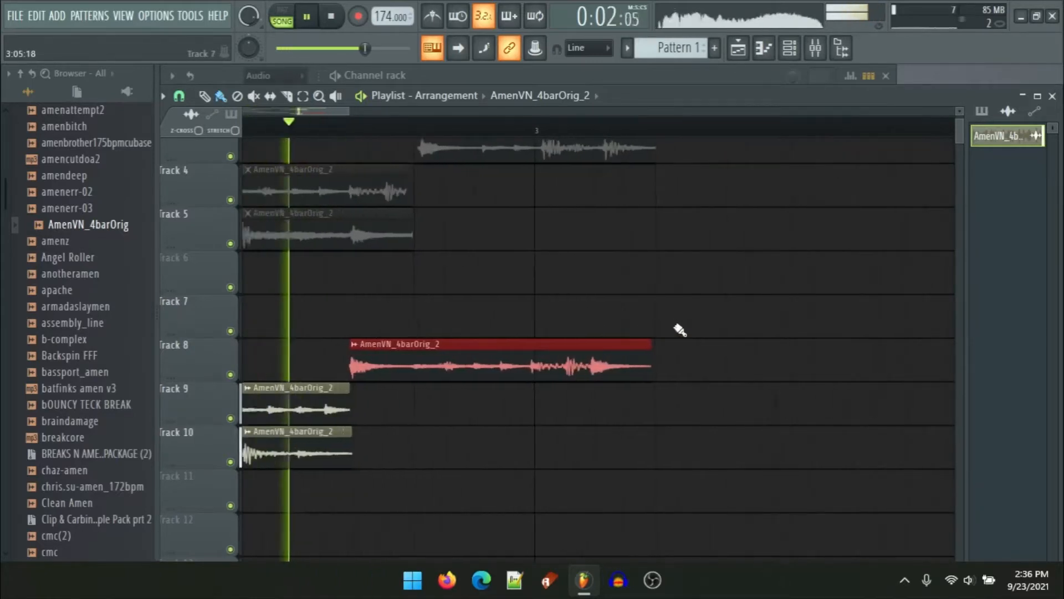
key("space")
Step: Trim the end of the long track 8 slice much shorter
left_click_drag(497, 283, 585, 314)
key("ctrl+d")
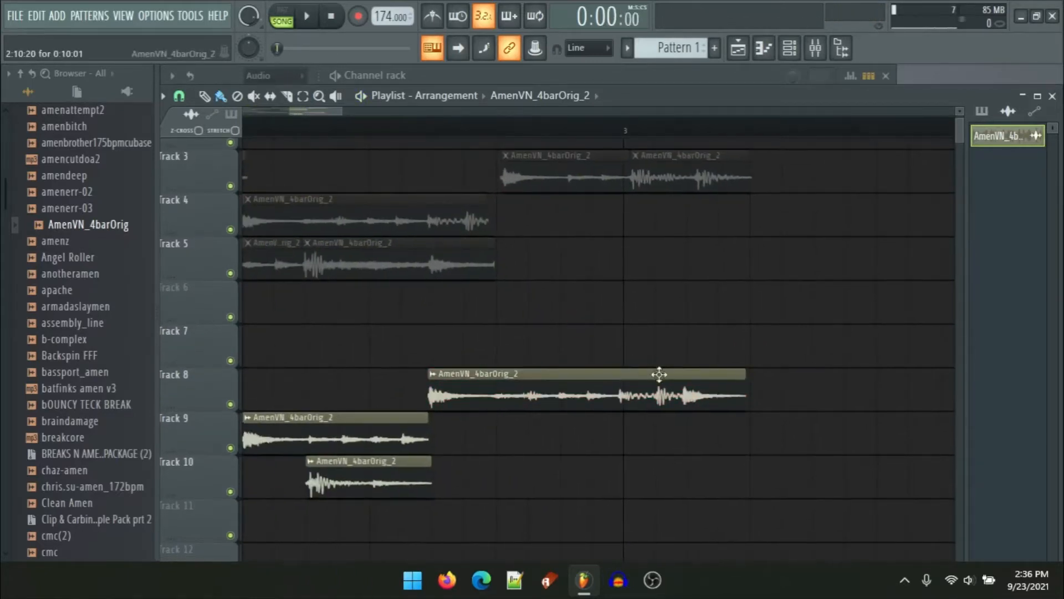
scroll(660, 398, "up", 2)
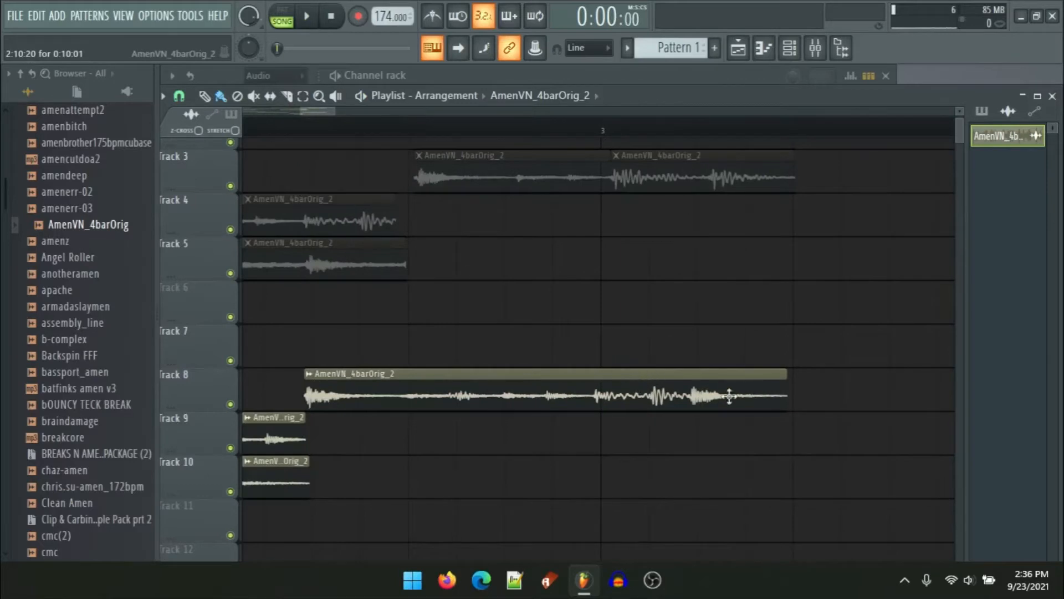
left_click_drag(792, 380, 581, 378)
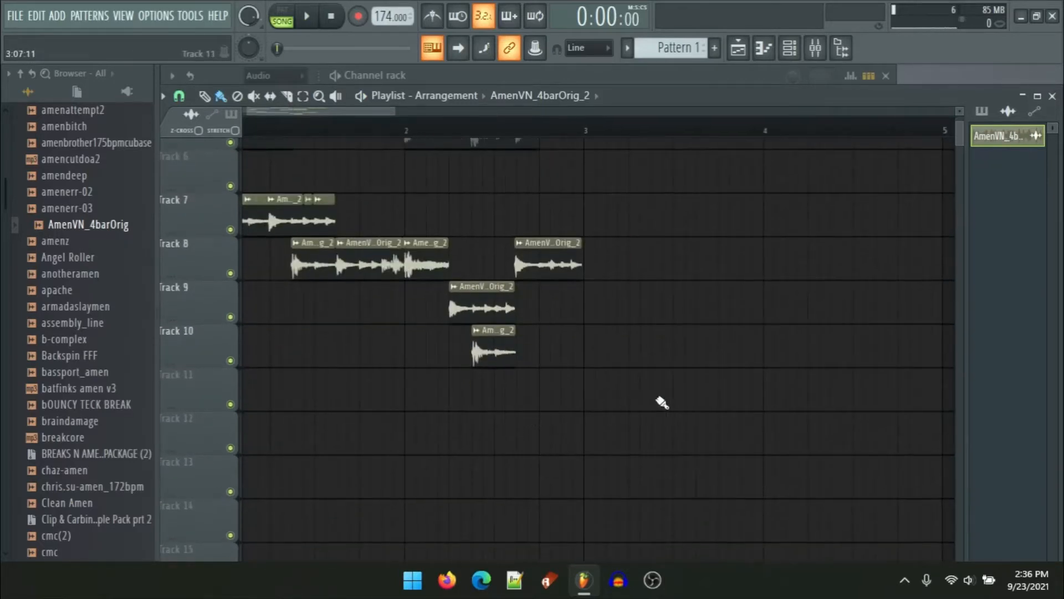
Step: Move the long track 7 slice slightly earlier and extend its start back a little
left_click_drag(662, 402, 10, 233)
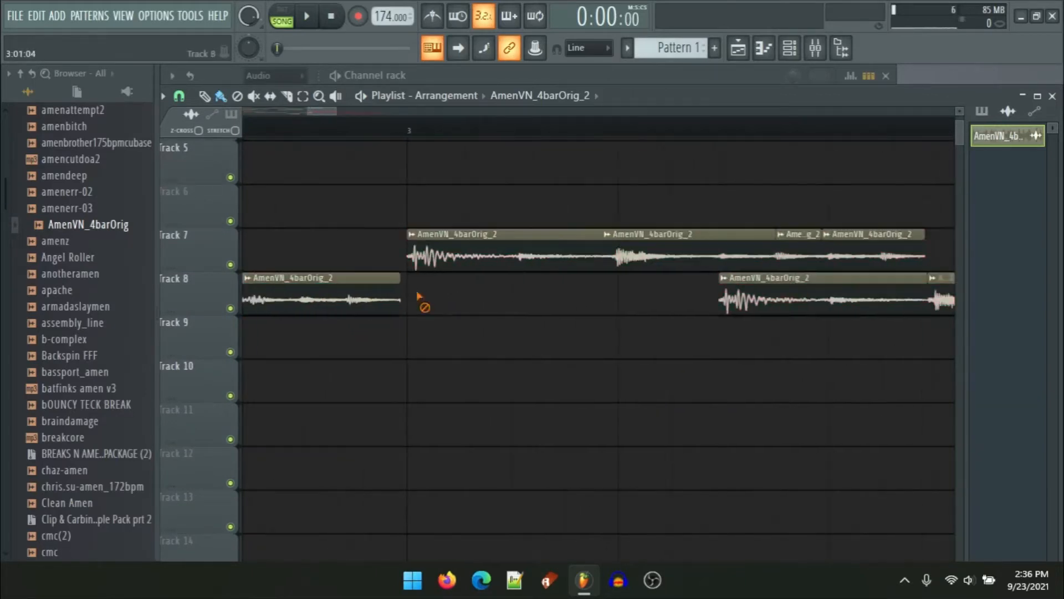
scroll(417, 297, "up", 3, "ctrl")
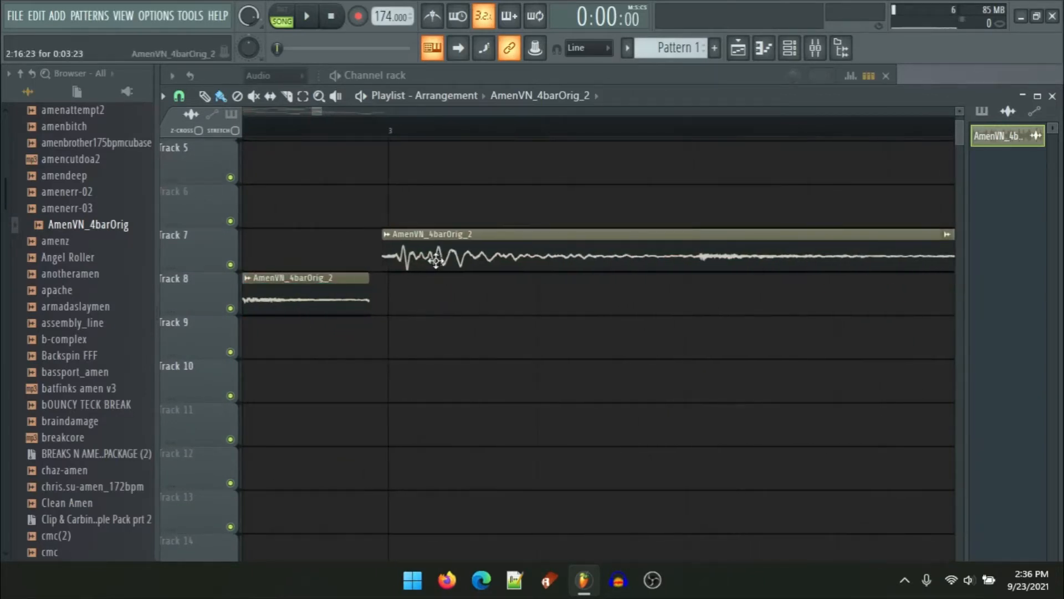
left_click_drag(436, 261, 391, 244)
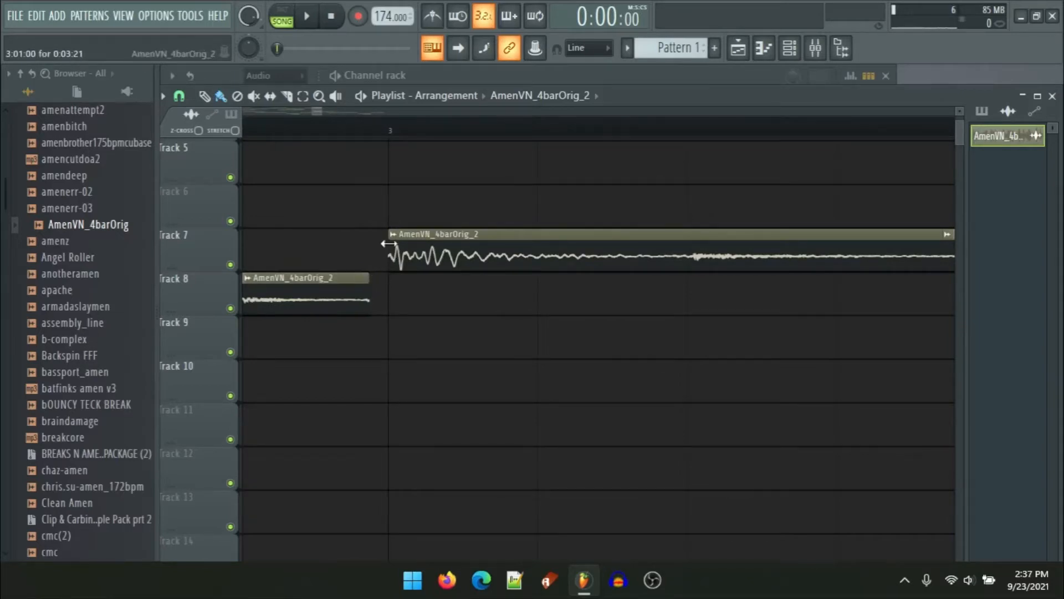
left_click_drag(388, 244, 366, 240)
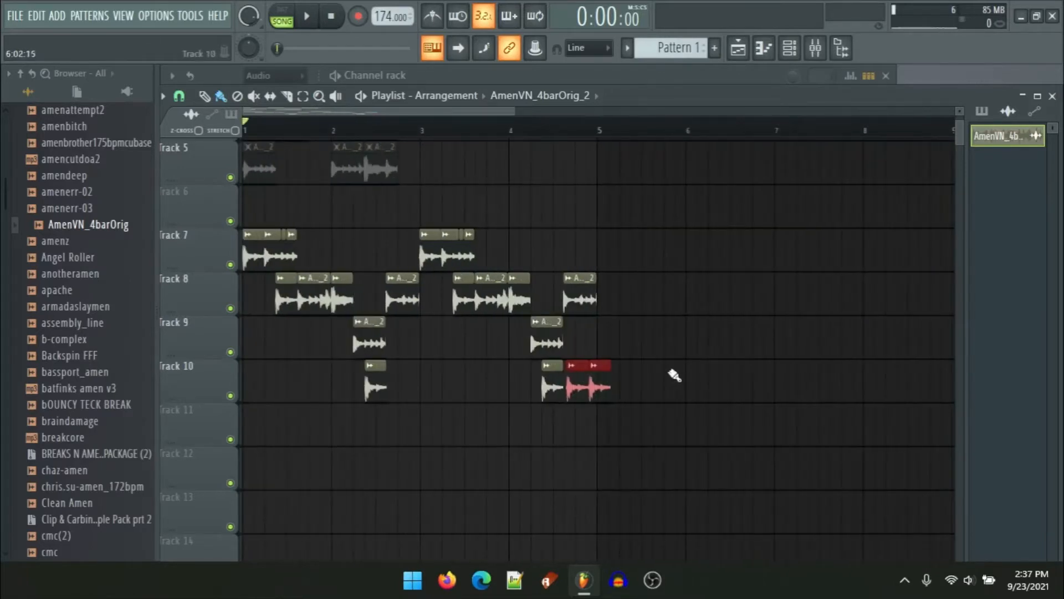
Step: Play back the whole arrangement to review the rearranged beat
right_click(588, 382)
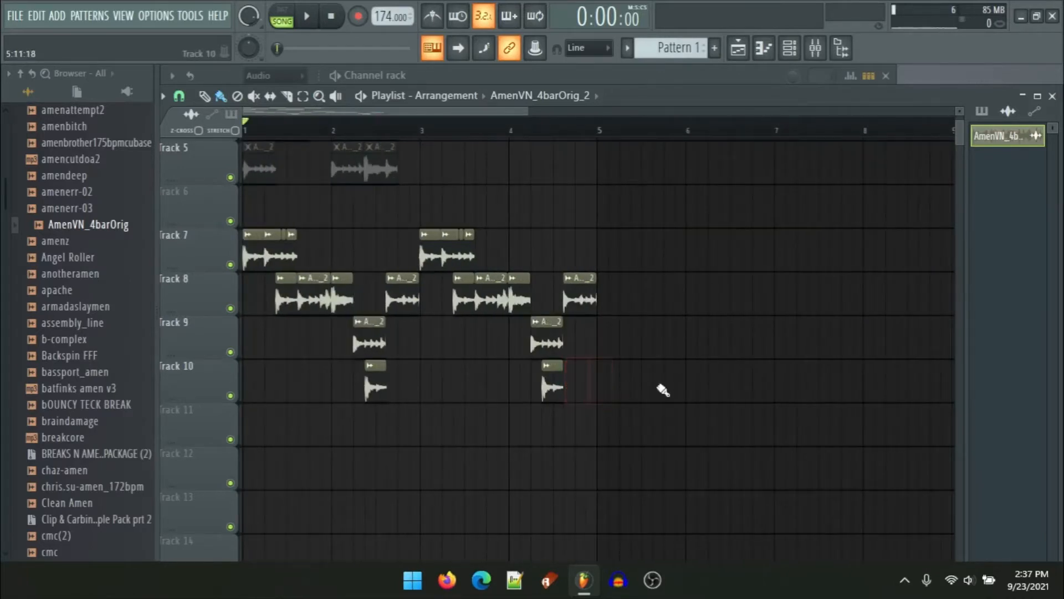
scroll(574, 446, "down", 3)
scroll(247, 447, "up", 3)
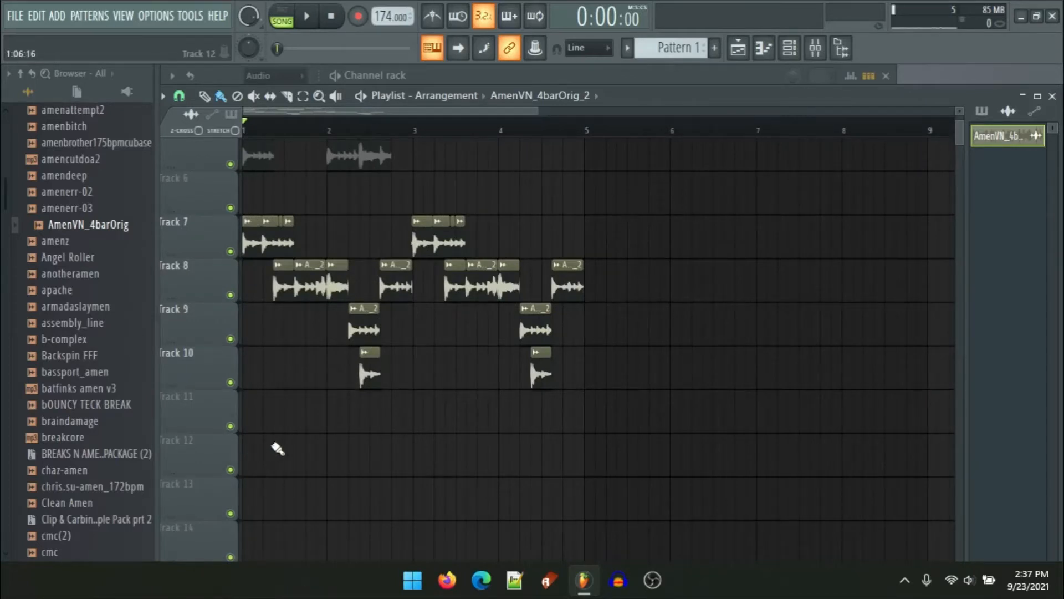
key("space")
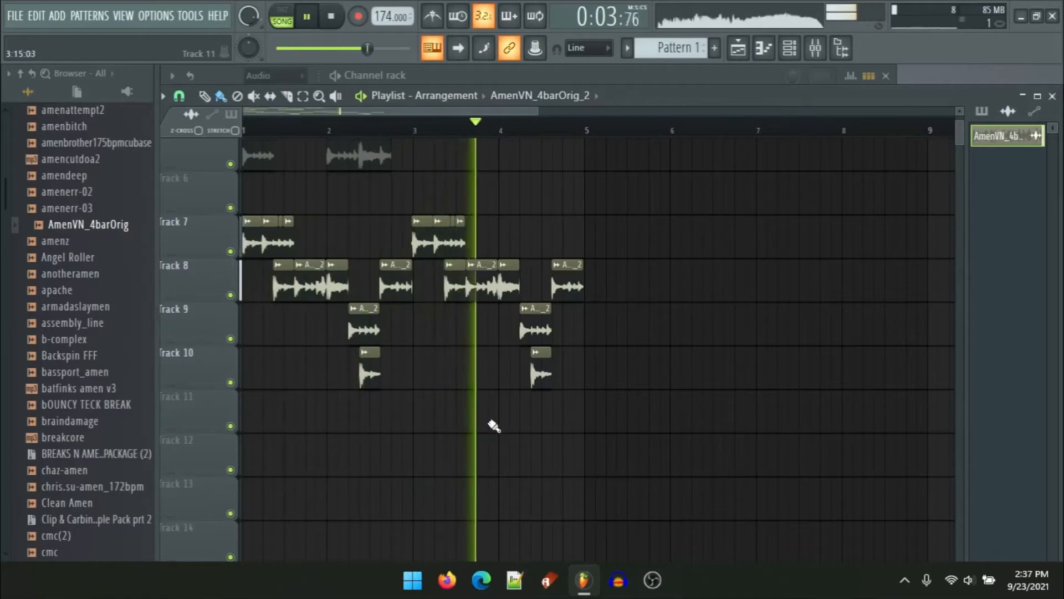
key("space")
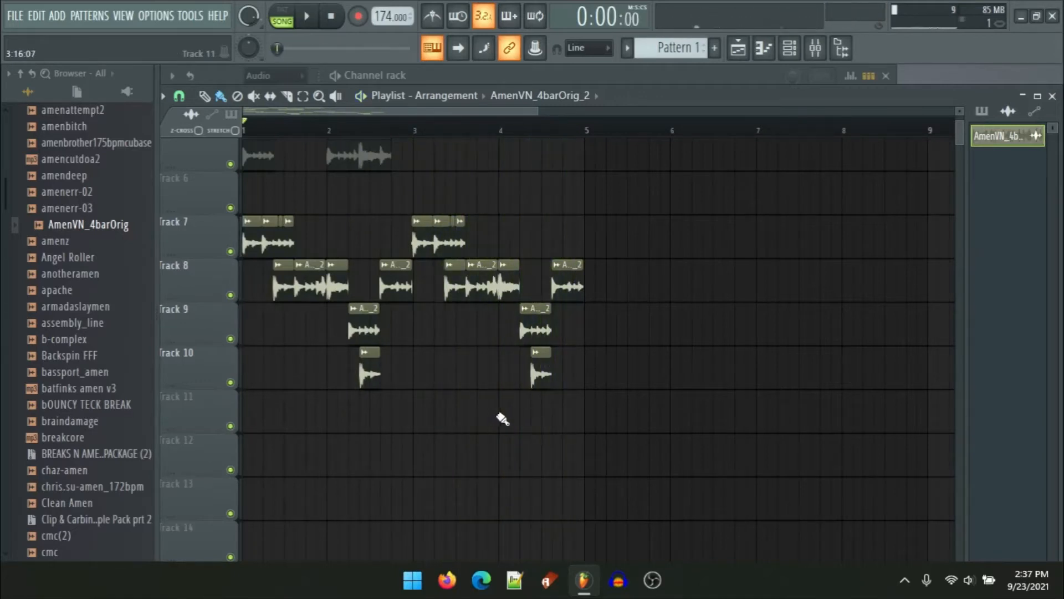
scroll(475, 425, "up", 1)
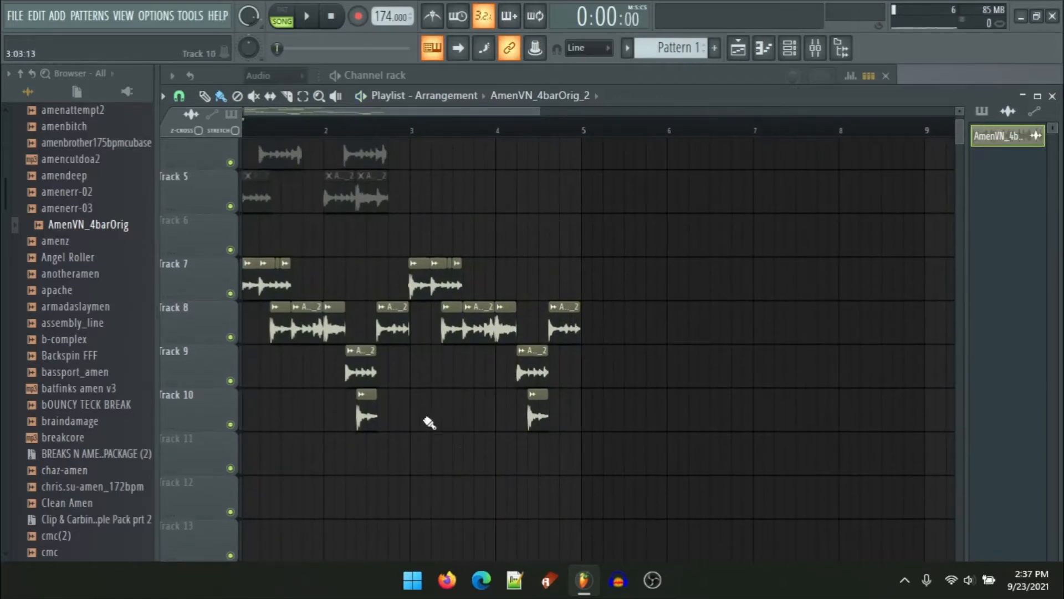
Step: Open a track 8 slice's sample settings and assign it to a free mixer track
left_click_drag(302, 406, 457, 377)
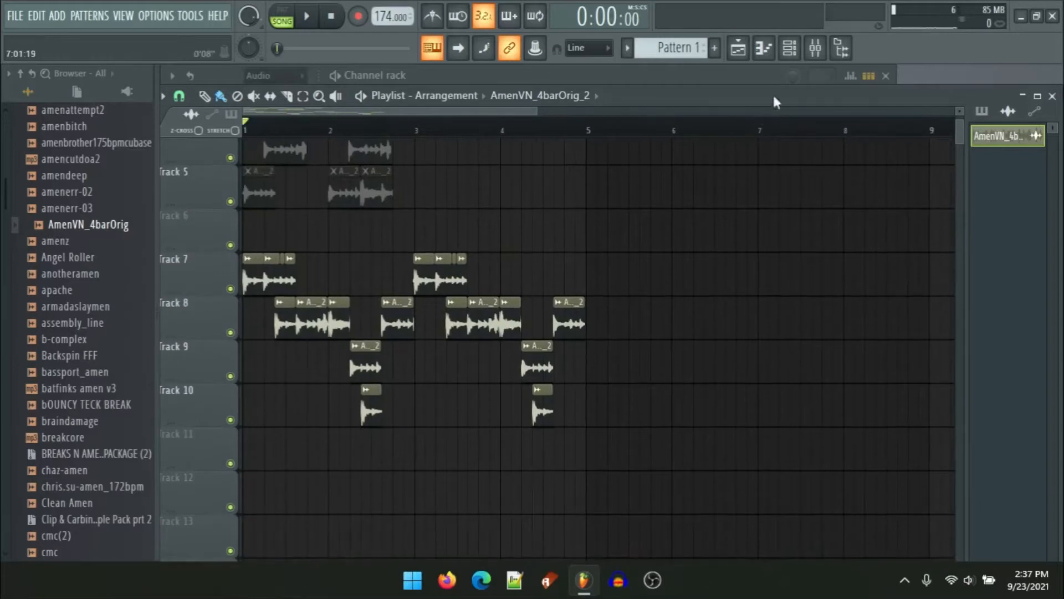
double_click(461, 330)
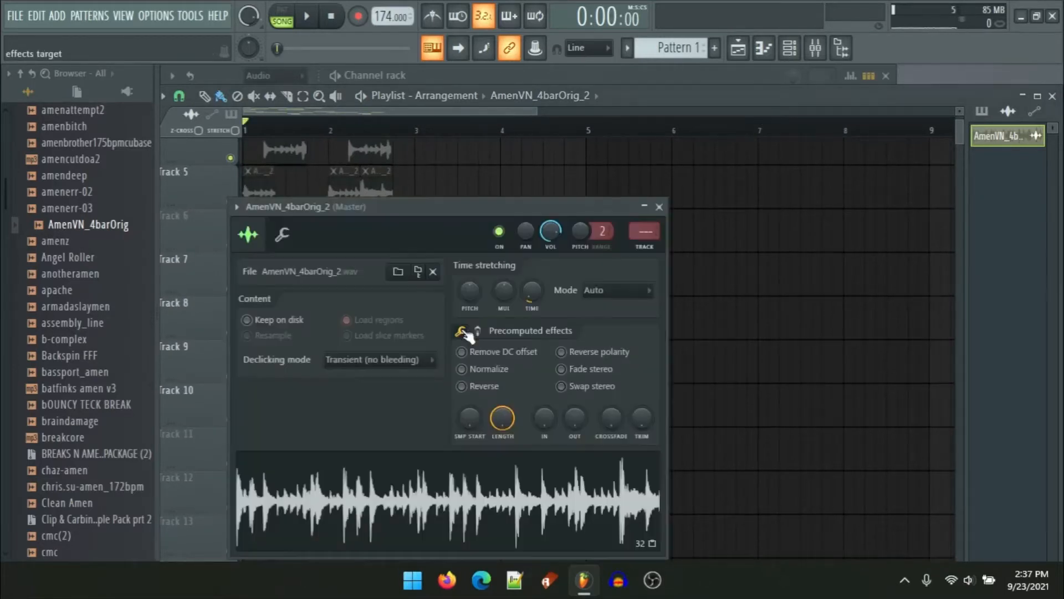
left_click(657, 249)
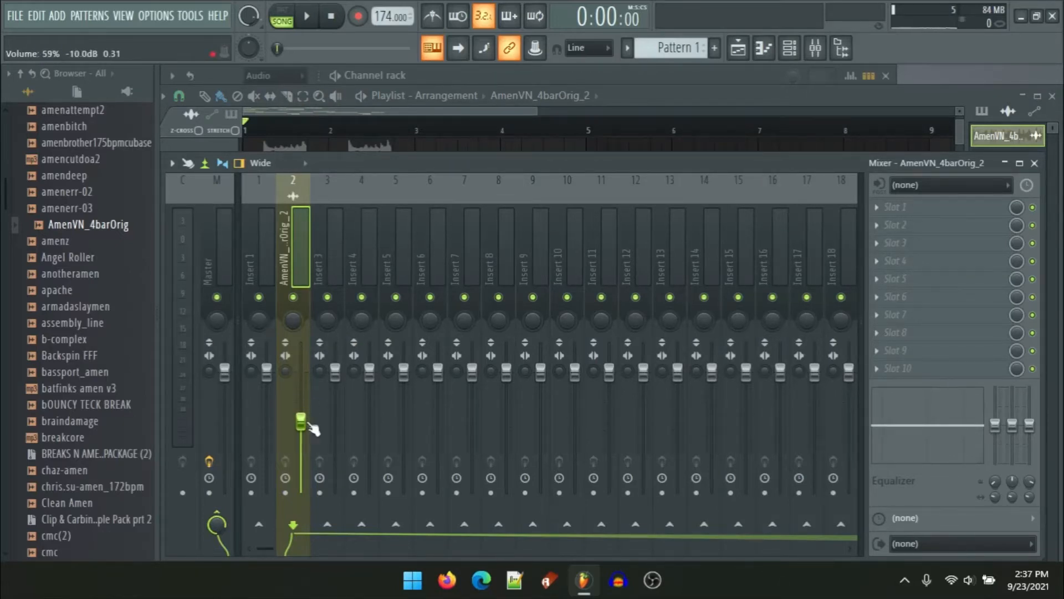
Step: Load Fruity Fast Dist and Fruity Multiband Compressor into the first two effect slots of the sample's mixer insert
left_click(901, 210)
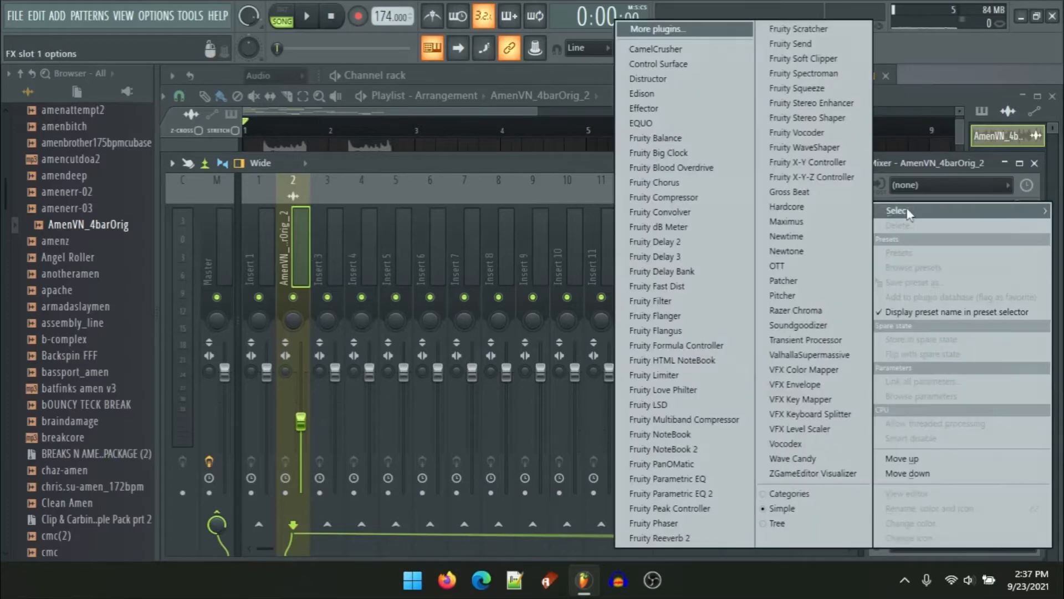
left_click(663, 286)
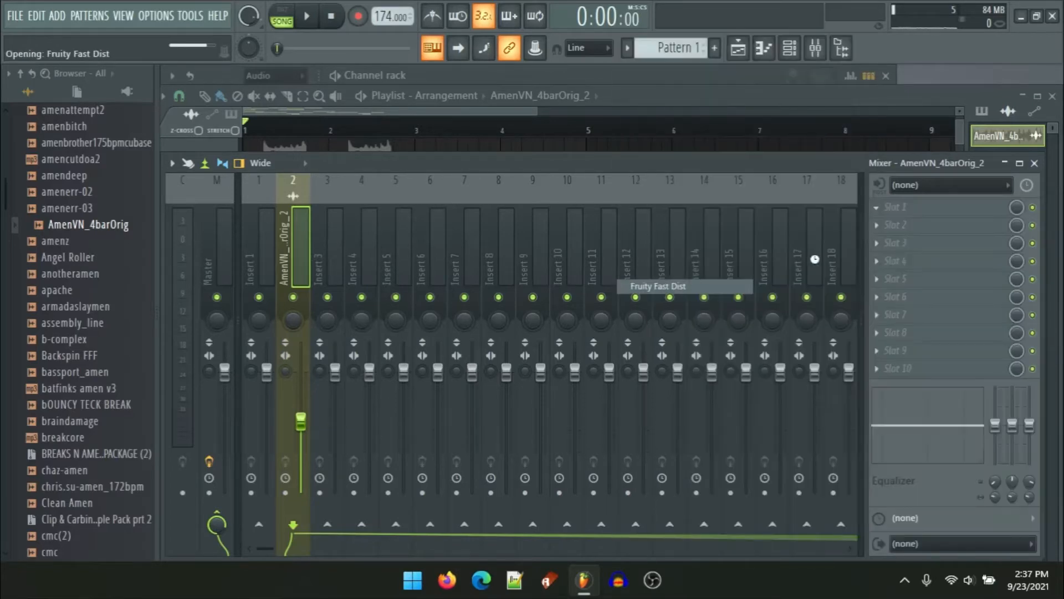
left_click(913, 222)
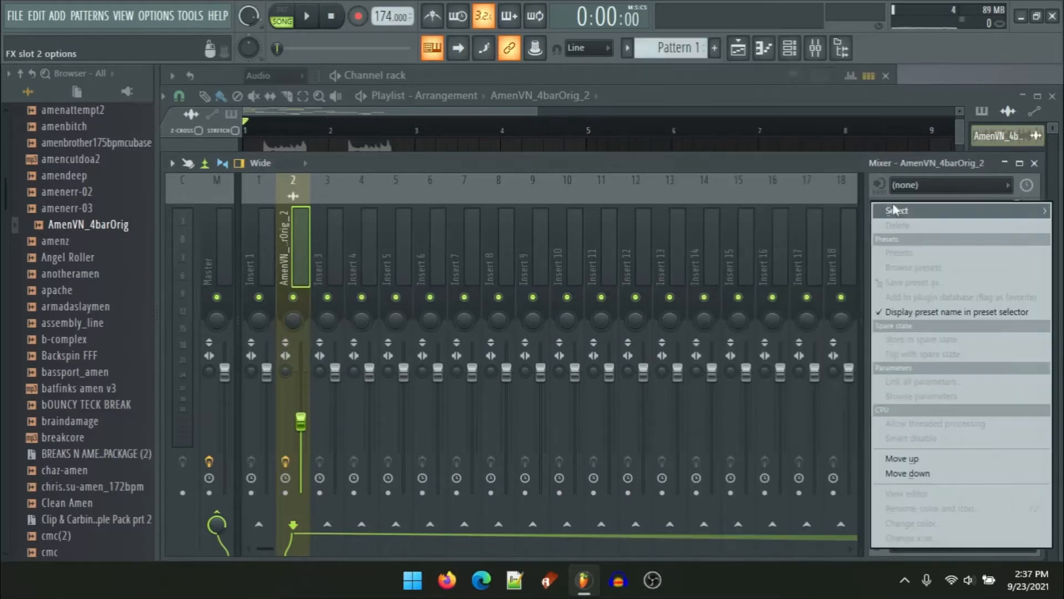
mouse_move(893, 201)
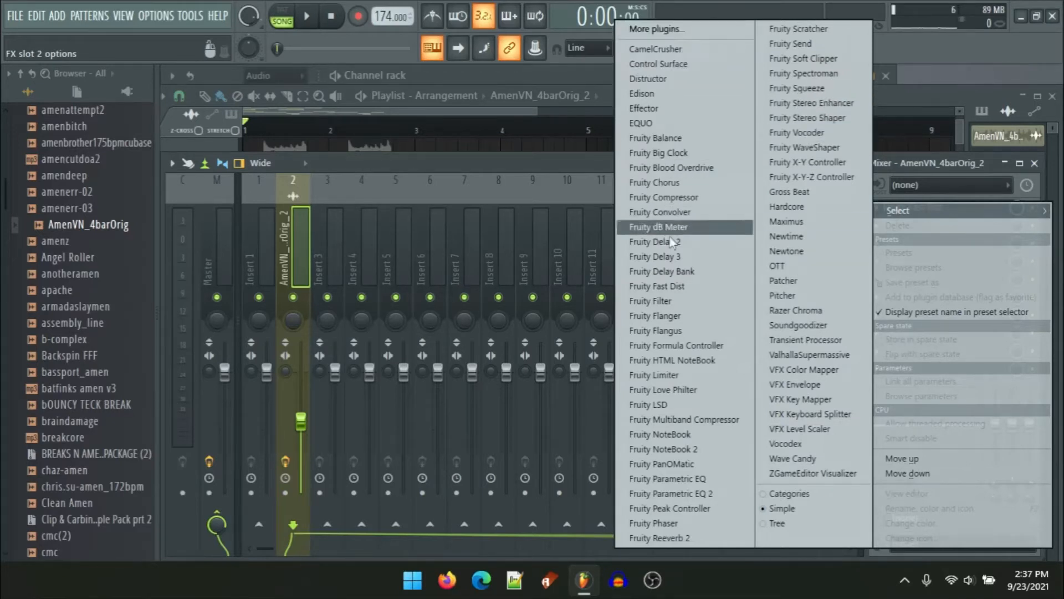
left_click(673, 419)
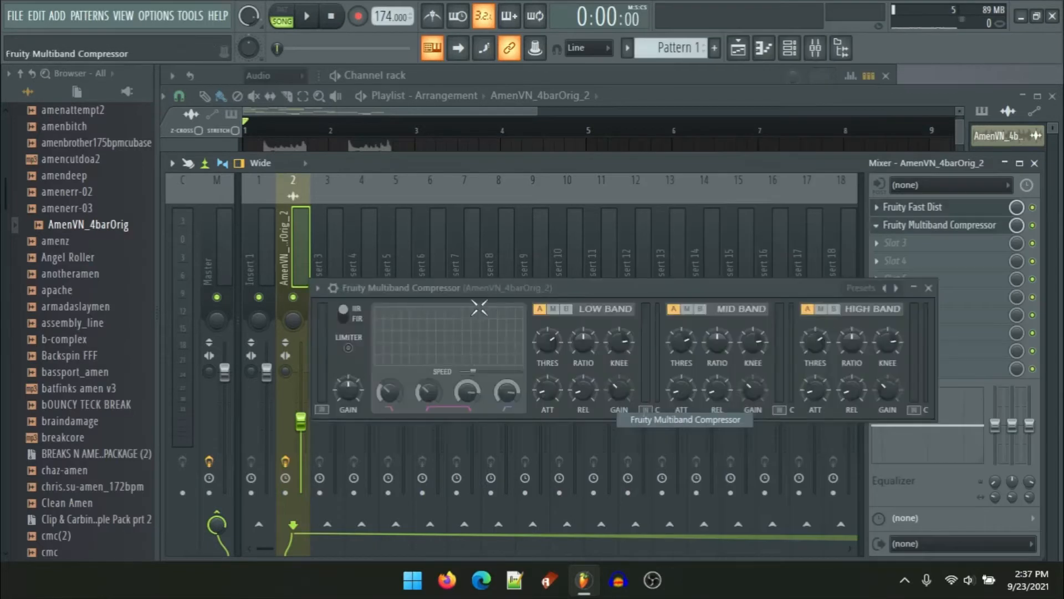
Step: Apply the Quick release preset to the Fruity Multiband Compressor
left_click_drag(530, 288, 460, 211)
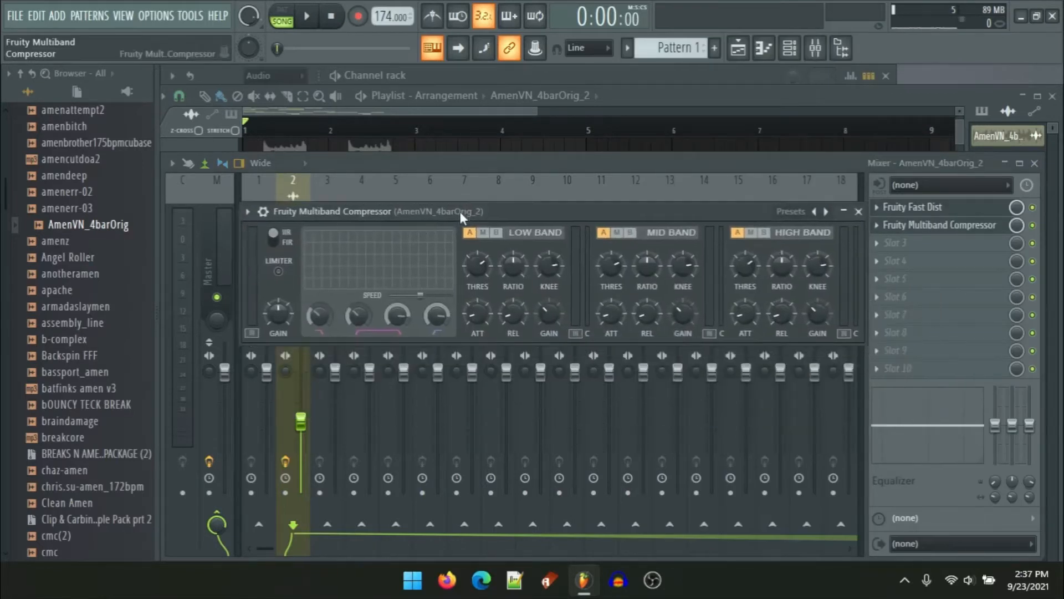
left_click(805, 213)
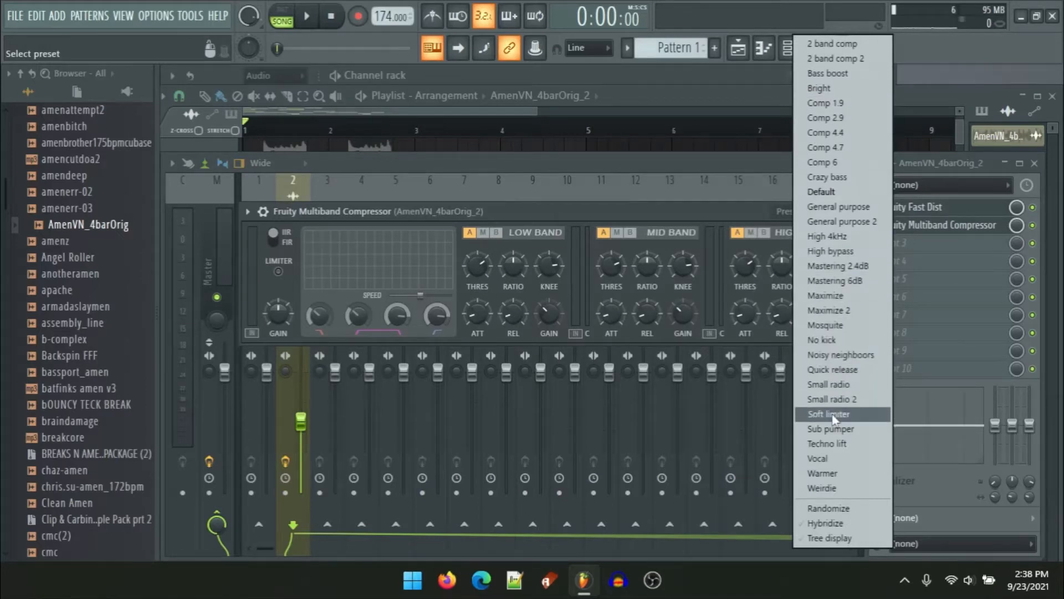
left_click(833, 370)
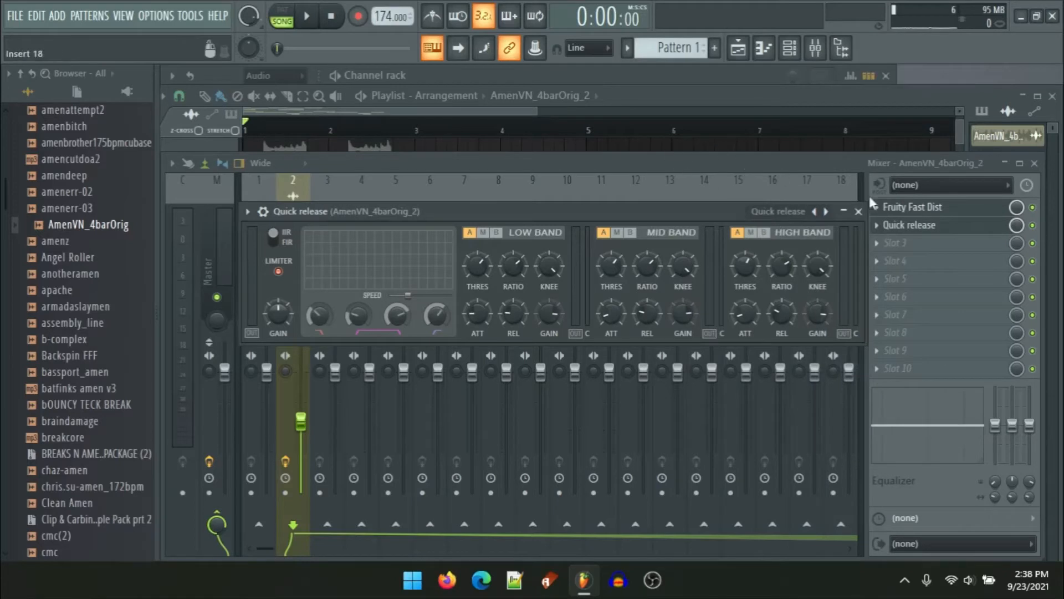
Step: Play the arrangement to hear the added effects
left_click(746, 146)
key("space")
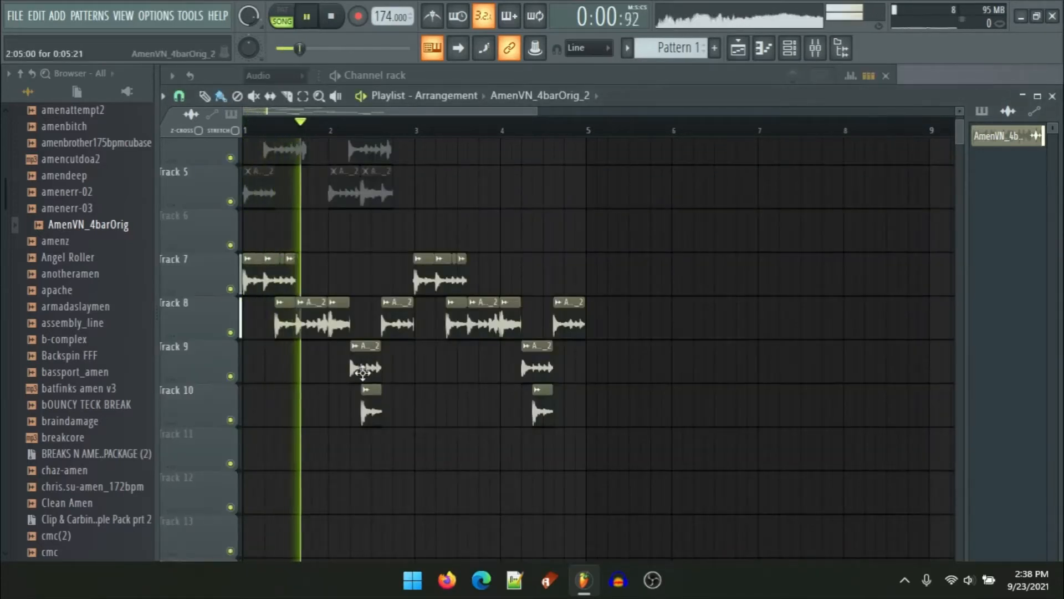
scroll(347, 391, "up", 3)
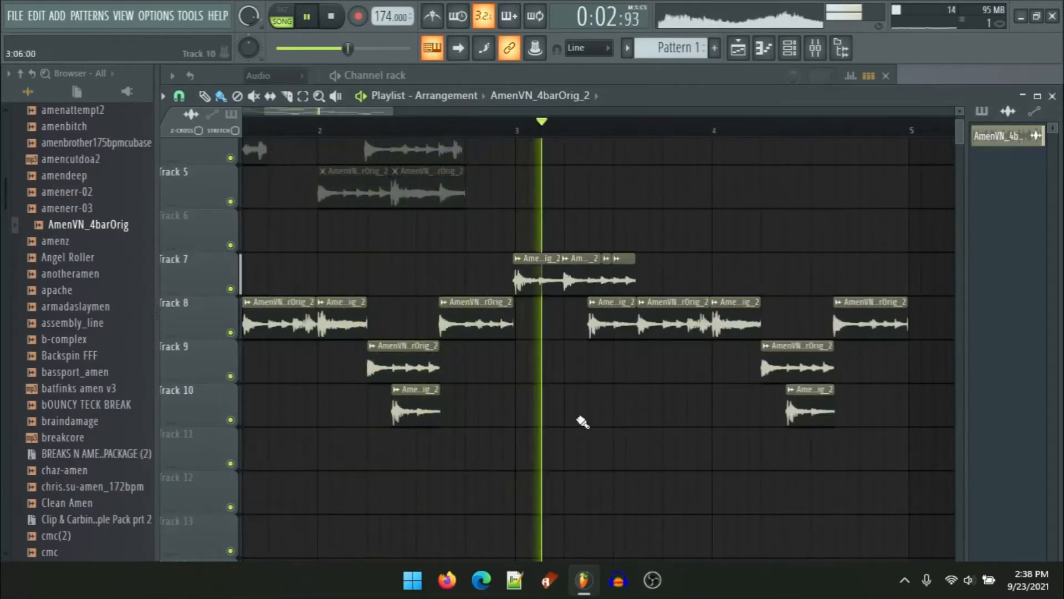
scroll(601, 371, "down", 4)
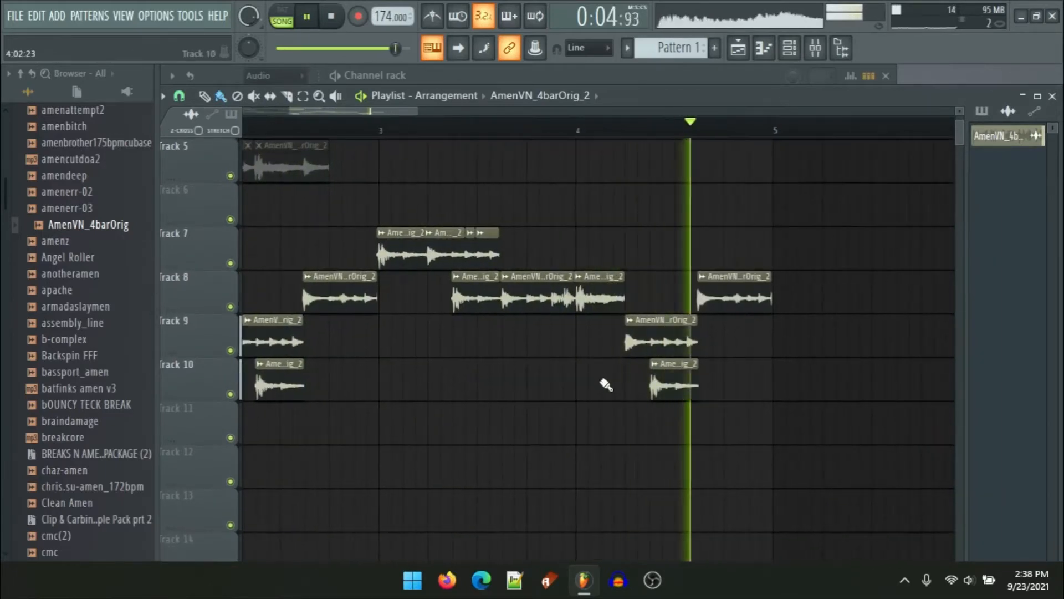
key("space")
scroll(485, 412, "down", 1)
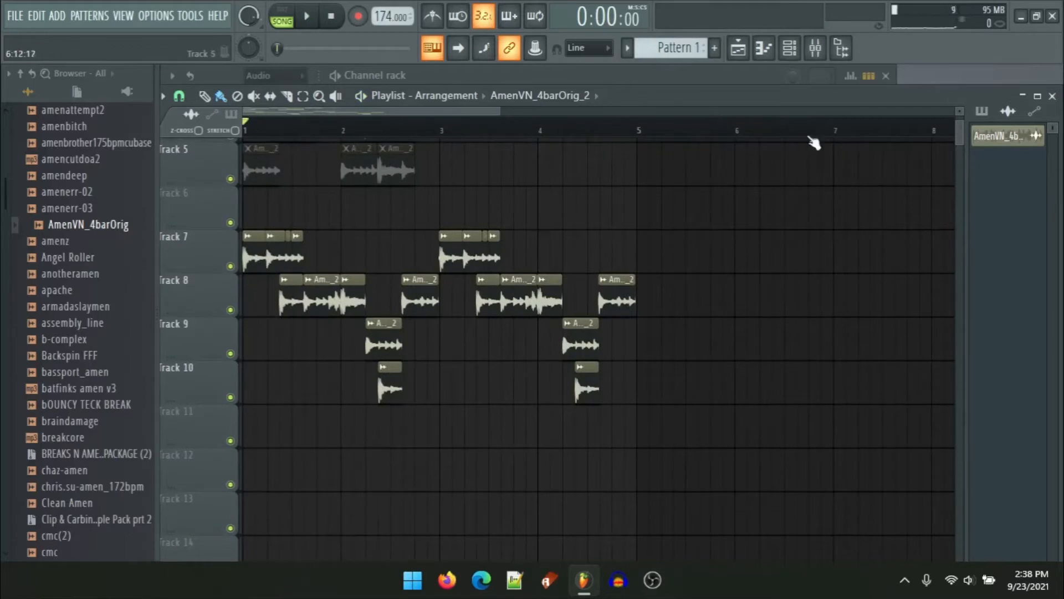
Step: Open the Fruity Fast Dist plugin on the mixer insert and browse its presets
left_click(817, 50)
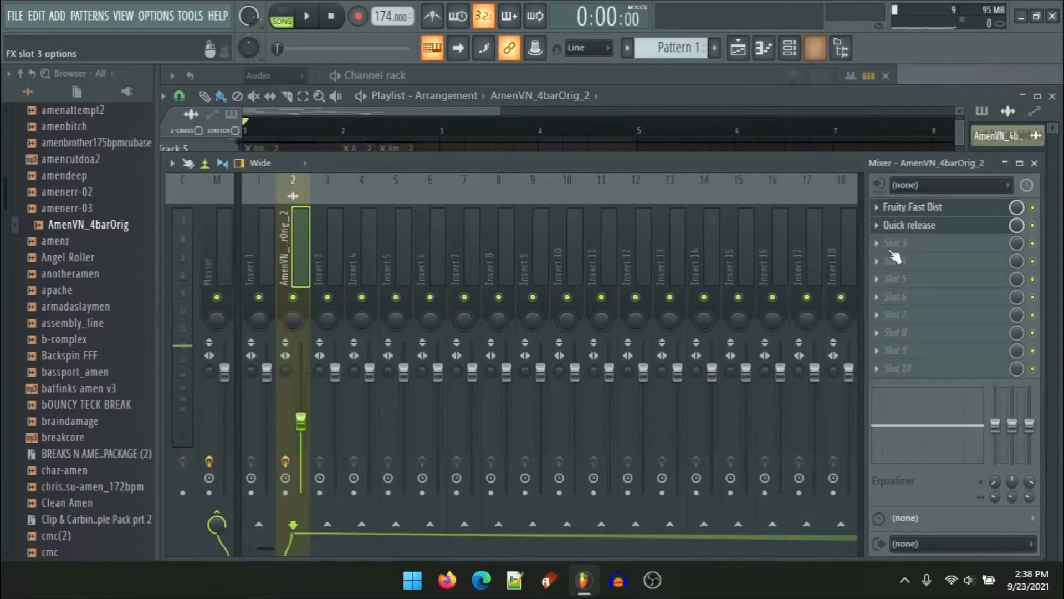
left_click(948, 209)
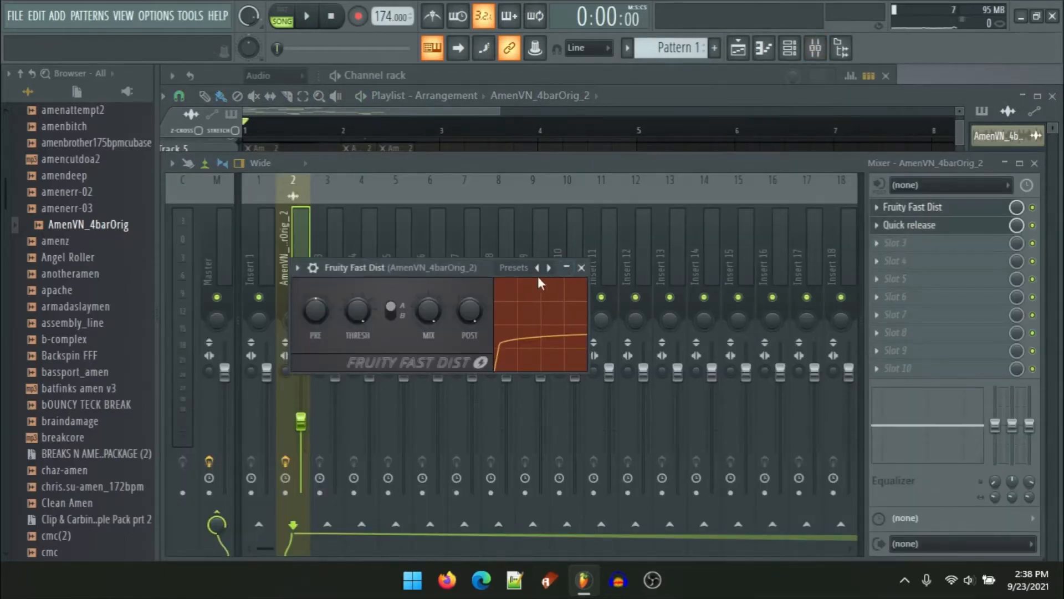
left_click(515, 267)
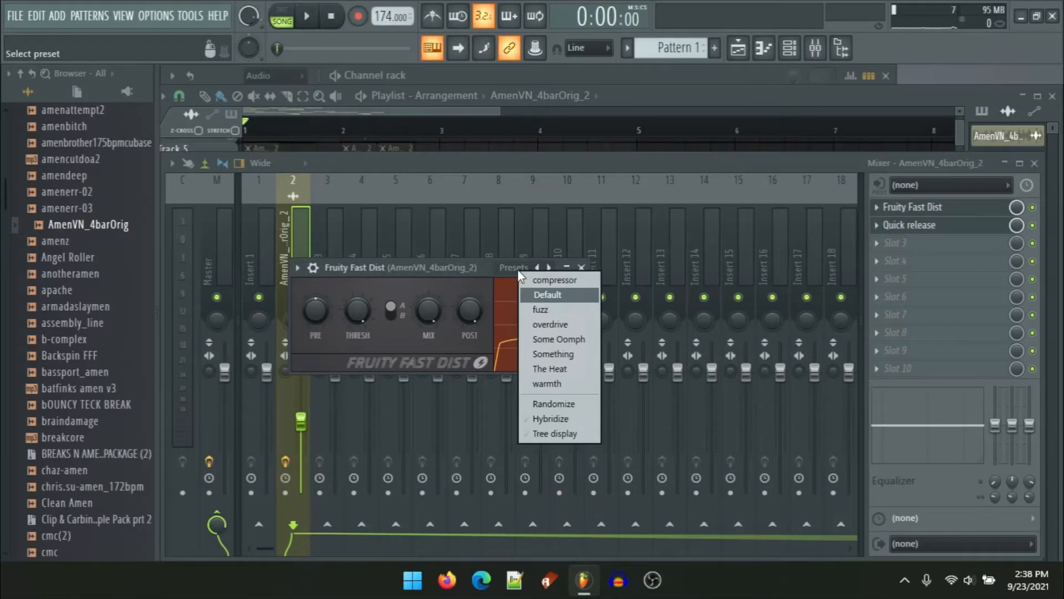
left_click(432, 287)
left_click_drag(394, 266, 458, 242)
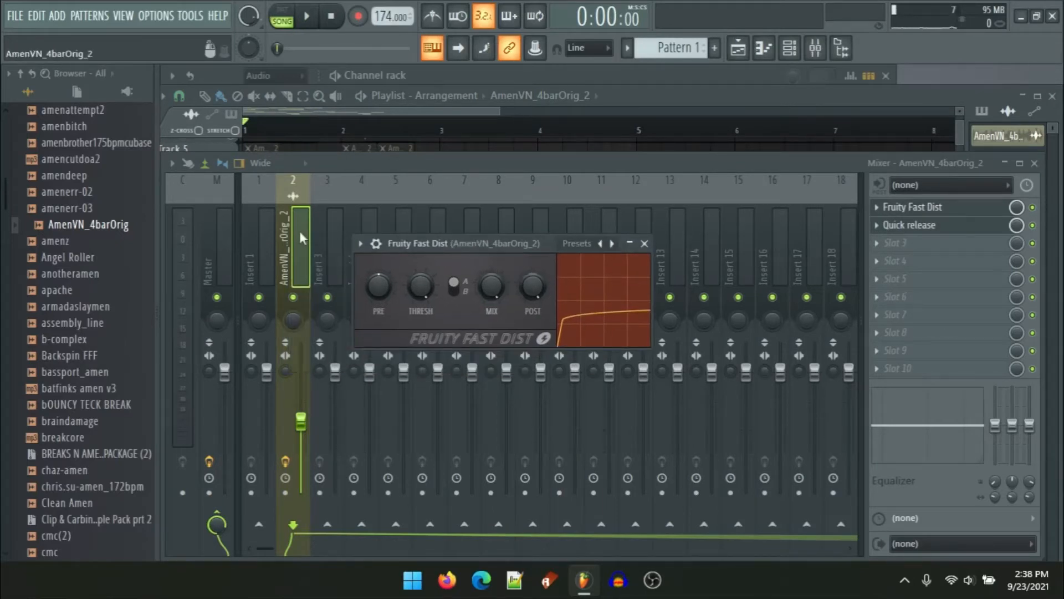
Step: Start playback and switch Fruity Fast Dist to its compressor preset
key("space")
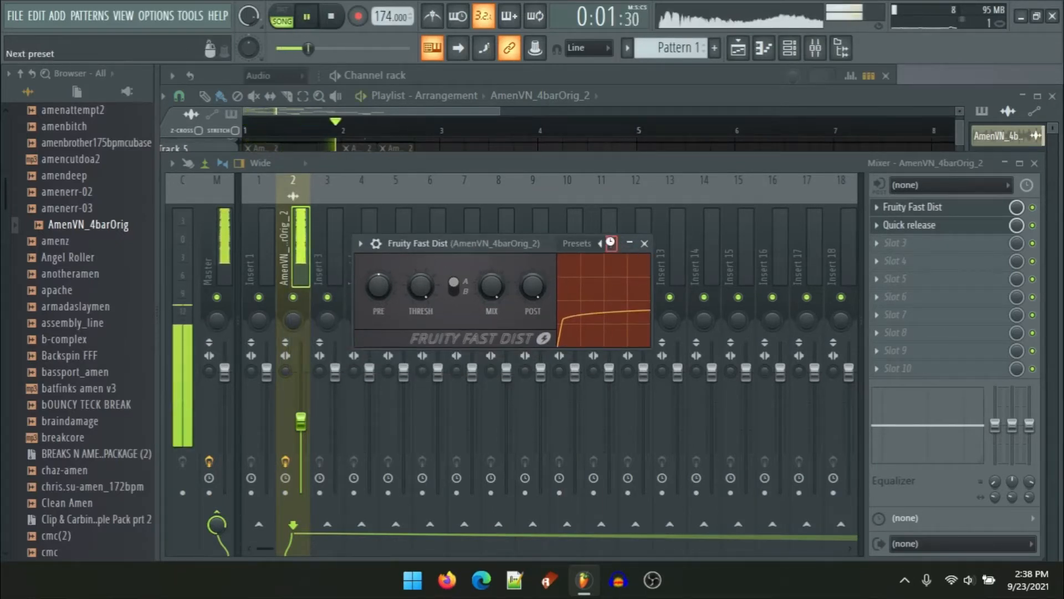
left_click(612, 243)
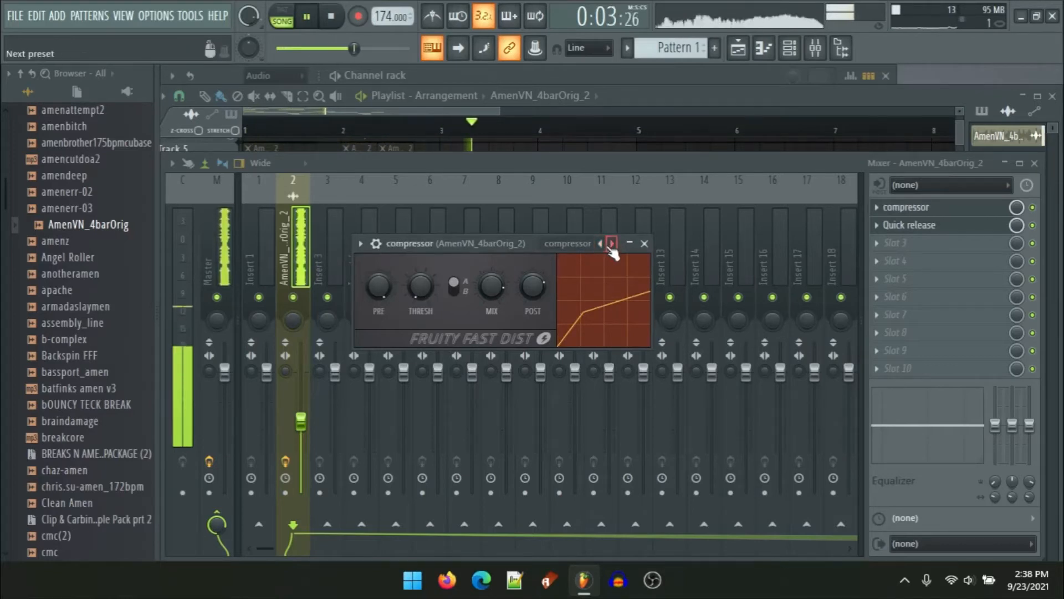
Step: Toggle the first two effect slots off and back on to compare the processed and dry sound
left_click(1033, 208)
left_click(1033, 226)
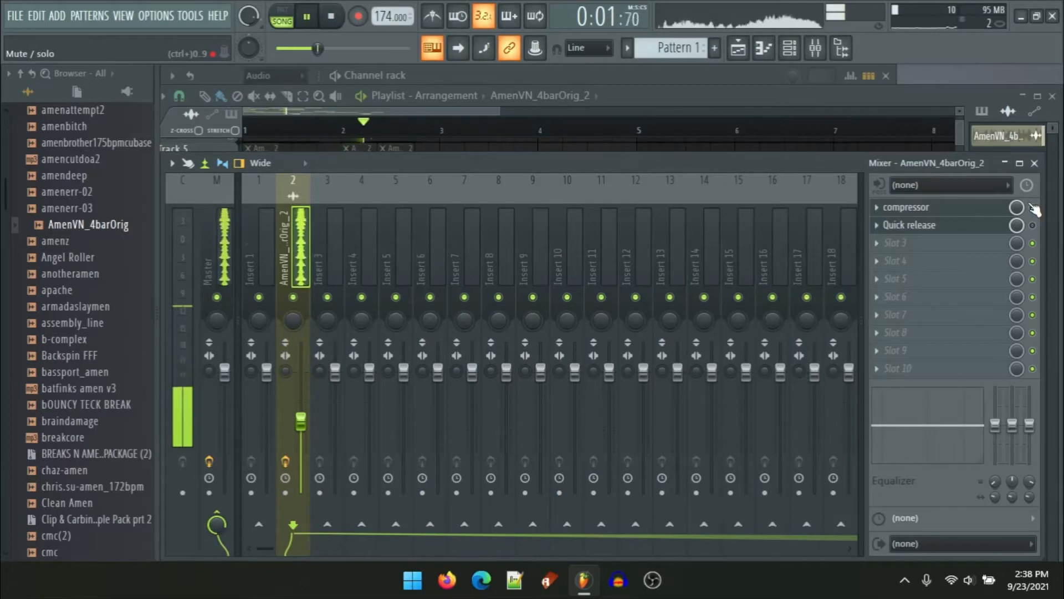
left_click(1033, 207)
left_click(1033, 226)
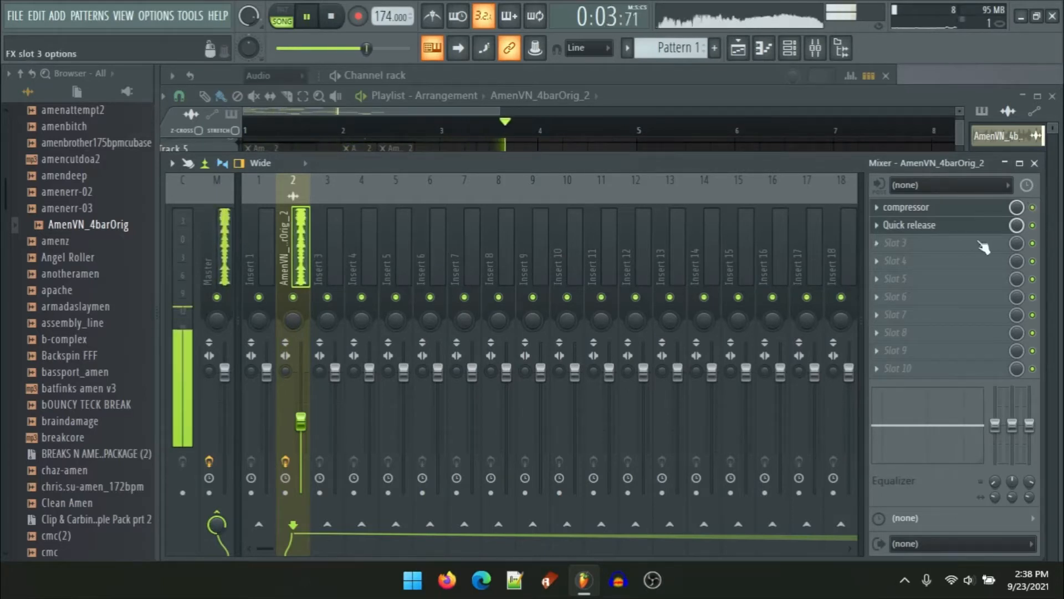
Step: Reopen Fruity Fast Dist, step through its presets to the fuzz preset, and stop playback
left_click(920, 209)
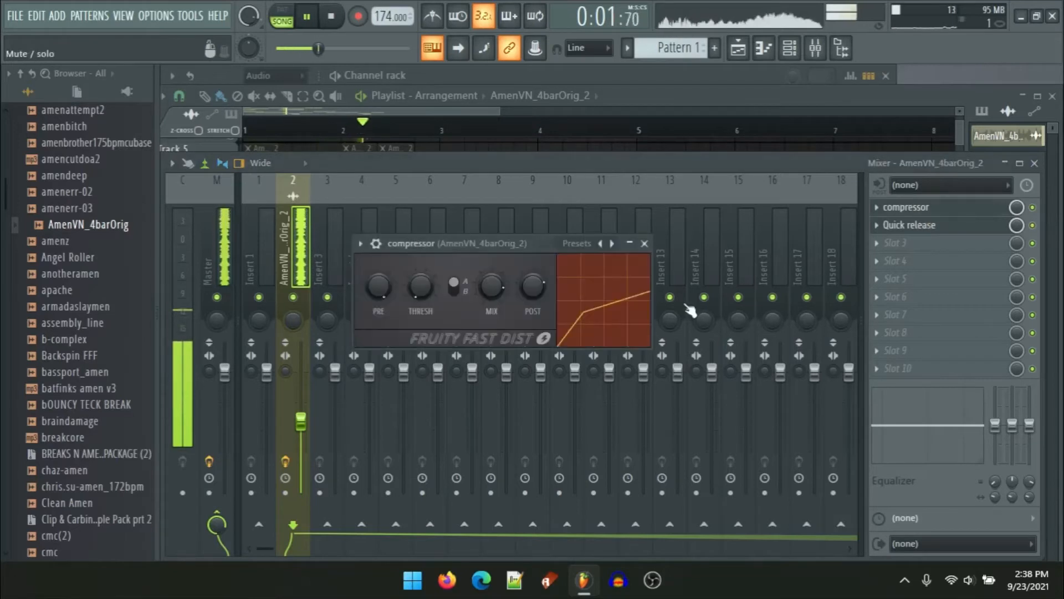
left_click(612, 244)
left_click(612, 244)
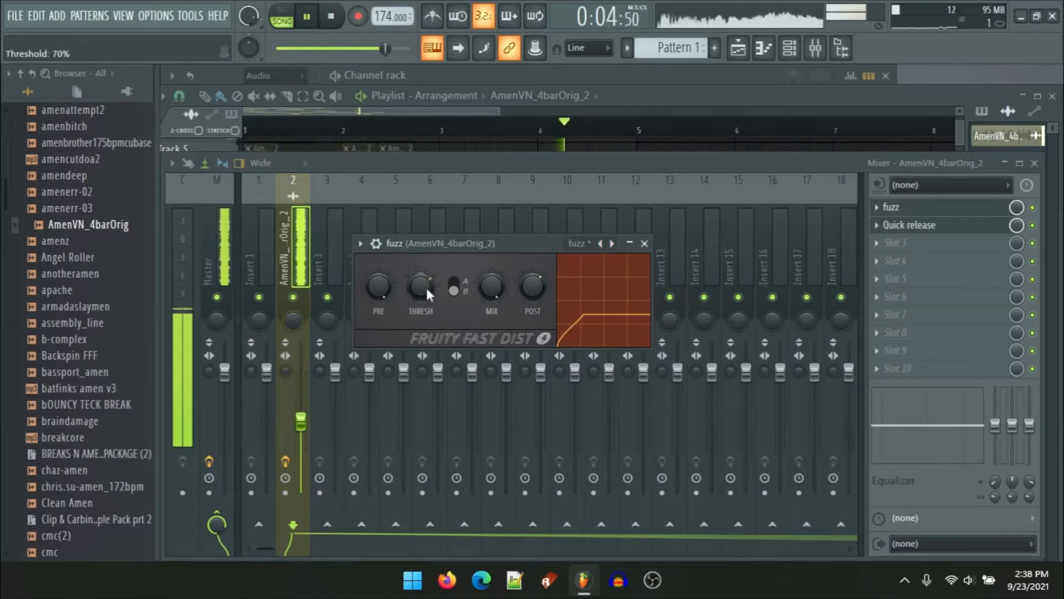
key("space")
Step: Load Fruity Parametric EQ 2 into the third effect slot of the sample's mixer insert
left_click(896, 242)
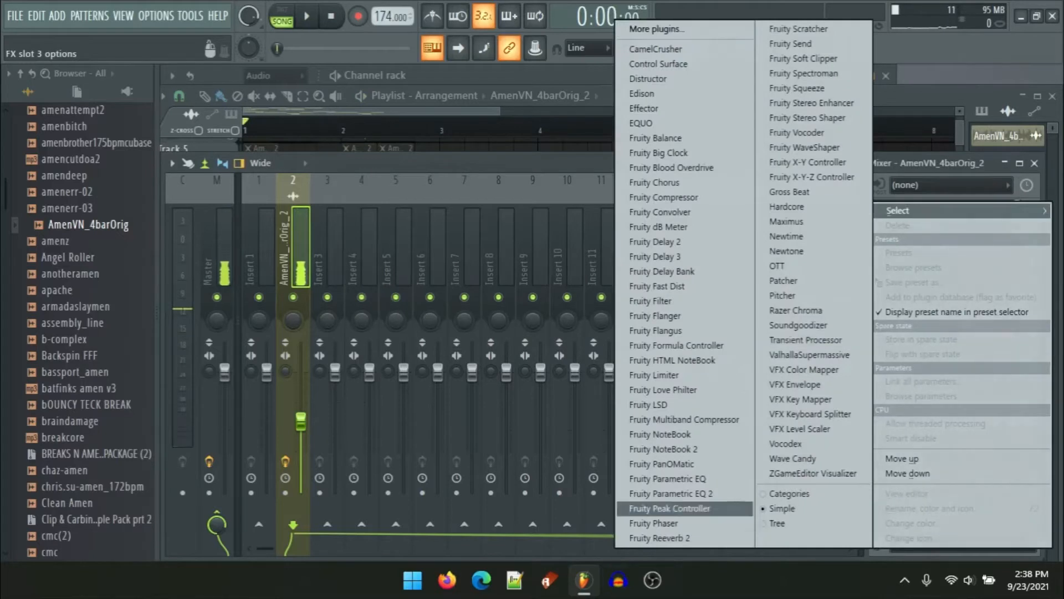
left_click(693, 495)
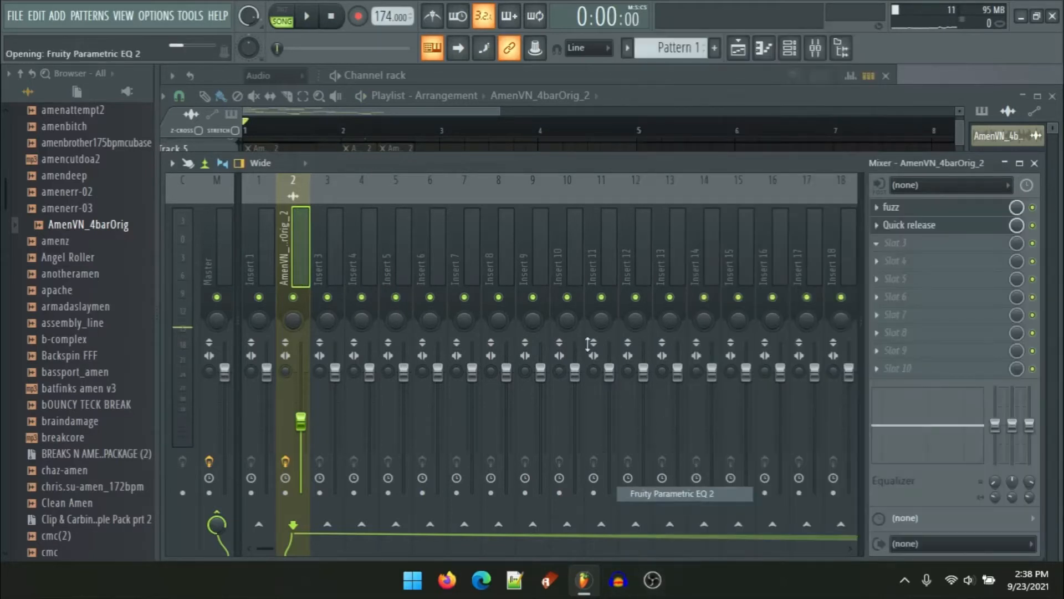
Step: Shape the Parametric EQ 2 curve by raising the high shelf band and adjusting the mid bands
left_click_drag(539, 305, 539, 321)
left_click_drag(555, 271, 620, 255)
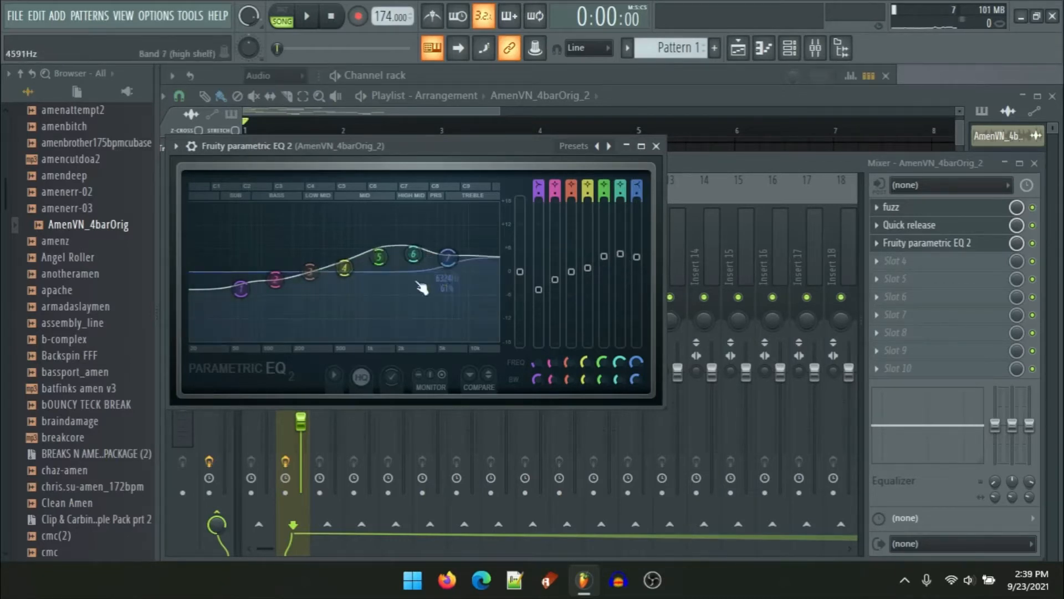
mouse_move(379, 257)
left_mouse_down()
mouse_move(361, 266)
mouse_move(413, 280)
mouse_move(409, 268)
mouse_move(368, 294)
mouse_move(374, 269)
left_mouse_up()
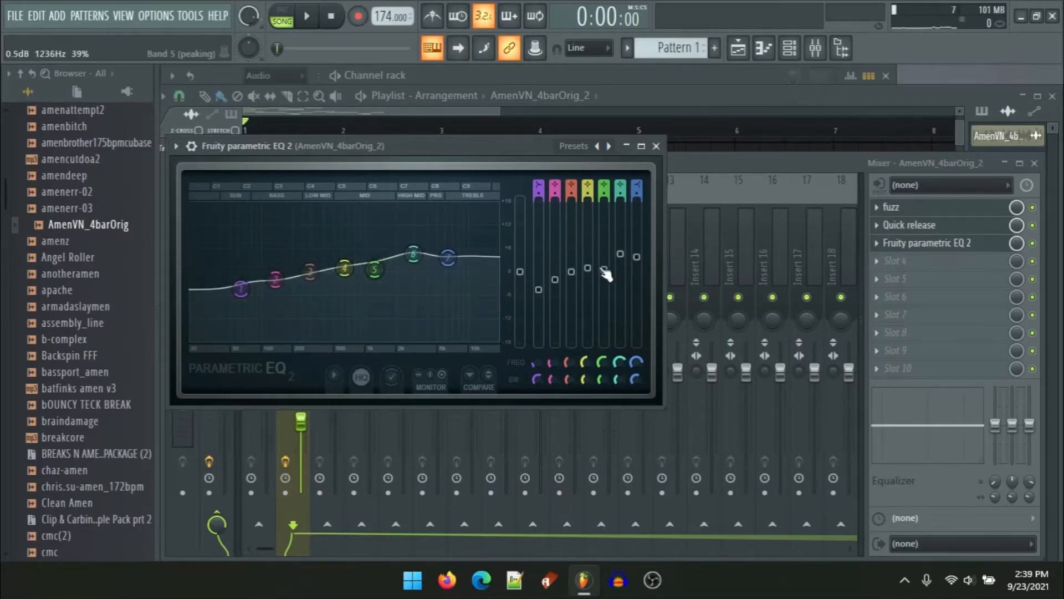
left_click_drag(606, 274, 617, 270)
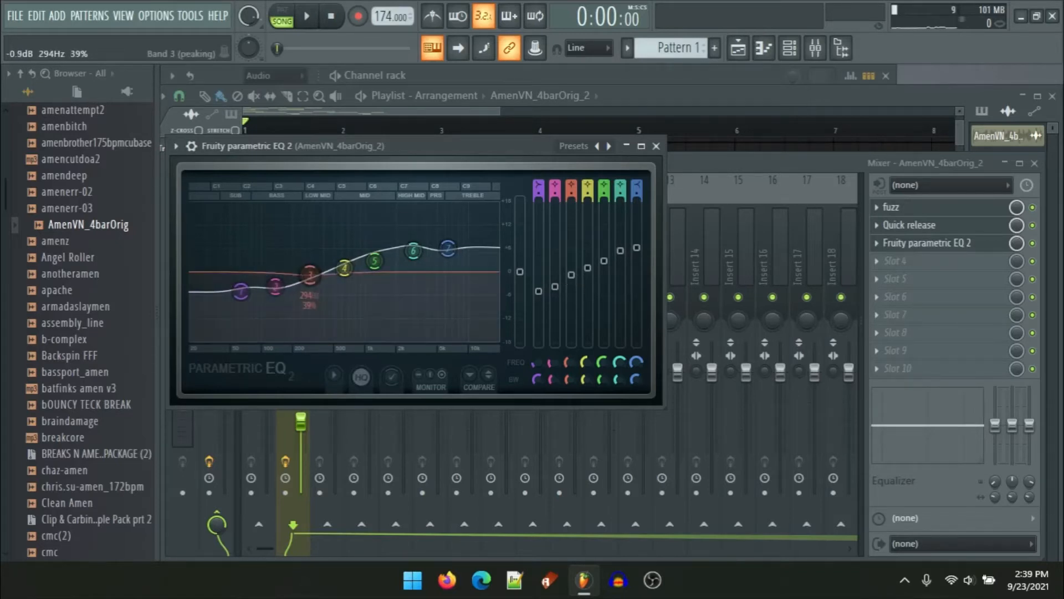
Step: While playing, raise band 5 to about 4.4 dB and band 6 to about 5.7 dB, lower band 2 to -1.1 dB, then close the EQ
key("space")
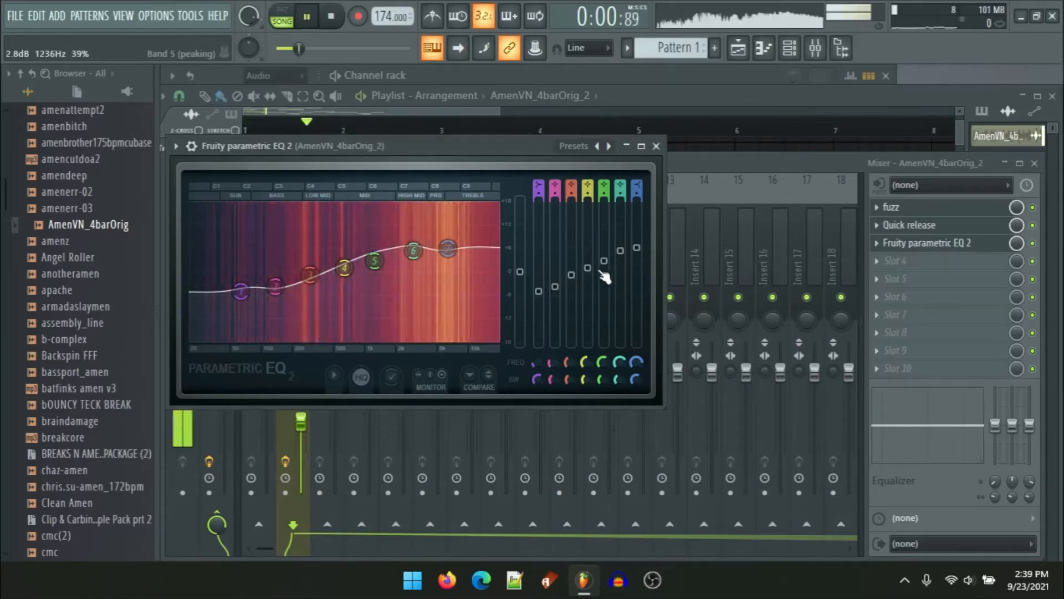
left_click_drag(588, 272, 604, 255)
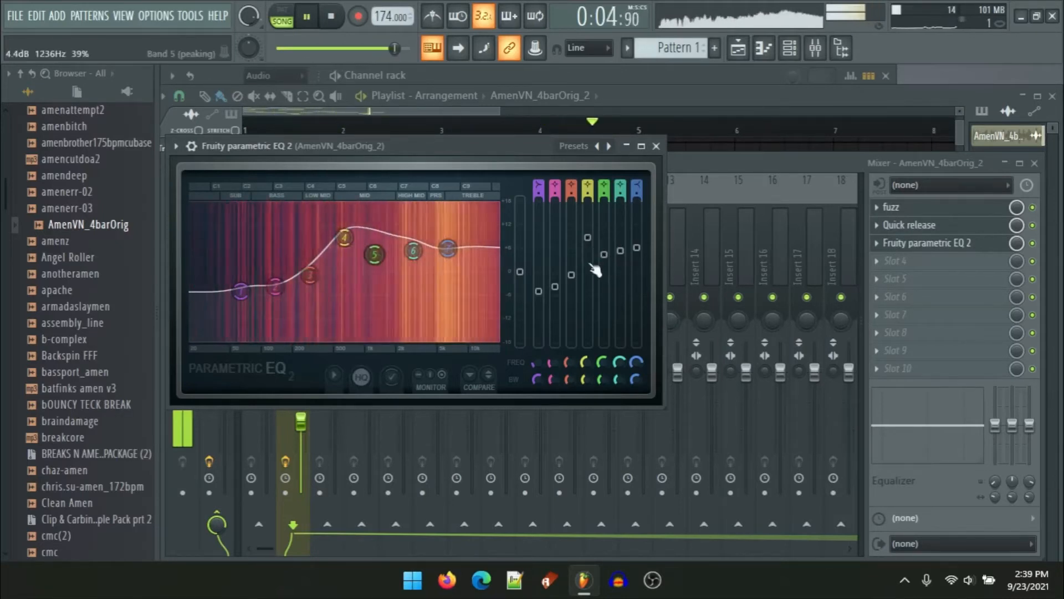
mouse_move(555, 287)
left_mouse_down()
mouse_move(572, 282)
mouse_move(555, 276)
left_mouse_up()
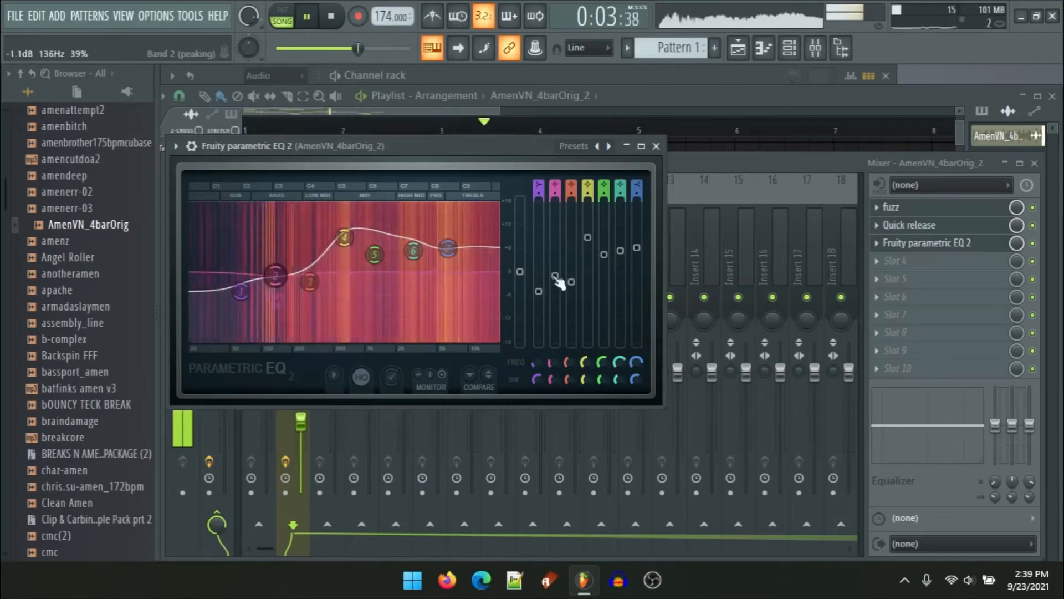
left_click_drag(620, 251, 637, 242)
left_click_drag(414, 244, 413, 250)
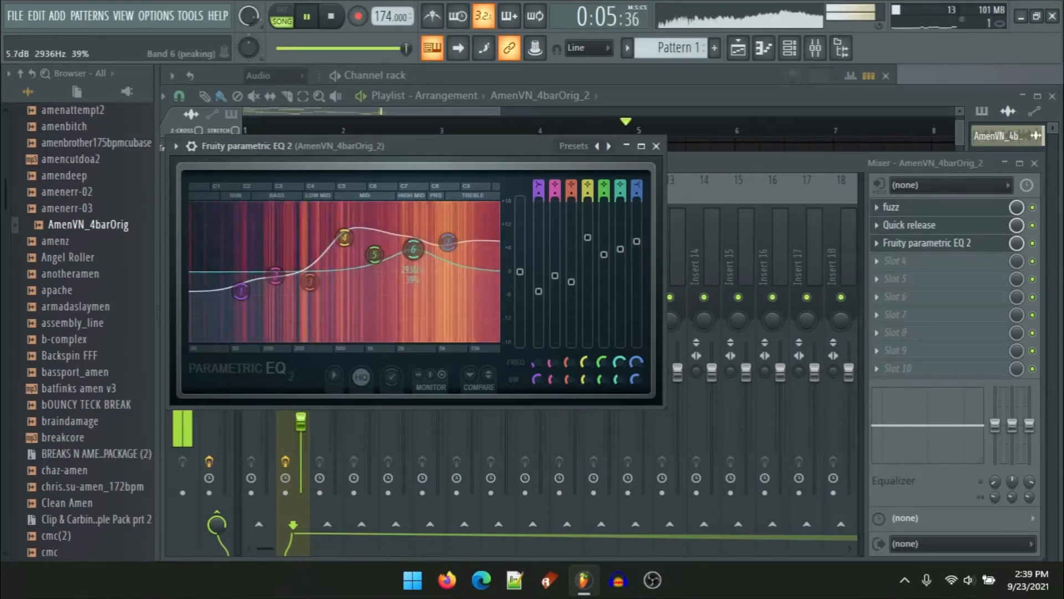
key("space")
left_click(657, 146)
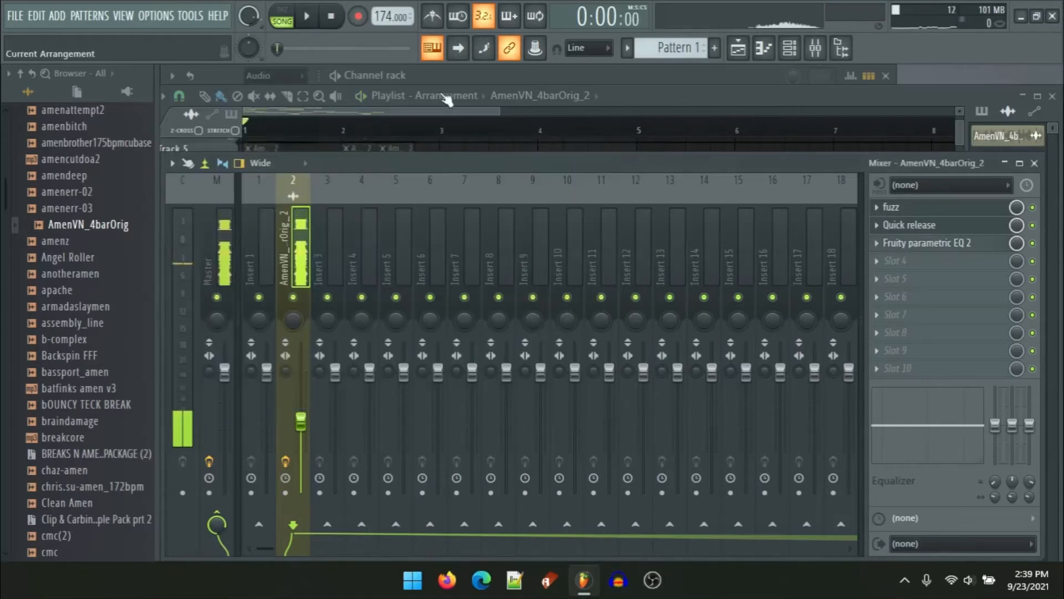
Step: Open the Fast Dist and Quick release compressor plugins to review their settings and presets, then close them
left_click(904, 213)
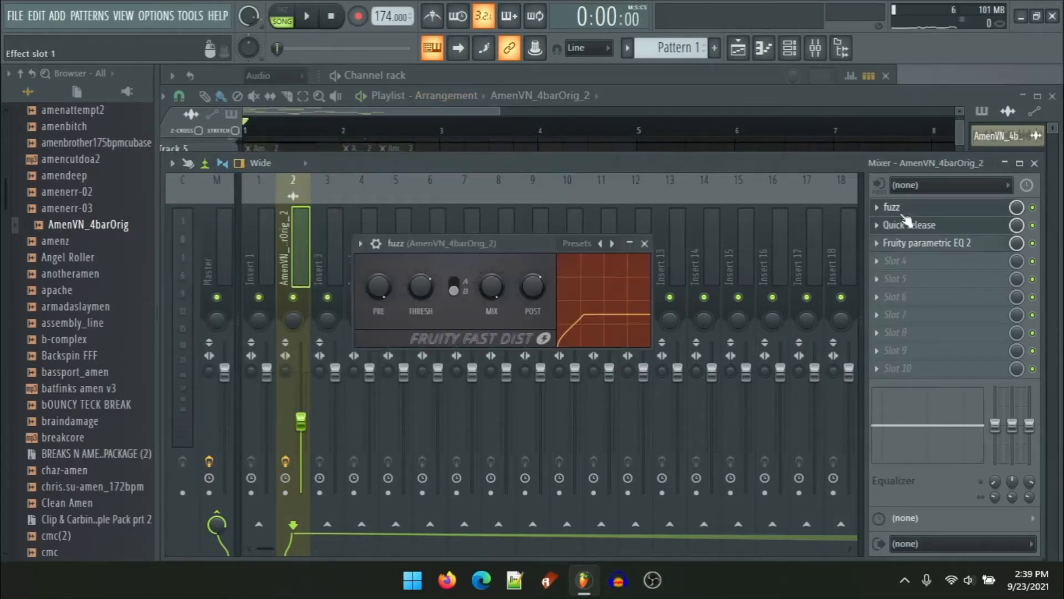
left_click(948, 226)
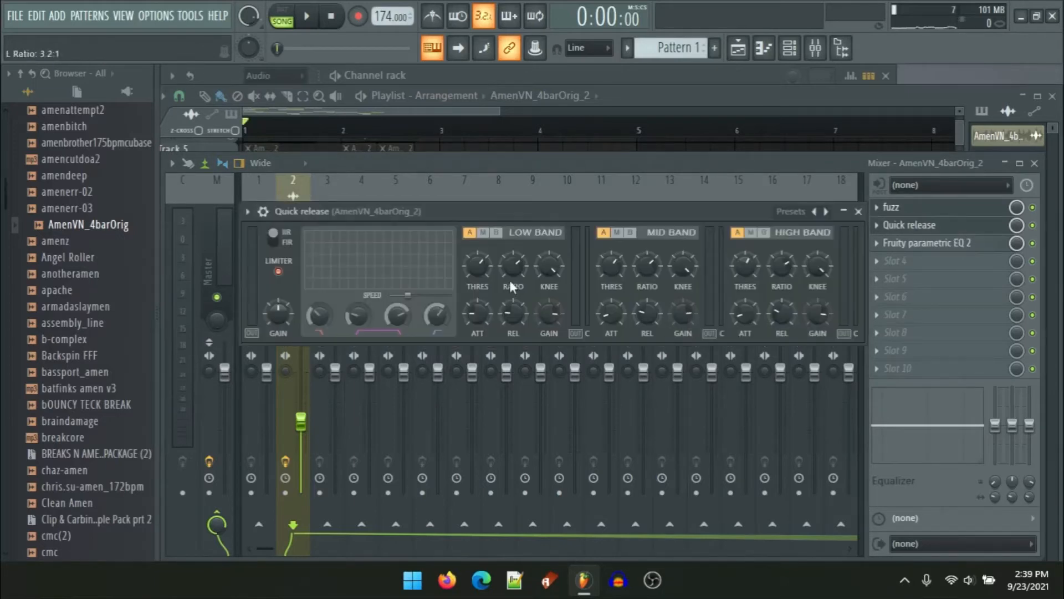
left_click_drag(349, 217, 361, 169)
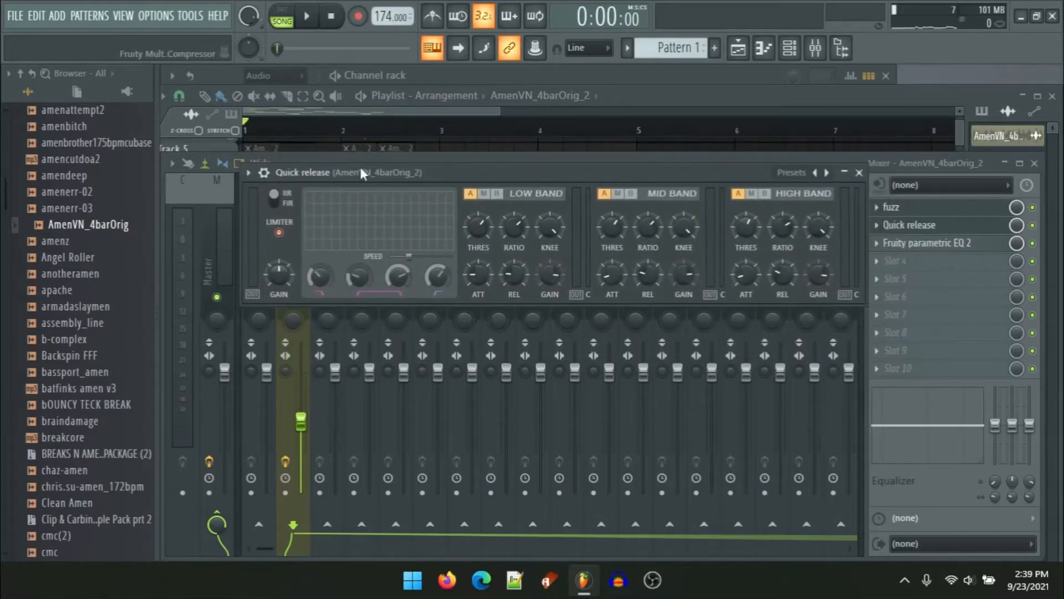
left_click(789, 173)
left_click(726, 176)
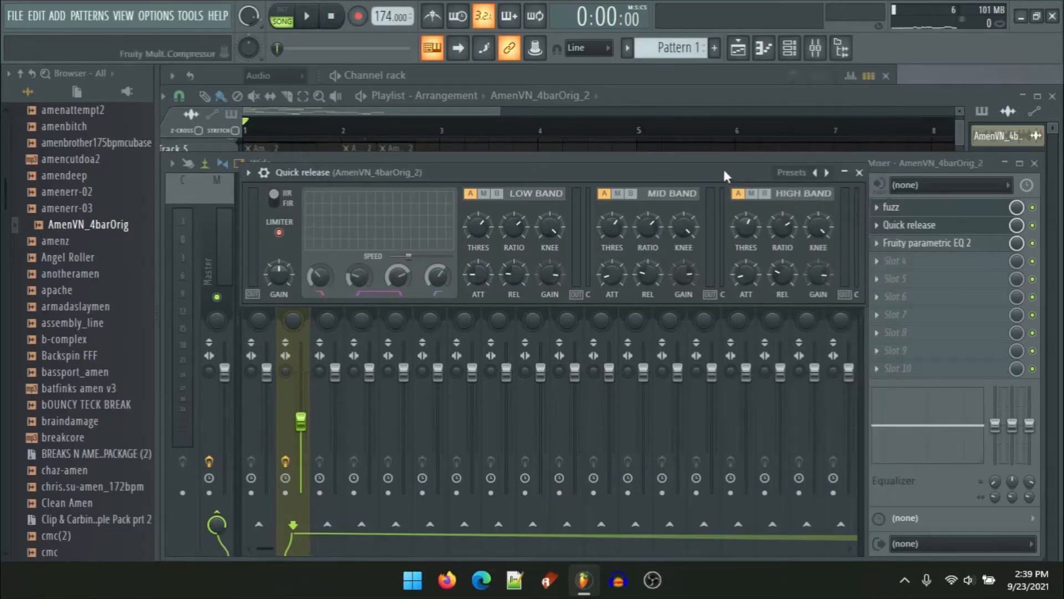
left_click(860, 172)
Step: Reopen the EQ, lower band 4's gain slightly, and close it
left_click(920, 246)
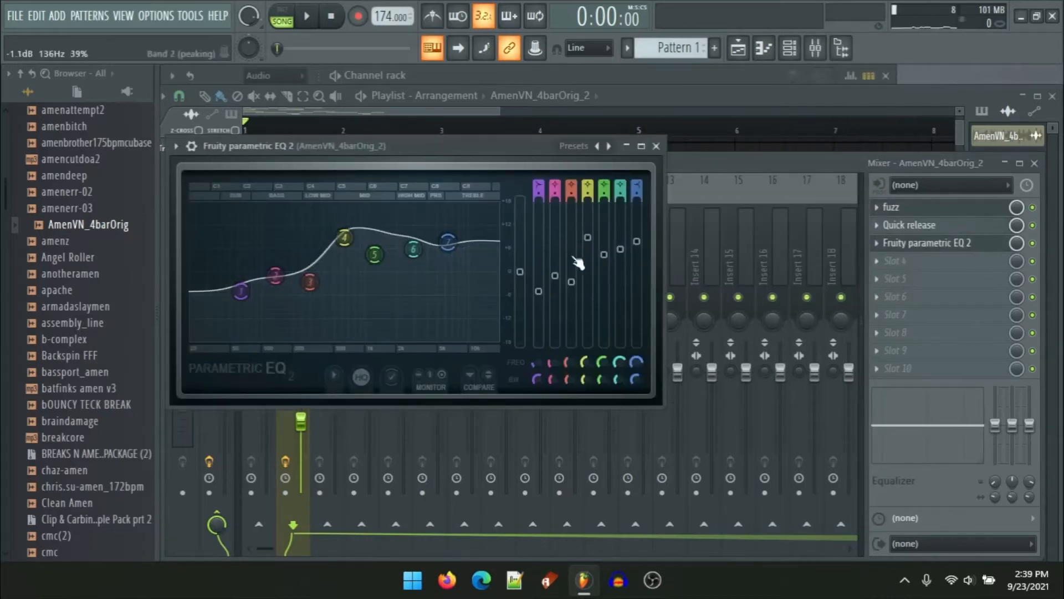
left_click_drag(588, 260, 588, 263)
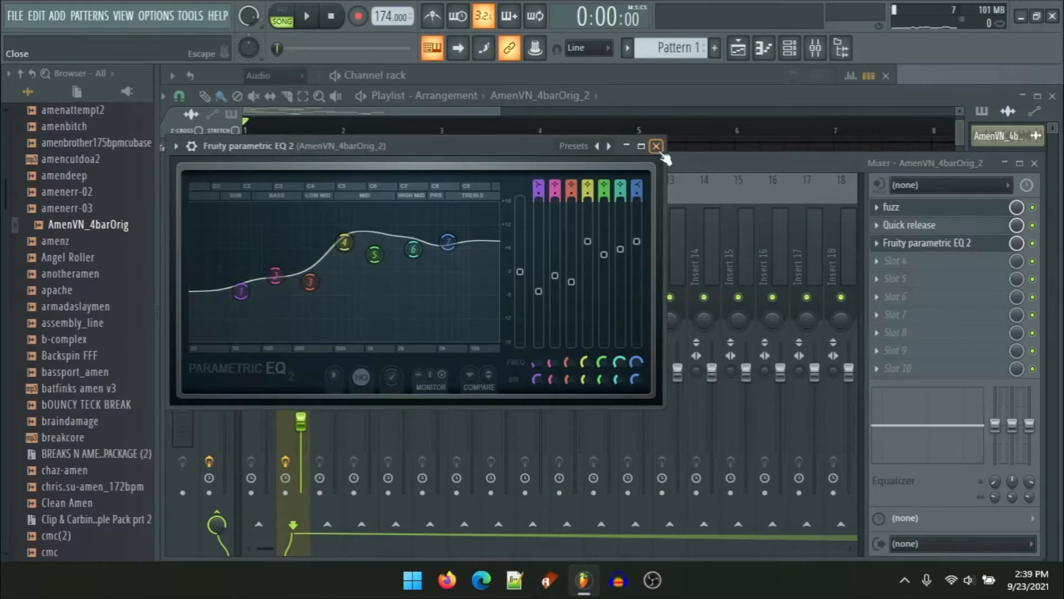
left_click(656, 146)
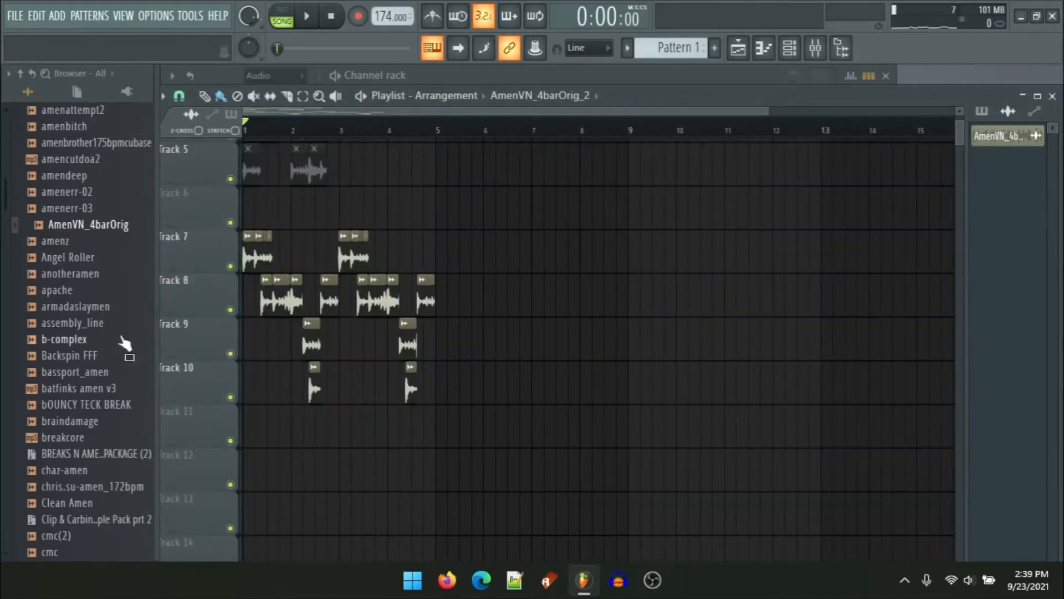
Step: Select the slice clips on tracks 7 to 10 and copy them so the pattern repeats from bar 5
scroll(199, 370, "up", 3)
left_click_drag(694, 412, 6, 260)
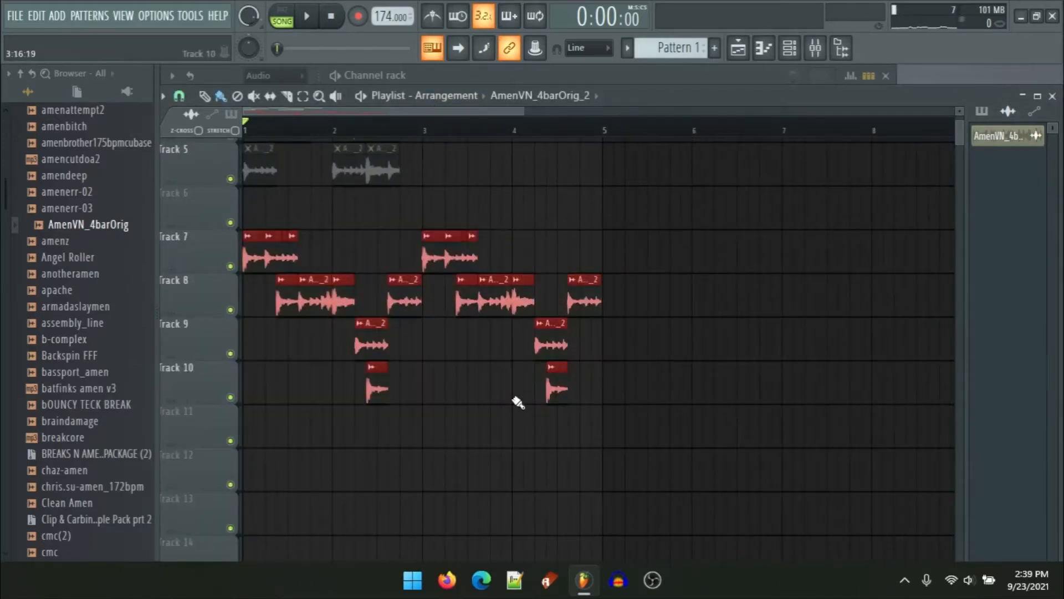
scroll(578, 383, "up", 3)
left_click(611, 357, "ctrl")
scroll(632, 341, "up", 3)
scroll(612, 357, "down", 7)
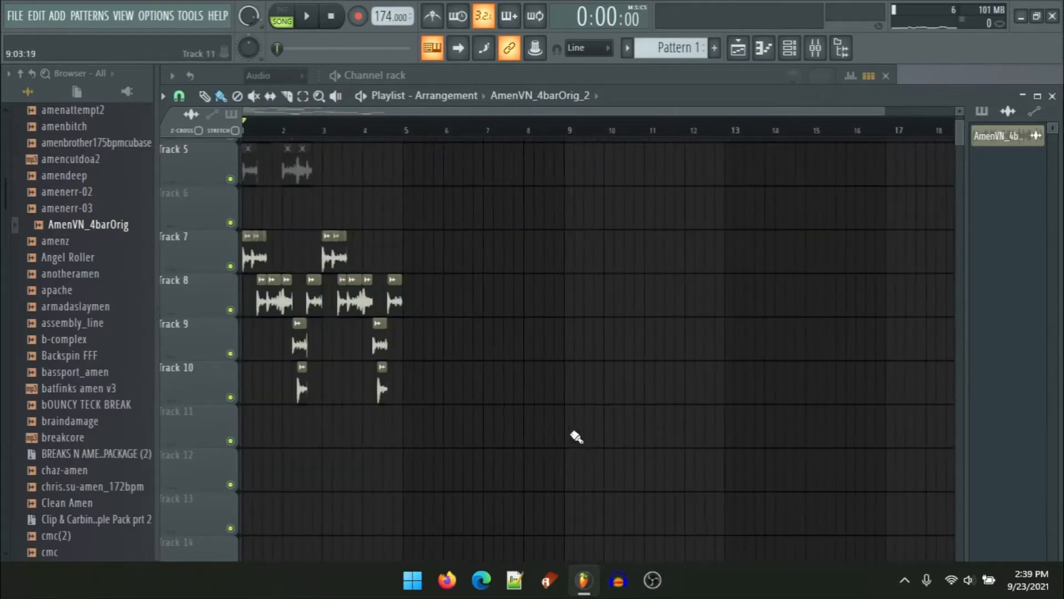
left_click_drag(551, 493, 242, 230)
left_click_drag(329, 307, 330, 307, "shift")
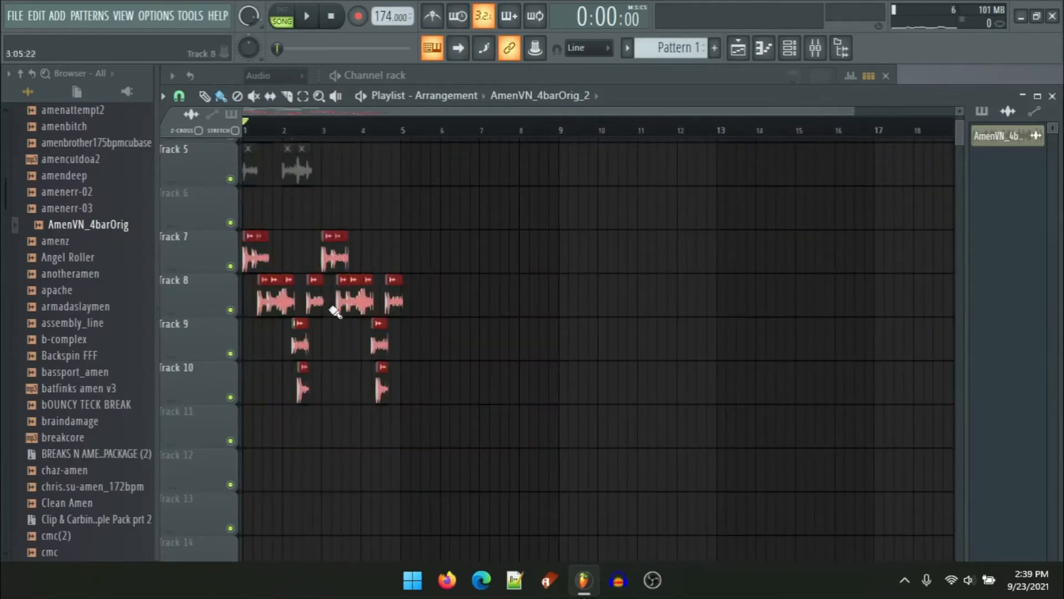
mouse_move(251, 261)
left_mouse_down()
mouse_move(535, 259)
mouse_move(462, 259)
left_mouse_up()
scroll(389, 259, "up", 6)
scroll(536, 259, "up", 5)
scroll(461, 260, "down", 10)
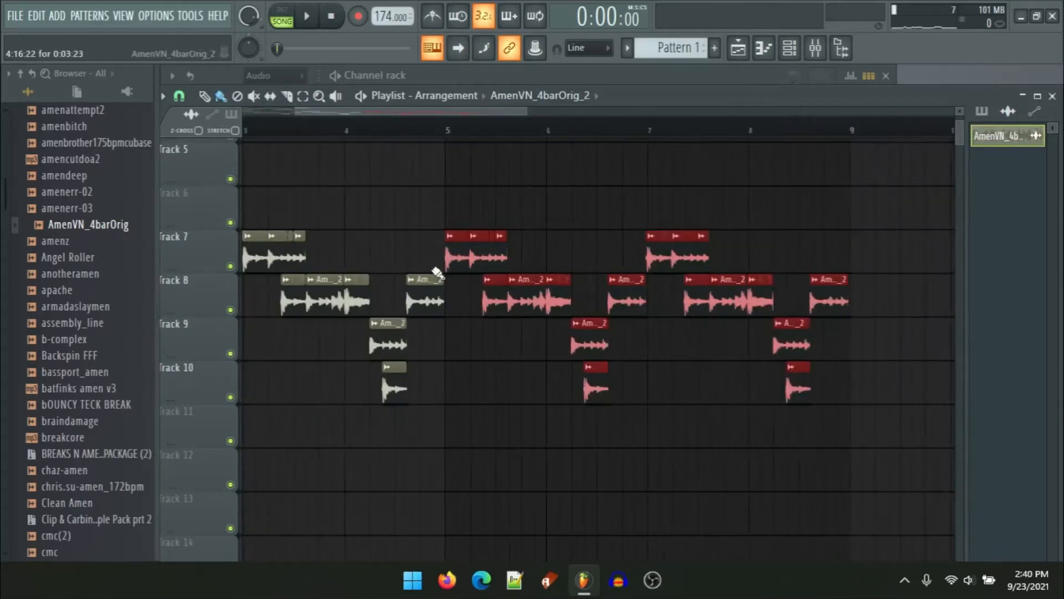
Step: Select the clips on tracks 3 to 5 and copy them into the repeated section around bars 5 to 7
scroll(382, 262, "up", 4)
left_click(373, 261, "ctrl")
scroll(373, 262, "down", 3)
scroll(434, 293, "down", 1)
left_click_drag(385, 337, 13, 245)
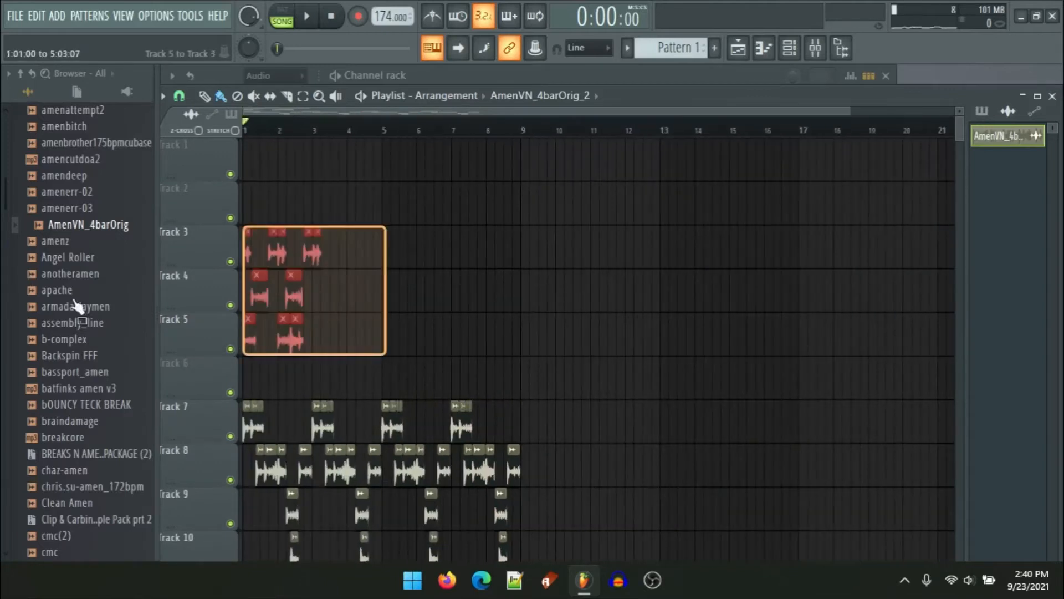
left_click_drag(284, 342, 527, 344)
scroll(423, 368, "up", 3, "ctrl")
scroll(449, 277, "down", 3)
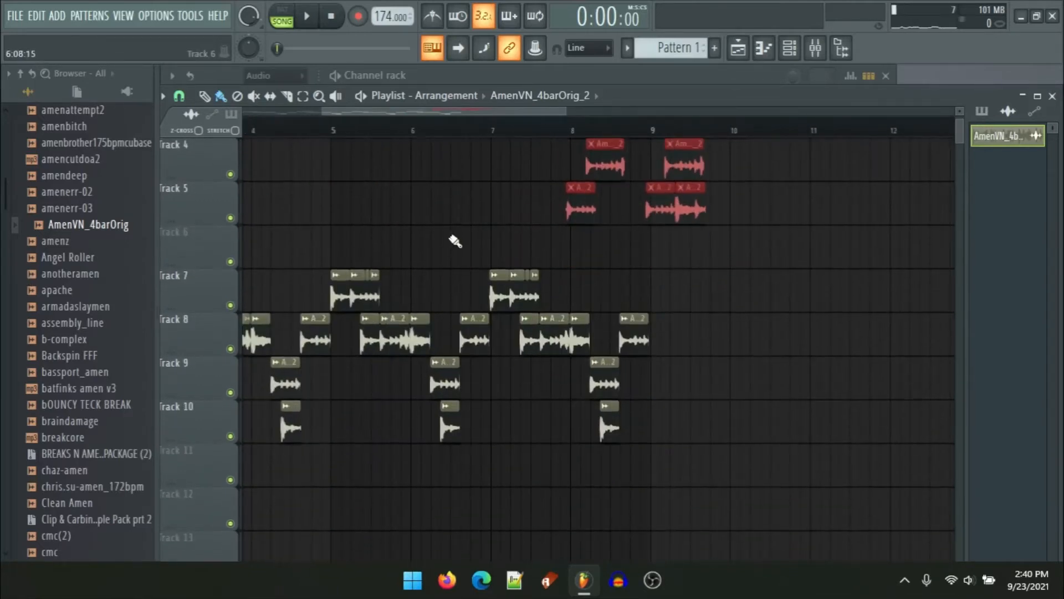
scroll(385, 257, "up", 1)
scroll(624, 236, "up", 2, "ctrl")
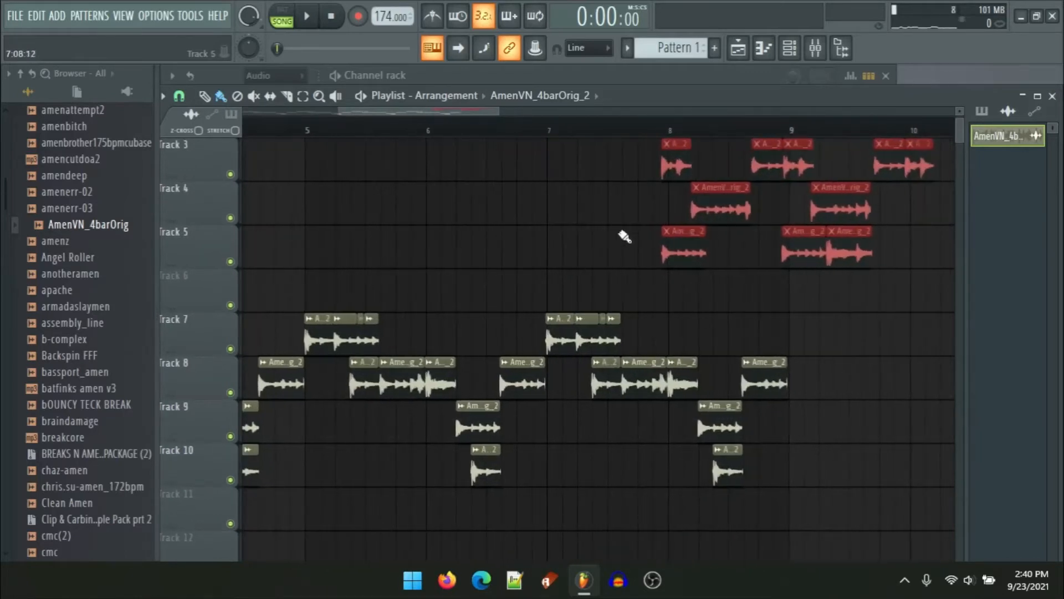
left_click_drag(682, 251, 353, 236)
left_click(430, 250)
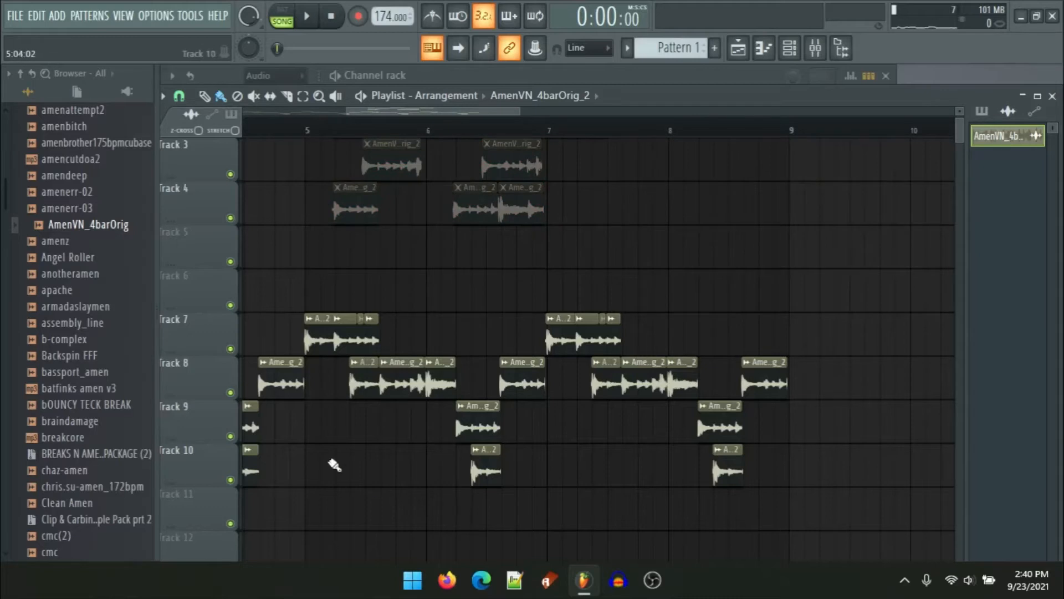
Step: Nudge a slice on track 9 slightly later and trim the end of the long slice on track 7
scroll(304, 456, "up", 1, "ctrl")
scroll(304, 456, "up", 2, "ctrl")
left_click(350, 418)
left_click_drag(347, 423, 399, 428)
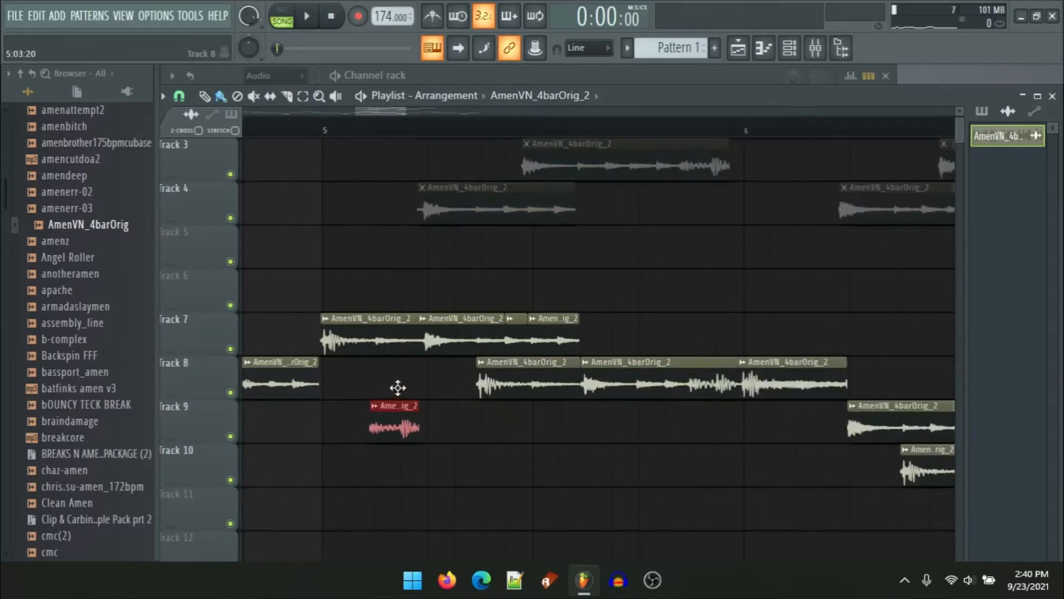
left_click_drag(398, 387, 403, 389)
scroll(387, 390, "up", 4, "ctrl")
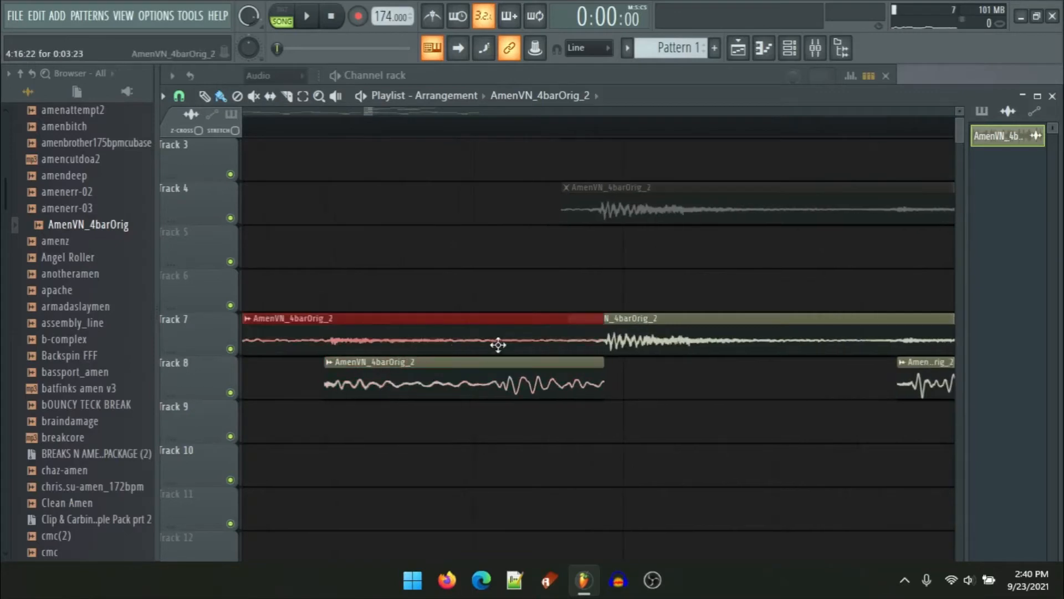
left_click_drag(474, 321, 318, 321)
Step: Play the arrangement from around bar 5 to audition the edited section
key("space")
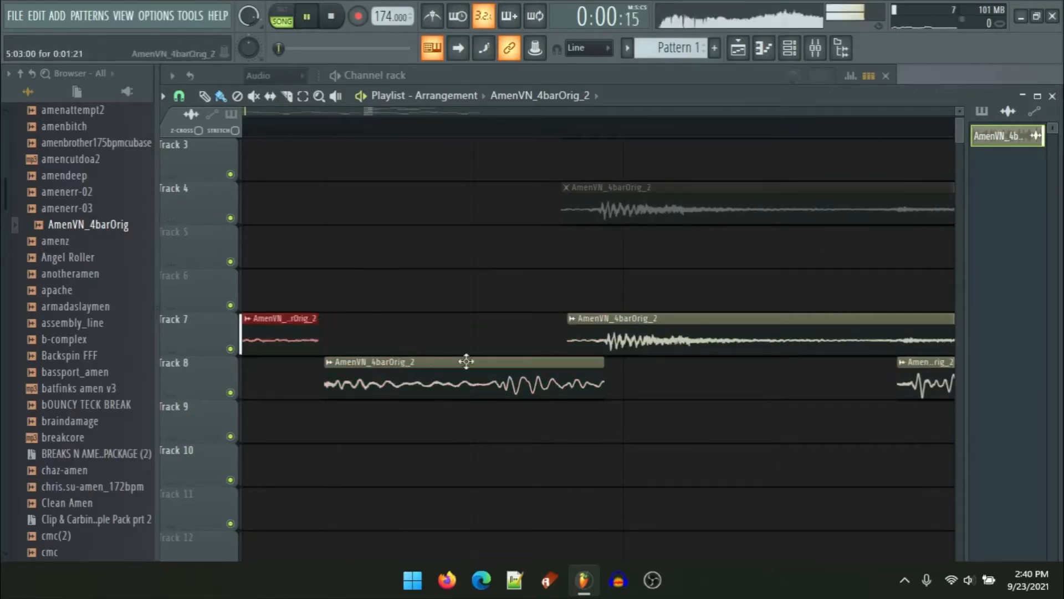
scroll(466, 361, "down", 3, "ctrl")
key("space")
left_click(335, 137)
key("space")
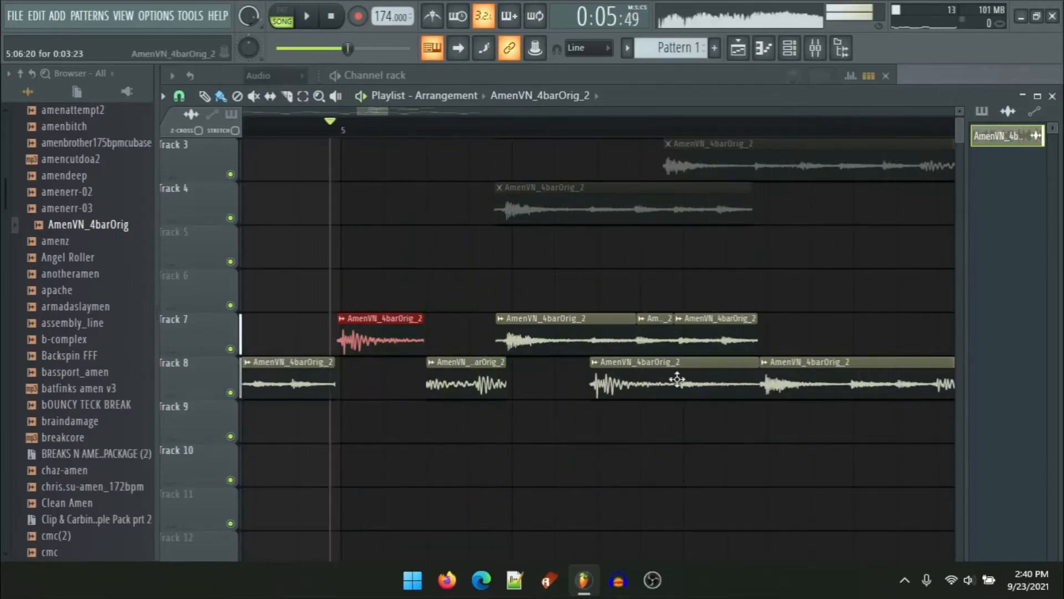
Step: Delete the two later slices on track 8 and place a slice on track 9 in the second half of bar 5
key("space")
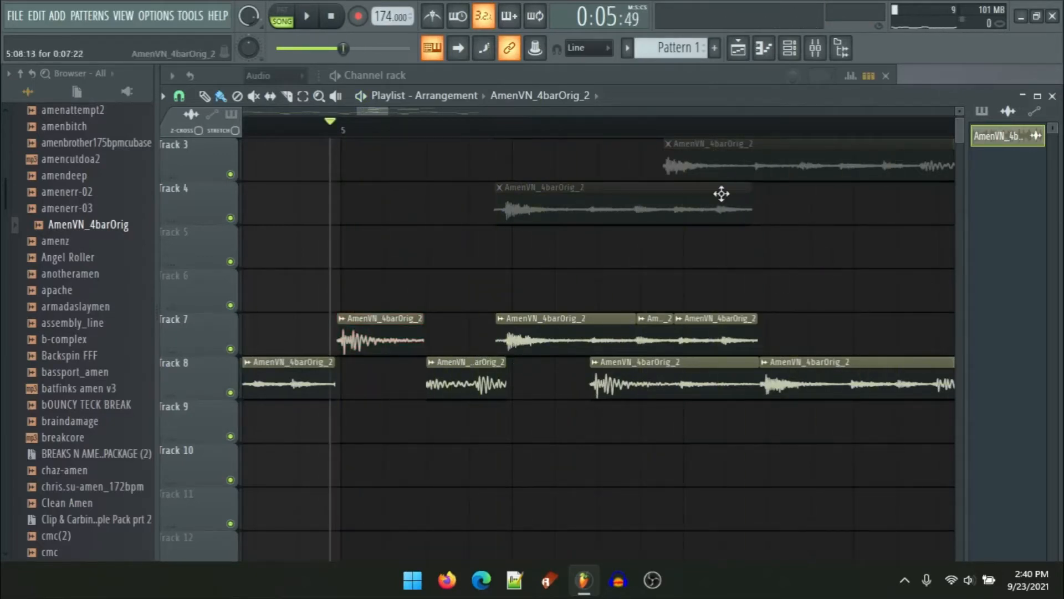
right_click(622, 375)
left_click(613, 428)
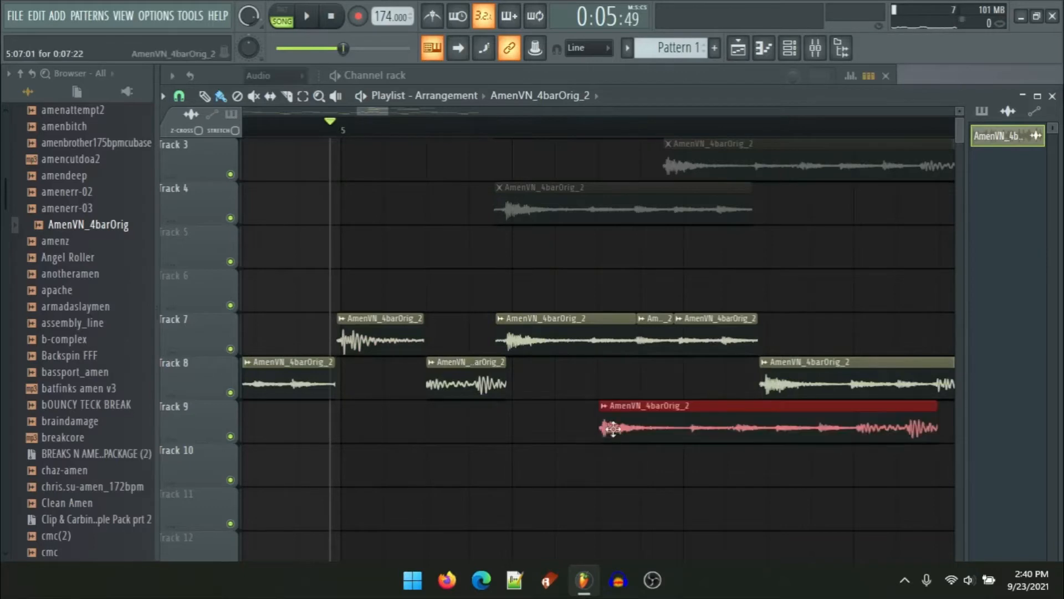
right_click(817, 383)
key("space")
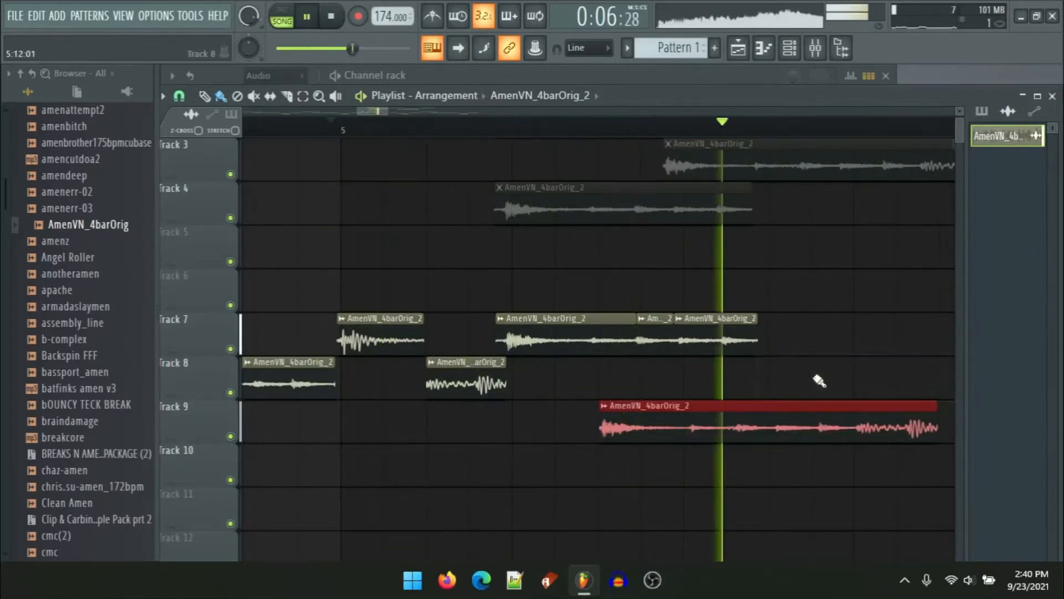
key("space")
Step: Move the track 9 slice earlier and shorten the second slice on track 7
left_click_drag(644, 429, 568, 426)
scroll(580, 426, "up", 5)
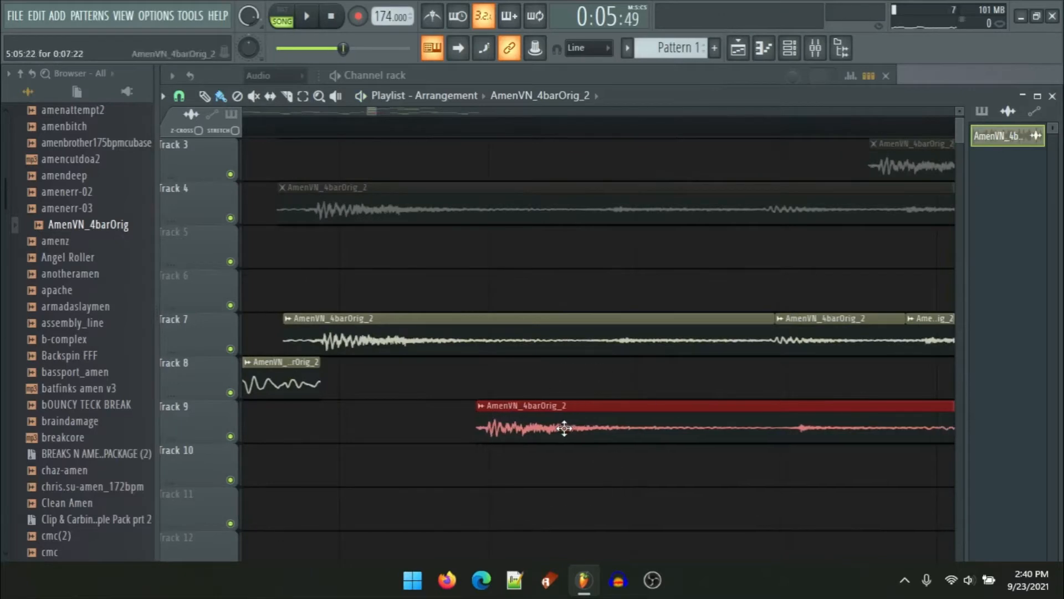
scroll(517, 380, "down", 4)
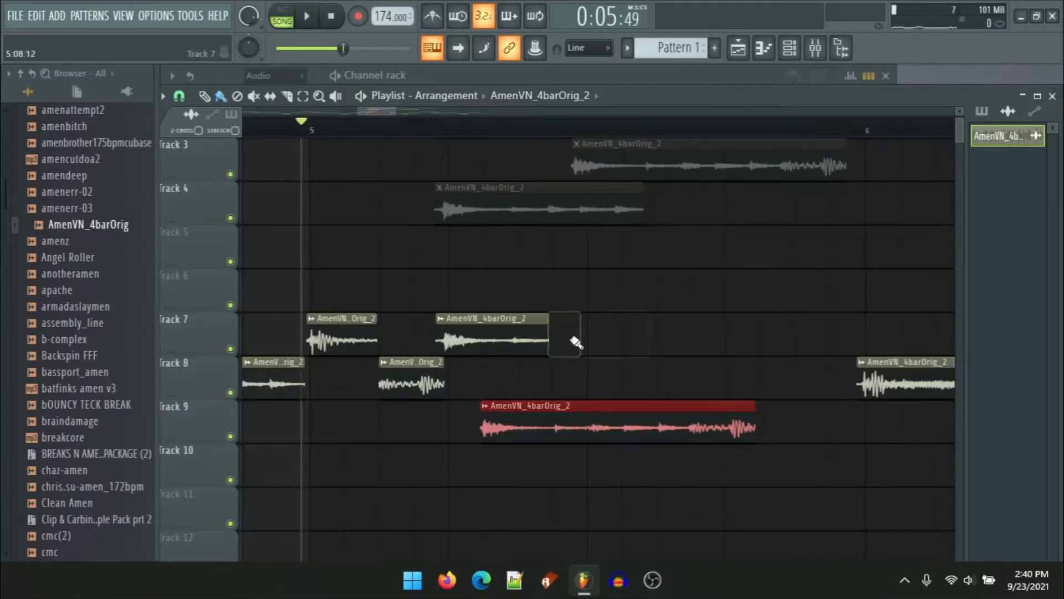
left_click_drag(549, 321, 504, 320)
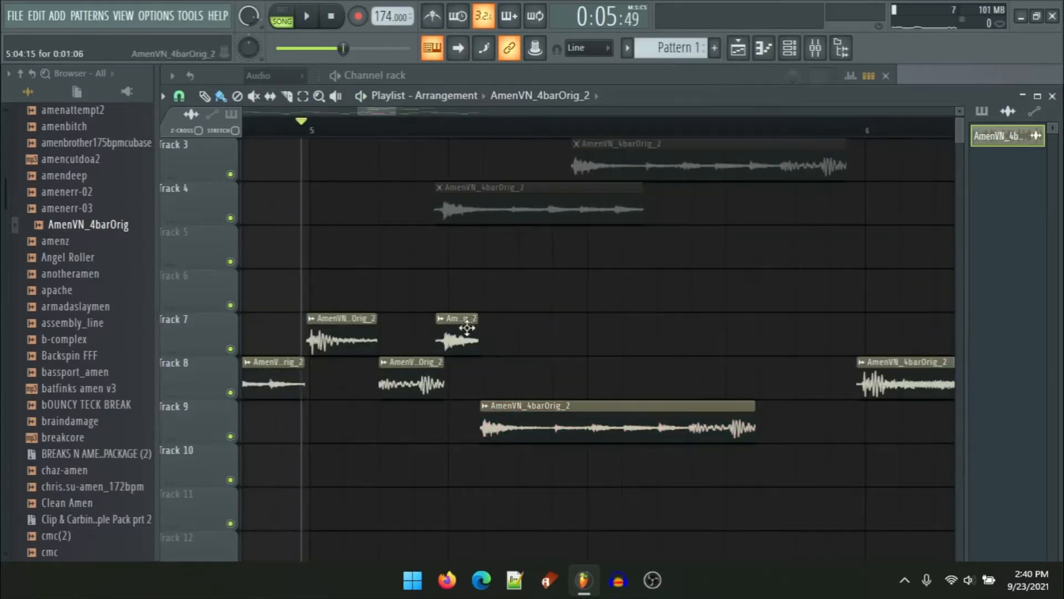
key("space")
left_click(597, 381)
key("space")
right_click(625, 388)
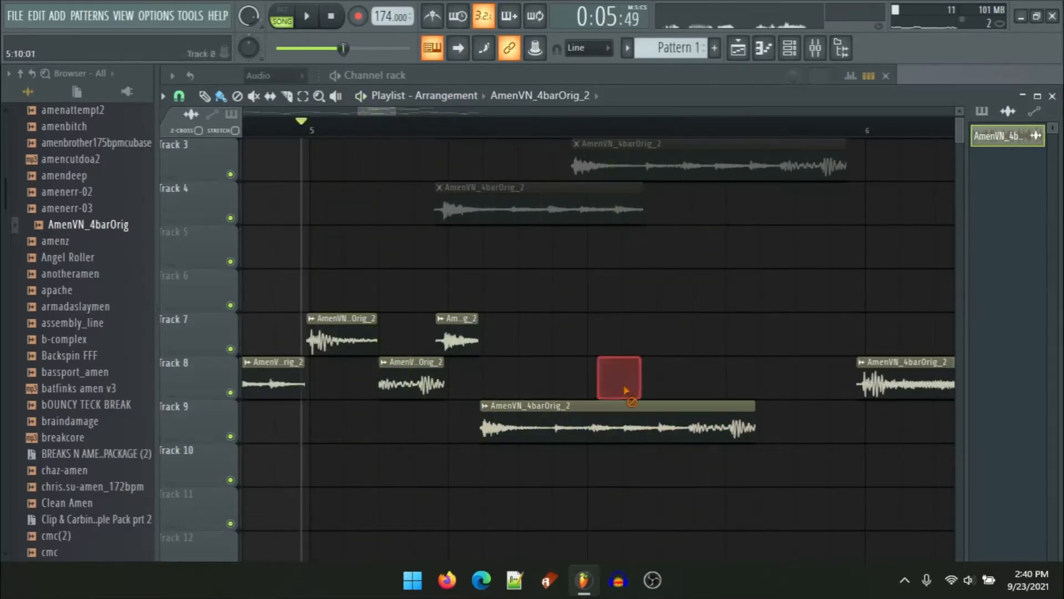
Step: Delete the slice on track 9
scroll(464, 355, "up", 4)
scroll(464, 355, "up", 2)
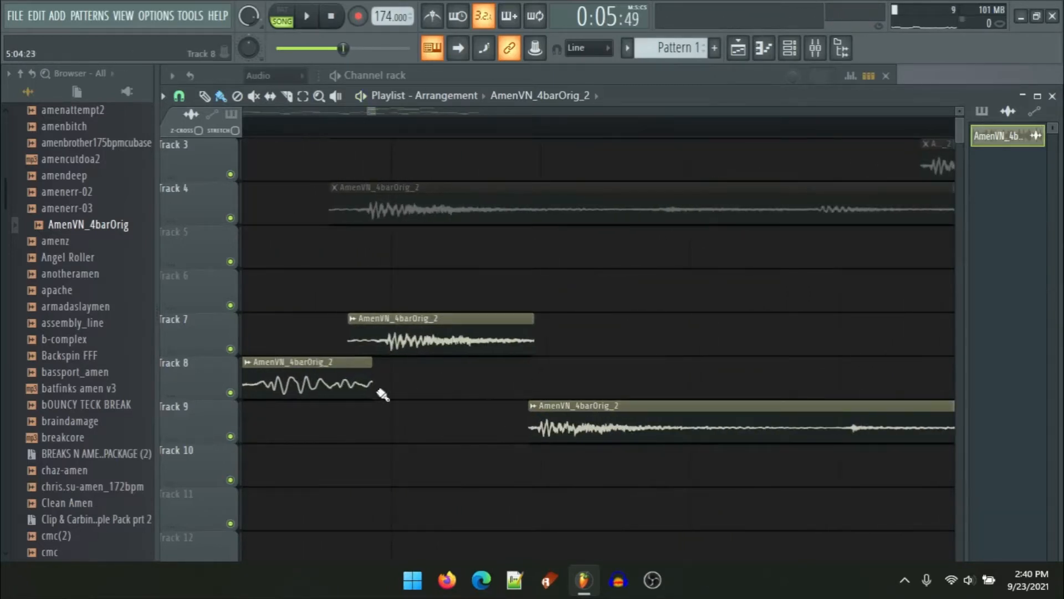
right_click(614, 402)
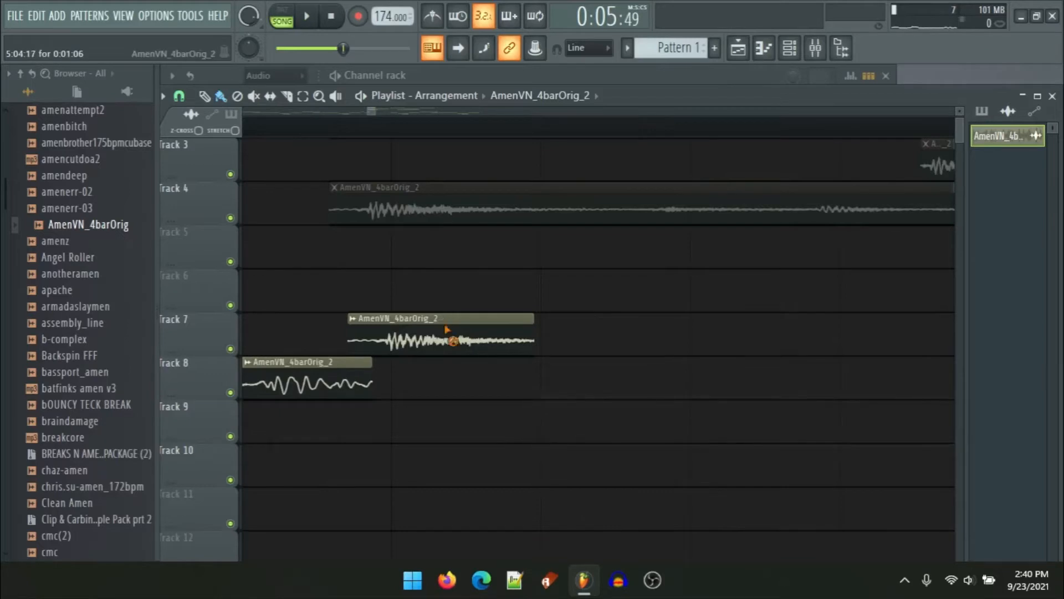
Step: Audition the muted slices on tracks 4 and 2 during playback
scroll(487, 282, "down", 2)
scroll(546, 327, "up", 2)
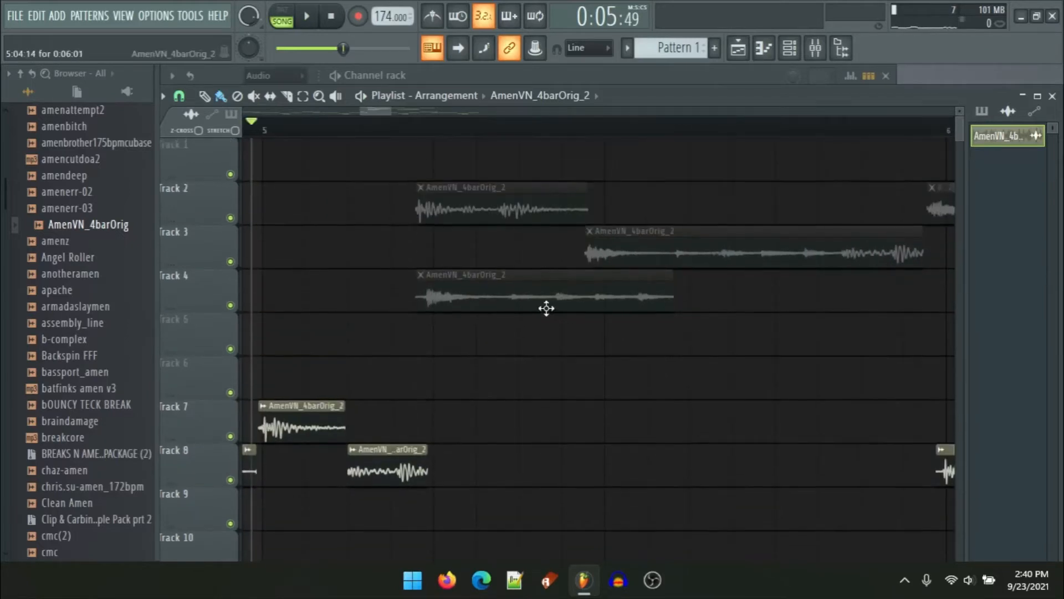
right_click(444, 288)
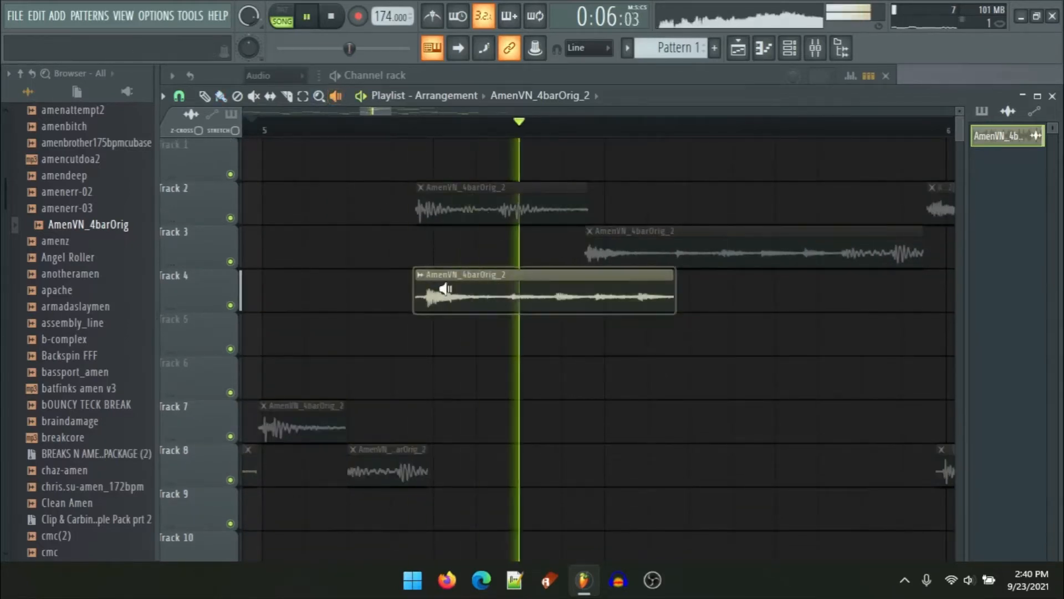
right_click(443, 290)
right_click(438, 290)
right_click(446, 208)
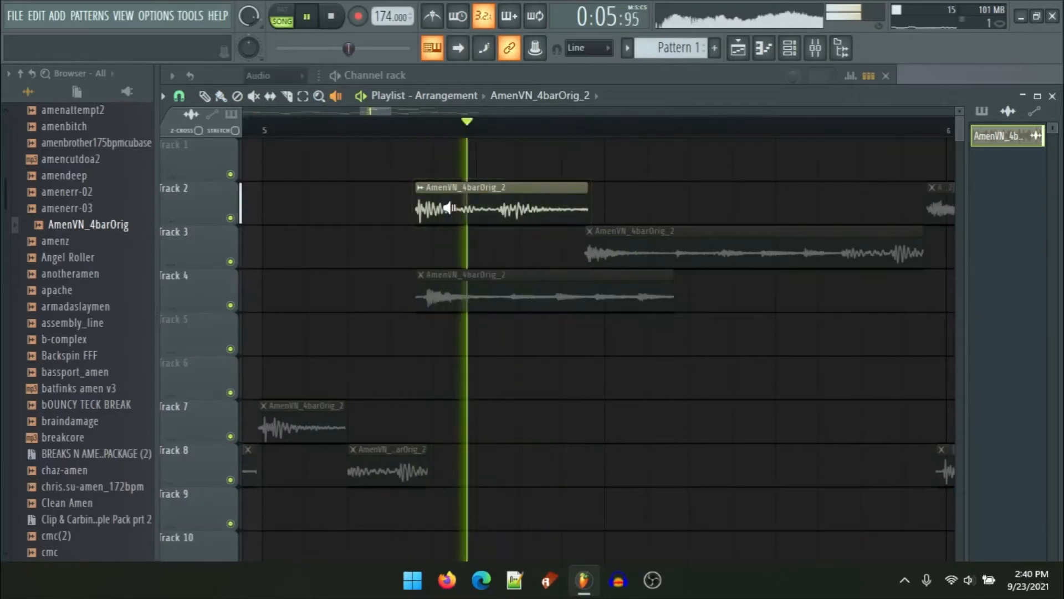
right_click(435, 210)
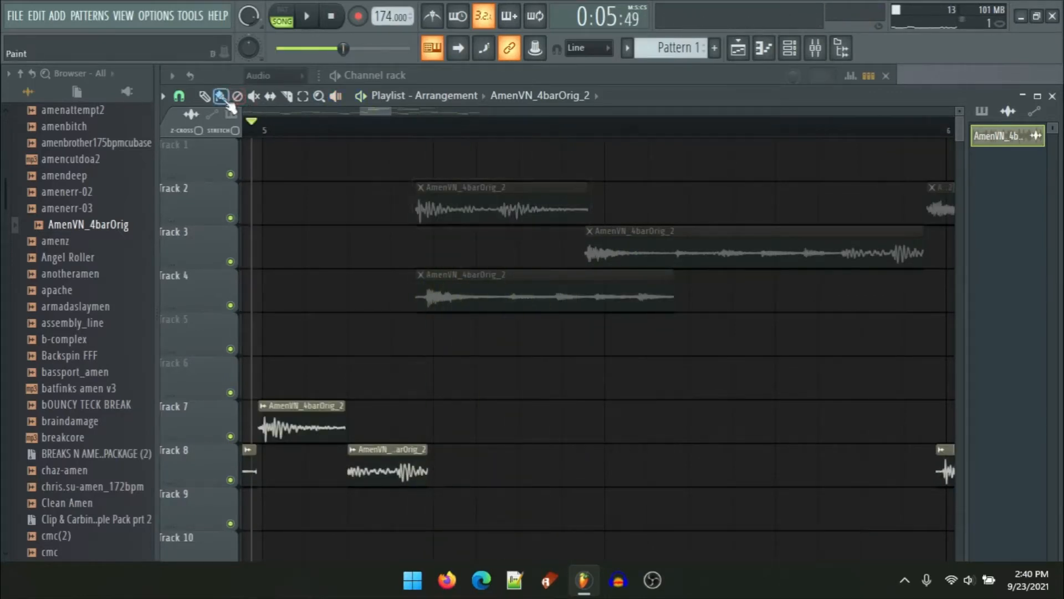
Step: Place a new slice on track 7 just after its first slice and adjust its start and end
scroll(470, 313, "down", 3)
key("space")
scroll(460, 377, "up", 3)
key("space")
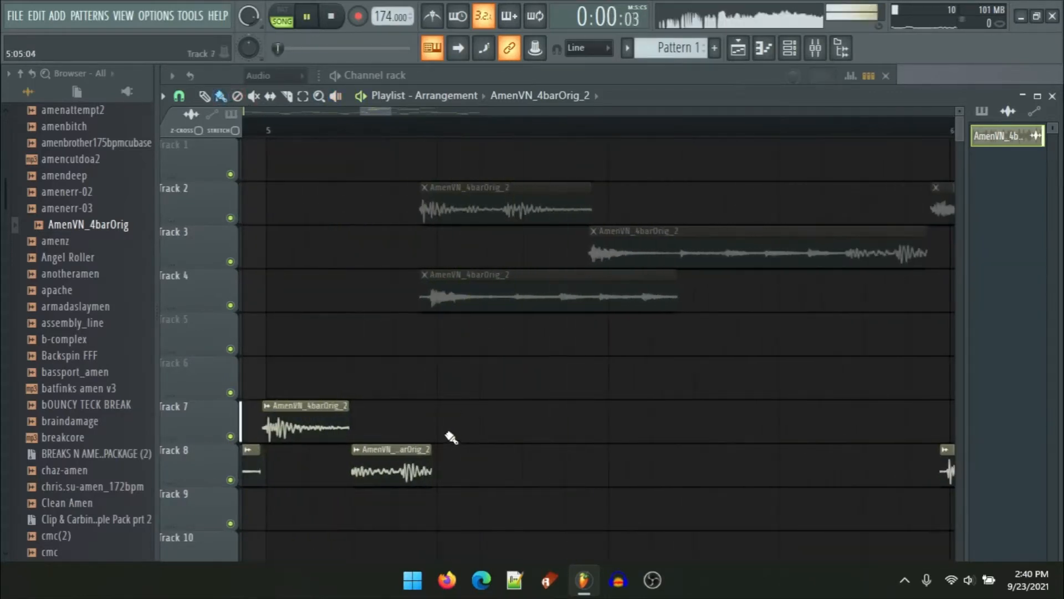
left_click(437, 427)
left_click_drag(601, 413, 872, 412)
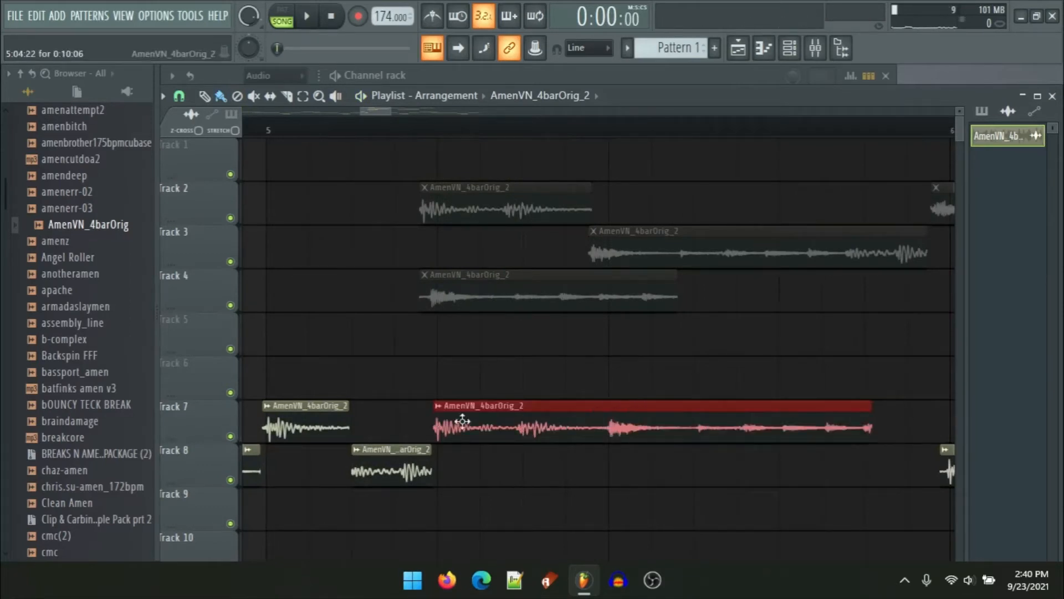
right_click(432, 411)
left_click(431, 419)
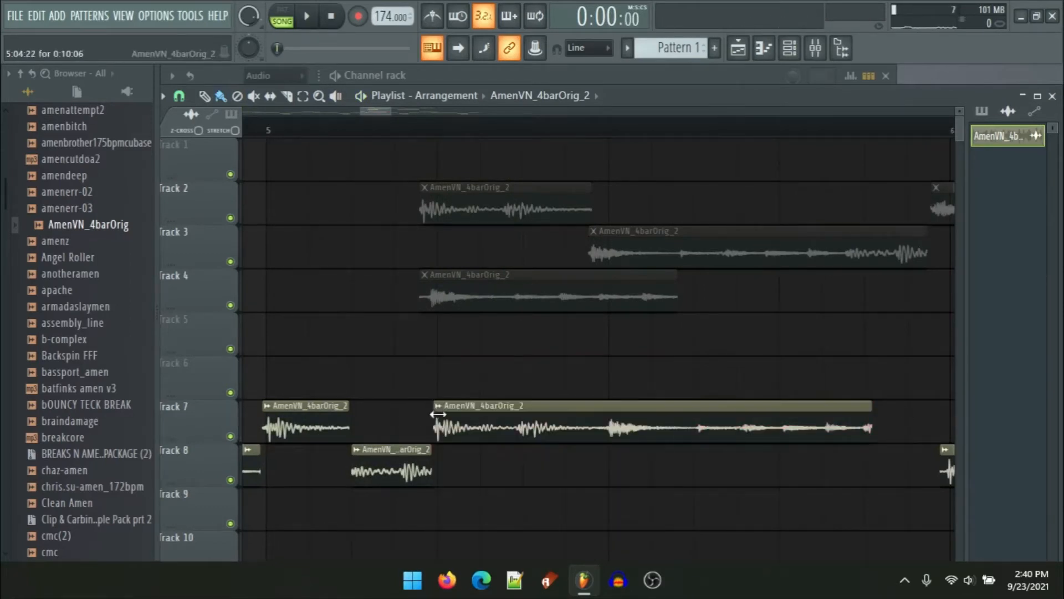
left_click_drag(438, 413, 461, 419)
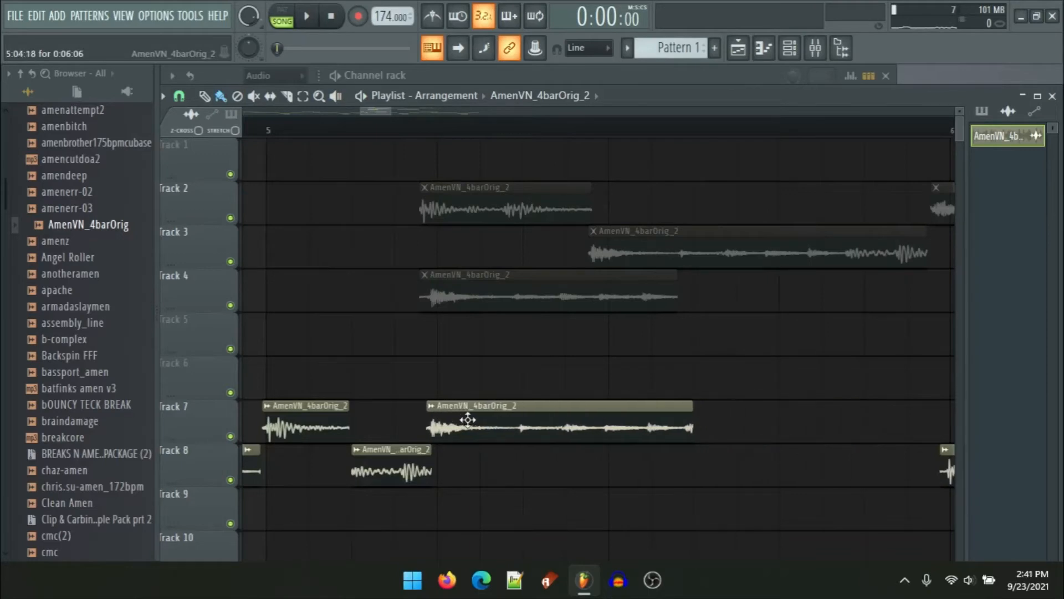
key("space")
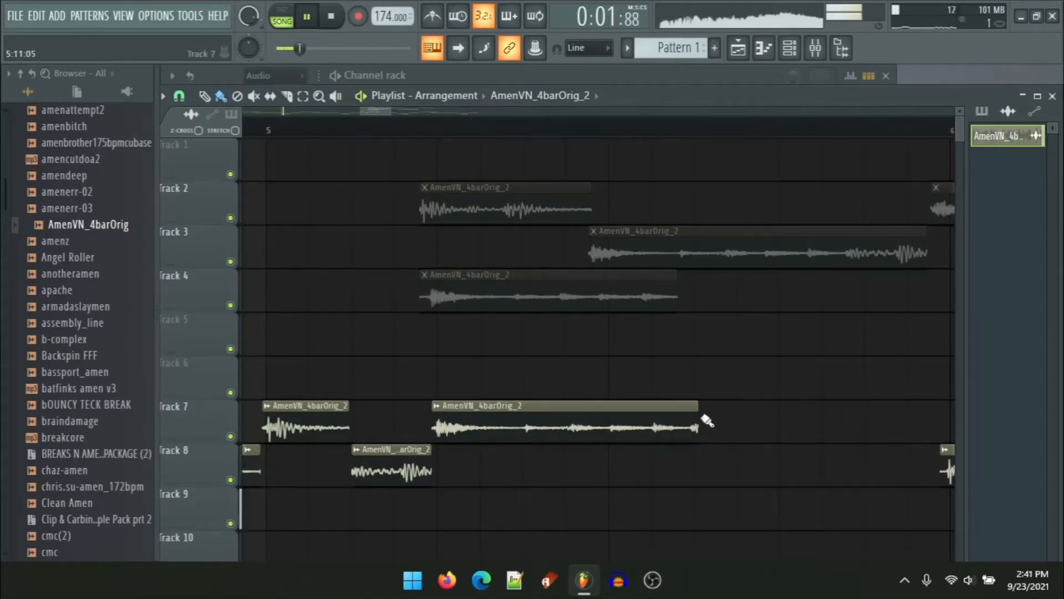
left_click_drag(694, 418, 685, 419)
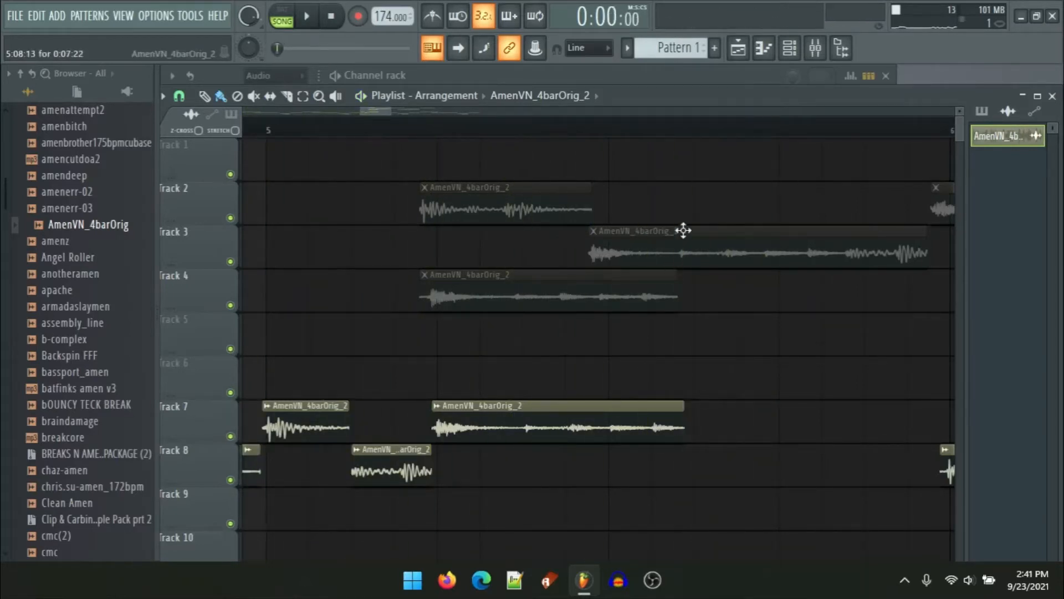
Step: Place a long slice on track 9 starting around the middle of bar 5 and audition it
left_click(616, 514)
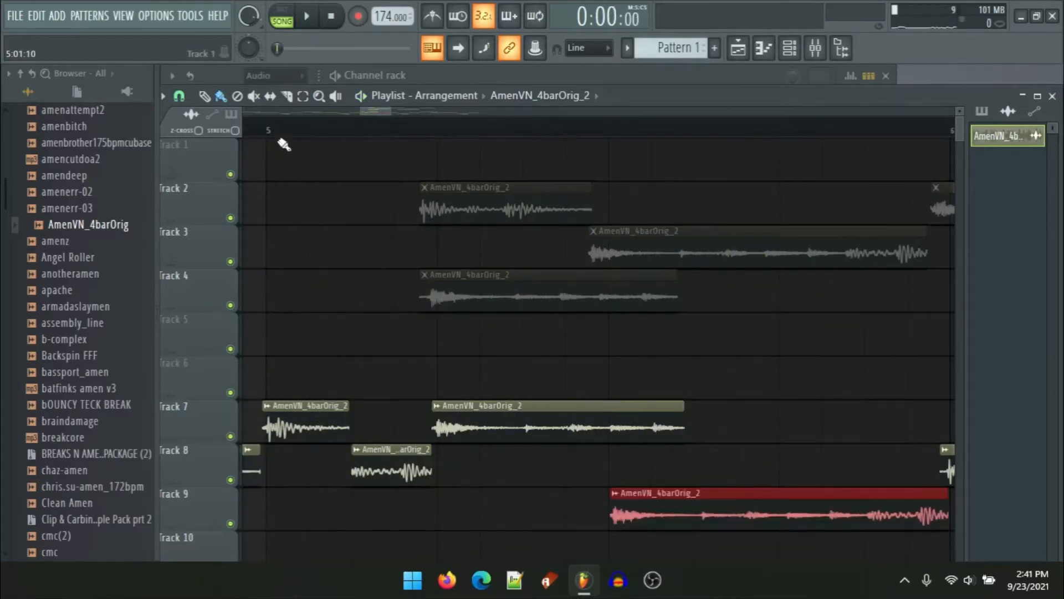
key("space")
left_click_drag(767, 340, 653, 235)
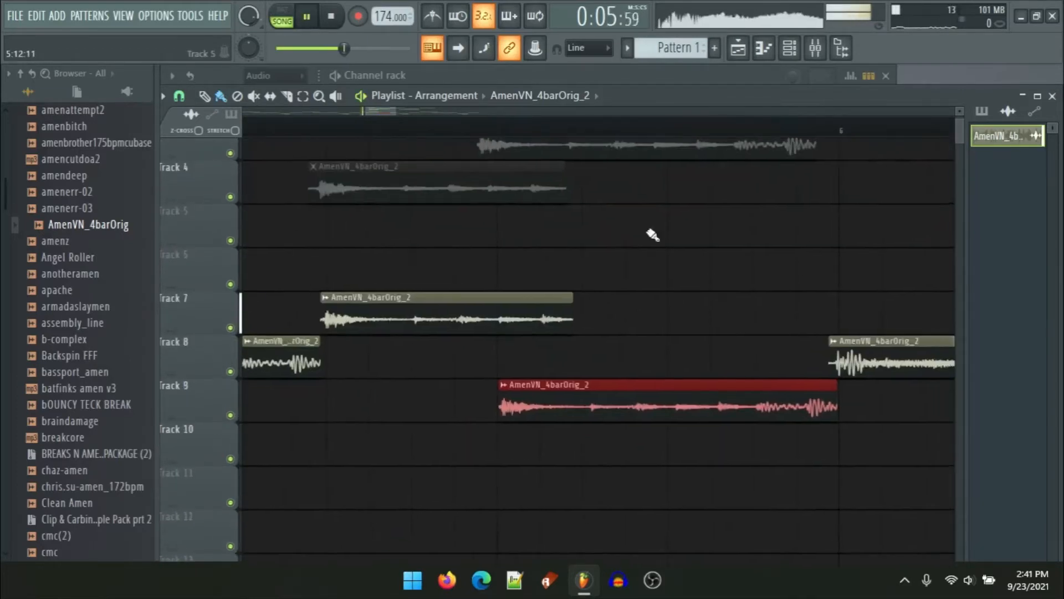
key("space")
Step: Place a slice on track 10 before the track 9 slice and move the track 9 slice later
scroll(649, 319, "up", 3)
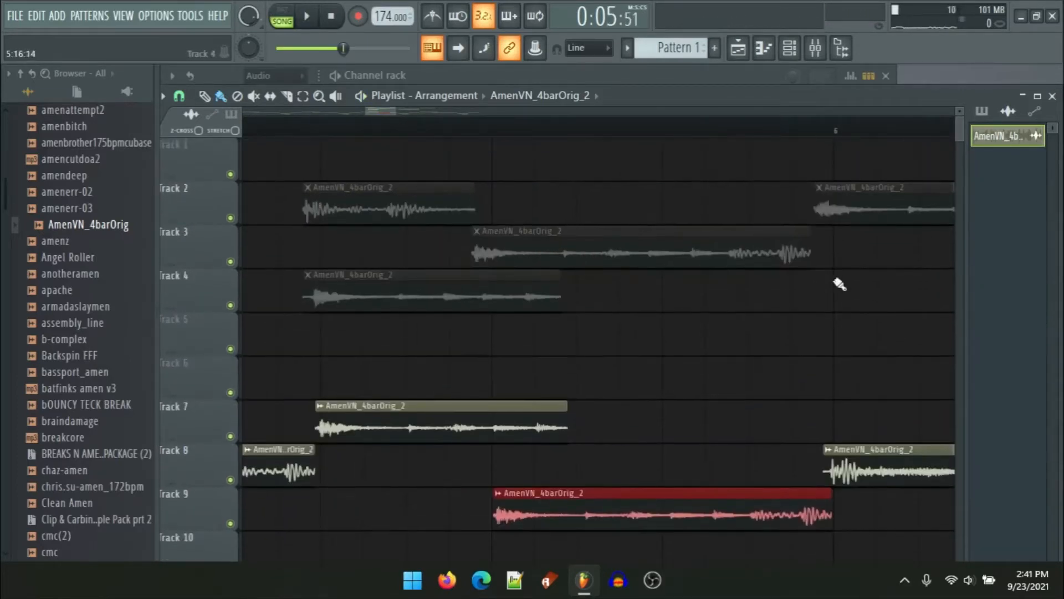
left_click(882, 208)
scroll(354, 416, "down", 3)
scroll(392, 432, "up", 2)
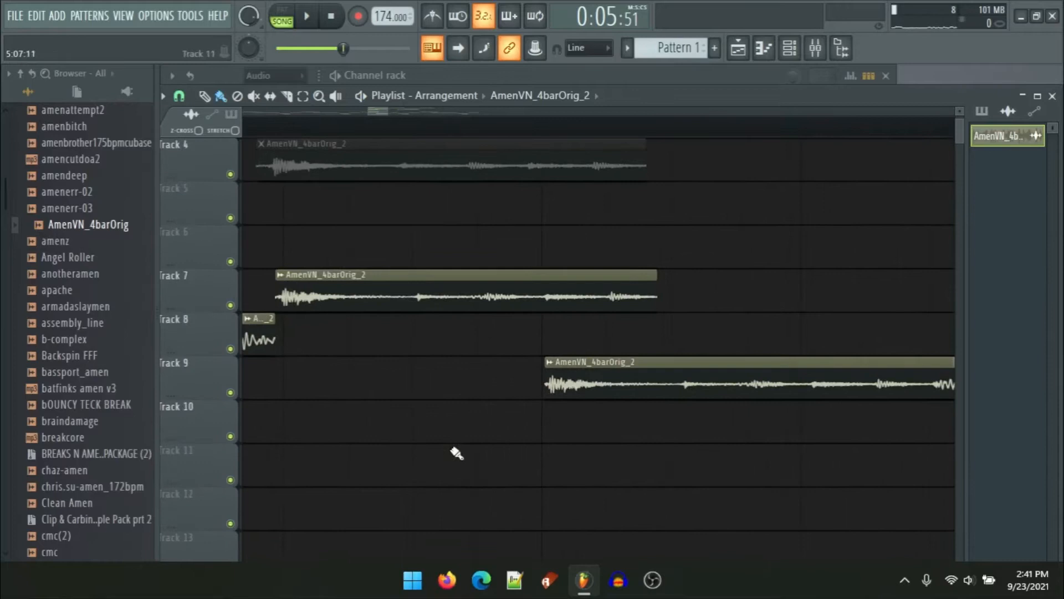
left_click(411, 425)
key("space")
left_click_drag(635, 388, 770, 404)
scroll(730, 359, "down", 3)
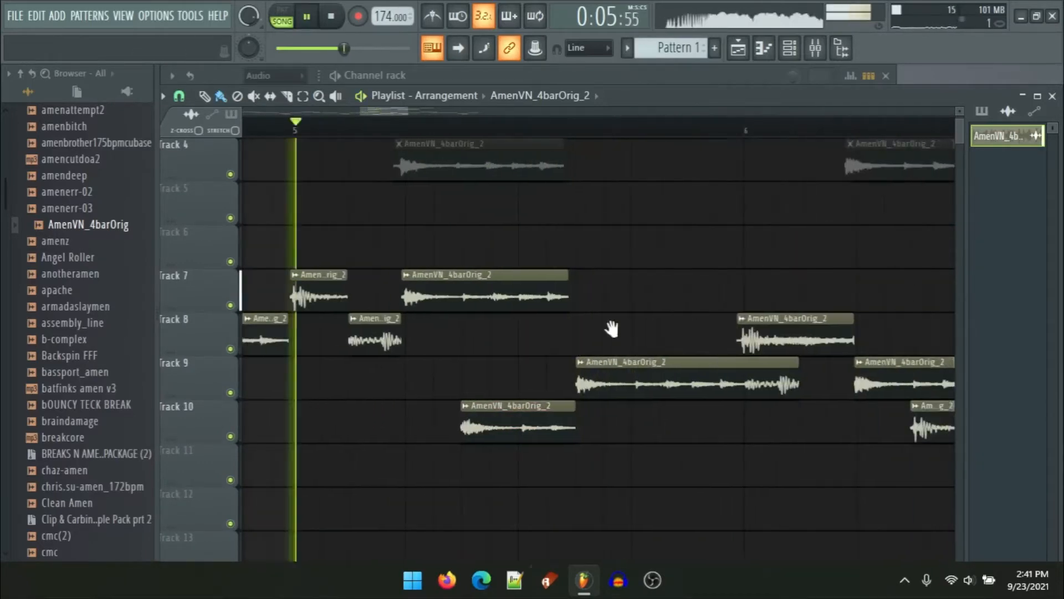
key("space")
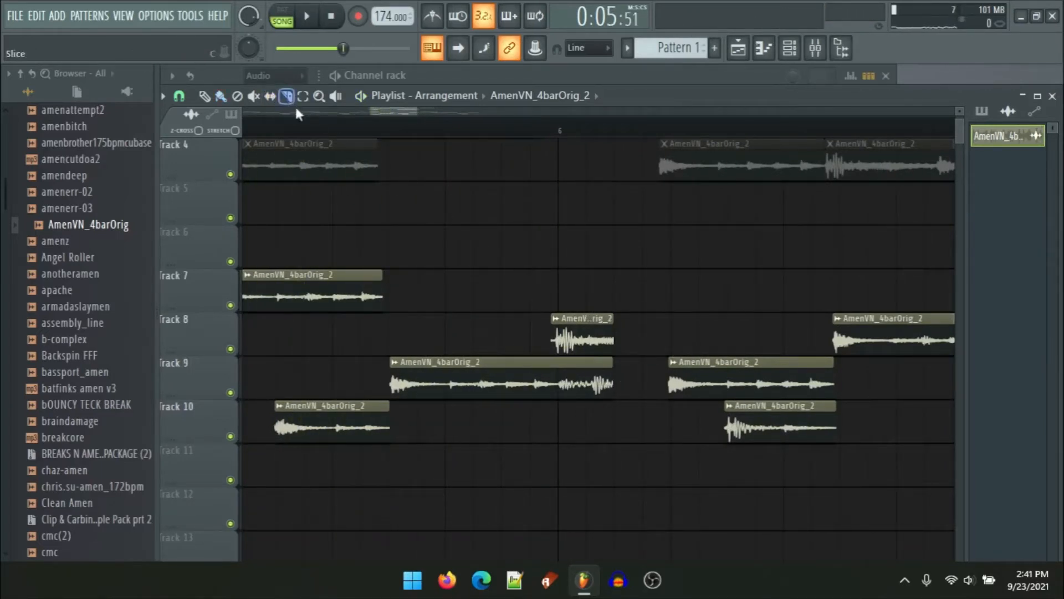
Step: Split the long track 9 slice at bar 6 and move its second part later
left_click(566, 383)
scroll(582, 423, "up", 3)
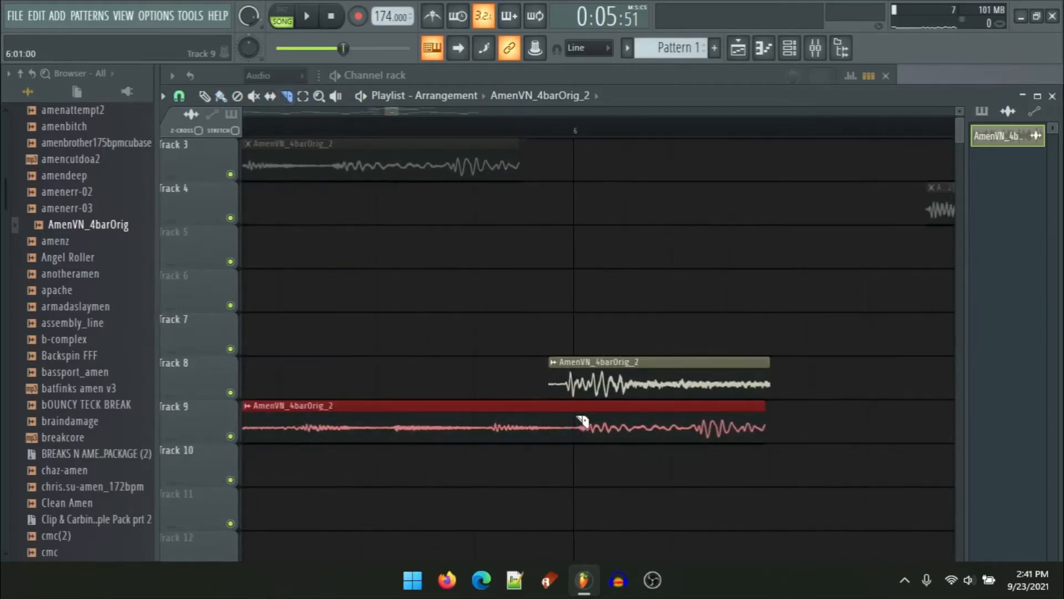
left_click(582, 423)
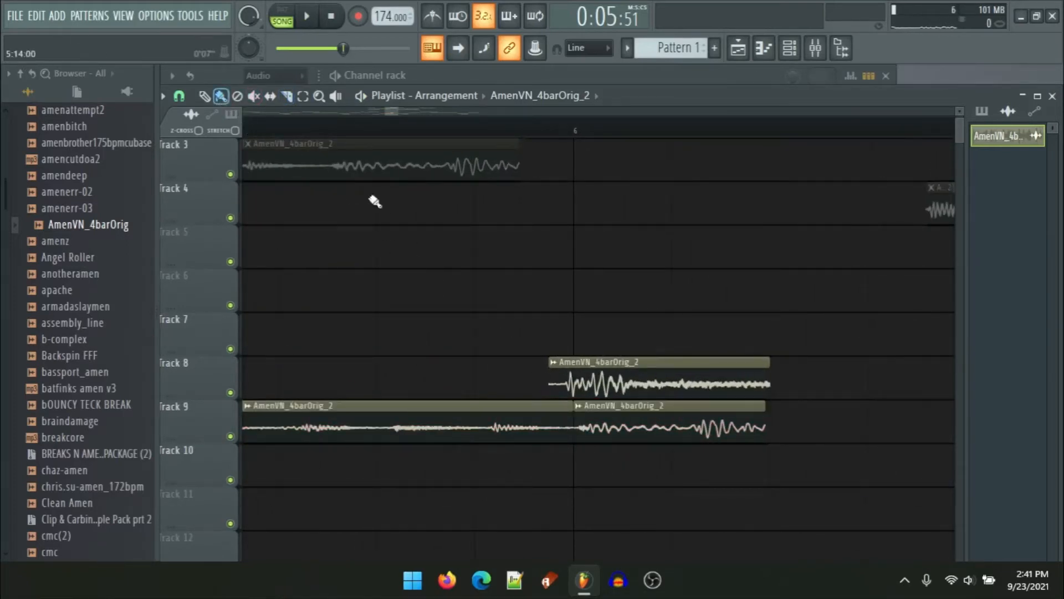
left_click_drag(706, 428, 898, 429)
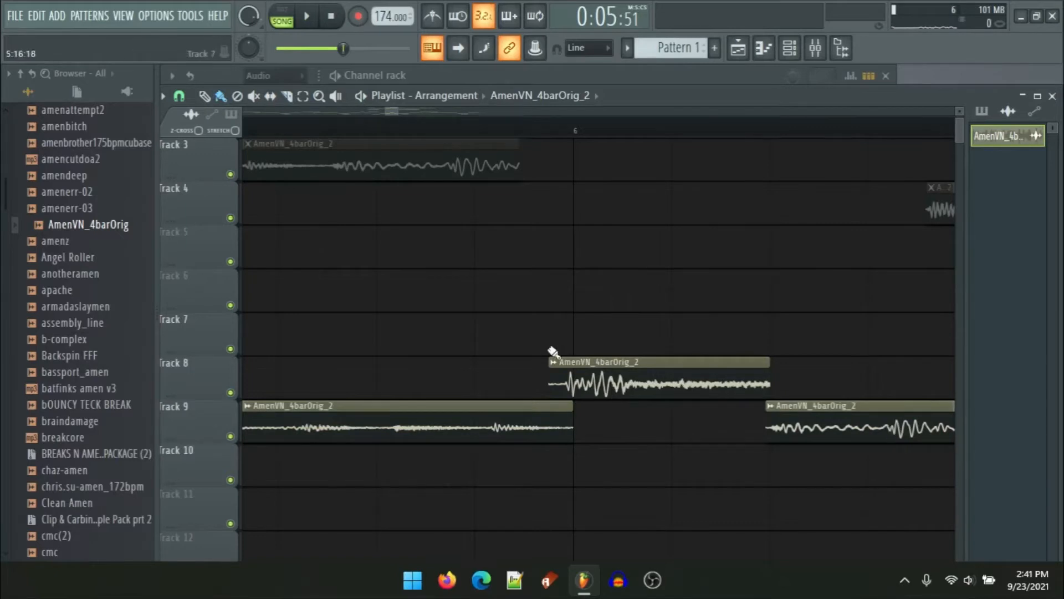
Step: Play the arrangement to audition the edited bars
scroll(566, 360, "down", 3)
key("space")
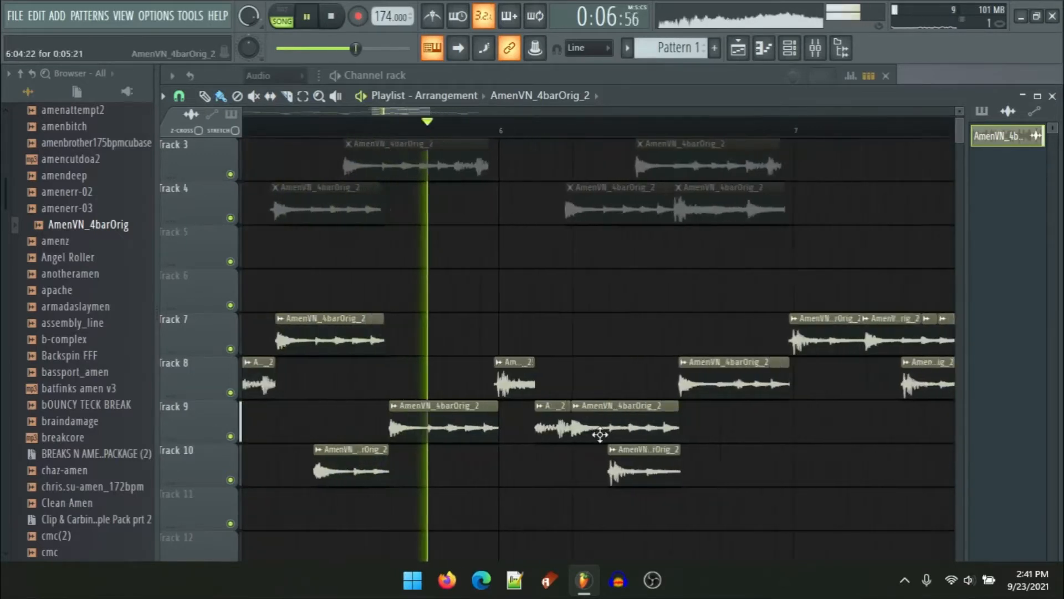
key("space")
scroll(482, 375, "down", 3)
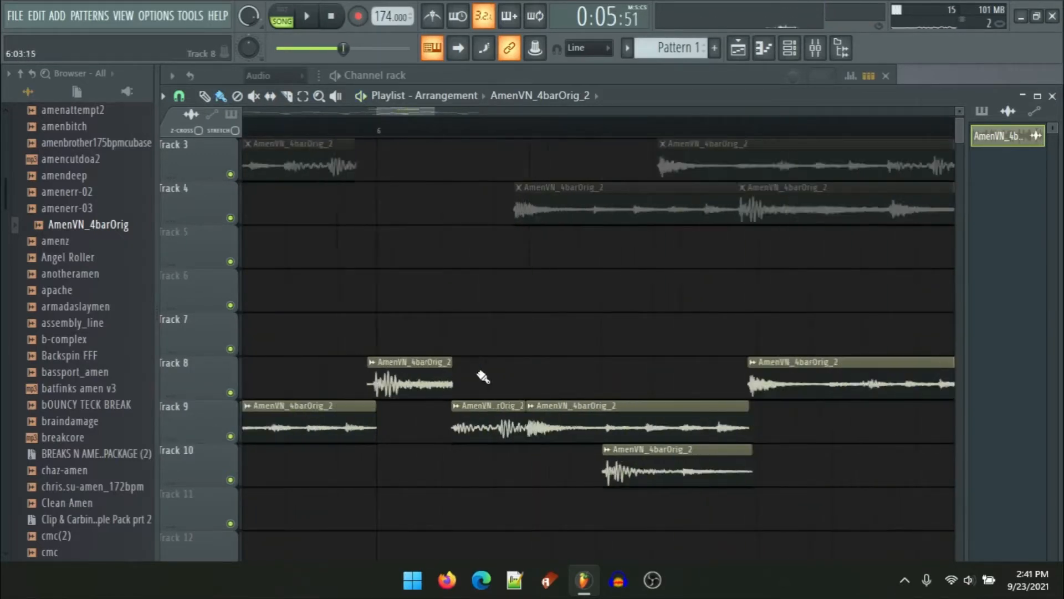
scroll(602, 305, "down", 4)
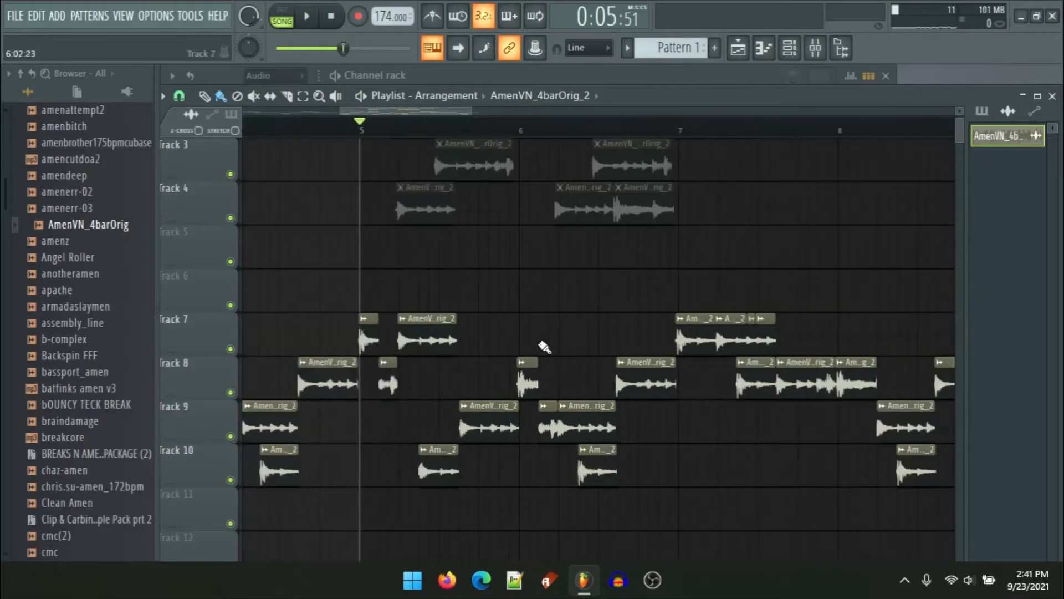
scroll(555, 393, "down", 1)
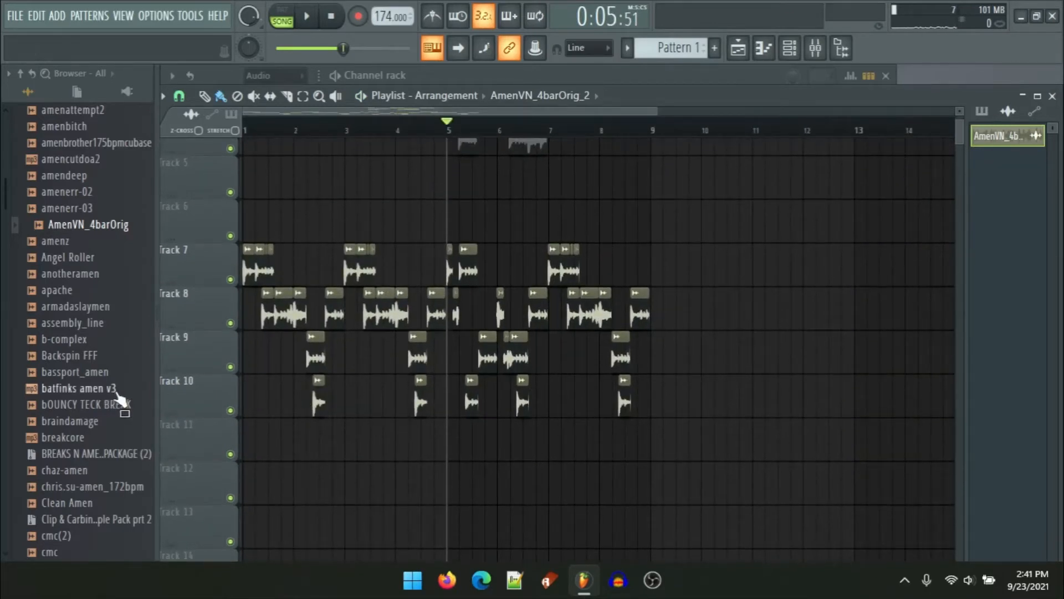
scroll(118, 395, "down", 15)
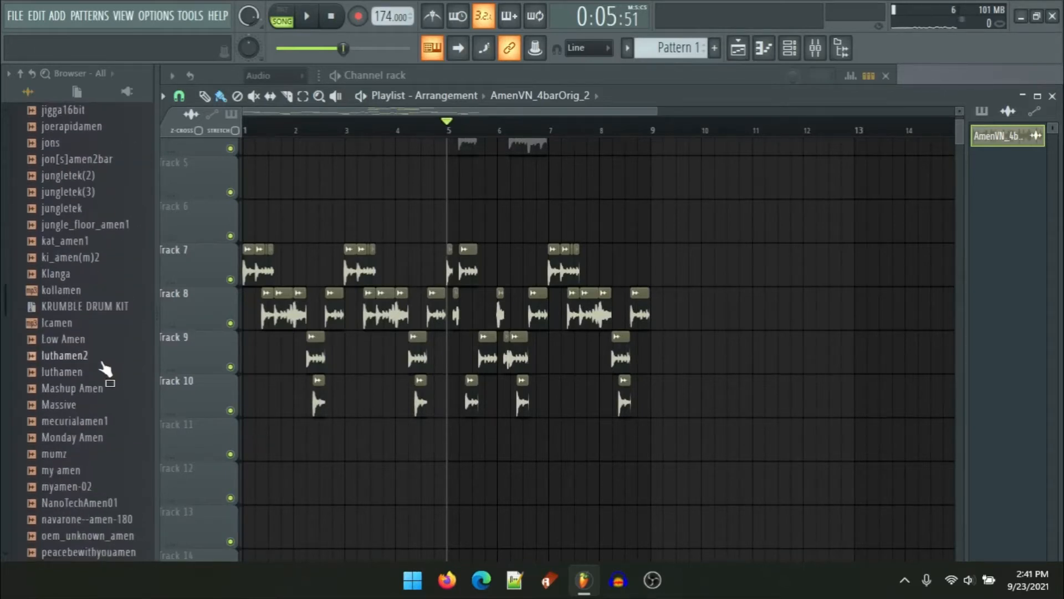
scroll(111, 363, "down", 8)
scroll(92, 377, "down", 8)
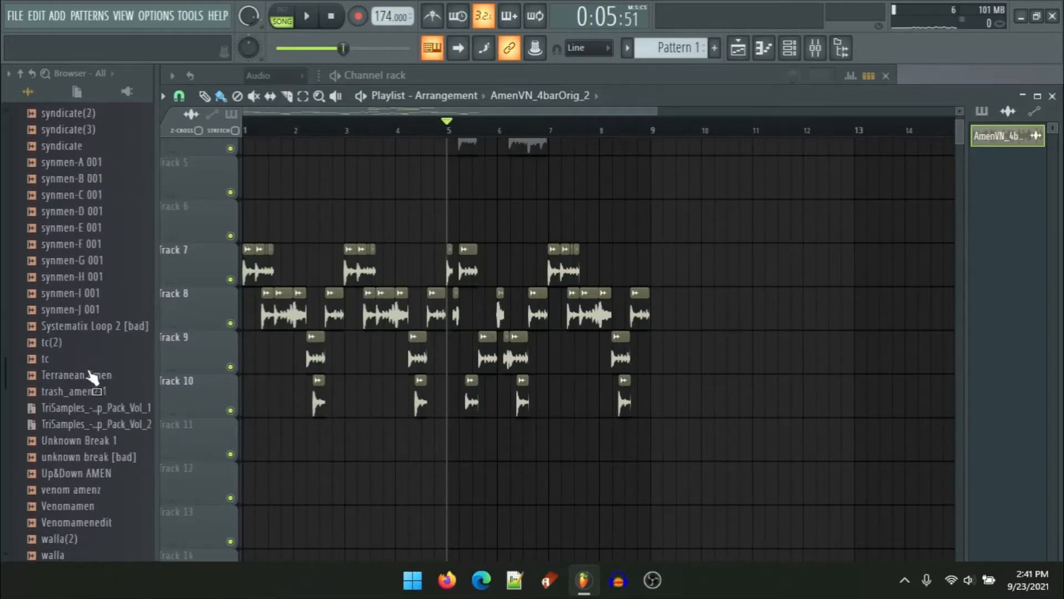
scroll(72, 255, "up", 20)
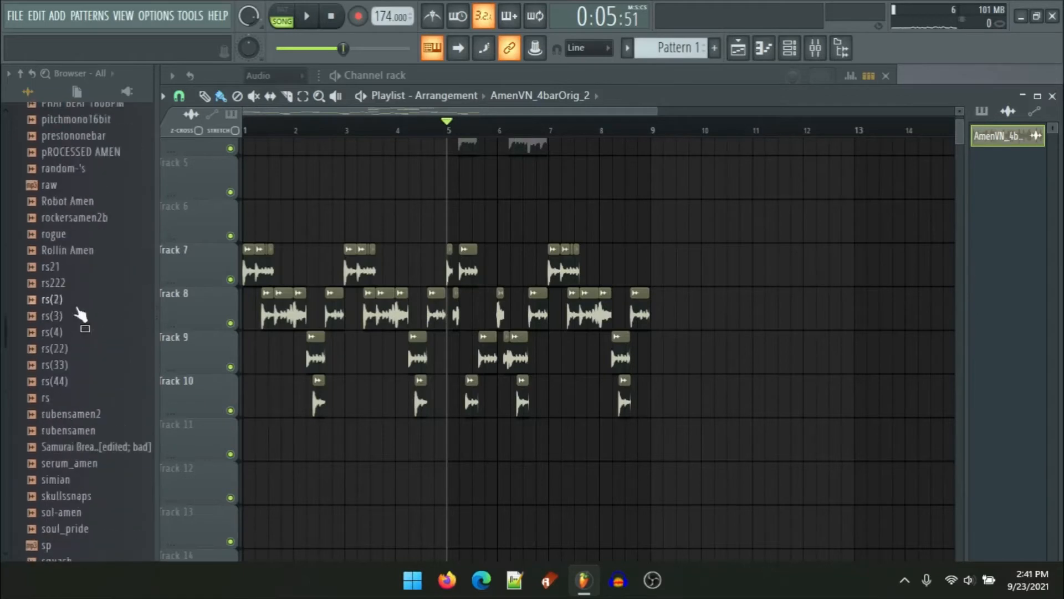
Step: Browse the Sliced audio folders and preview several Crisp Amenz break samples, then stop playback
scroll(64, 257, "up", 2)
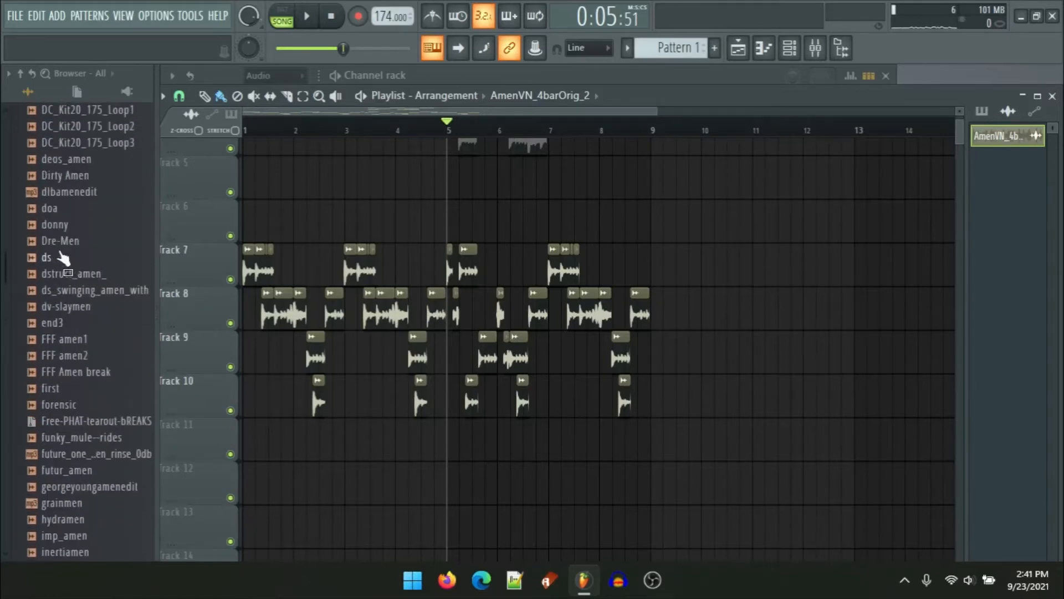
scroll(94, 300, "up", 20)
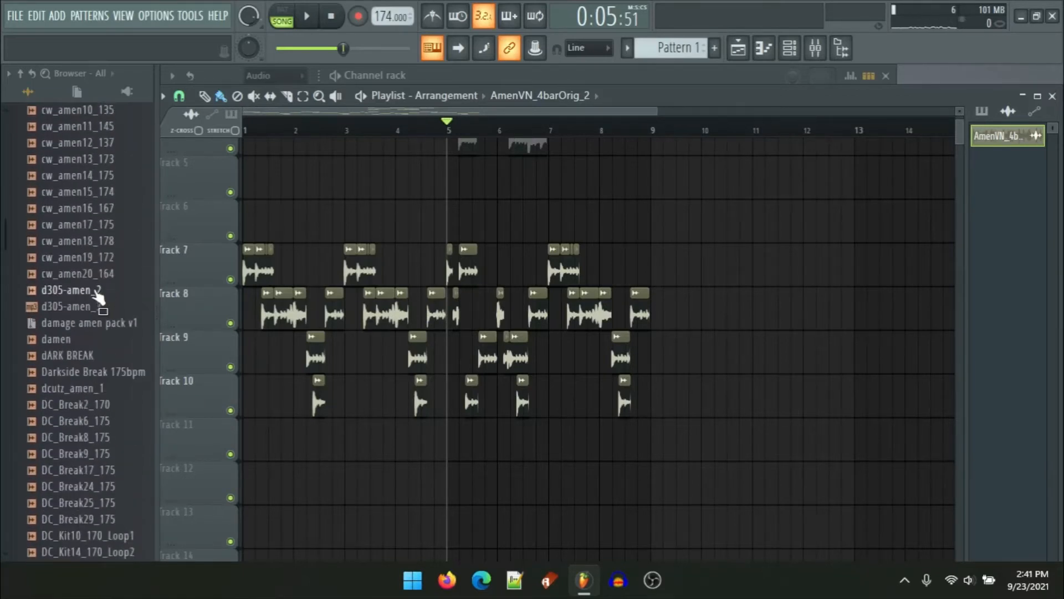
left_click(89, 298)
scroll(89, 303, "up", 18)
scroll(86, 306, "up", 20)
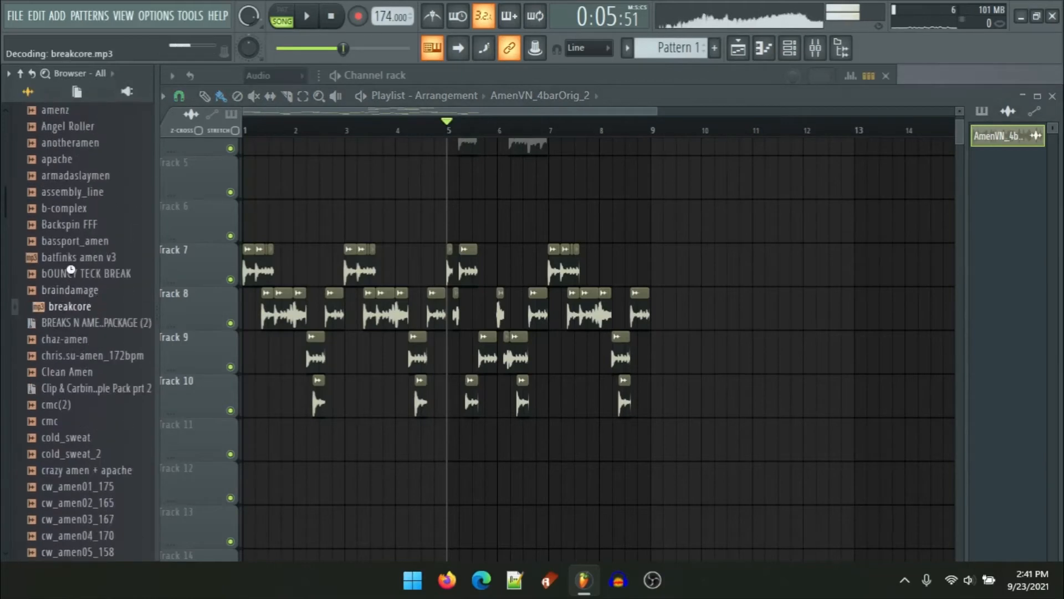
scroll(75, 309, "up", 2)
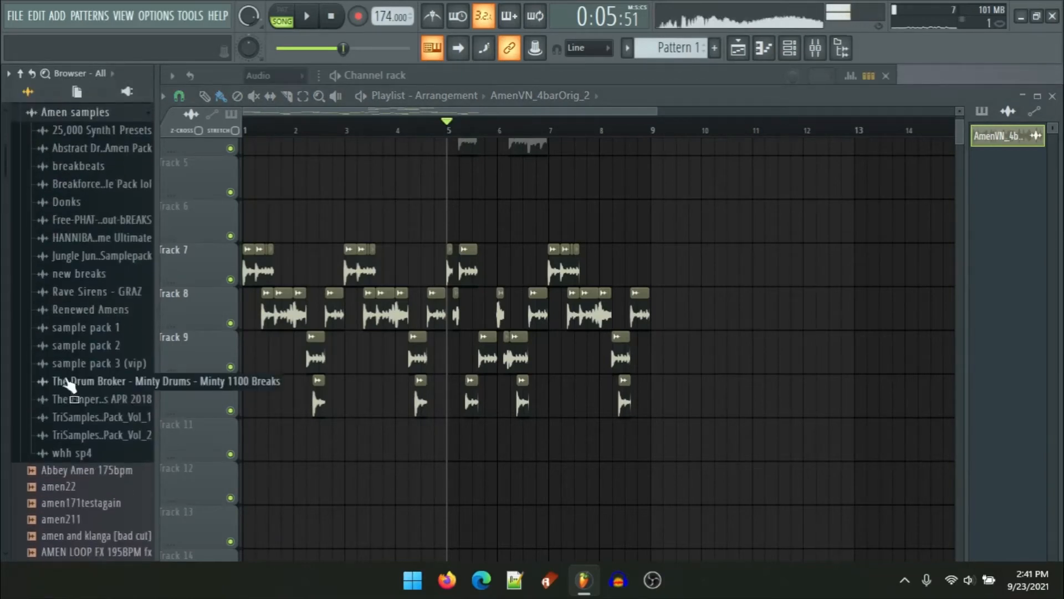
left_click(65, 124)
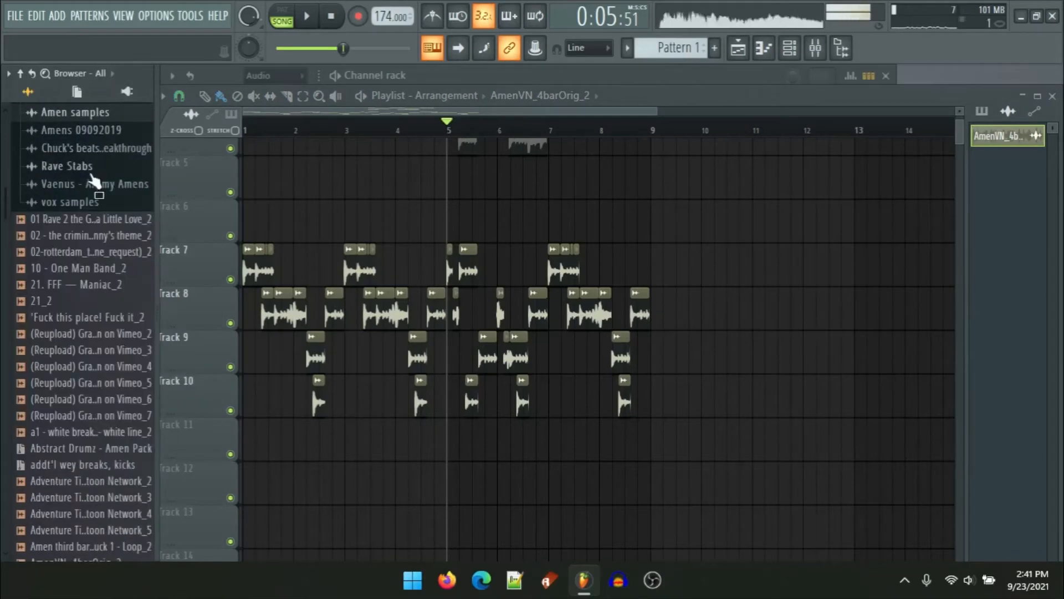
left_click(77, 130)
left_click(101, 167)
left_click(104, 183)
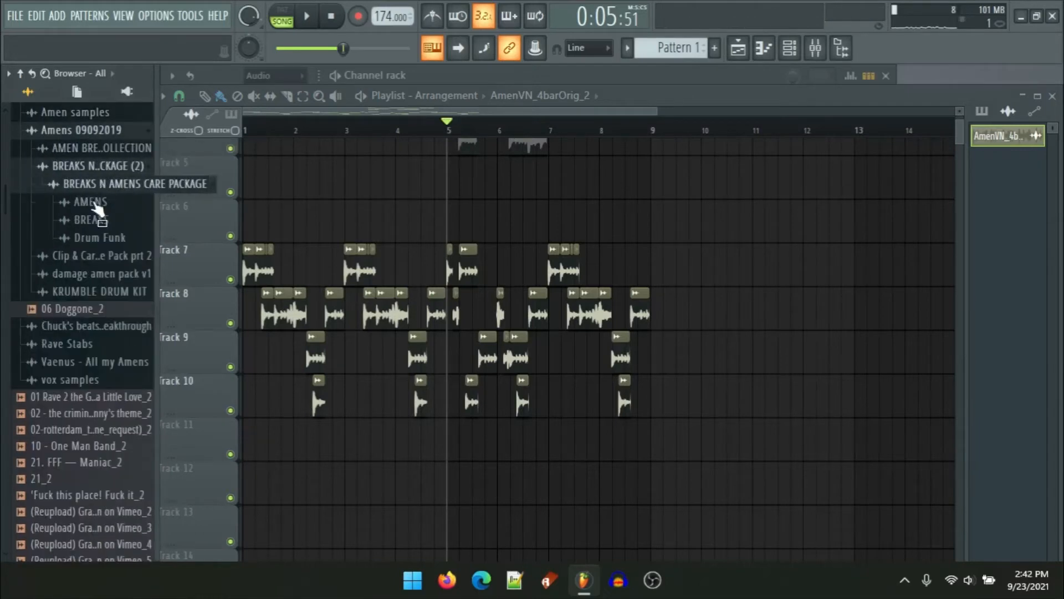
left_click(95, 202)
left_click(112, 252)
left_click(108, 311)
left_click(112, 275)
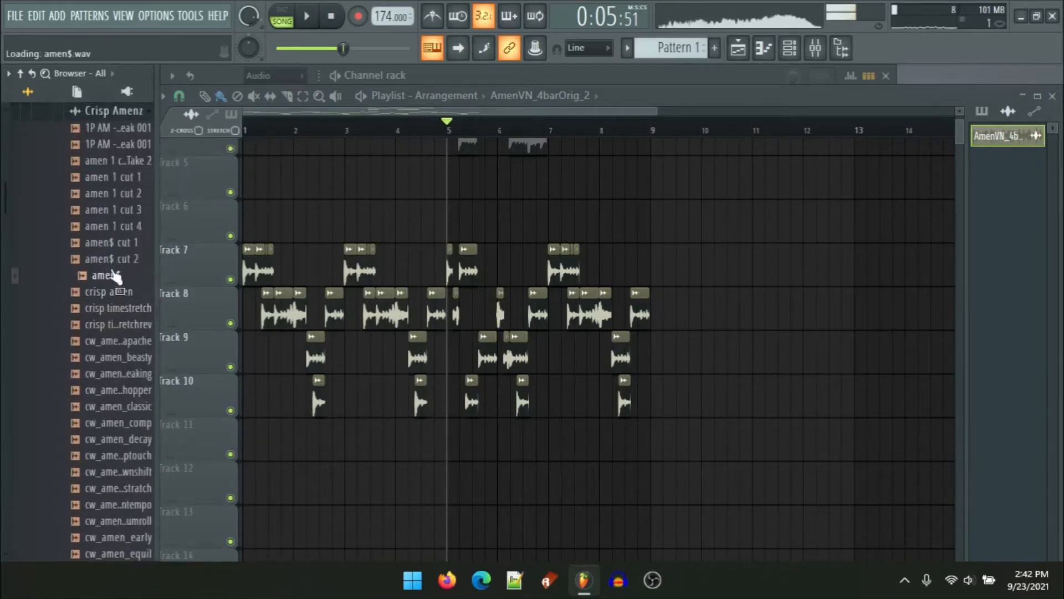
left_click(92, 199)
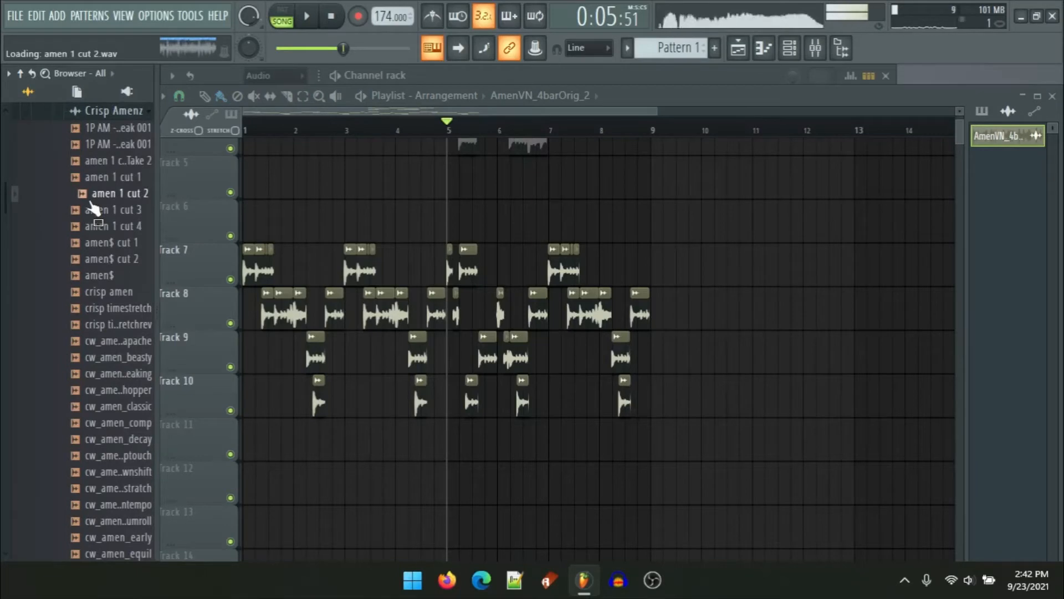
left_click(96, 177)
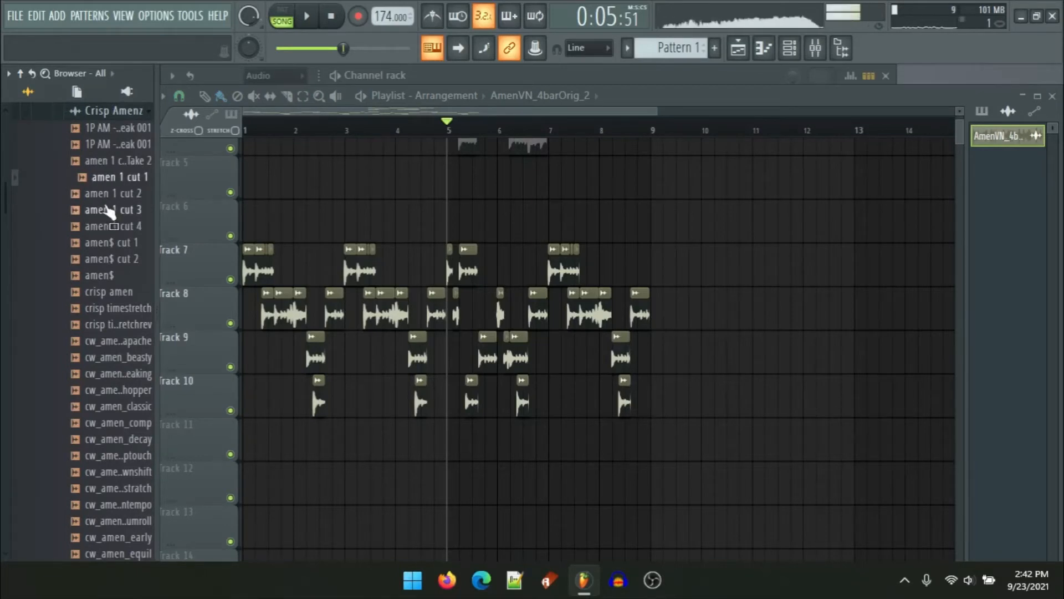
scroll(109, 210, "down", 10)
key("space")
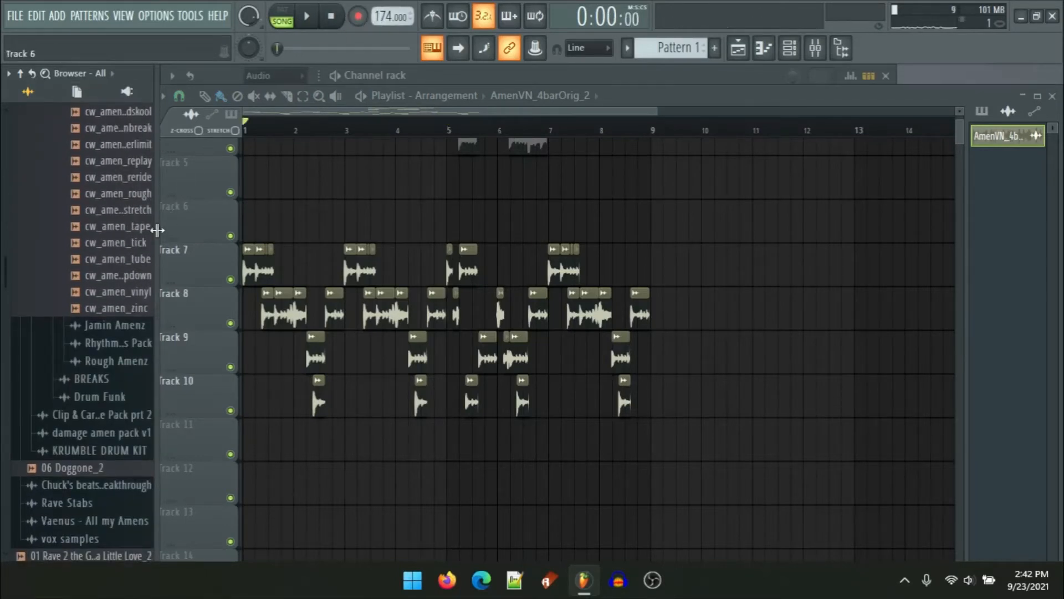
Step: Preview several cw_amen samples and Jamin Amenz samples in the browser
scroll(125, 269, "up", 2)
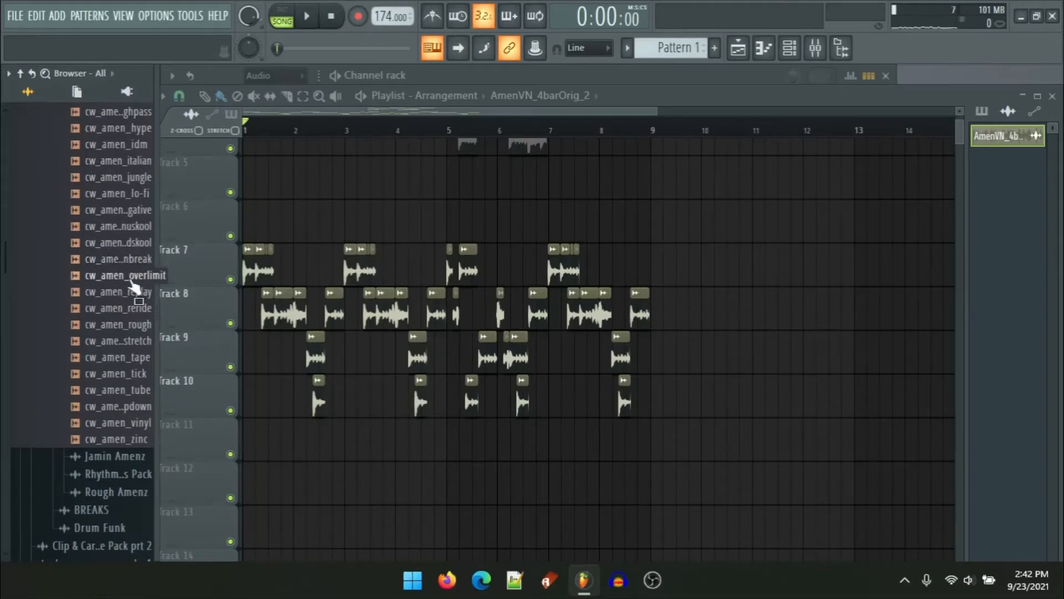
left_click(112, 277)
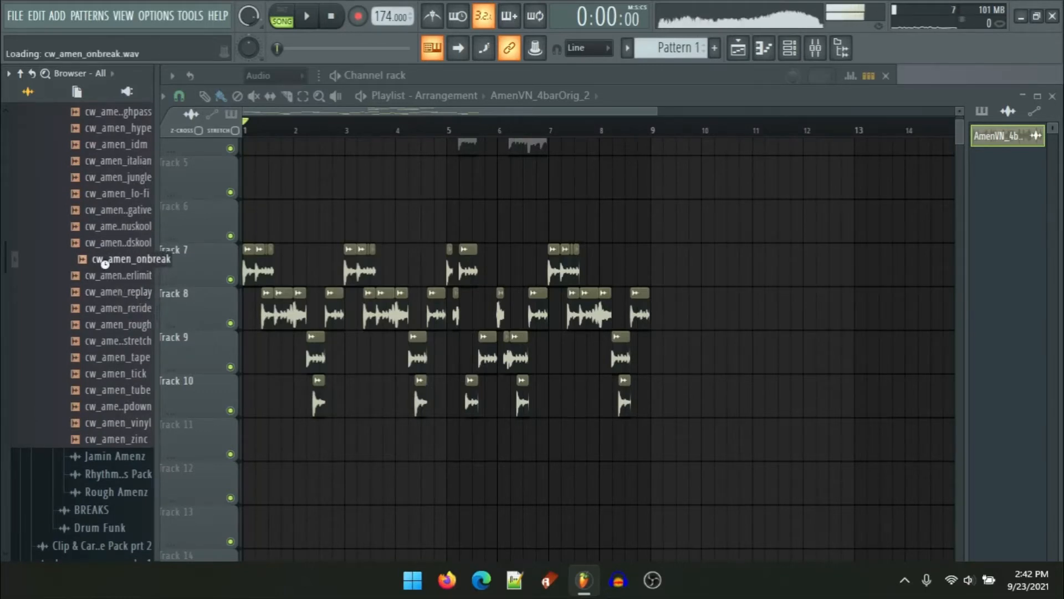
left_click(119, 242)
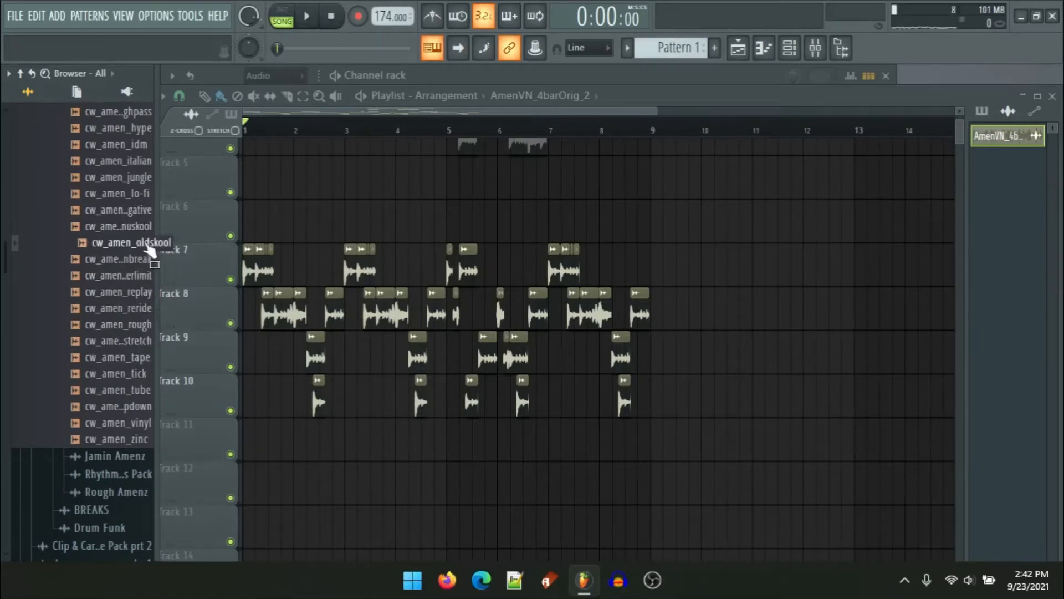
left_click(120, 309)
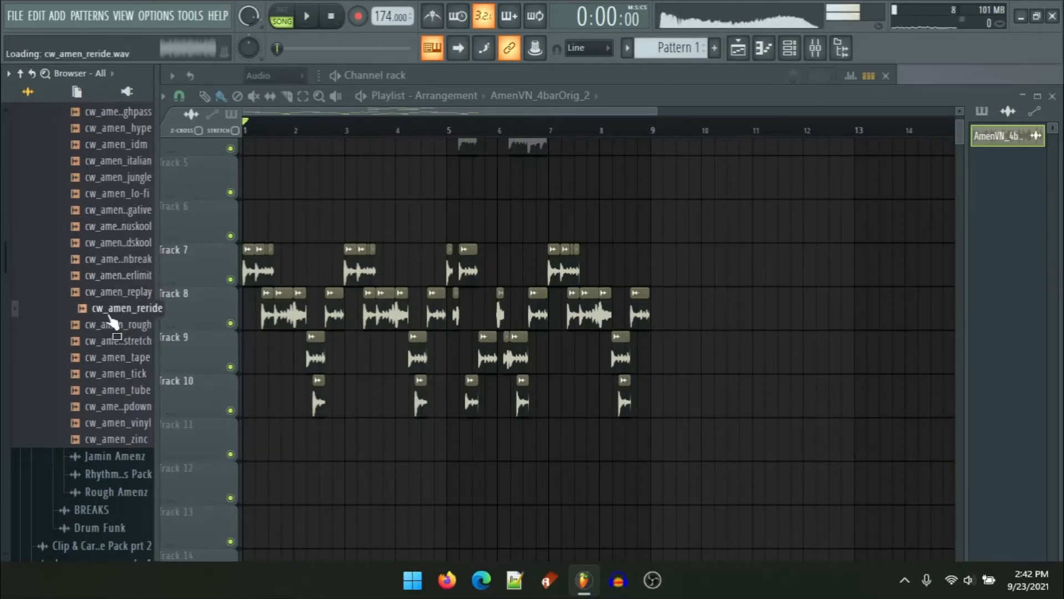
left_click(113, 375)
scroll(95, 391, "down", 3)
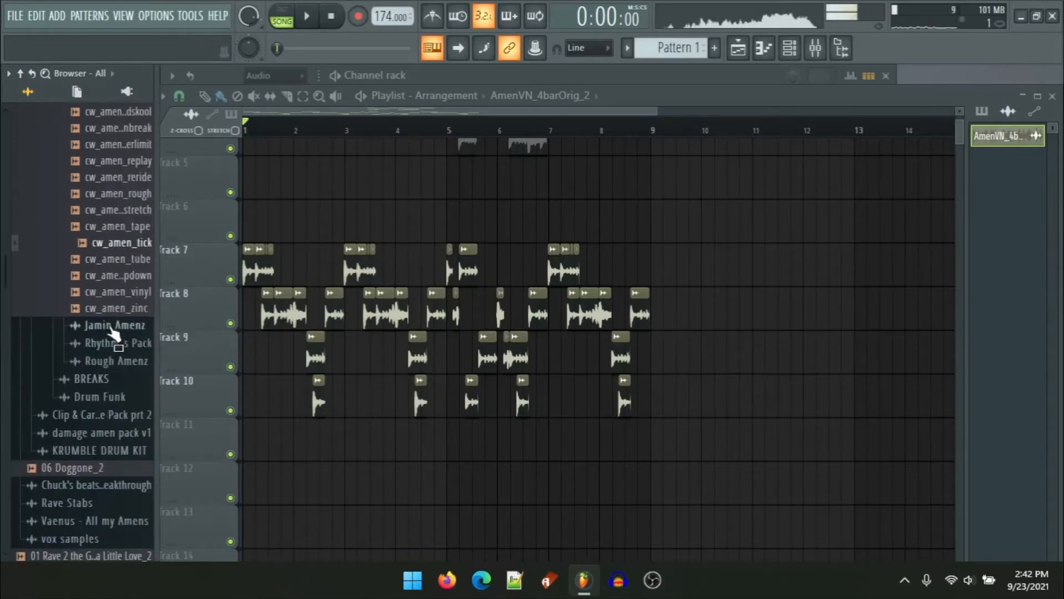
left_click(111, 330)
left_click(114, 359)
scroll(88, 388, "down", 5)
left_click(118, 177)
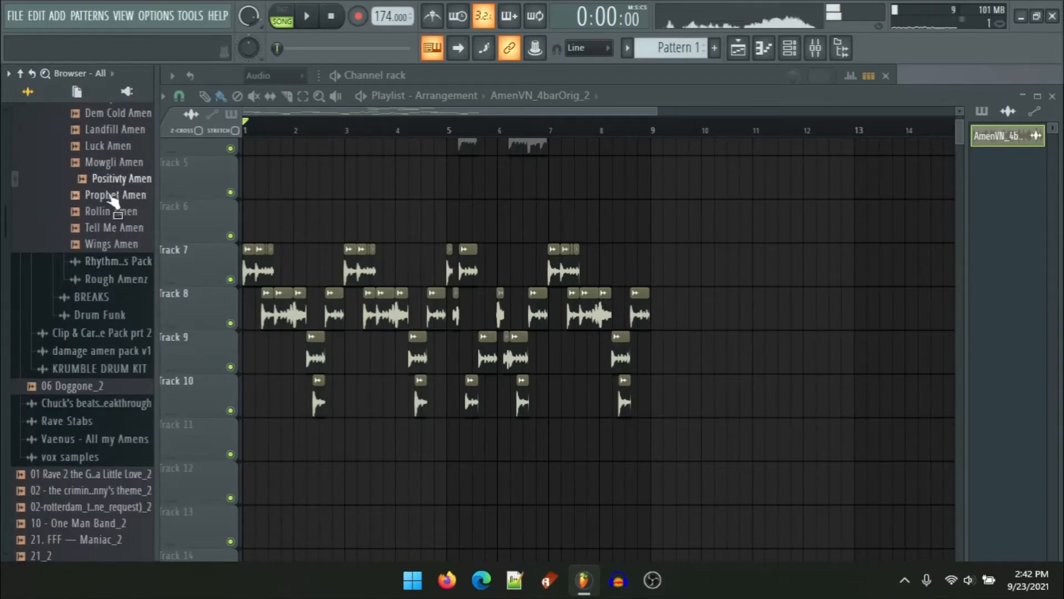
left_click(115, 194)
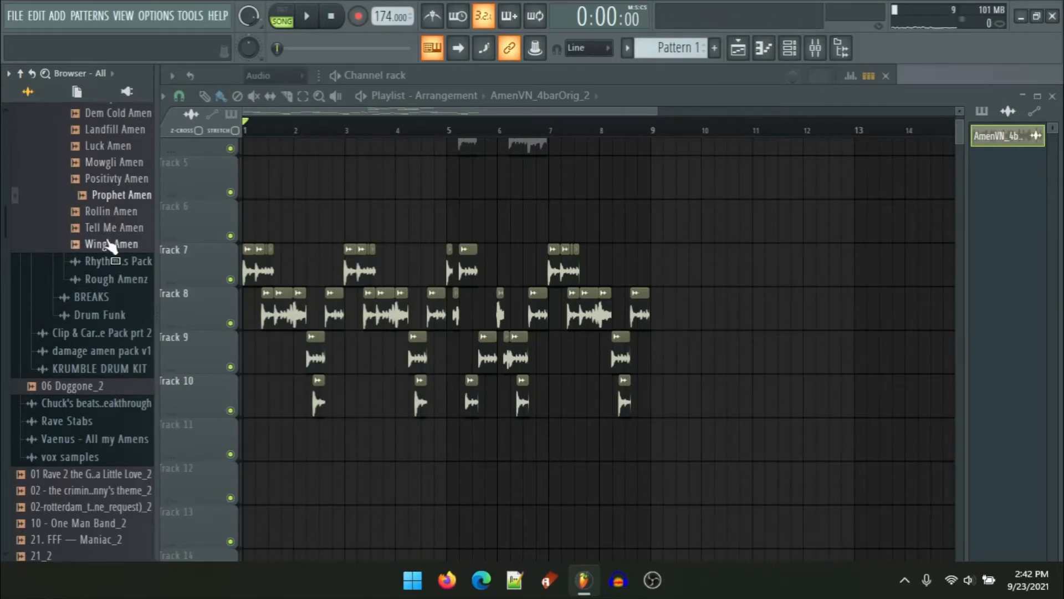
left_click(111, 245)
scroll(109, 246, "up", 7)
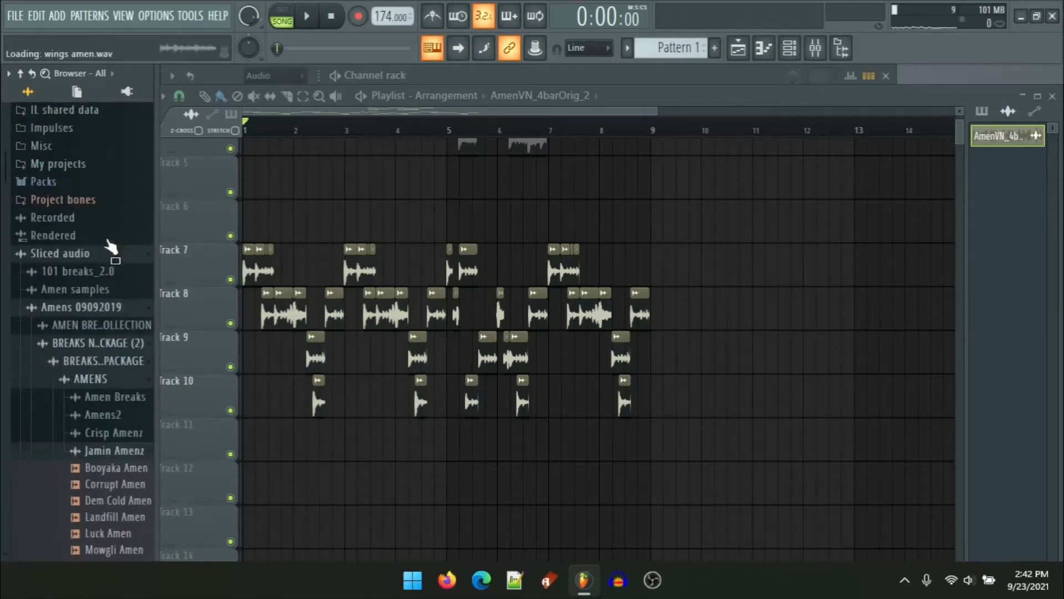
Step: Open the Breaks folders and preview several Roller Breaks and other break samples
left_click(95, 387)
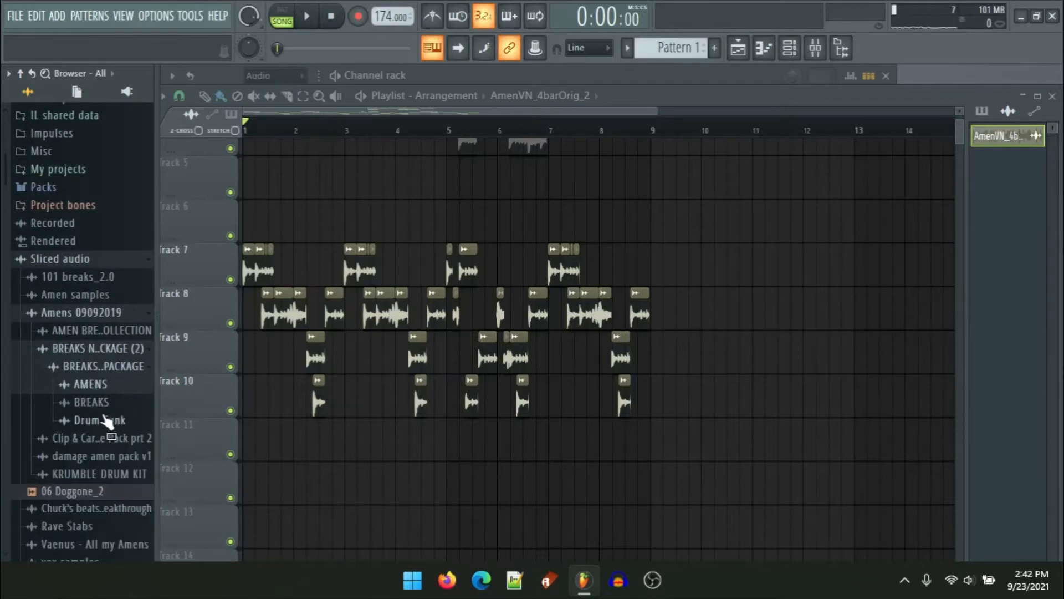
left_click(103, 409)
left_click(118, 422)
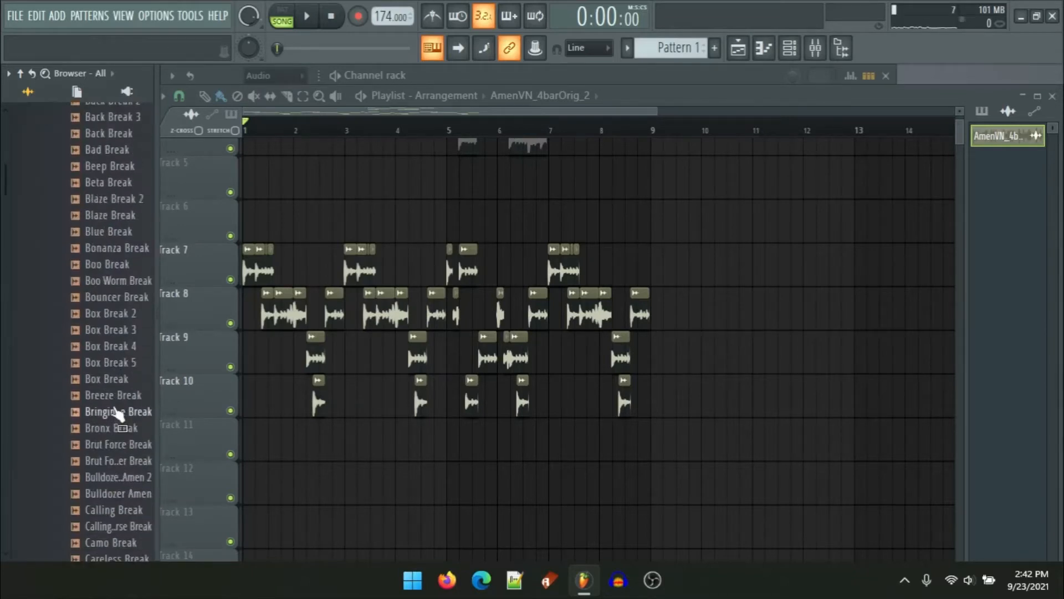
scroll(116, 282, "down", 20)
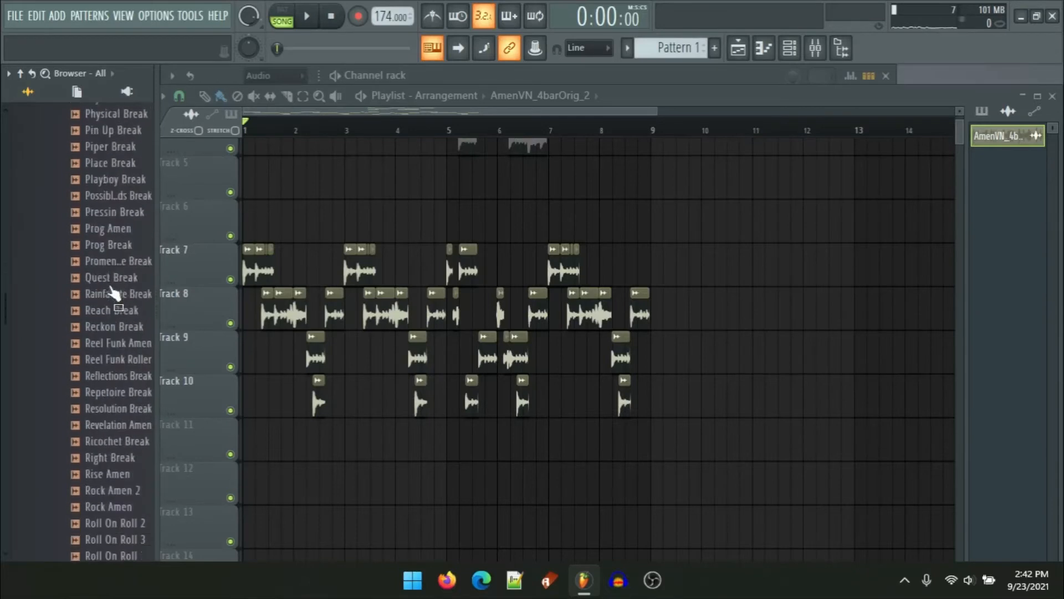
scroll(109, 286, "down", 10)
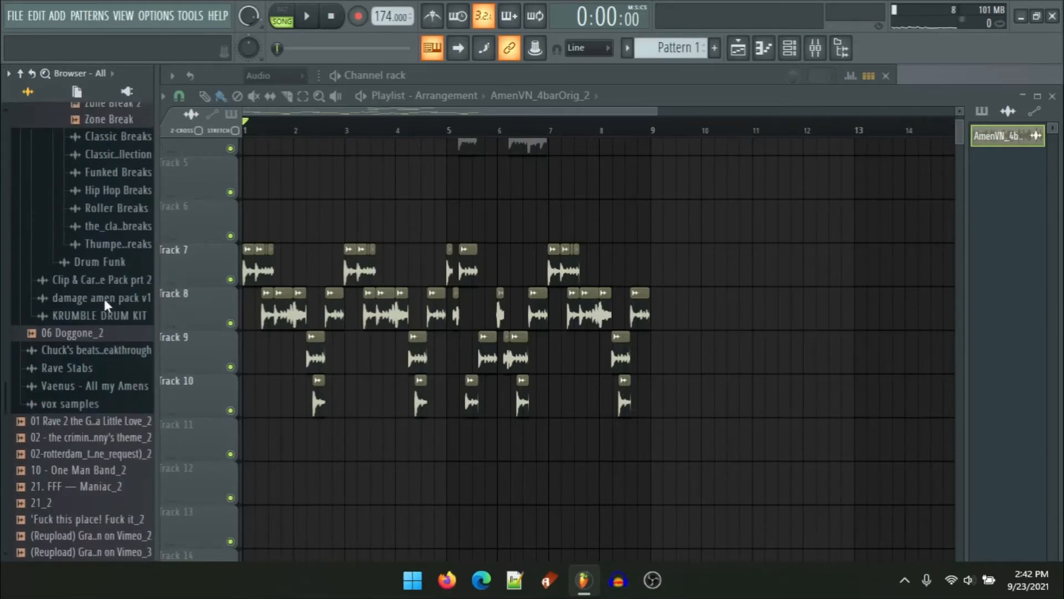
left_click(95, 214)
left_click(100, 253)
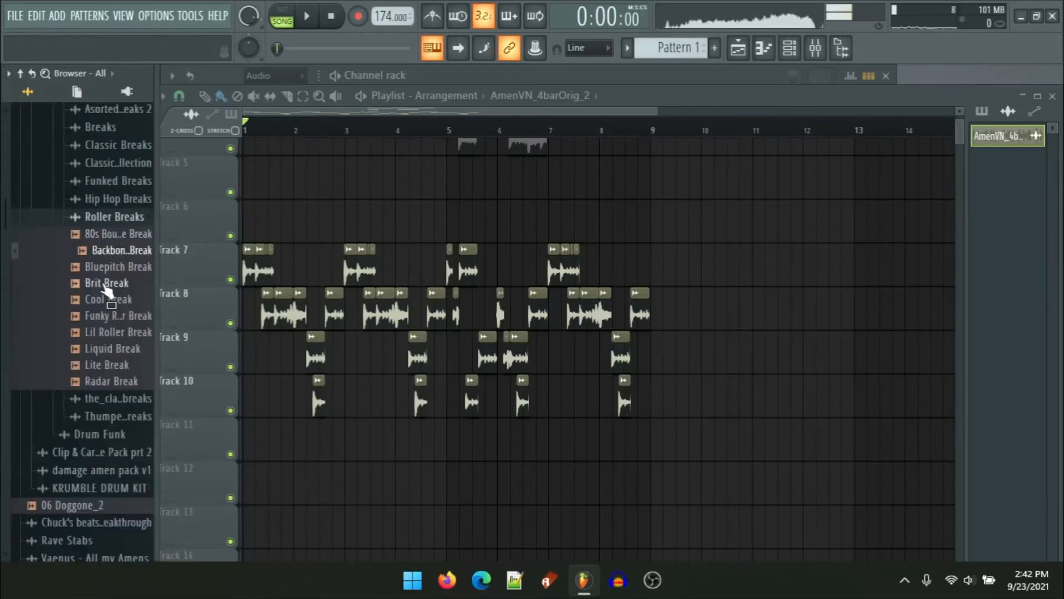
left_click(105, 284)
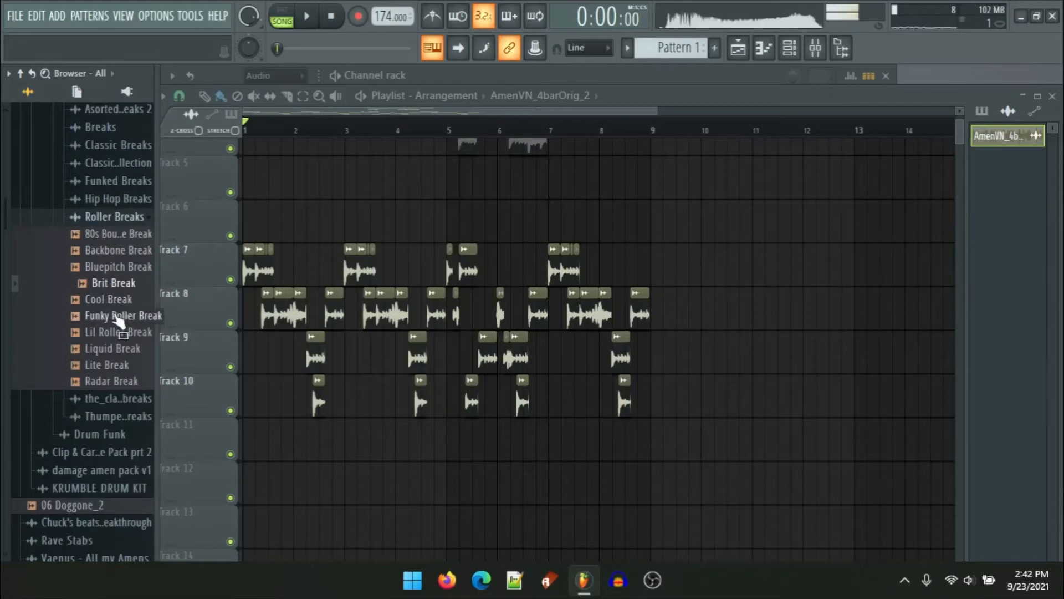
left_click(118, 317)
left_click(117, 348)
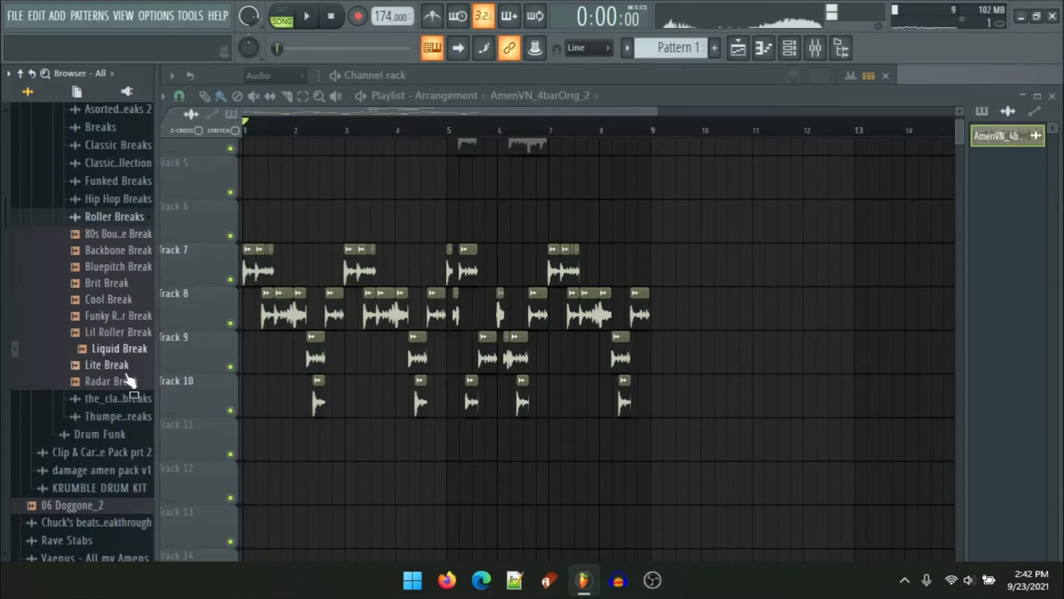
left_click(129, 380)
left_click(131, 399)
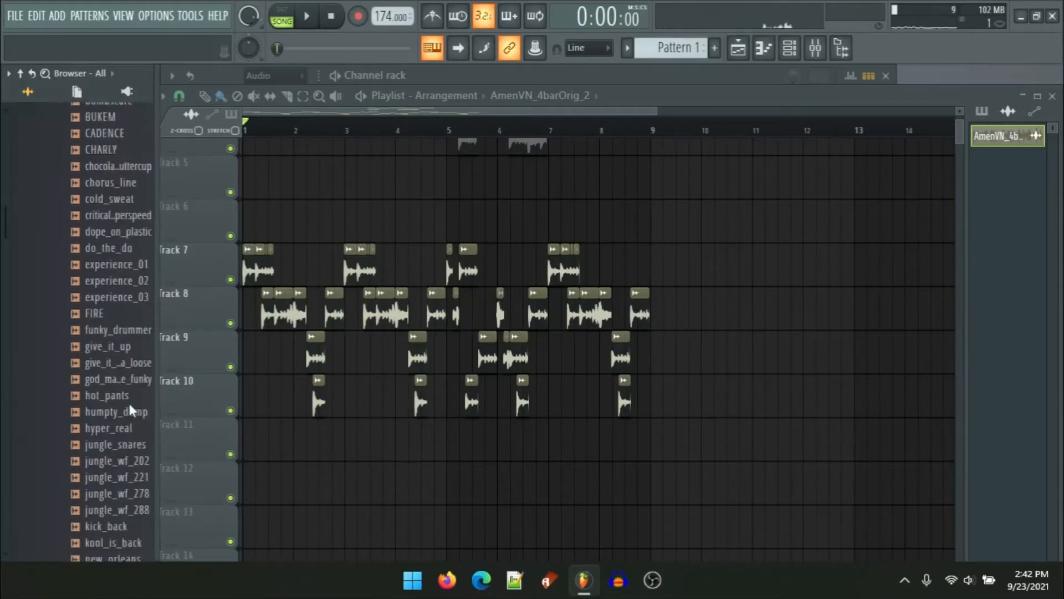
left_click(122, 275)
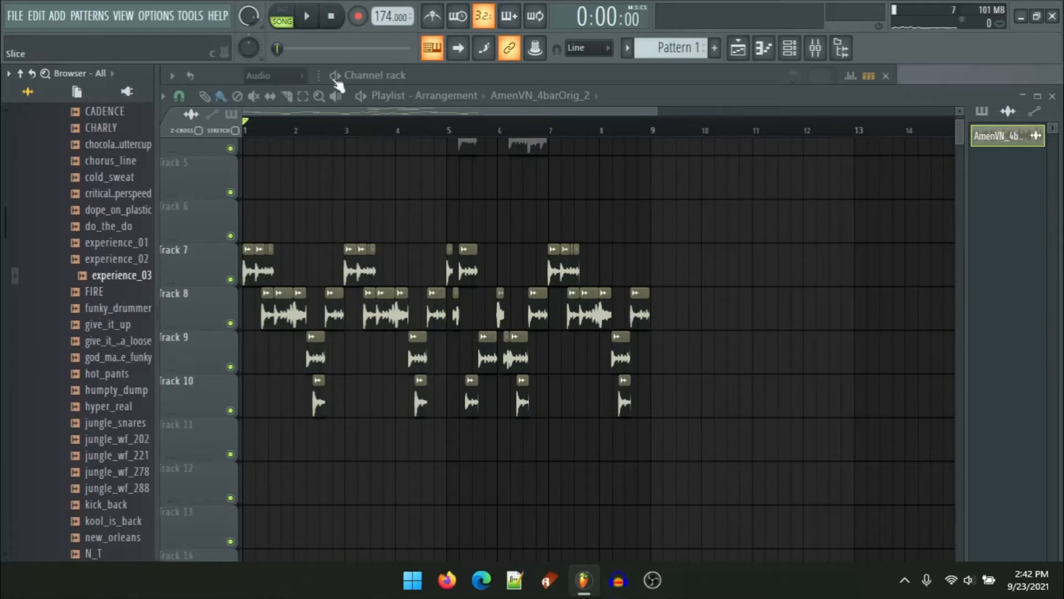
Step: Select the time range from bar 1 to about bar 9 and play the arrangement, then stop
left_click_drag(361, 130, 245, 132)
left_click_drag(329, 133, 255, 157)
left_click_drag(335, 143, 641, 158)
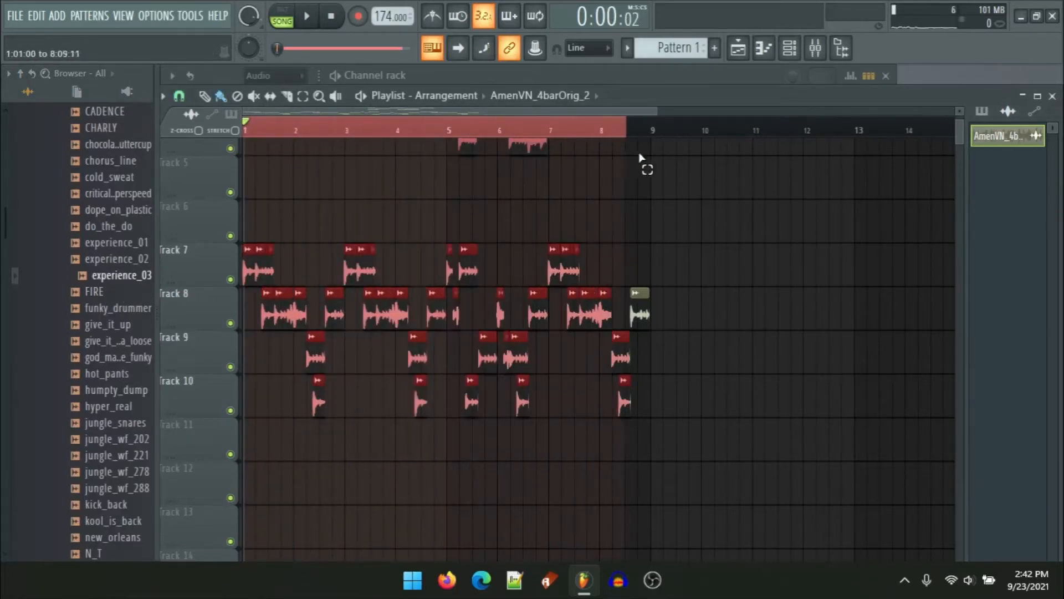
key("space")
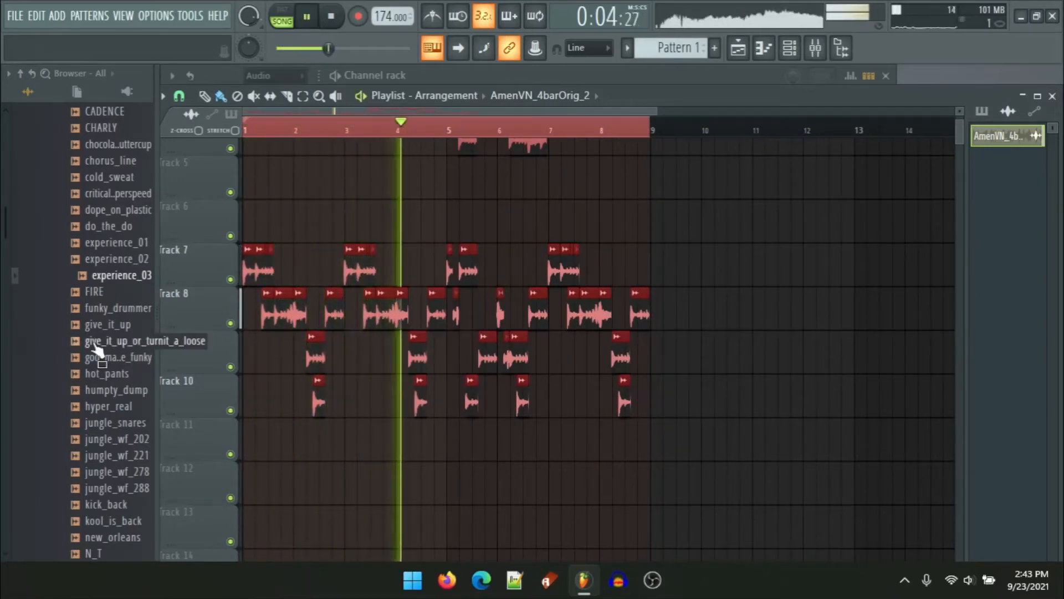
key("space")
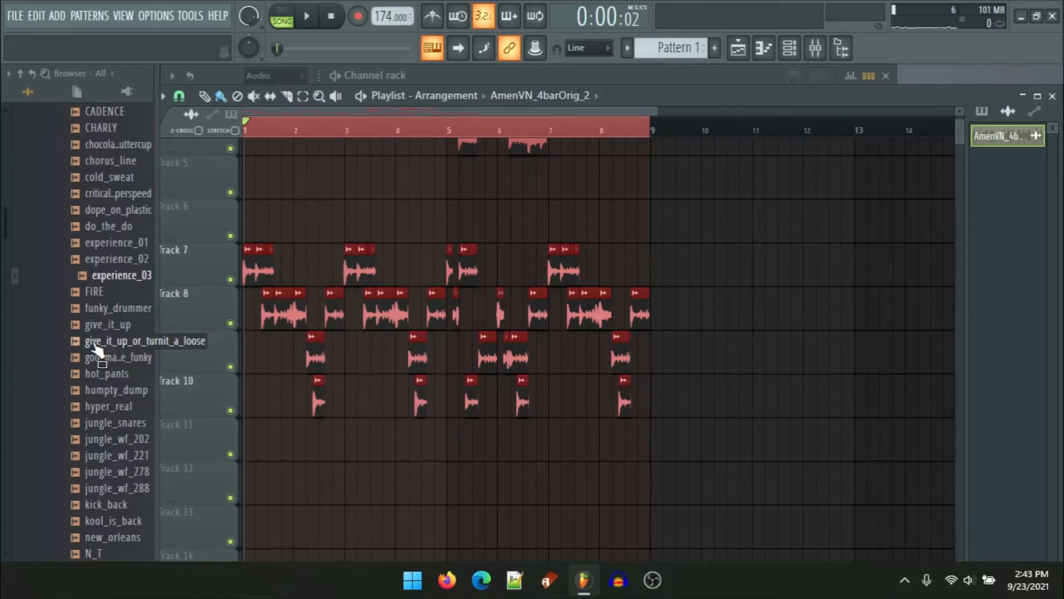
Step: Open the Vaenus - All my Amens folder and its All my Amens subfolder in the browser
scroll(95, 348, "up", 5)
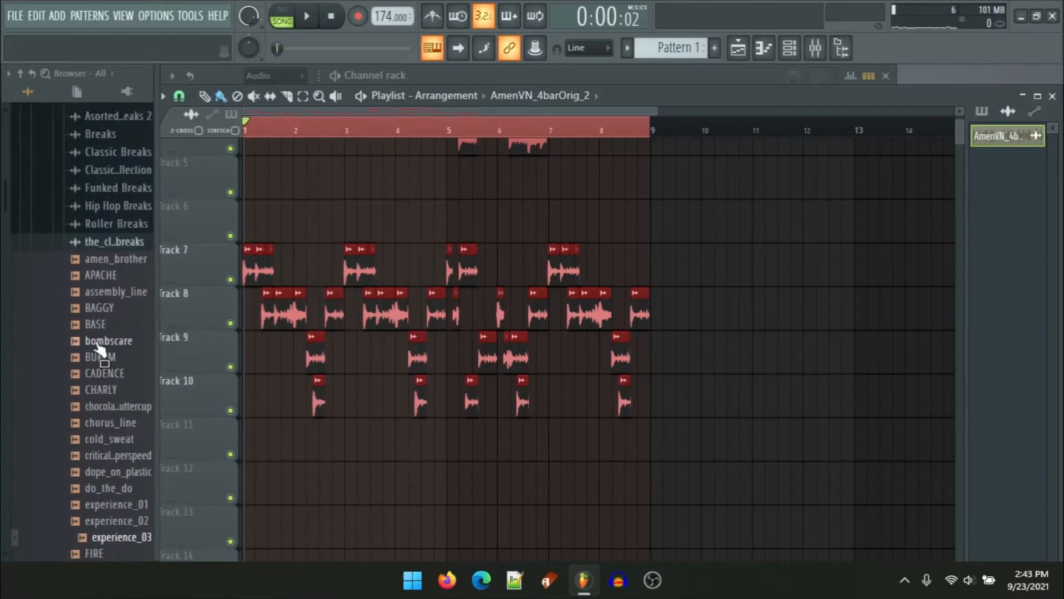
scroll(99, 348, "down", 15)
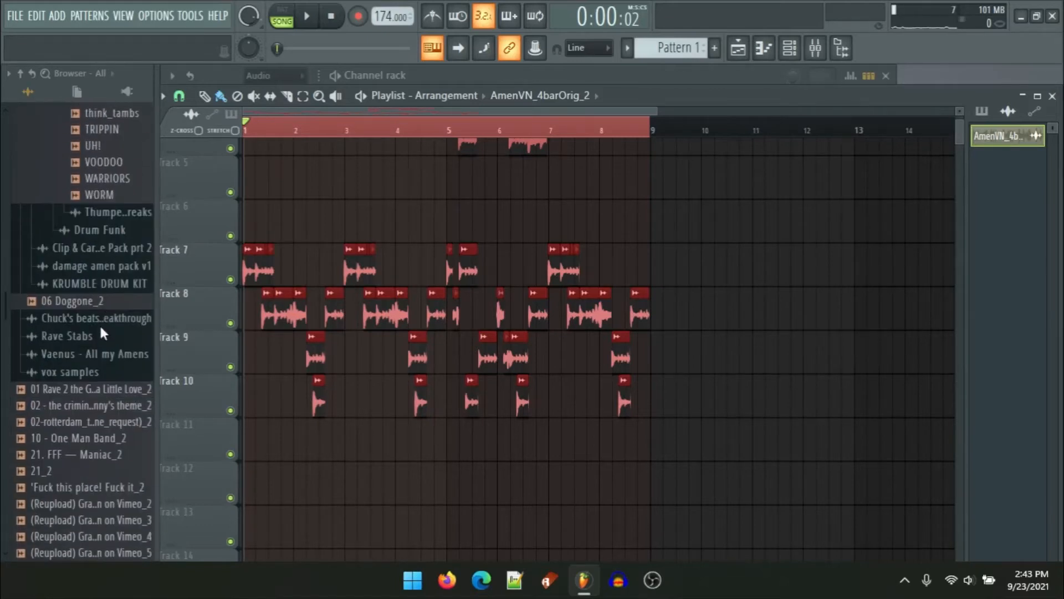
left_click(97, 353)
scroll(109, 321, "down", 5)
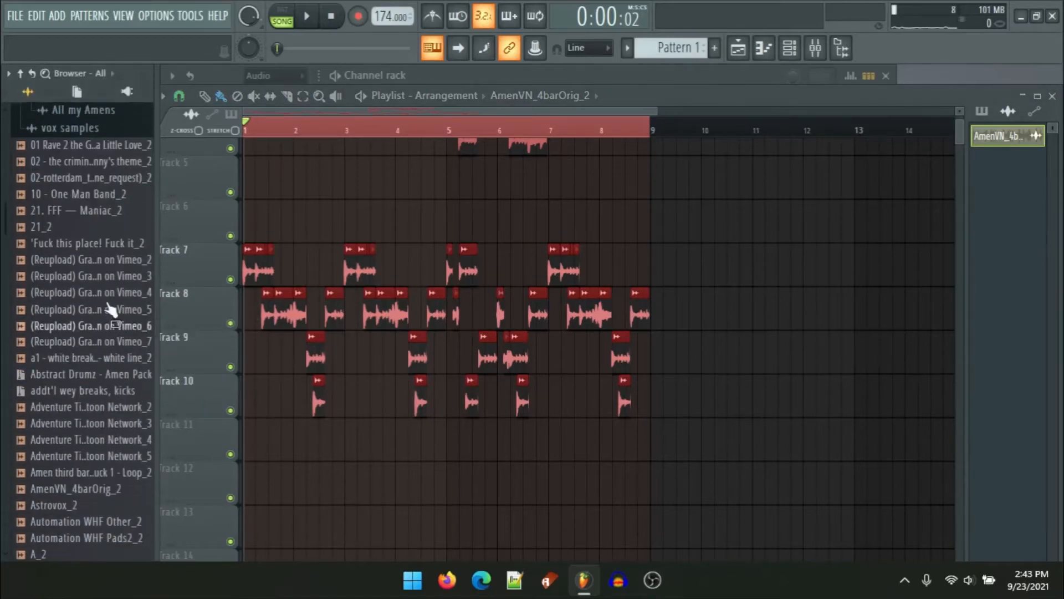
left_click(92, 131)
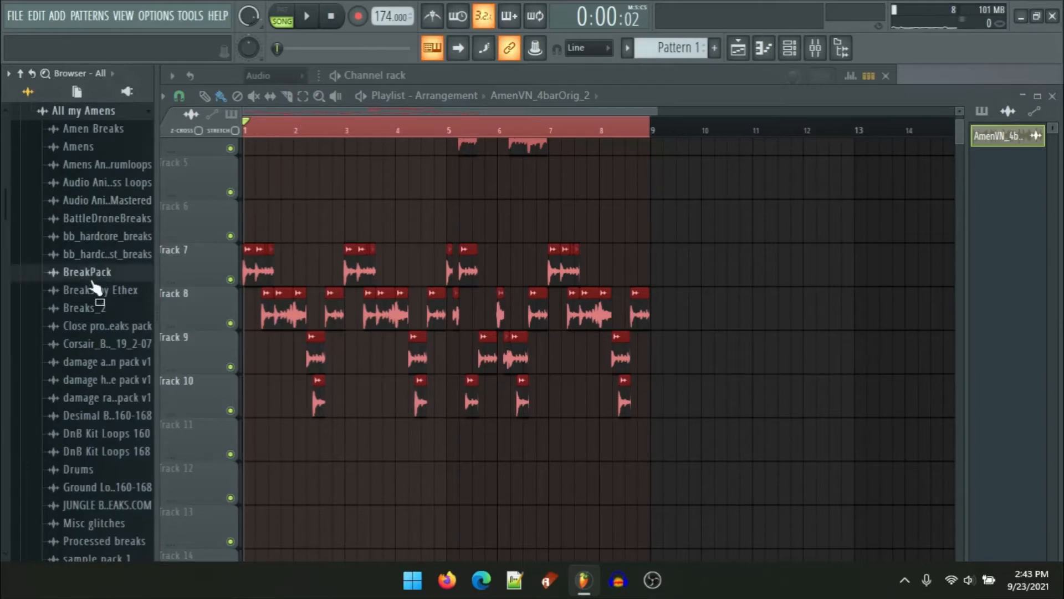
Step: Open the BreakPack folder and preview several breaks, including 168 - JUNGLIST STEP
left_click(87, 271)
left_click(98, 275)
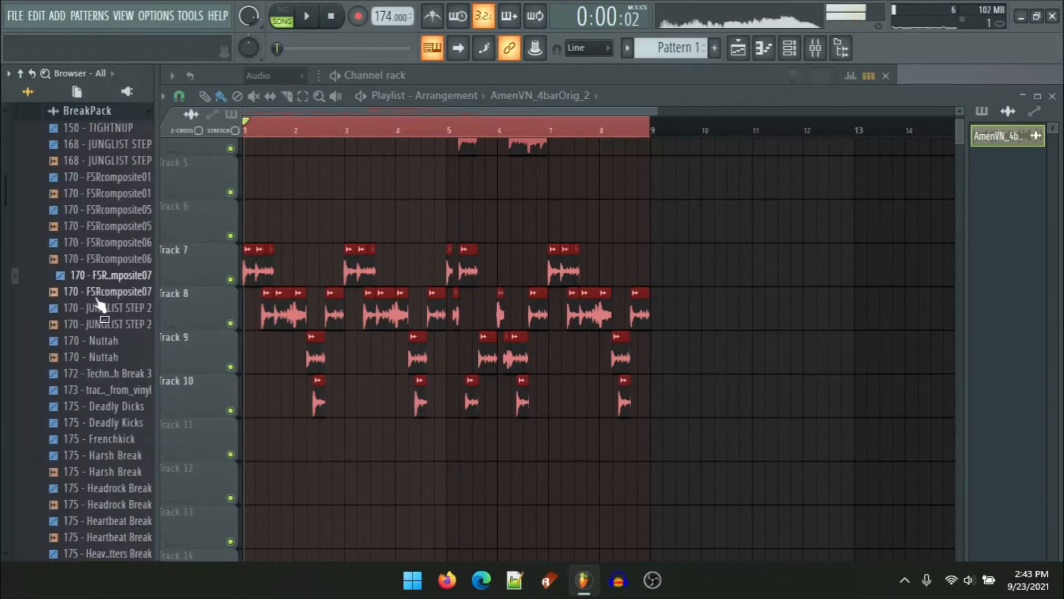
left_click(95, 309)
scroll(96, 322, "down", 3)
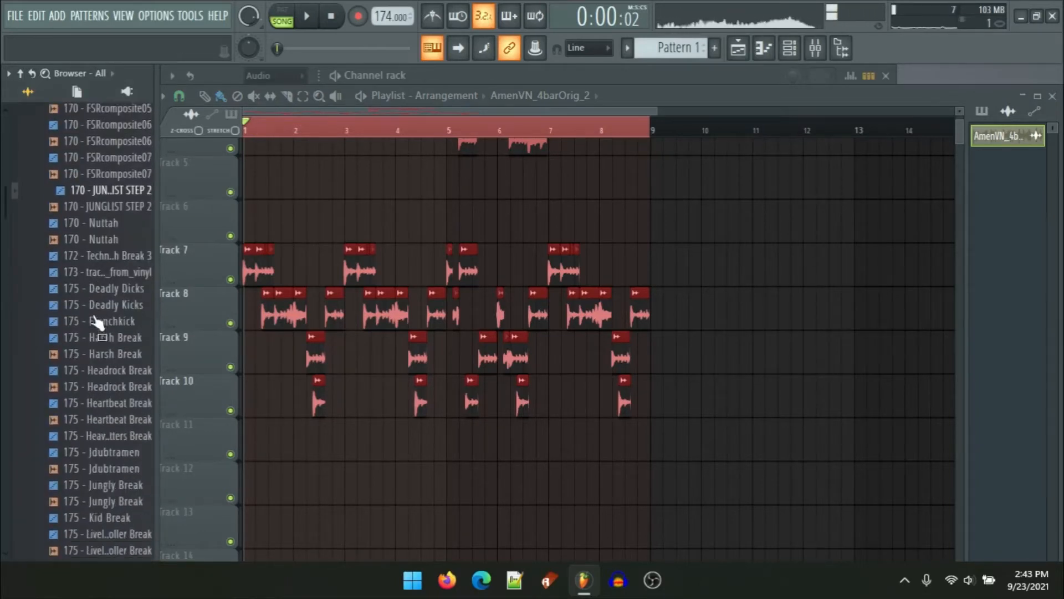
left_click(93, 293)
left_click(122, 162)
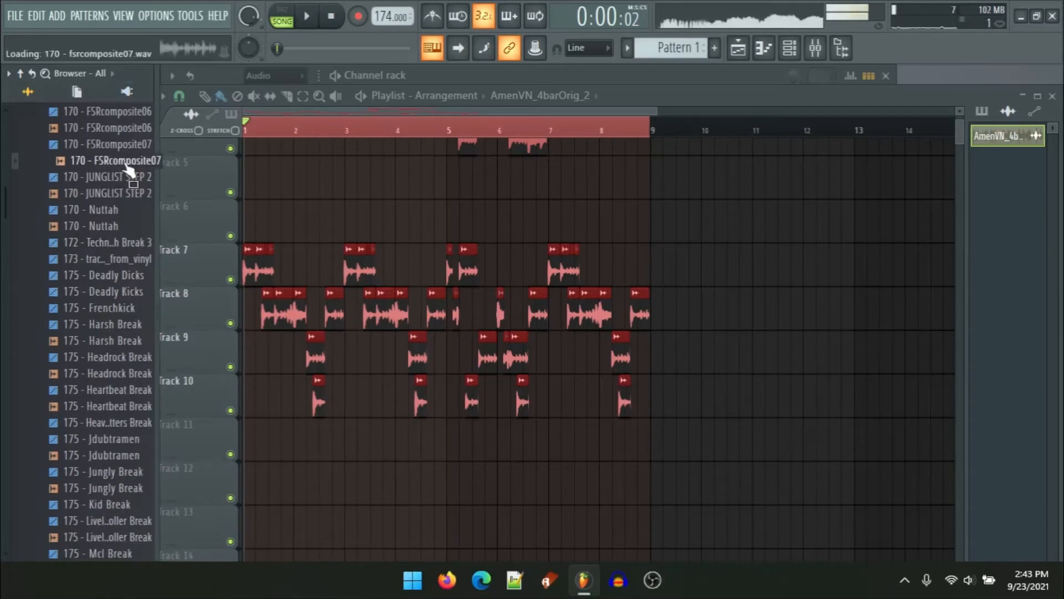
scroll(83, 313, "up", 5)
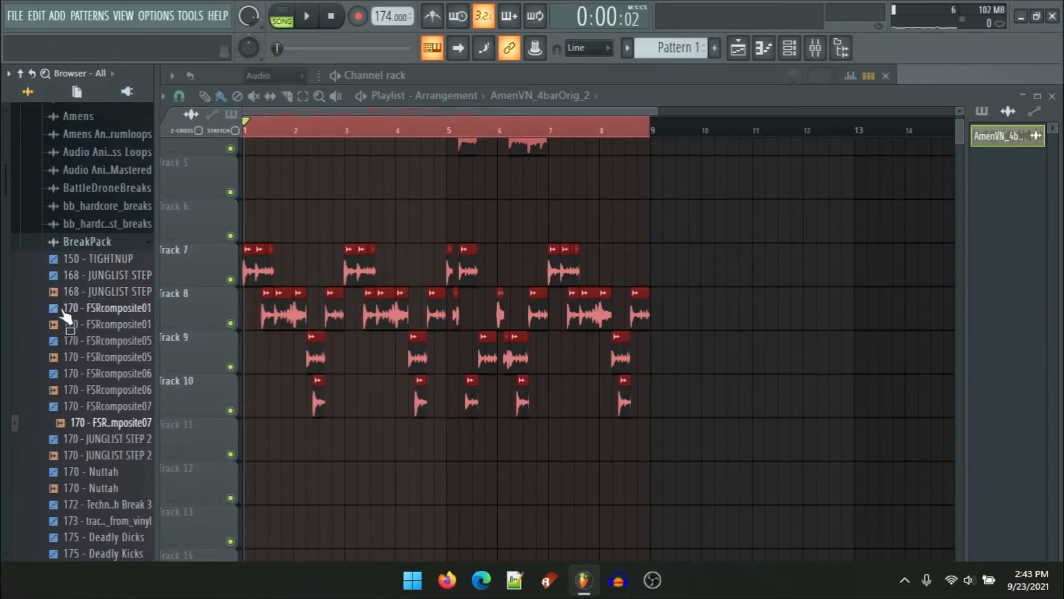
left_click(54, 294)
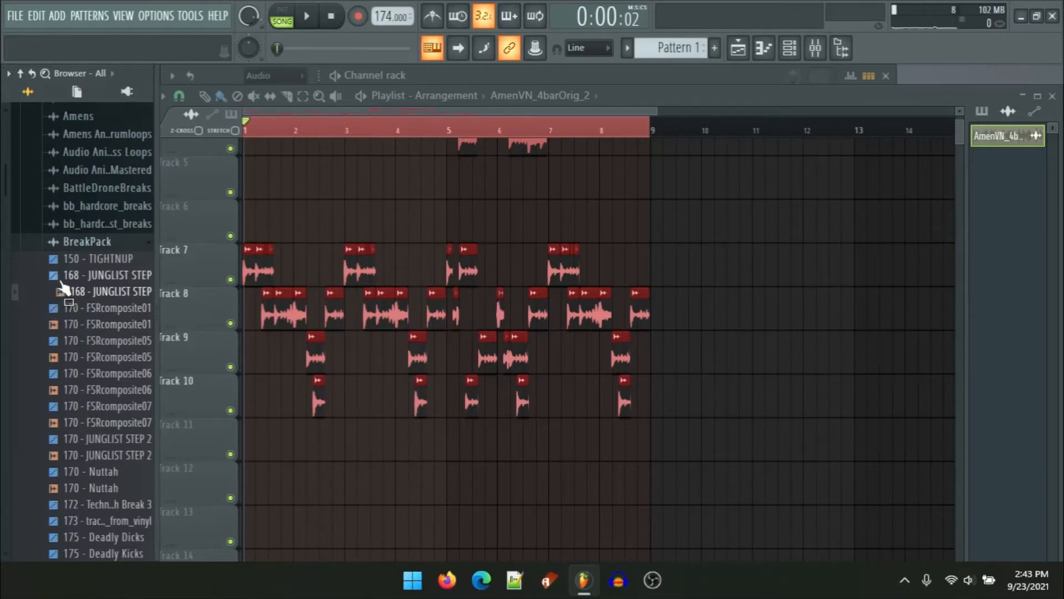
left_click(62, 277)
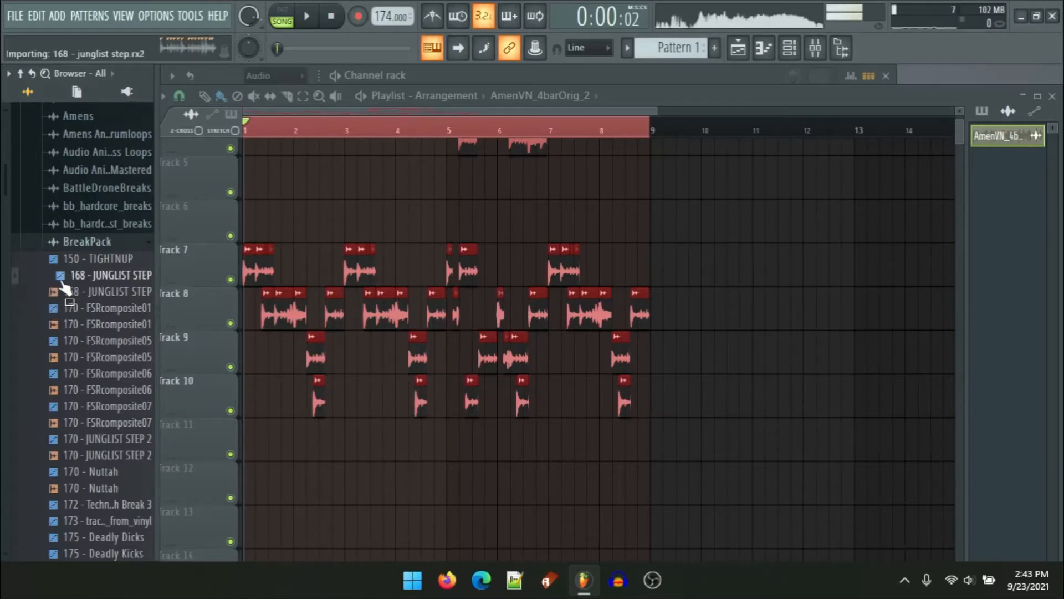
right_click(71, 290)
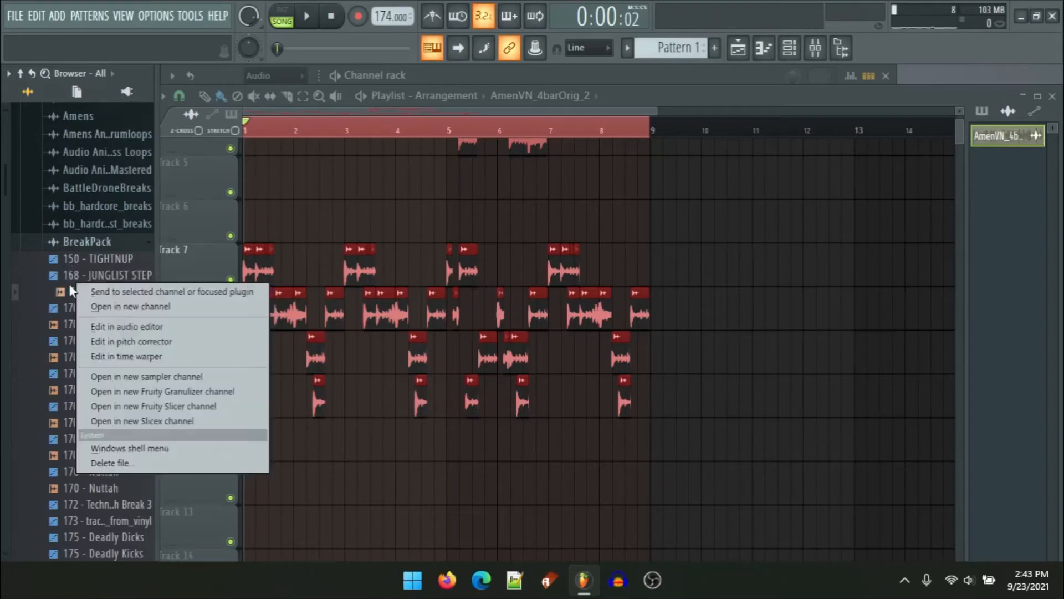
left_click(118, 330)
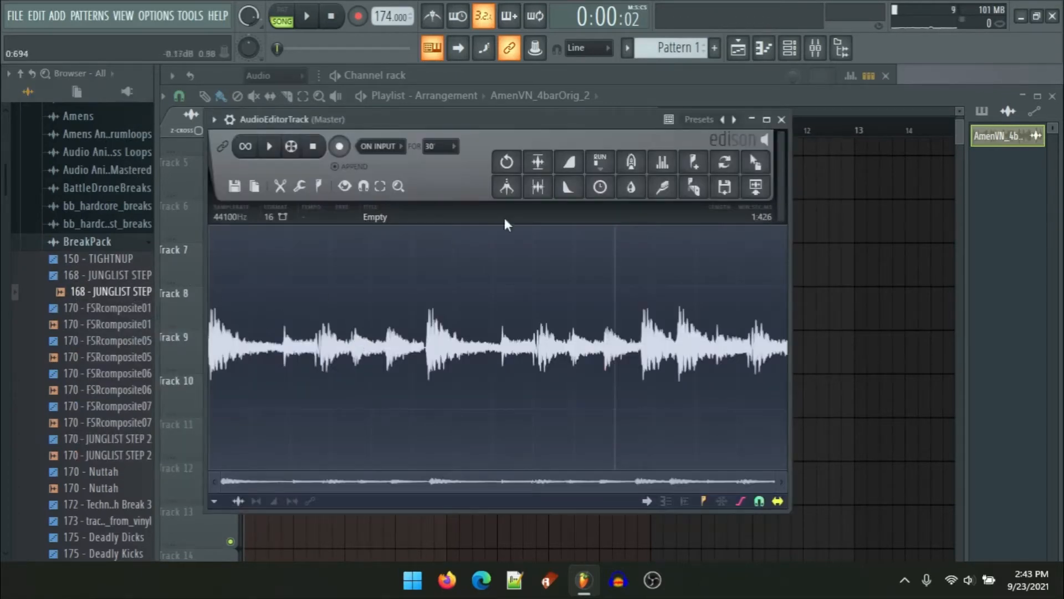
left_click(782, 119)
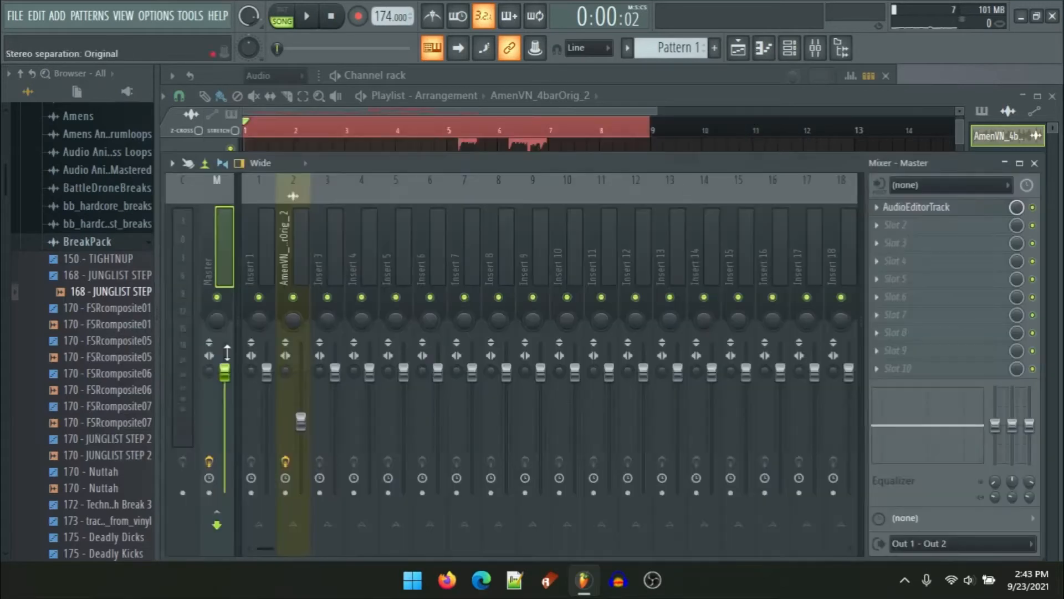
Step: Open the 168 - JUNGLIST STEP sample in the Edison audio editor
right_click(96, 302)
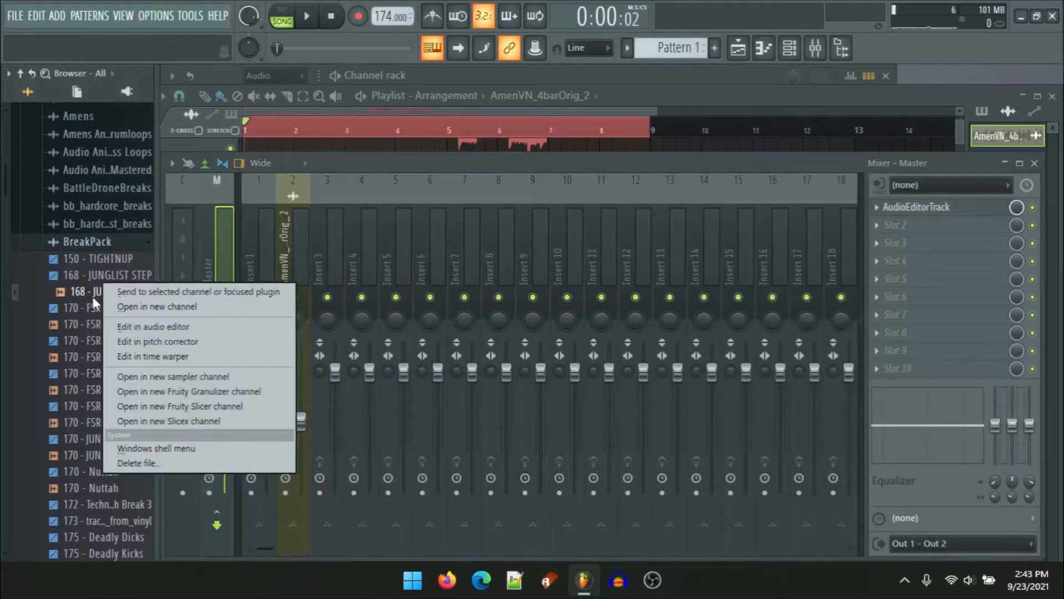
right_click(73, 283)
left_click(138, 311)
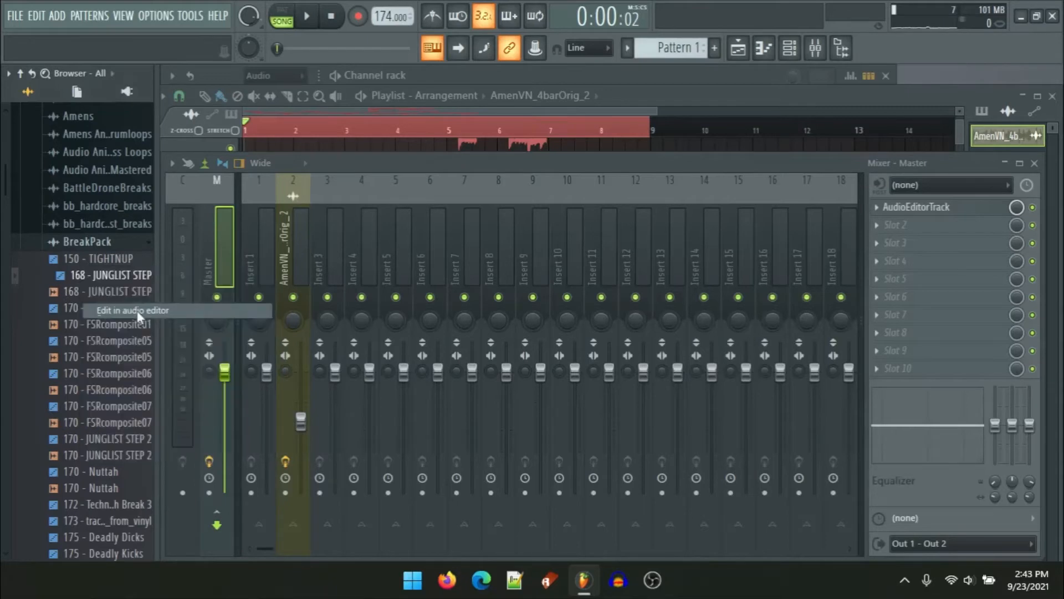
left_click(192, 317)
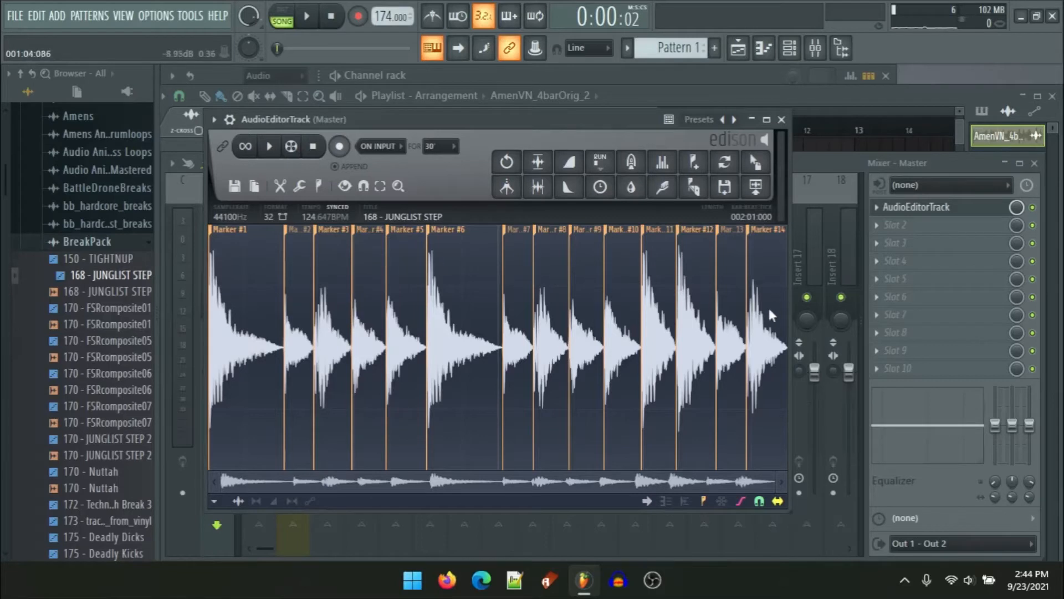
Step: Play the JUNGLIST STEP sample, accept its sample properties, and close the audio editor
left_click(270, 147)
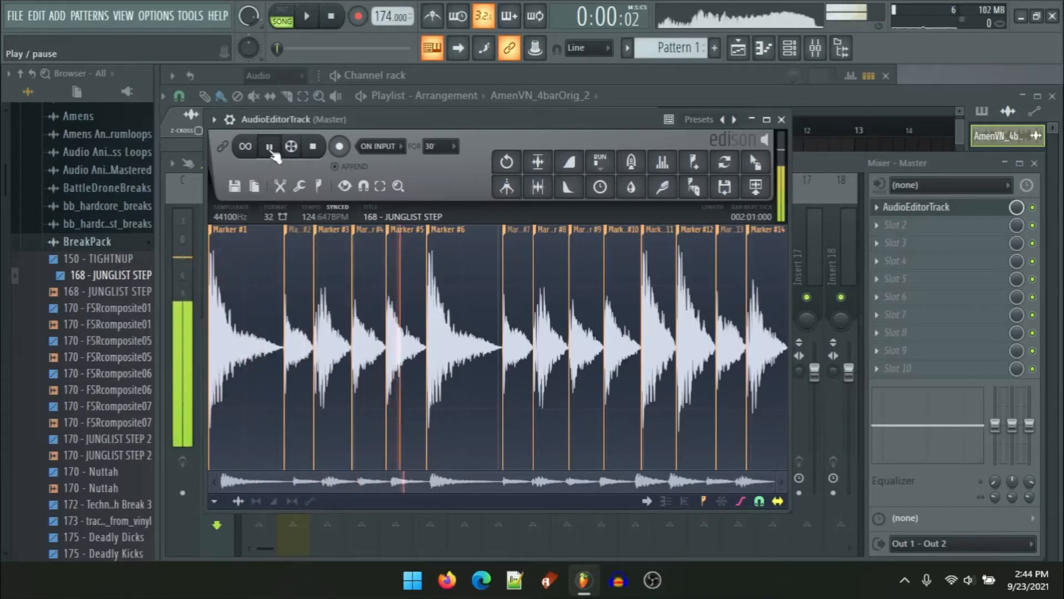
left_click(321, 214)
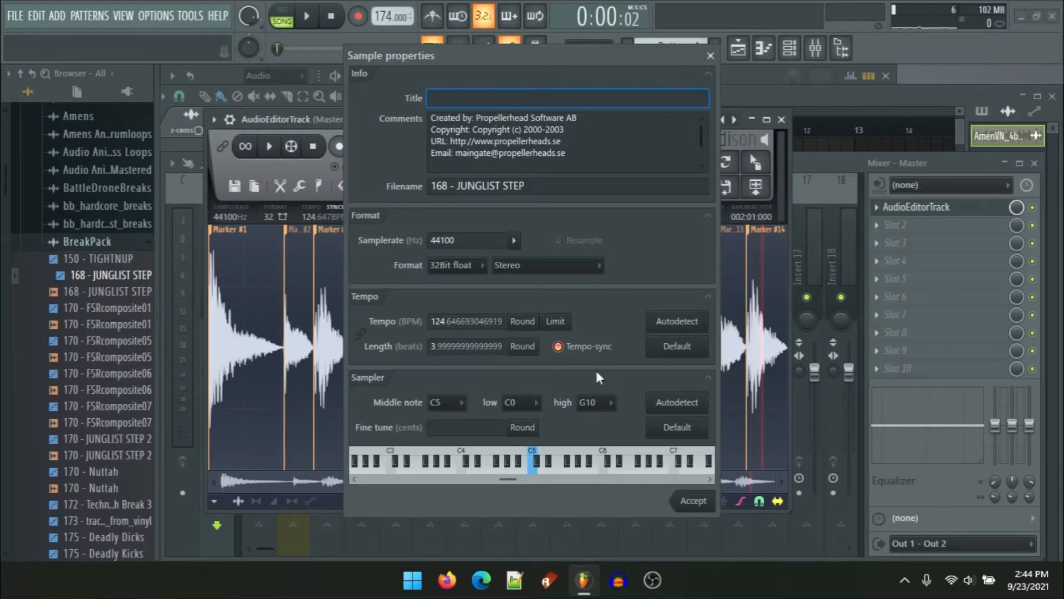
left_click(694, 501)
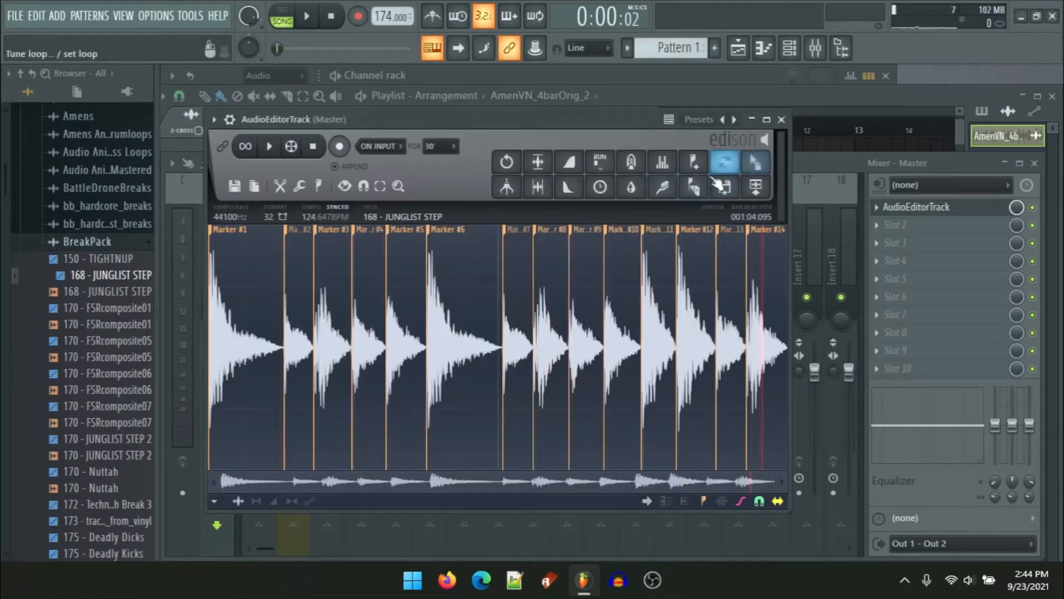
left_click(782, 119)
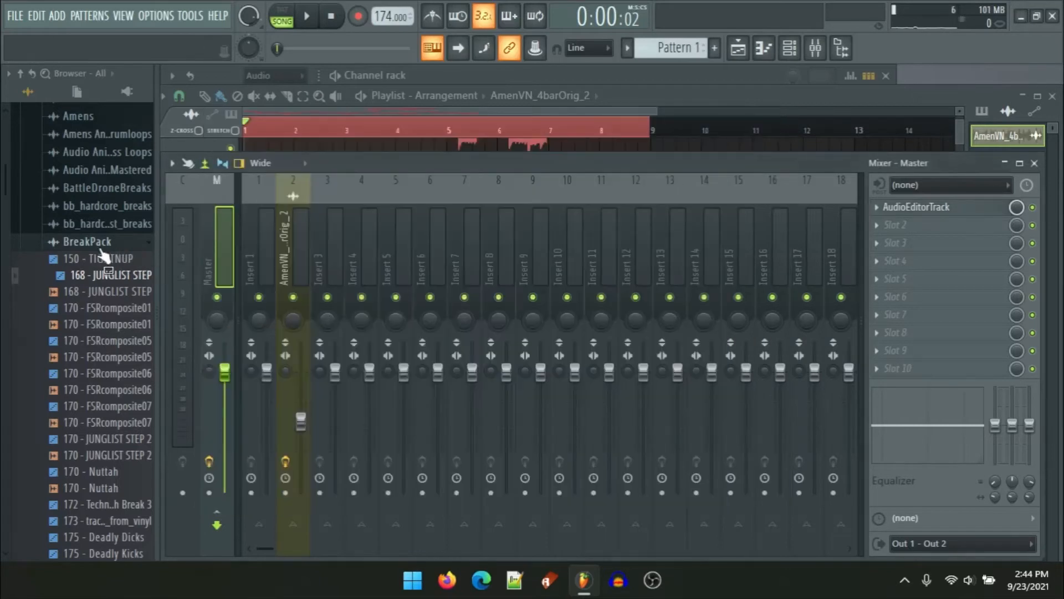
left_click(102, 249)
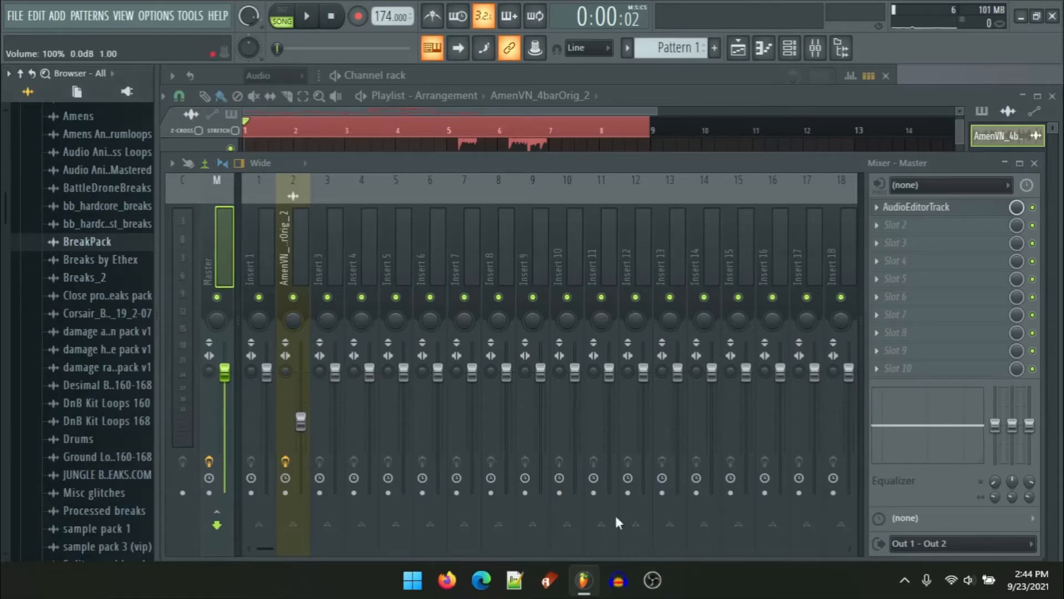
left_click(905, 582)
left_click(890, 535)
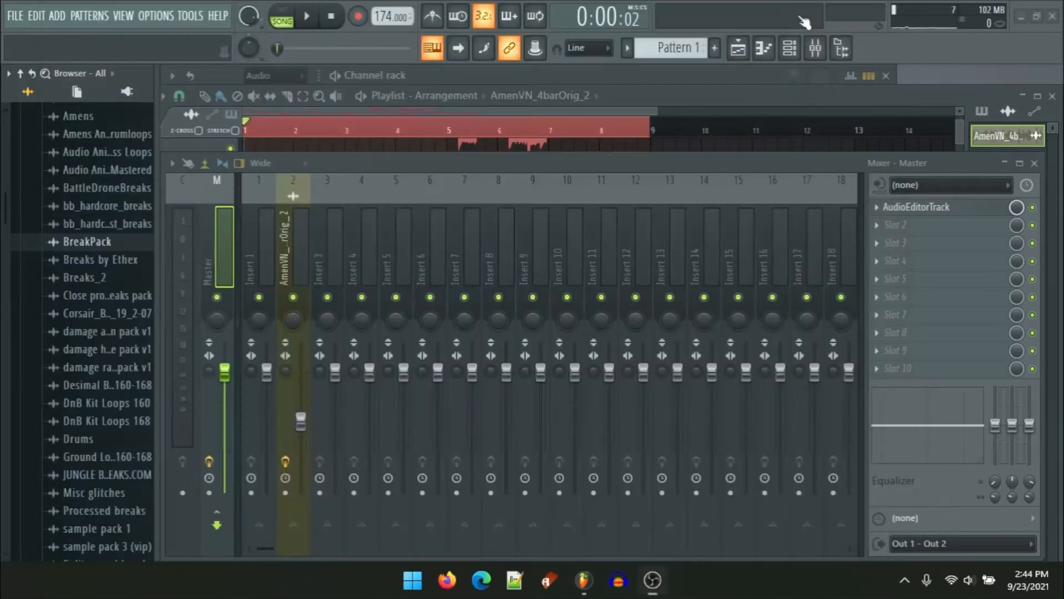
left_click(796, 13)
Step: Open the Audio Animals - Oldskool Drum And Bass Loops folder in the browser
scroll(132, 455, "up", 3)
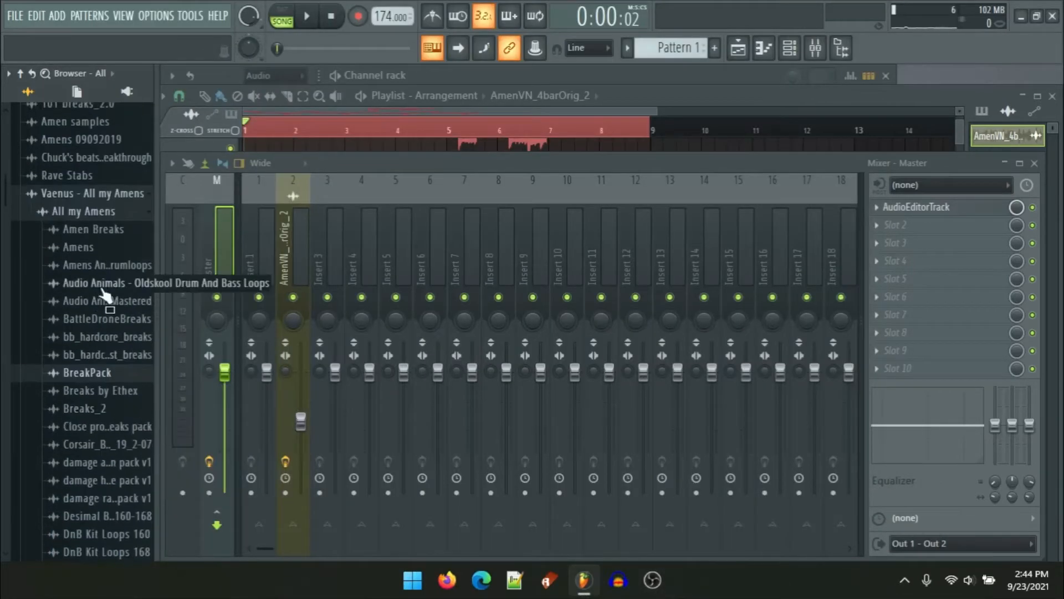
left_click(107, 288)
scroll(100, 235, "down", 10)
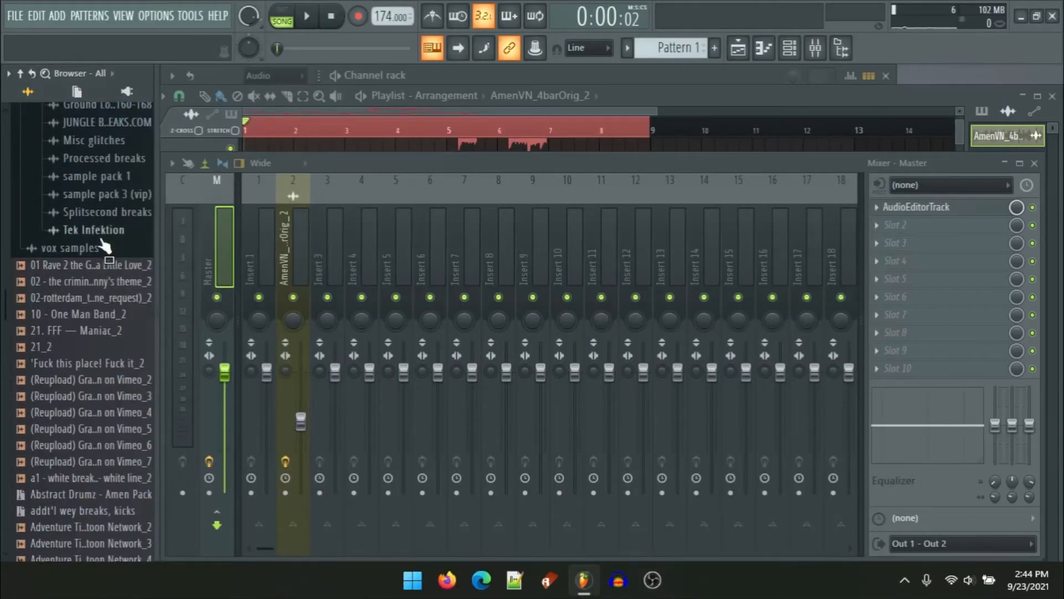
scroll(83, 238, "up", 5)
left_click(72, 242)
scroll(75, 244, "up", 5)
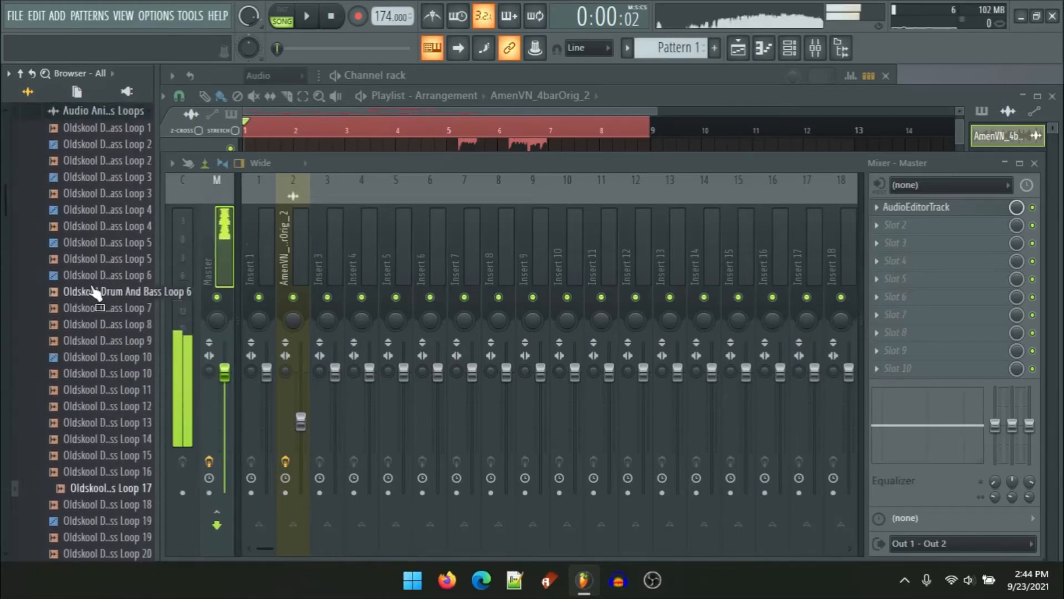
Step: Preview Oldskool Drum And Bass Loop 12 and open it in the audio editor
left_click(87, 407)
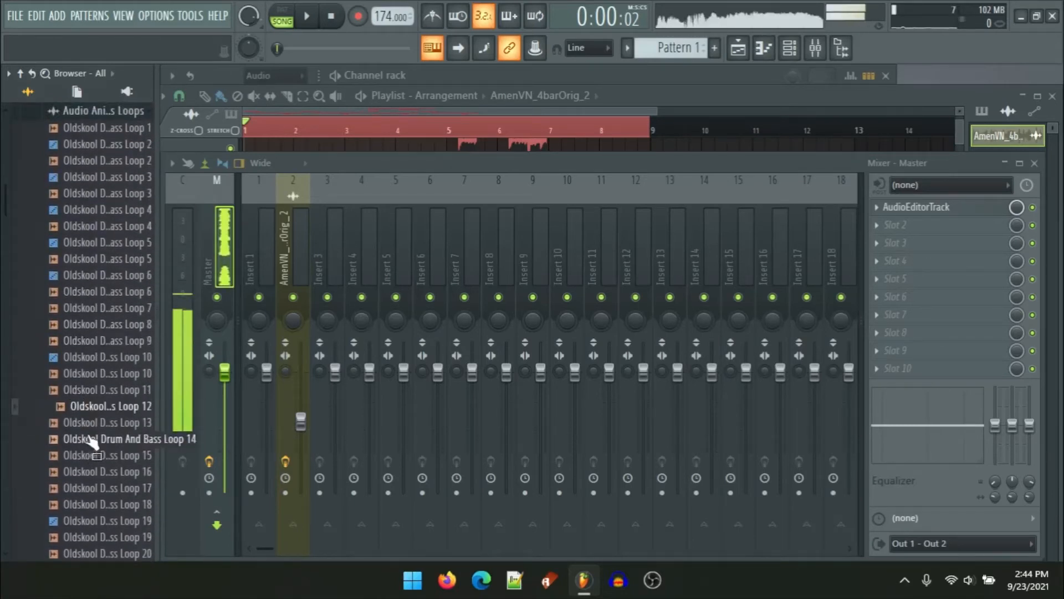
right_click(108, 410)
left_click(146, 401)
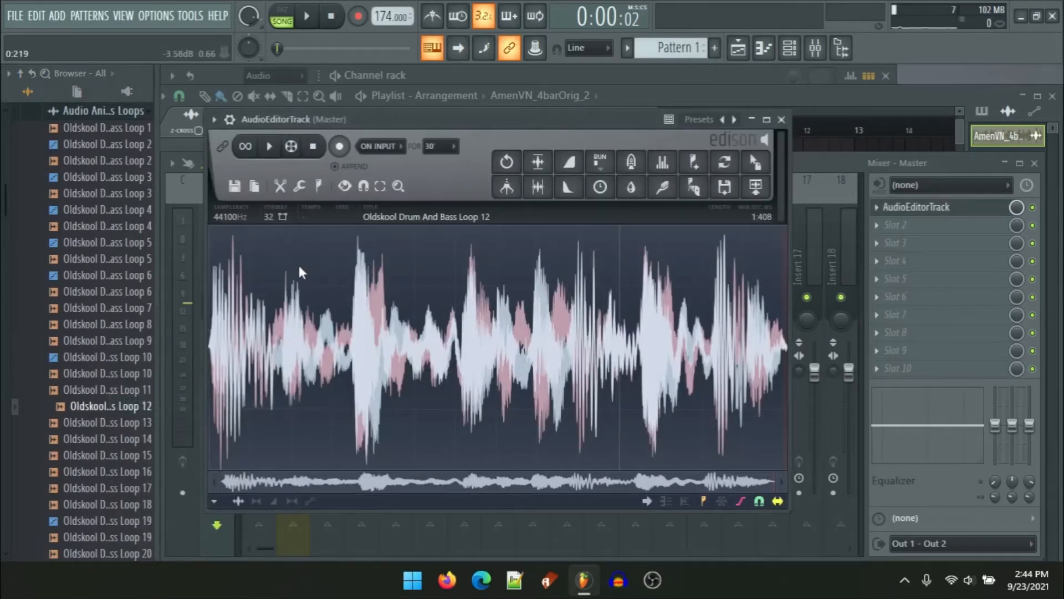
Step: Play the loop, then tempo-sync it in its sample properties with a length of 4 beats
left_click(282, 154)
left_click(270, 154)
left_click(245, 146)
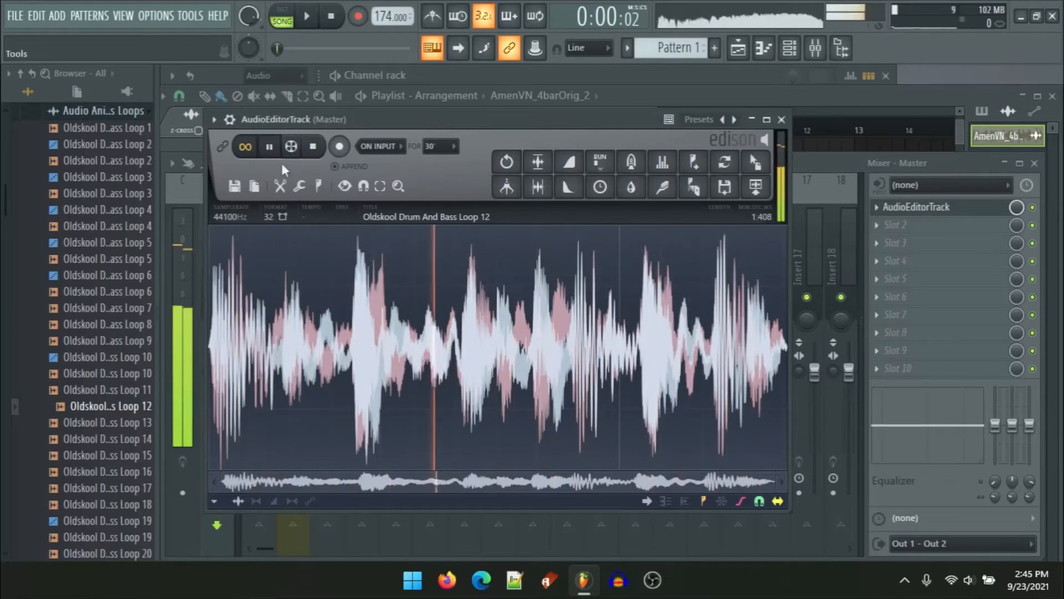
left_click(245, 146)
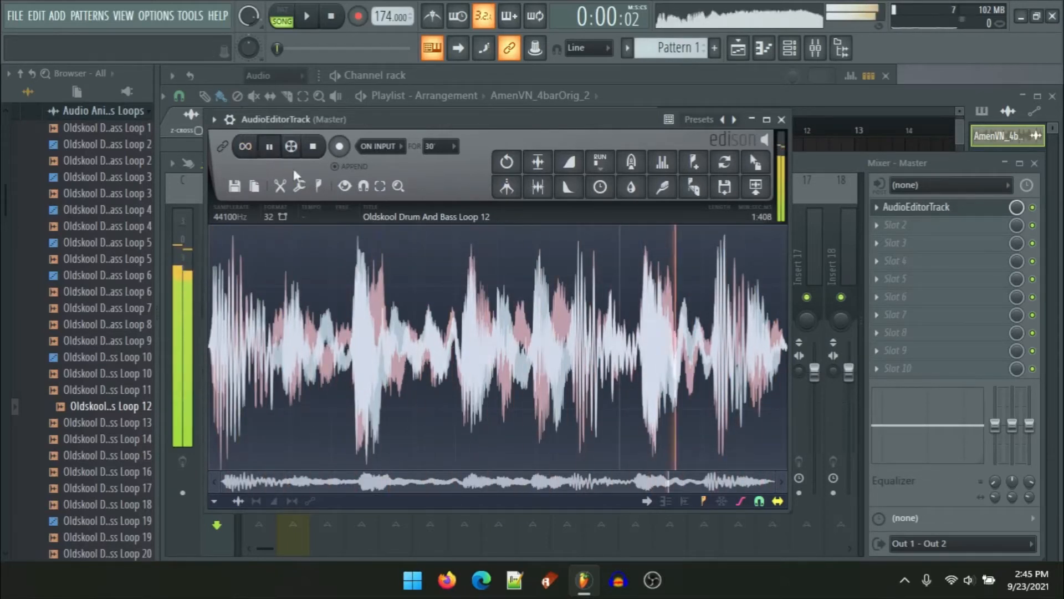
left_click(375, 219)
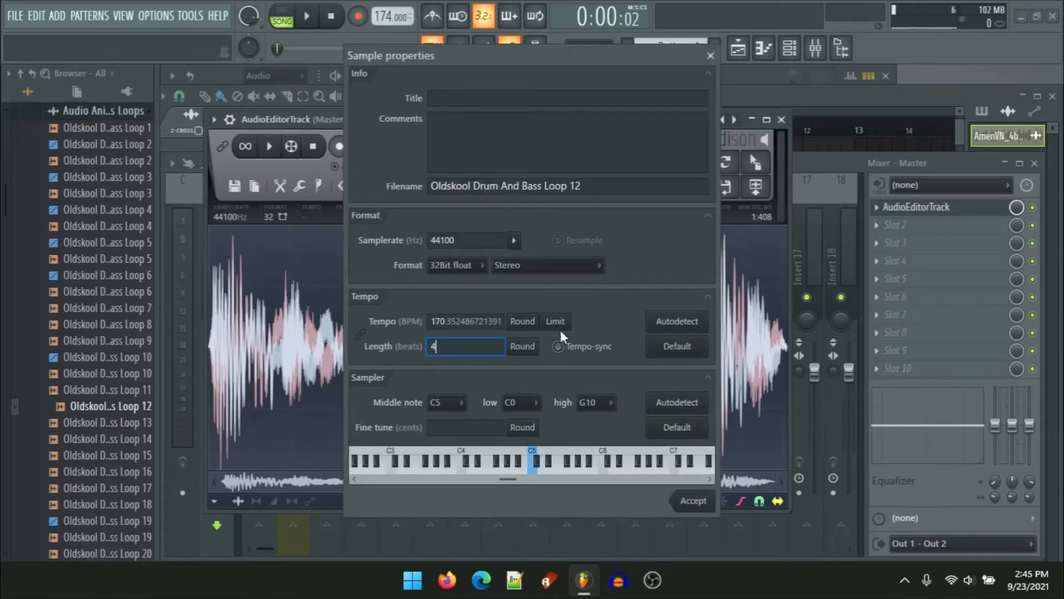
left_click(687, 497)
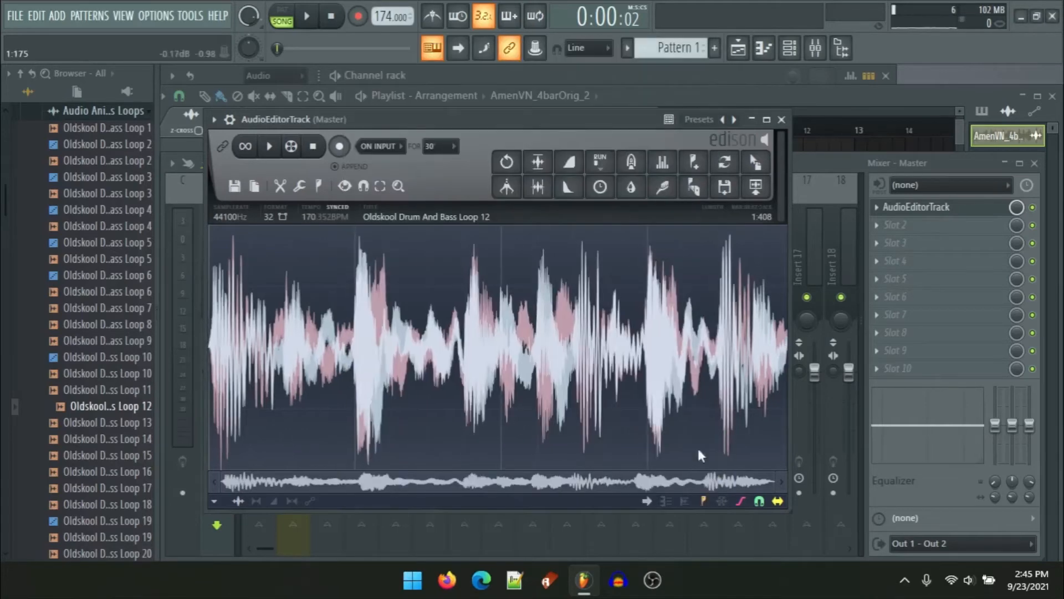
Step: Place the tempo-synced loop on Track 13 at the start of the arrangement and duplicate it once
left_click_drag(753, 163, 765, 407)
scroll(746, 276, "down", 3)
left_click_drag(753, 151, 241, 415)
scroll(280, 431, "up", 6)
key("ctrl+b")
left_click_drag(306, 416, 731, 402)
scroll(730, 401, "up", 4)
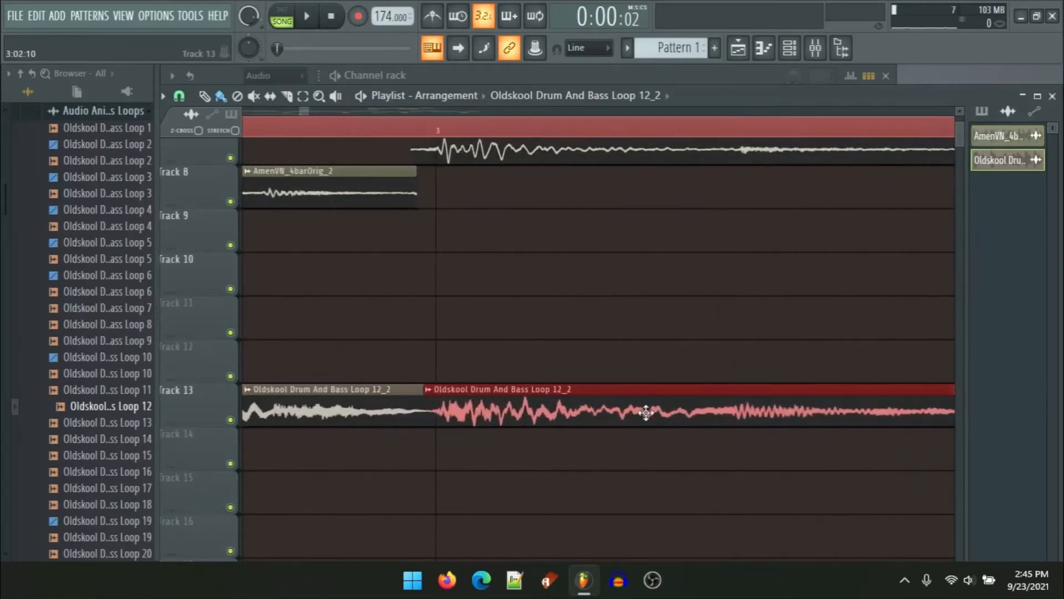
Step: Duplicate the Track 13 loop clips to fill bars 1 to 9, then deselect them
scroll(502, 402, "down", 10)
left_click_drag(639, 411, 5, 420)
scroll(629, 426, "up", 10)
key("ctrl+b")
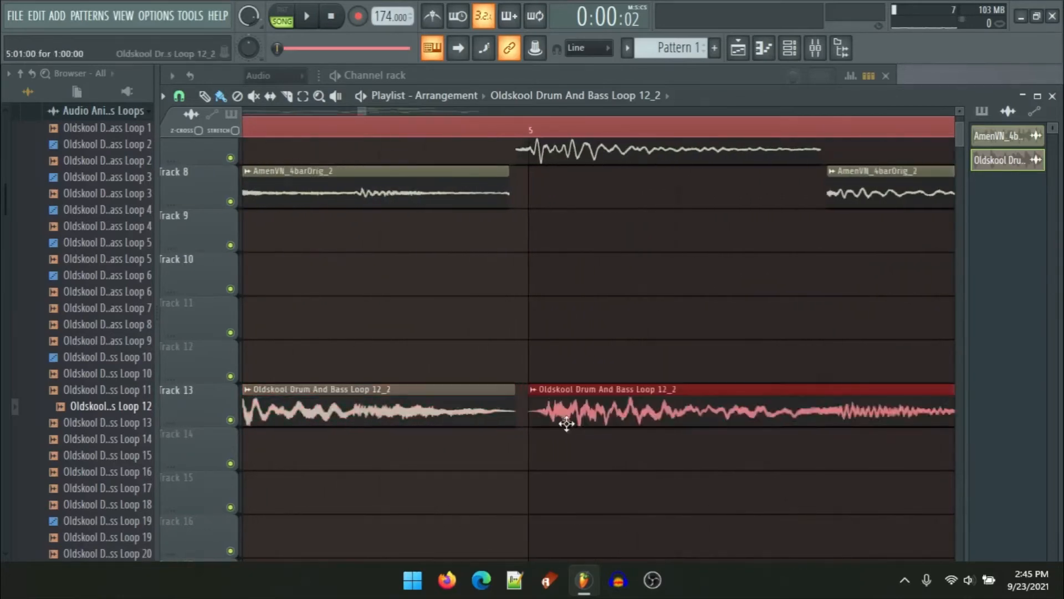
scroll(580, 412, "down", 3)
scroll(575, 416, "up", 4)
mouse_move(571, 418)
left_mouse_down()
mouse_move(548, 421)
mouse_move(561, 418)
left_mouse_up()
scroll(562, 418, "down", 10)
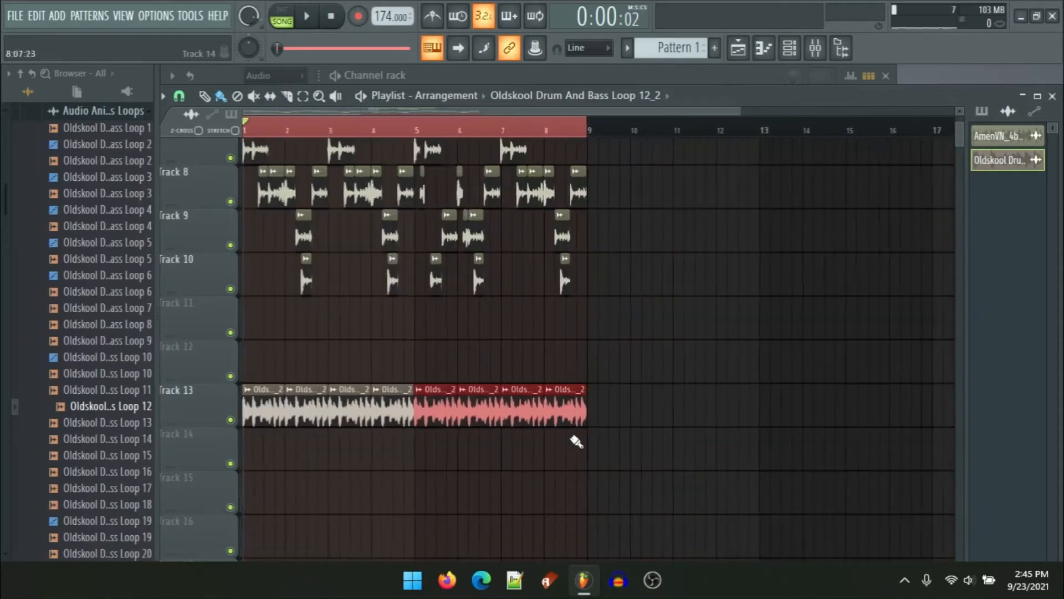
left_click(555, 453, "ctrl")
scroll(133, 497, "up", 15)
scroll(266, 461, "up", 10)
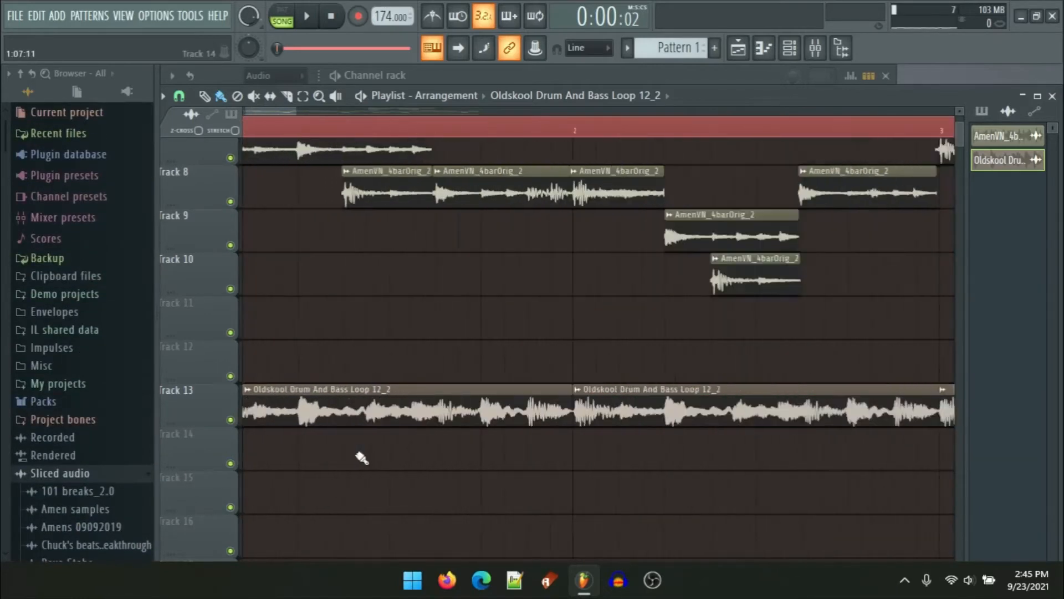
Step: Play the arrangement and briefly open the mixer
scroll(613, 441, "down", 10)
key("space")
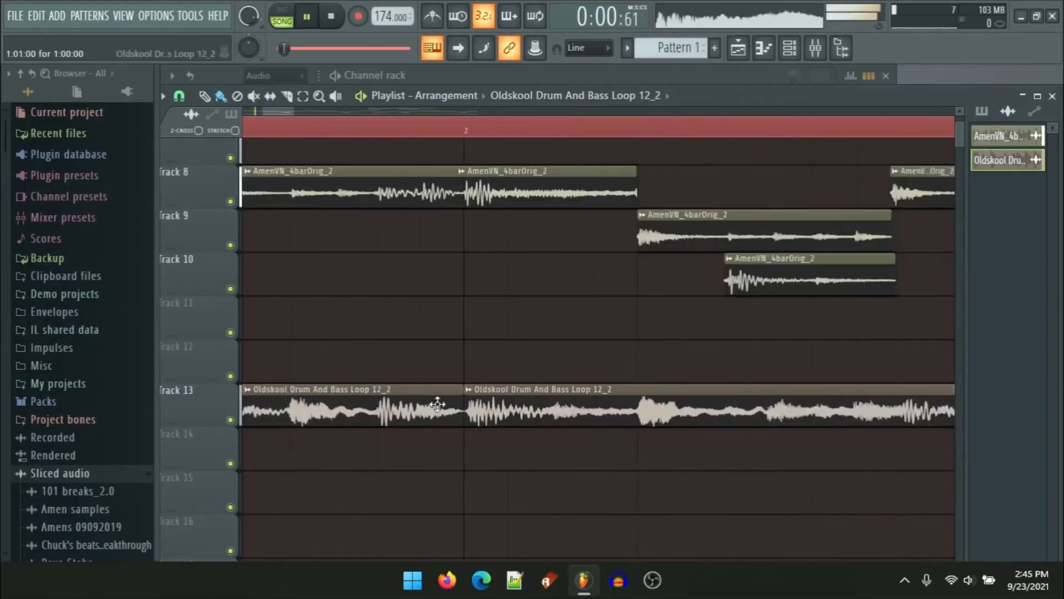
left_click(814, 47)
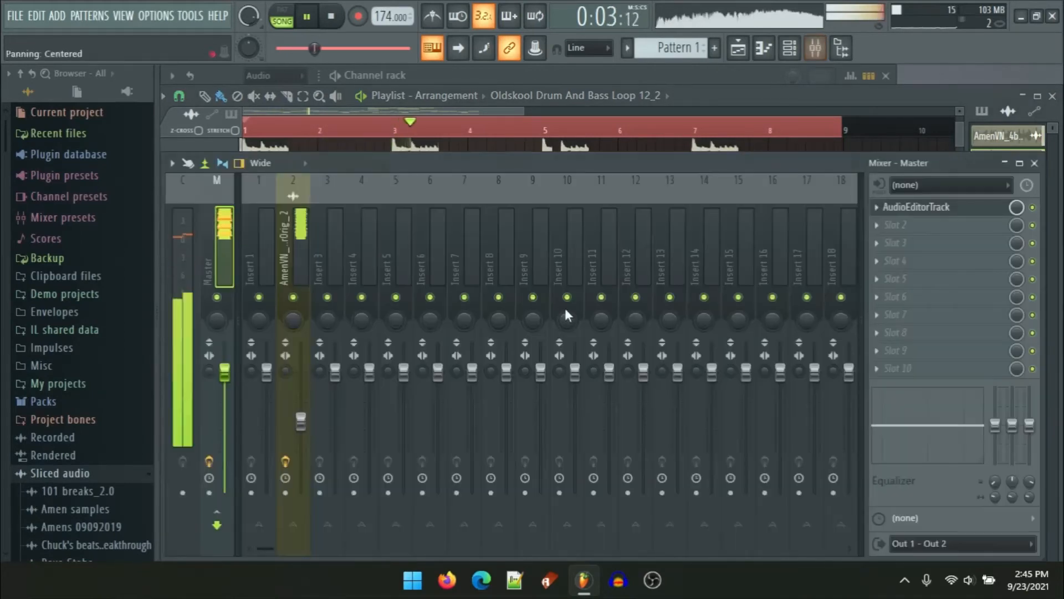
right_click(881, 144)
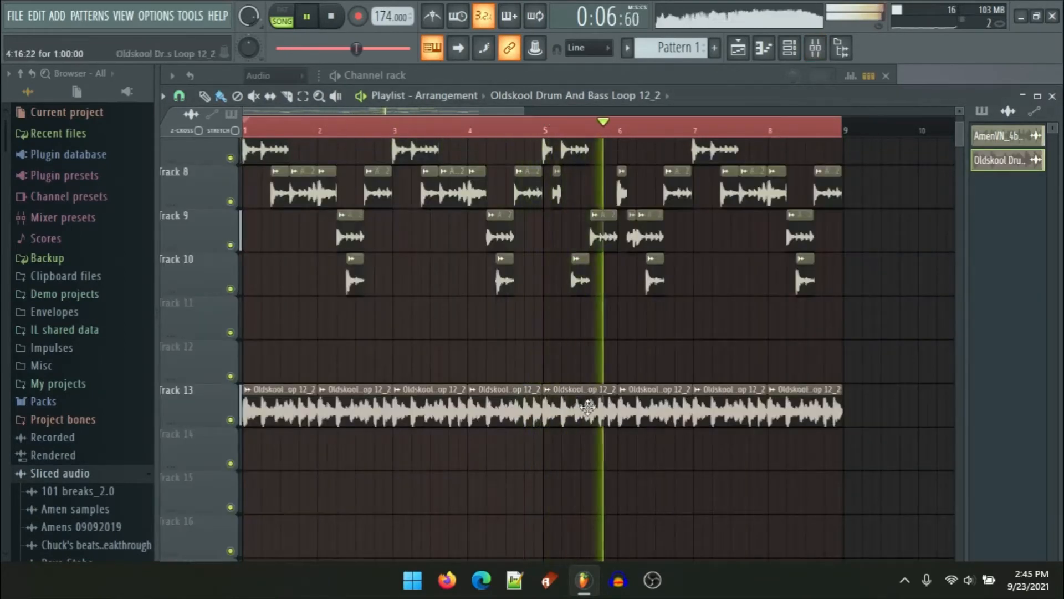
key("space")
Step: Route the drum-and-bass loop channel to mixer insert 3 and lower that insert's volume fader
double_click(574, 420)
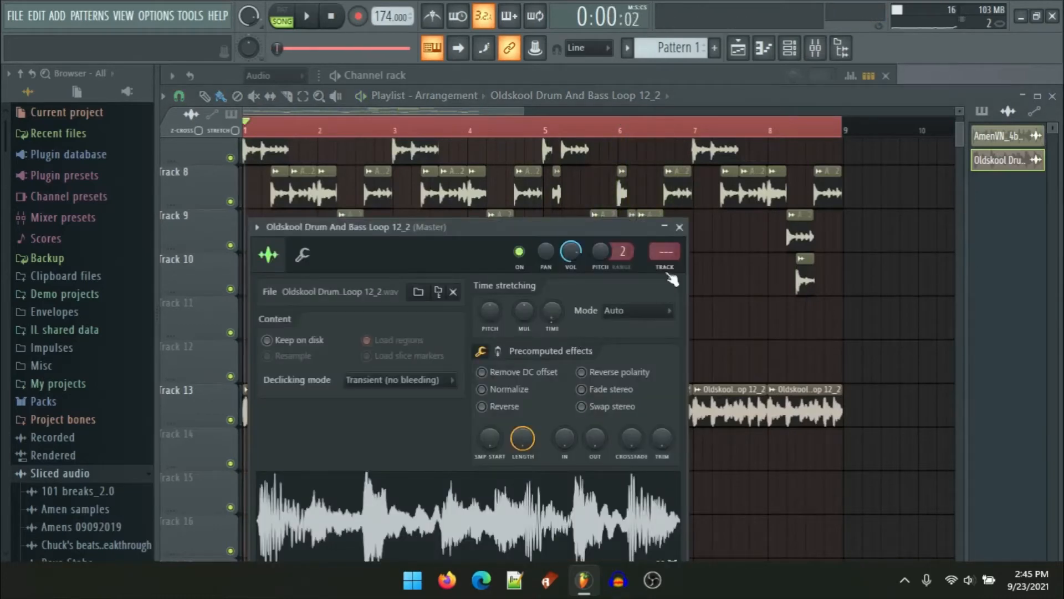
key("F9")
left_click_drag(335, 370, 335, 430)
key("space")
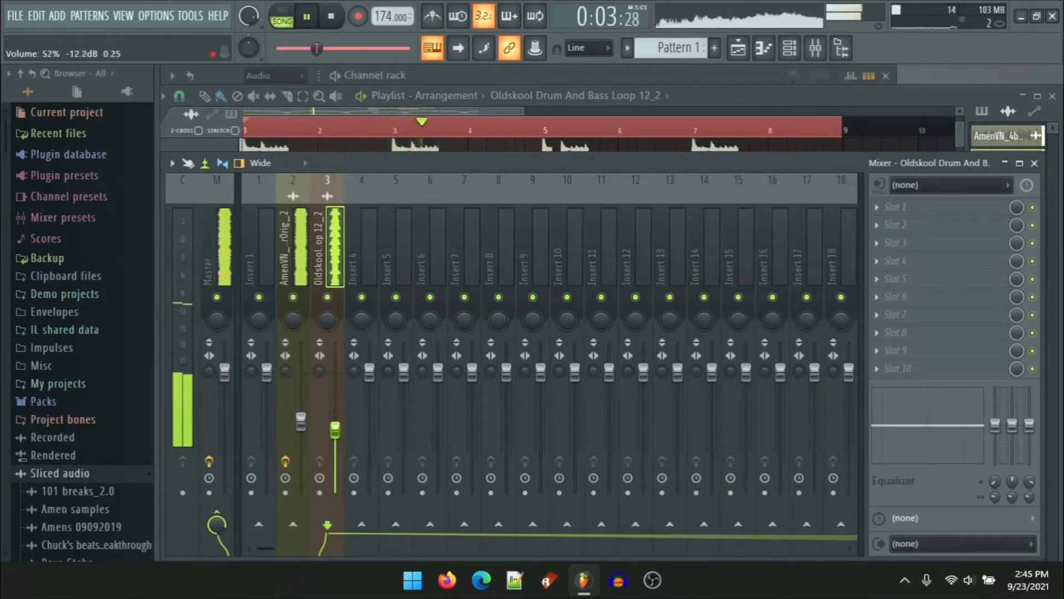
Step: Add Fruity Parametric EQ 2 to insert 3's first slot with the 20Hz + 18kHz cut preset, raising the high-pass to about 150 Hz
key("space")
left_click(908, 210)
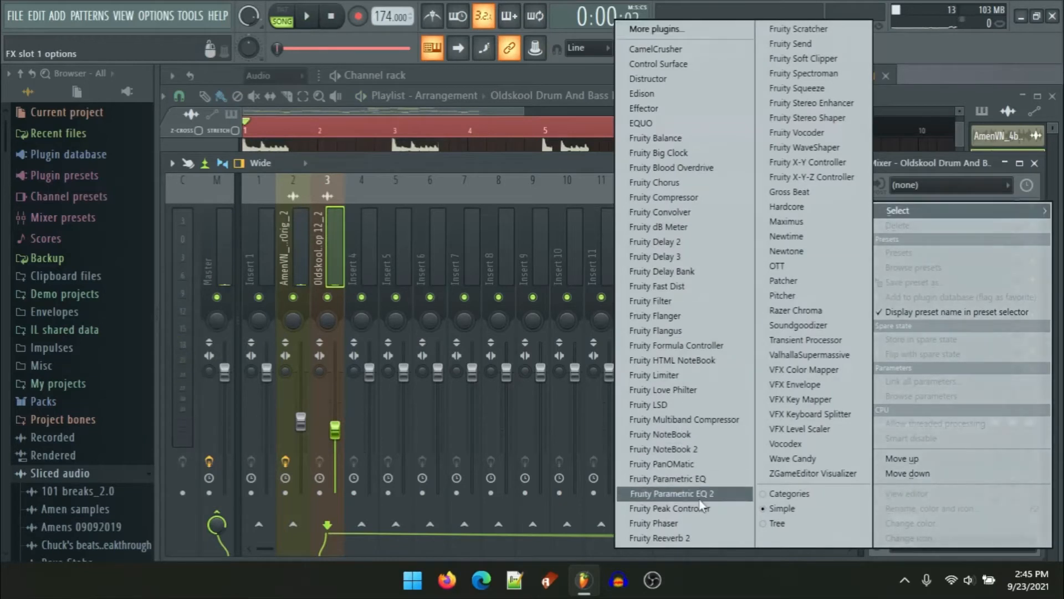
left_click(700, 493)
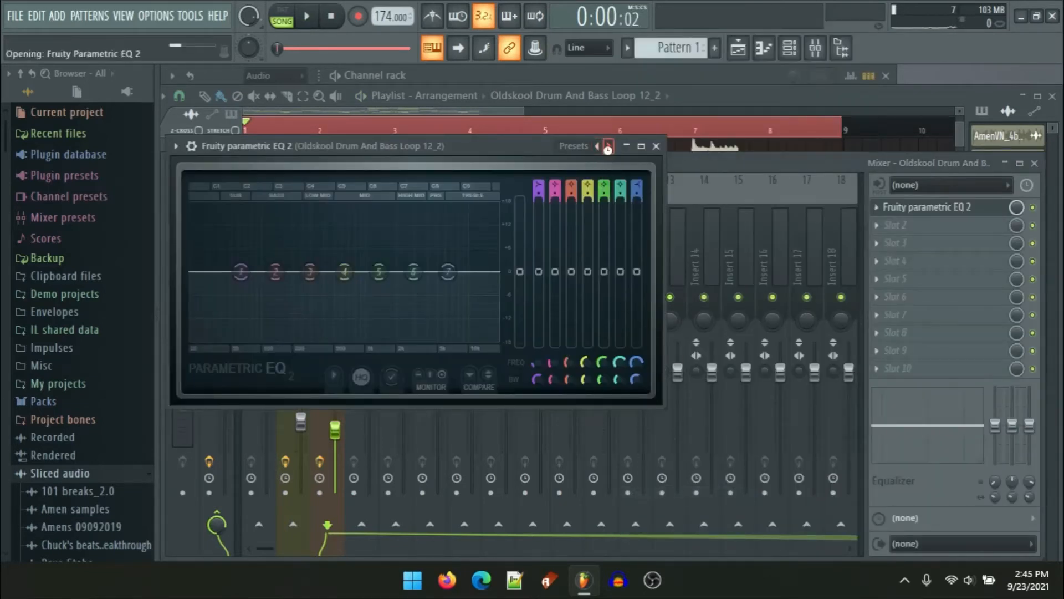
left_click(608, 146)
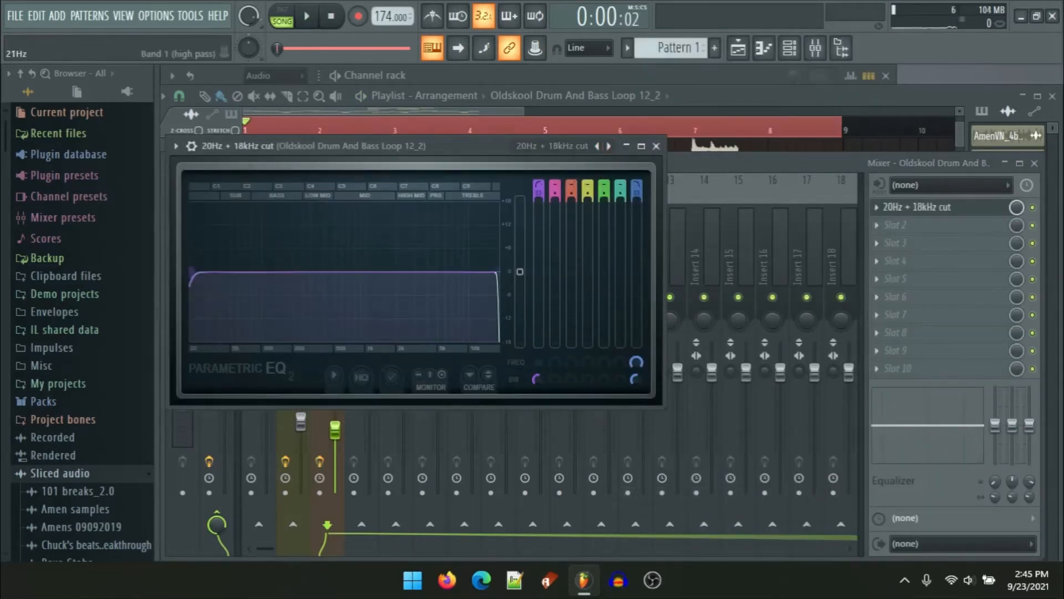
left_click_drag(192, 272, 304, 272)
left_click_drag(542, 373, 536, 367)
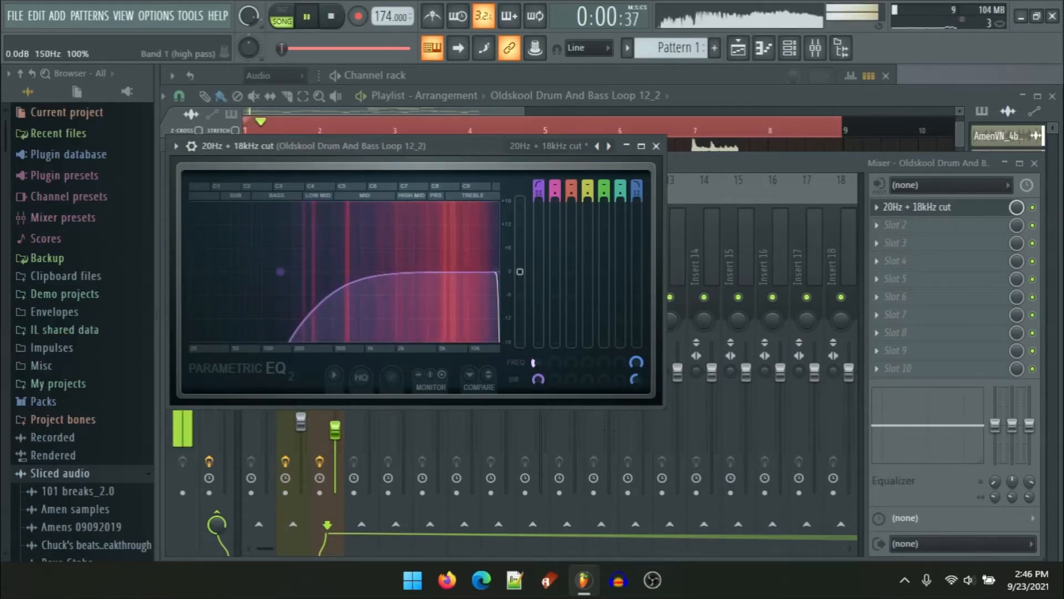
Step: Add Fruity Multiband Compressor to insert 3's second slot with the Comp 4.7 preset, and raise the insert's fader
left_click(898, 225)
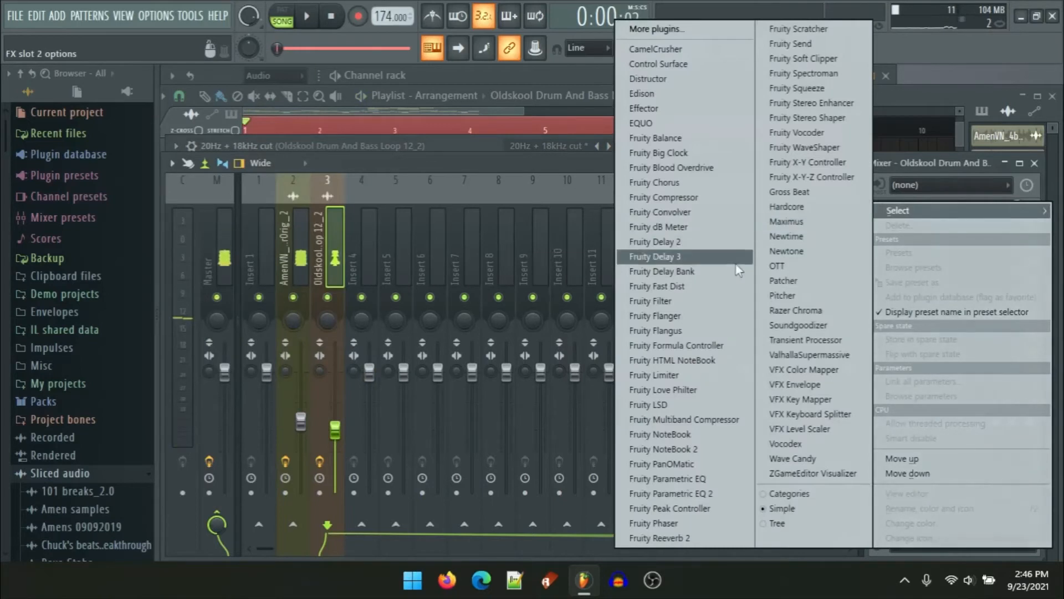
left_click(706, 420)
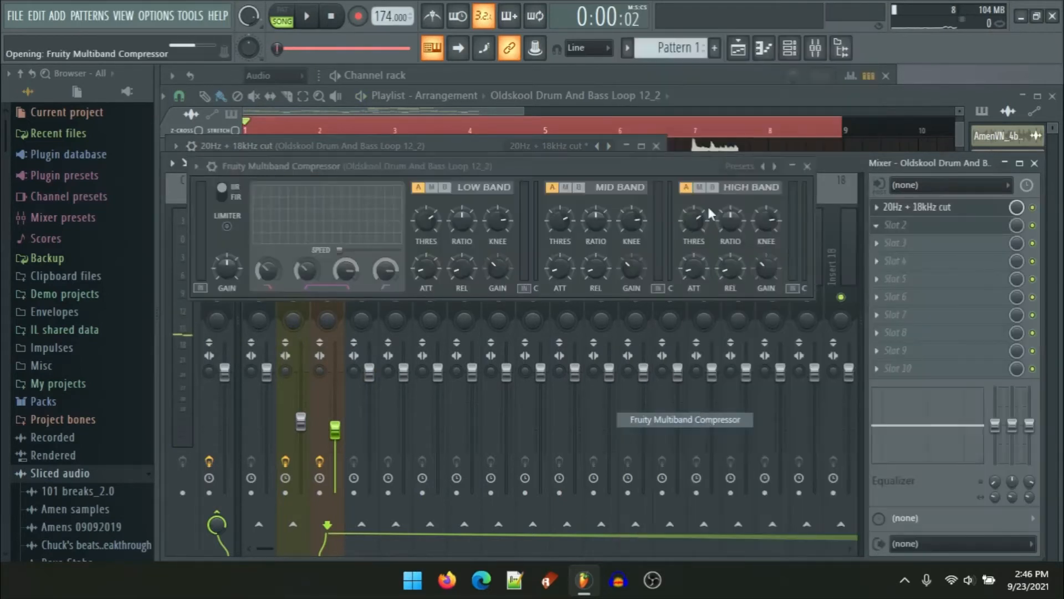
left_click(757, 166)
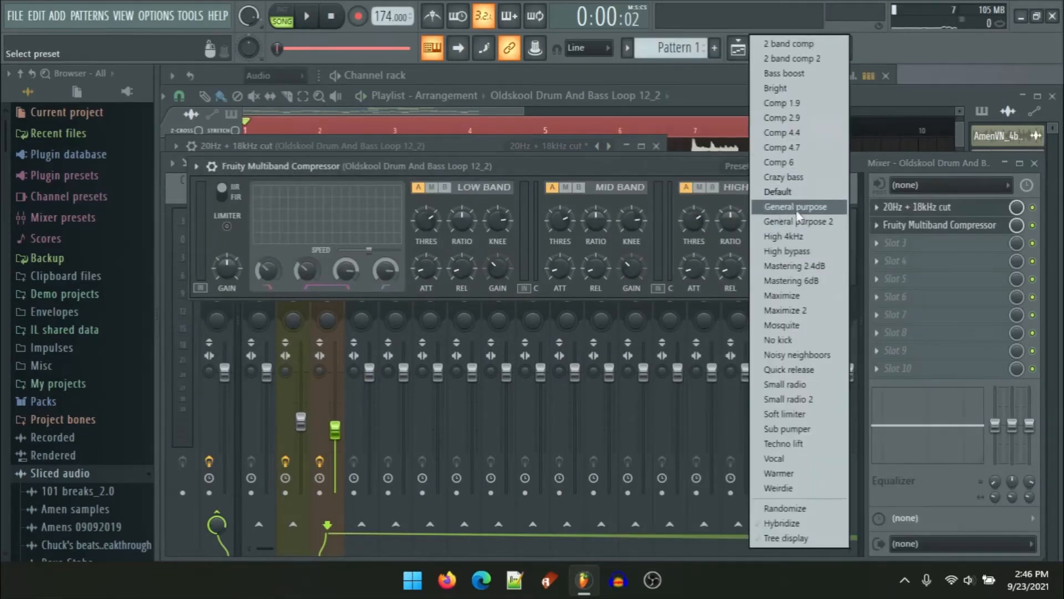
left_click(784, 147)
key("space")
left_click_drag(335, 429, 335, 400)
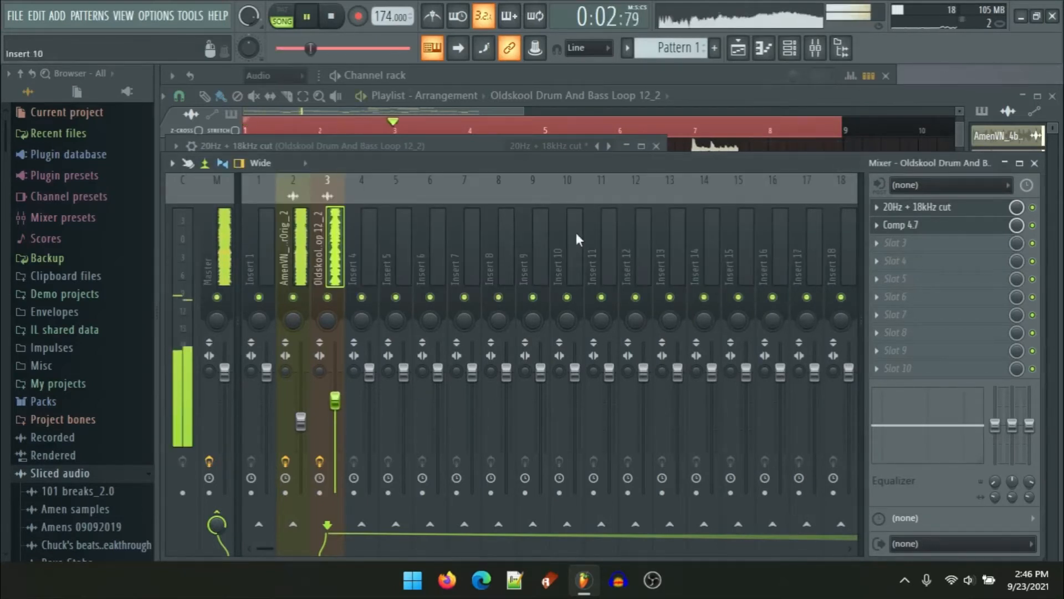
Step: Reload the 20Hz + 18kHz cut preset on the EQ and raise its high-pass cutoff frequency
left_click(609, 146)
left_click(609, 147)
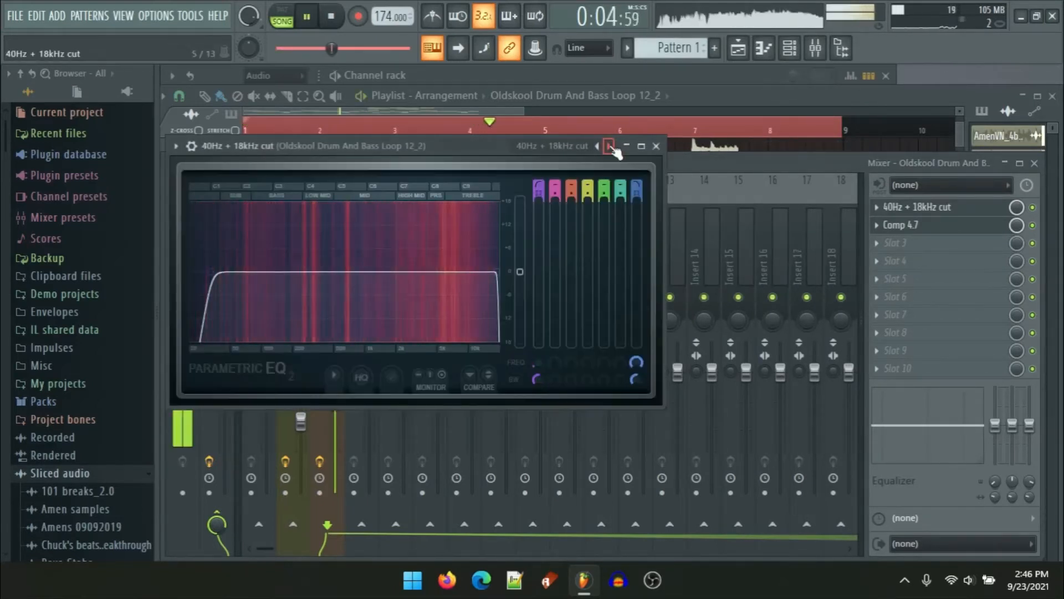
left_click(597, 147)
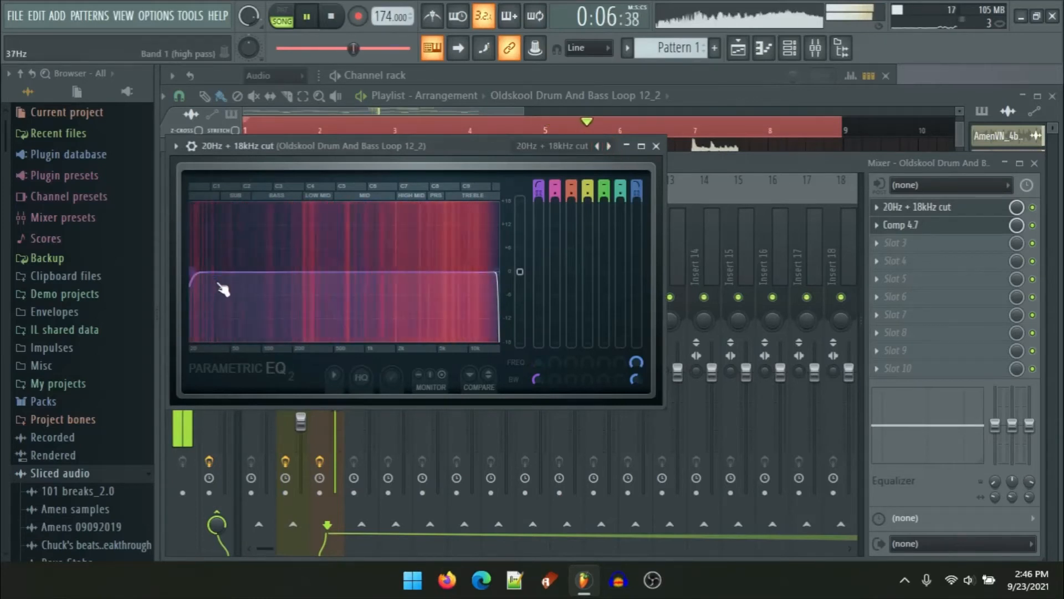
left_click_drag(221, 287, 280, 282)
mouse_move(538, 379)
left_mouse_down()
mouse_move(538, 344)
mouse_move(538, 377)
left_mouse_up()
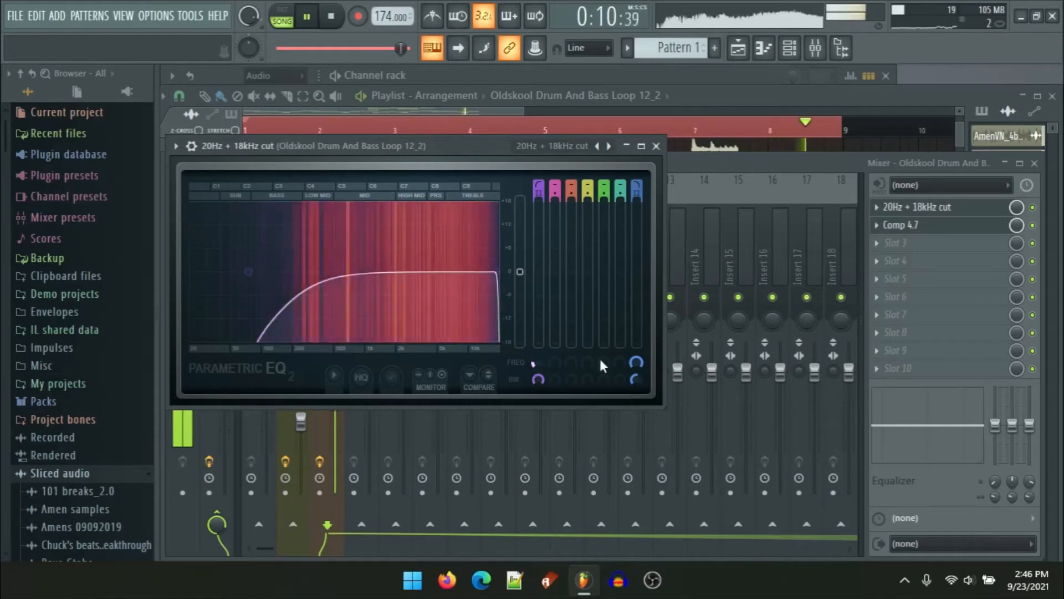
Step: Step through the multiband compressor's presets to select Warmer
left_click(951, 227)
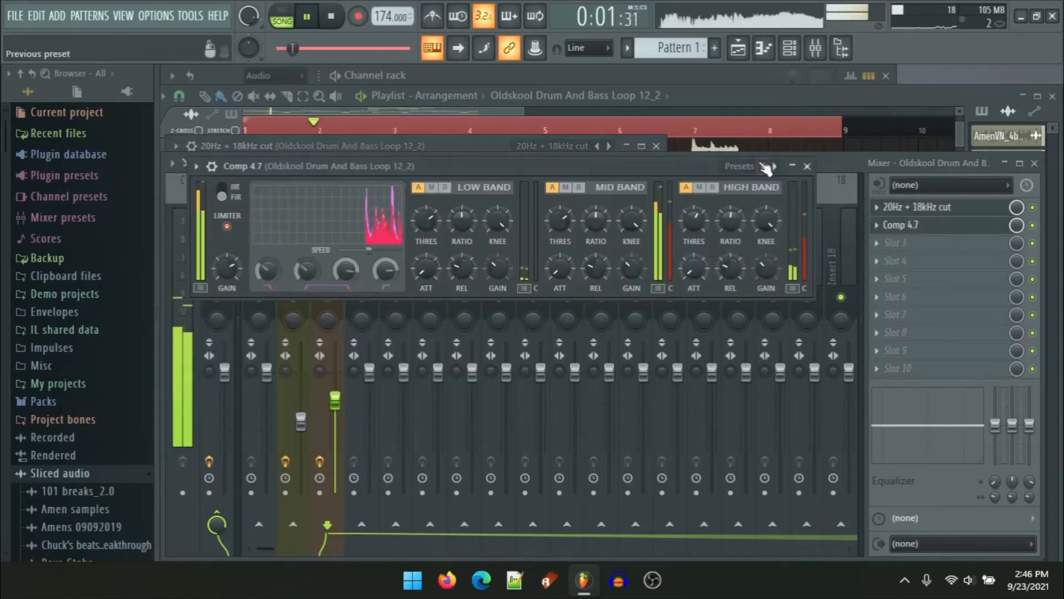
left_click(763, 166)
left_click(764, 166)
left_click(764, 166)
left_click(763, 166)
left_click(763, 166)
left_click(763, 166)
left_click(764, 165)
left_click(763, 166)
left_click(763, 166)
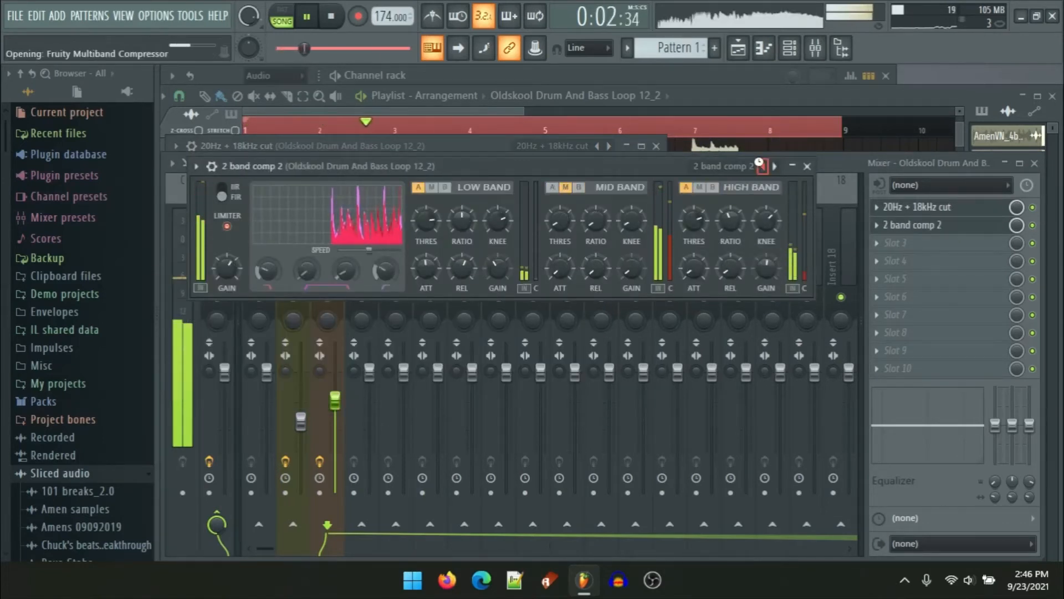
left_click(763, 166)
left_click(763, 165)
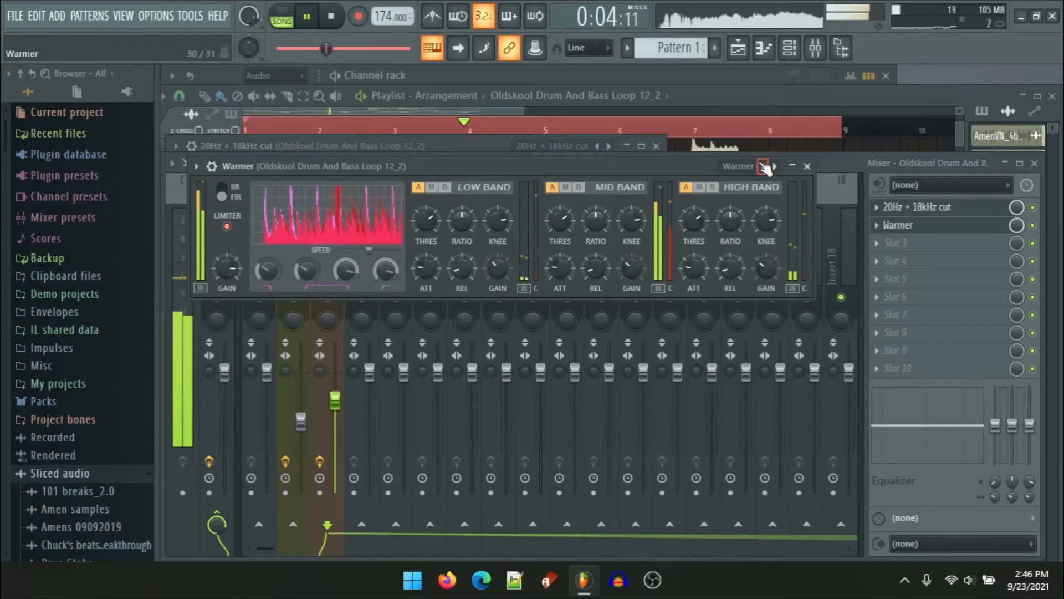
Step: Lower insert 3's fader and slightly raise the compressor's high crossover frequency
left_click_drag(335, 399, 335, 428)
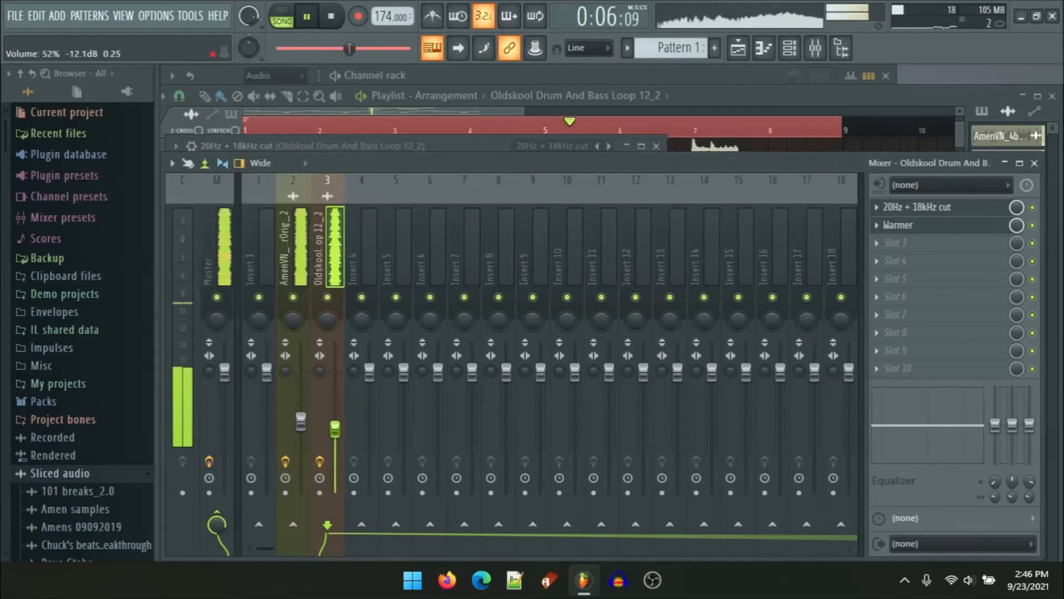
left_click(925, 227)
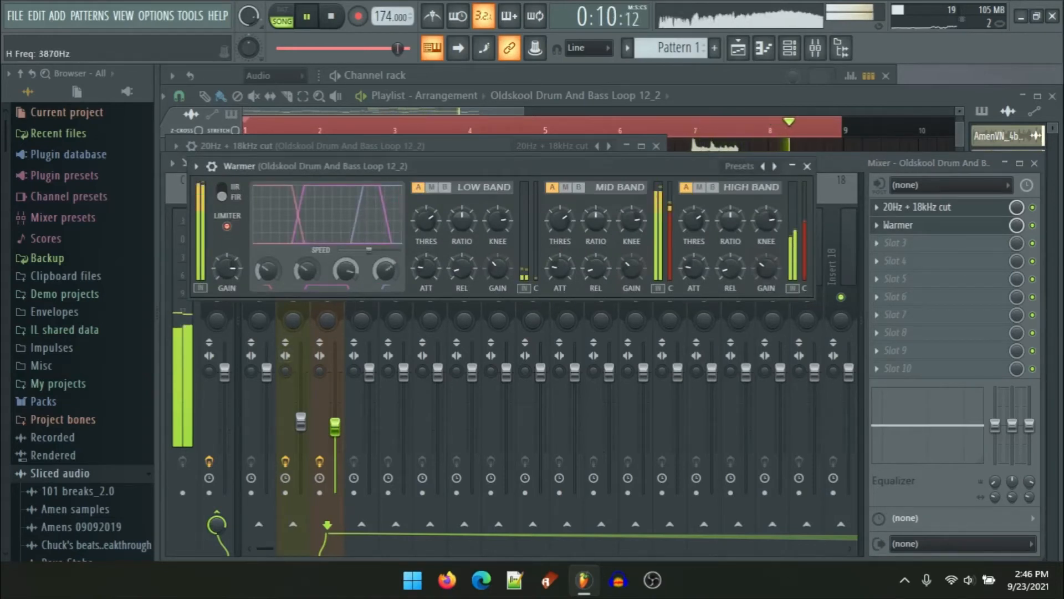
left_click_drag(386, 270, 386, 261)
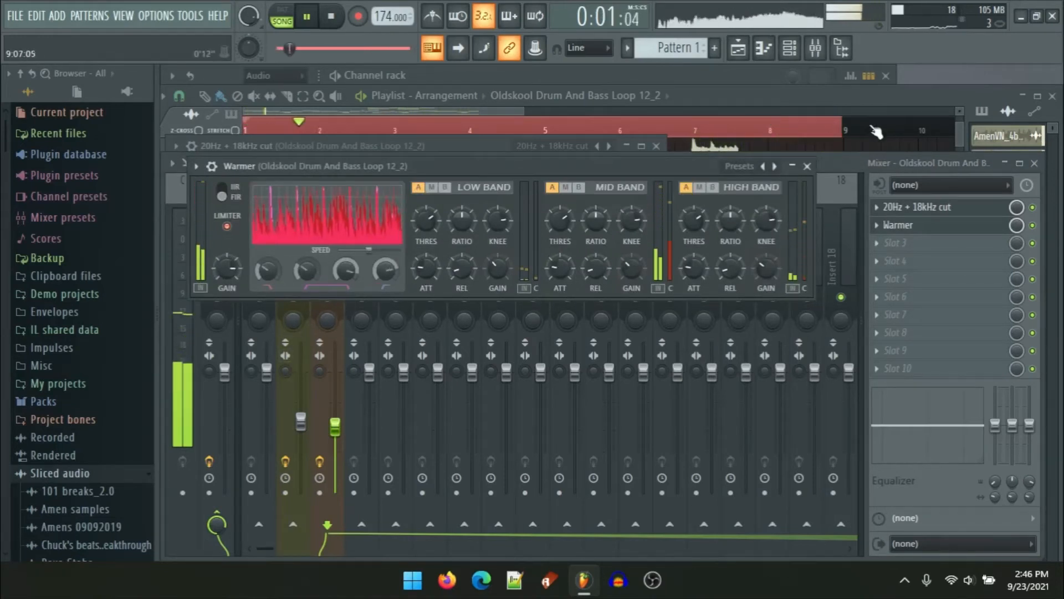
Step: Stop playback and return to the playlist view
key("space")
left_click_drag(869, 142, 245, 411)
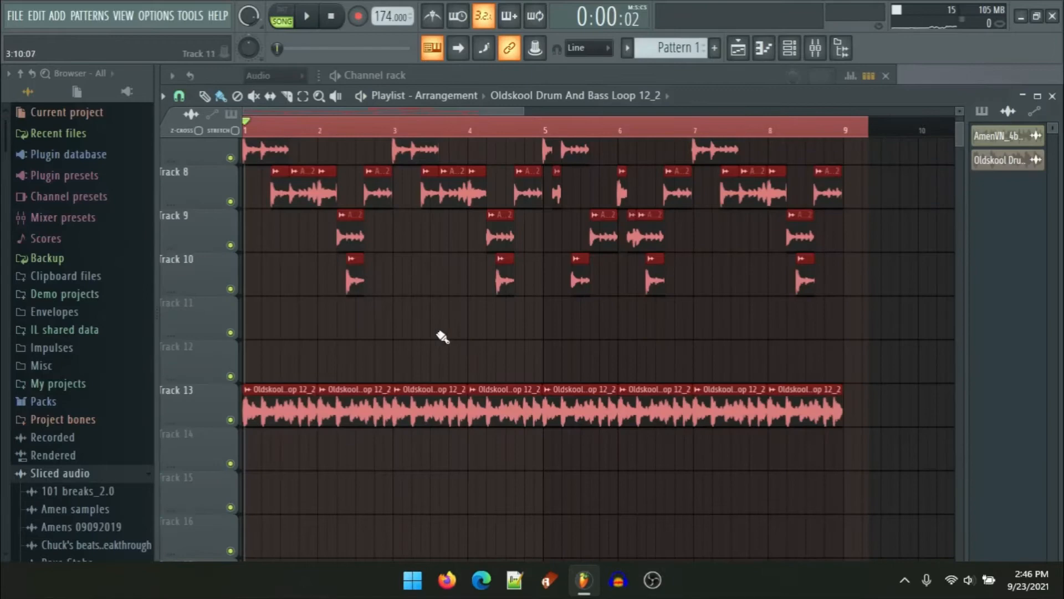
left_click(442, 337, "ctrl")
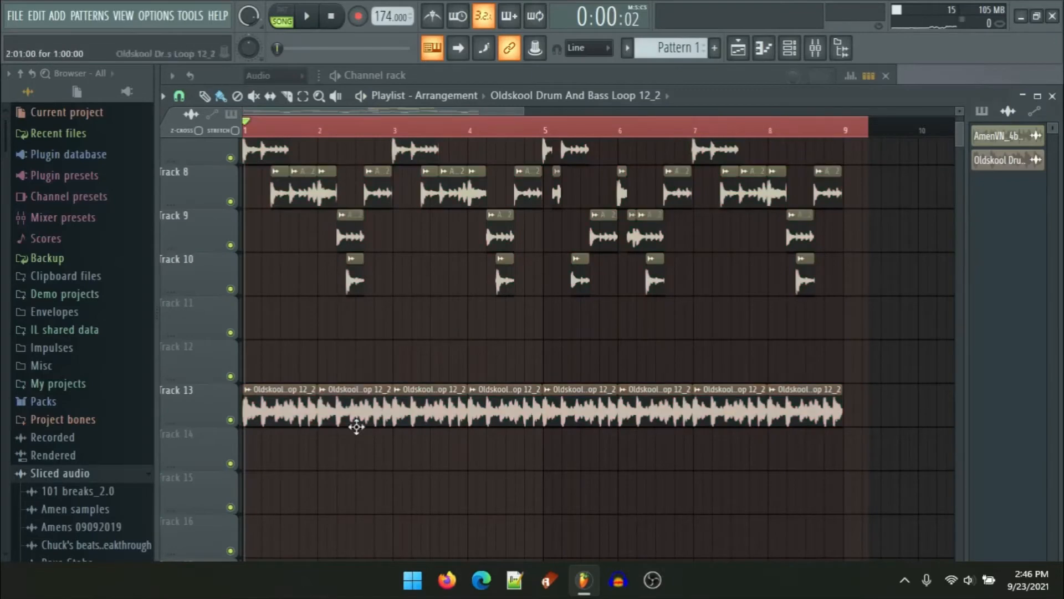
Step: Move a group of Track 8 Amen slices up to Track 7 and back down again
scroll(349, 419, "up", 4)
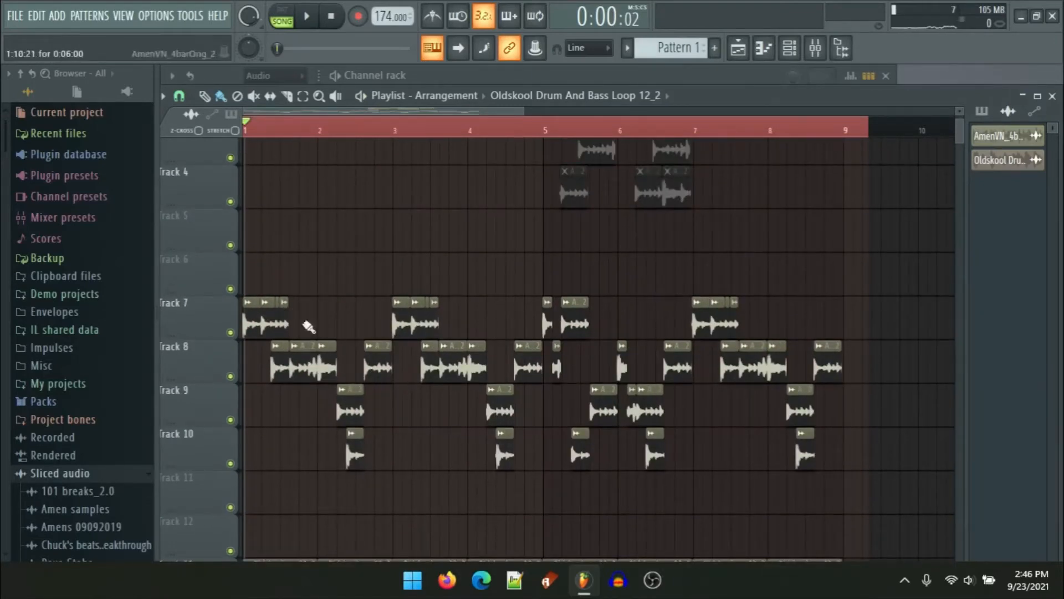
scroll(309, 327, "down", 3)
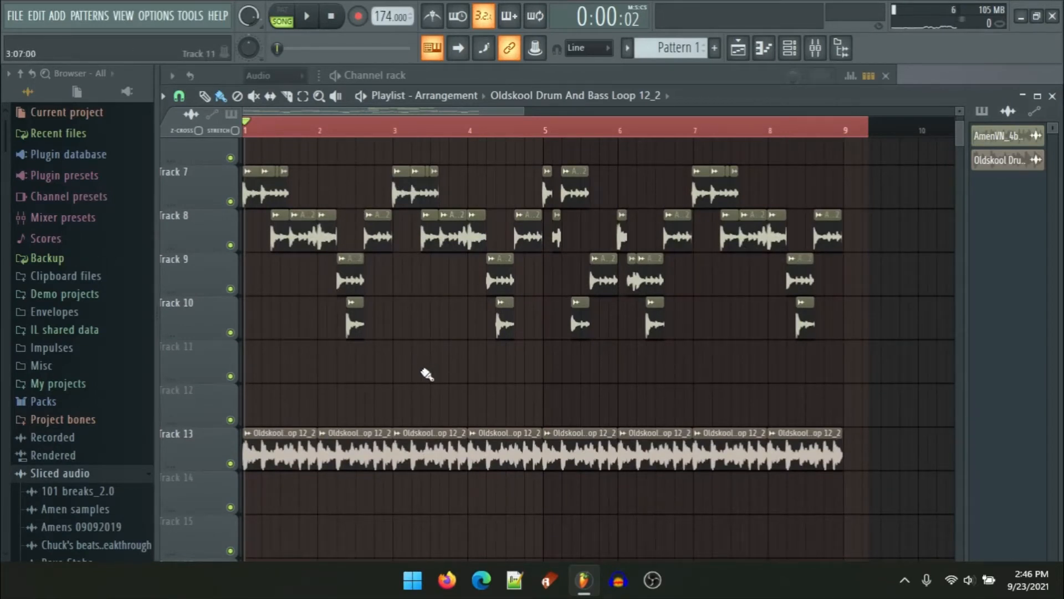
scroll(253, 272, "up", 5)
left_click_drag(633, 232, 504, 233)
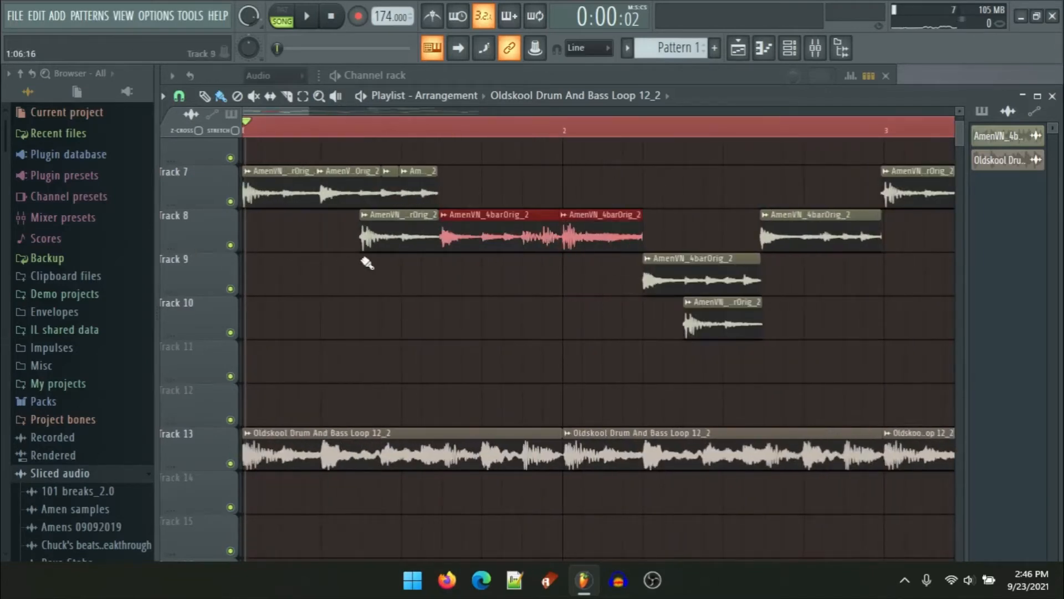
left_click_drag(672, 229, 398, 197)
scroll(393, 202, "up", 6)
scroll(400, 197, "down", 6)
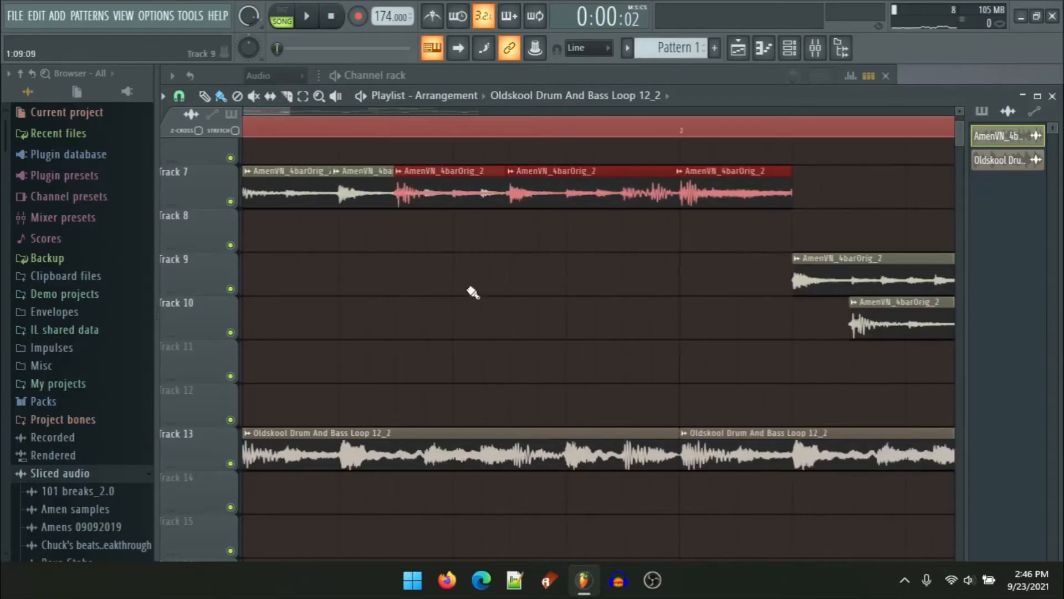
scroll(331, 197, "up", 5)
scroll(587, 186, "up", 2)
left_click_drag(594, 191, 596, 241)
Step: Trim the end of a Track 9 Amen slice to make it shorter
scroll(572, 255, "down", 2)
scroll(477, 301, "down", 5)
left_click(447, 352)
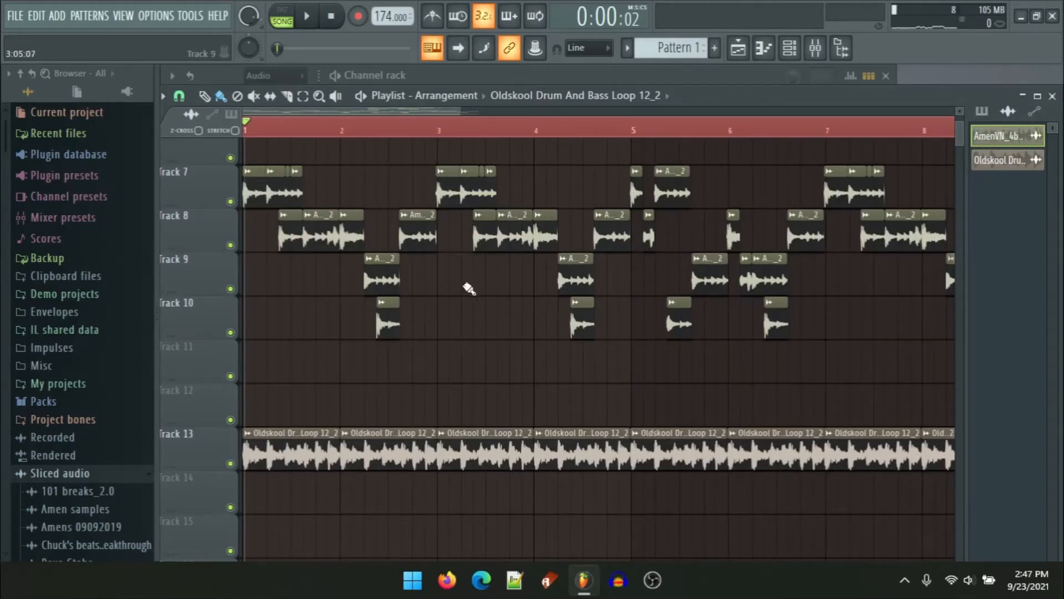
scroll(469, 288, "down", 2)
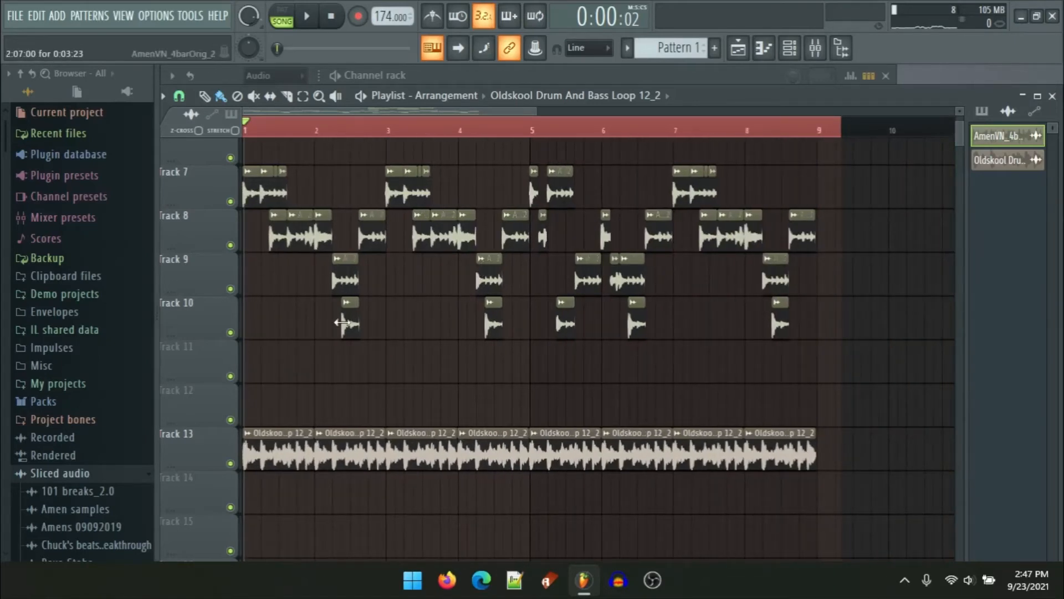
scroll(341, 322, "up", 5)
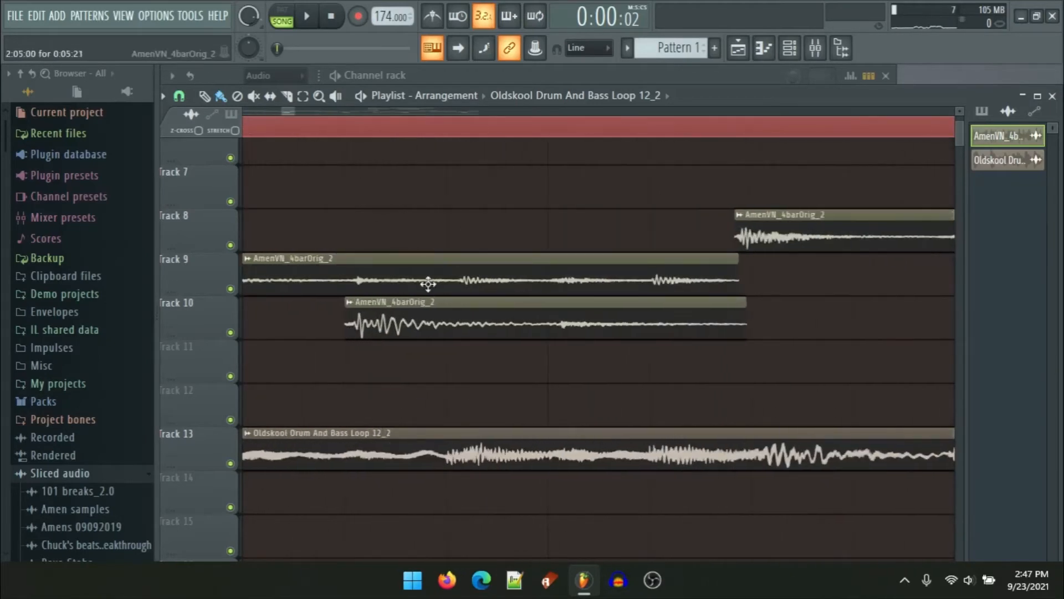
scroll(443, 261, "down", 2)
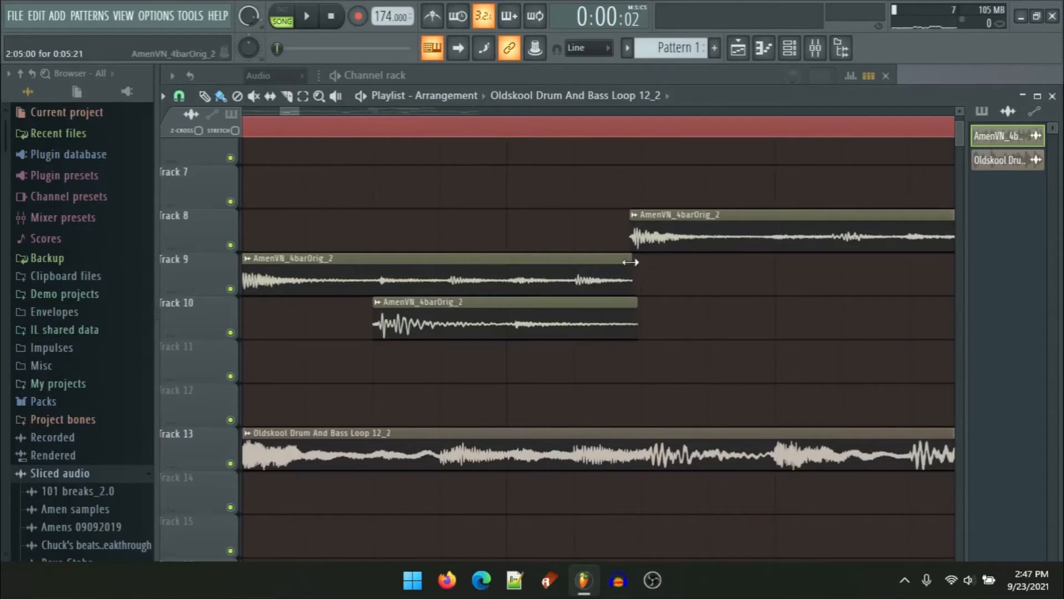
left_click_drag(631, 261, 360, 265)
Step: Play the arrangement to hear the edited beat, then open the drum-and-bass loop's channel settings
scroll(368, 264, "down", 3)
key("space")
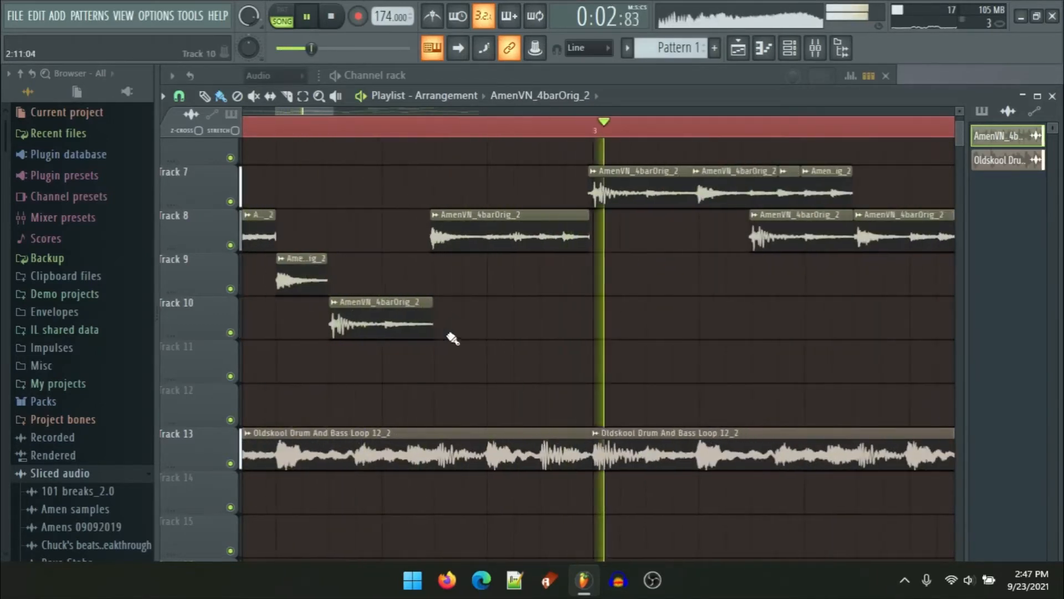
scroll(454, 339, "down", 4)
scroll(566, 351, "right", 1)
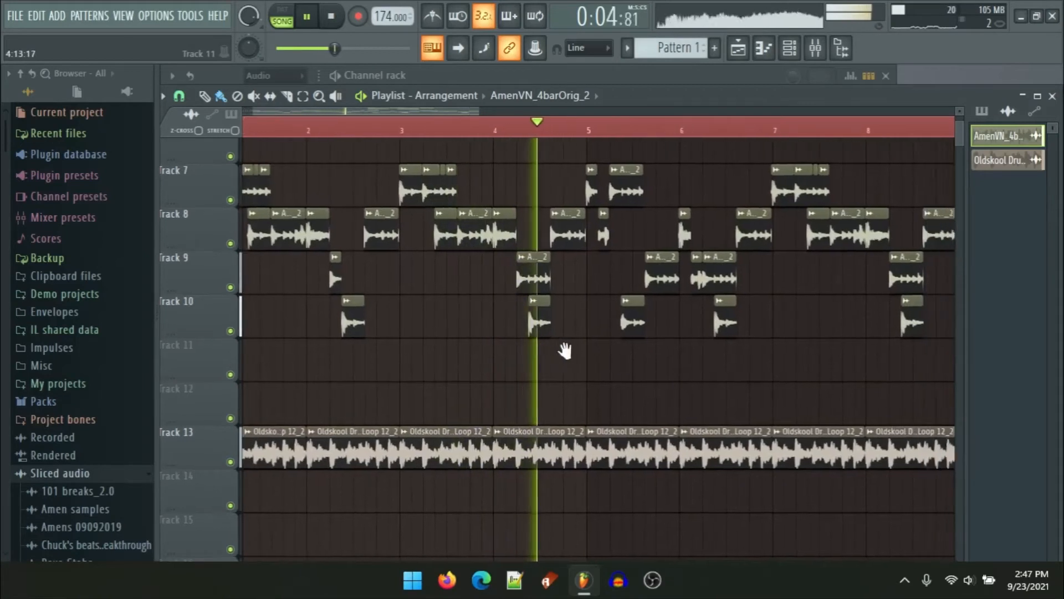
key("space")
scroll(560, 328, "down", 2)
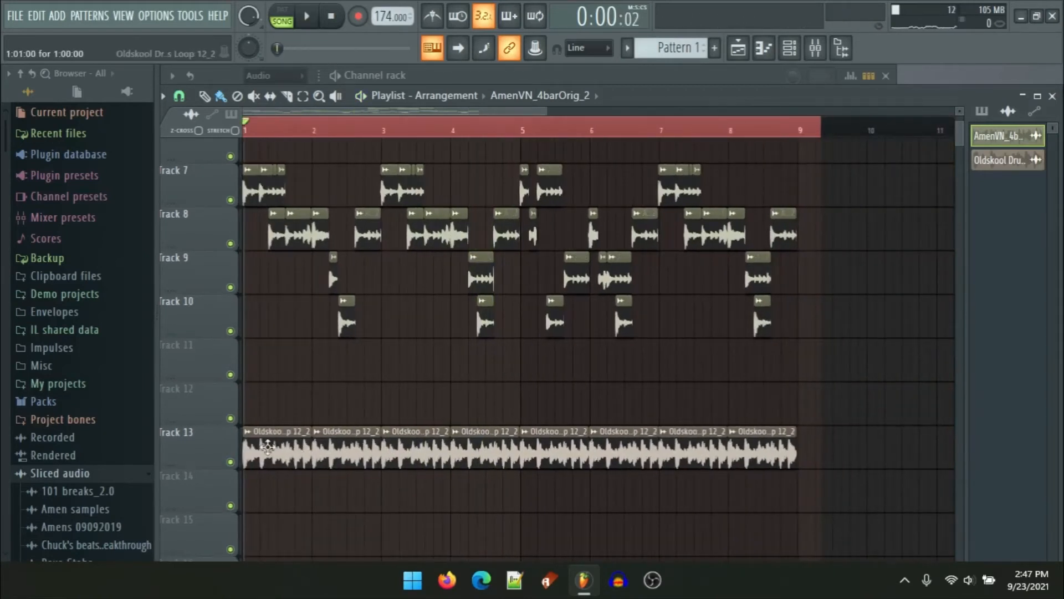
double_click(268, 446)
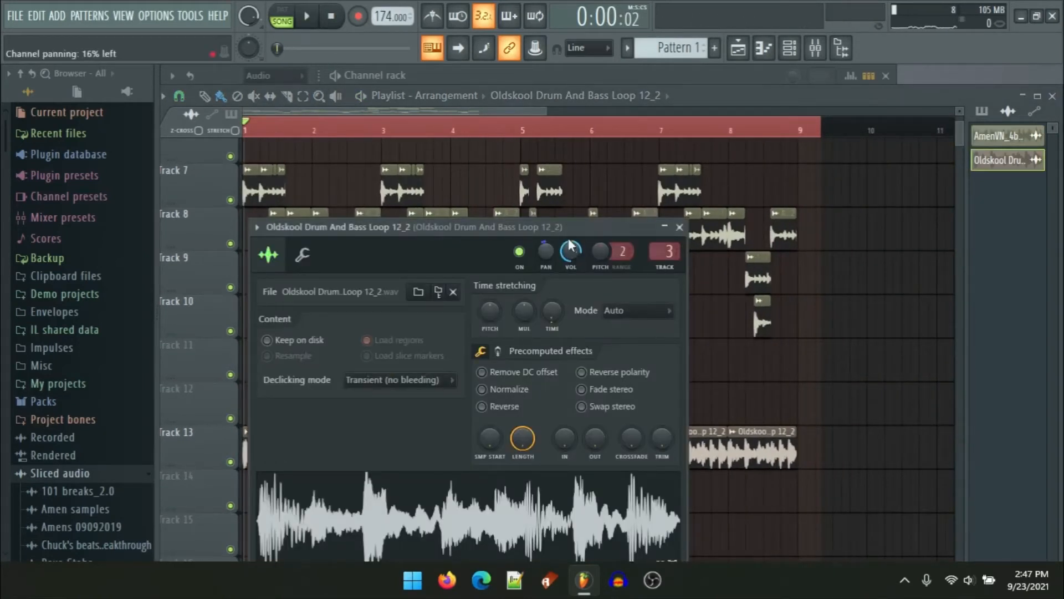
Step: Pan the drum-and-bass loop channel to 34% left while playing it, then close its channel settings
left_click_drag(586, 243, 619, 268)
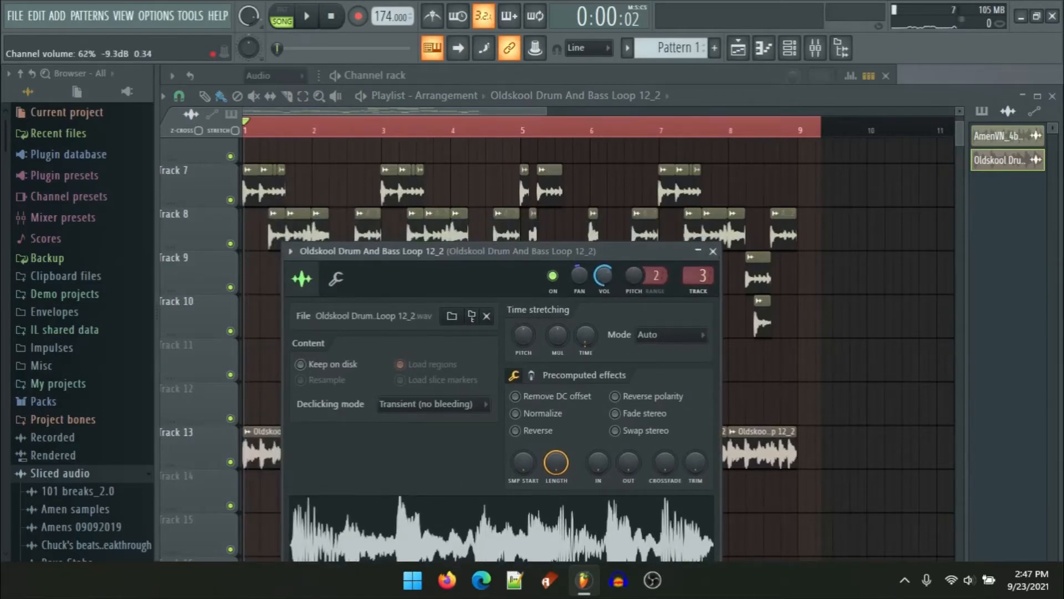
key("space")
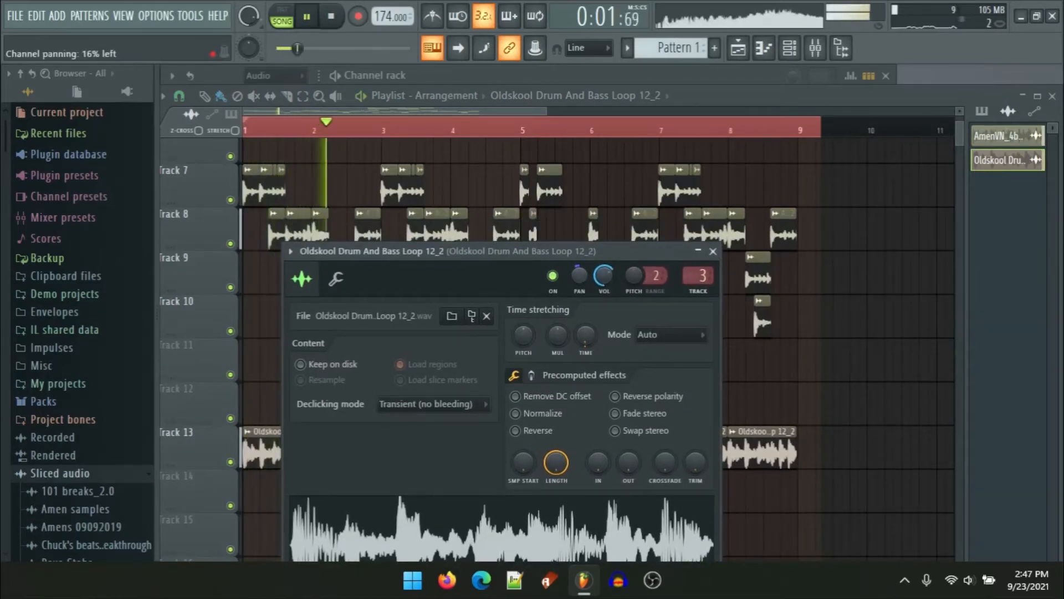
left_click_drag(579, 275, 579, 284)
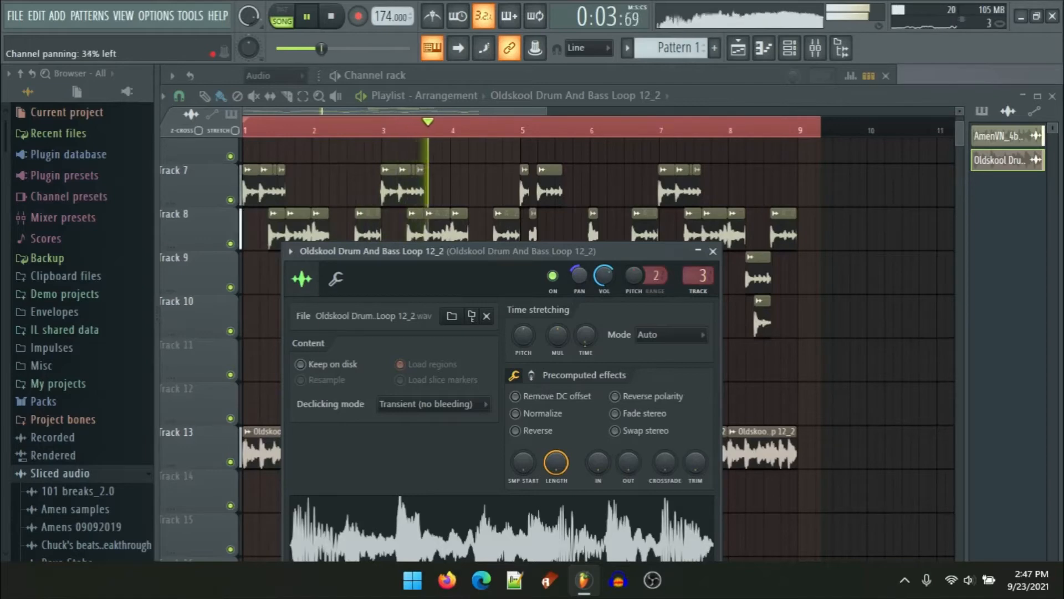
key("space")
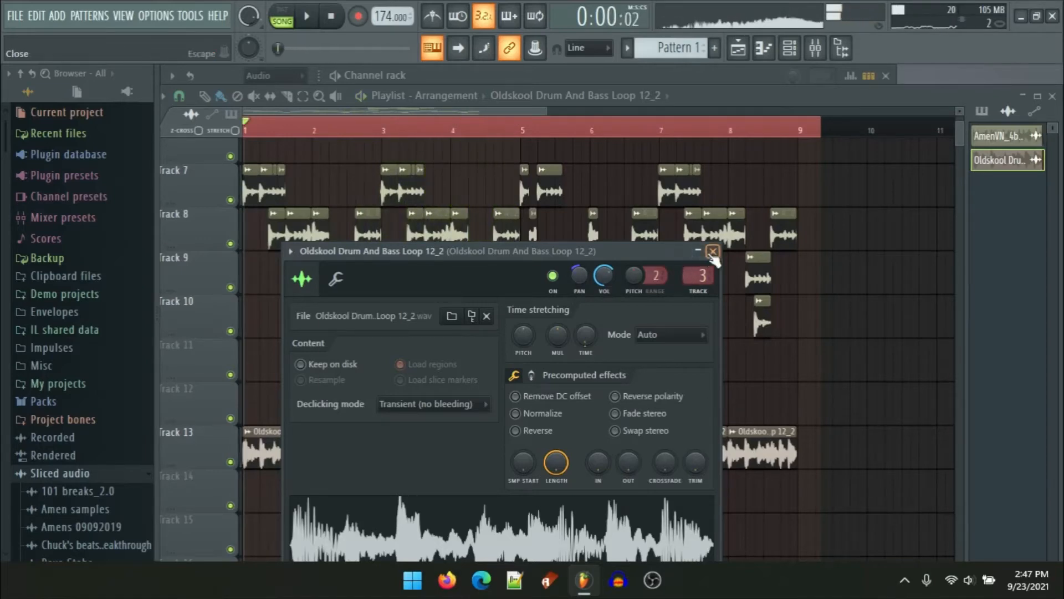
left_click(712, 251)
Step: Open the mixer, select the Master track and play the arrangement briefly to check levels
left_click(816, 47)
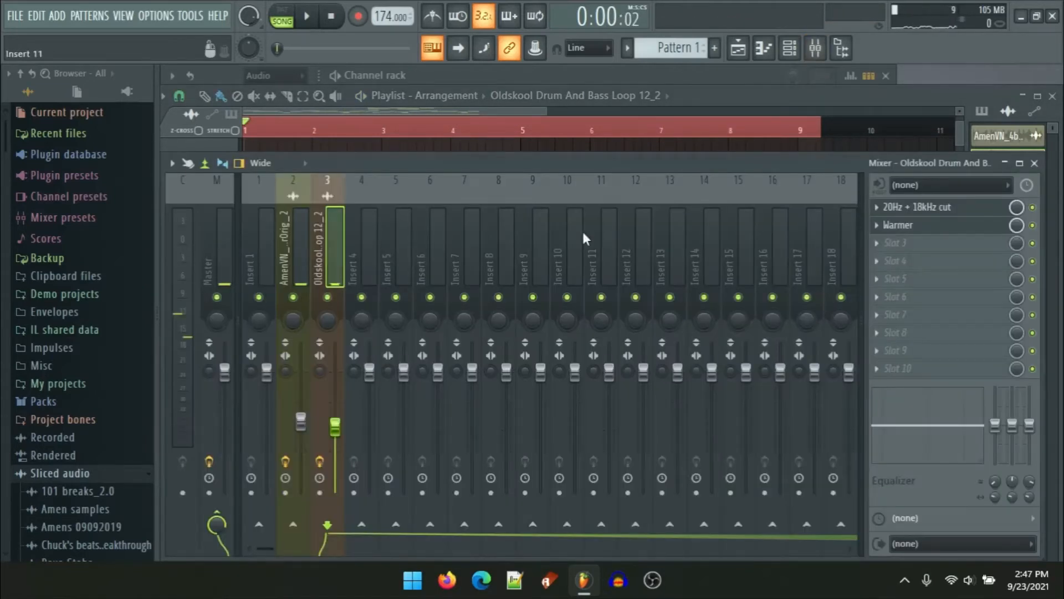
left_click(218, 253)
key("space")
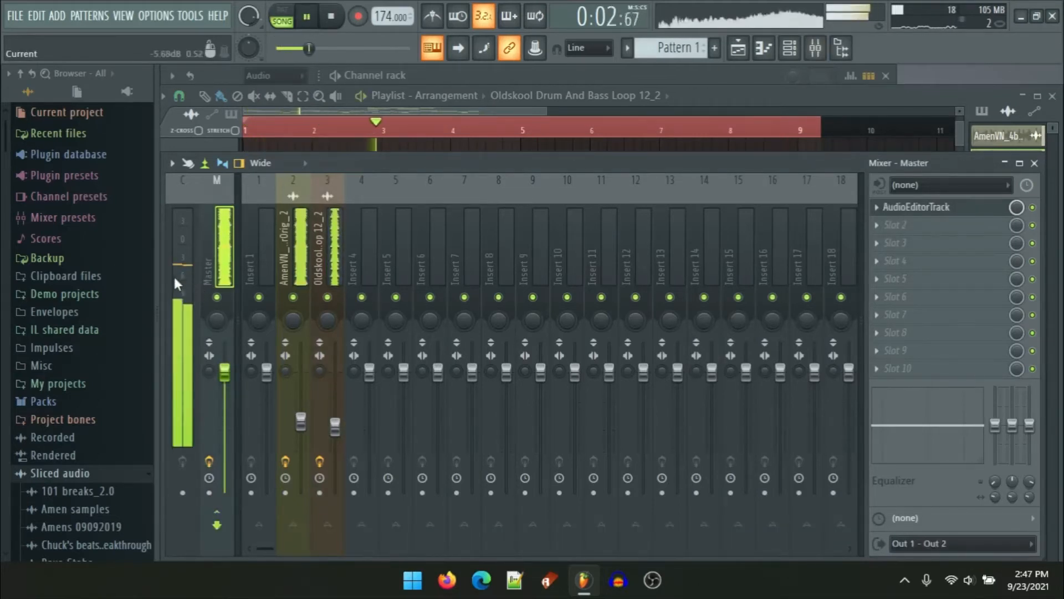
key("space")
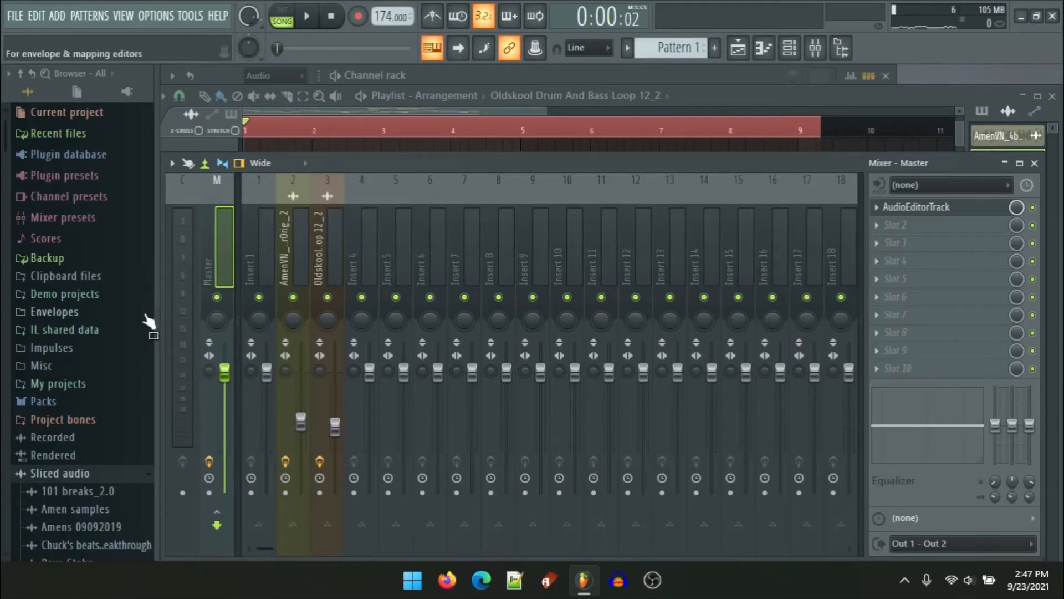
Step: Browse the Amen samples folders and sample packs to find and preview the Standard 808 sample
scroll(106, 330, "down", 5)
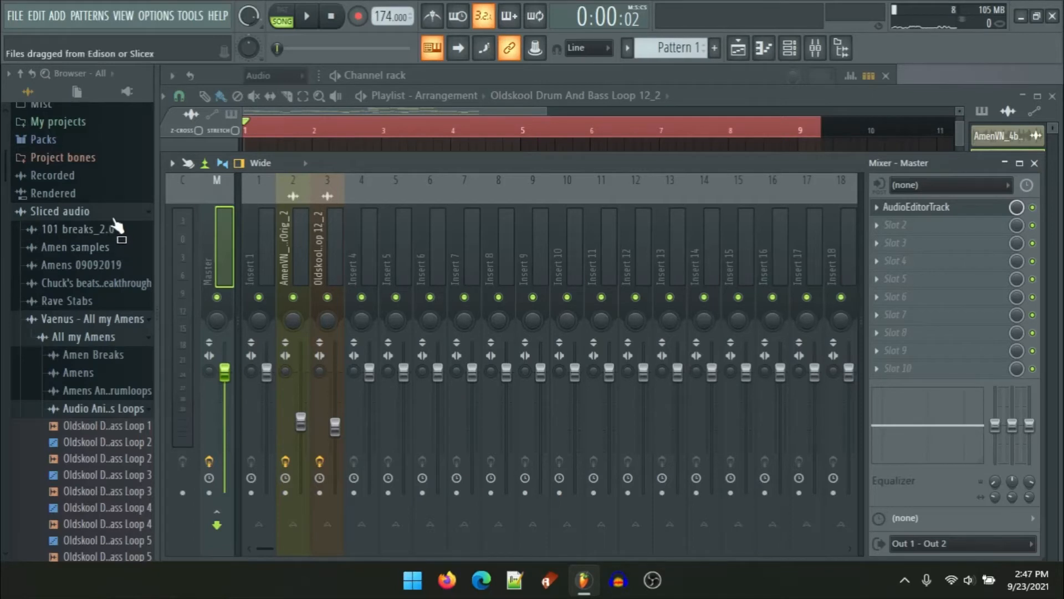
left_click(110, 248)
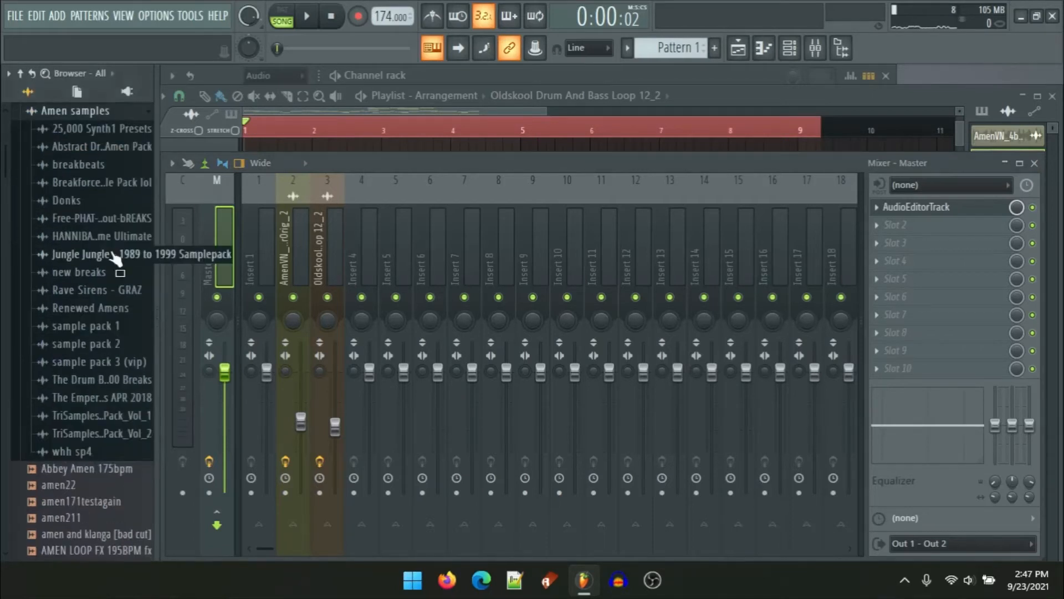
left_click(101, 382)
scroll(105, 347, "down", 15)
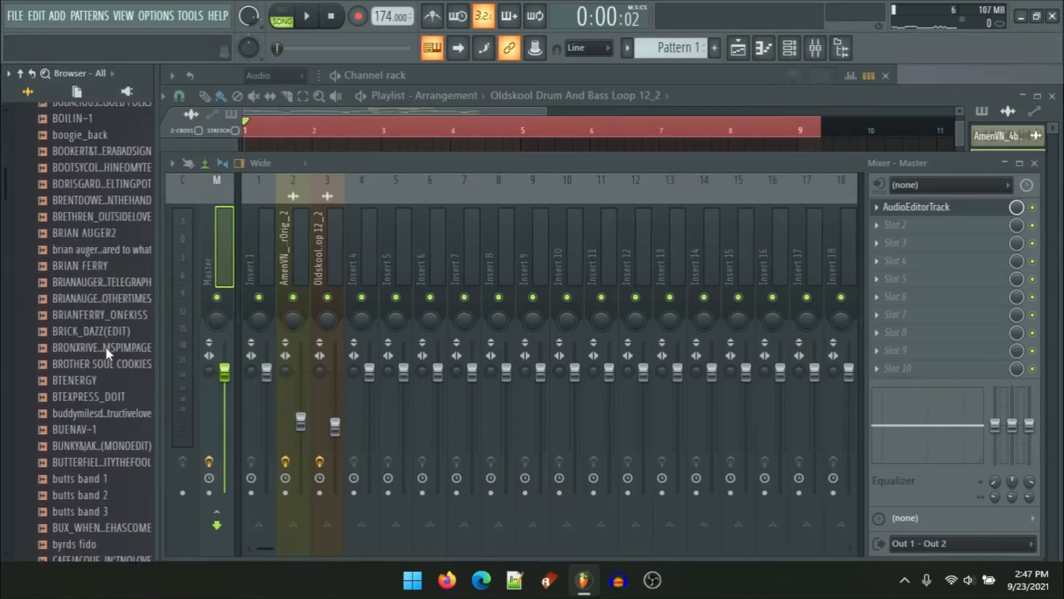
scroll(105, 347, "down", 5)
scroll(105, 347, "up", 20)
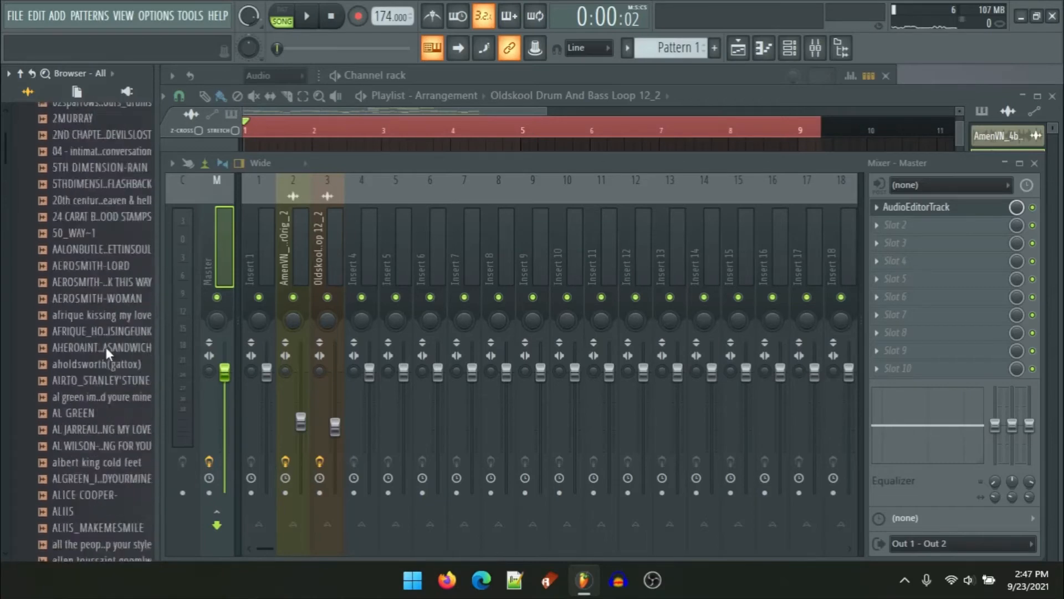
scroll(105, 347, "up", 10)
scroll(93, 345, "down", 5)
left_click(90, 517)
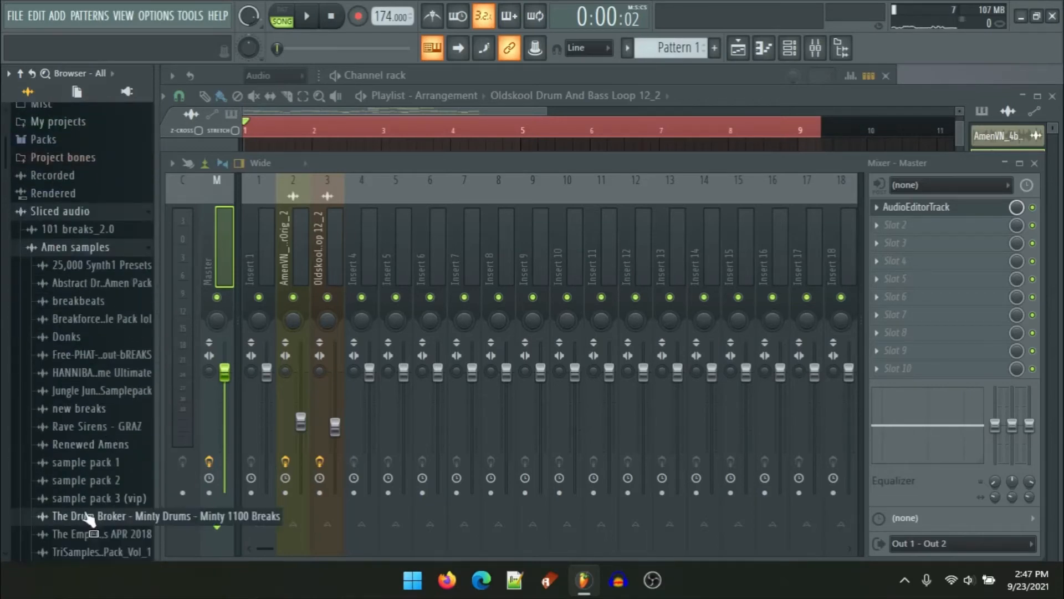
left_click(89, 535)
scroll(86, 466, "down", 15)
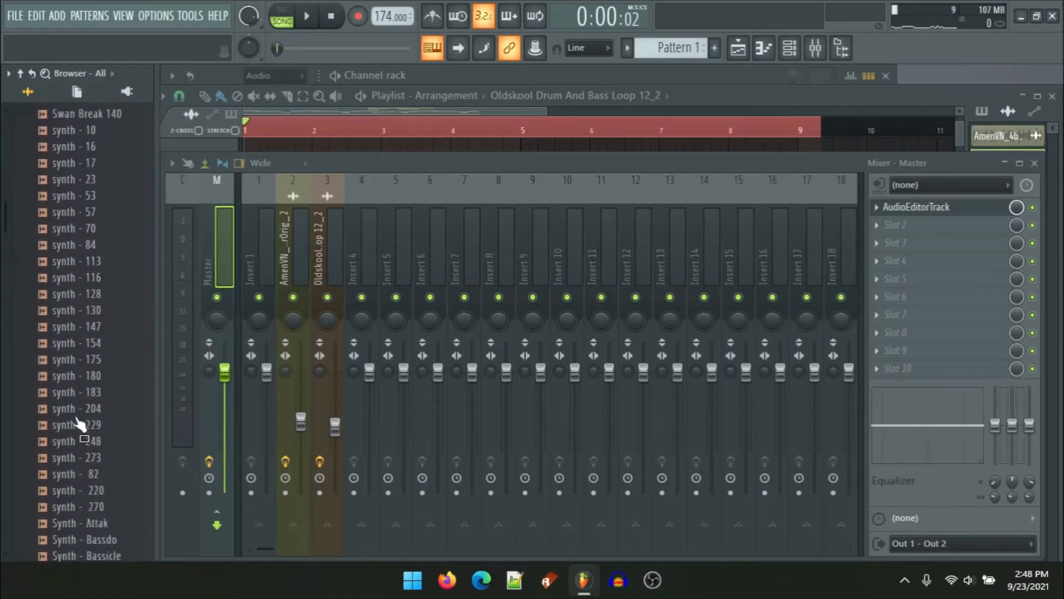
scroll(94, 397, "down", 12)
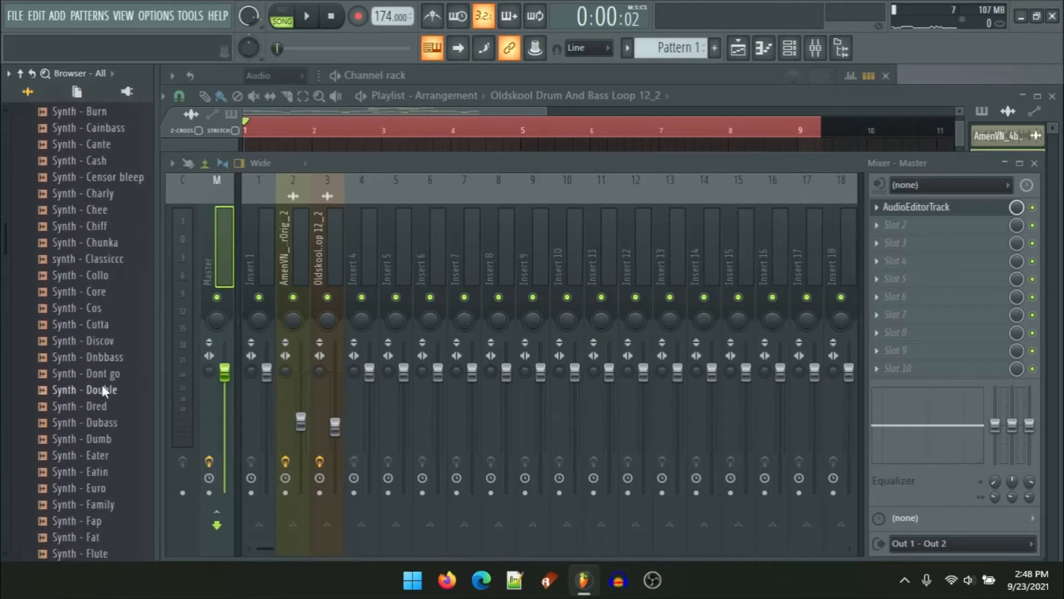
scroll(102, 384, "down", 13)
scroll(101, 396, "up", 17)
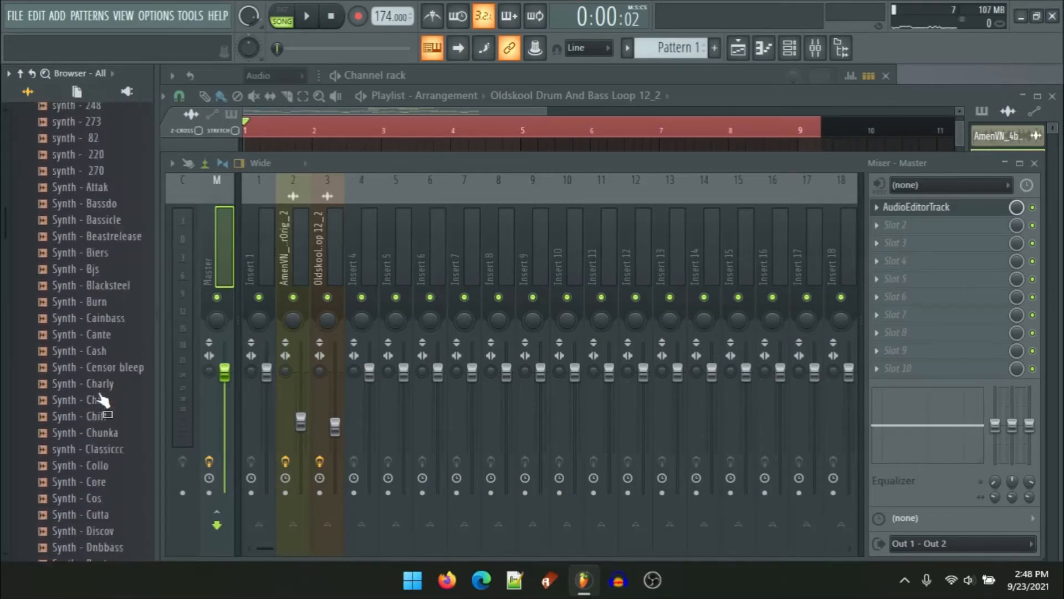
scroll(97, 394, "up", 9)
left_click(105, 209)
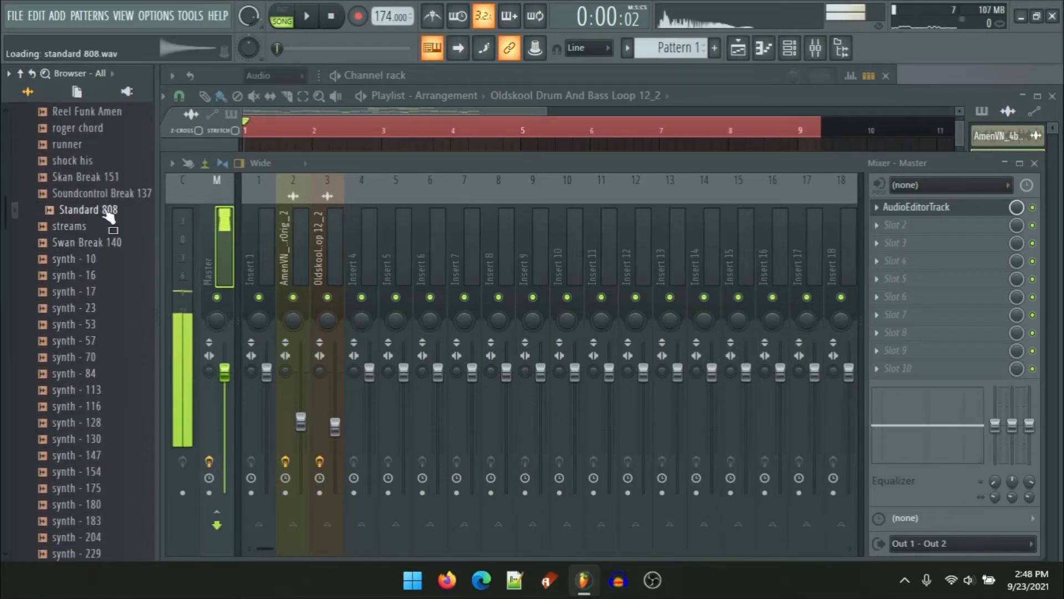
Step: Add the Standard 808 sample to the channel rack as a new channel and open its settings
left_click(790, 47)
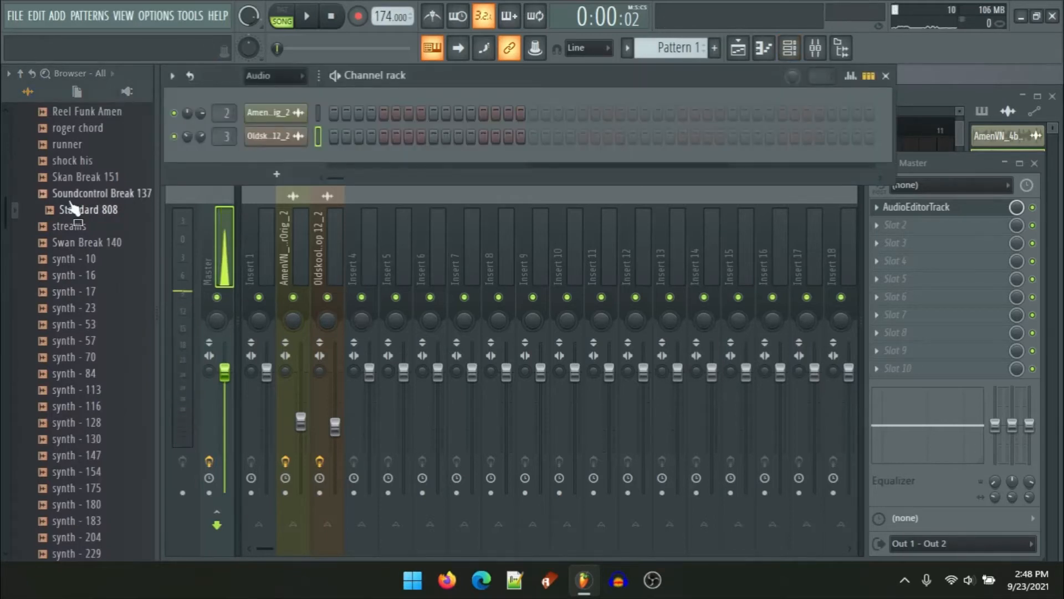
left_click_drag(71, 206, 275, 155)
left_click(267, 137)
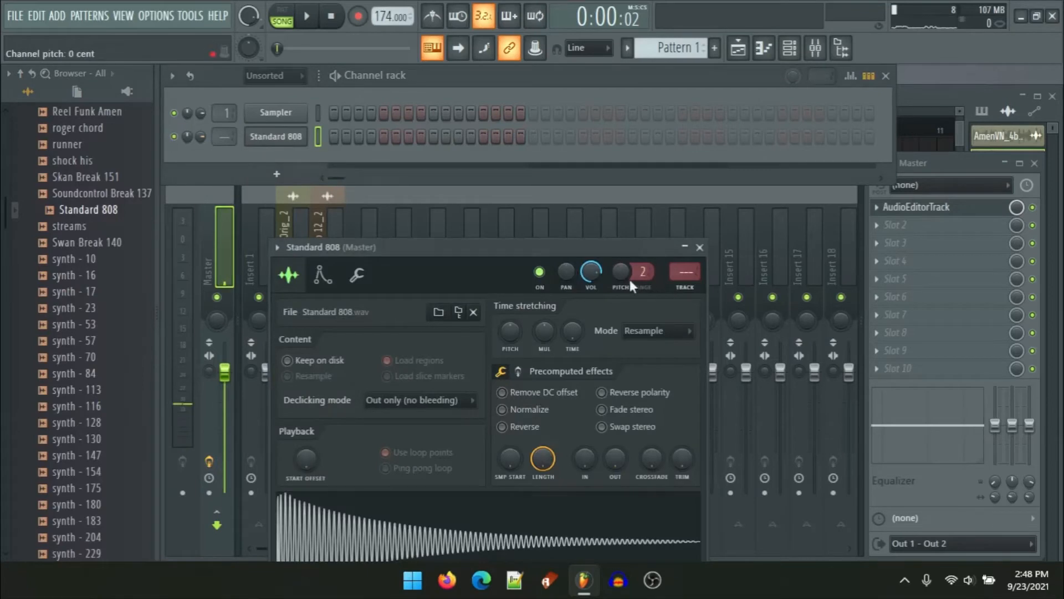
Step: Delete the empty Sampler channel from the channel rack
scroll(685, 272, "up", 1)
right_click(282, 116)
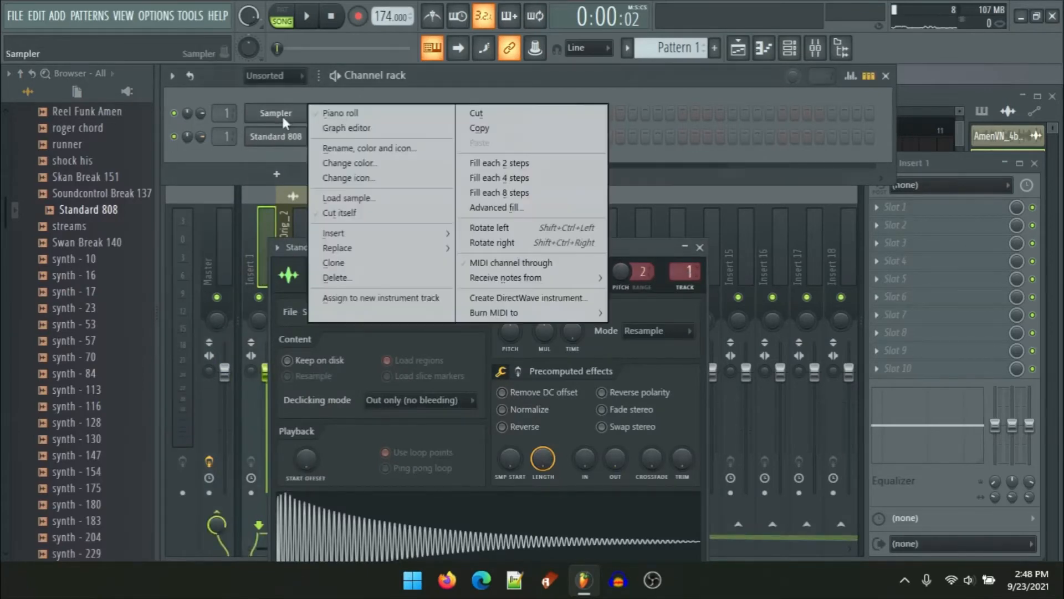
left_click(335, 277)
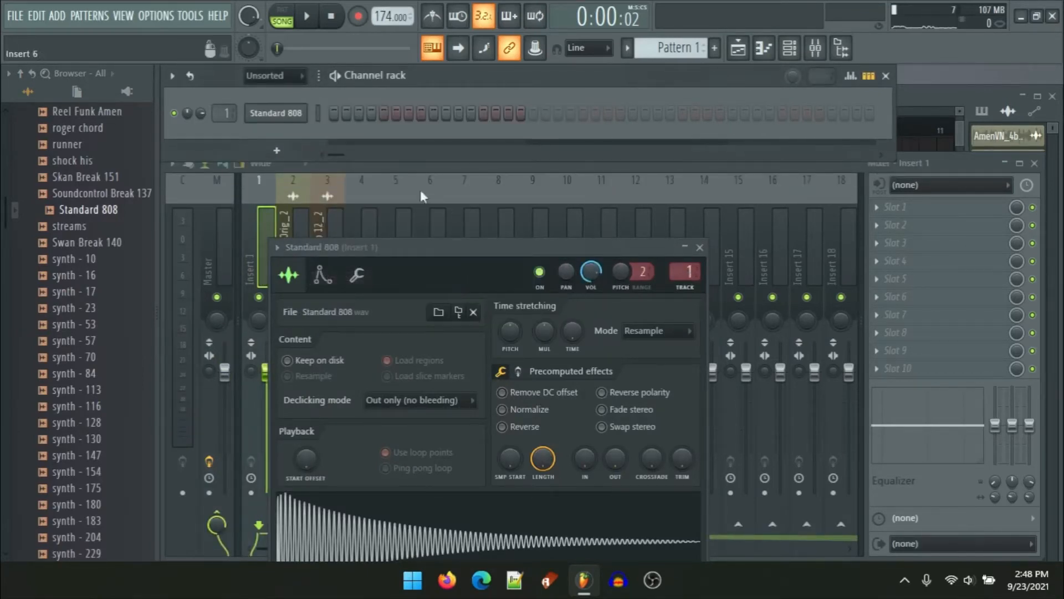
Step: Enable Cut itself on the Standard 808 channel and audition the 808 at several pitches
left_click_drag(411, 284, 417, 128)
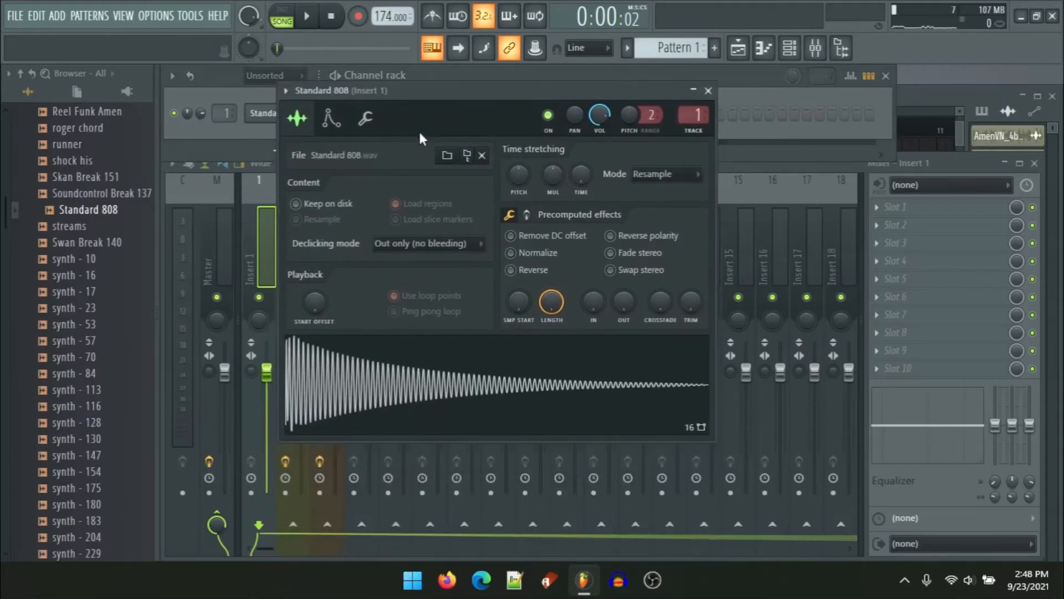
key("q")
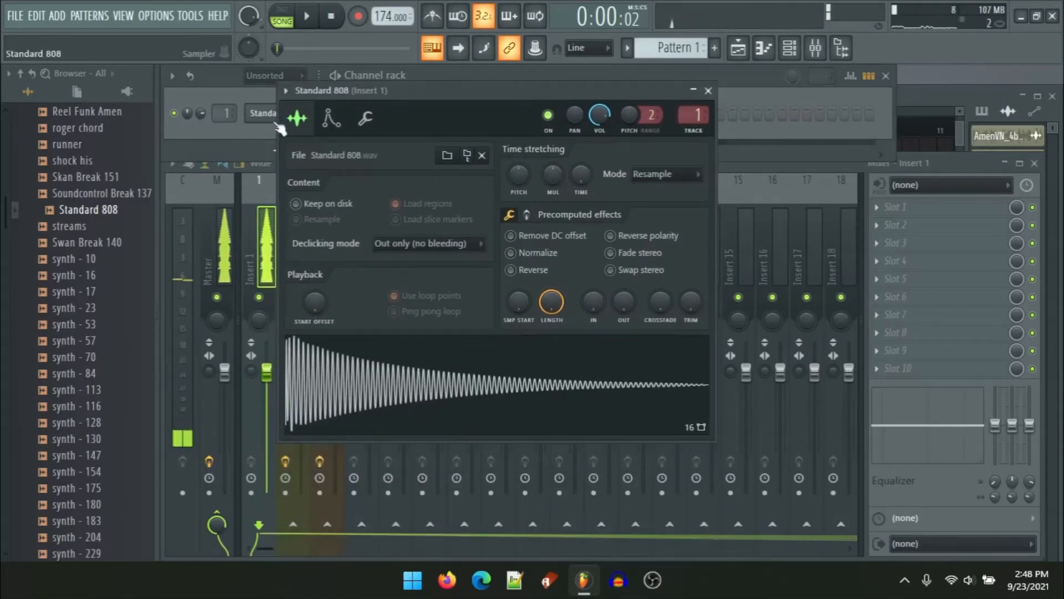
right_click(265, 109)
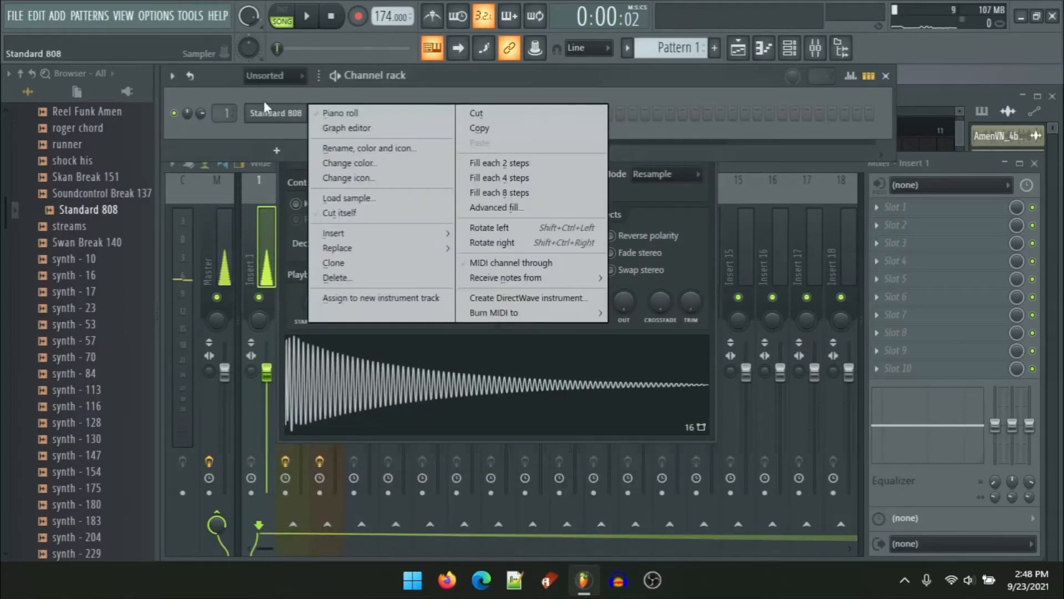
left_click(342, 233)
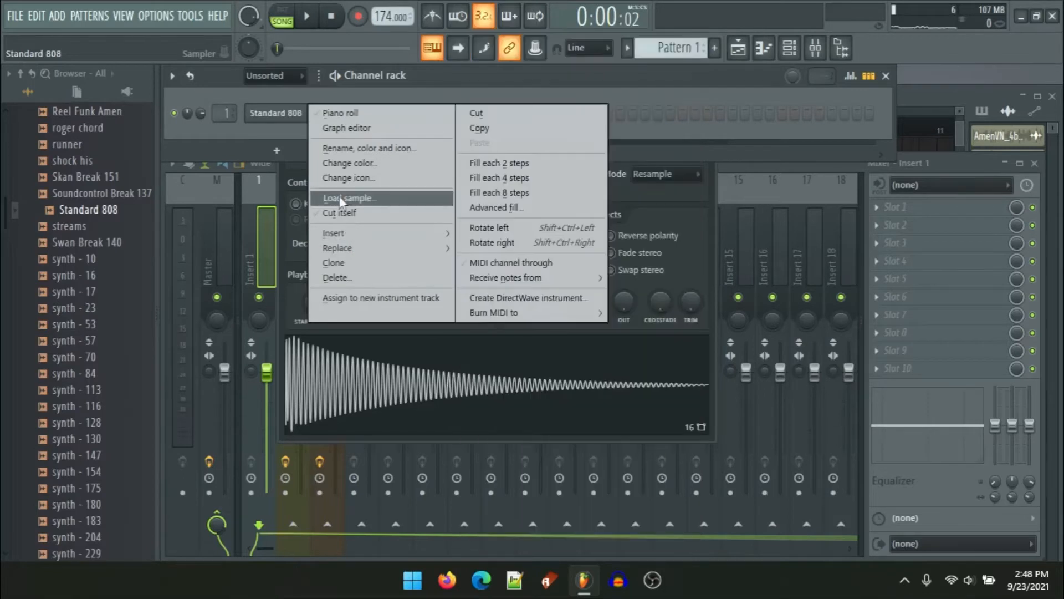
left_click(341, 214)
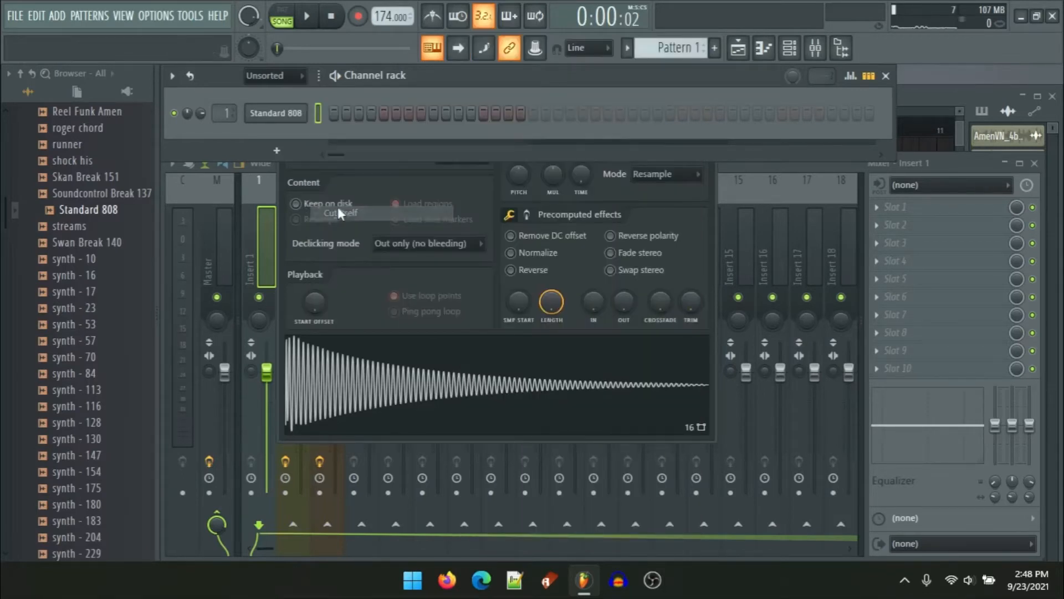
right_click(306, 111)
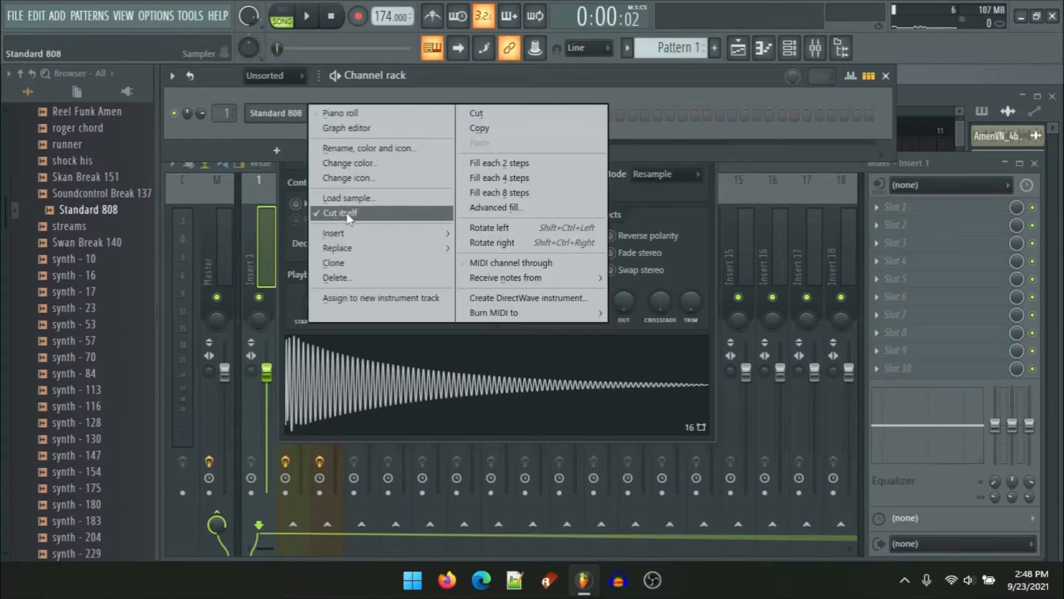
left_click(412, 416)
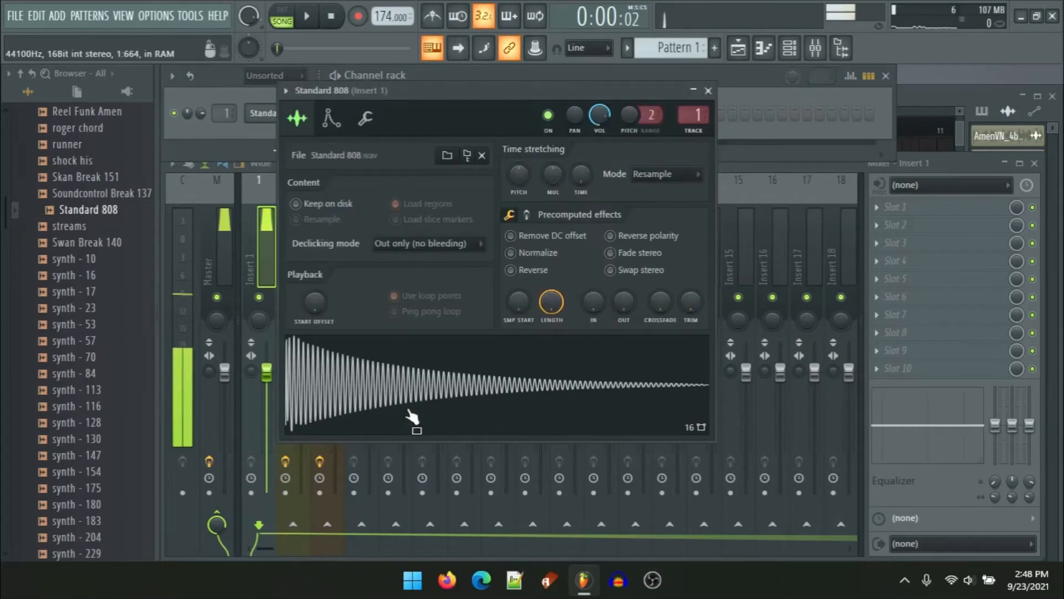
key("b")
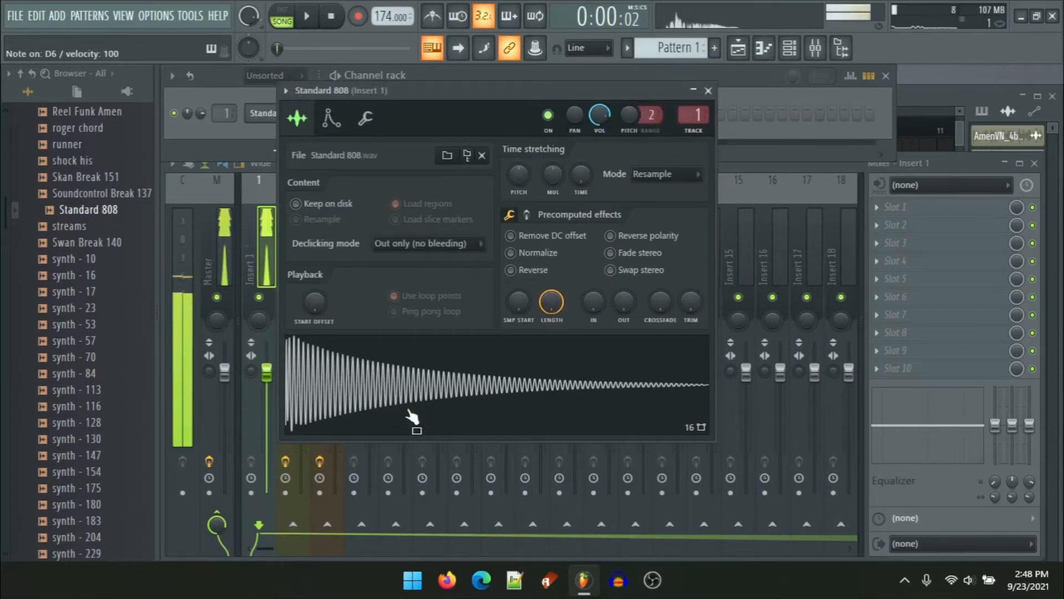
key("w")
key("v")
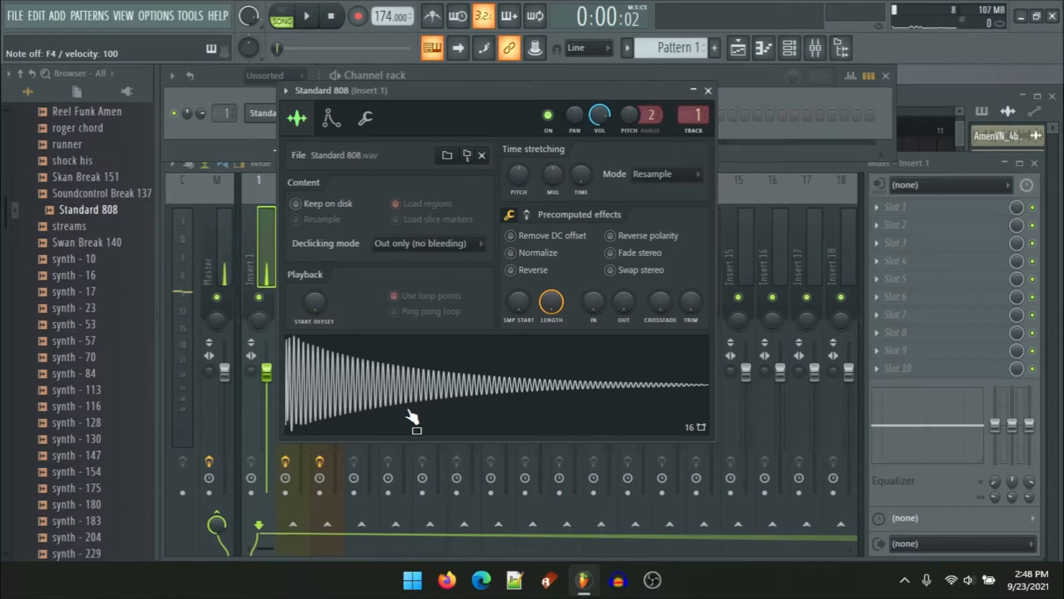
Step: Return to the playlist and mute Track 13 holding the drum-and-bass loop
left_click(916, 113)
scroll(83, 332, "up", 15)
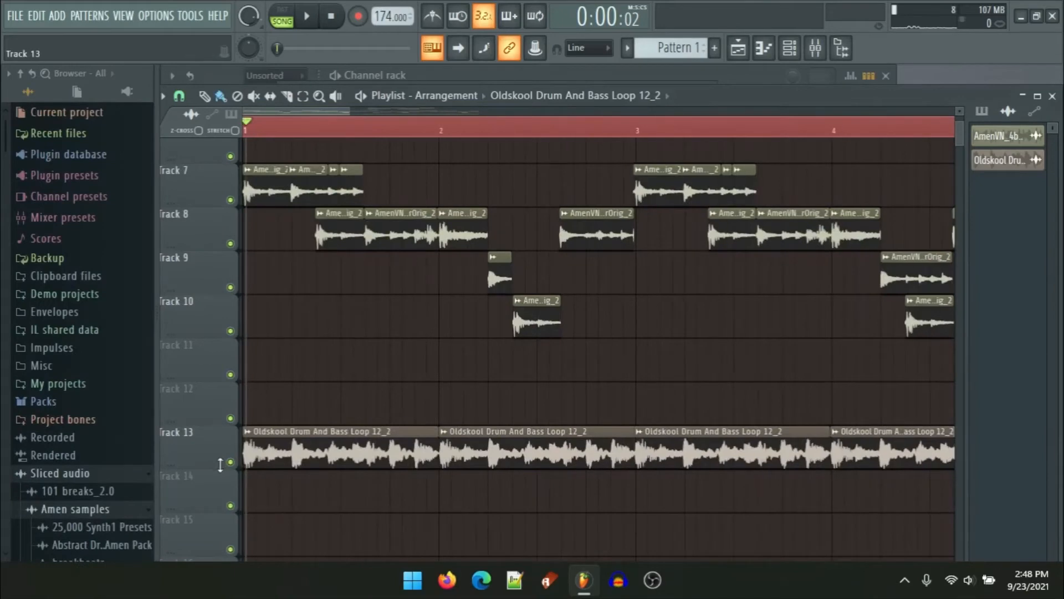
left_click(229, 468)
scroll(304, 197, "up", 4)
Step: Play the arrangement and scroll through the playlist to listen to the Amen beat alone
key("space")
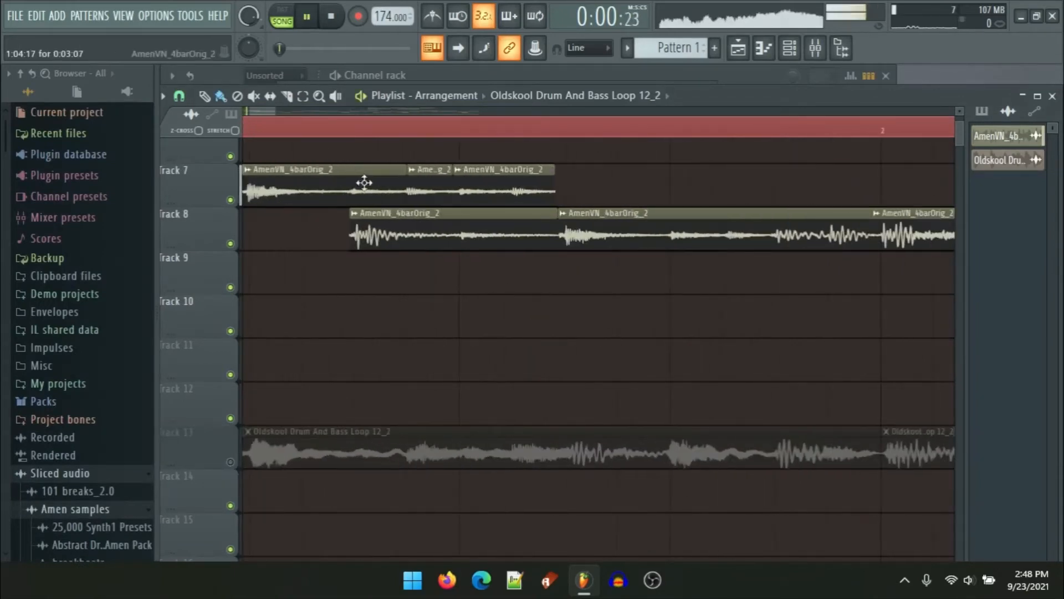
scroll(383, 213, "down", 4)
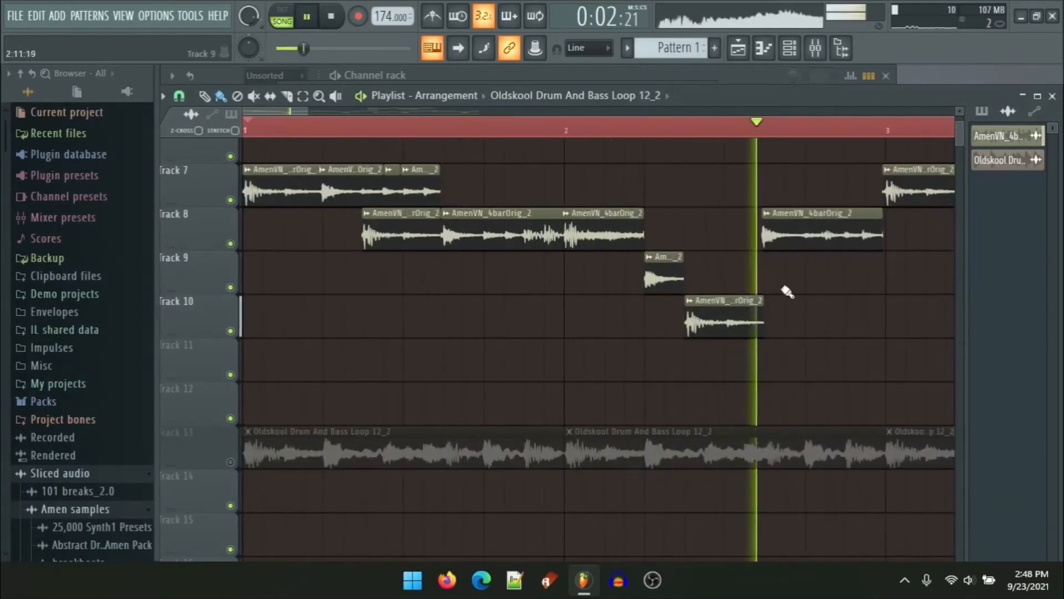
left_click_drag(786, 290, 76, 294)
key("space")
left_click_drag(377, 285, 711, 257)
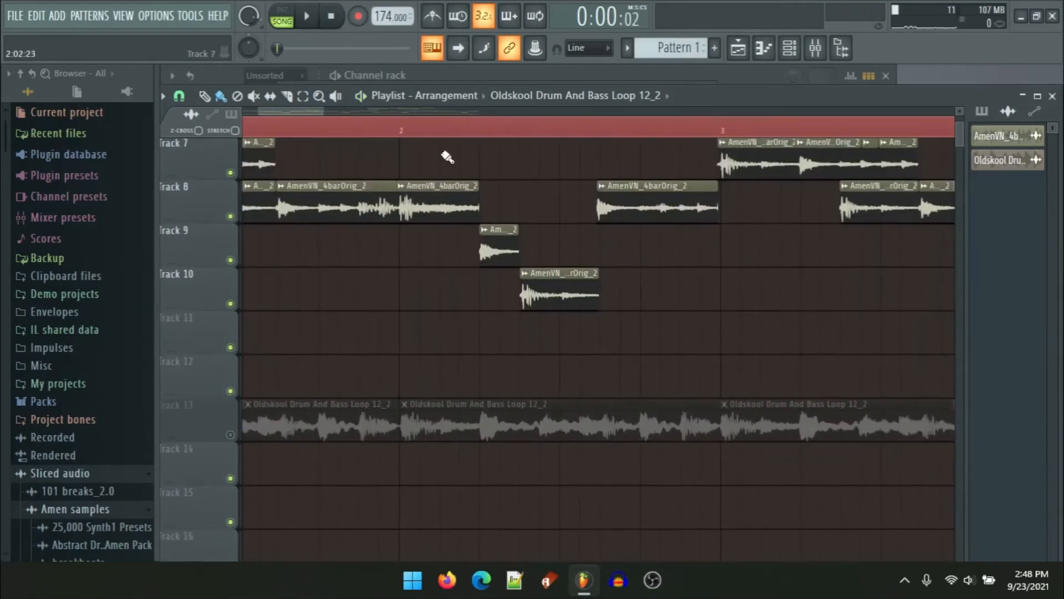
Step: Extend the end of a Track 9 Amen slice to make it longer
key("space")
scroll(532, 237, "up", 5)
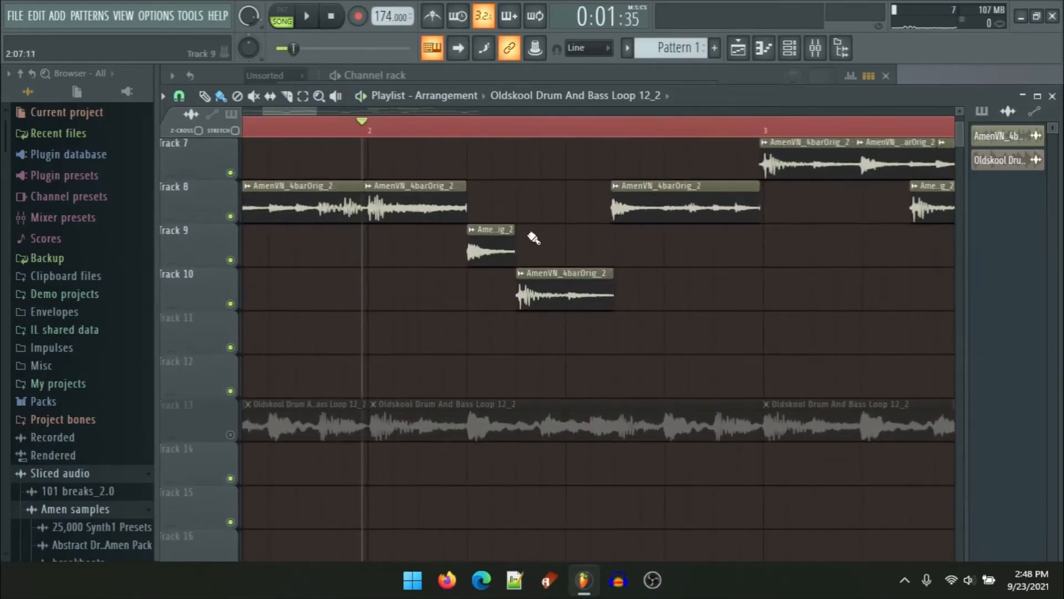
left_click_drag(497, 235, 686, 235)
scroll(461, 292, "up", 3)
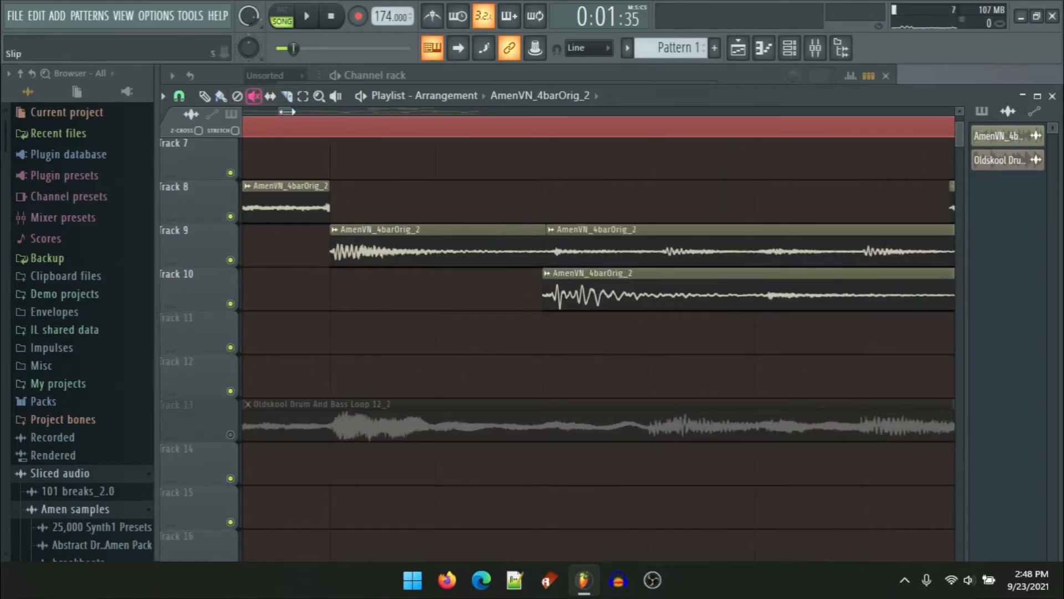
Step: Place another Amen slice directly after the existing clip on Track 9 and play the beat to check it
left_click(610, 254)
scroll(604, 252, "down", 3)
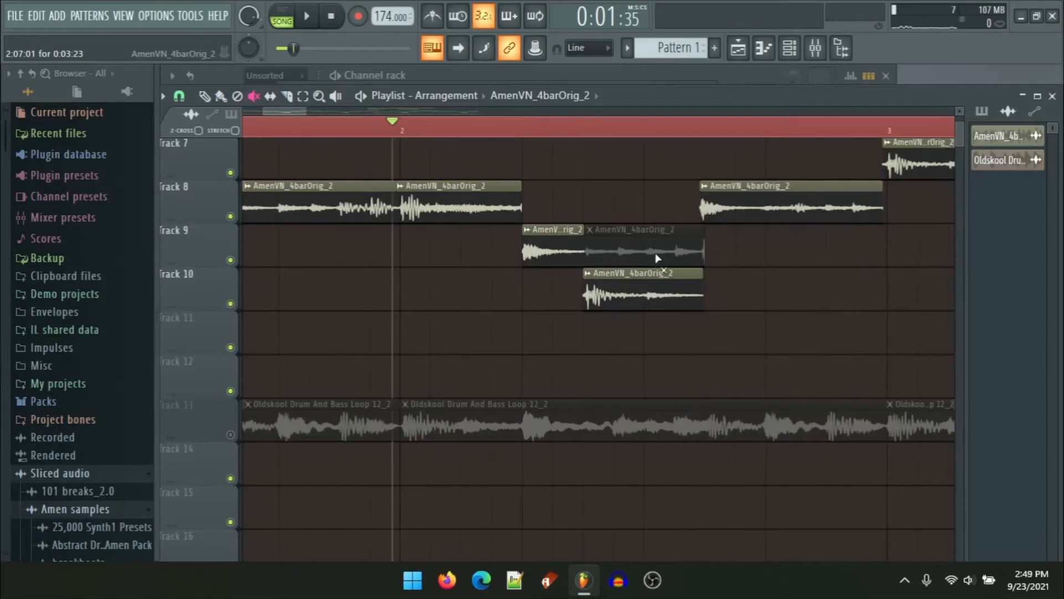
key("space")
key("space")
left_click(634, 252)
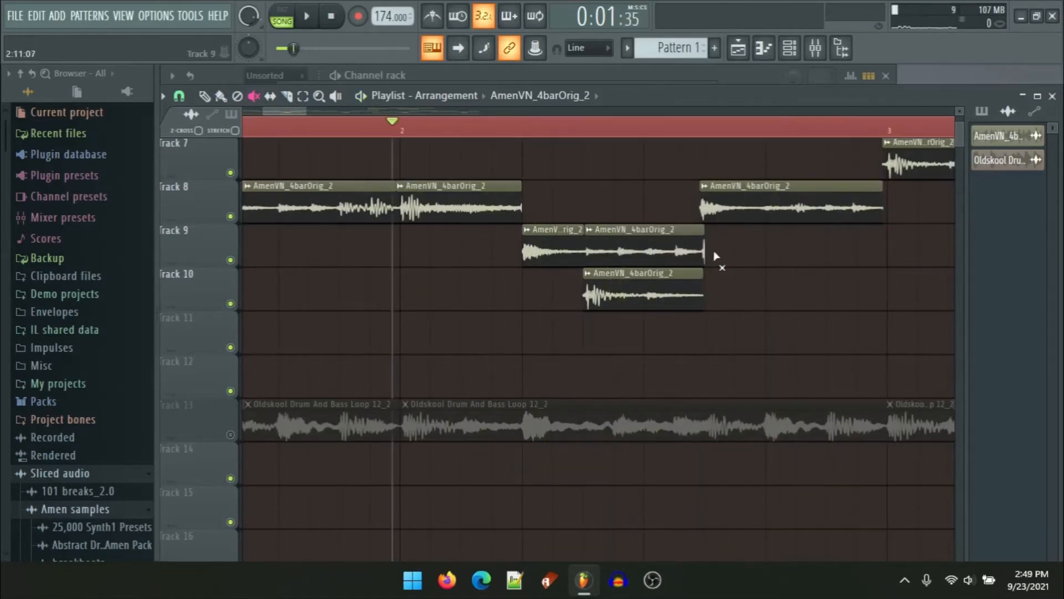
key("space")
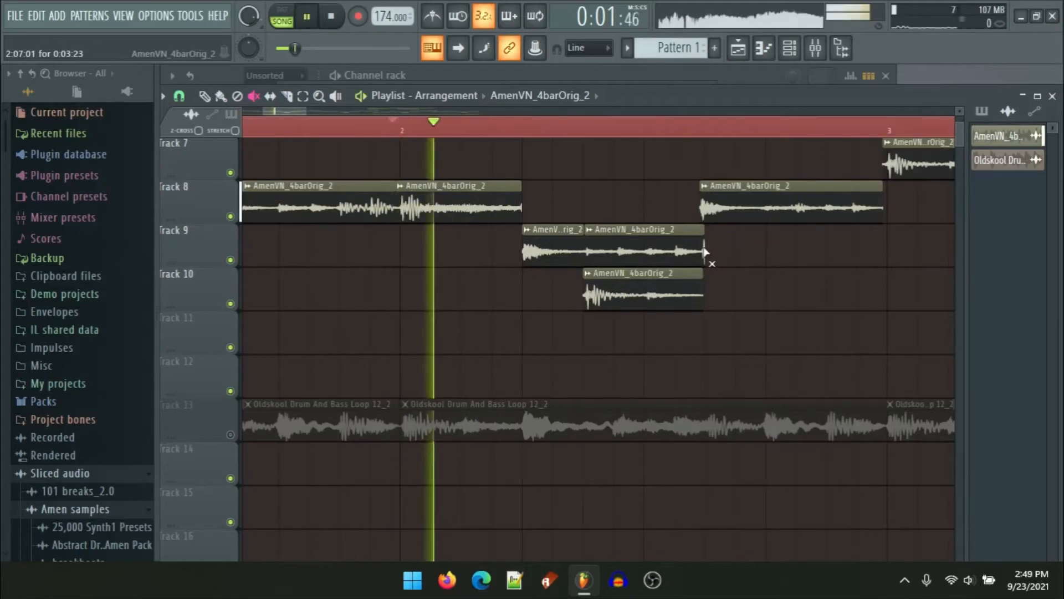
key("space")
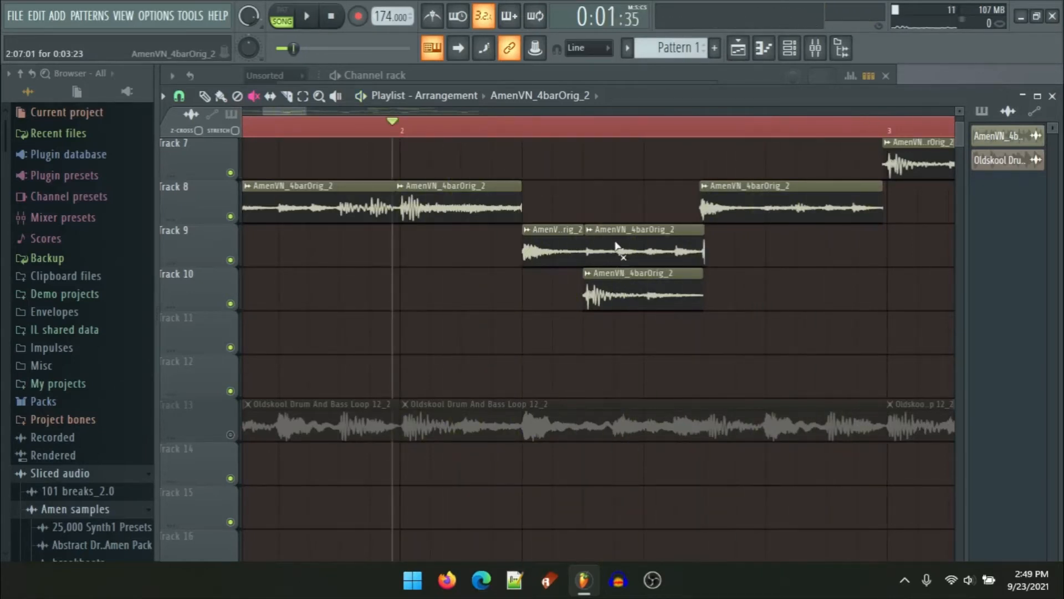
Step: Slice the tail off the Track 9 Amen clip, delete it, trim the end slightly and audition
scroll(783, 290, "up", 5, "ctrl")
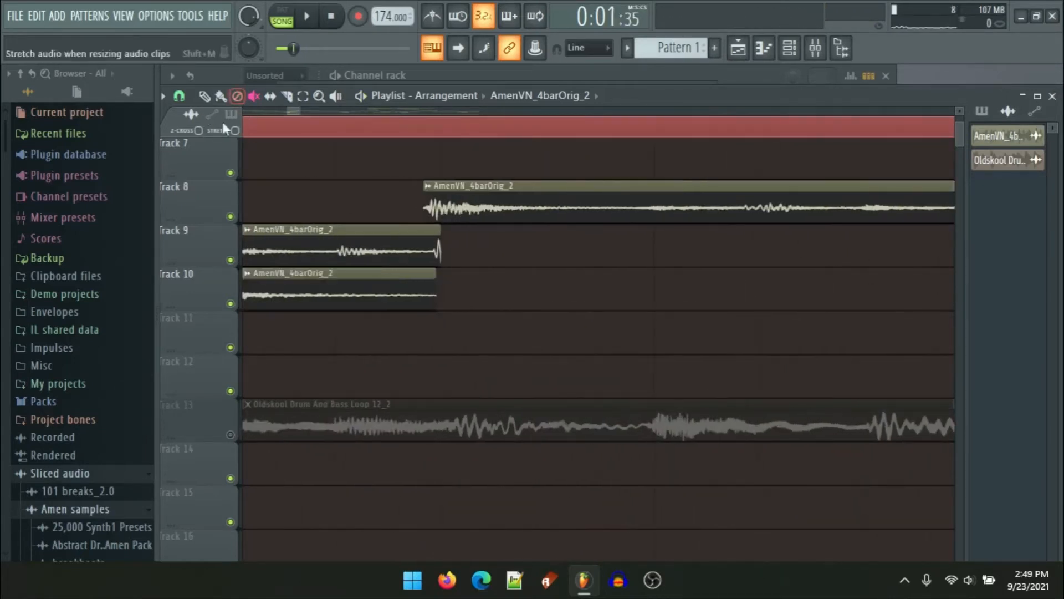
left_click(224, 95)
left_click(445, 234)
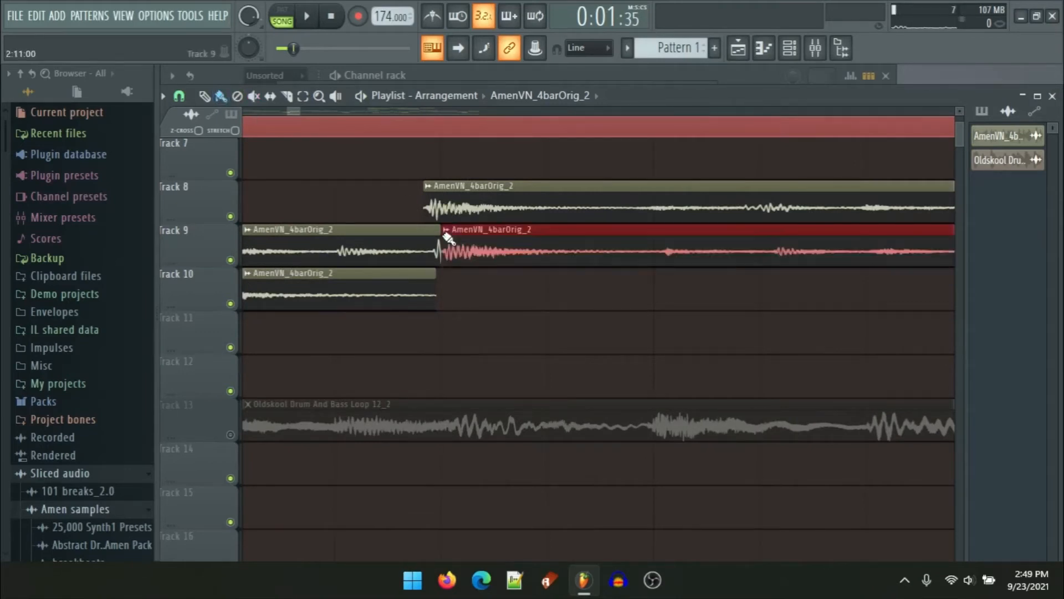
right_click(444, 234)
left_click_drag(439, 235, 432, 235)
key("space")
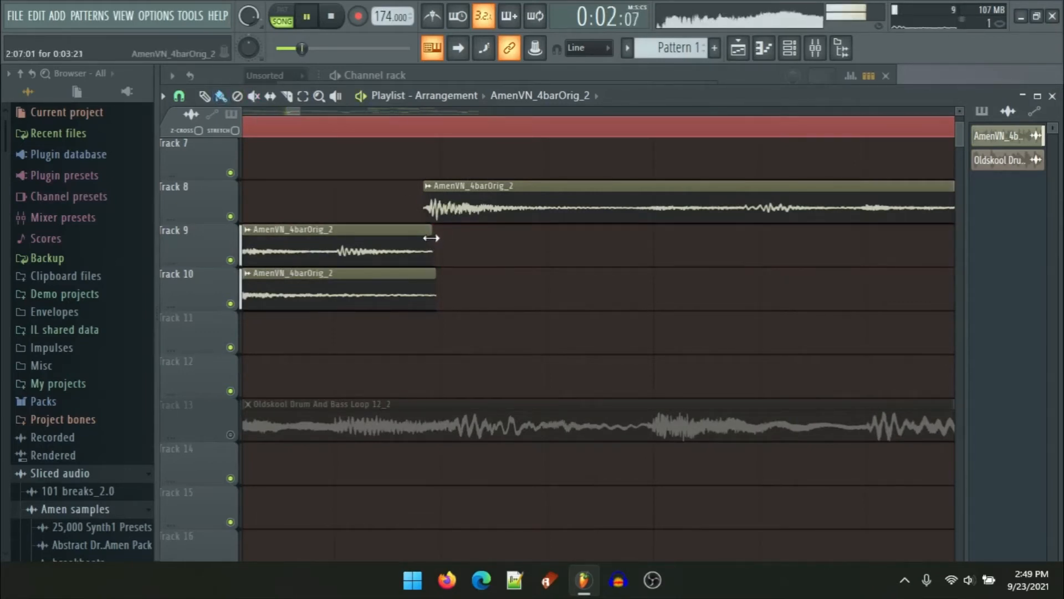
key("space")
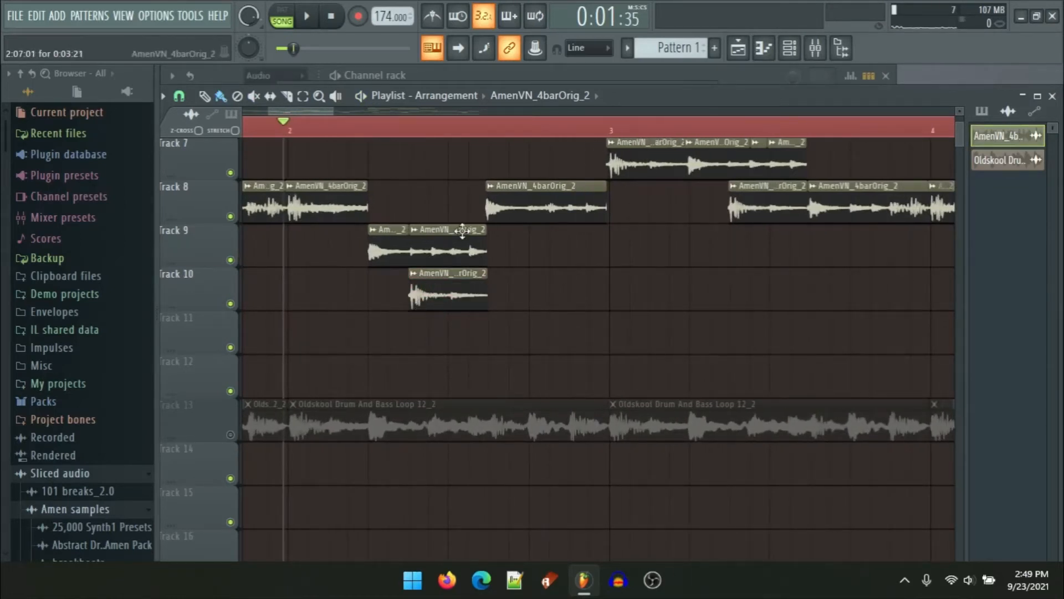
Step: Open the channel rack and set its display filter to All so the Standard 808 channel appears
scroll(476, 305, "down", 1)
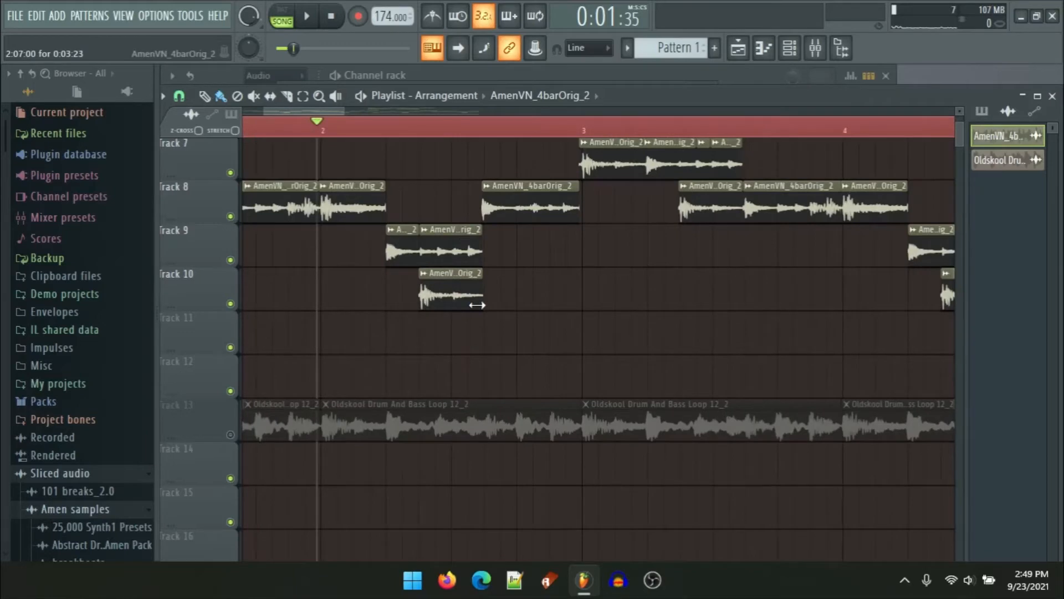
scroll(476, 305, "down", 5)
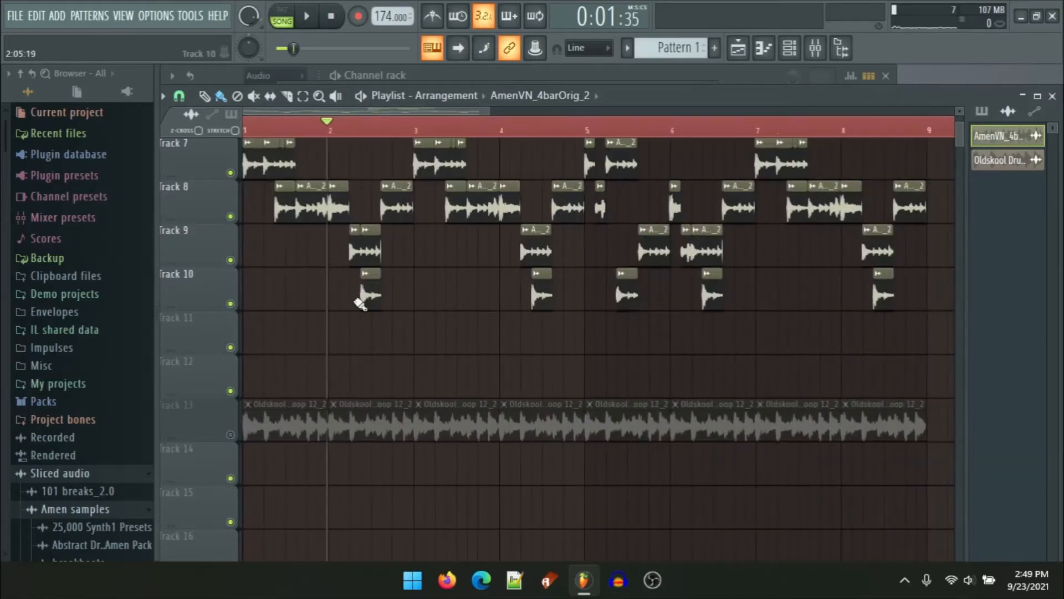
scroll(537, 349, "up", 3)
scroll(444, 396, "down", 2)
scroll(385, 415, "down", 3)
scroll(365, 410, "up", 3)
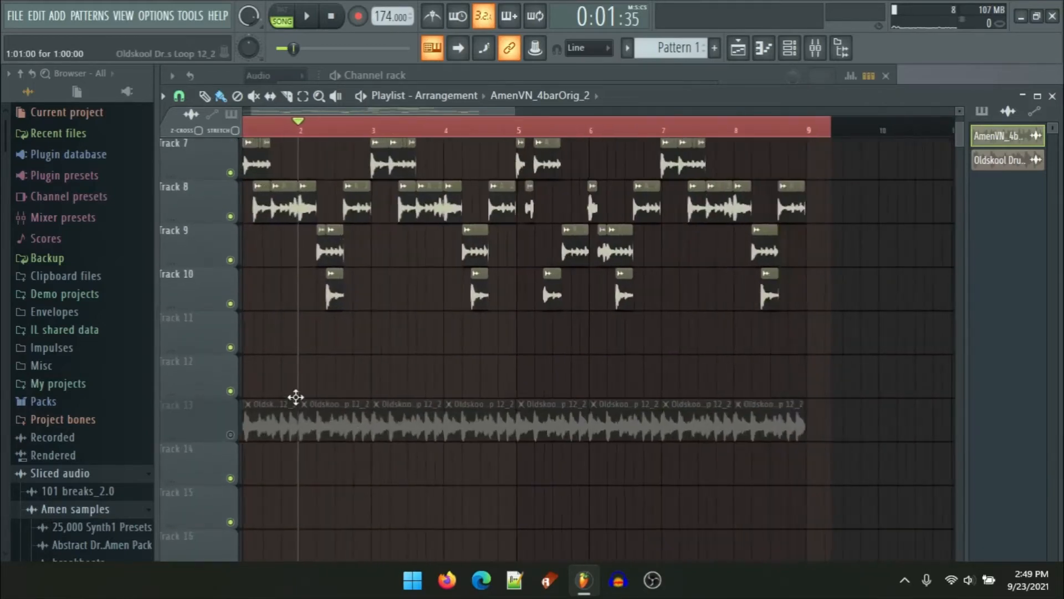
scroll(615, 475, "up", 3)
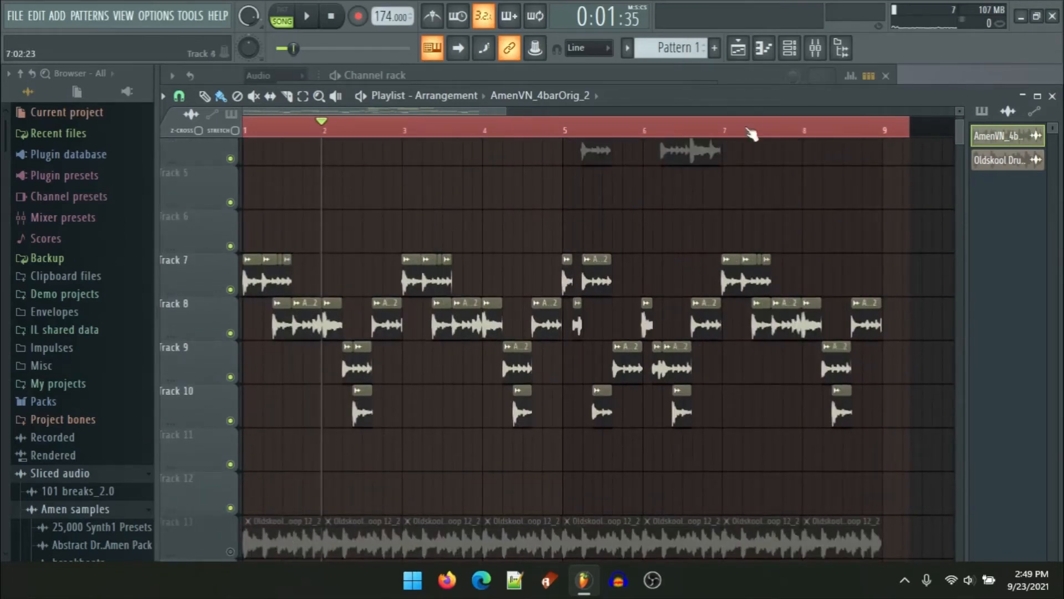
left_click(789, 48)
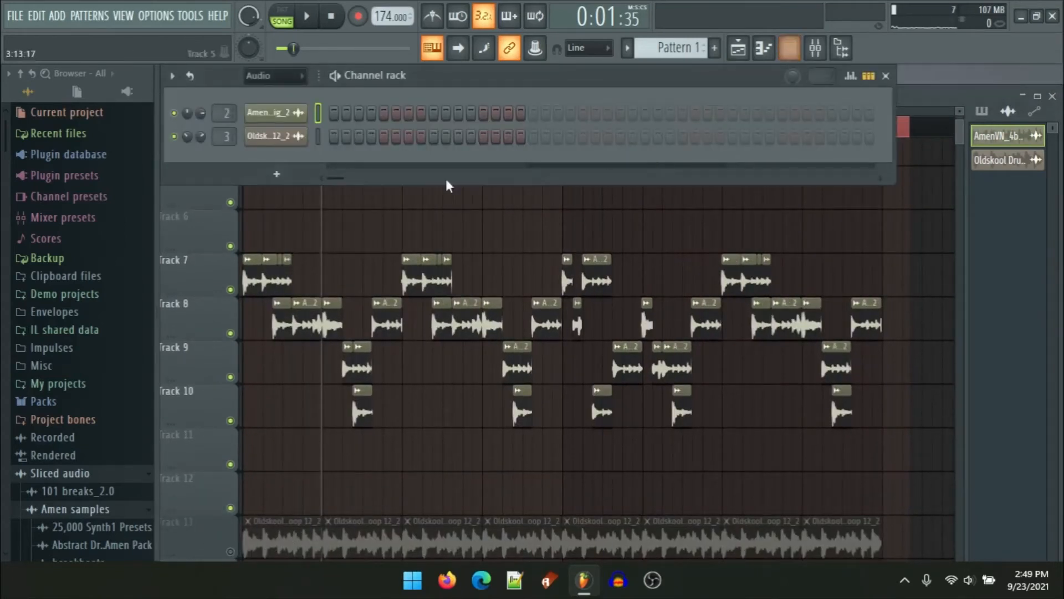
left_click(276, 84)
left_click(280, 98)
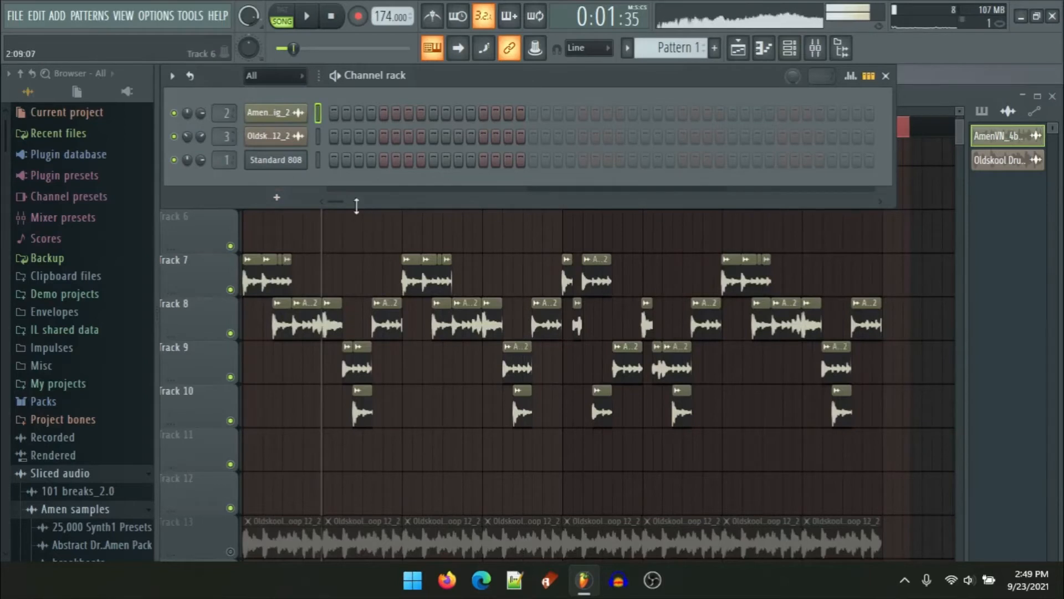
Step: Audition the Standard 808 at several pitches using the computer keyboard
key("space")
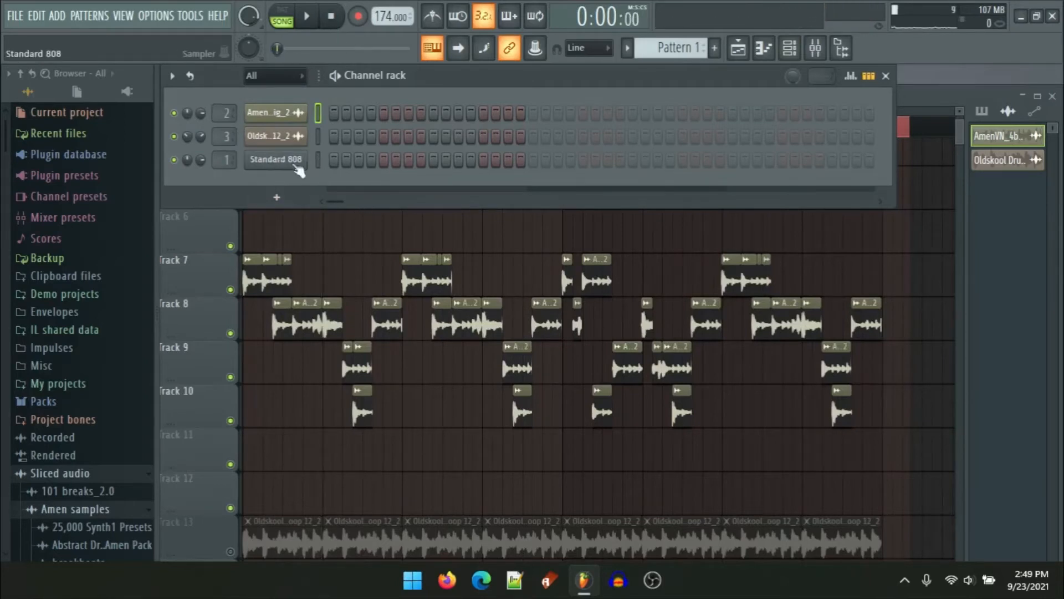
key("x")
key("x")
key("x")
key("x")
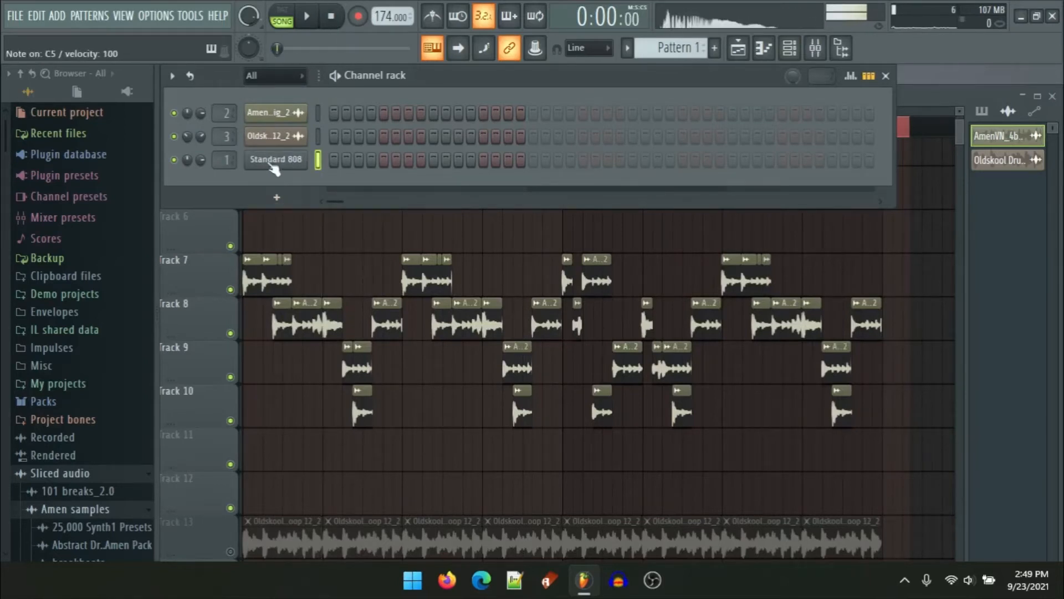
key("b")
key("b")
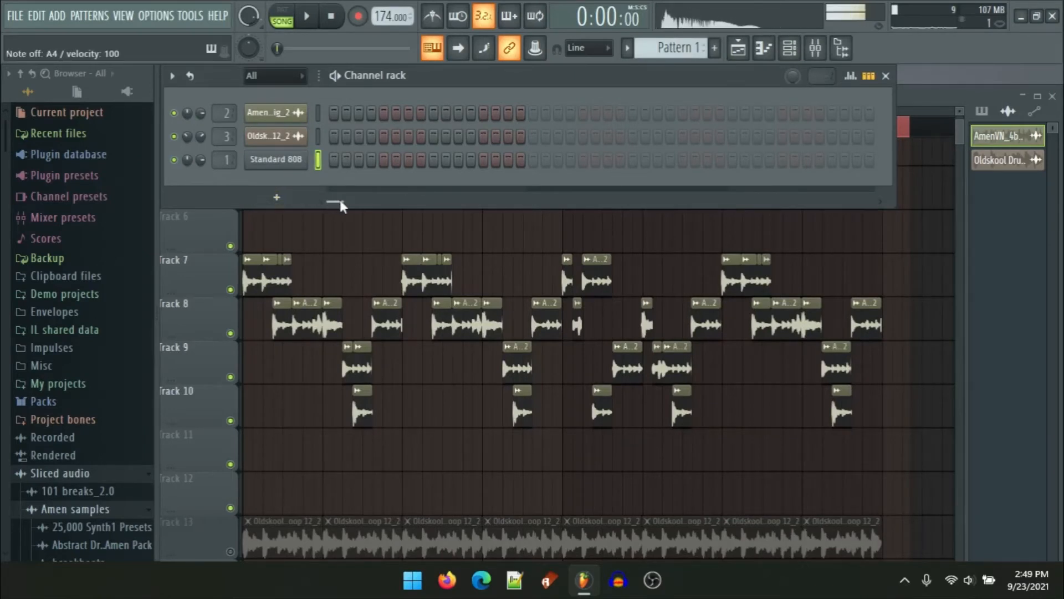
key("q")
key("q")
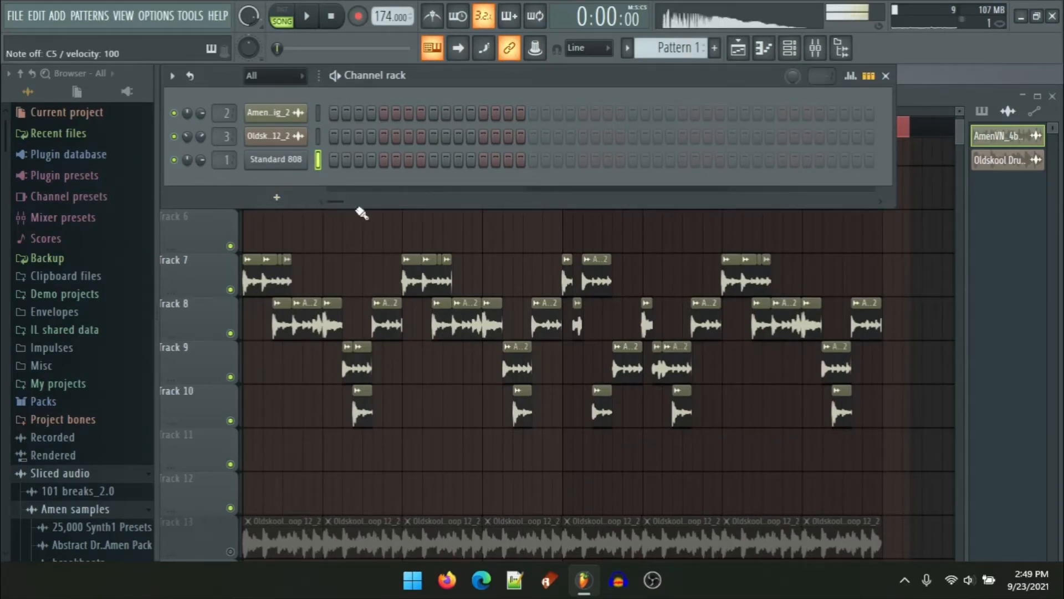
key("n")
key("n")
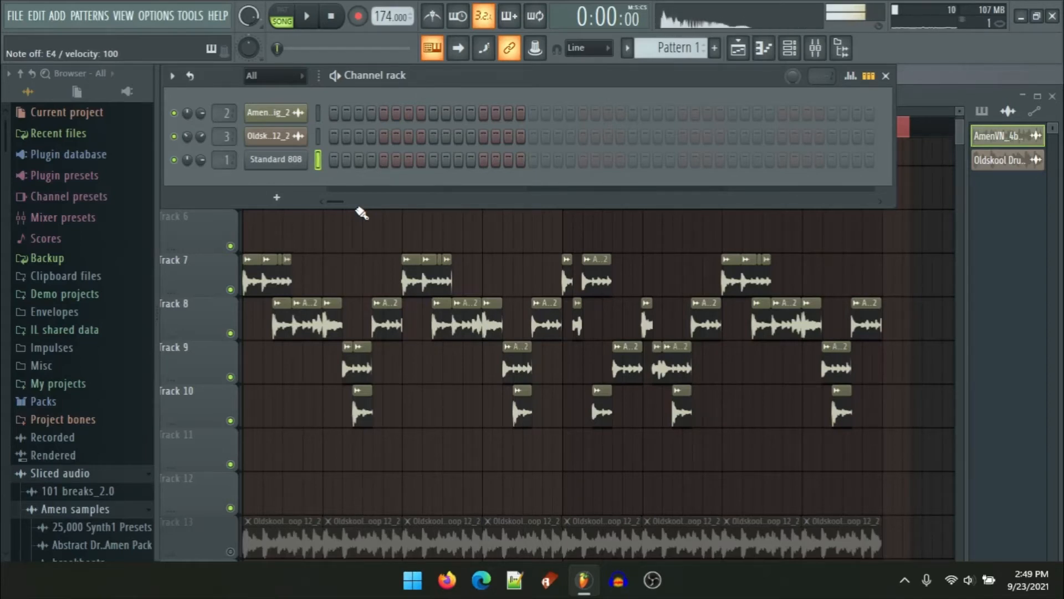
key("b")
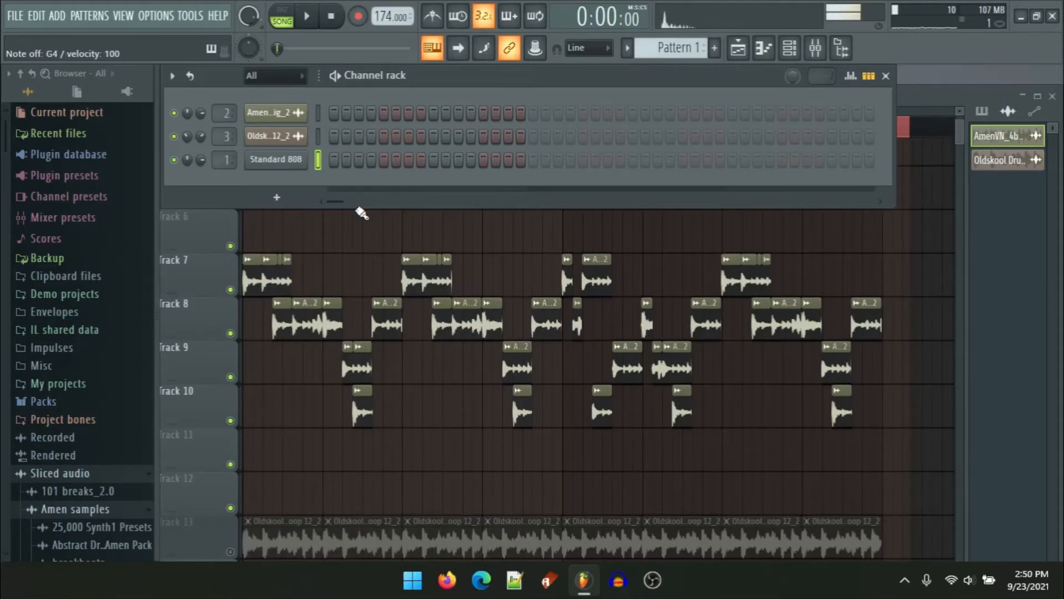
key("m")
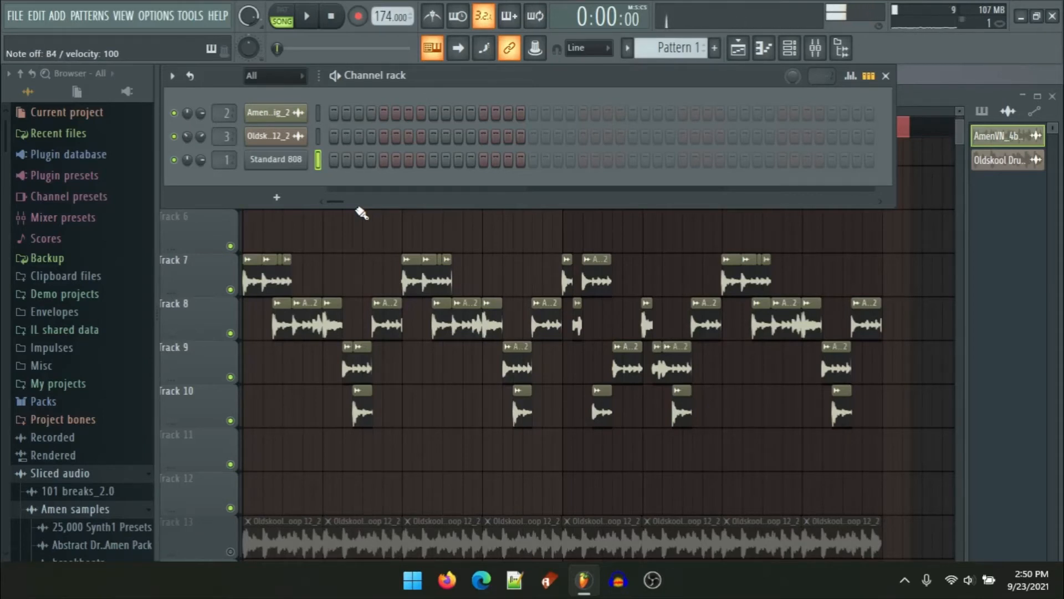
Step: Open the Standard 808 piano roll and place a single A4 note at the start of bar 1
right_click(283, 166)
left_click(333, 160)
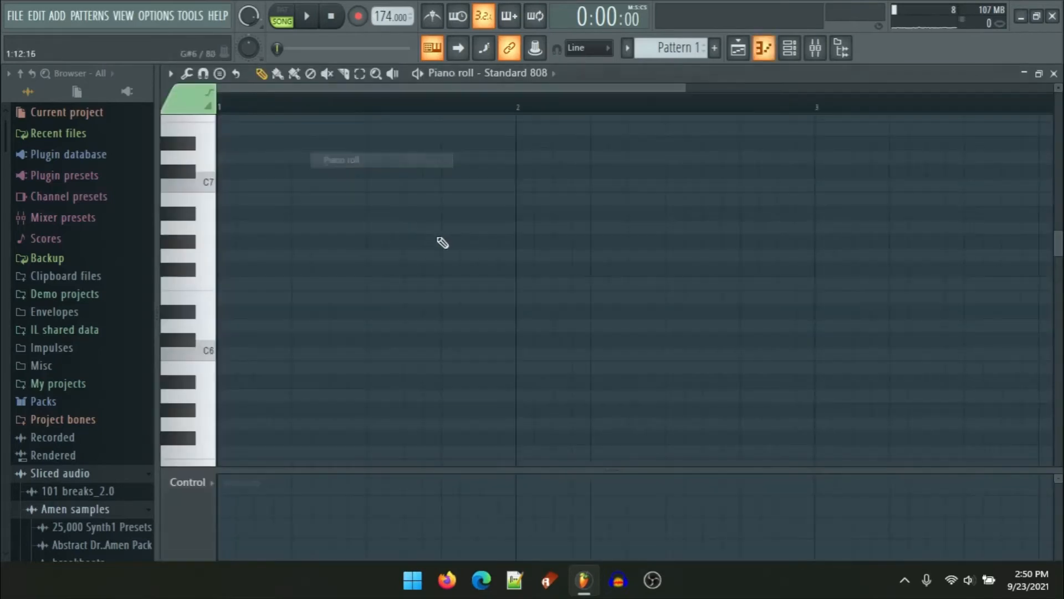
left_click(1039, 75)
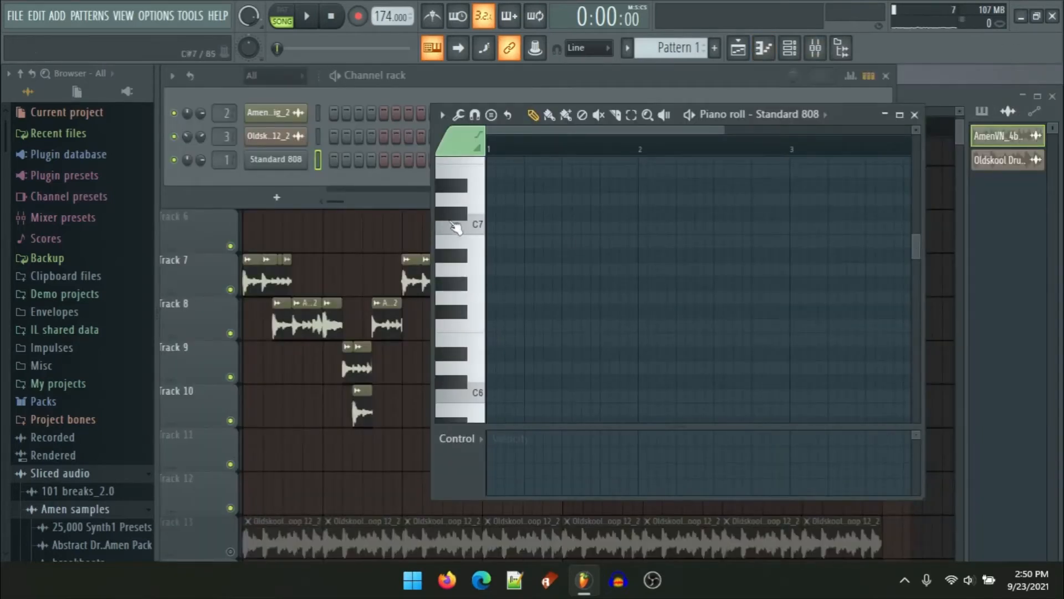
scroll(455, 228, "down", 5)
left_click(467, 274)
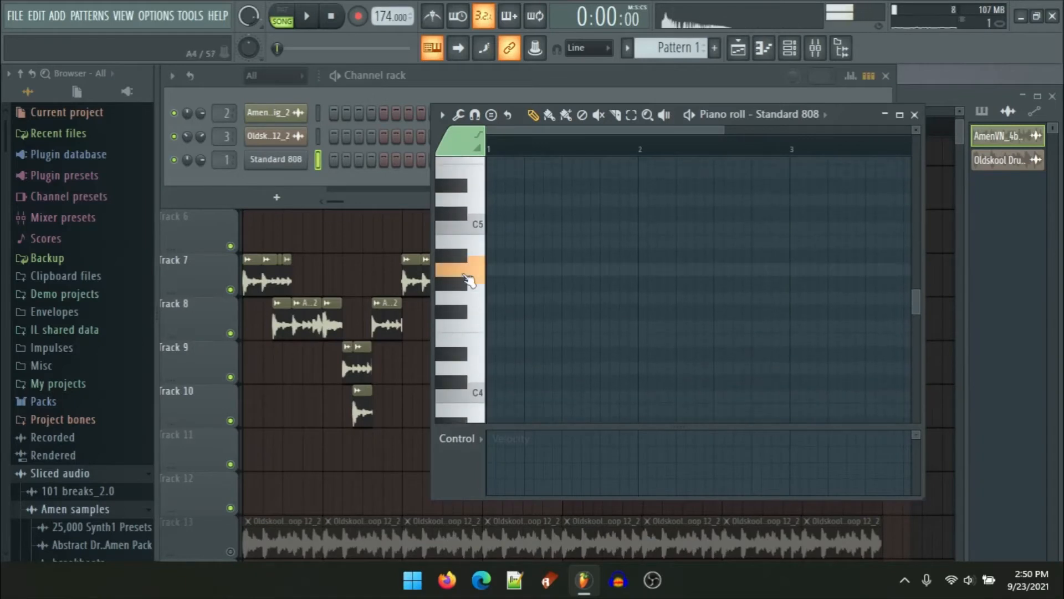
left_click(495, 270)
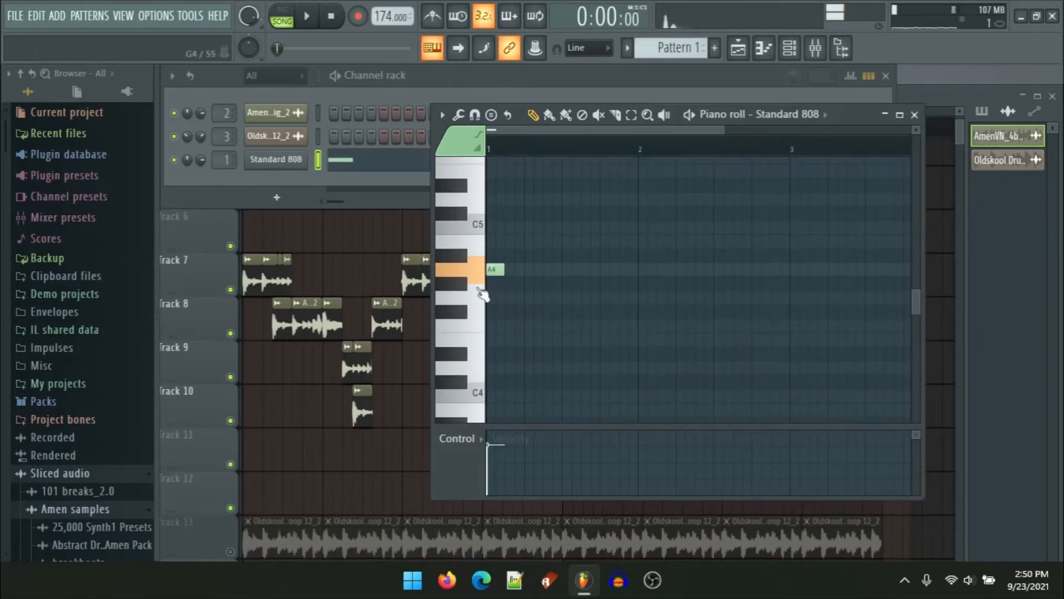
key("space")
key("space")
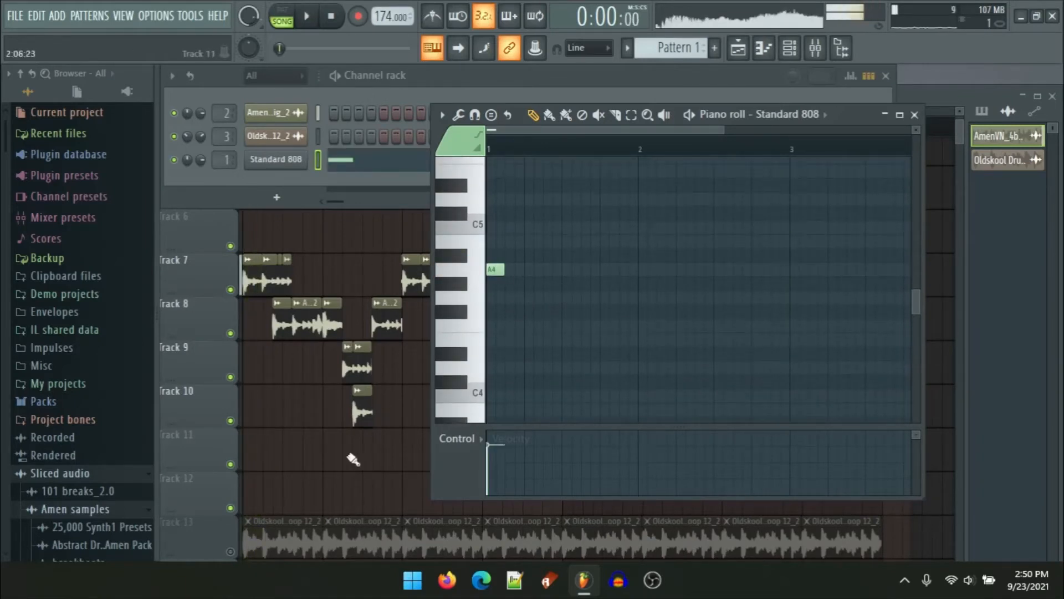
Step: Place Pattern 1 containing the 808 note at the start of Track 12 in the playlist and play it
left_click(322, 497)
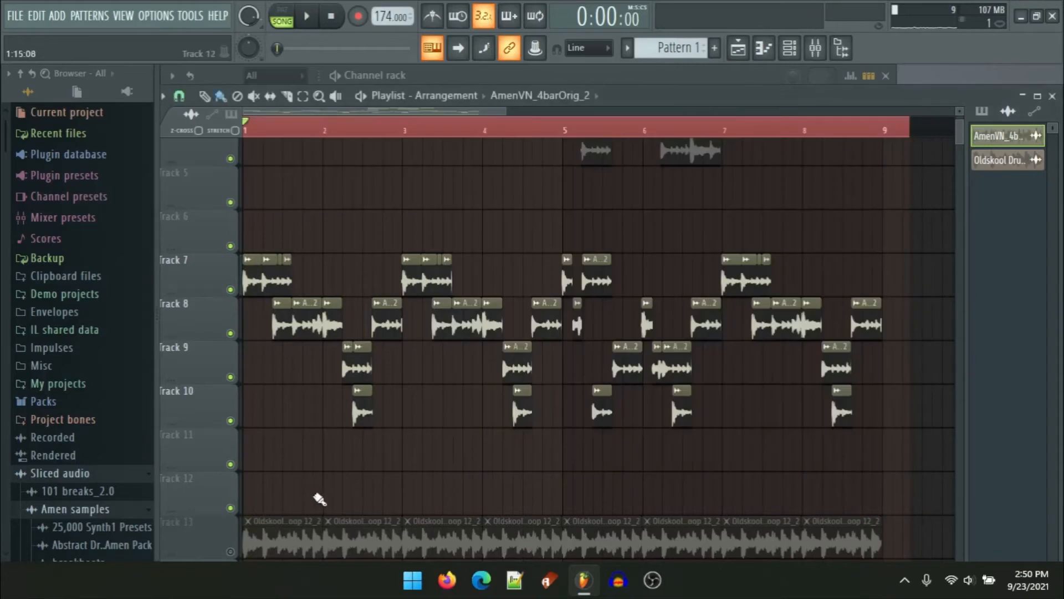
left_click(548, 108)
left_click(542, 166)
left_click(347, 468)
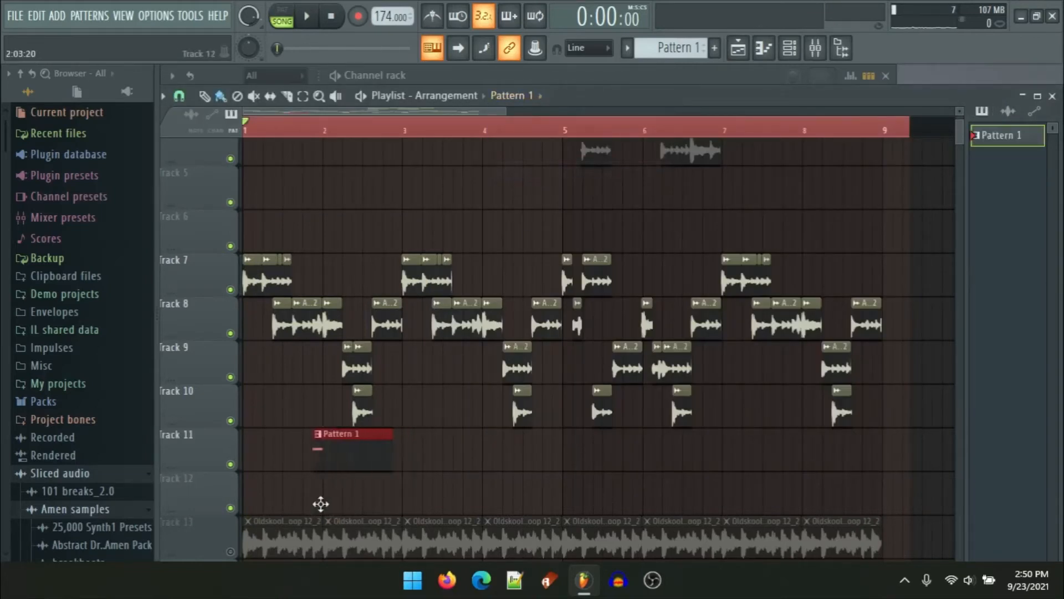
left_click_drag(320, 503, 247, 530)
scroll(292, 349, "up", 3)
scroll(333, 302, "down", 6)
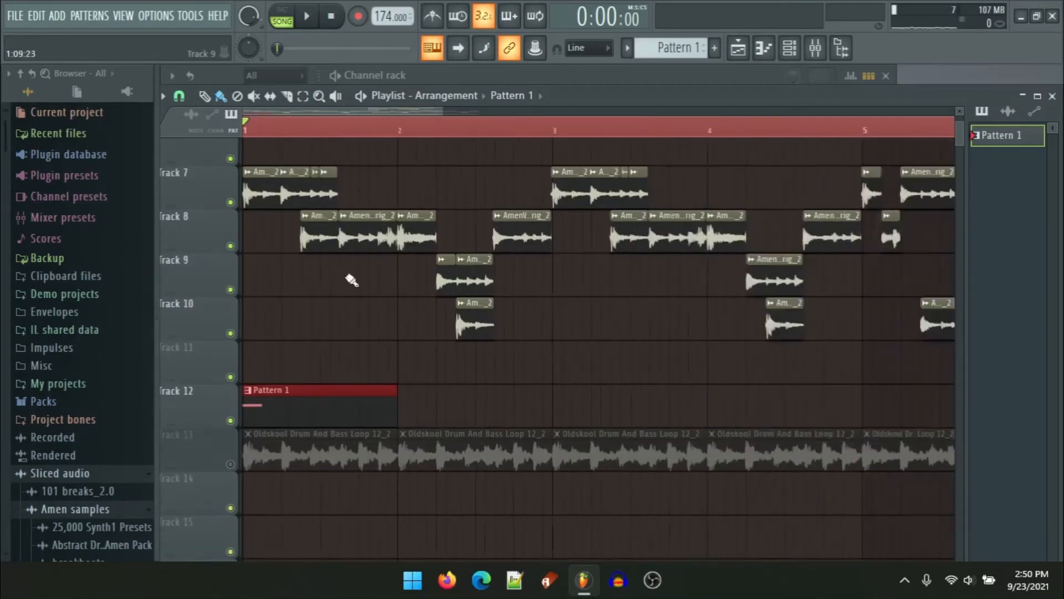
scroll(214, 380, "up", 4)
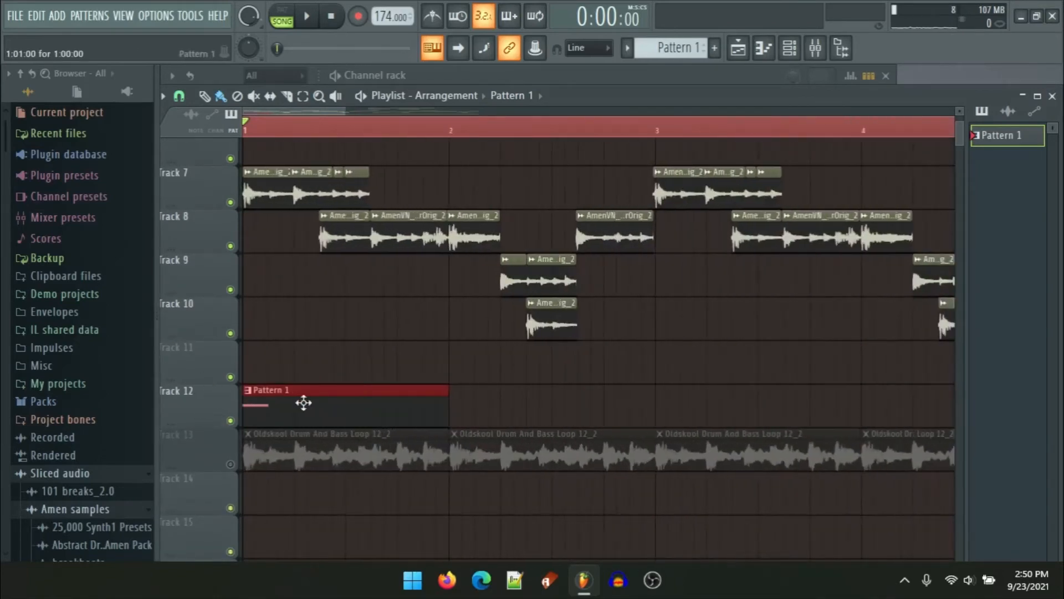
key("space")
key("space")
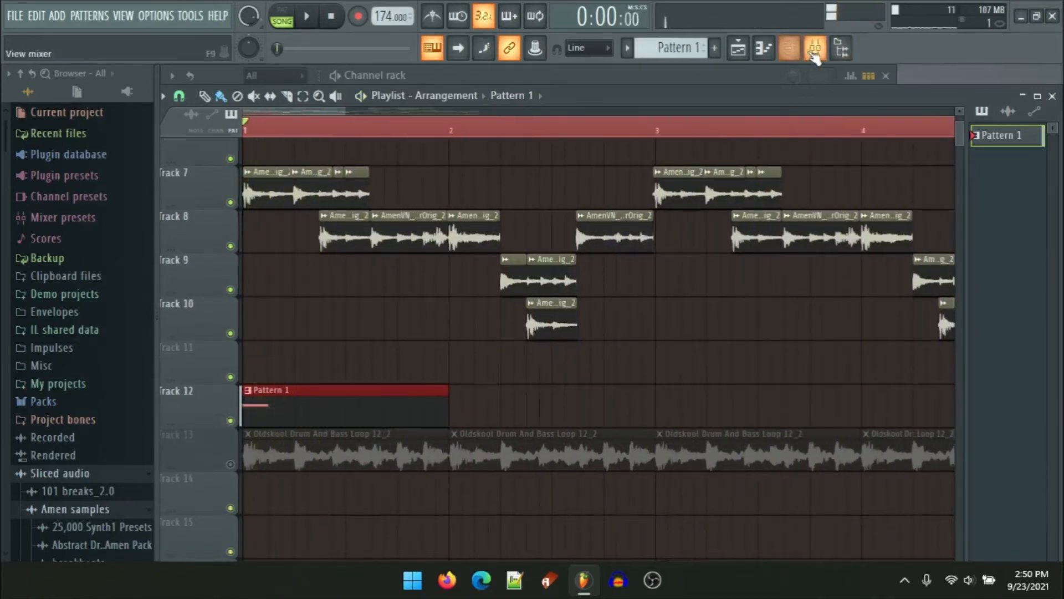
Step: Open the mixer and load Fruity Blood Overdrive into the first effect slot of Insert 1
left_click(815, 48)
left_click(921, 215)
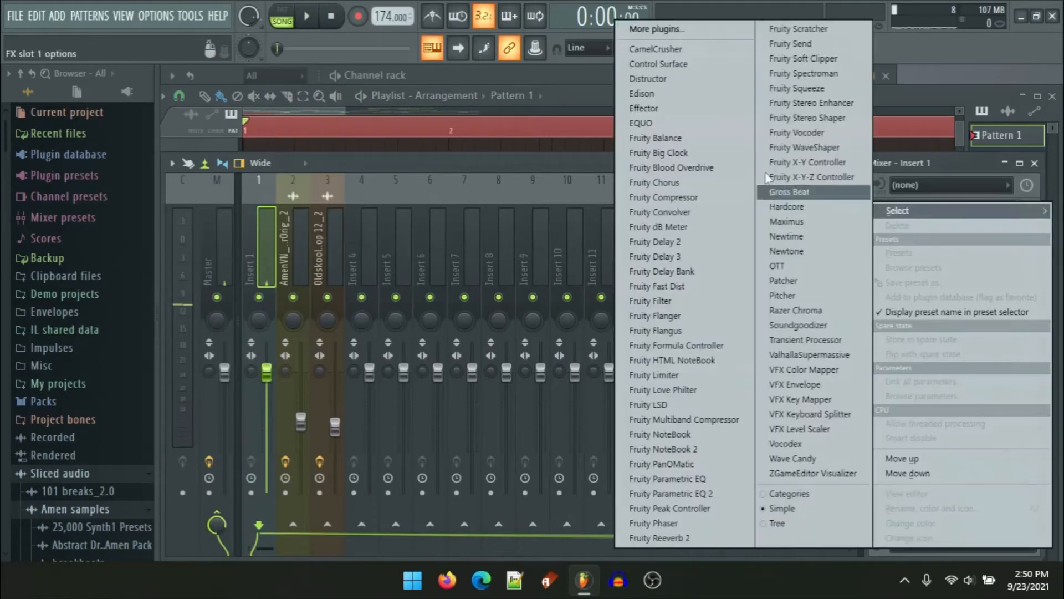
left_click(694, 166)
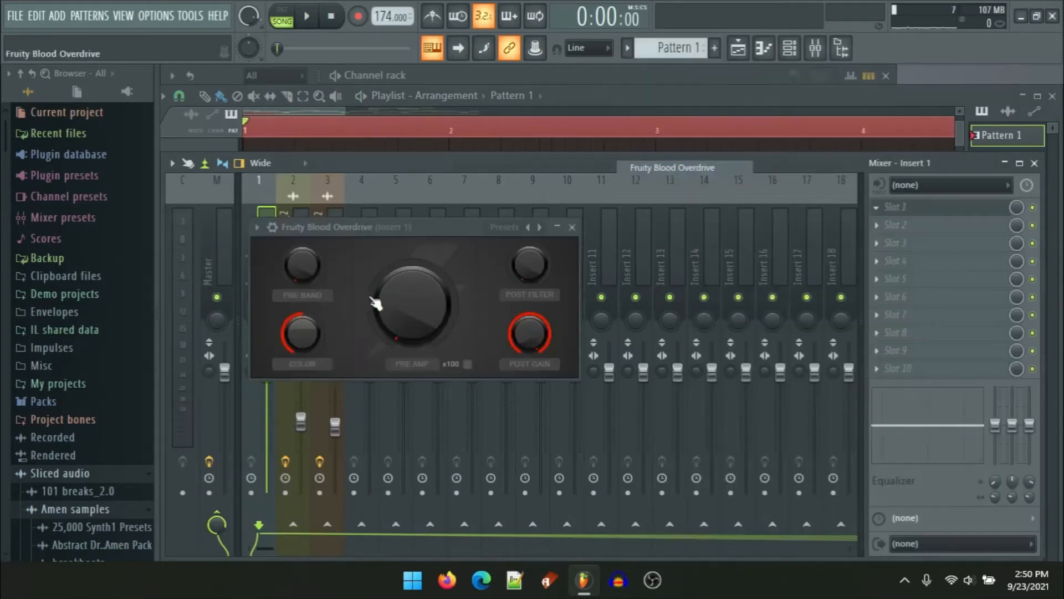
Step: Turn up the Blood Overdrive pre amp and audition the 808 with the computer keyboard
mouse_move(413, 304)
left_mouse_down()
mouse_move(401, 313)
mouse_move(415, 316)
left_mouse_up()
key("z")
key("z")
key("v")
key("z")
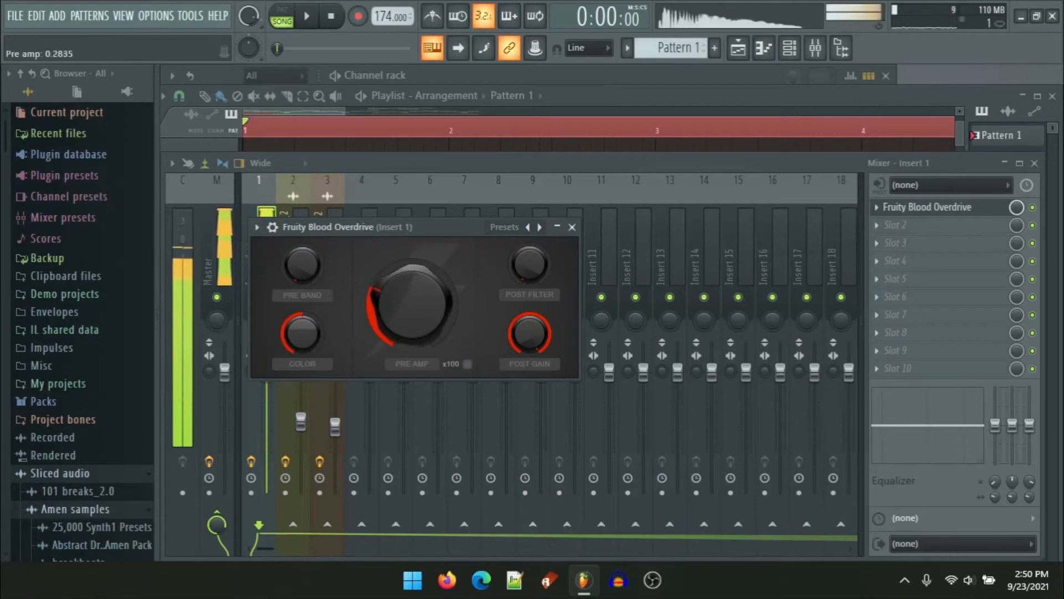
key("v")
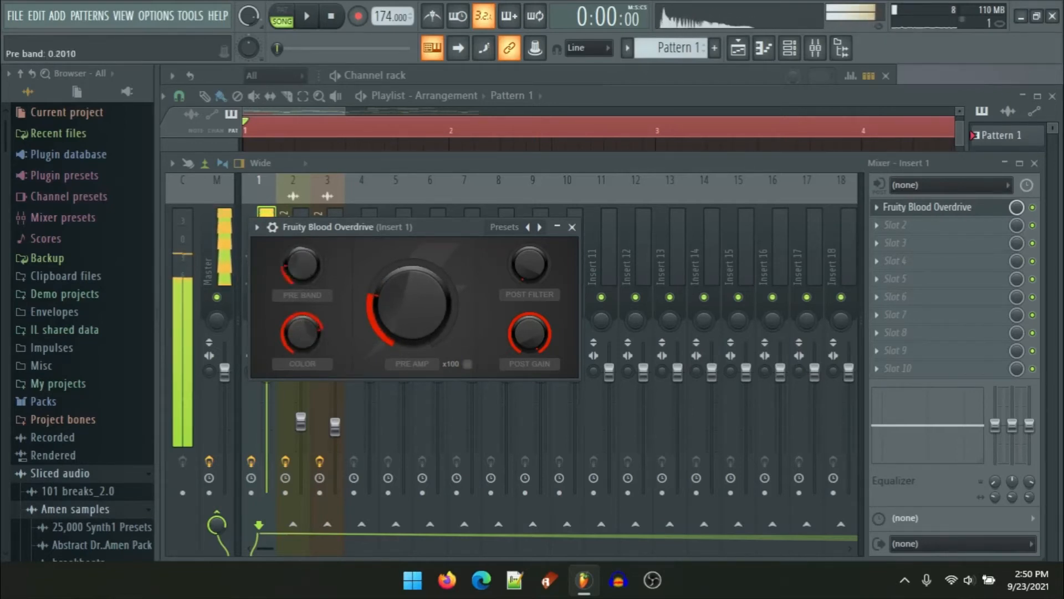
Step: Lower the Blood Overdrive pre band knob, audition the 808, and close the plugin window
mouse_move(302, 264)
left_mouse_down()
mouse_move(302, 239)
mouse_move(302, 283)
left_mouse_up()
key("v")
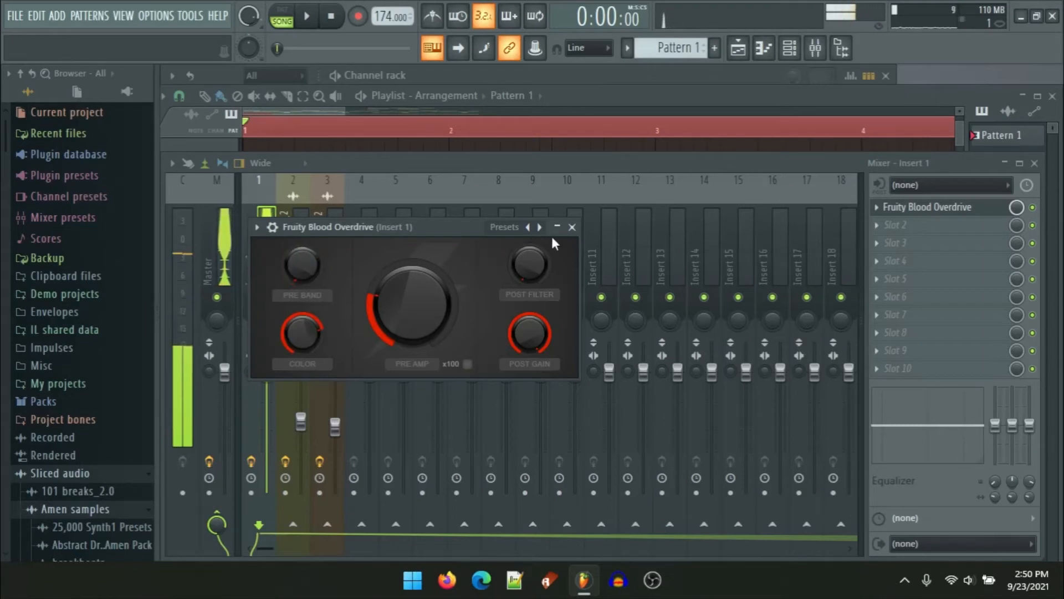
left_click(572, 227)
Step: Open Pattern 1's piano roll from Track 12 and add a C5 note and a second A4 note after the first A4
left_click(287, 119)
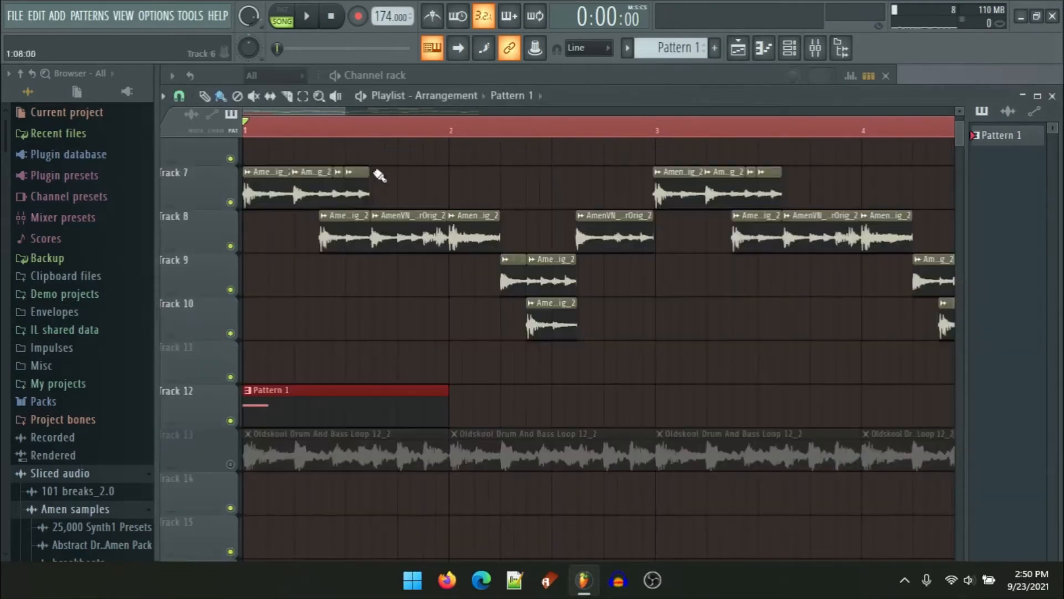
key("space")
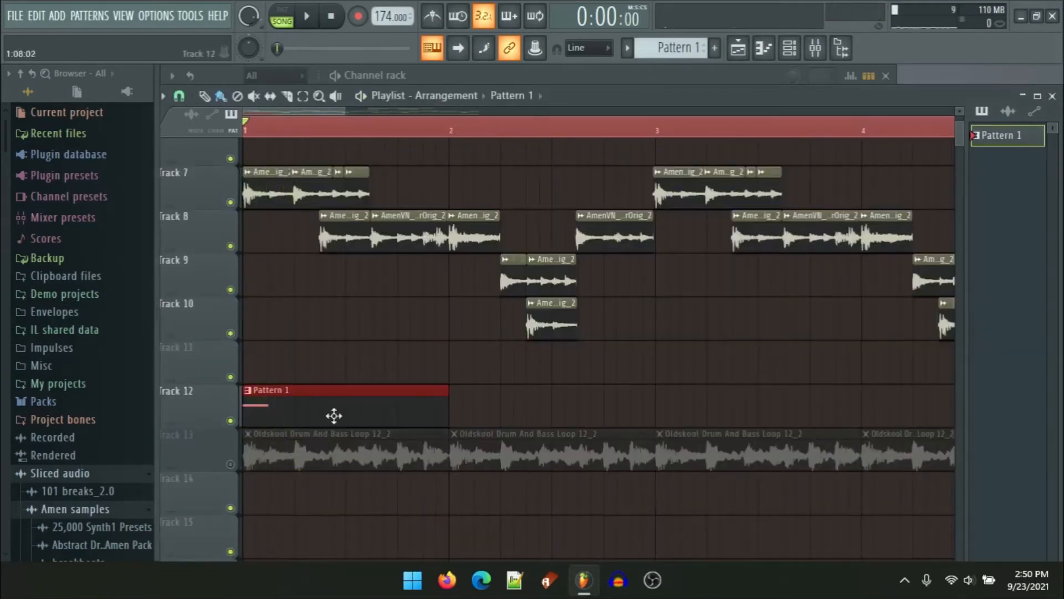
double_click(334, 416)
scroll(566, 291, "up", 2, "ctrl")
scroll(665, 344, "up", 3)
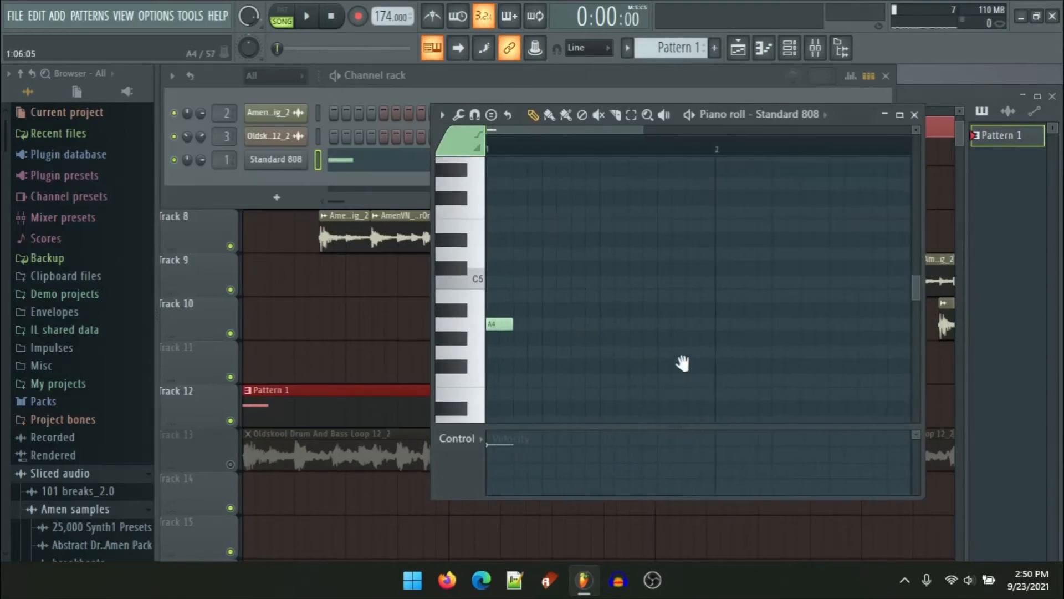
left_click(599, 327)
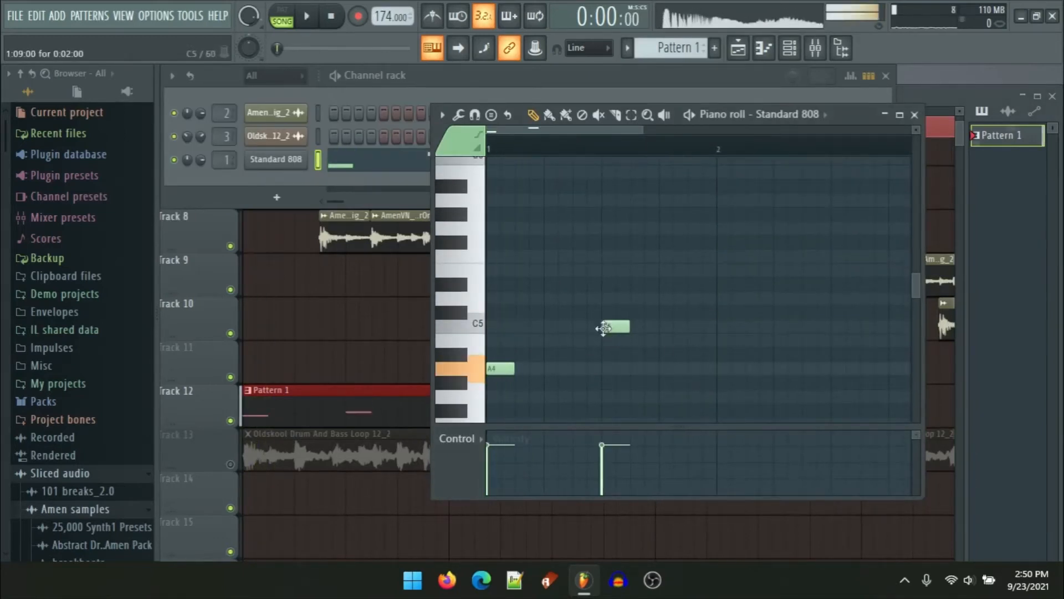
mouse_move(570, 327)
left_mouse_down()
mouse_move(540, 326)
mouse_move(566, 332)
left_mouse_up()
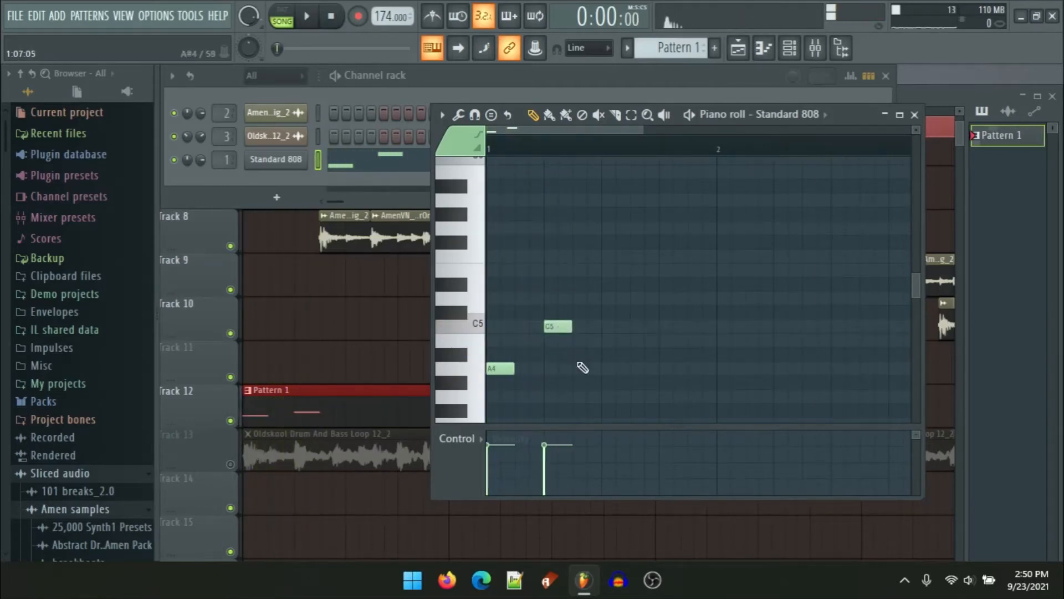
left_click(599, 370)
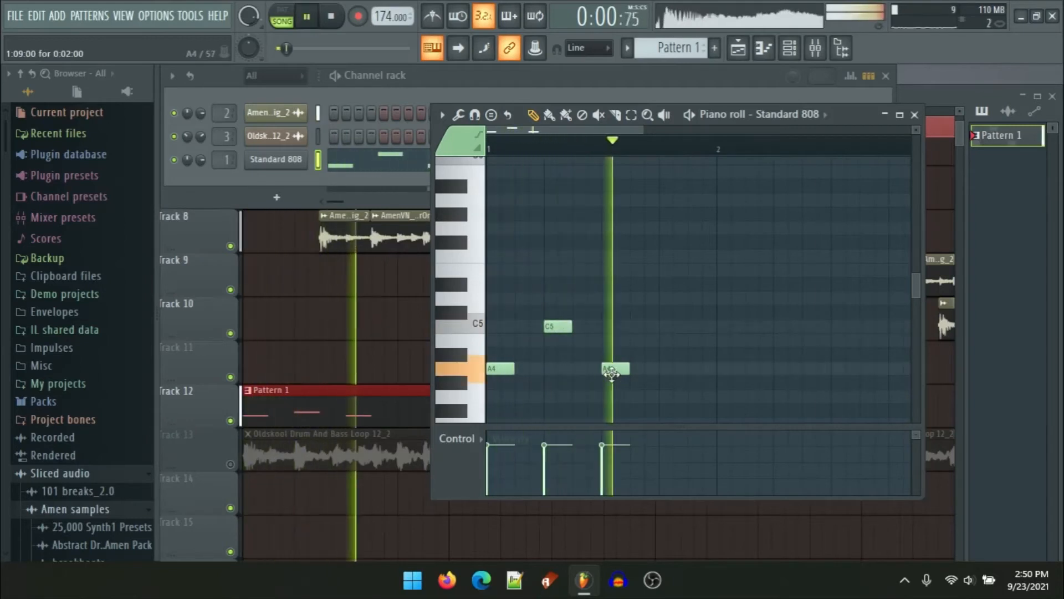
left_click_drag(596, 372, 582, 372)
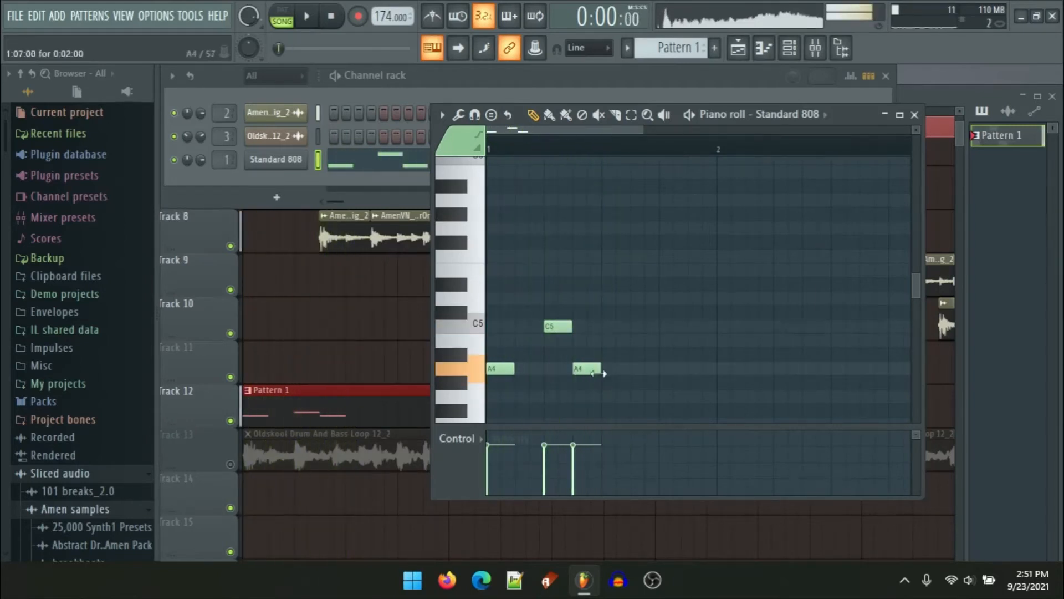
Step: Add another A4, a C5 and a C#5 note to the 808 line and play it back
left_click(636, 370)
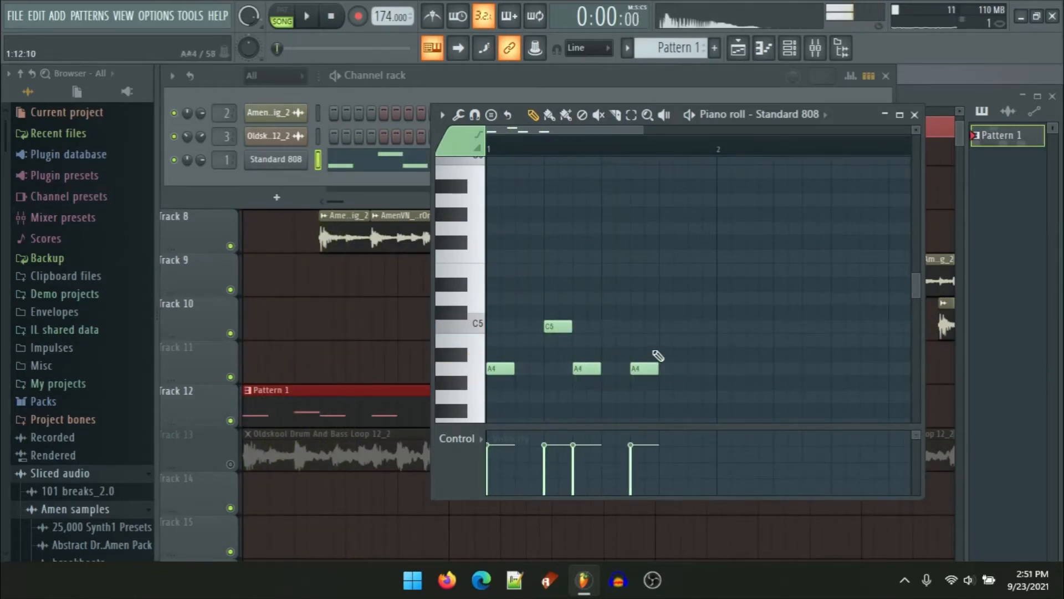
left_click(673, 326)
left_click(701, 313)
key("space")
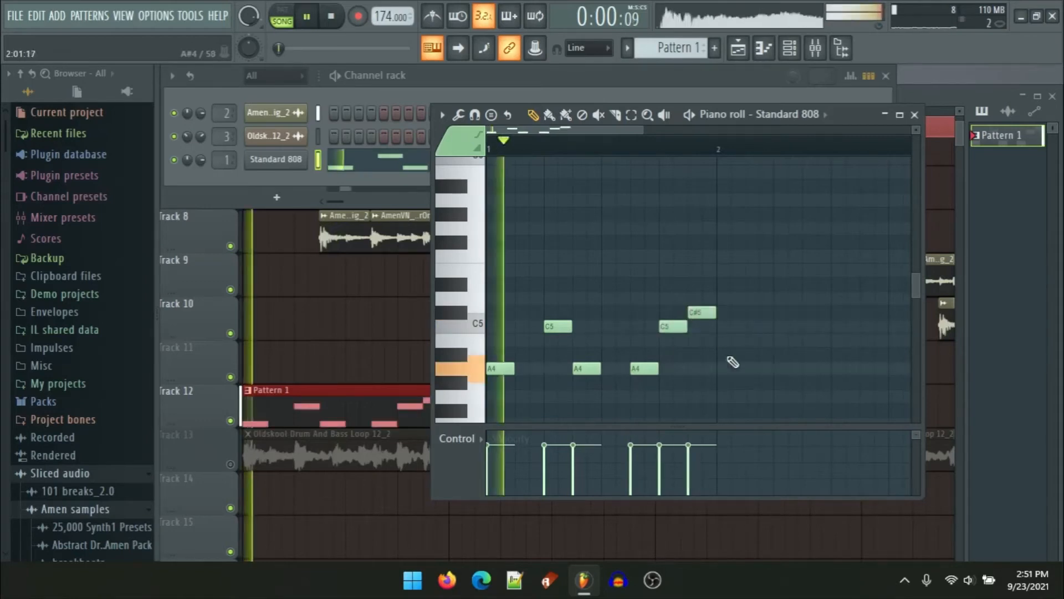
key("space")
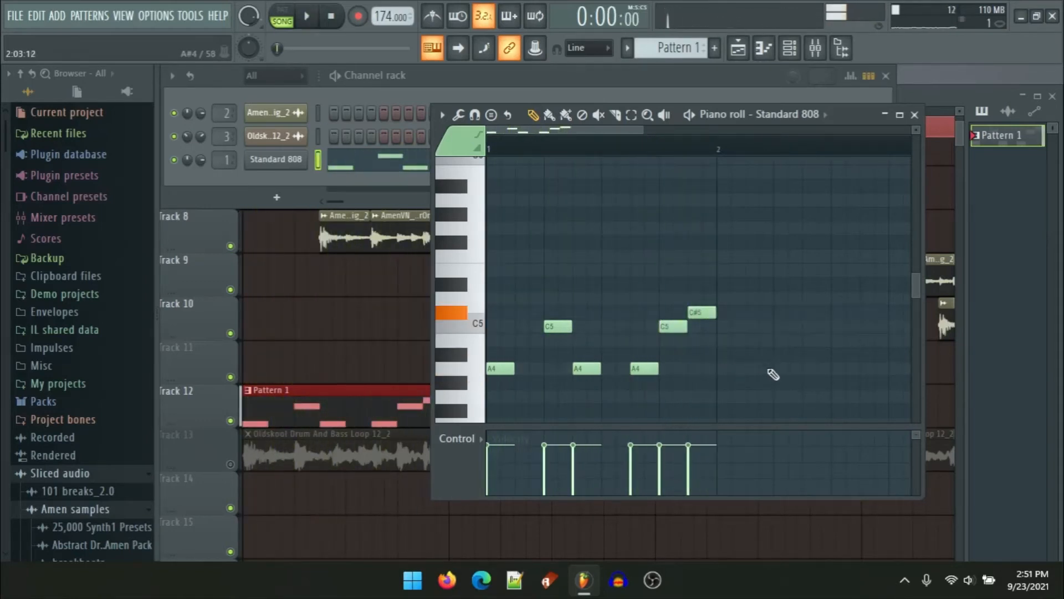
Step: Continue the 808 melody with B4, B4, A#4, C#5 and C#5 notes, then play the pattern
left_click(721, 340)
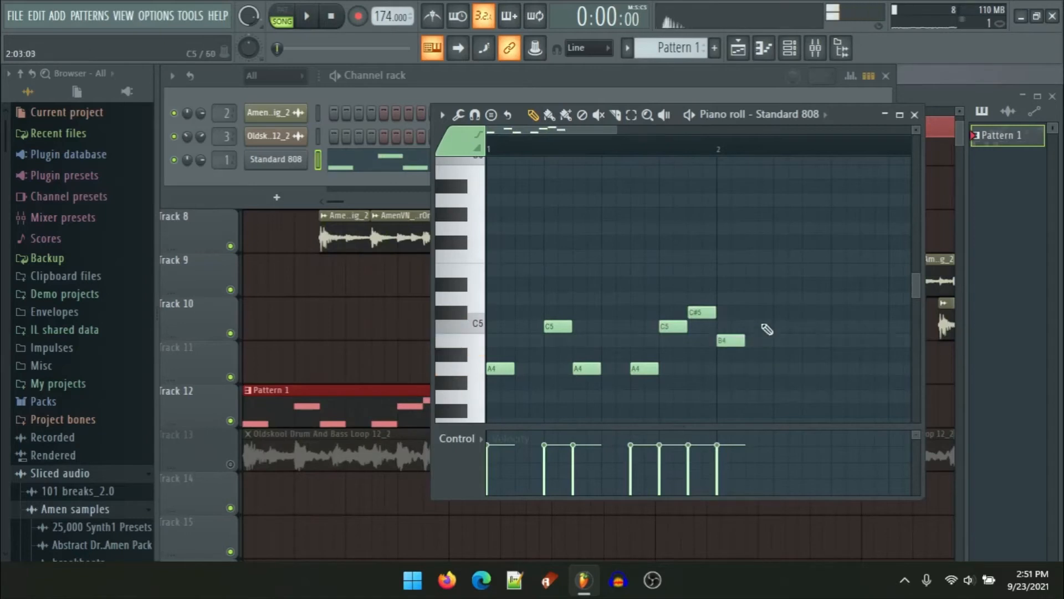
scroll(765, 333, "down", 2)
scroll(611, 231, "right", 3)
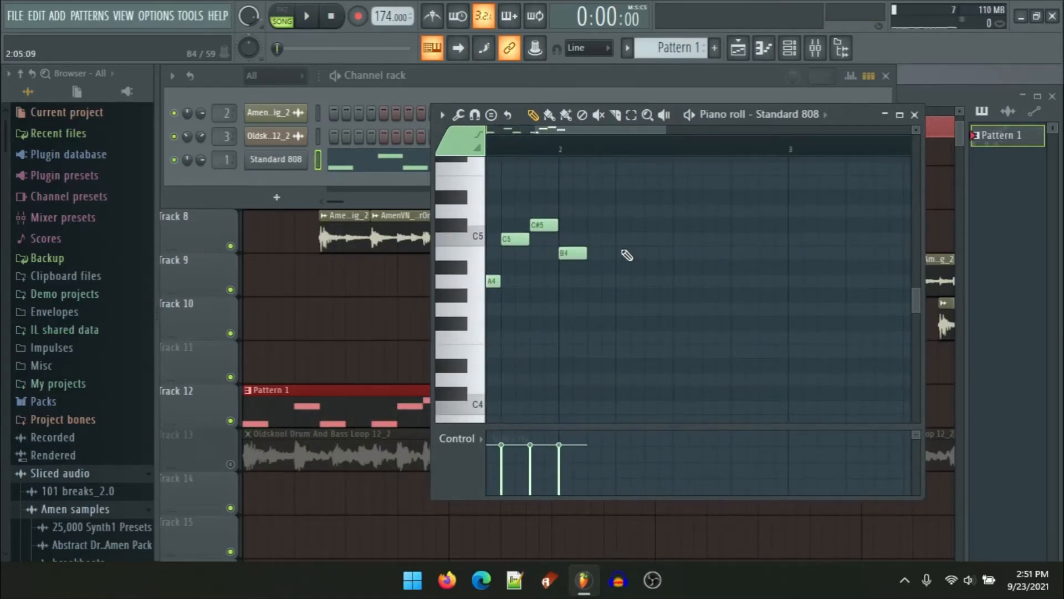
left_click(608, 254)
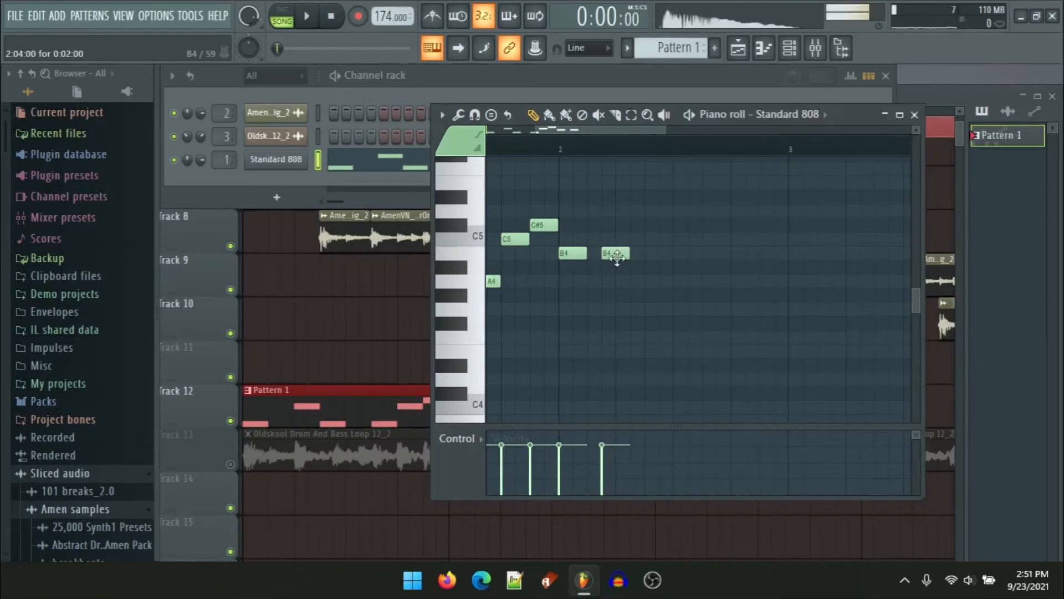
left_click(649, 266)
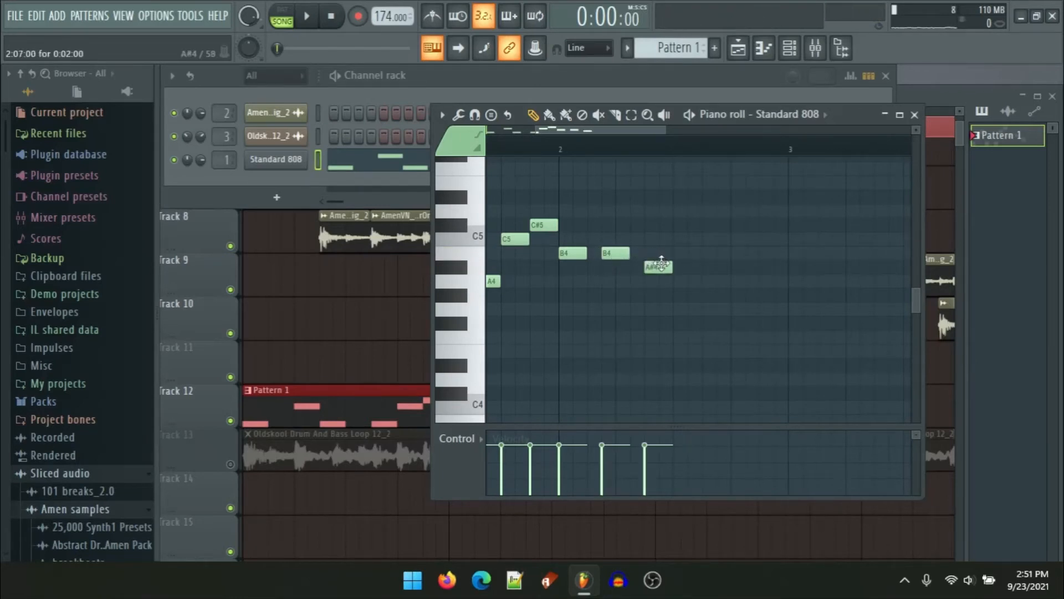
left_click(682, 224)
left_click(735, 225)
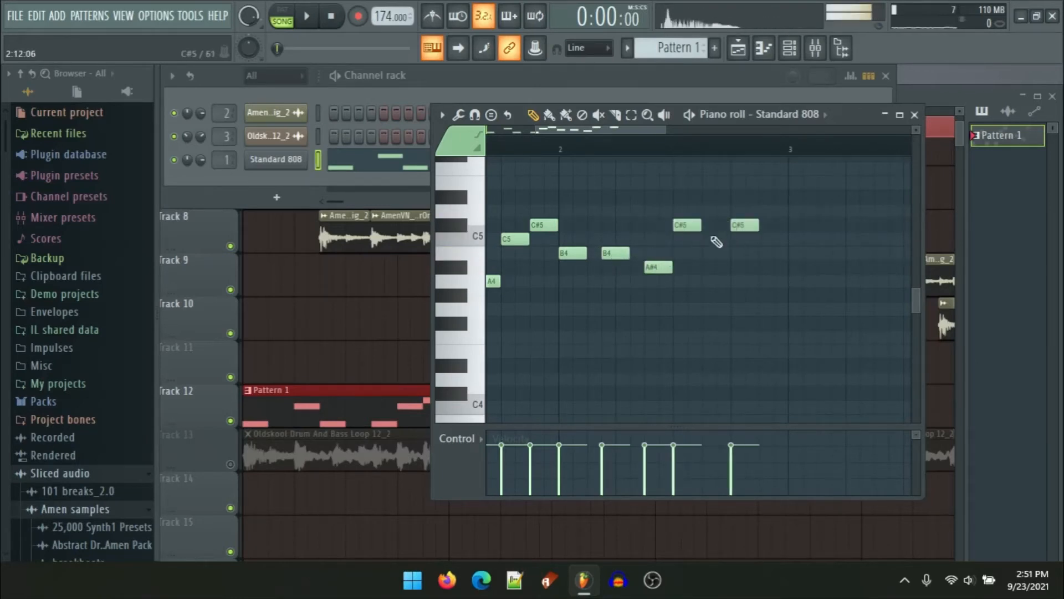
key("space")
scroll(672, 278, "down", 2, "ctrl")
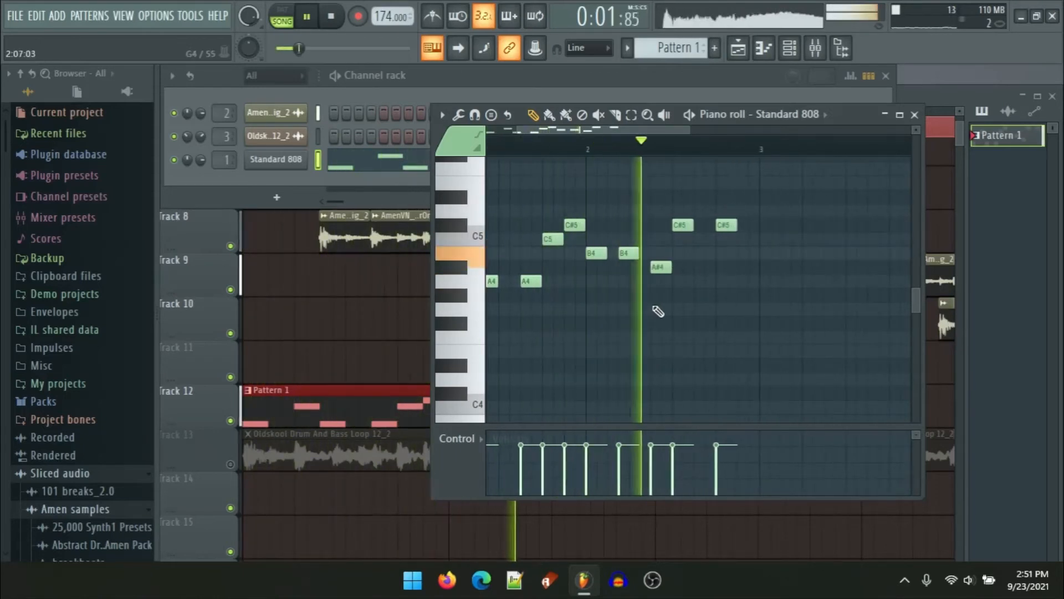
scroll(721, 293, "down", 2, "ctrl")
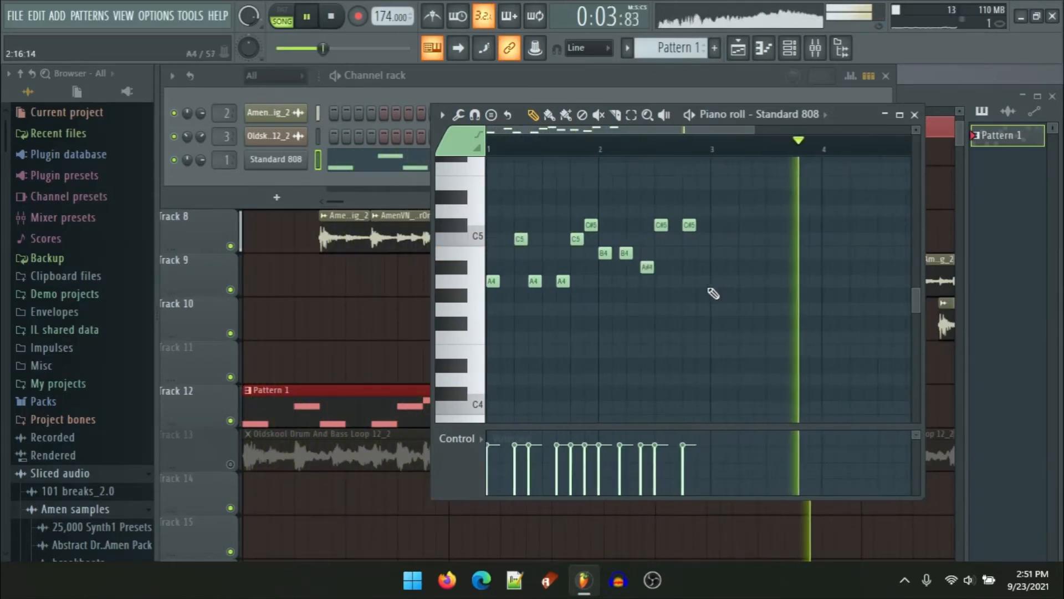
key("space")
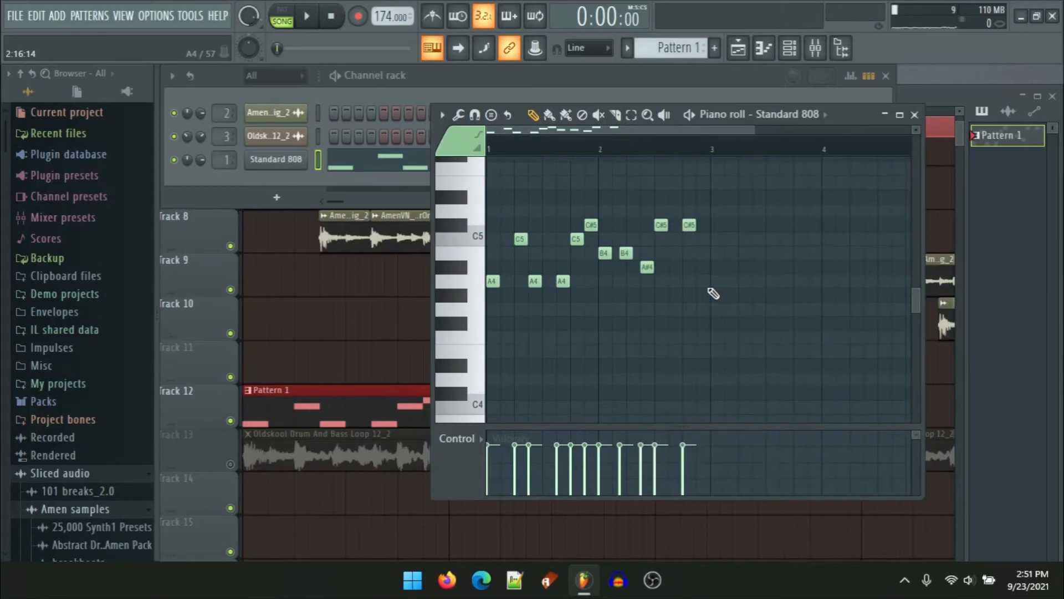
Step: Select all 808 notes and duplicate them into the following bars, then deselect
scroll(688, 288, "down", 1)
scroll(682, 288, "down", 1, "ctrl")
scroll(638, 276, "up", 4)
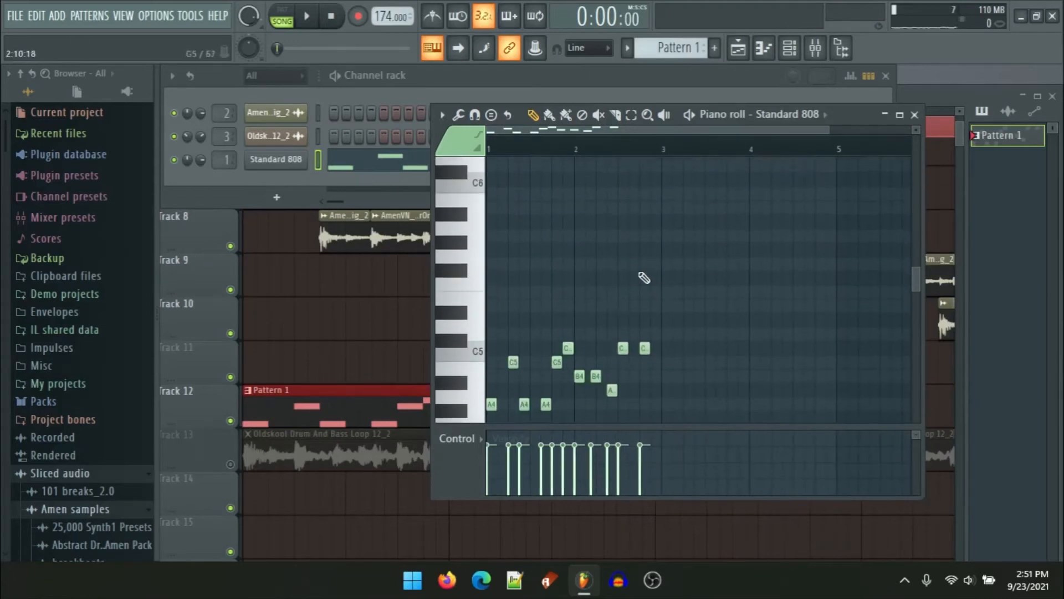
scroll(687, 310, "down", 3)
key("ctrl+a")
scroll(681, 298, "up", 5, "ctrl")
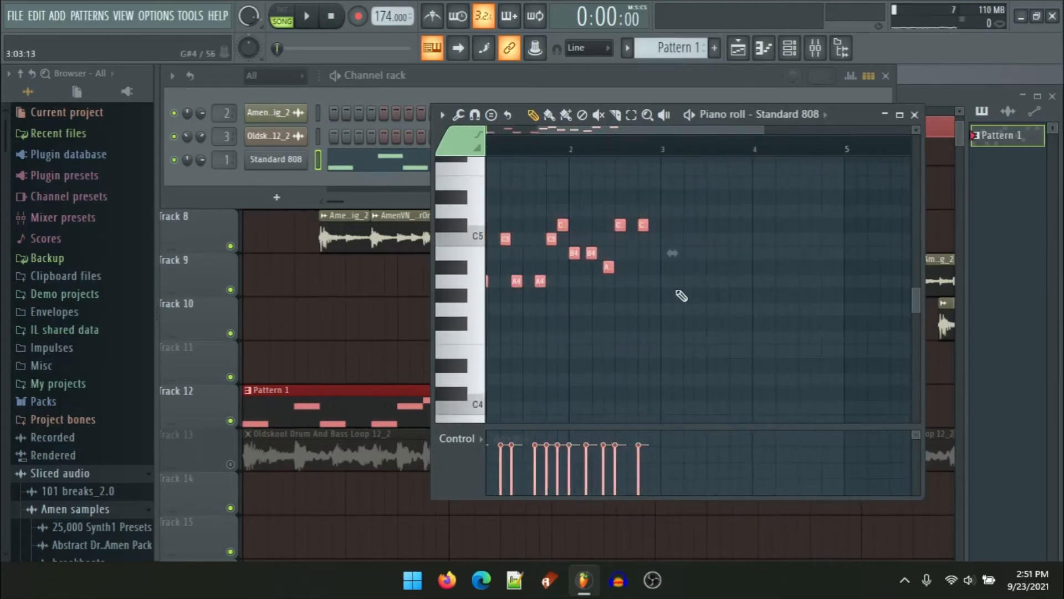
key("ctrl+b")
scroll(599, 291, "down", 6, "ctrl")
key("ctrl+d")
scroll(592, 322, "up", 2, "ctrl")
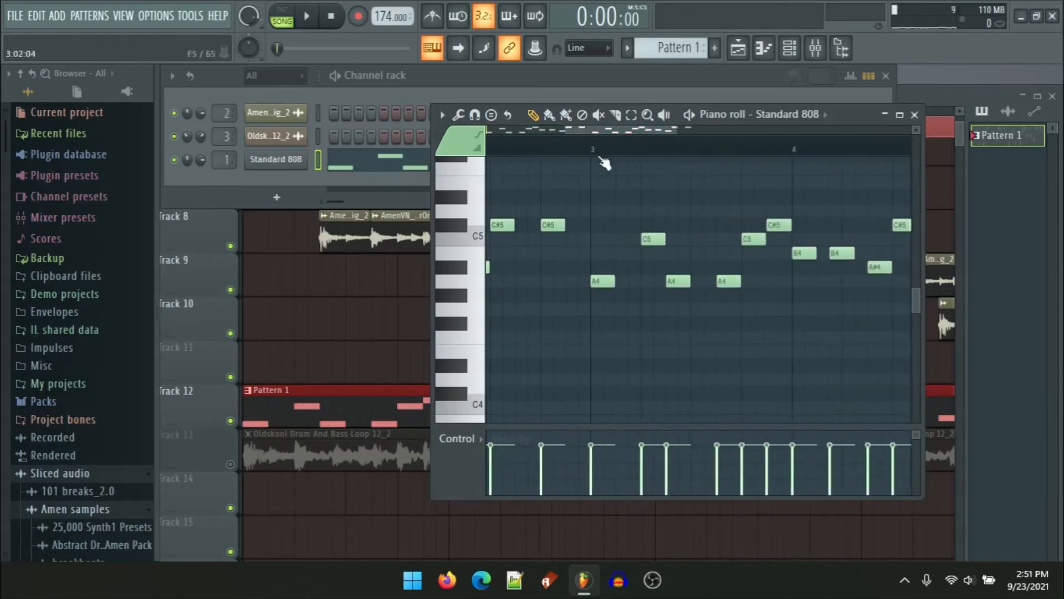
Step: Add an F5 note at the start of bar 3 and turn the bar 3 A4 into a 0:04:00 slide note
left_click(593, 169)
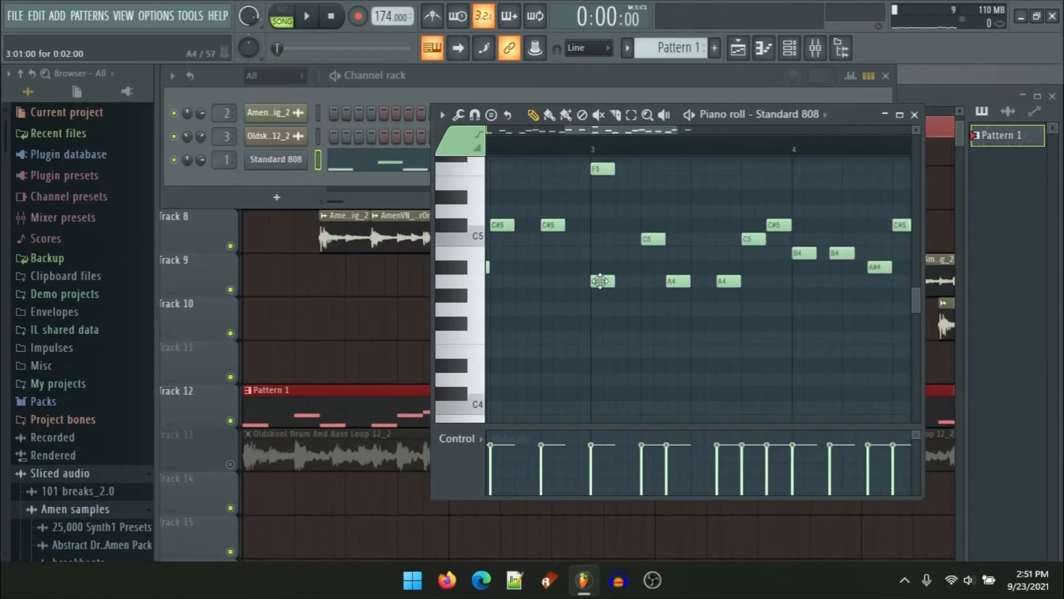
scroll(600, 281, "up", 2, "ctrl")
double_click(600, 281)
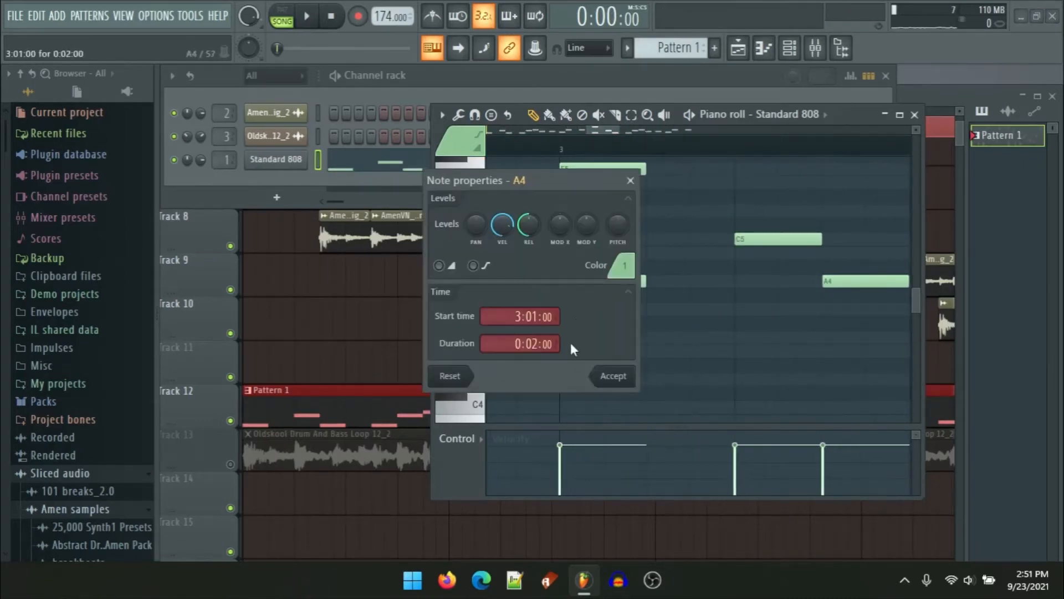
left_click(614, 380)
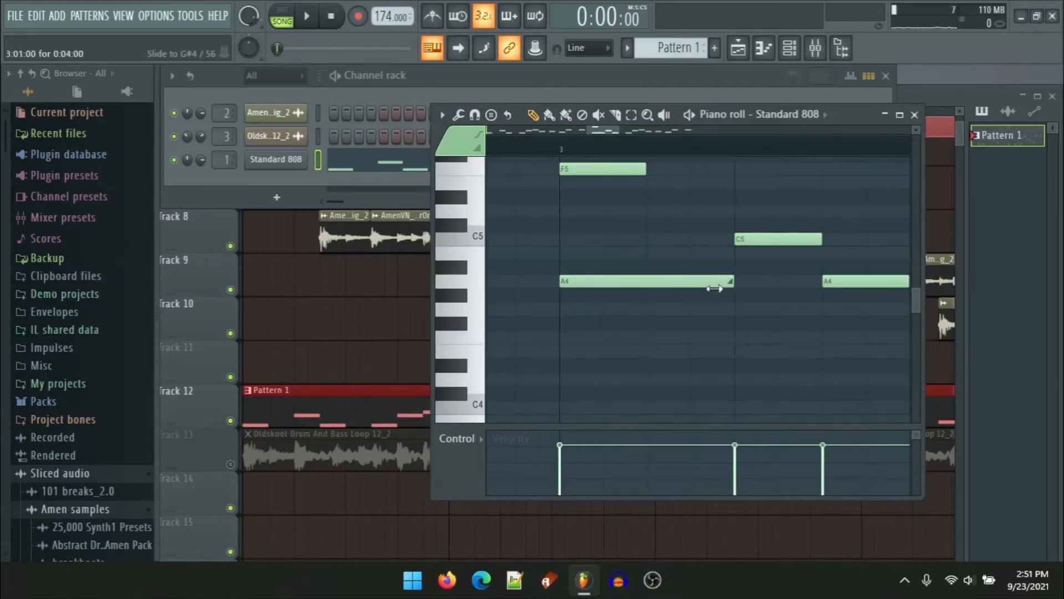
Step: Play back the 808 pattern to check the slide
key("space")
scroll(668, 295, "down", 3, "ctrl")
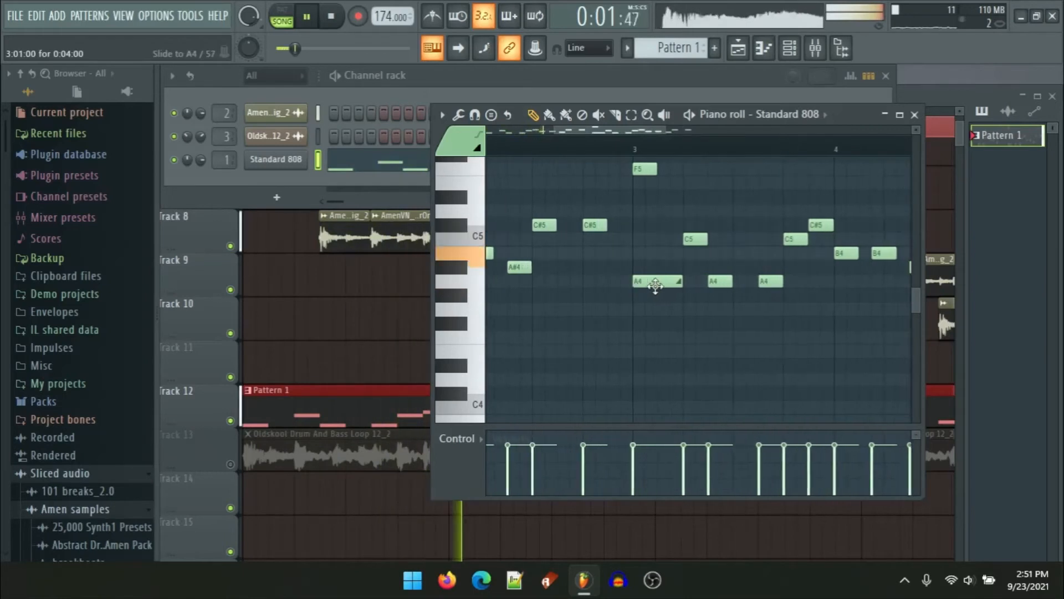
scroll(667, 299, "up", 2, "ctrl")
key("space")
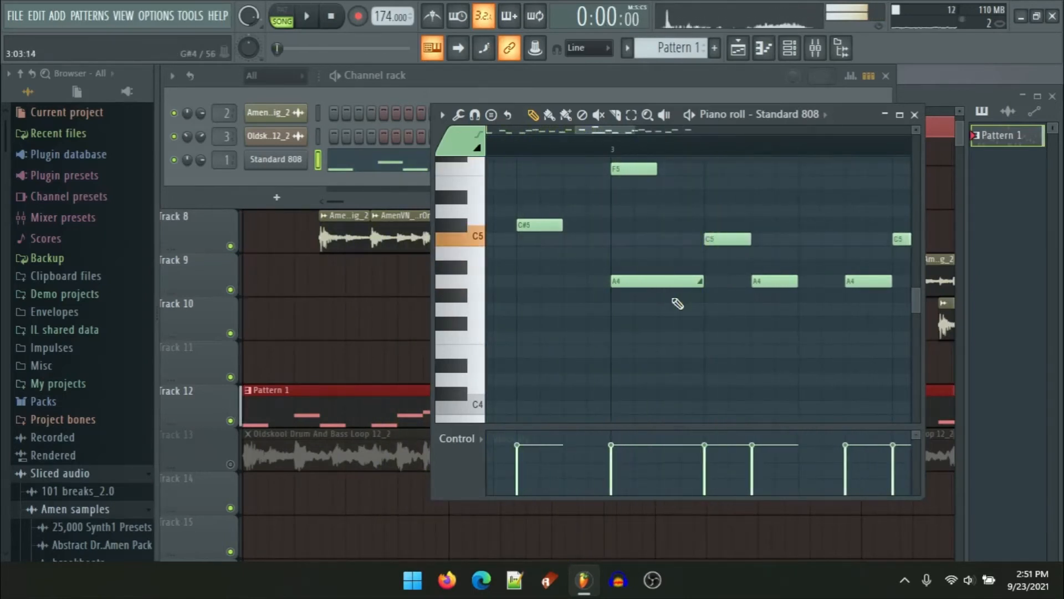
key("space")
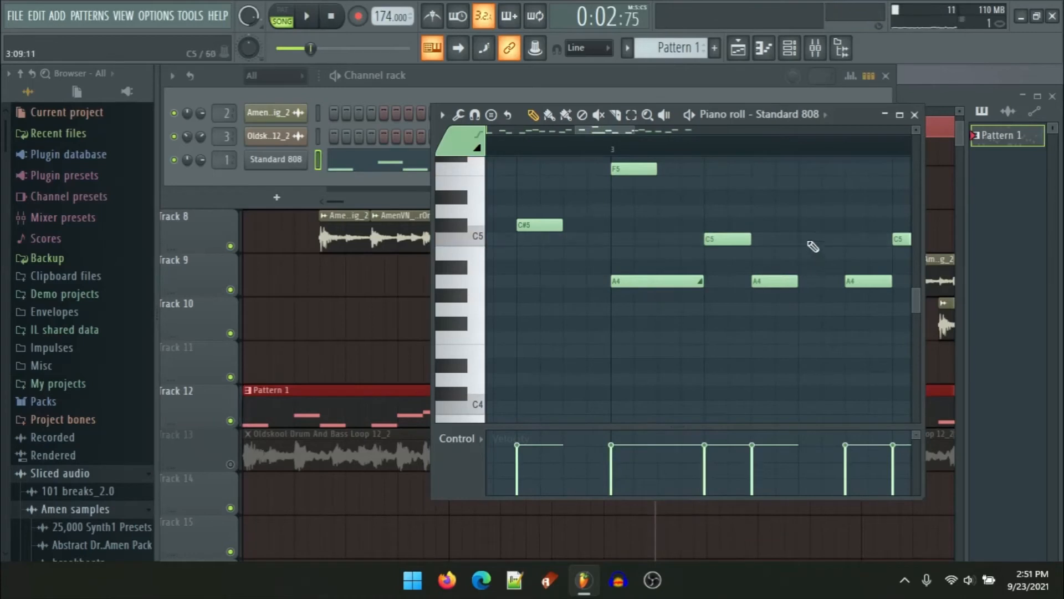
Step: Add an F#5 slide note starting at 3:09:00 with a 0:04:00 duration
left_click_drag(813, 247, 753, 265)
left_click_drag(730, 224, 729, 192)
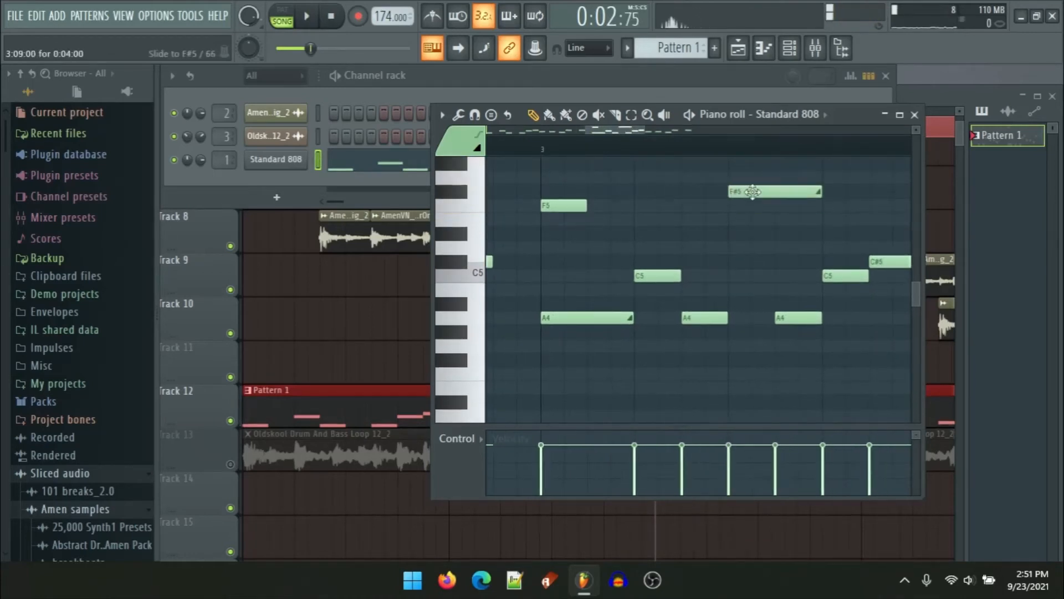
double_click(753, 191)
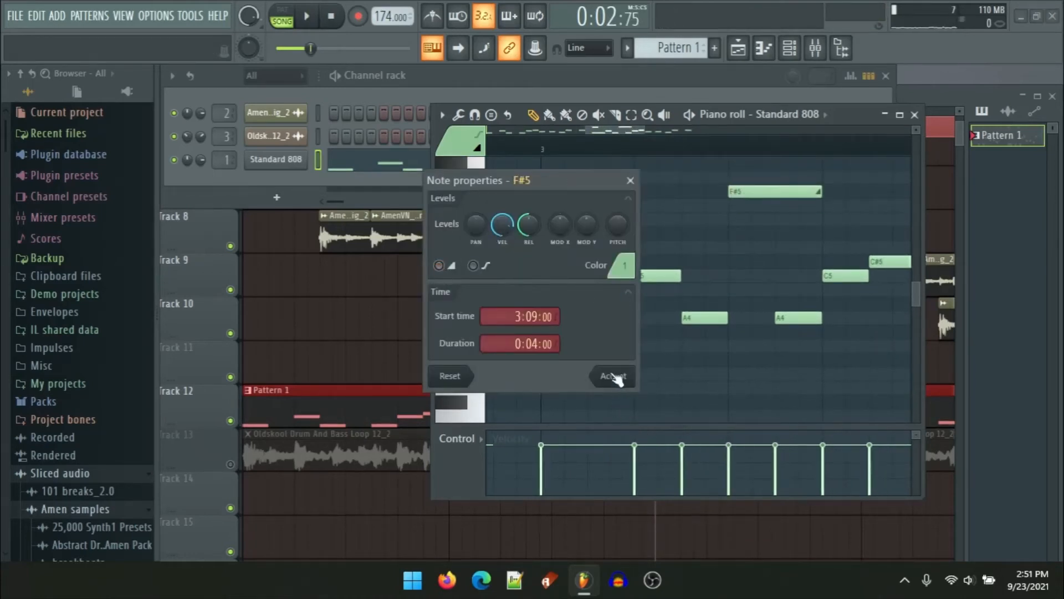
left_click(615, 377)
scroll(661, 334, "up", 4, "ctrl")
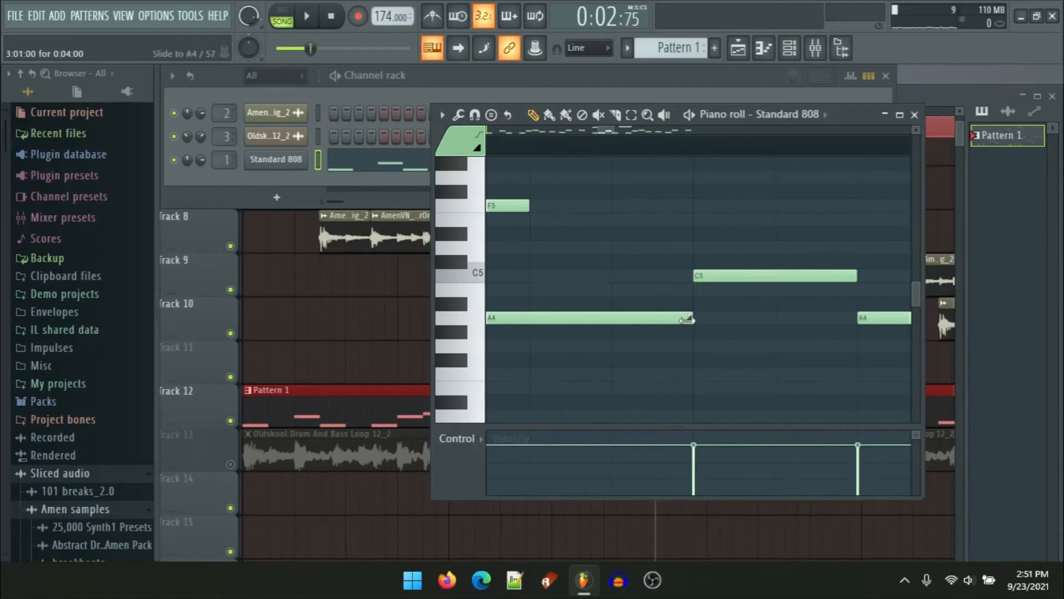
Step: Play the pattern and shorten the F#5 slide note to 0:03:00
scroll(683, 320, "down", 4, "ctrl")
key("space")
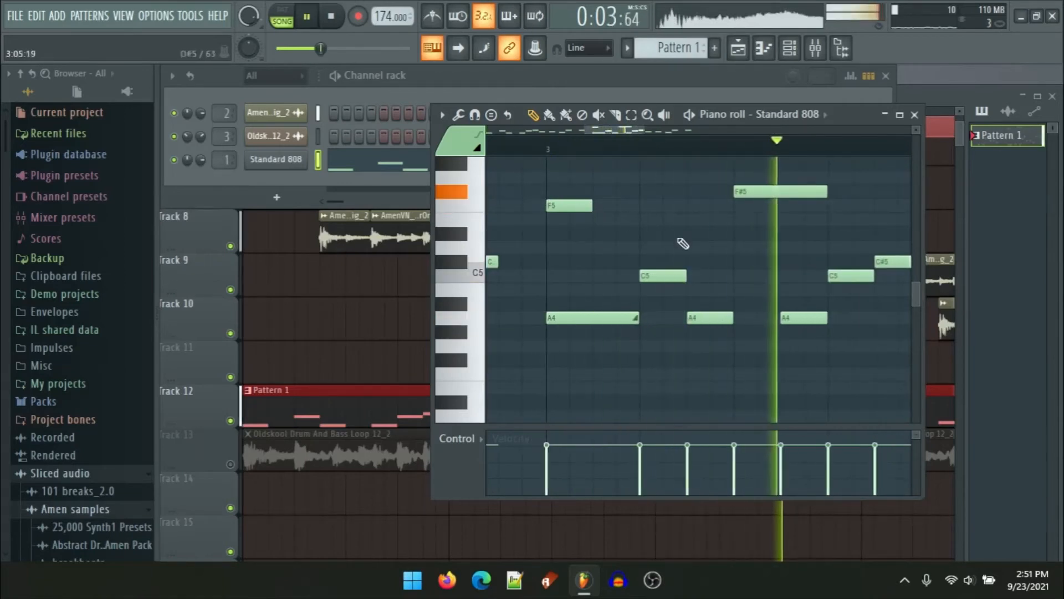
left_click_drag(794, 275, 686, 273)
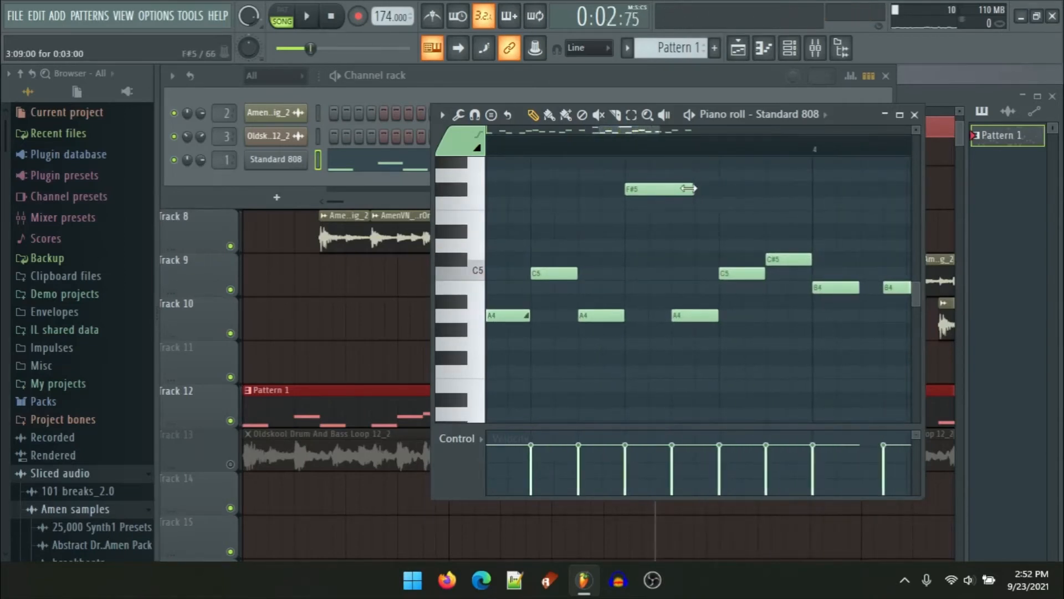
key("ctrl")
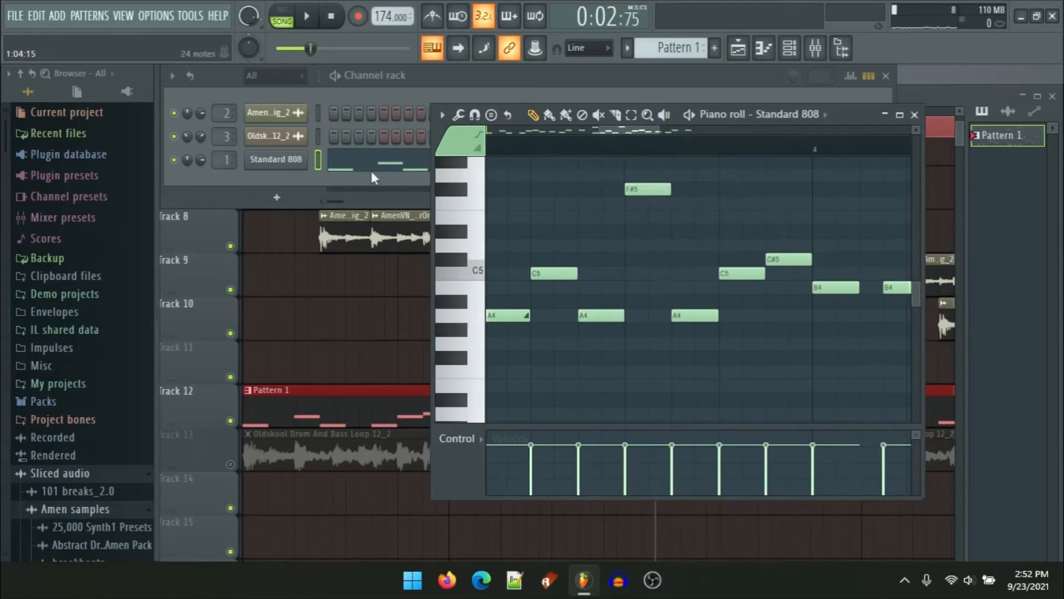
Step: Move the bar-4 slide note up to F#5, starting at 4:07:00 with a 0:02:00 duration
right_click(283, 167)
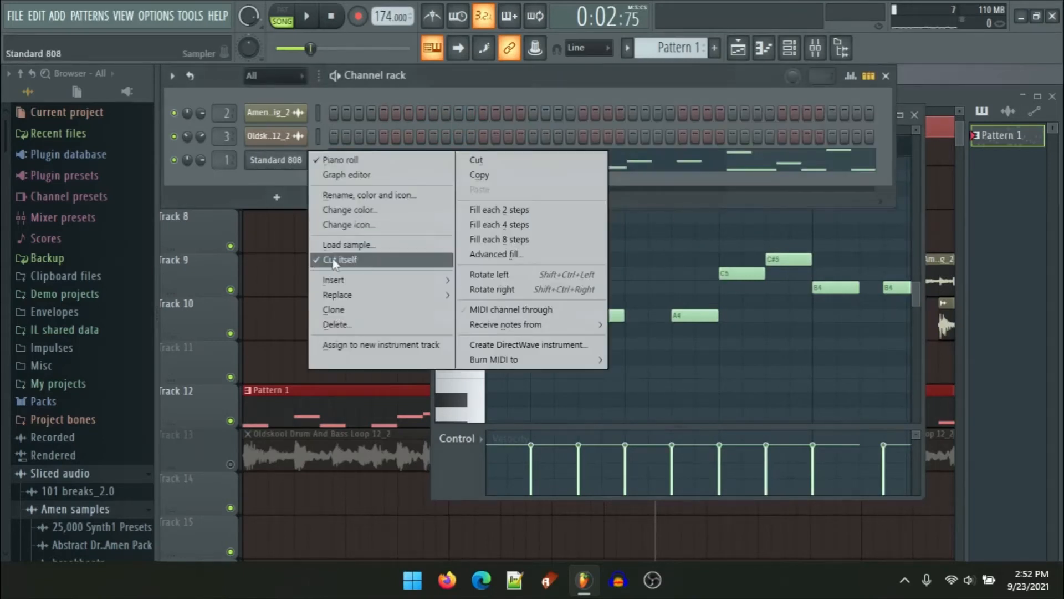
left_click(718, 235)
scroll(667, 258, "down", 5)
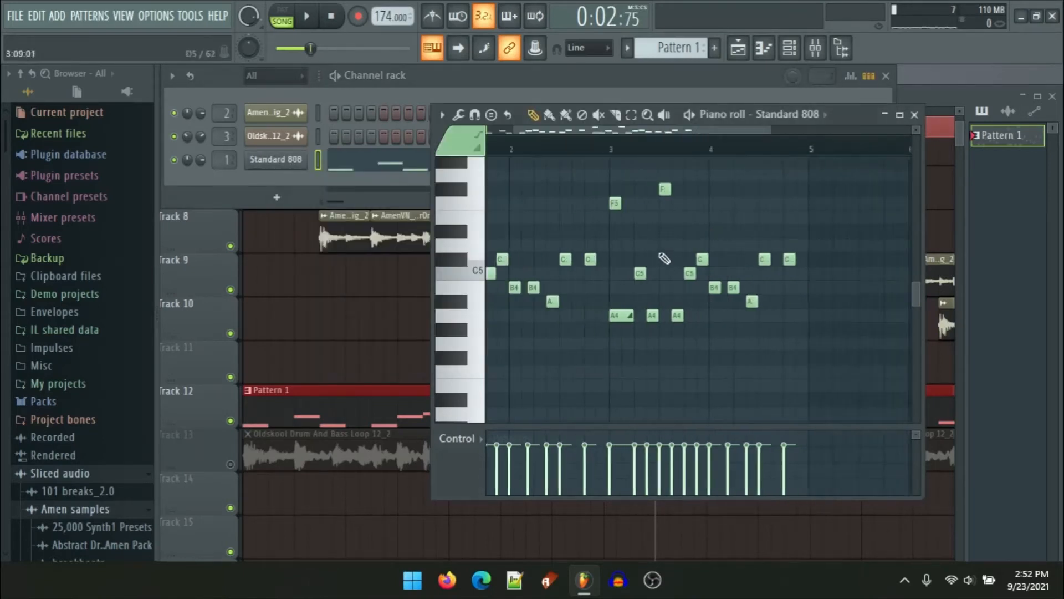
scroll(782, 302, "up", 3)
scroll(566, 336, "up", 3)
left_click_drag(692, 287, 713, 289)
mouse_move(782, 190)
left_mouse_down()
mouse_move(782, 167)
mouse_move(801, 194)
left_mouse_up()
double_click(800, 191)
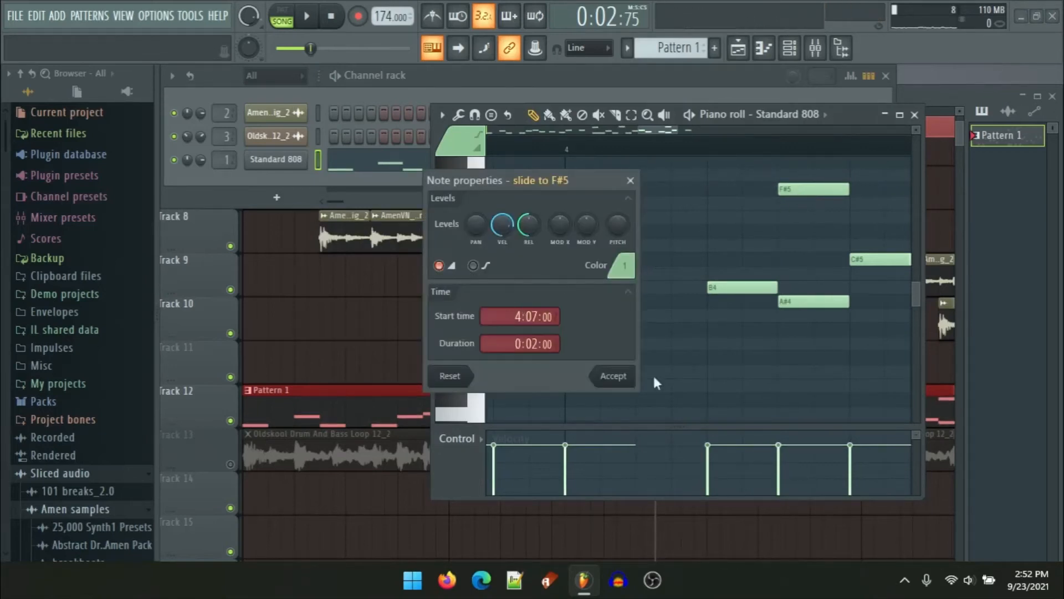
left_click(631, 377)
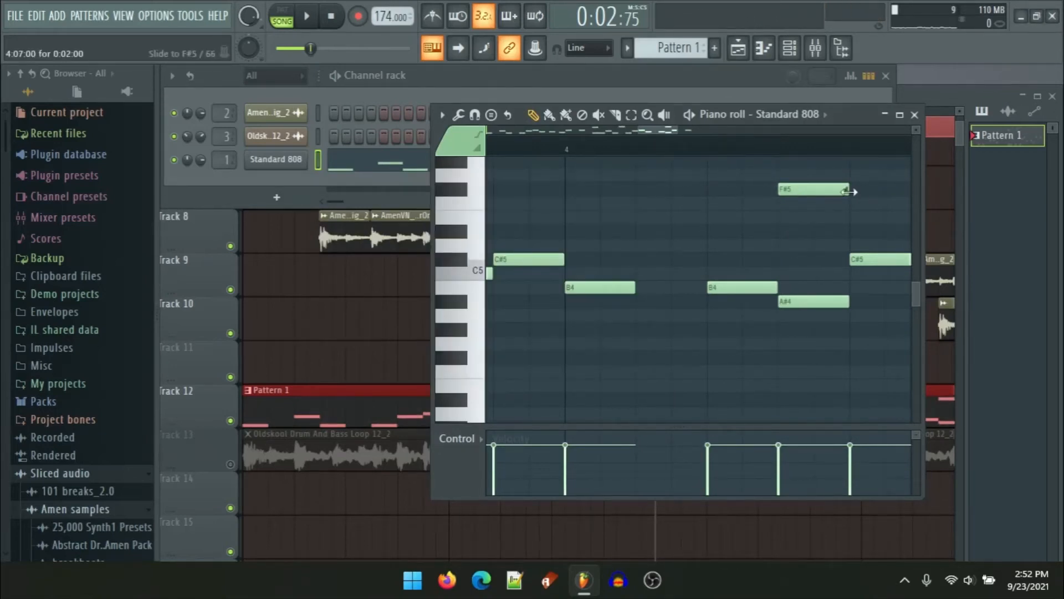
Step: Lengthen the F#5 slide note in bar 4
left_click_drag(848, 191, 790, 262)
scroll(771, 263, "down", 1)
scroll(770, 261, "down", 2)
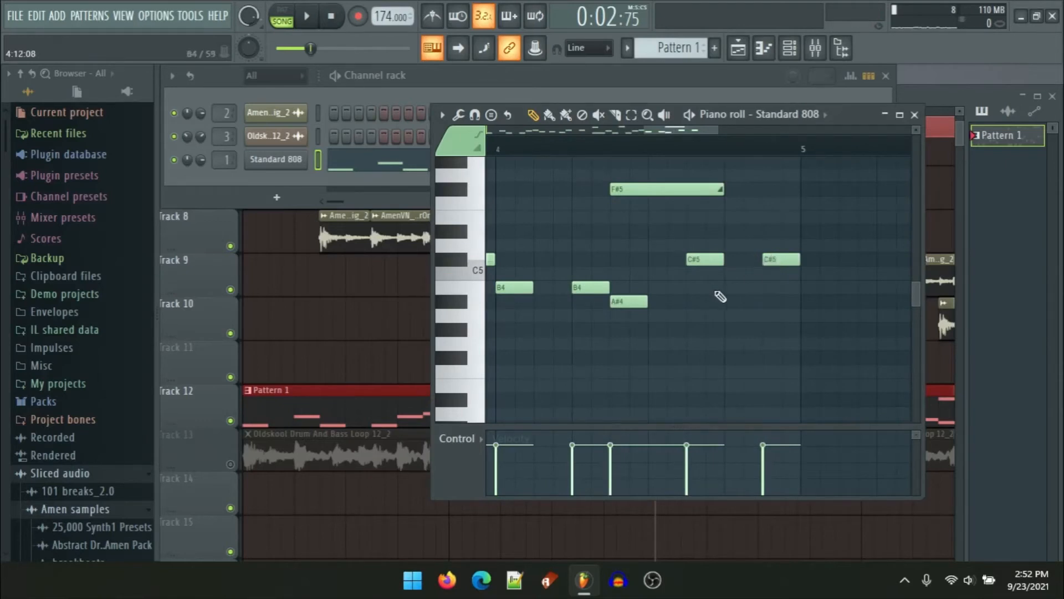
Step: Play back the 808 bassline, then close the piano roll and stop playback
key("space")
scroll(723, 312, "down", 2)
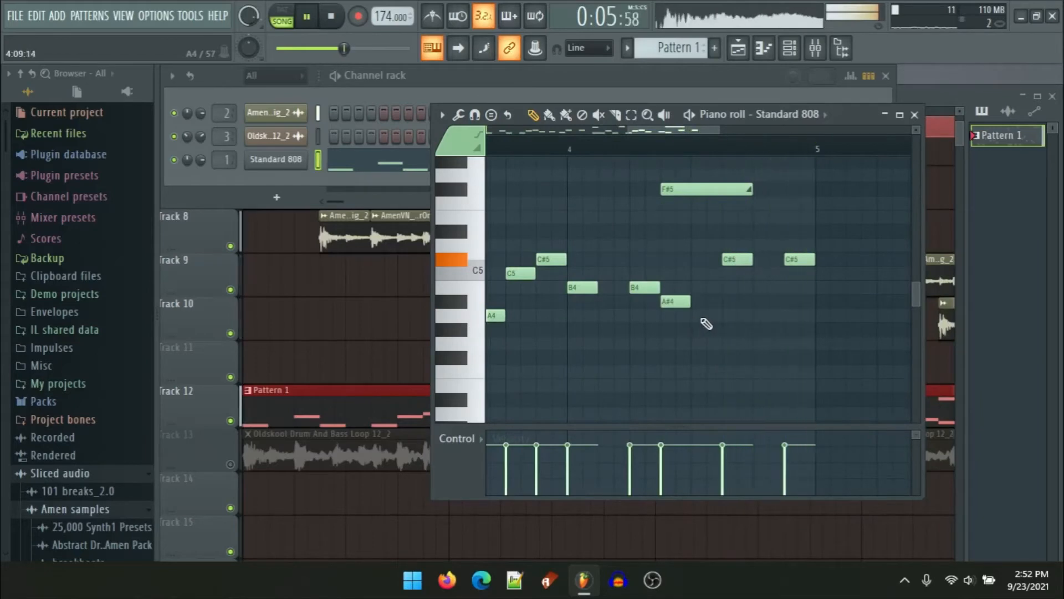
scroll(715, 317, "down", 3)
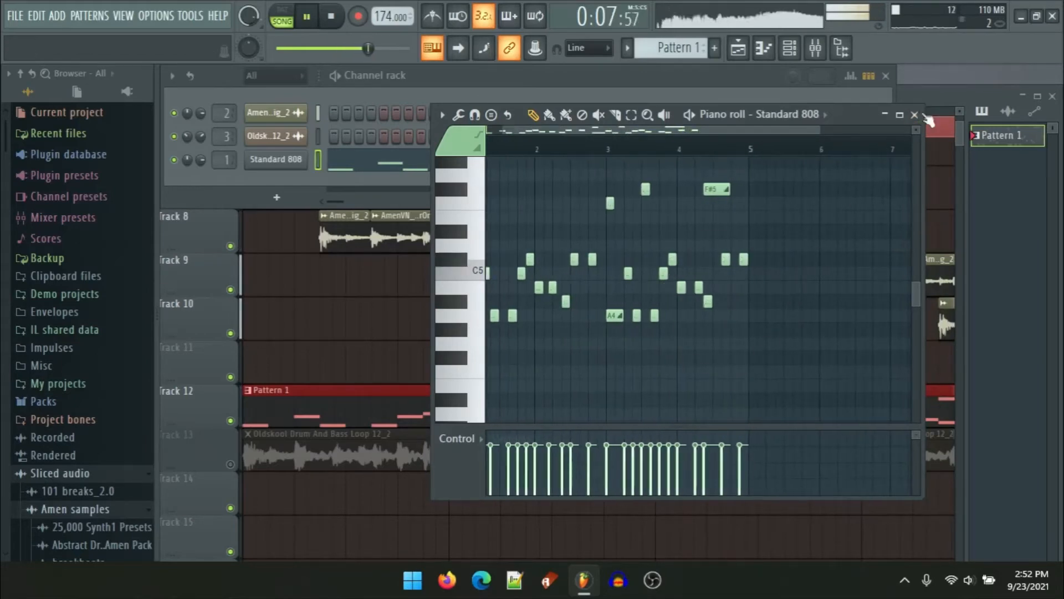
left_click(915, 115)
left_click(923, 204)
scroll(787, 288, "down", 3)
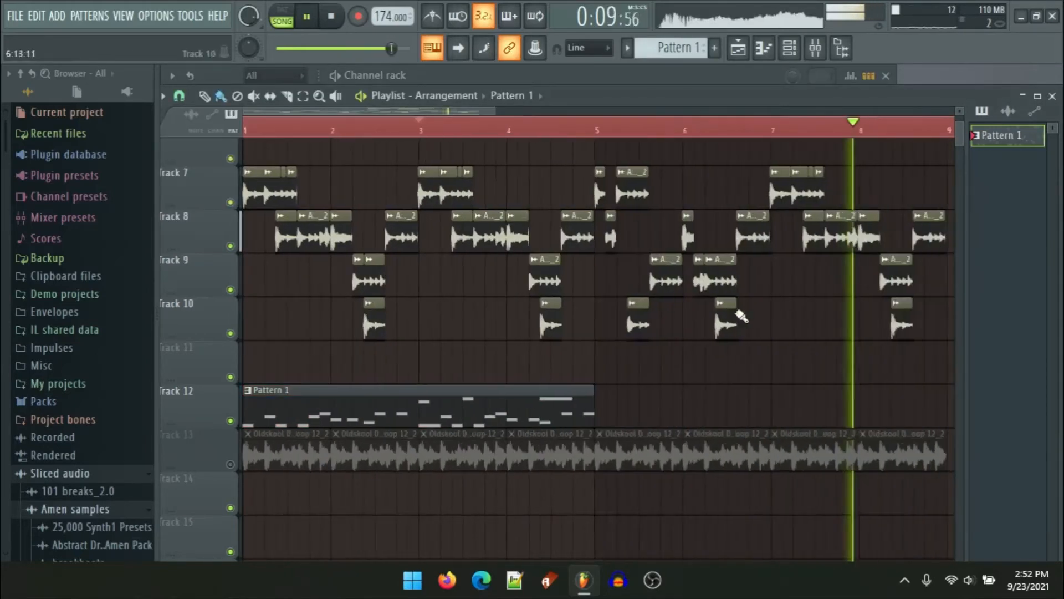
key("space")
Step: Duplicate the Pattern 1 clip on Track 12 to extend the bassline through bar 9
left_click_drag(593, 404, 565, 410)
scroll(610, 414, "up", 10)
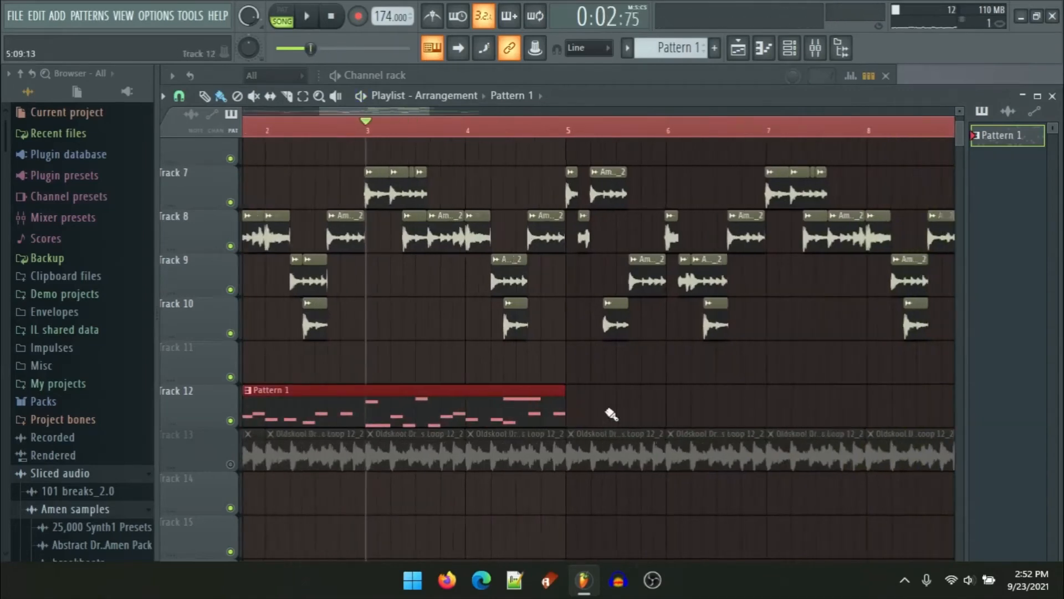
scroll(532, 415, "down", 1)
key("ctrl+b")
scroll(499, 421, "down", 8)
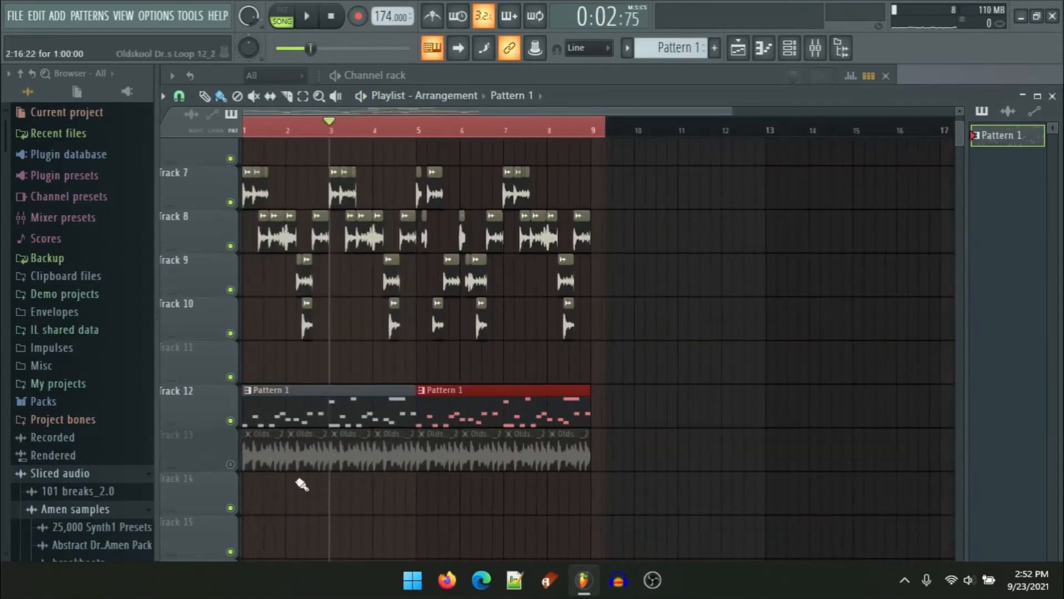
Step: Unmute Track 13 and play back the arrangement with the Oldskool drum-and-bass loop
left_click(230, 464)
double_click(321, 455)
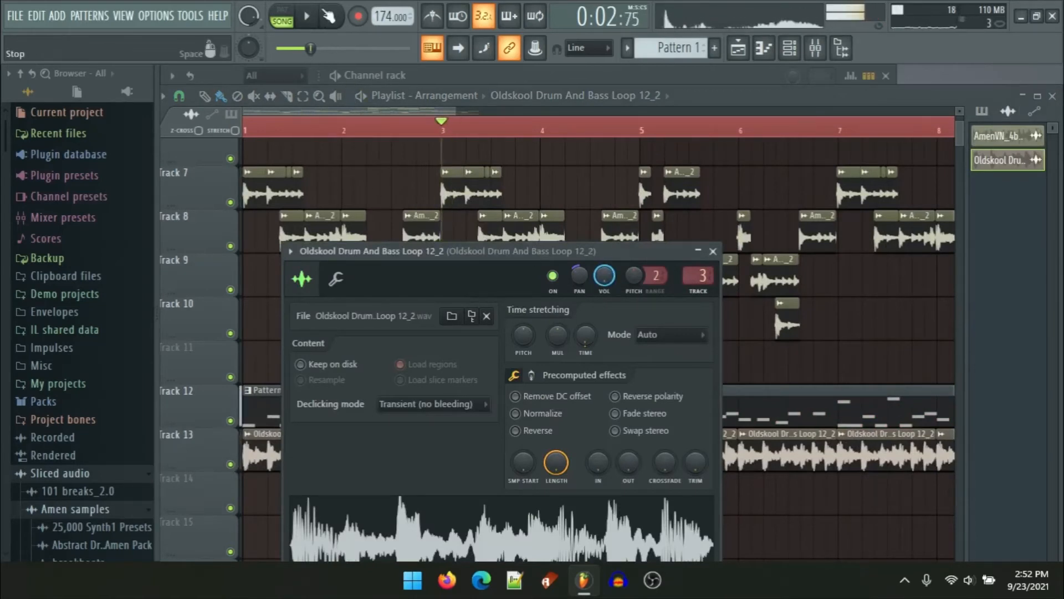
key("space")
right_click(908, 334)
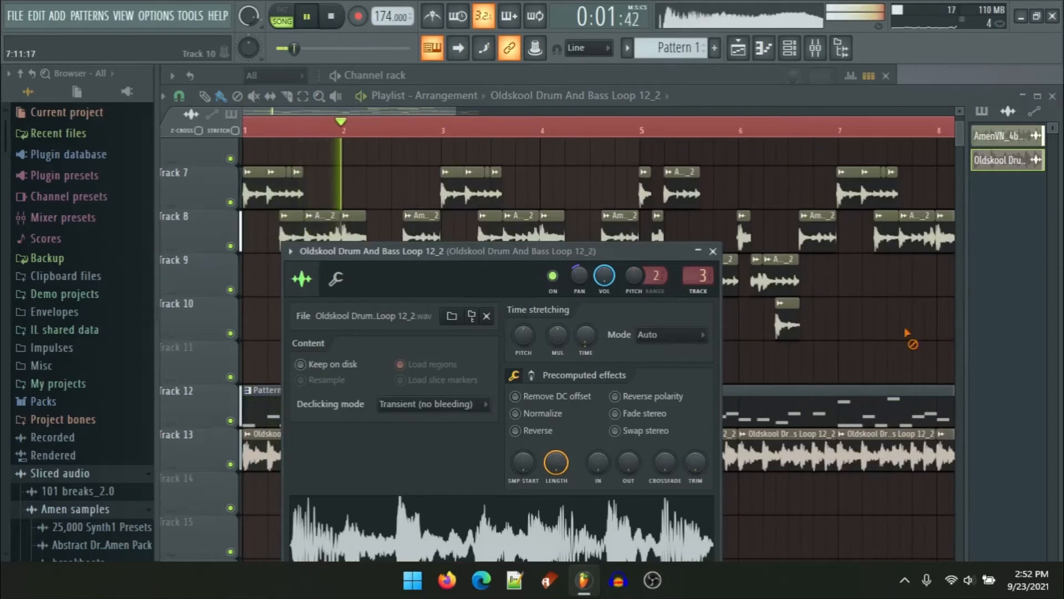
scroll(609, 383, "down", 2)
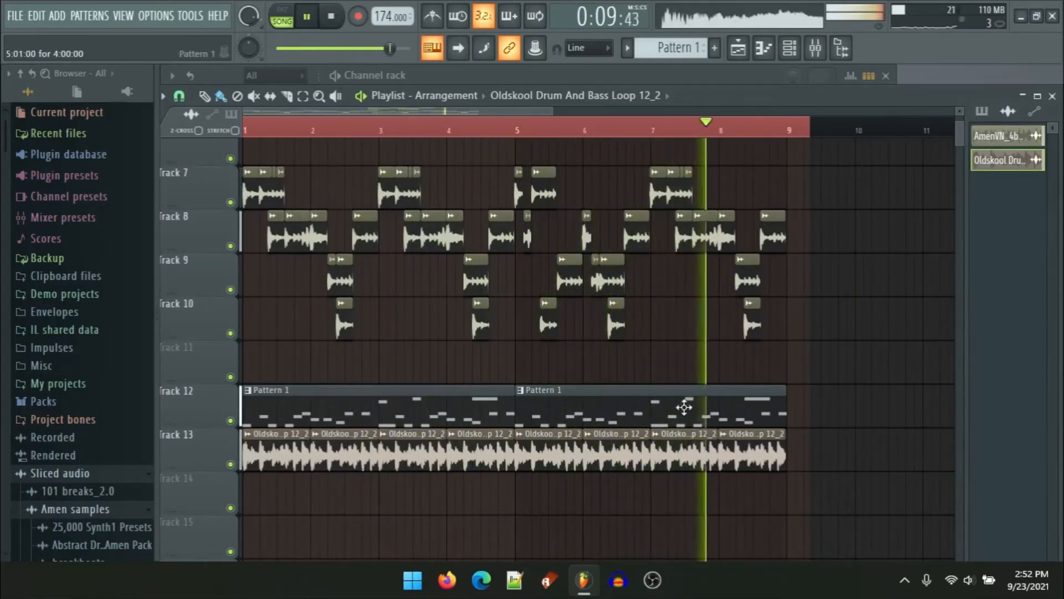
scroll(778, 388, "up", 6)
key("space")
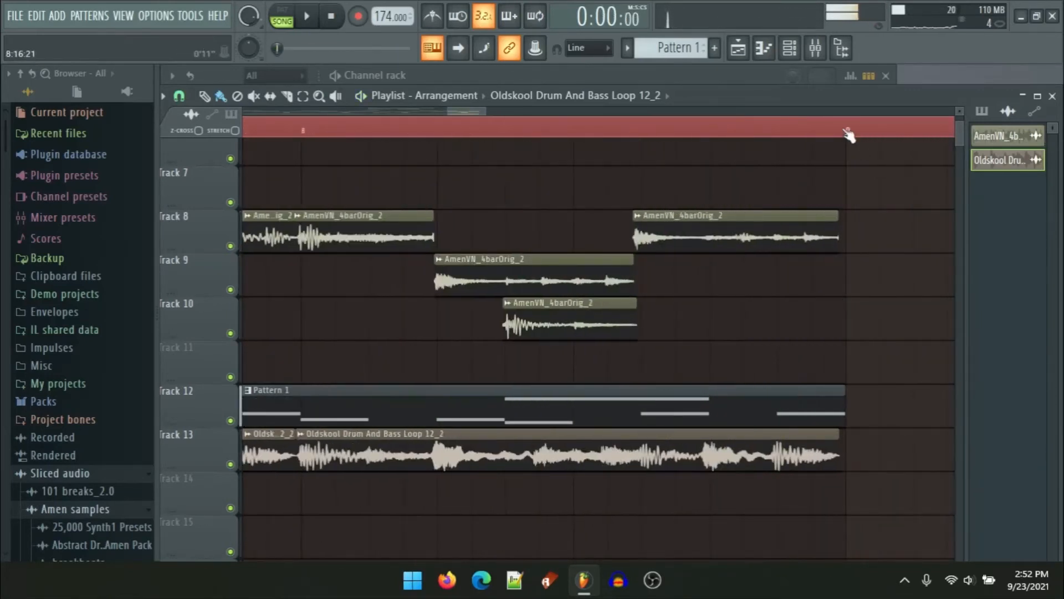
double_click(844, 132)
scroll(784, 316, "down", 5)
scroll(312, 309, "down", 1)
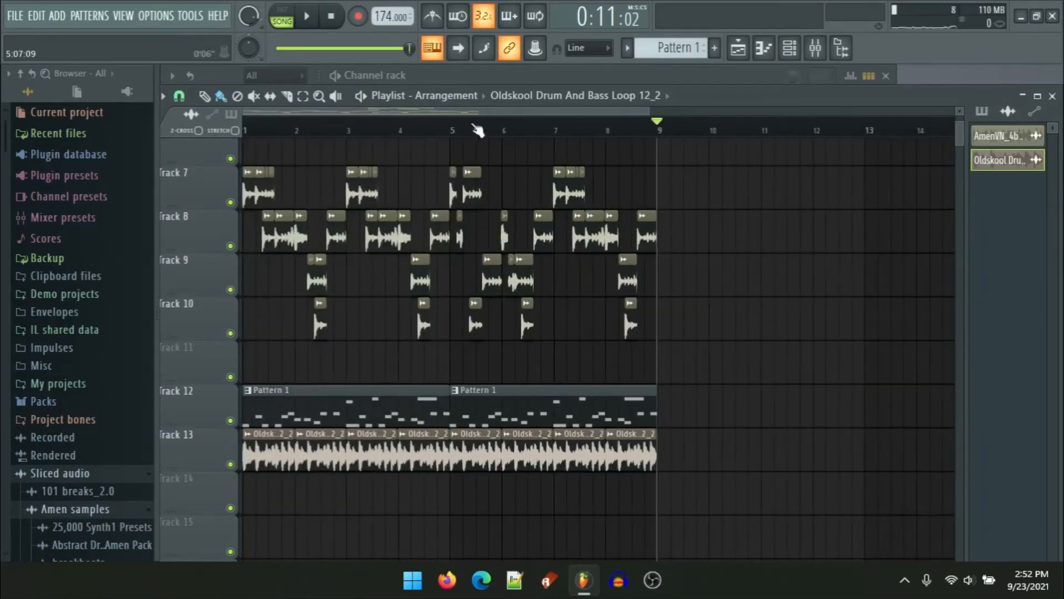
scroll(311, 310, "down", 1)
scroll(549, 366, "up", 2)
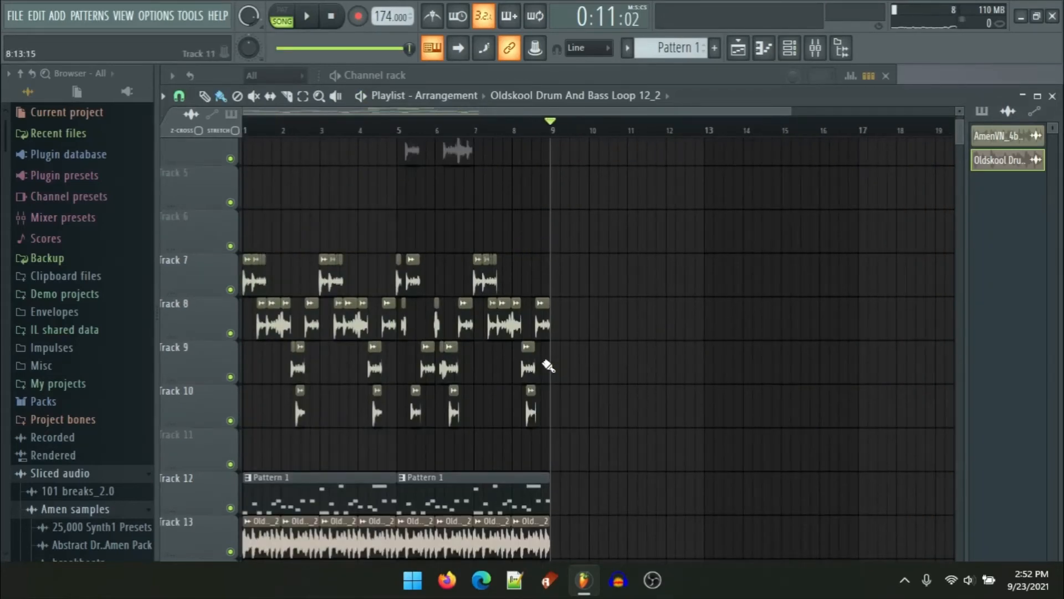
left_click(905, 582)
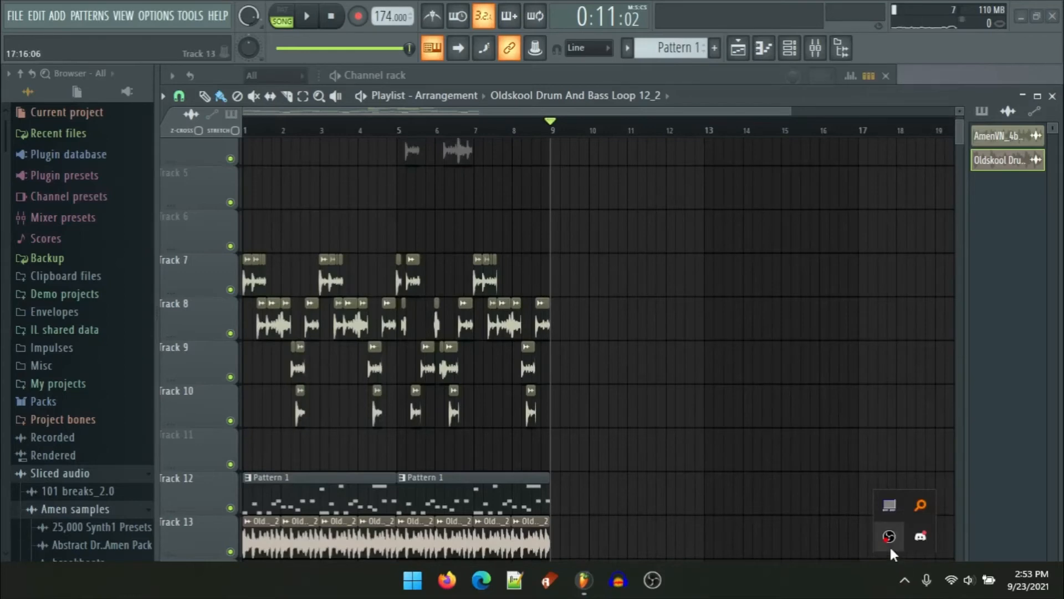
left_click(889, 536)
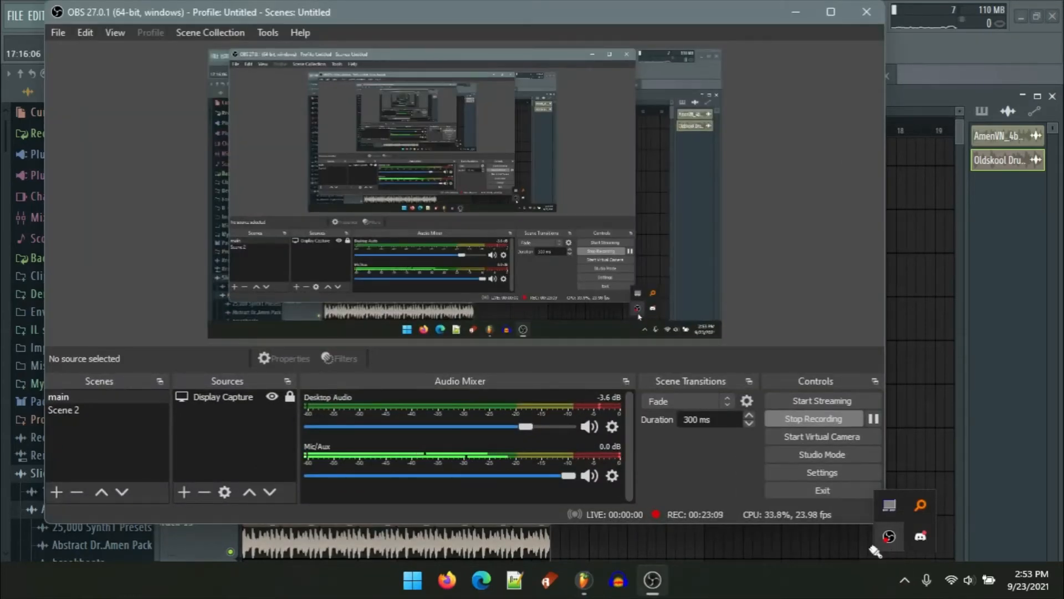
left_click(776, 553)
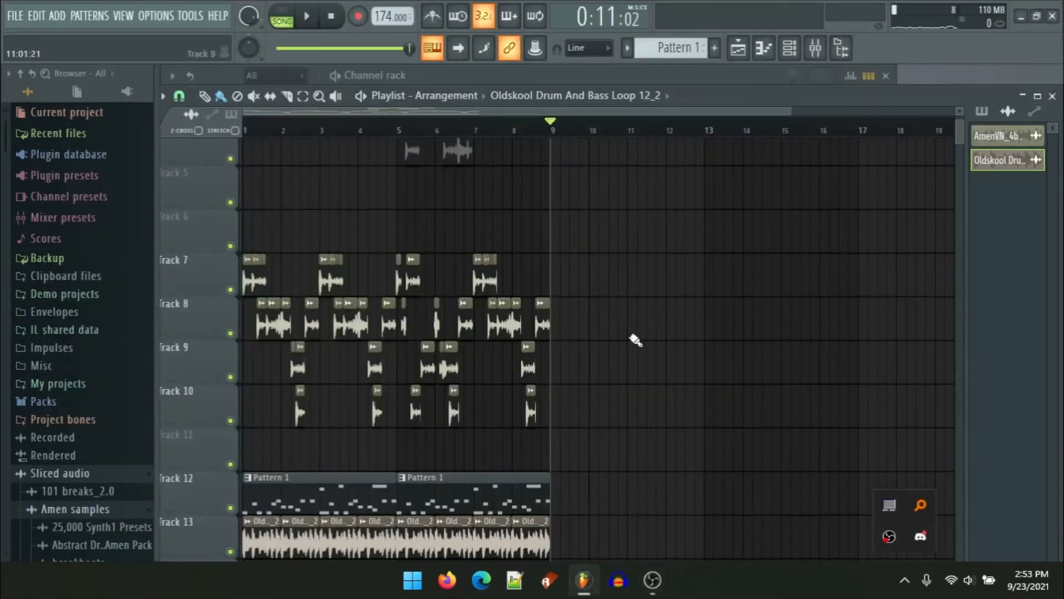
Step: Play back the full eight-bar arrangement
scroll(632, 336, "down", 1)
scroll(501, 385, "down", 1)
scroll(173, 339, "up", 3)
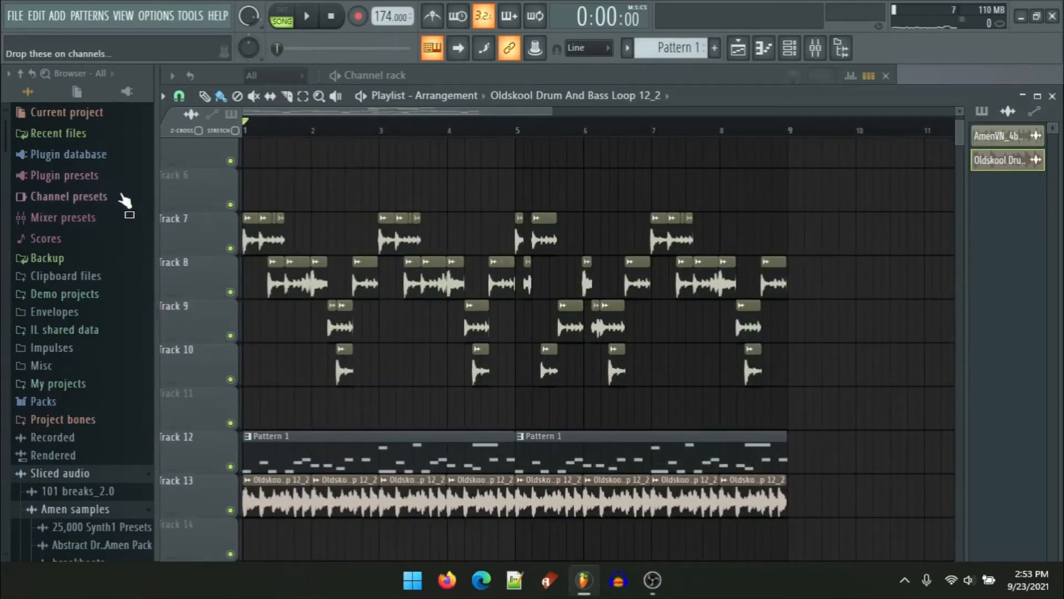
key("space")
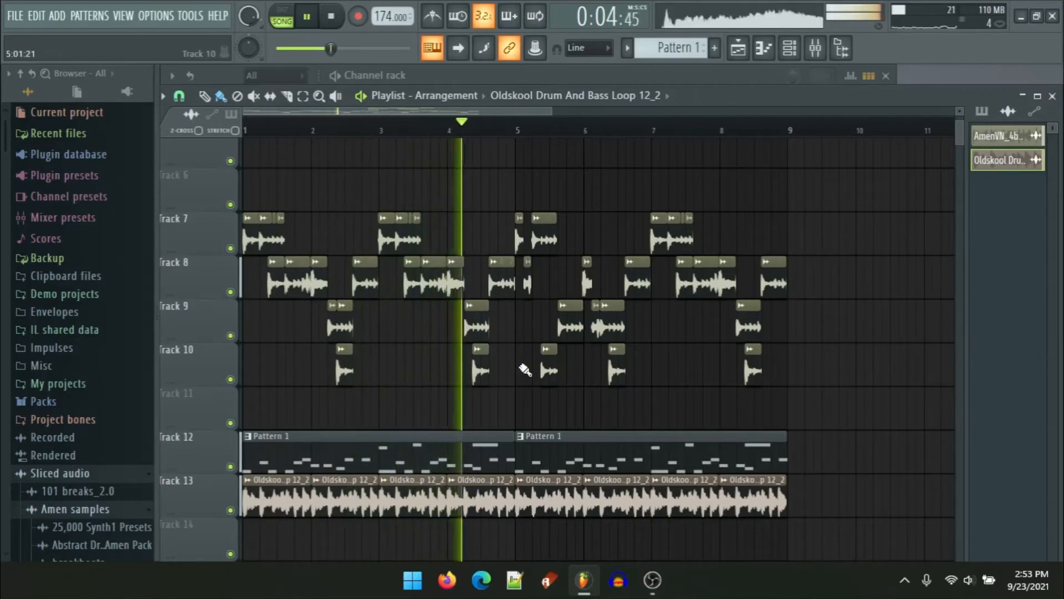
key("space")
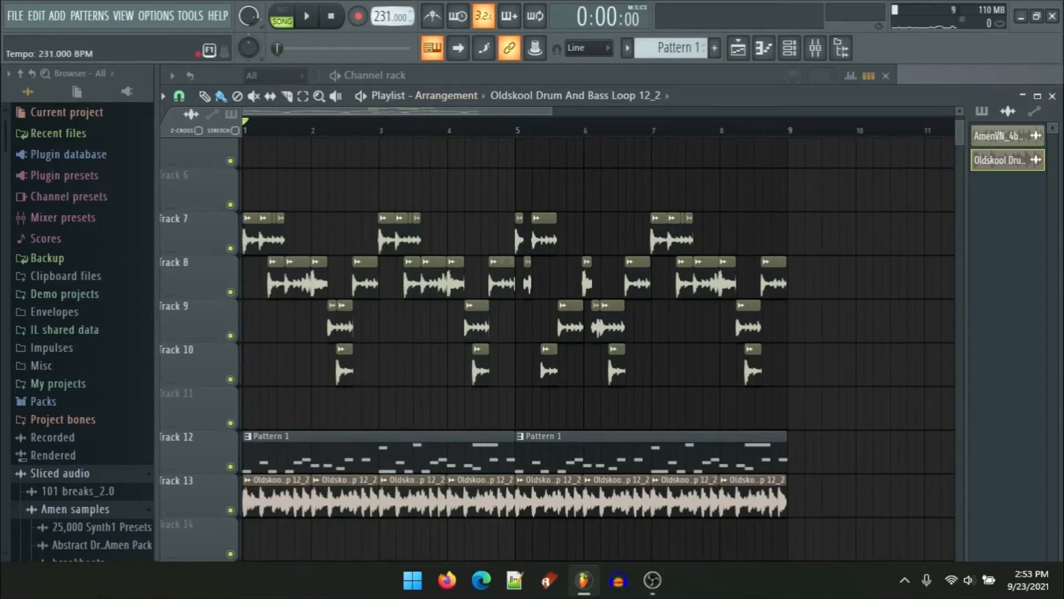
Step: Set the tempo to 220 BPM without restretching channels and play back the arrangement
left_click_drag(390, 16, 390, 25)
left_click_drag(391, 25, 391, 25)
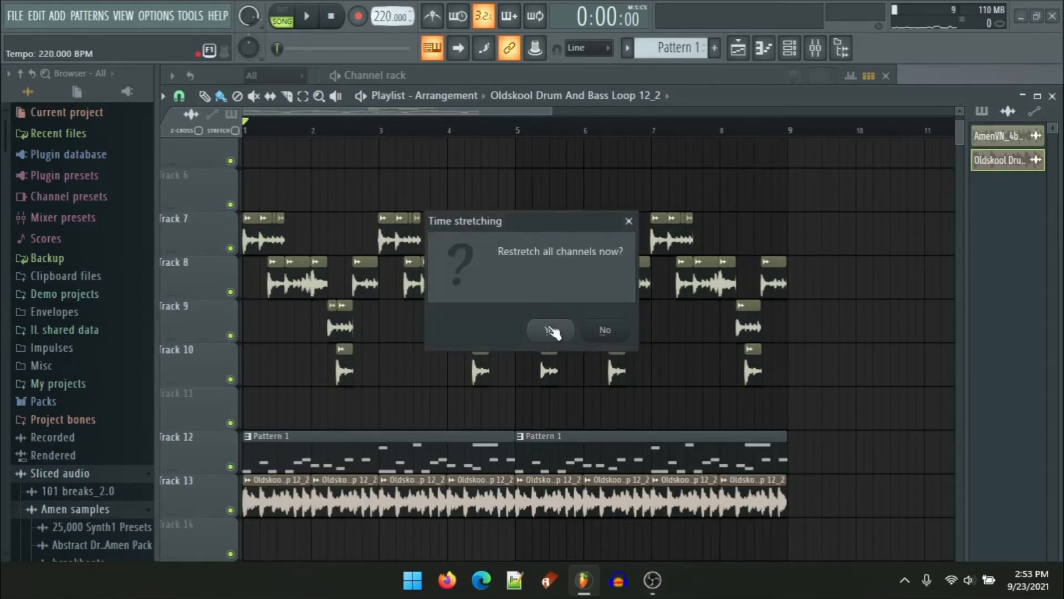
left_click(606, 332)
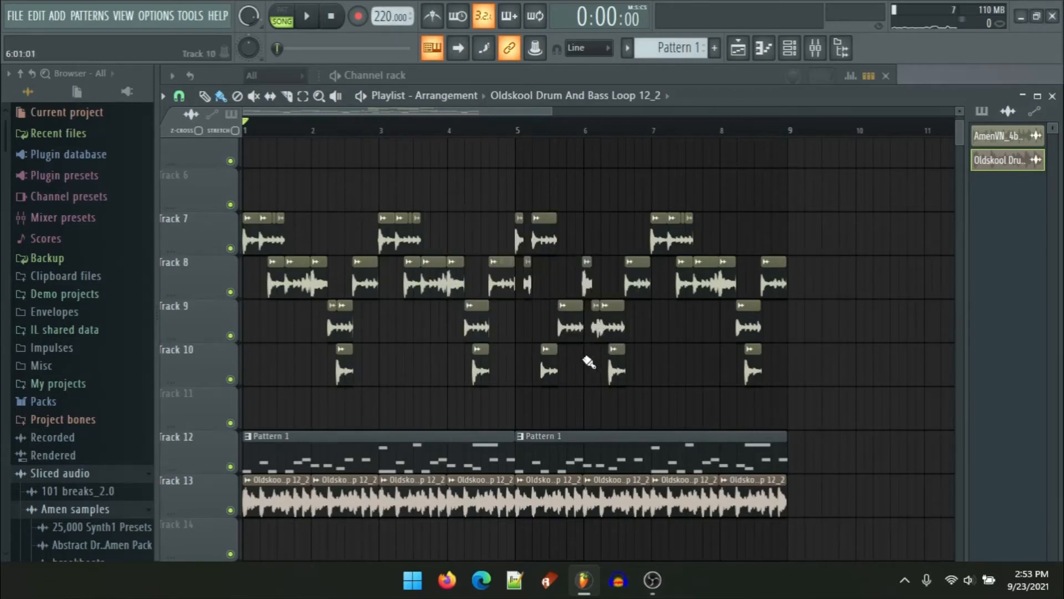
key("space")
left_click(472, 383)
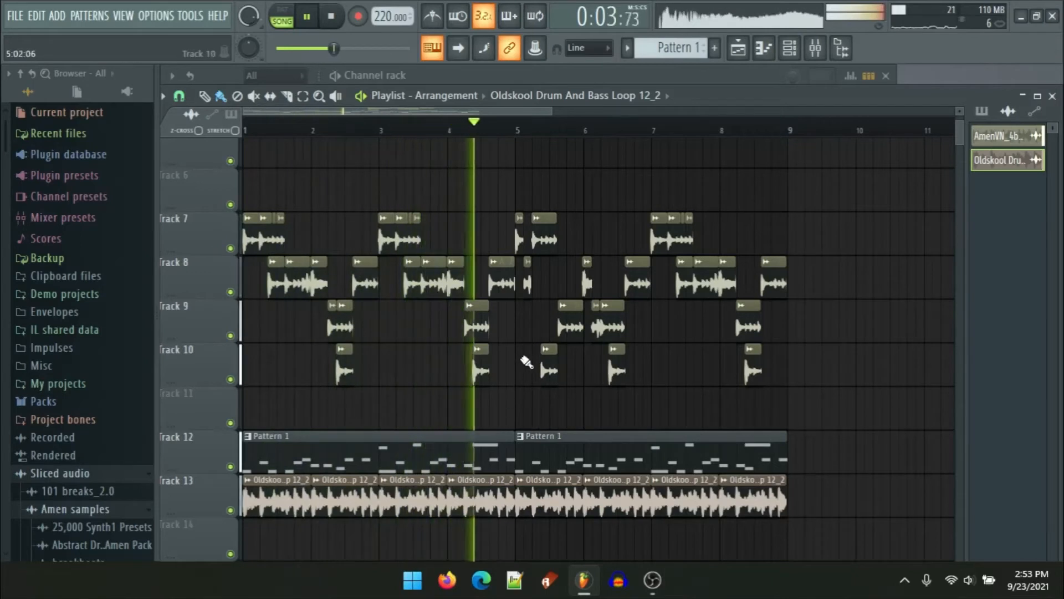
key("space")
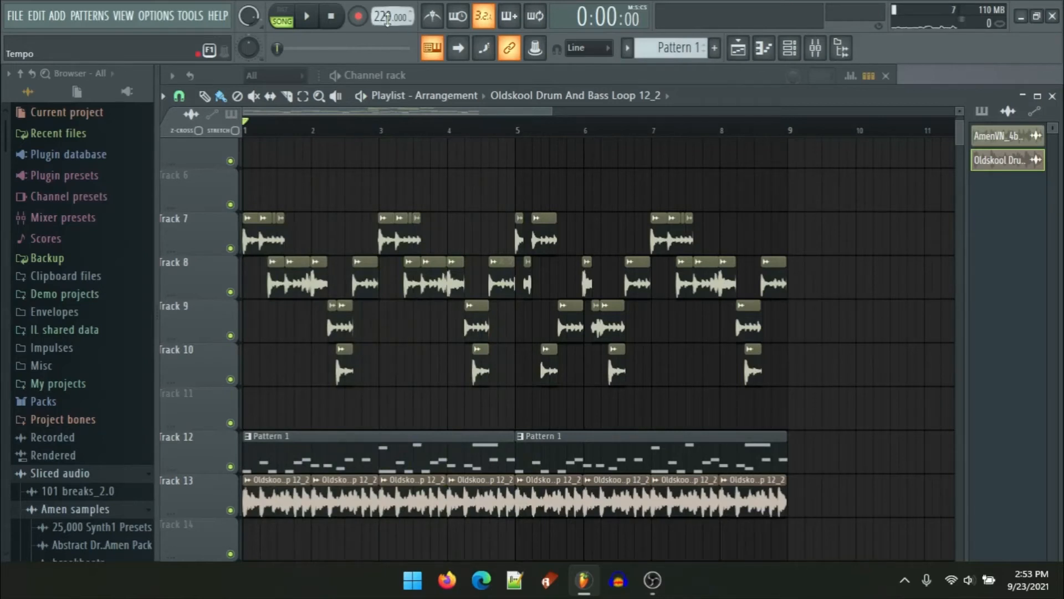
Step: Raise the tempo to about 300 BPM and play back the arrangement
left_click_drag(387, 20, 387, 4)
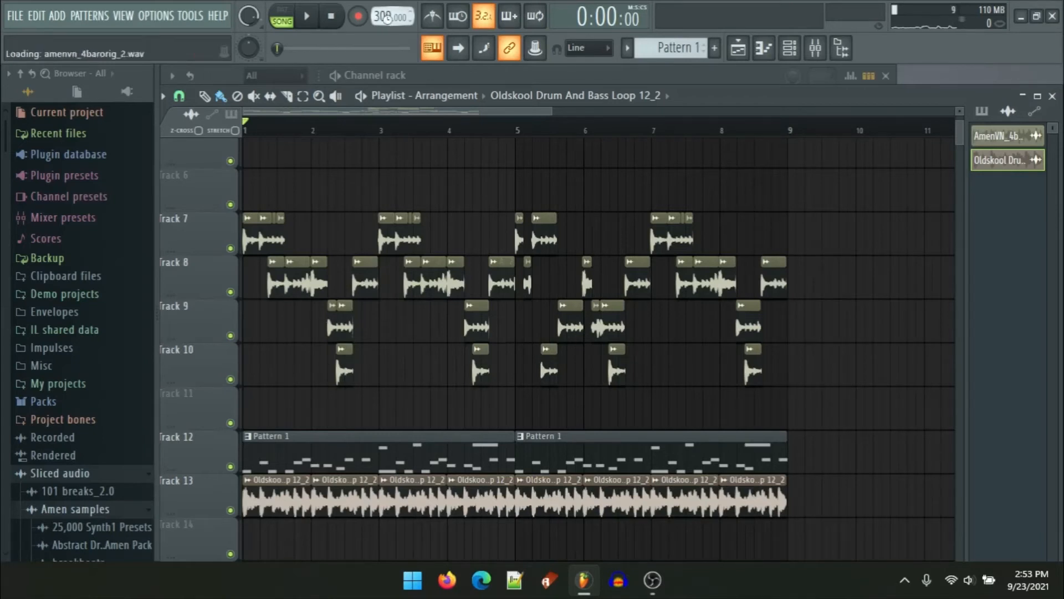
key("space")
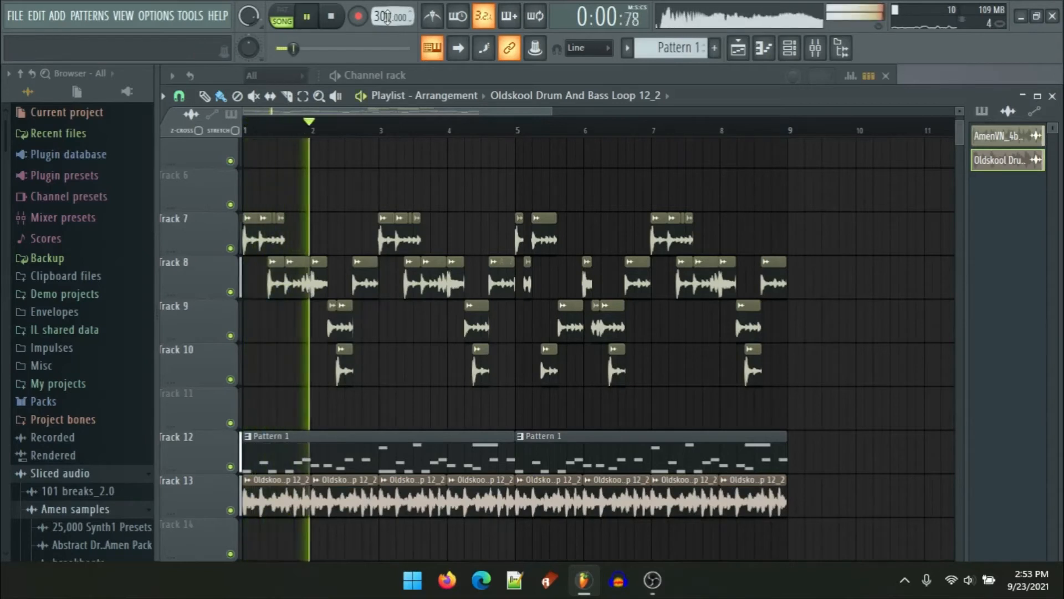
key("space")
Step: Set the tempo to 200 BPM, restretch all channels, and play back the arrangement
left_click_drag(387, 17, 387, 30)
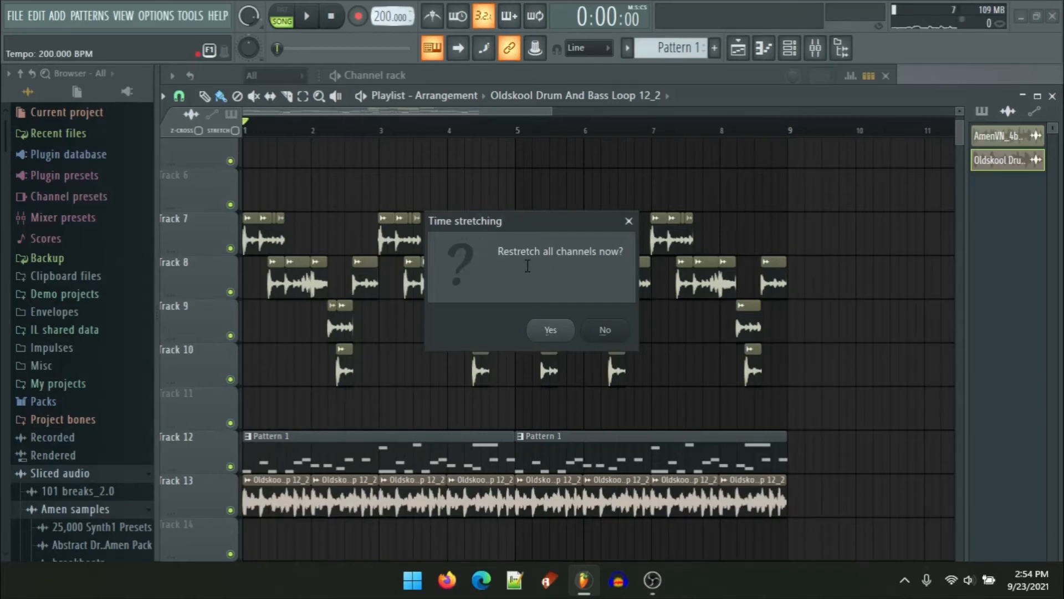
left_click(571, 329)
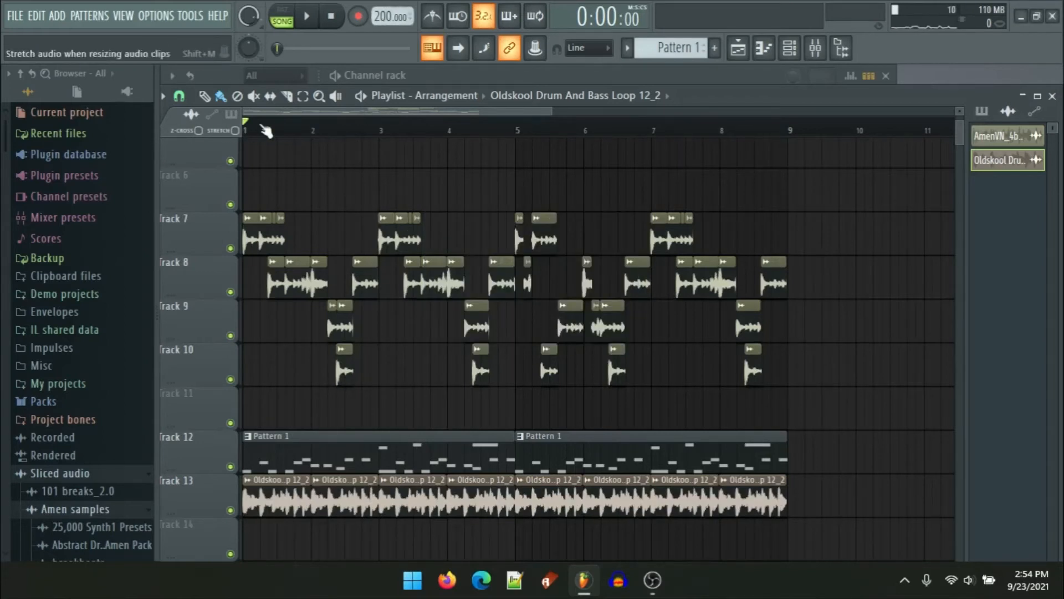
key("space")
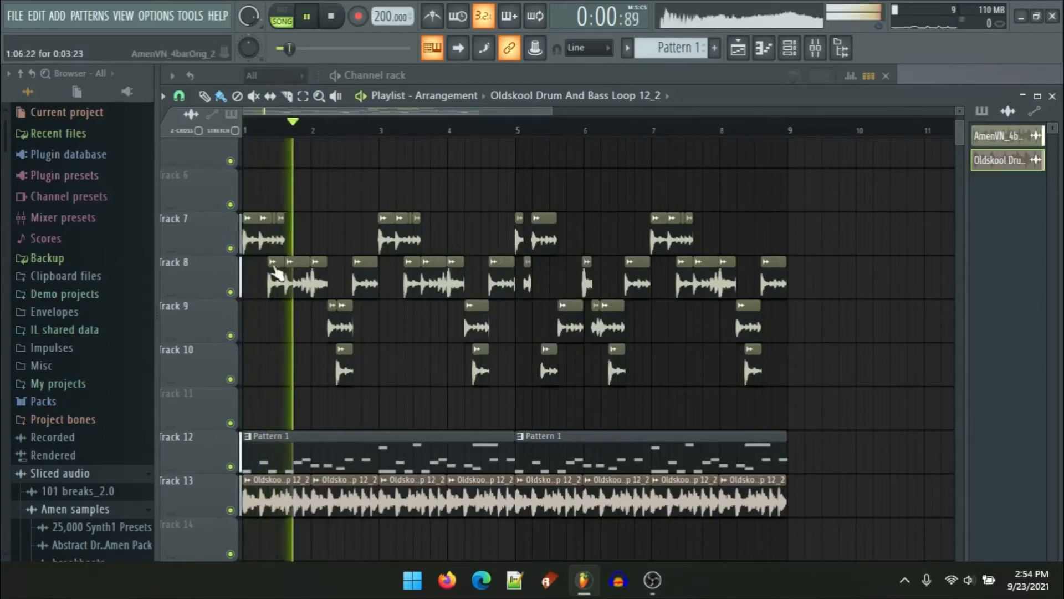
key("space")
Step: Check the AmenVN_4barOrig_2 sample settings, then set the tempo to 170 BPM and restretch all channels
left_click(359, 287)
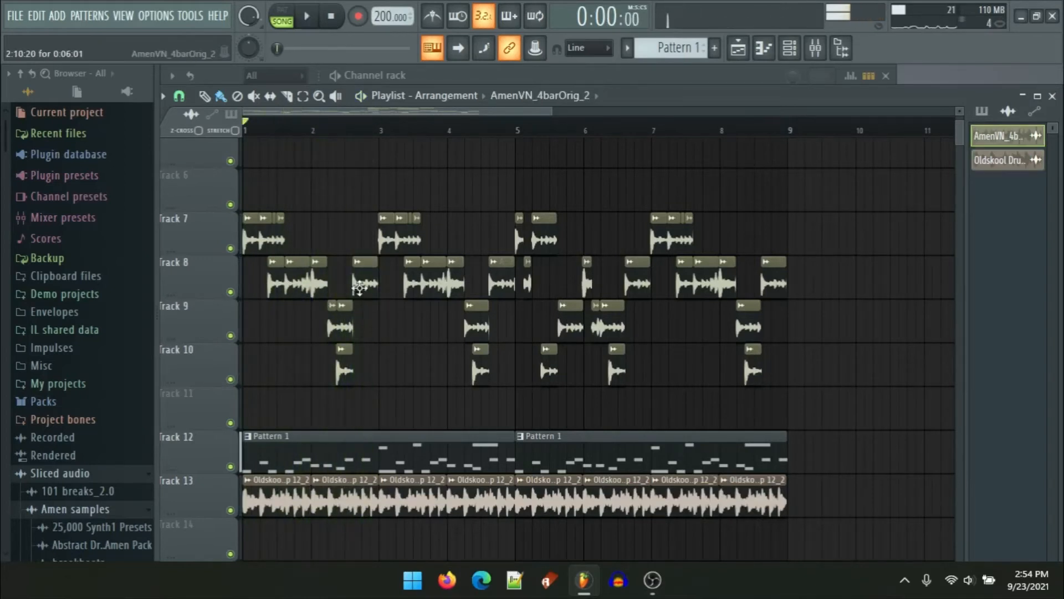
double_click(359, 287)
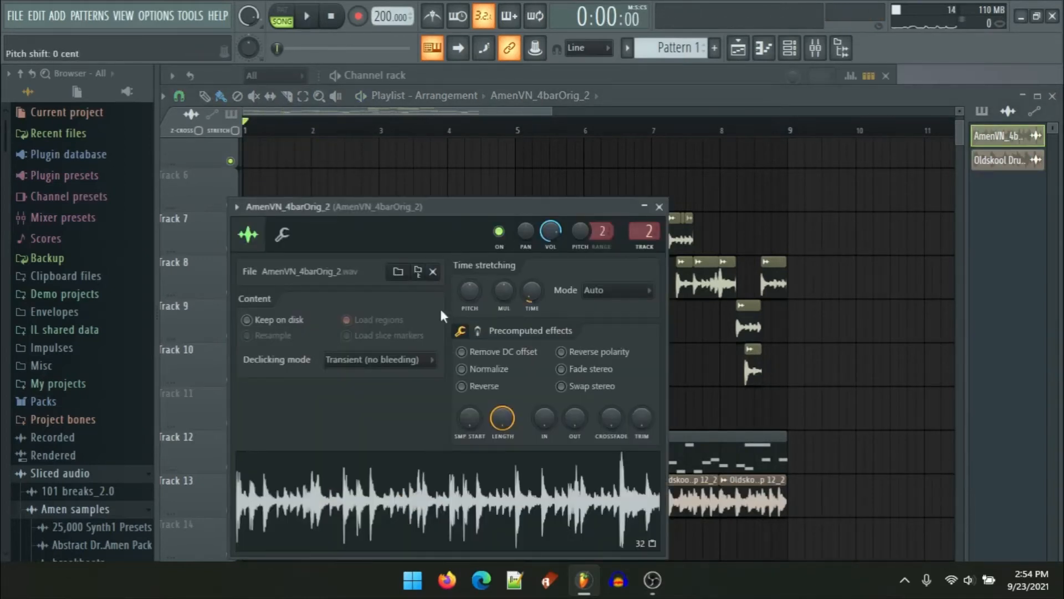
left_click(659, 206)
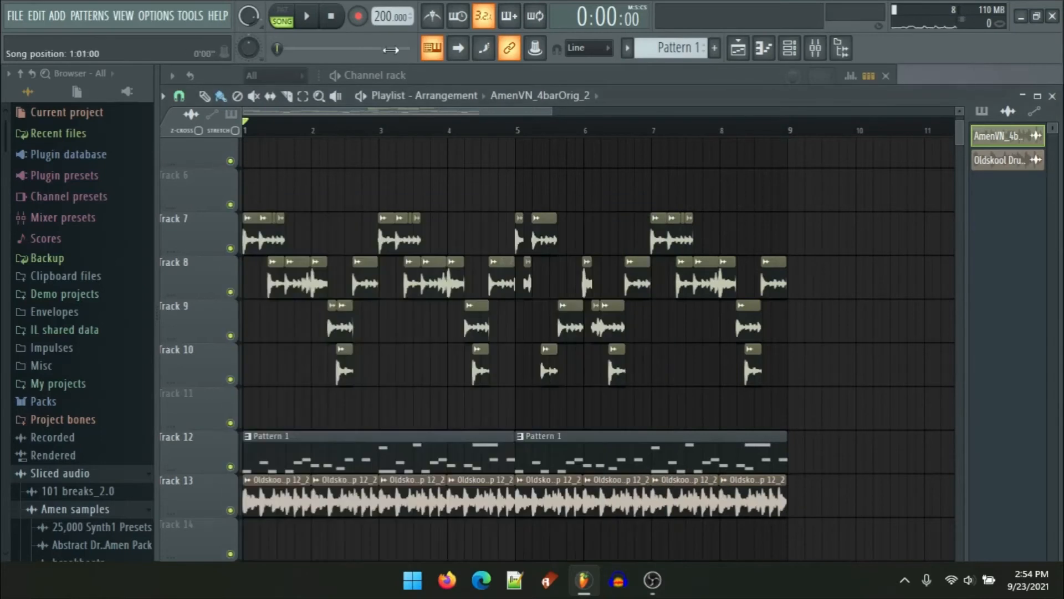
left_click_drag(384, 17, 472, 187)
left_click(555, 333)
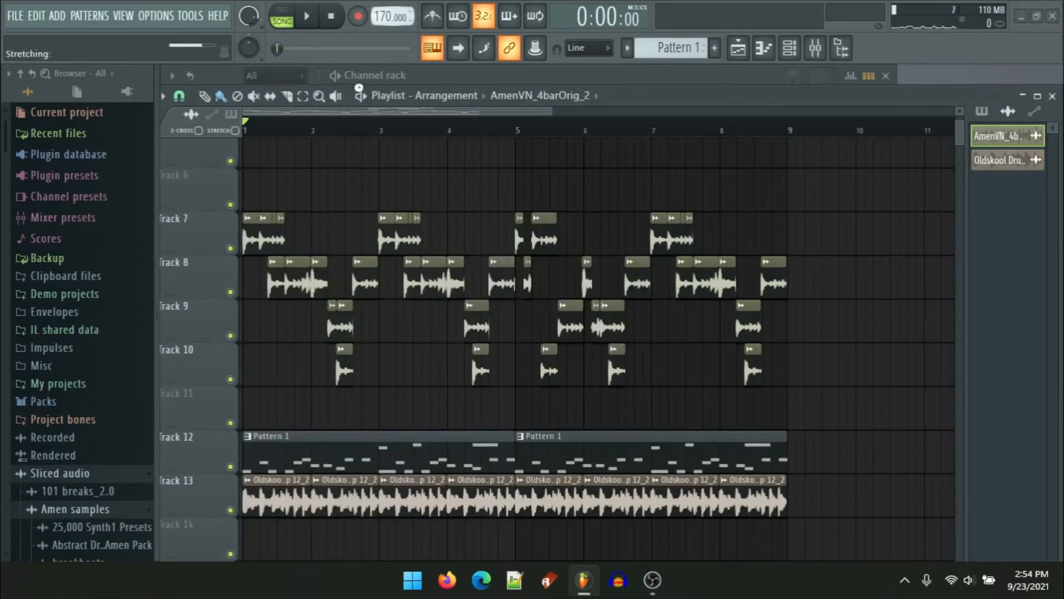
Step: Set the tempo to 200 BPM without restretching channels and play back the arrangement
left_click_drag(383, 17, 383, 0)
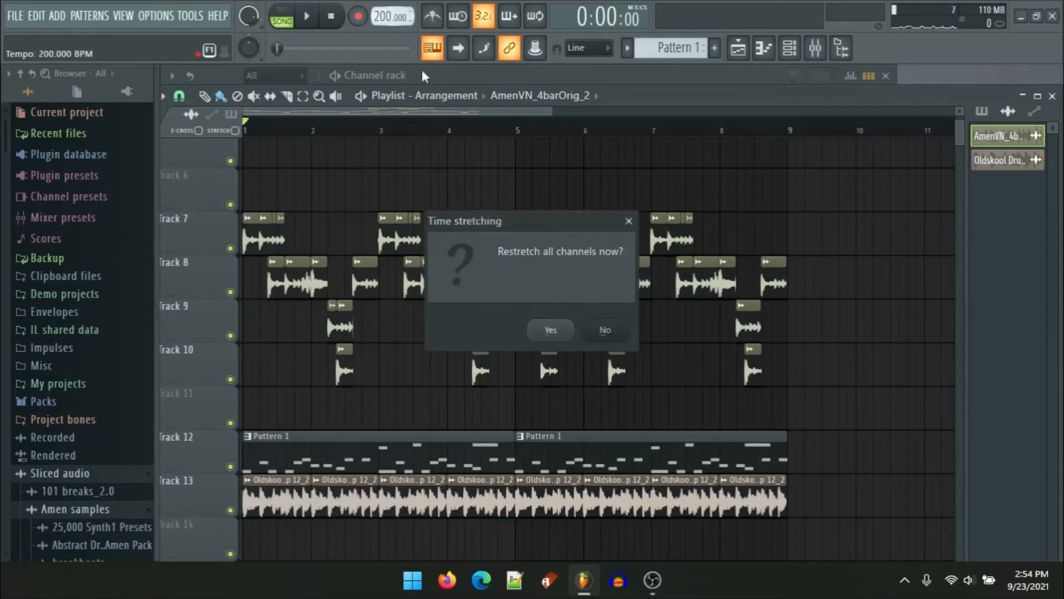
left_click(624, 333)
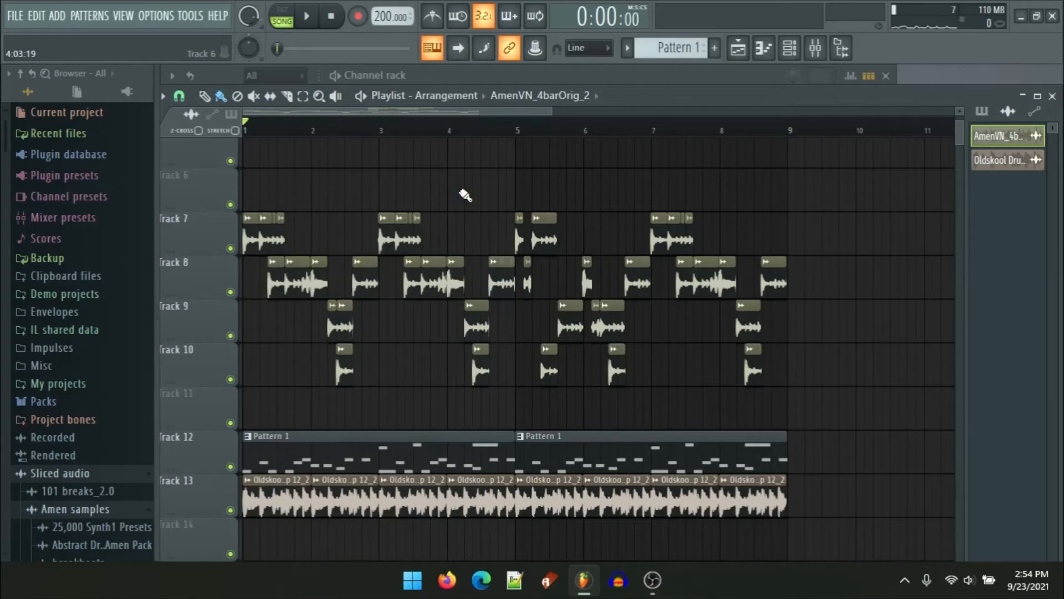
key("space")
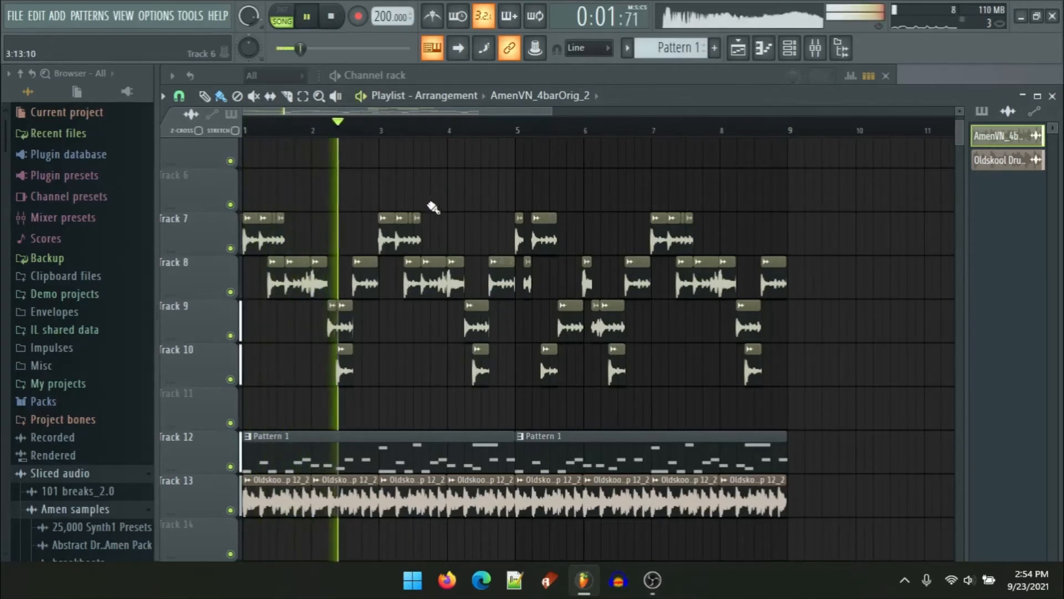
left_click_drag(488, 186, 513, 178)
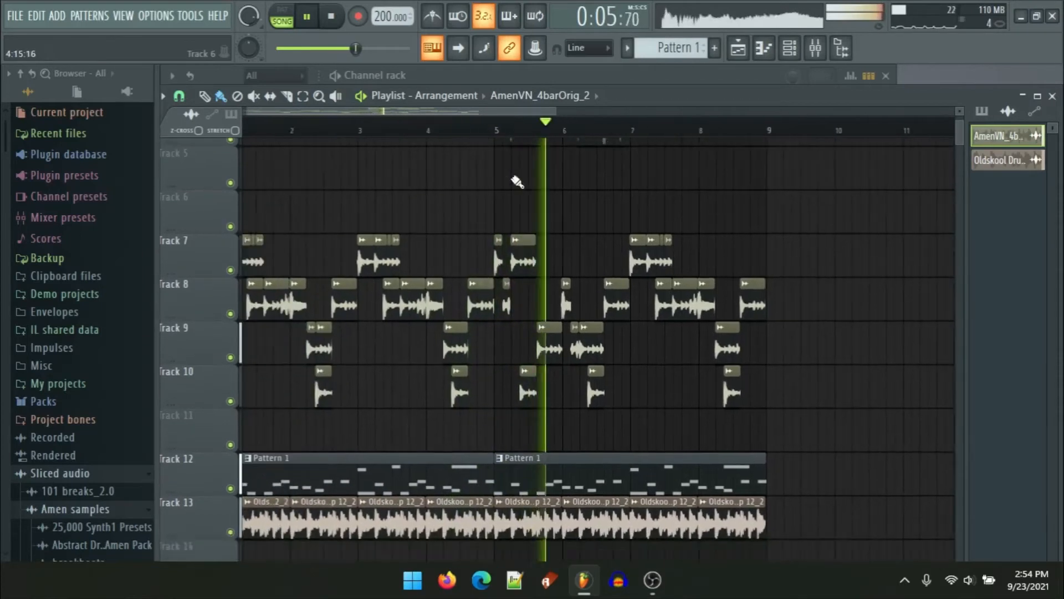
left_click_drag(485, 540, 506, 391)
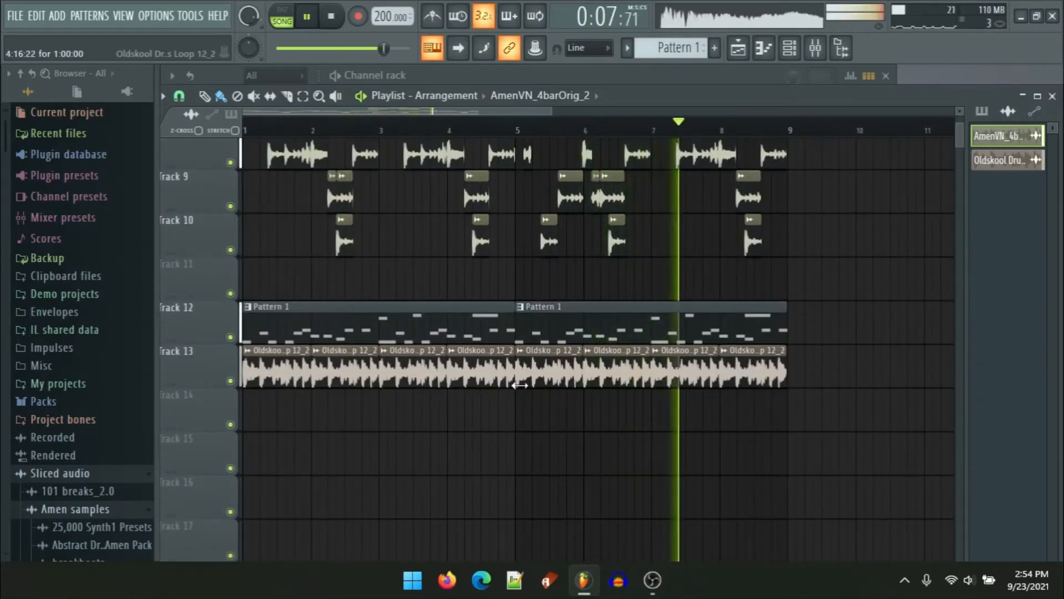
key("space")
Step: Delete the Oldskool loop clips on Track 13 and the Pattern 1 clips on Track 12
right_click(549, 385)
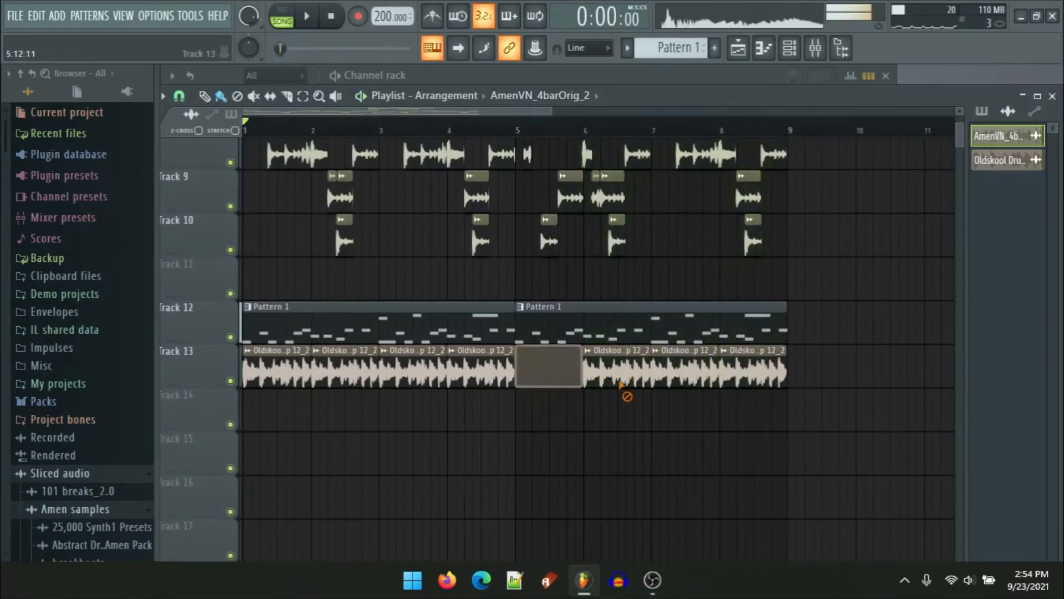
right_click(621, 382)
right_click(687, 385)
right_click(746, 385)
right_click(481, 385)
right_click(415, 385)
right_click(343, 382)
right_click(297, 380)
right_click(357, 336)
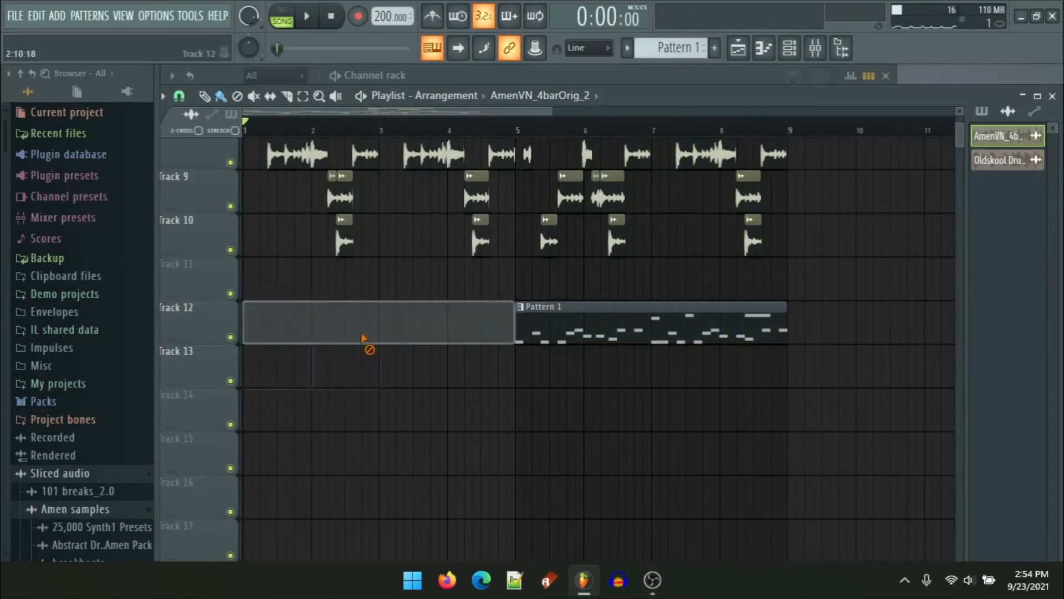
right_click(549, 339)
Step: Select all the remaining slice clips on the lower tracks and delete them
scroll(623, 349, "up", 3)
left_click_drag(816, 423, 11, 167)
key("Delete")
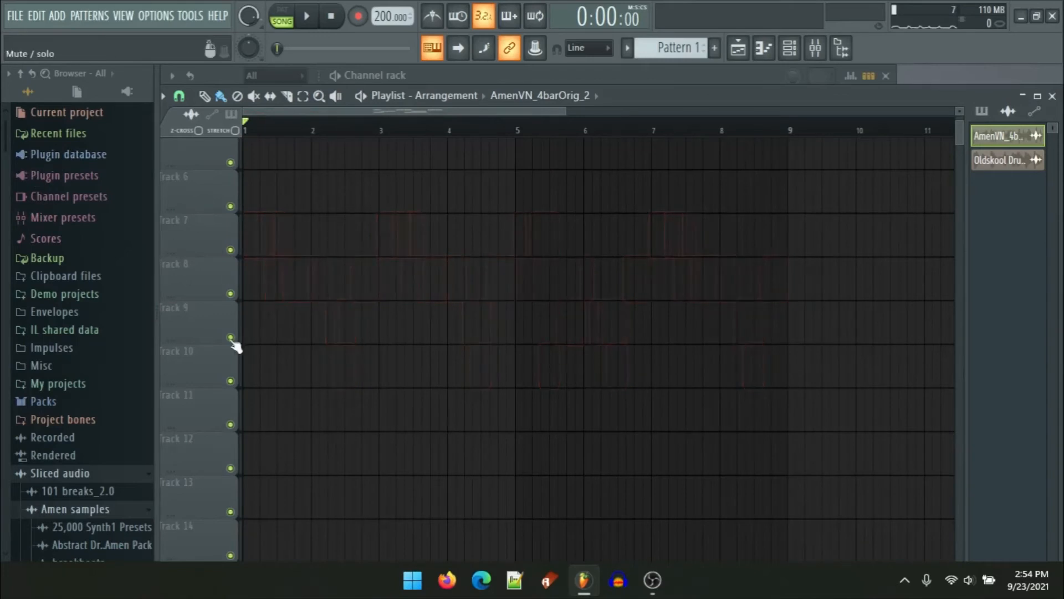
Step: Move the remaining red slice clips on Tracks 2–4 to the start of Tracks 4–6
scroll(235, 346, "up", 5)
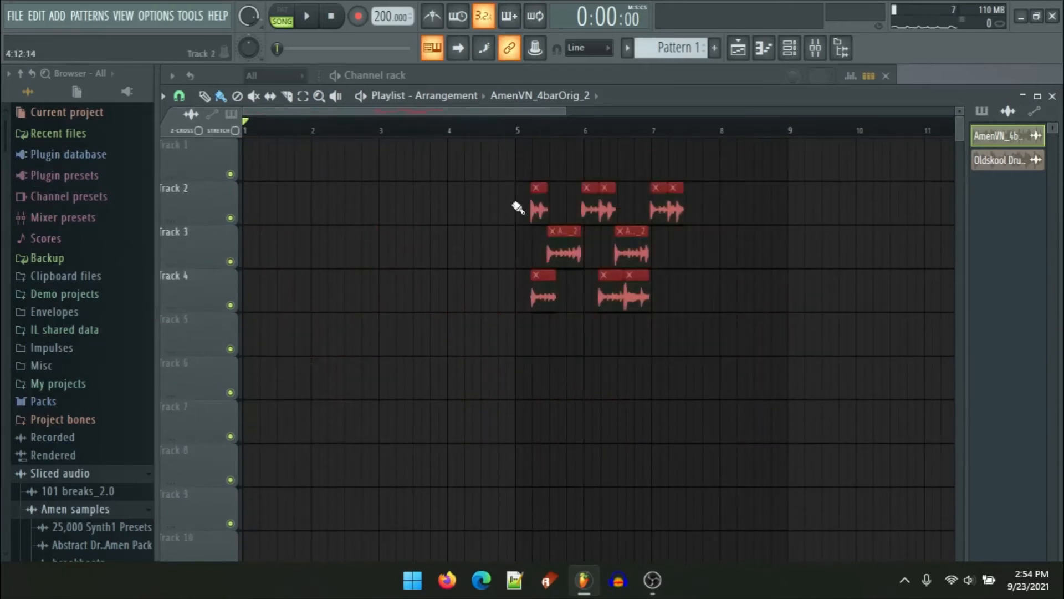
left_click_drag(618, 298, 299, 420)
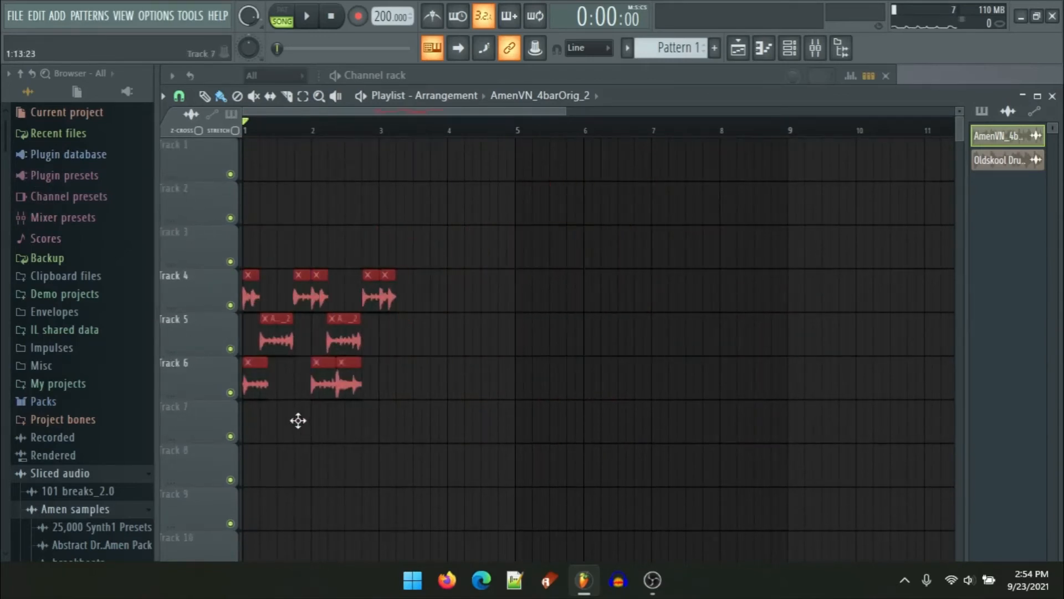
scroll(316, 408, "up", 3)
scroll(742, 256, "down", 3)
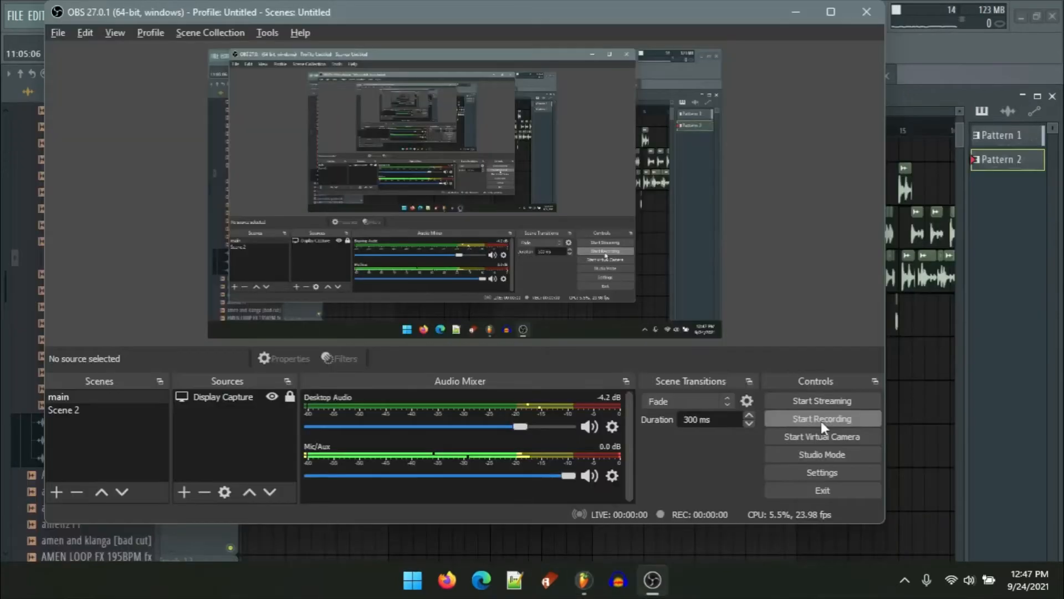
left_click(820, 419)
left_click(918, 405)
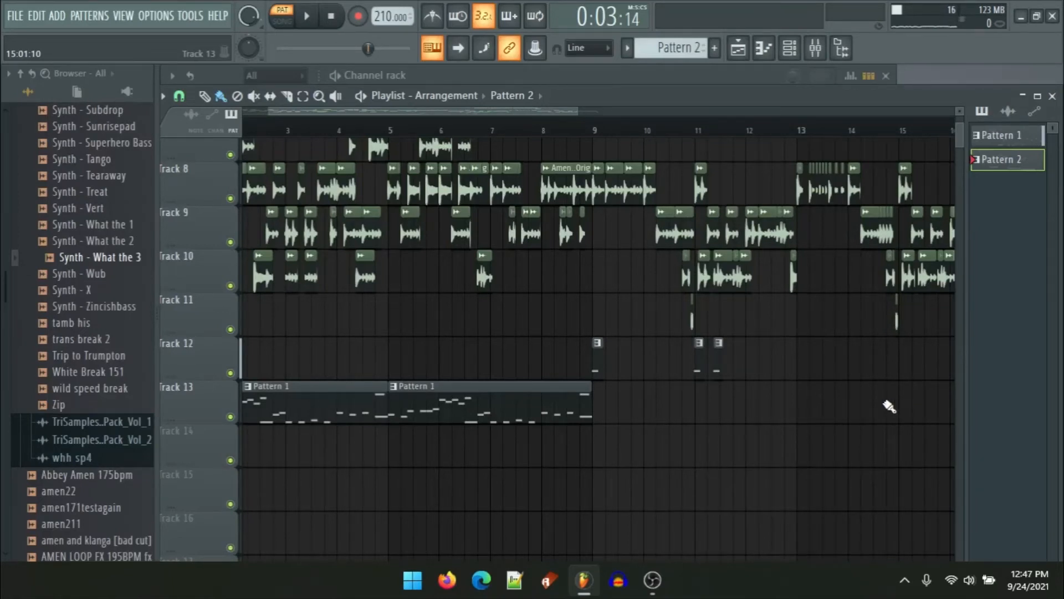
Step: Try deleting the second Pattern 1 clip on Track 13, then undo the deletion
mouse_move(432, 313)
left_mouse_down()
mouse_move(482, 349)
mouse_move(653, 413)
left_mouse_up()
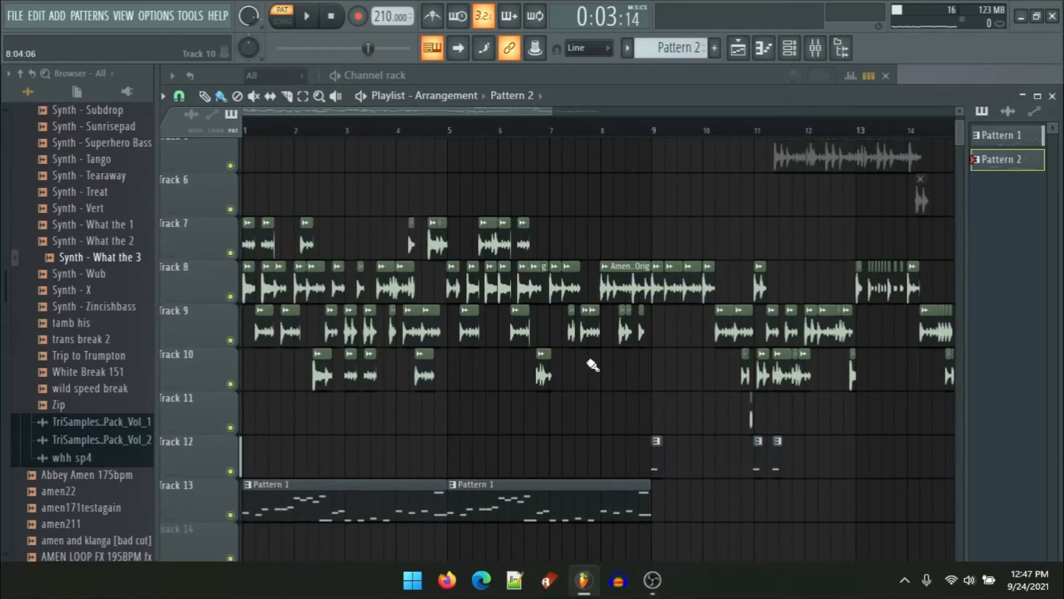
scroll(532, 380, "down", 3)
scroll(381, 381, "up", 4)
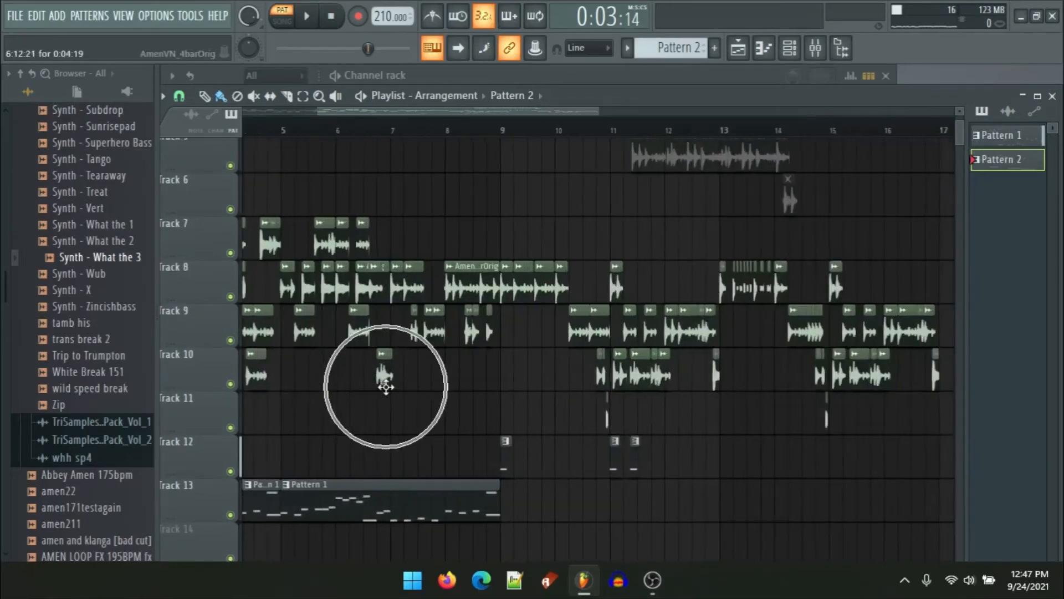
scroll(496, 486, "down", 1)
right_click(592, 471)
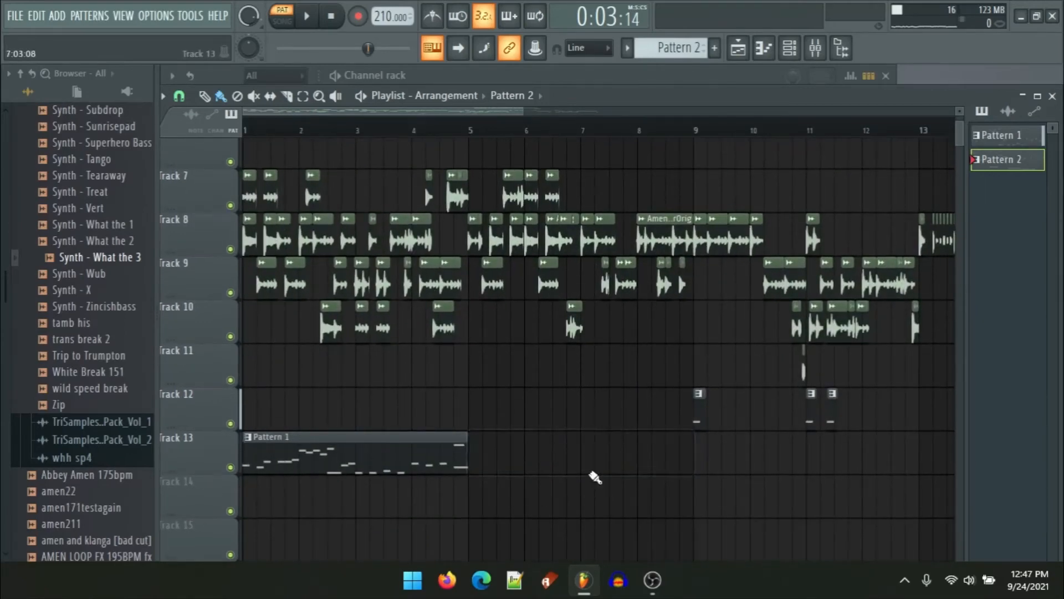
key("ctrl+z")
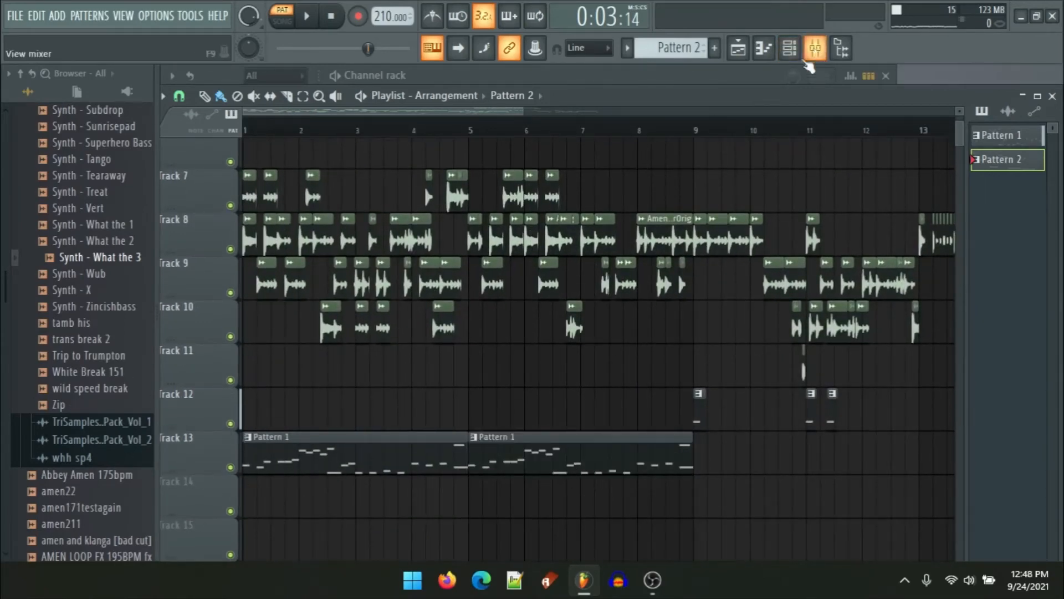
Step: Open the mixer, select the AmenVN_4barOrig insert, and inspect its OTT plugin settings
left_click(815, 48)
left_click(291, 296)
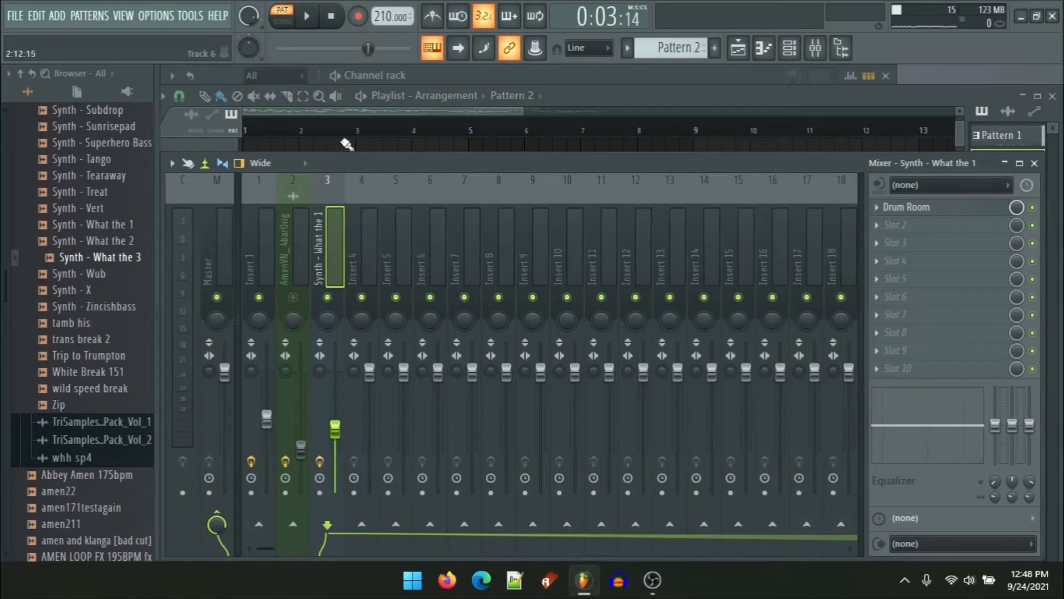
left_click(296, 281)
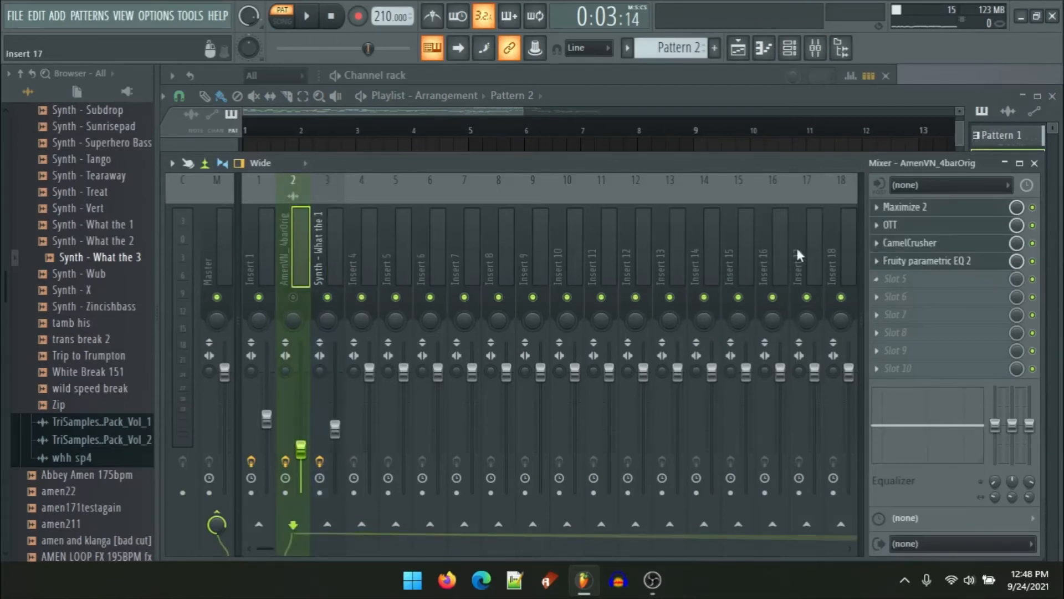
left_click(890, 224)
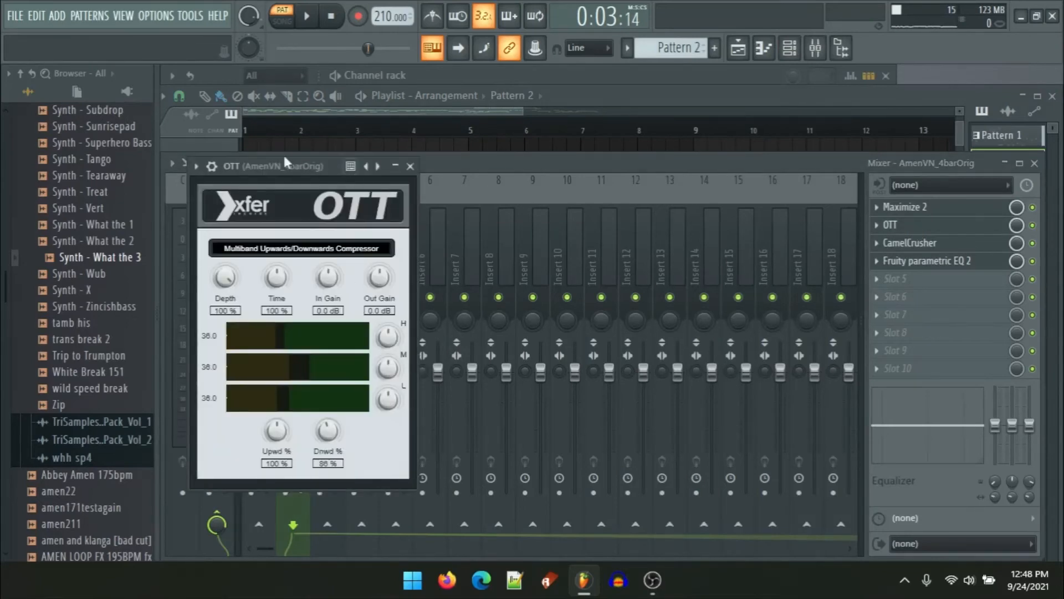
left_click_drag(257, 163, 543, 114)
left_click(700, 109)
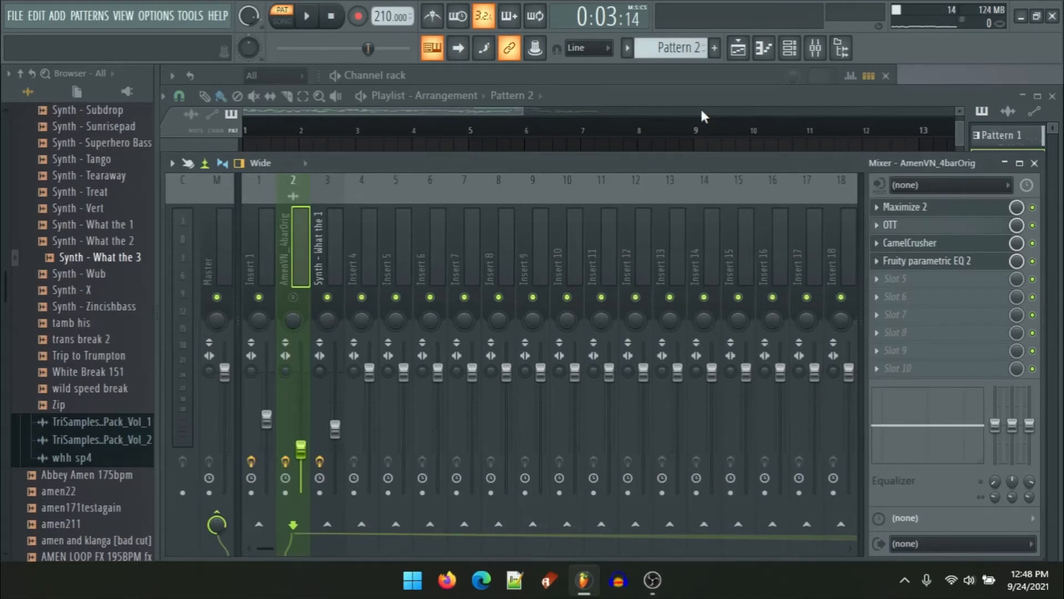
Step: Inspect the Maximize 2 and CamelCrusher plugins on the AmenVN_4barOrig insert
left_click(912, 207)
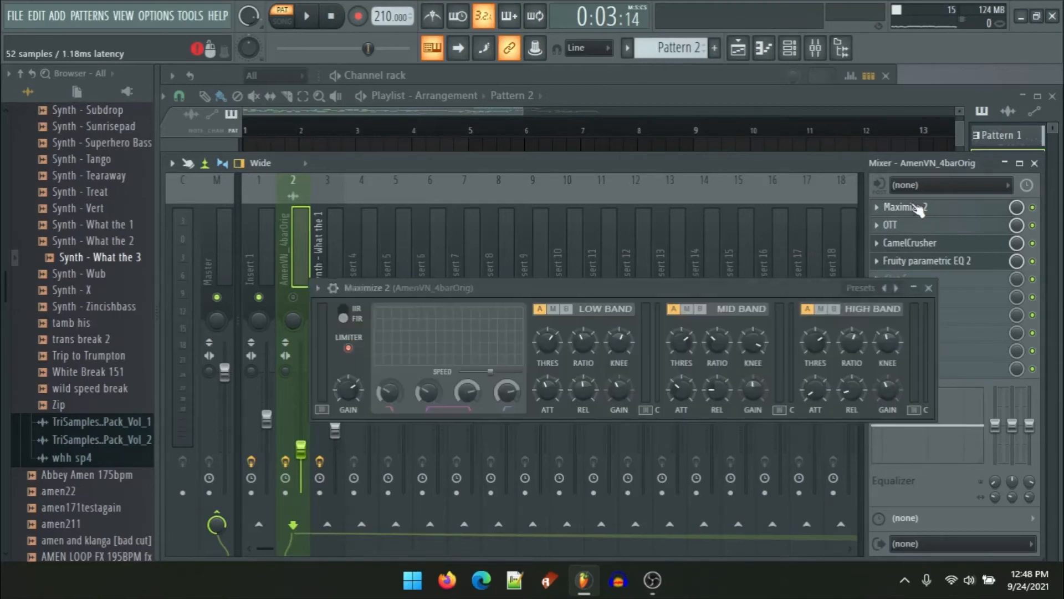
left_click_drag(655, 291, 560, 211)
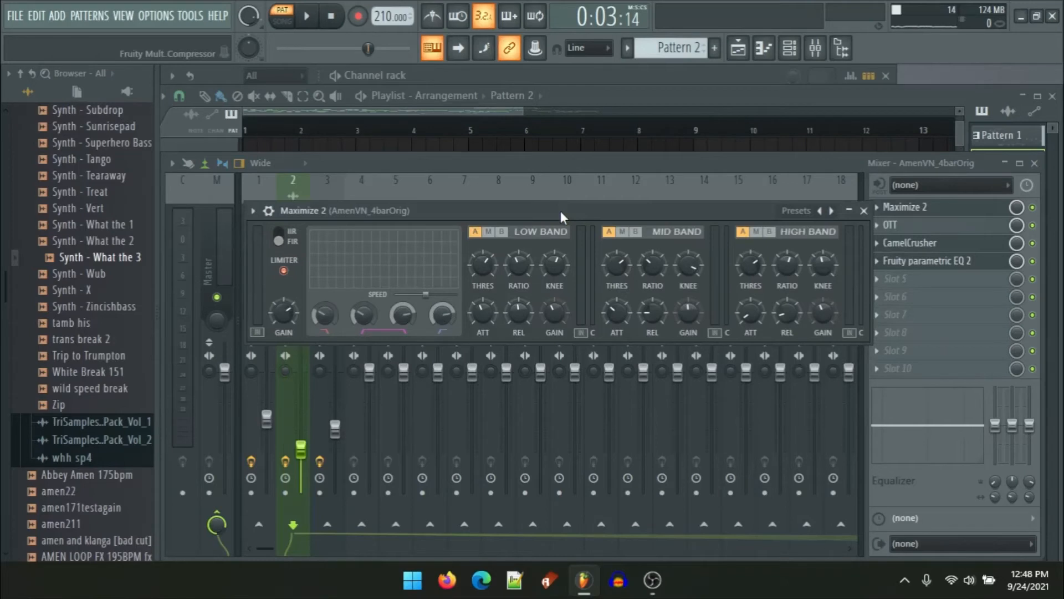
left_click(932, 247)
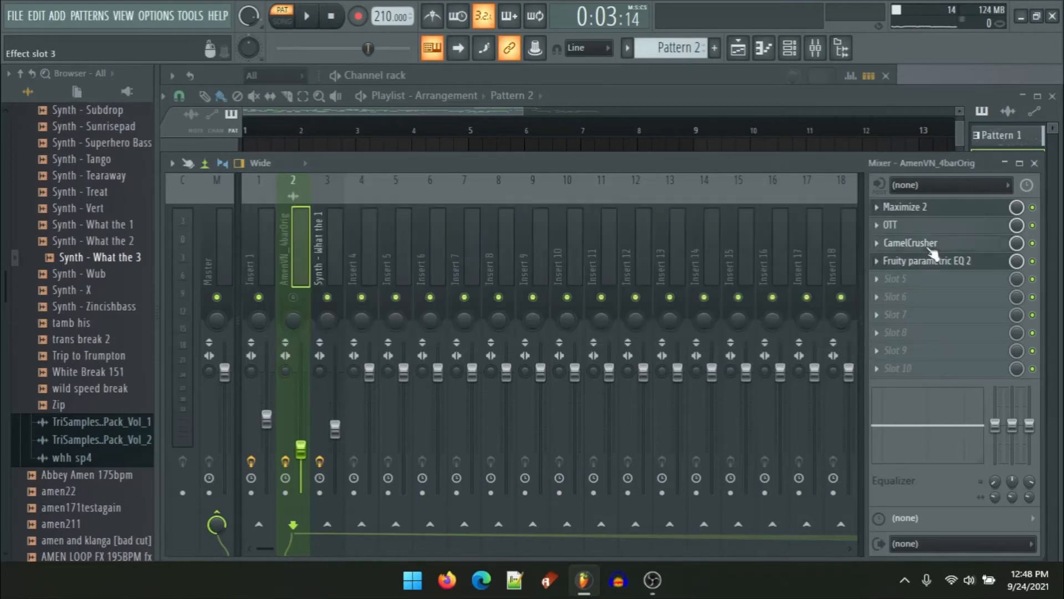
left_click_drag(374, 154, 609, 143)
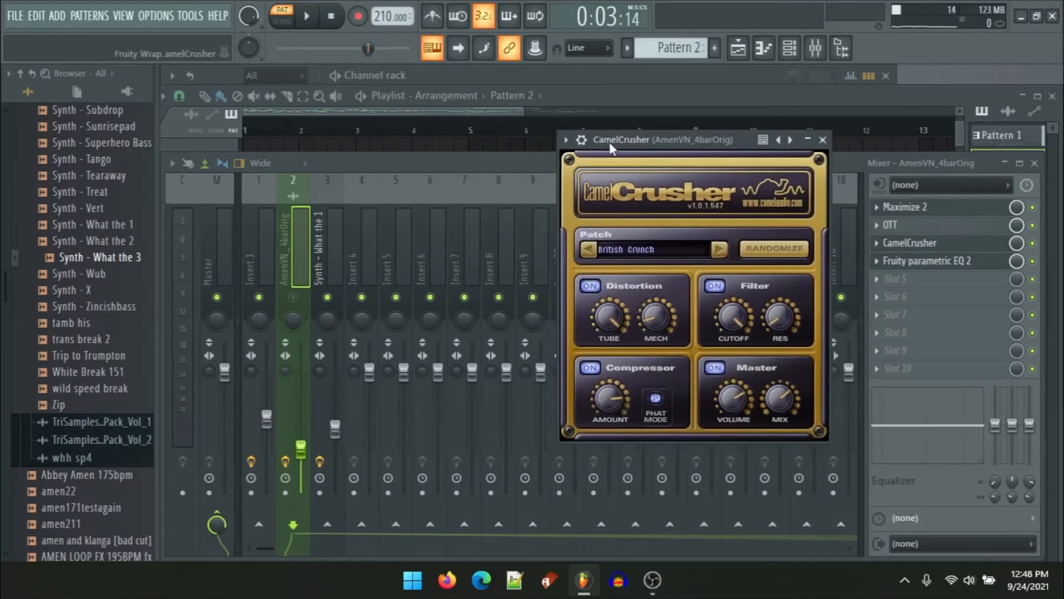
left_click_drag(610, 141, 640, 89)
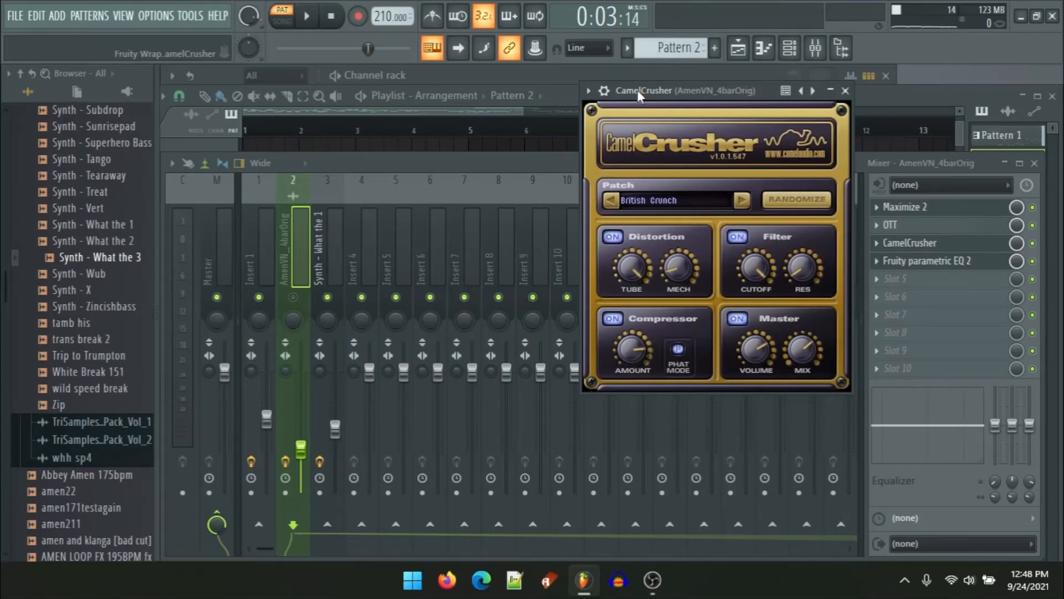
left_click_drag(637, 90, 628, 128)
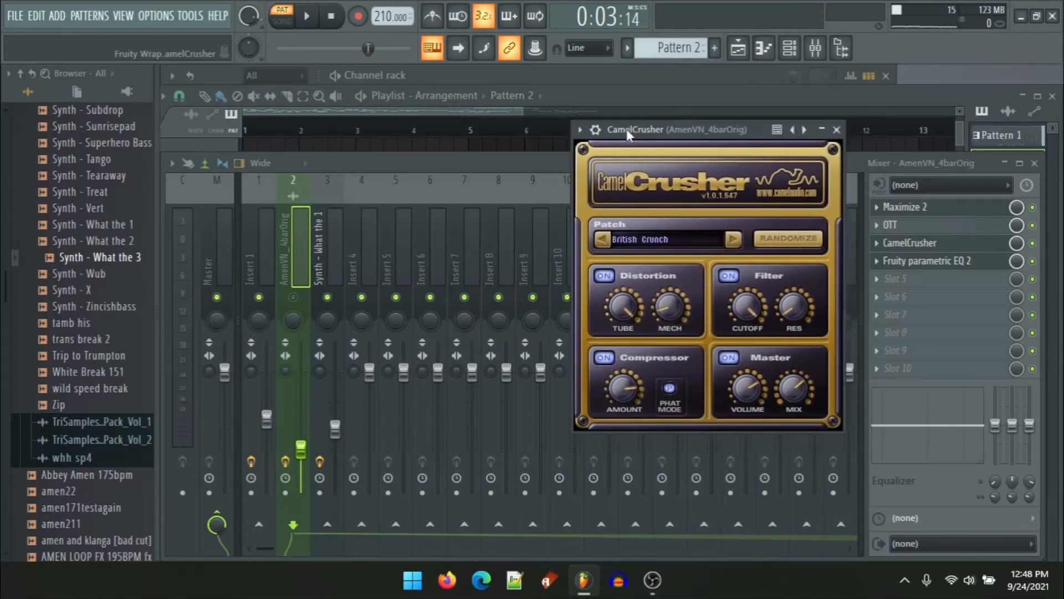
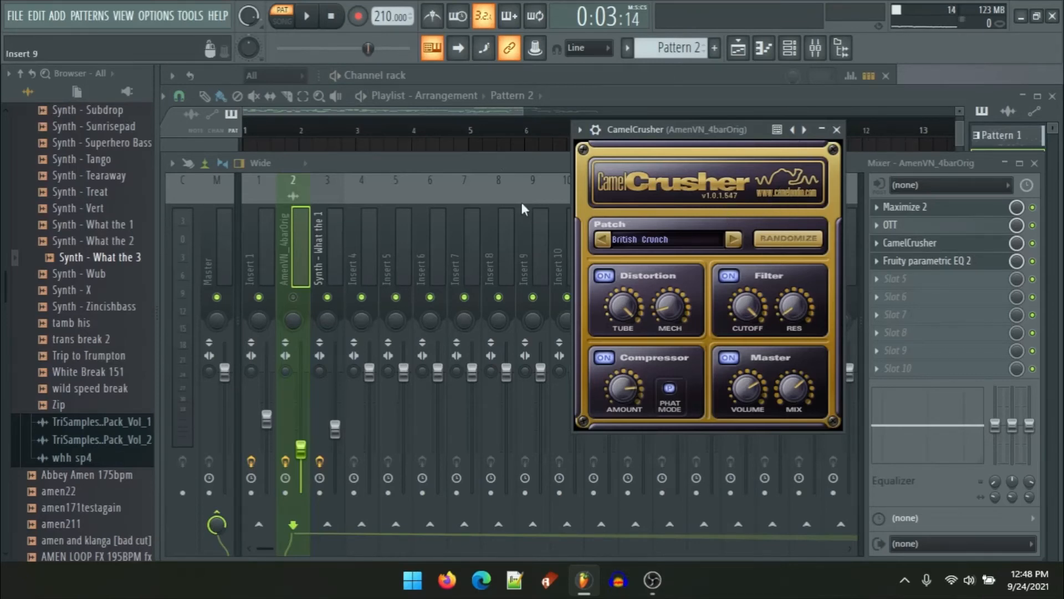
Step: Return to the playlist and review the Standard 808 notes of the Pattern 1 clip on Track 13 in the piano roll
left_click(336, 111)
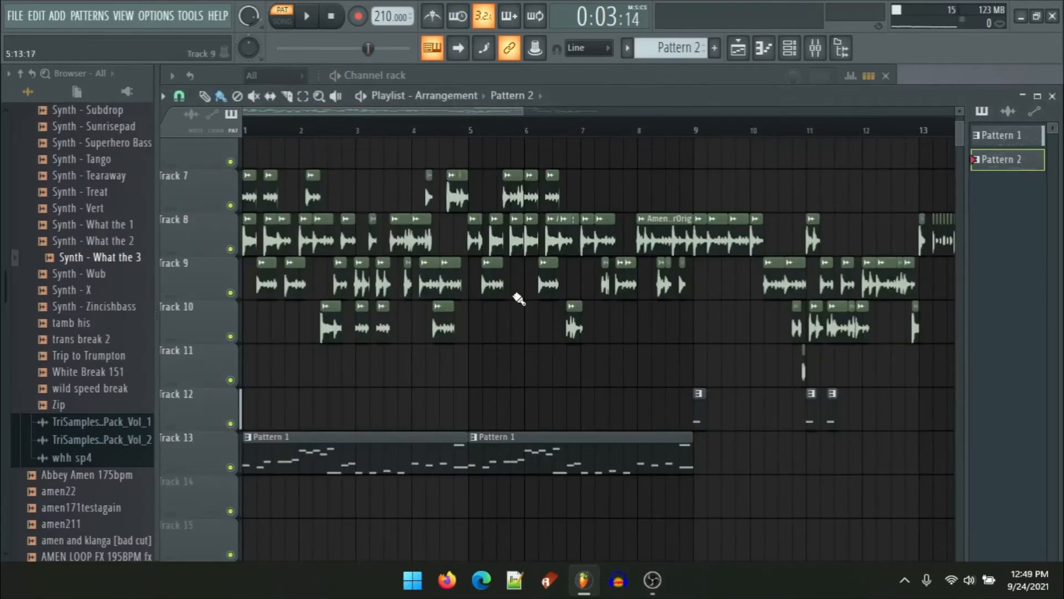
scroll(511, 316, "down", 1)
scroll(281, 486, "up", 5, "ctrl")
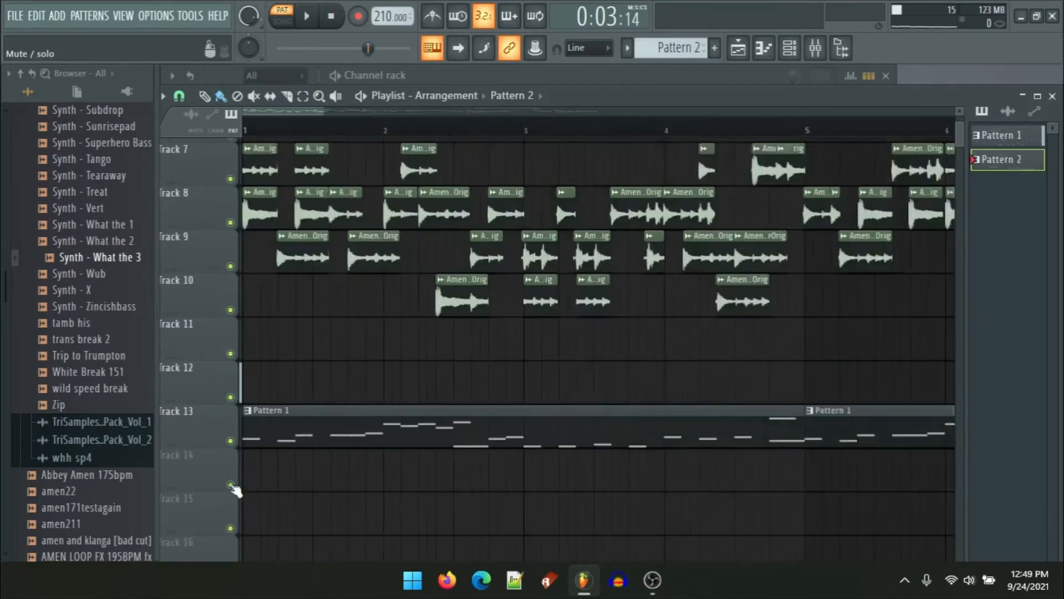
scroll(294, 471, "down", 2)
scroll(281, 348, "down", 3, "ctrl")
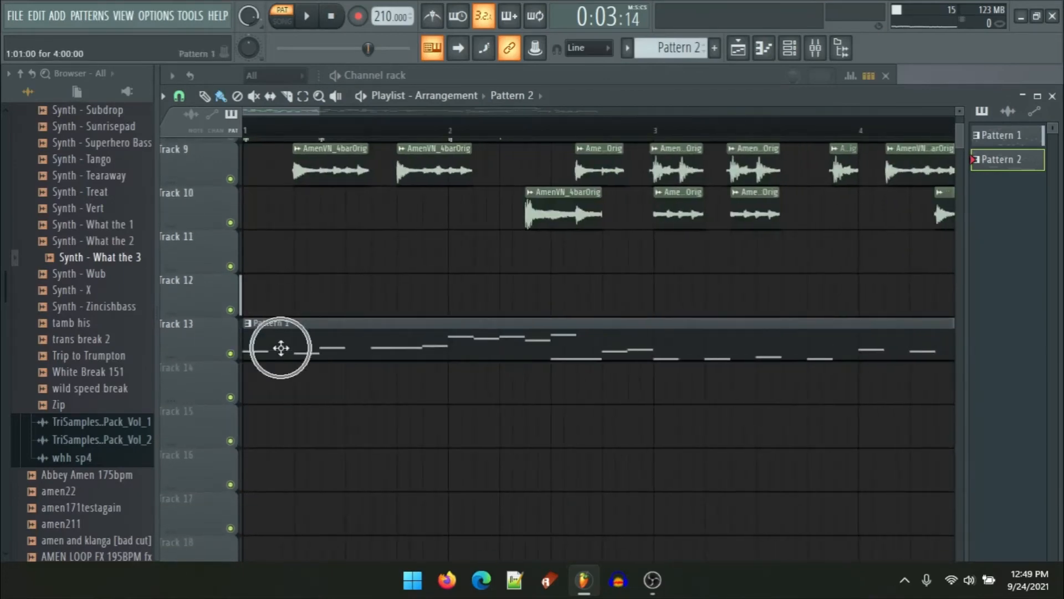
double_click(281, 347)
scroll(542, 351, "down", 3)
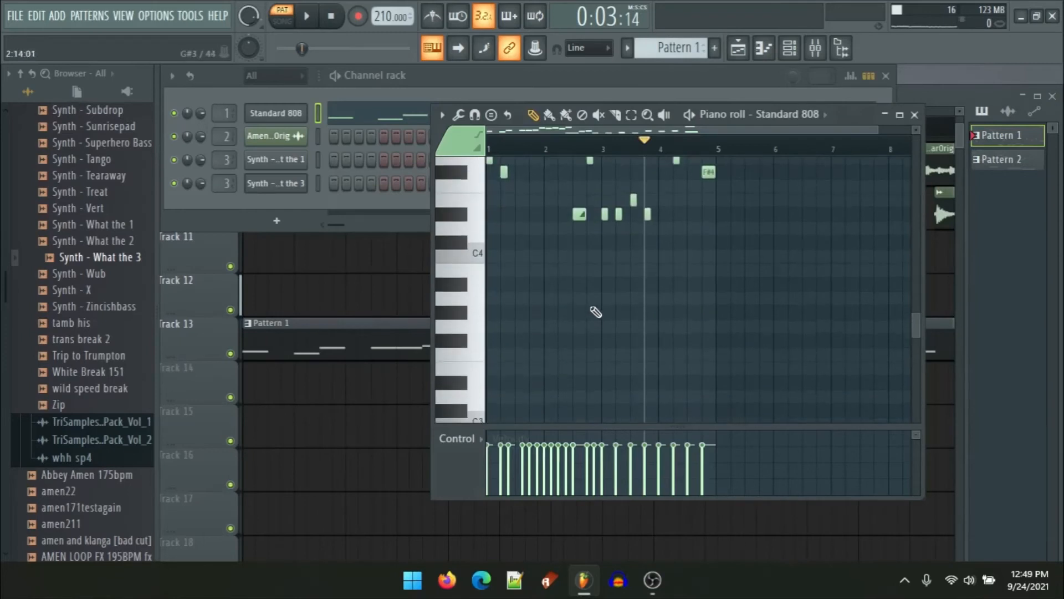
scroll(593, 313, "up", 2)
scroll(542, 323, "up", 4, "ctrl")
left_click_drag(631, 341, 728, 386)
scroll(576, 316, "down", 3, "ctrl")
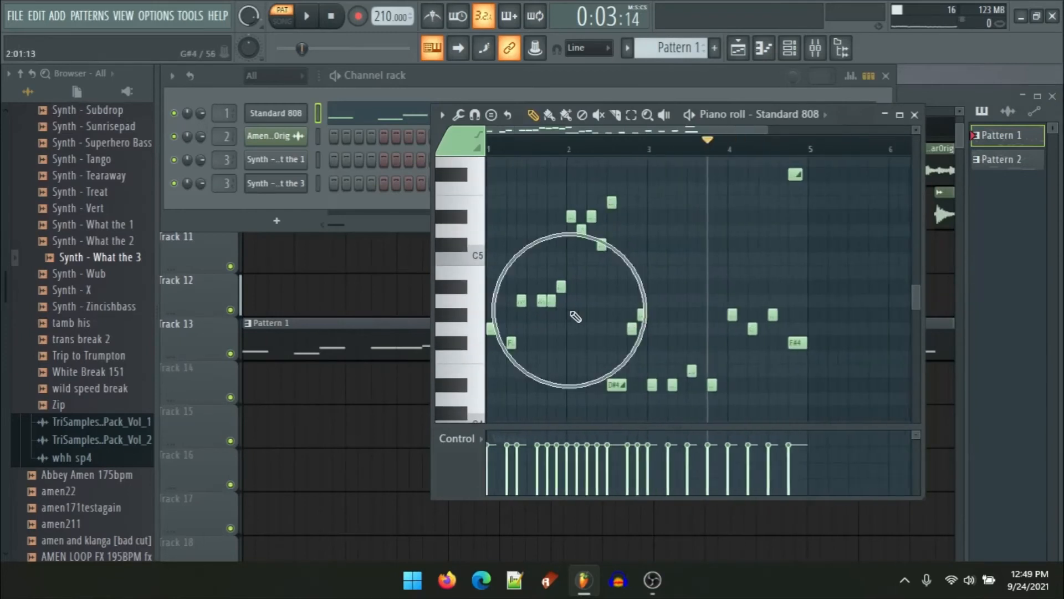
scroll(665, 281, "up", 3)
scroll(665, 284, "down", 3)
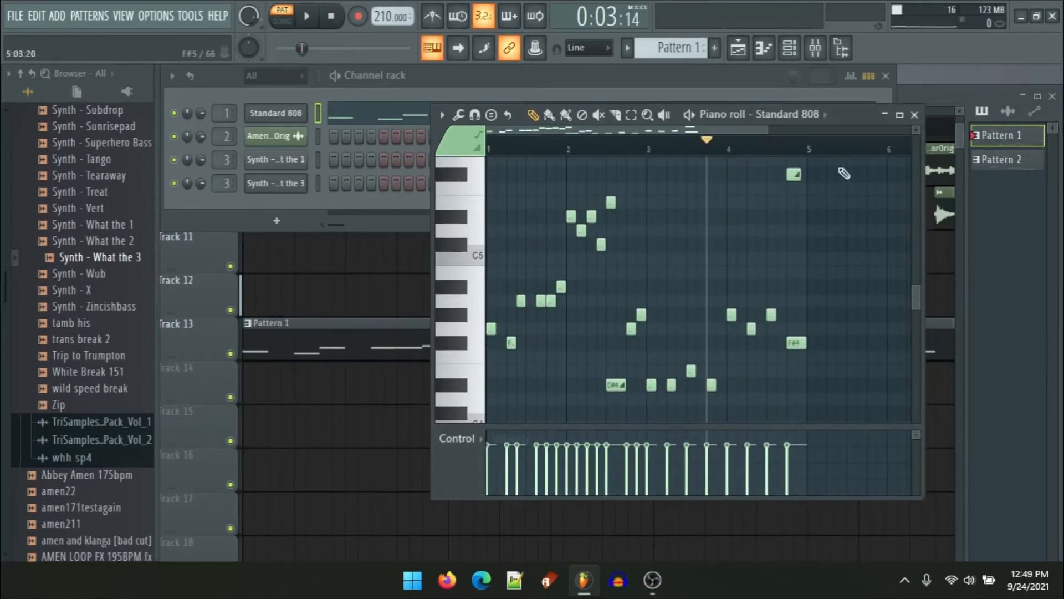
scroll(558, 344, "up", 3, "ctrl")
left_click_drag(598, 342, 612, 296)
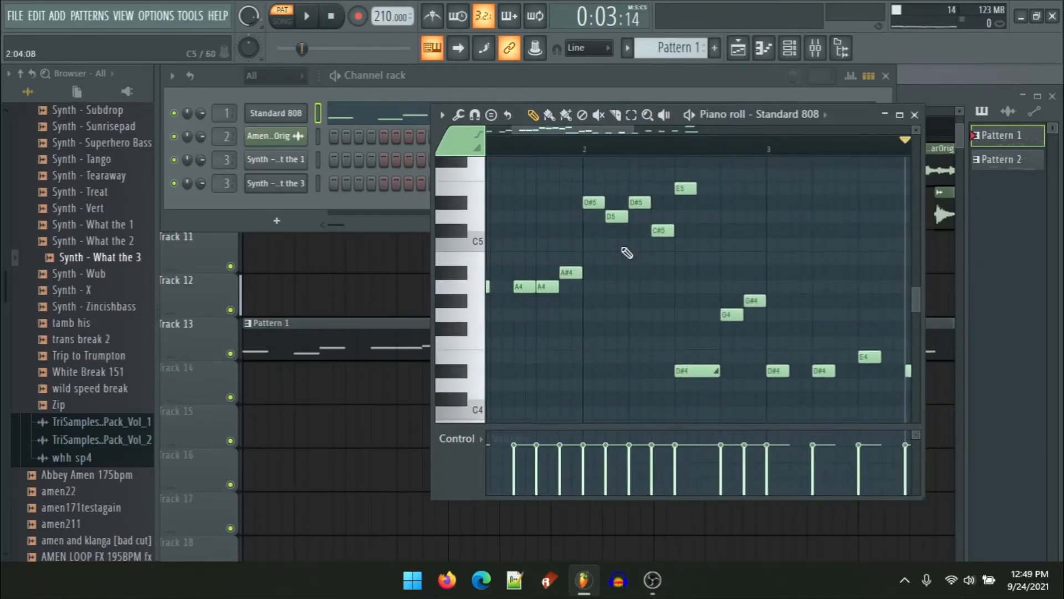
scroll(629, 253, "down", 3, "ctrl")
left_click_drag(682, 268, 646, 269)
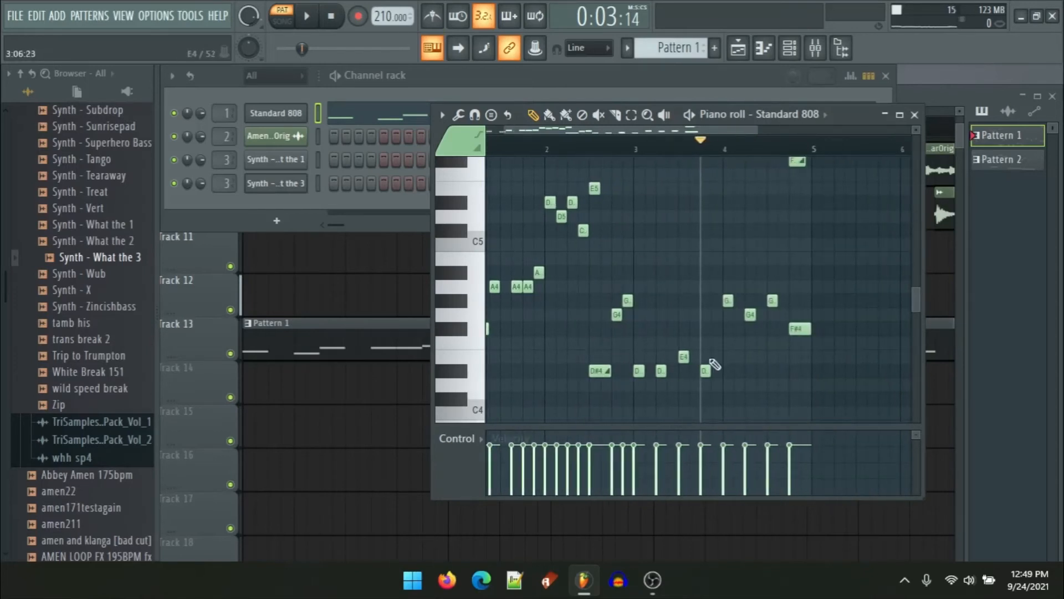
left_click_drag(758, 237, 685, 320)
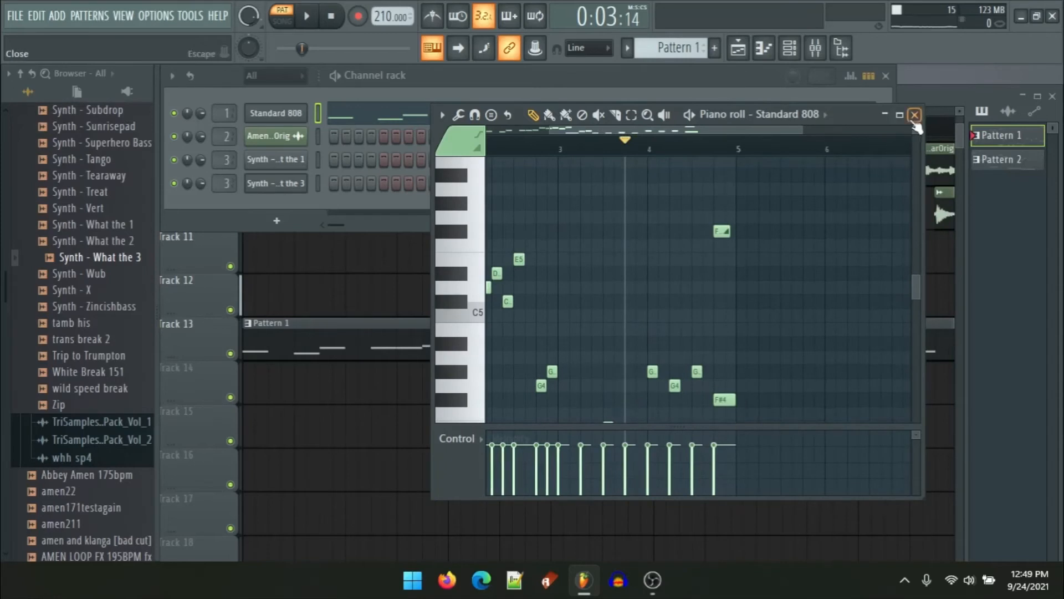
left_click(914, 121)
Step: Switch to Pattern 2 and inspect its channels, including the Synth - What the 1 sample settings and Synth - What the 3 notes
left_click(1005, 165)
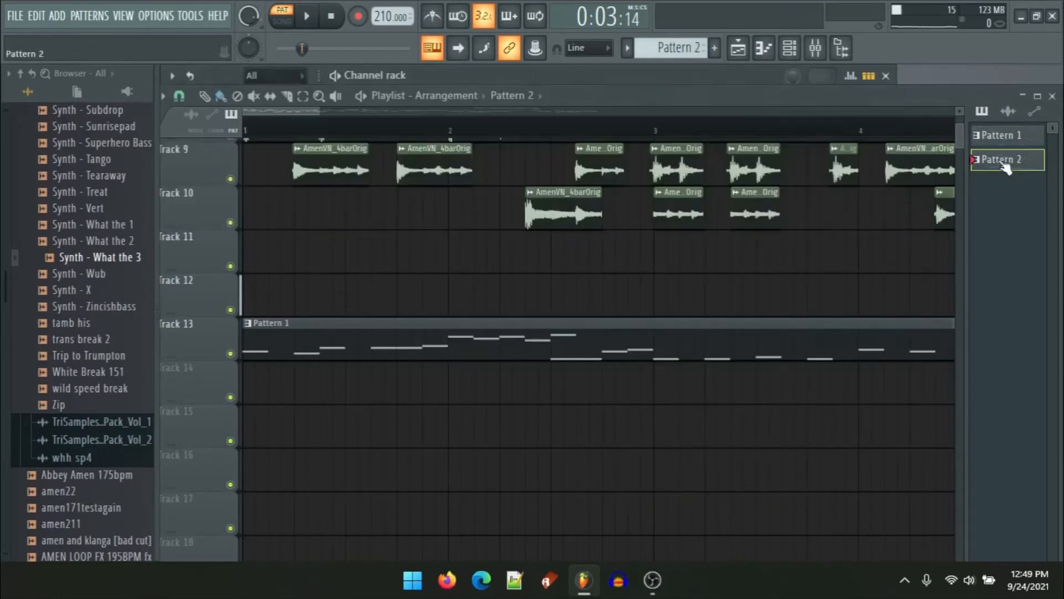
left_click(790, 50)
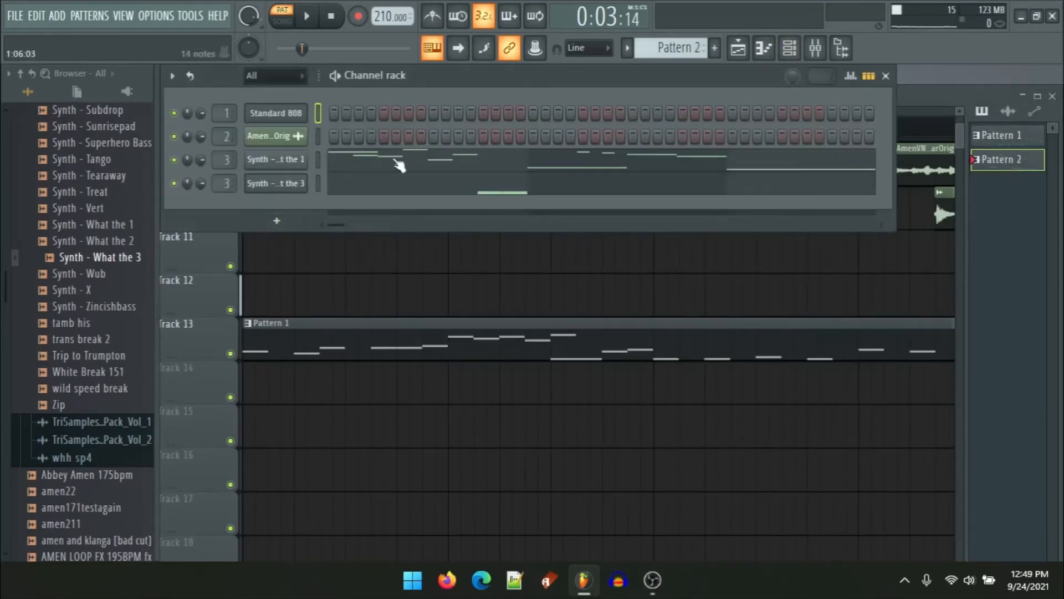
left_click(277, 164)
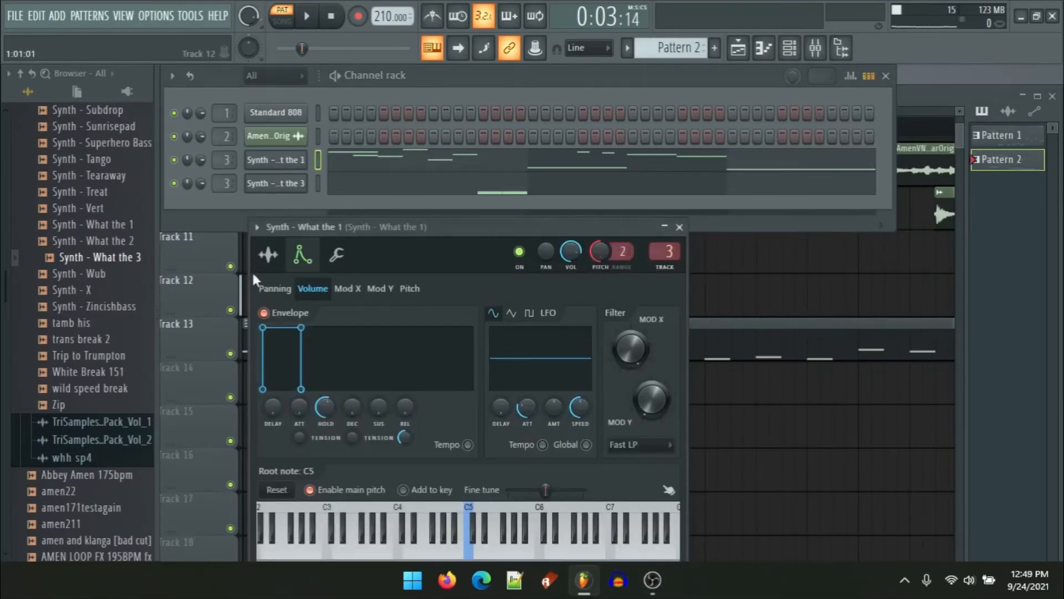
left_click(269, 255)
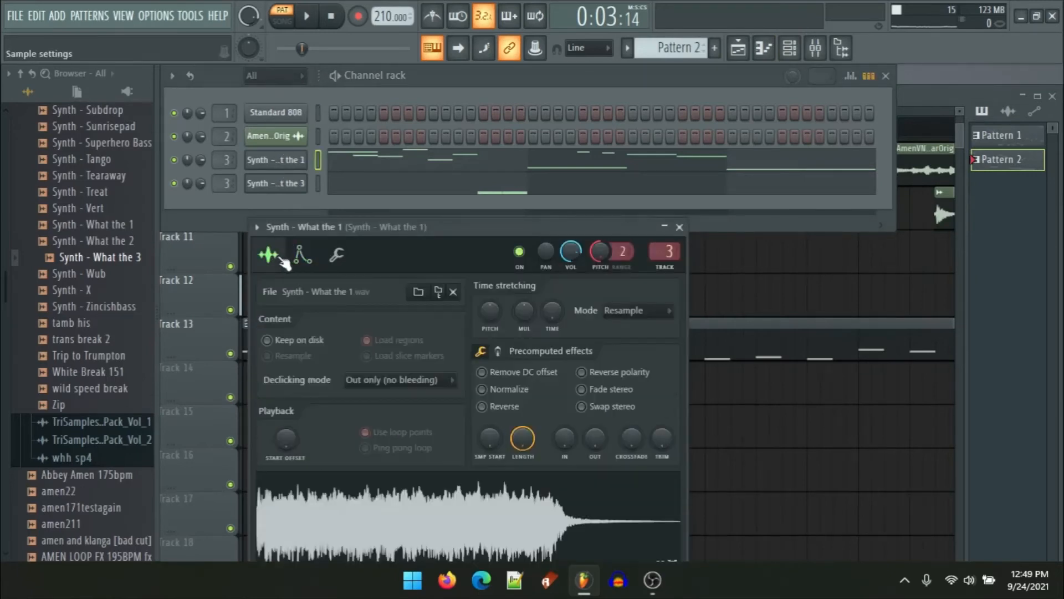
left_click(681, 227)
left_click(362, 189)
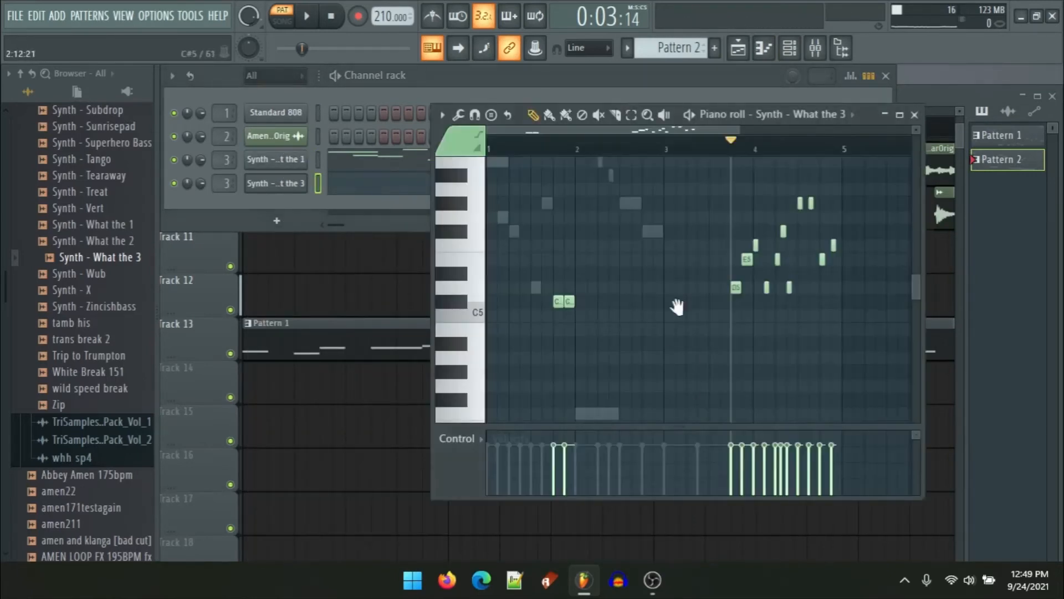
scroll(677, 307, "down", 3)
scroll(624, 316, "down", 2)
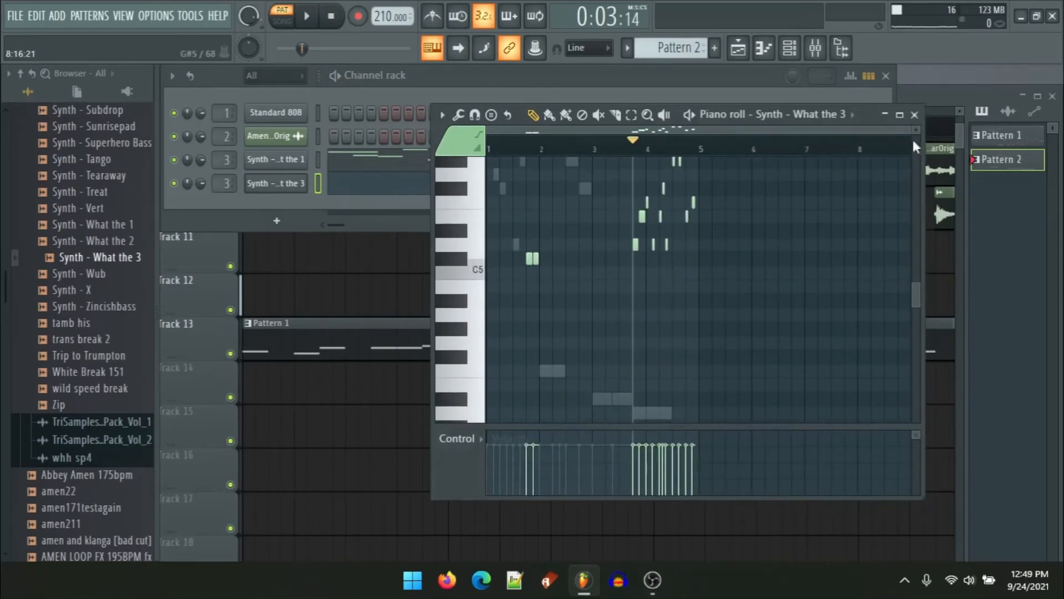
left_click(914, 114)
key("F5")
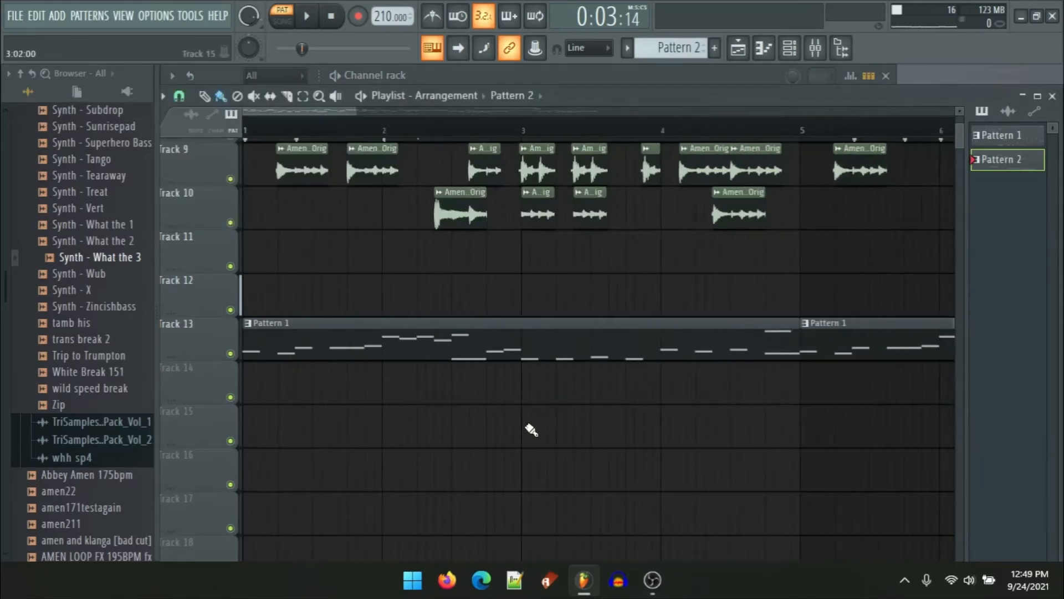
Step: Set Pattern 2 as the clip source and place Pattern 2 clips on Track 14 from bar 9 to bar 17
scroll(527, 430, "up", 4)
scroll(482, 391, "down", 4)
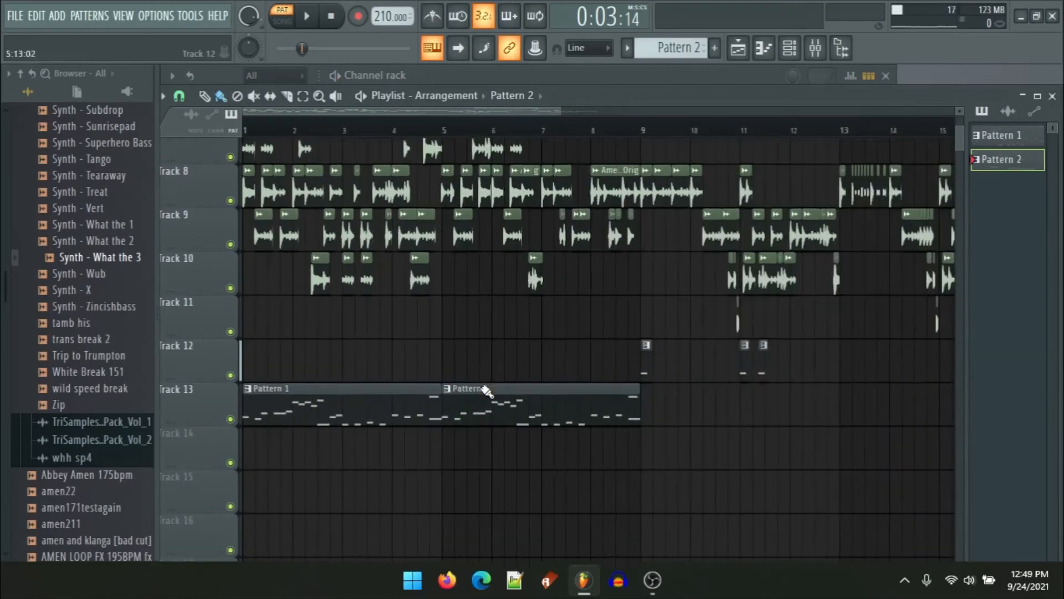
scroll(610, 333, "down", 3)
left_click(513, 96)
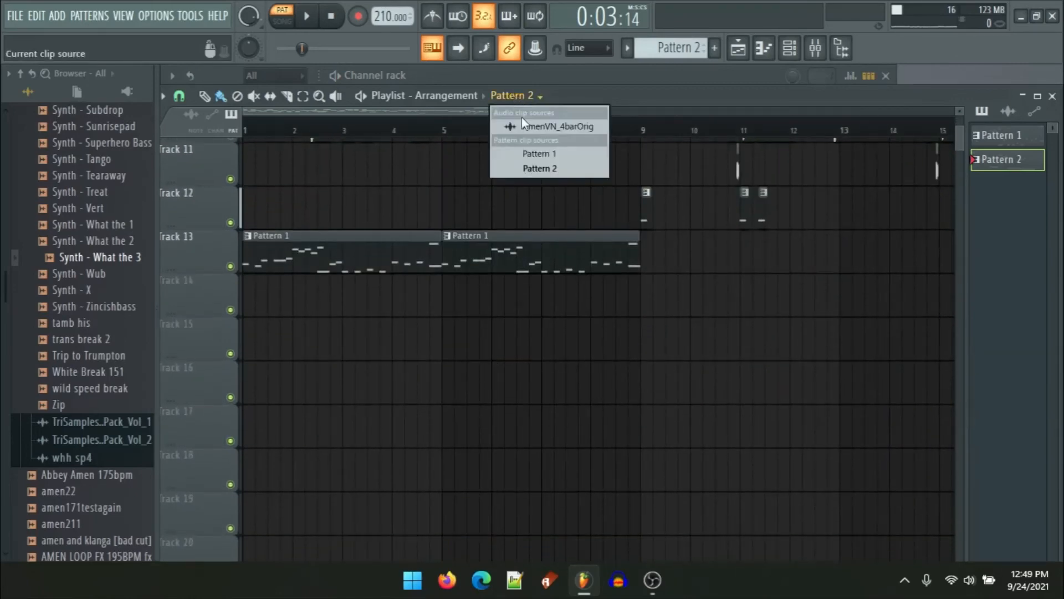
left_click(535, 169)
scroll(476, 233, "down", 3)
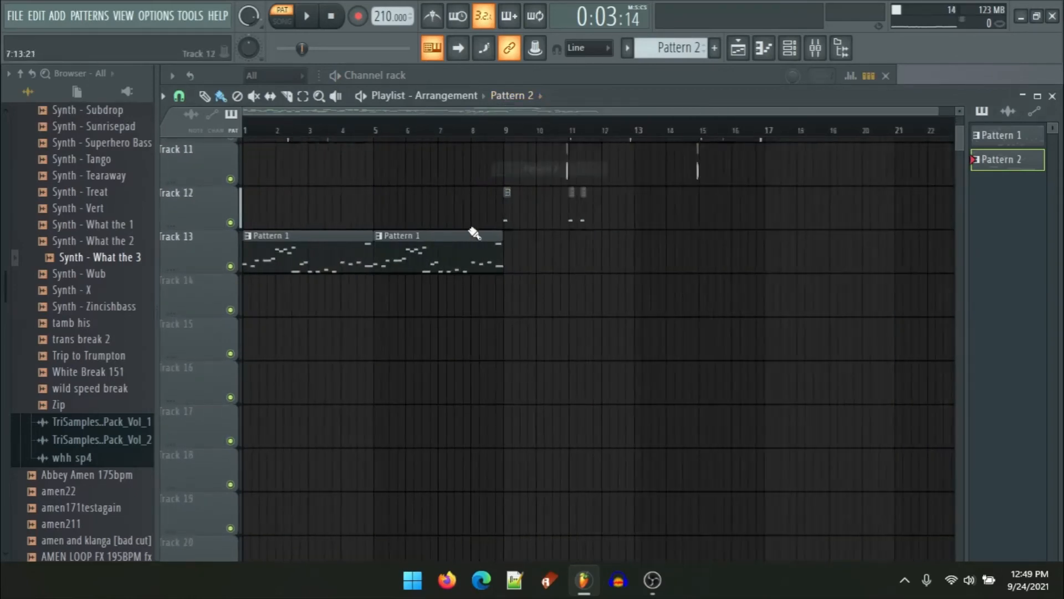
scroll(482, 309, "up", 6)
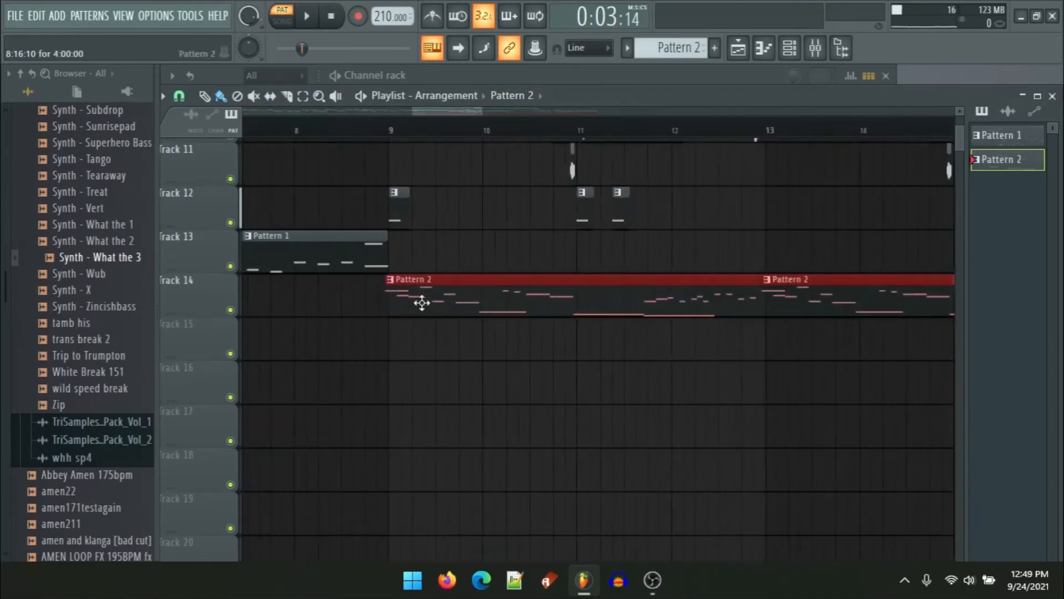
scroll(289, 258, "up", 4)
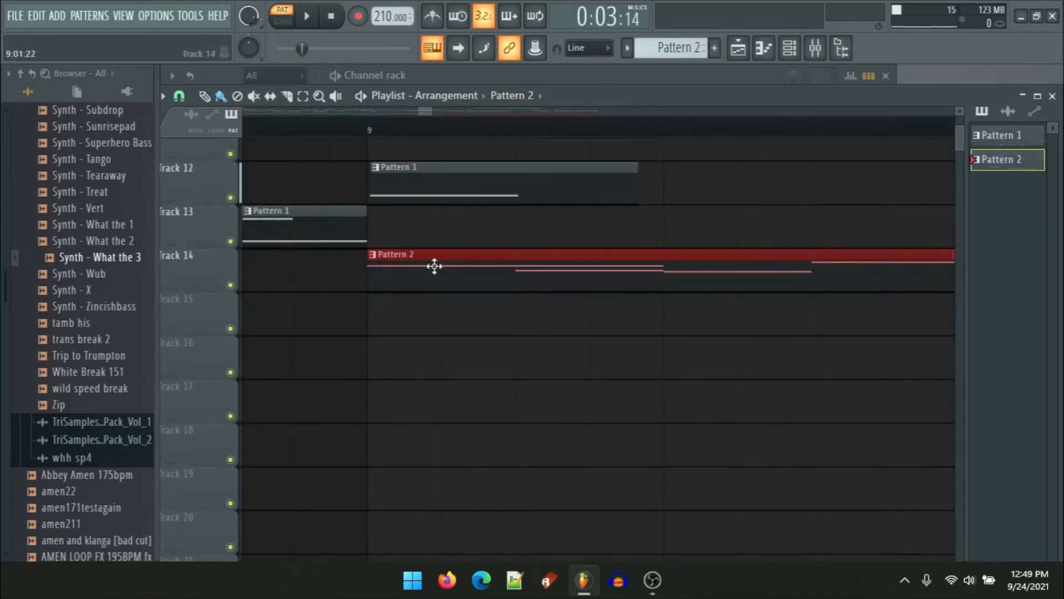
scroll(434, 266, "up", 5)
scroll(434, 266, "down", 5)
mouse_move(434, 266)
left_mouse_down()
mouse_move(475, 340)
mouse_move(542, 283)
mouse_move(936, 271)
mouse_move(992, 222)
left_mouse_up()
left_click_drag(430, 391, 820, 438)
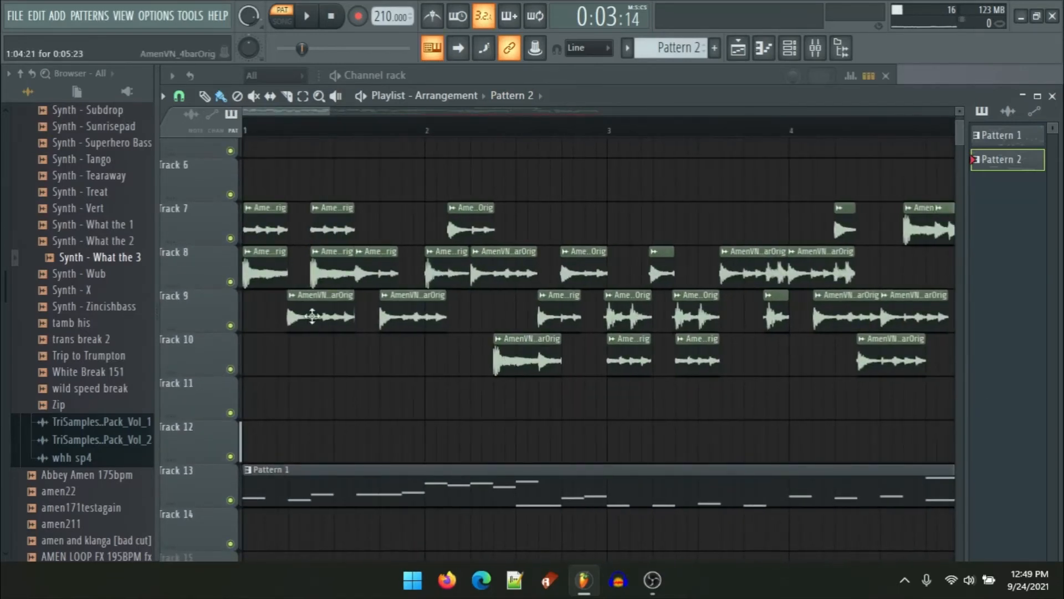
Step: Scroll through the playlist to review the whole arrangement of Amen slices and pattern clips
scroll(279, 328, "up", 3)
scroll(418, 331, "up", 1)
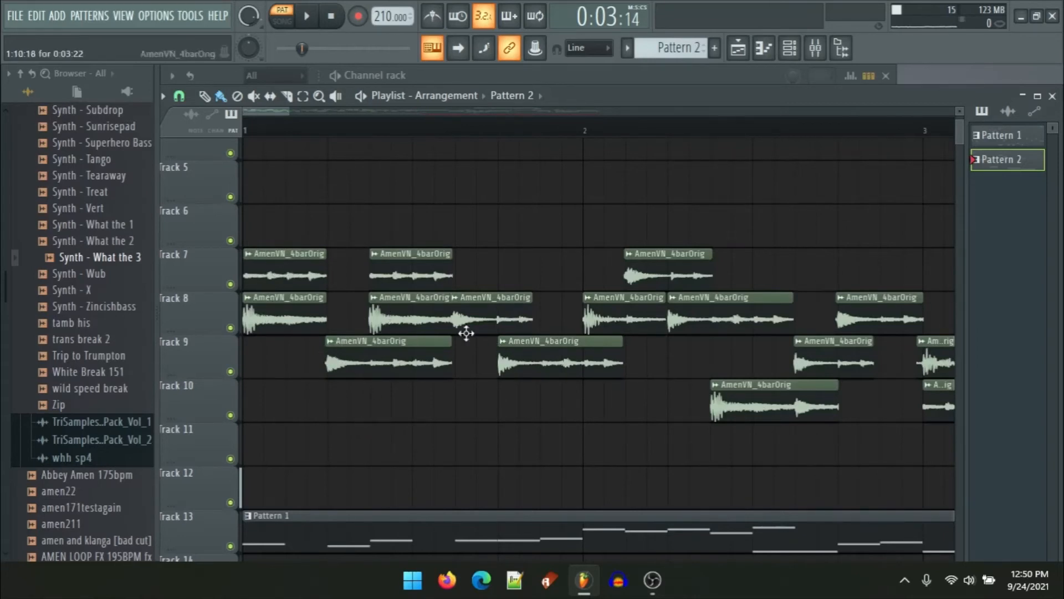
scroll(577, 340, "down", 1)
scroll(563, 352, "down", 5, "ctrl")
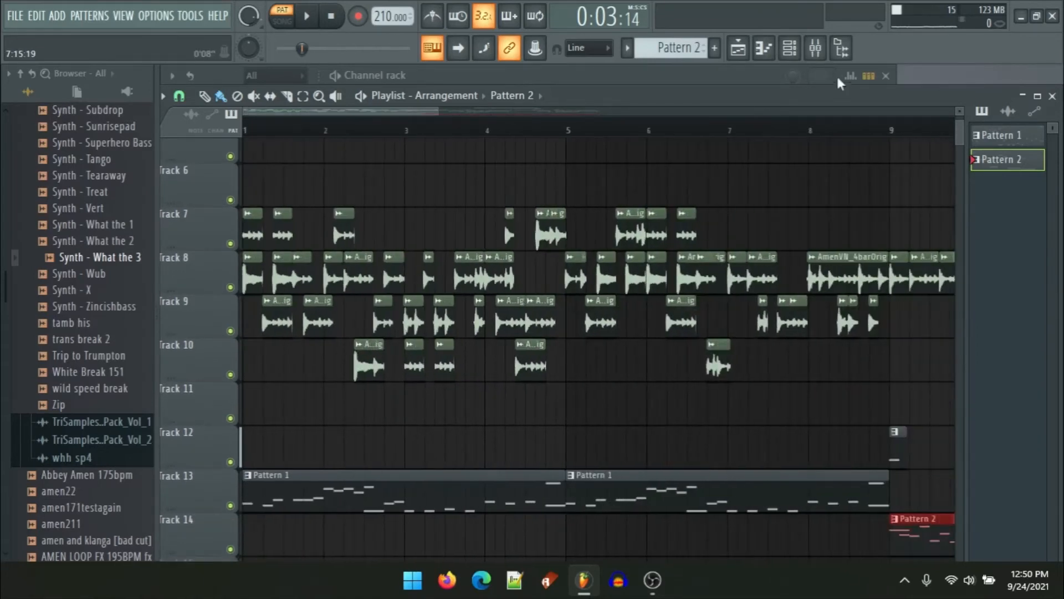
scroll(561, 373, "up", 4, "ctrl")
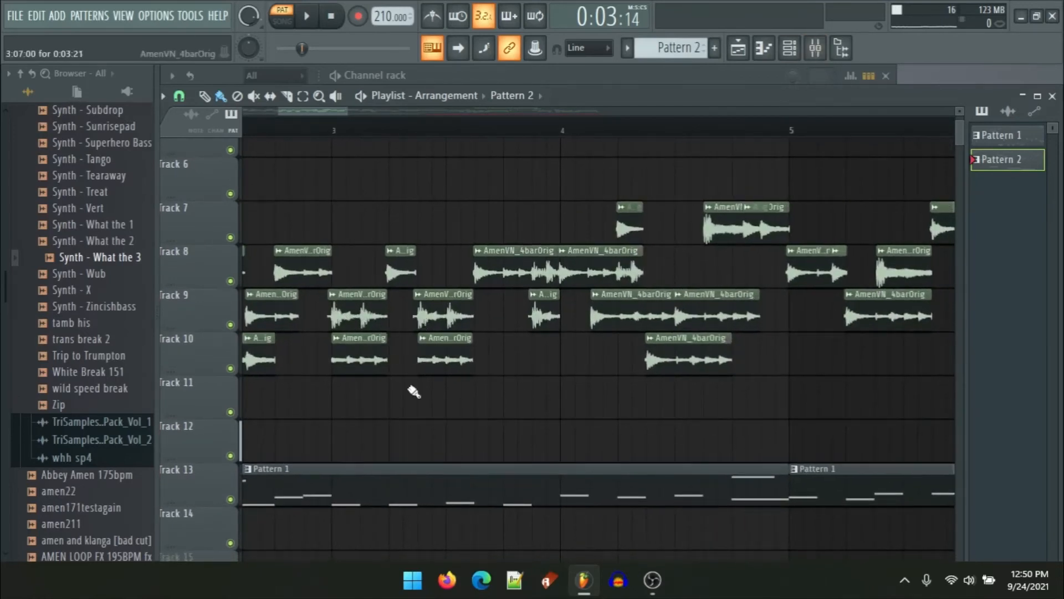
scroll(637, 395, "right", 2)
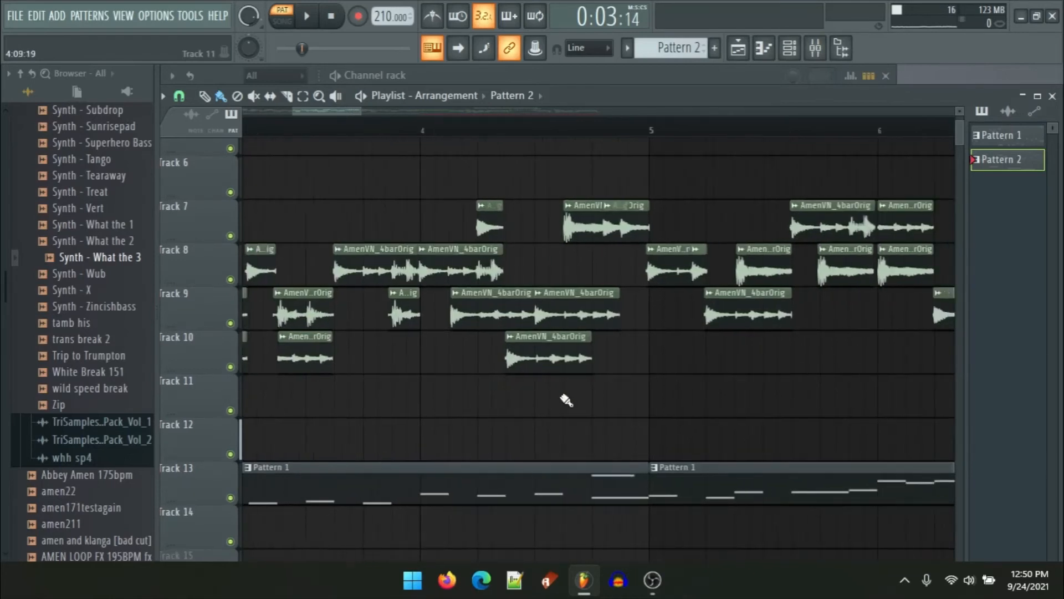
scroll(660, 366, "right", 5)
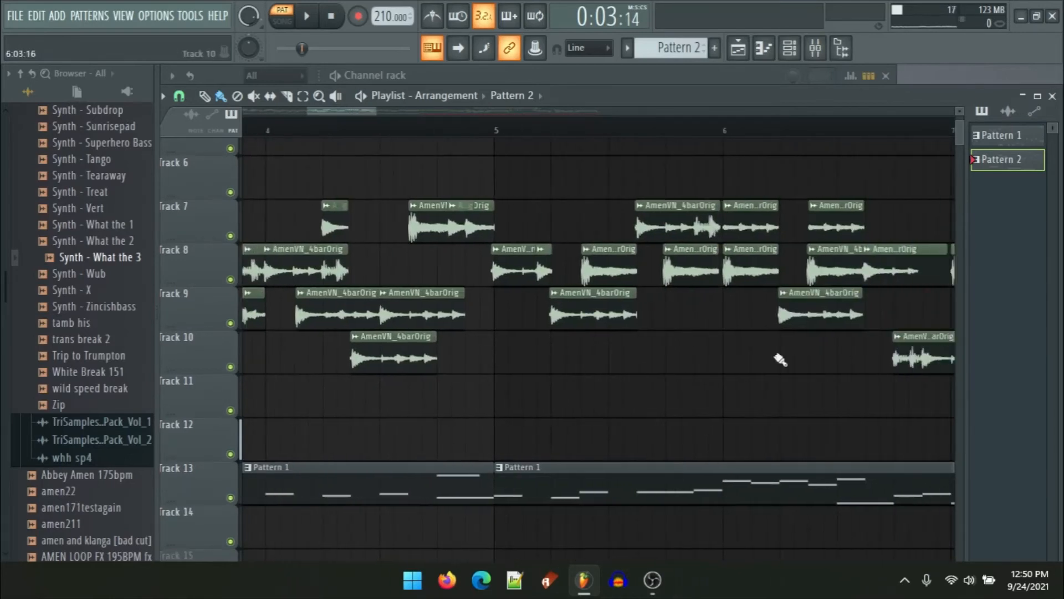
scroll(430, 427, "up", 2)
scroll(674, 398, "down", 3, "ctrl")
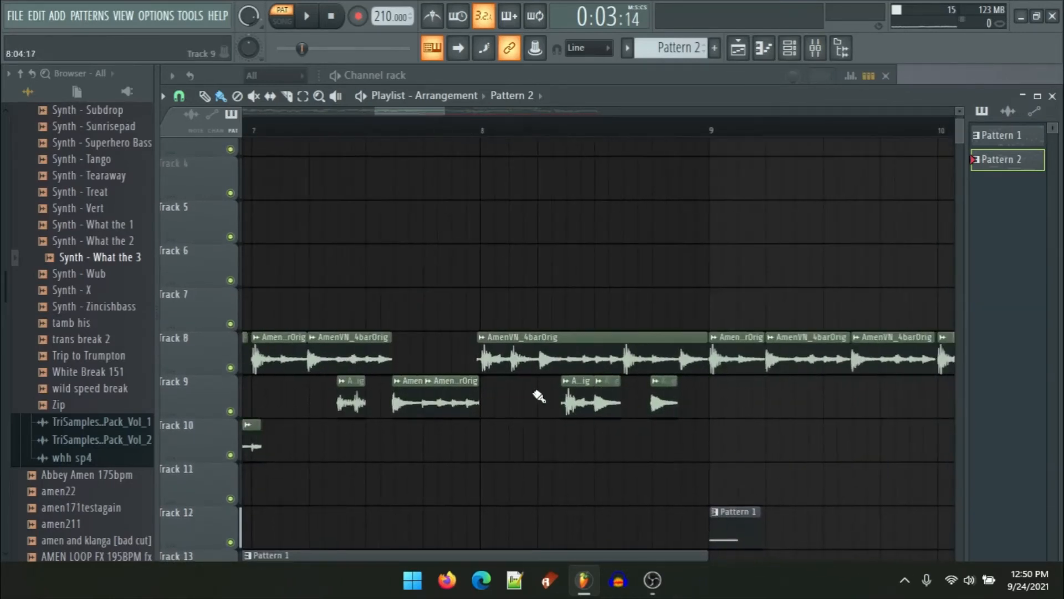
scroll(654, 437, "down", 1)
scroll(682, 444, "up", 2, "ctrl")
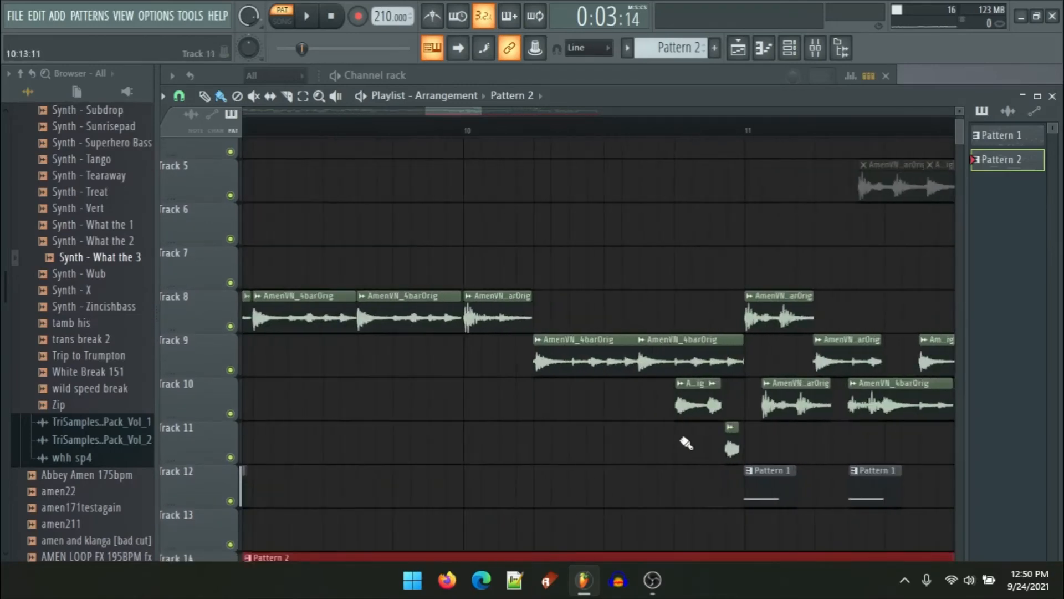
scroll(535, 399, "up", 2, "ctrl")
scroll(521, 363, "down", 1)
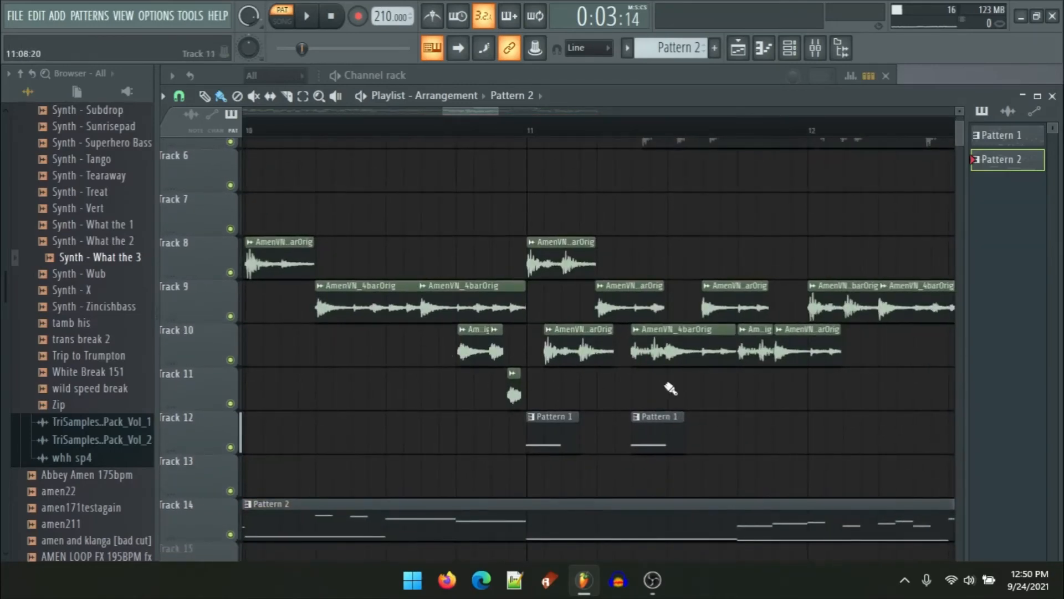
scroll(670, 388, "right", 4)
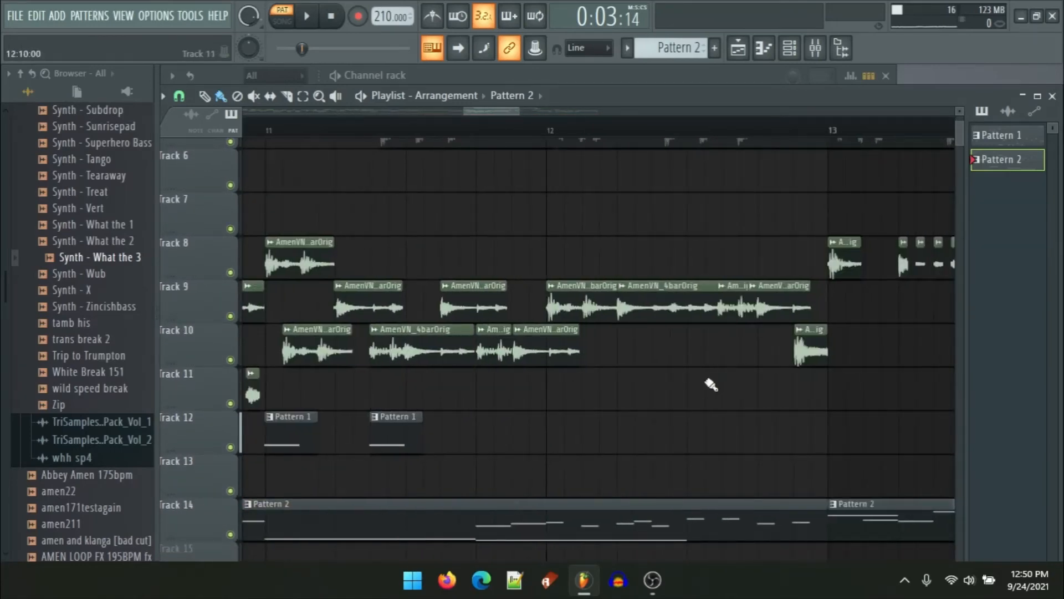
scroll(636, 373, "right", 8)
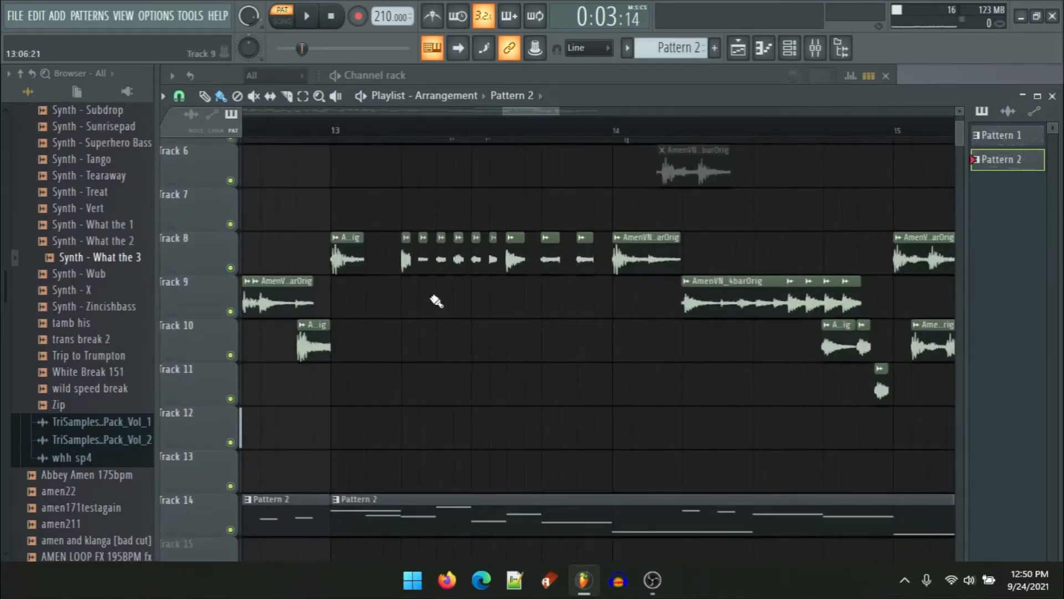
scroll(427, 300, "up", 2, "ctrl")
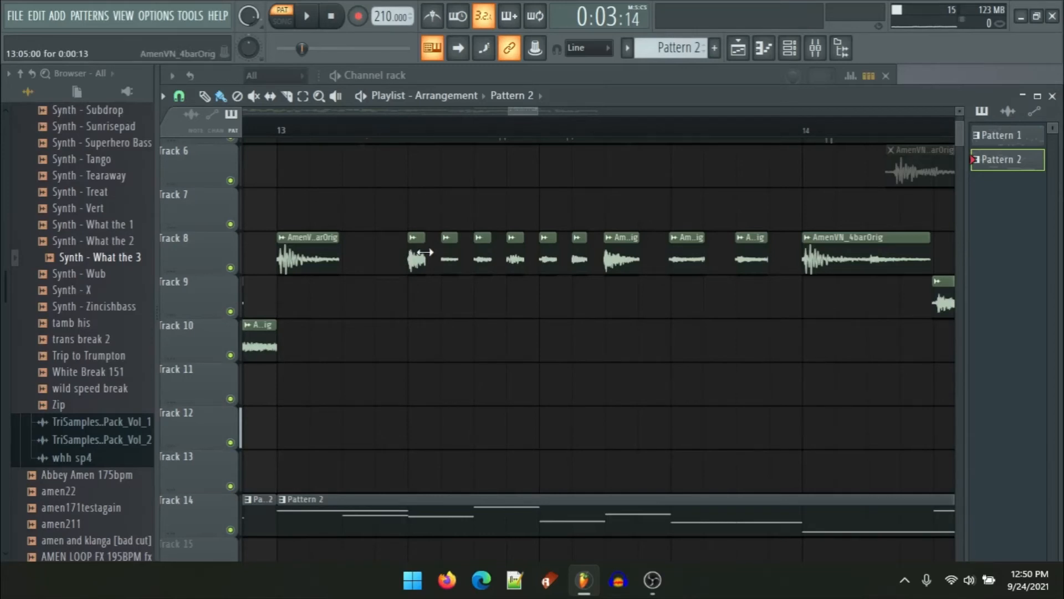
scroll(368, 375, "down", 4, "ctrl")
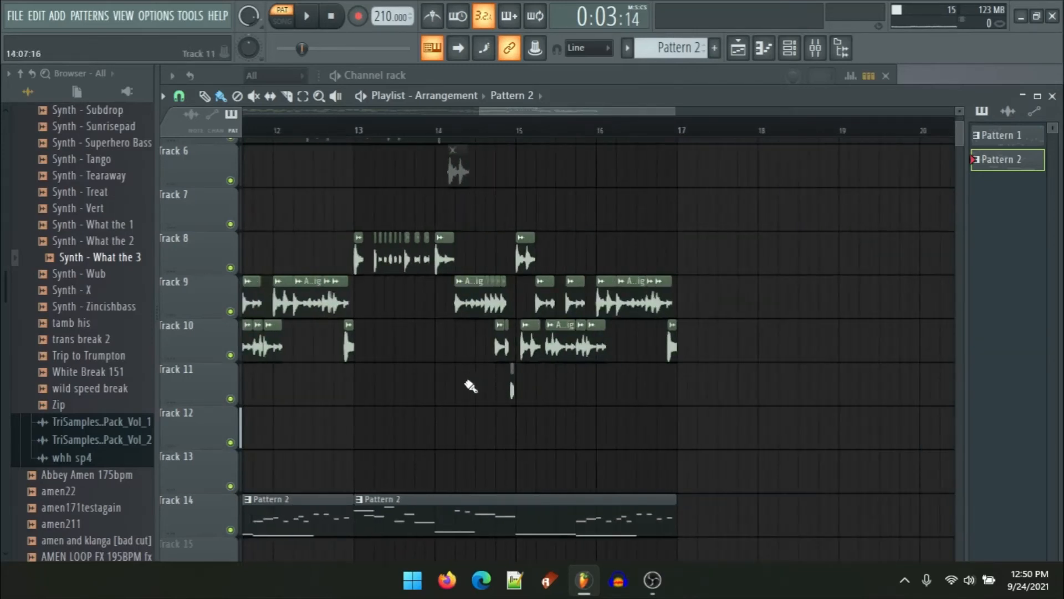
scroll(352, 347, "down", 3, "ctrl")
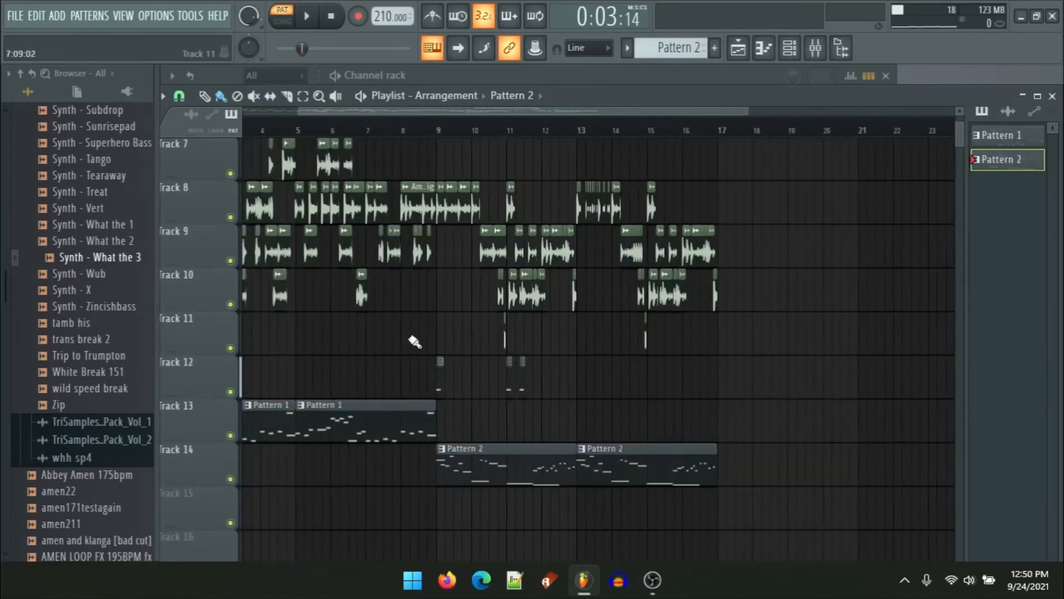
Step: Play the arrangement from the start to listen to it
scroll(414, 341, "left", 3)
scroll(370, 272, "up", 2)
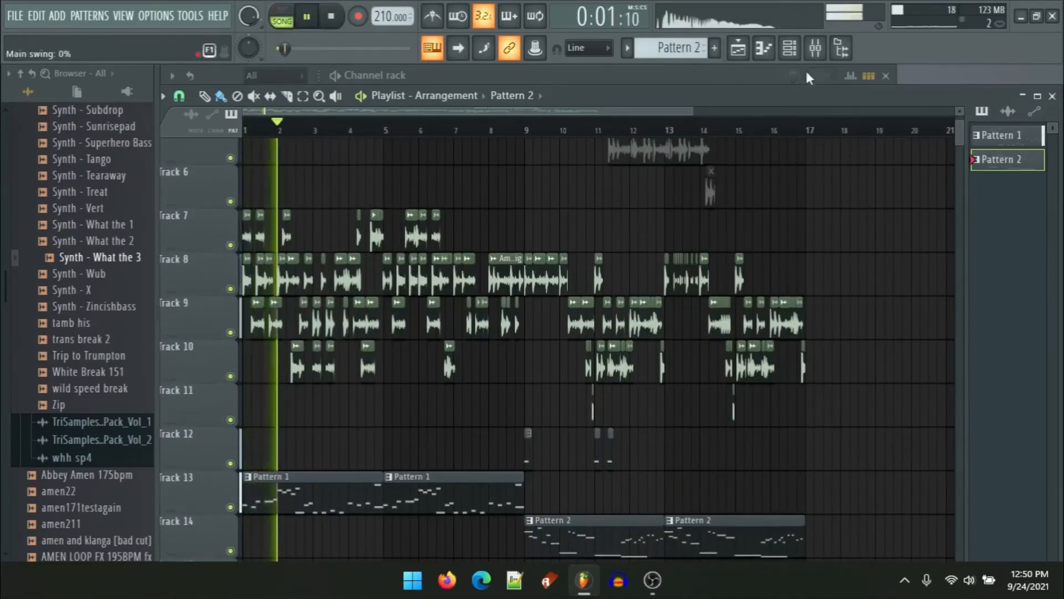
key("space")
left_click(816, 48)
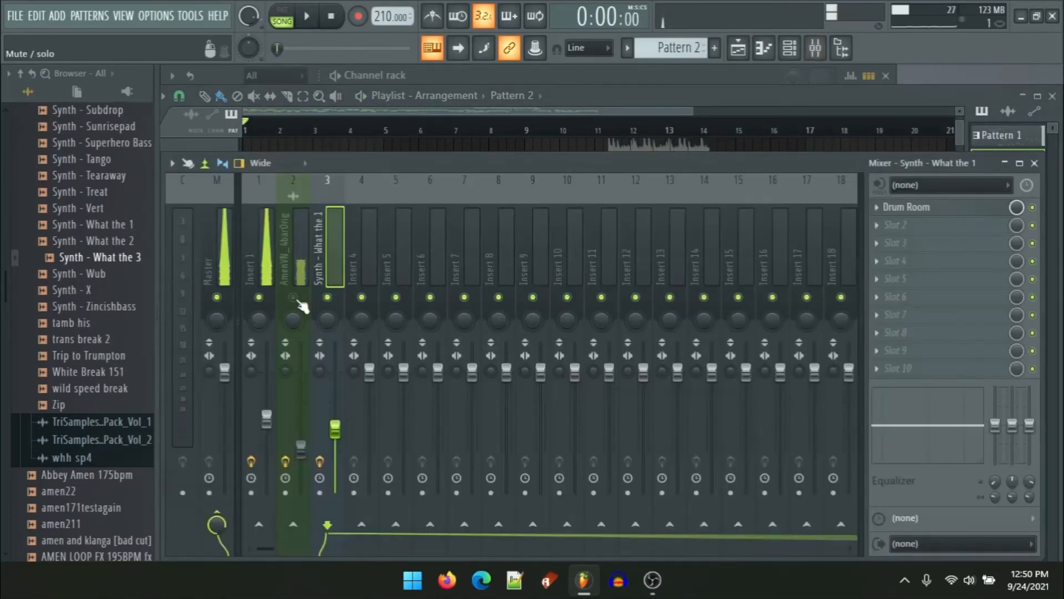
key("F9")
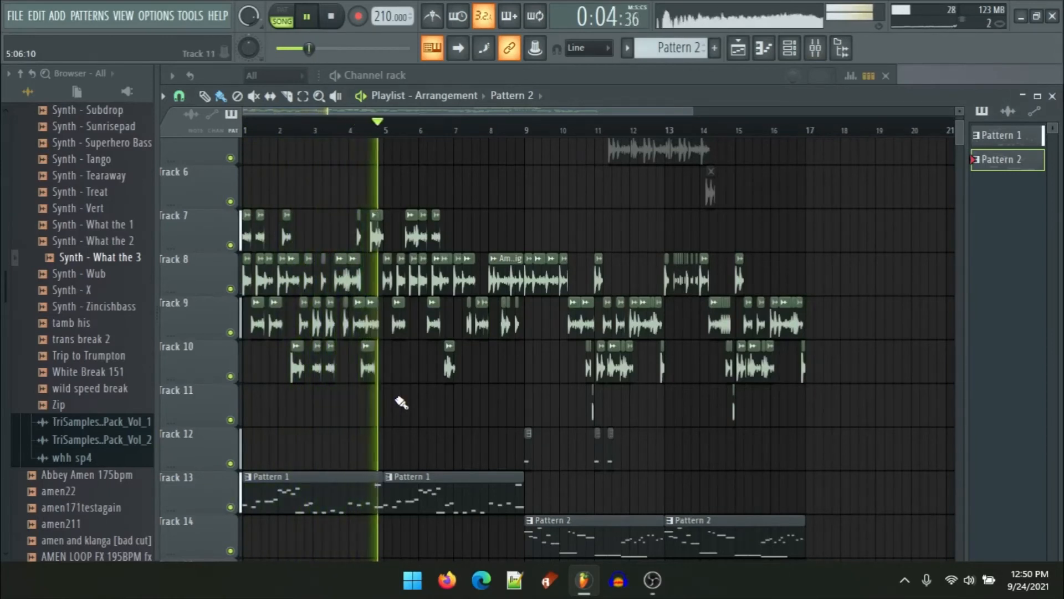
left_click(395, 399)
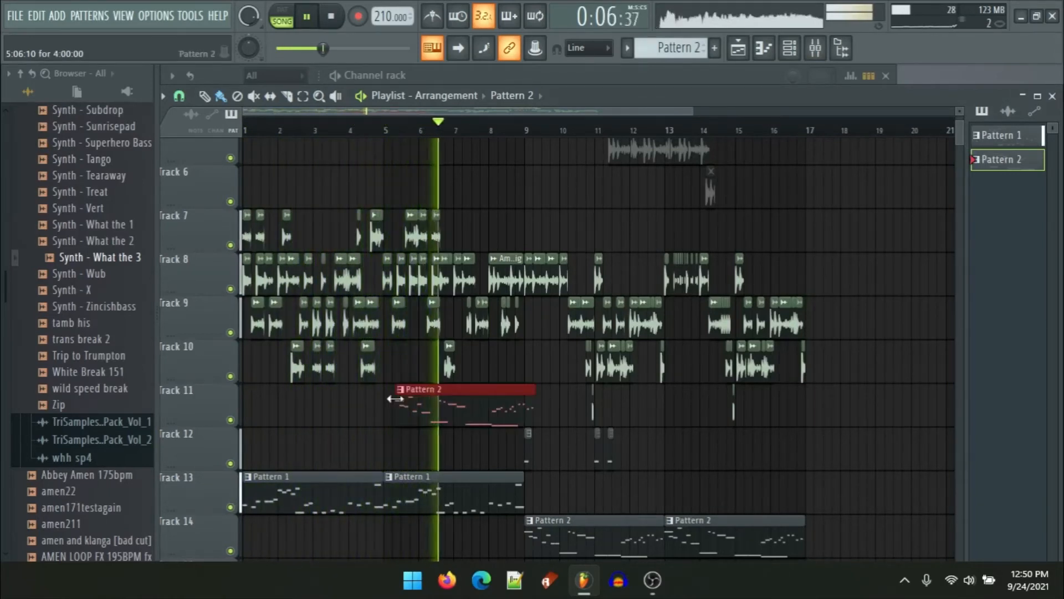
right_click(482, 394)
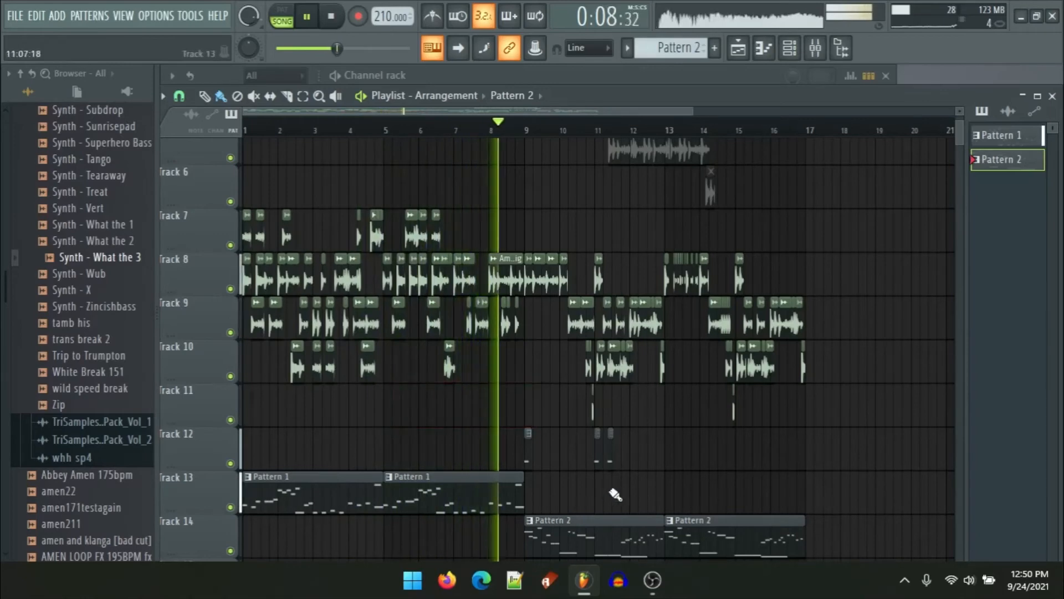
Step: Place a Pattern 1 clip on Track 13 at bar 13
scroll(644, 484, "up", 2)
left_click_drag(668, 480, 625, 416)
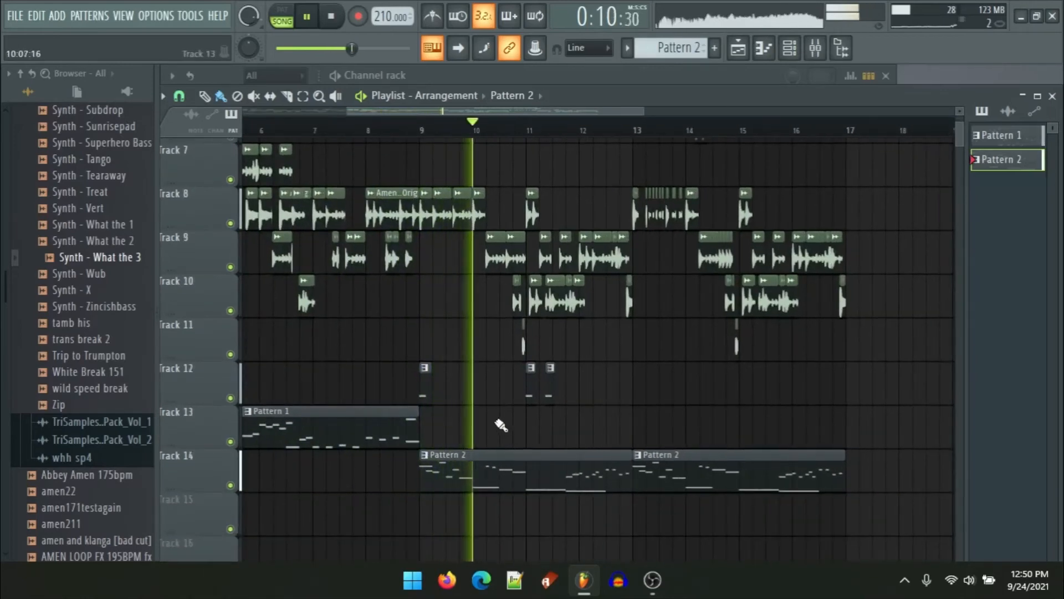
scroll(501, 425, "down", 3)
left_click(414, 421, "ctrl")
scroll(575, 446, "up", 4)
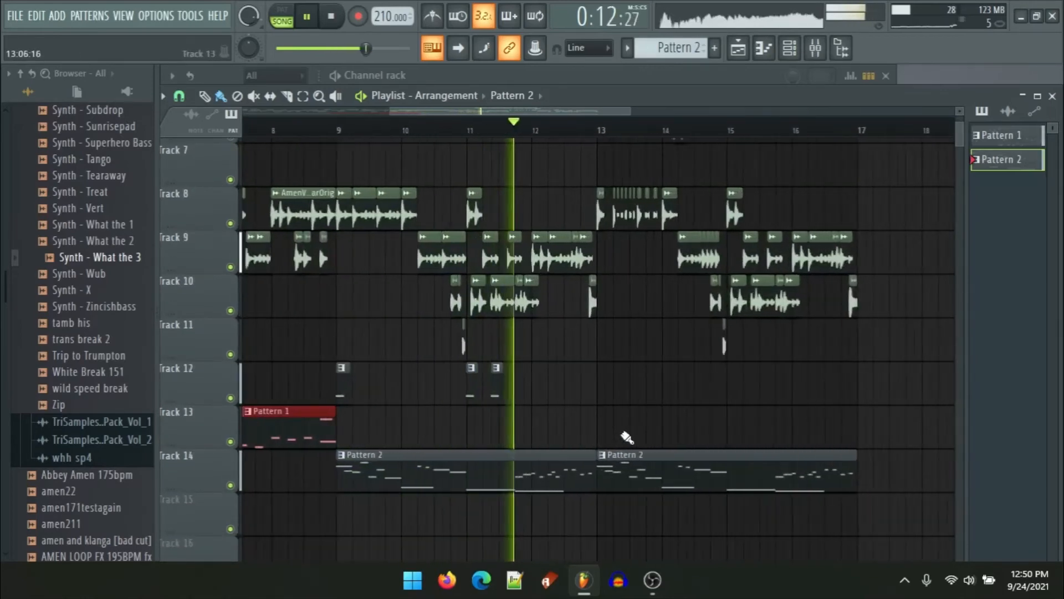
scroll(621, 435, "up", 4)
left_click(586, 430)
scroll(535, 436, "down", 5)
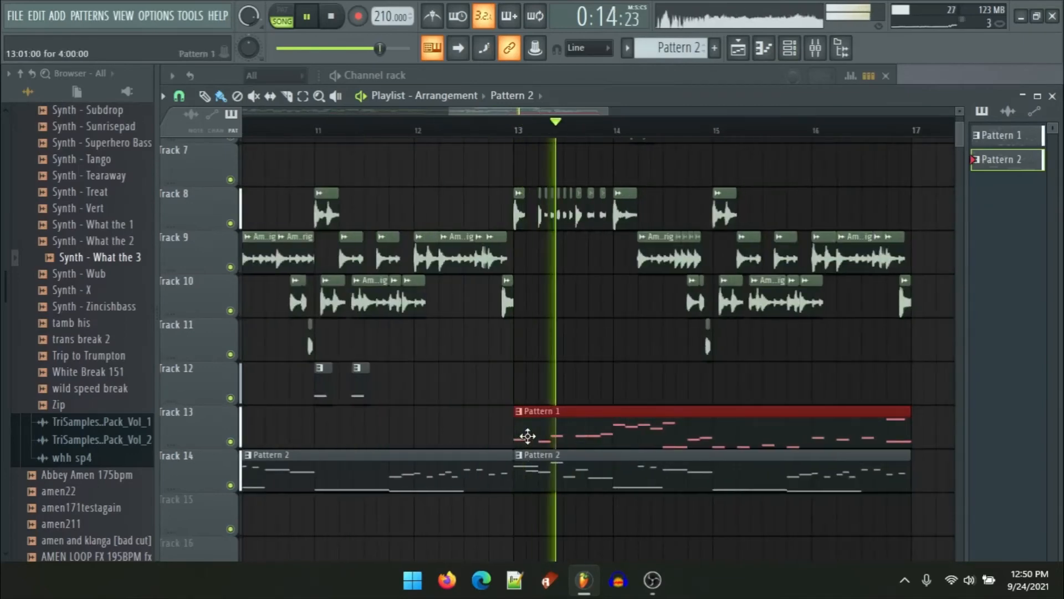
Step: Copy Pattern 2 clips onto Track 14 at bars 1 and 5 so the bassline starts from the beginning
scroll(642, 434, "down", 2)
scroll(606, 403, "down", 3)
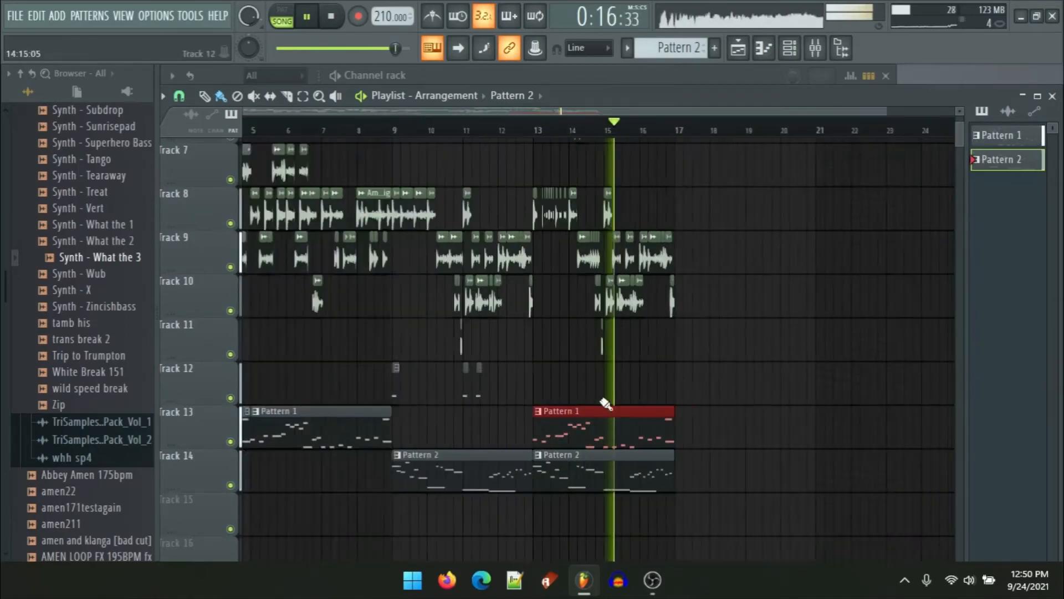
scroll(605, 404, "down", 2)
left_click_drag(488, 477, 622, 468)
left_click_drag(471, 472, 222, 473)
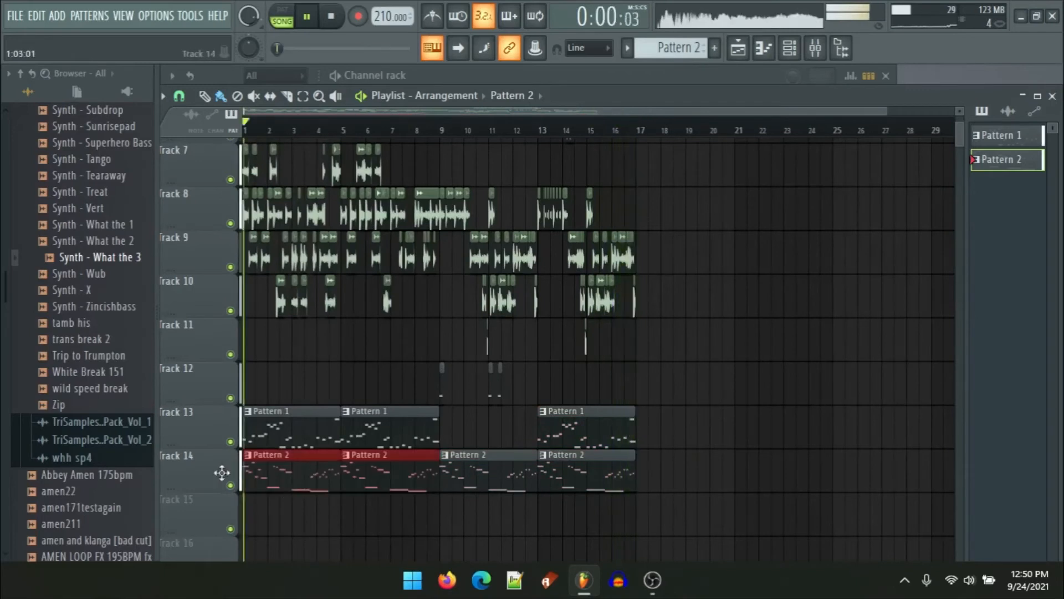
left_click(300, 516, "ctrl")
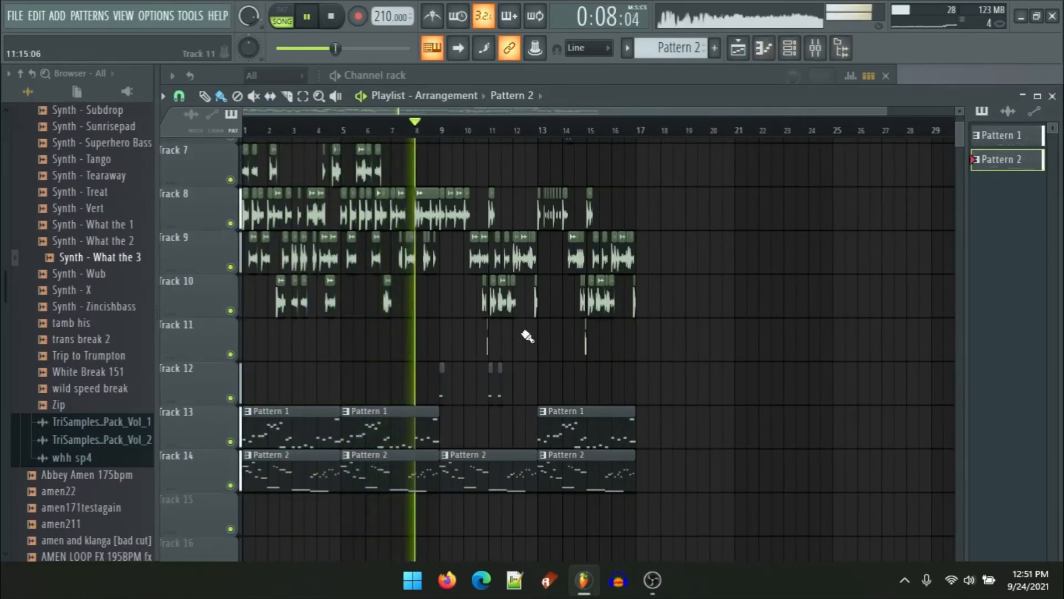
scroll(483, 438, "up", 3)
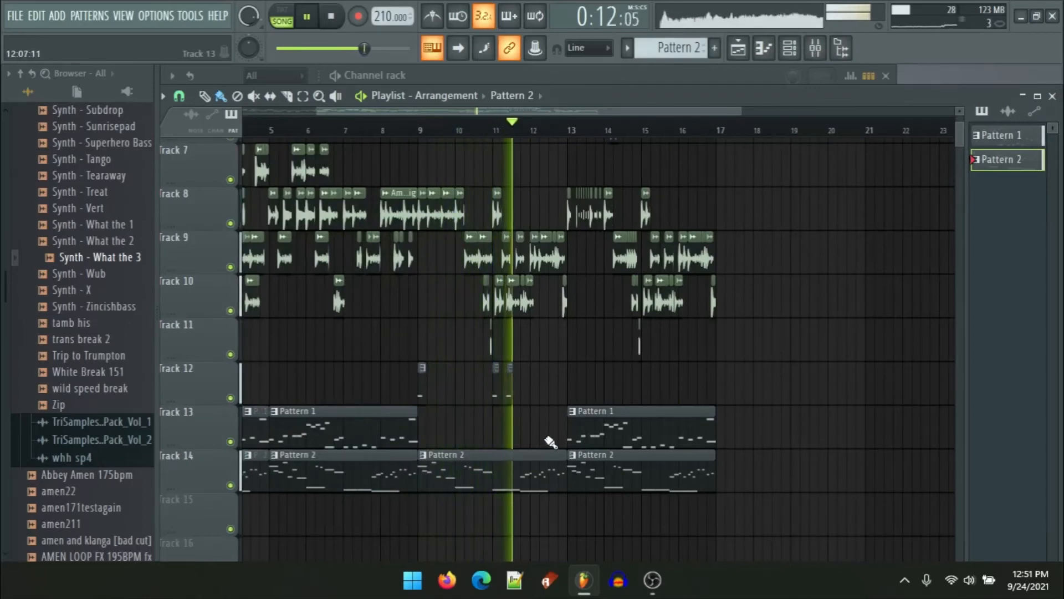
Step: Duplicate the Pattern 2 clips from bars 9–17 on Track 14 to fill bars 17–25
left_click_drag(599, 465, 562, 473)
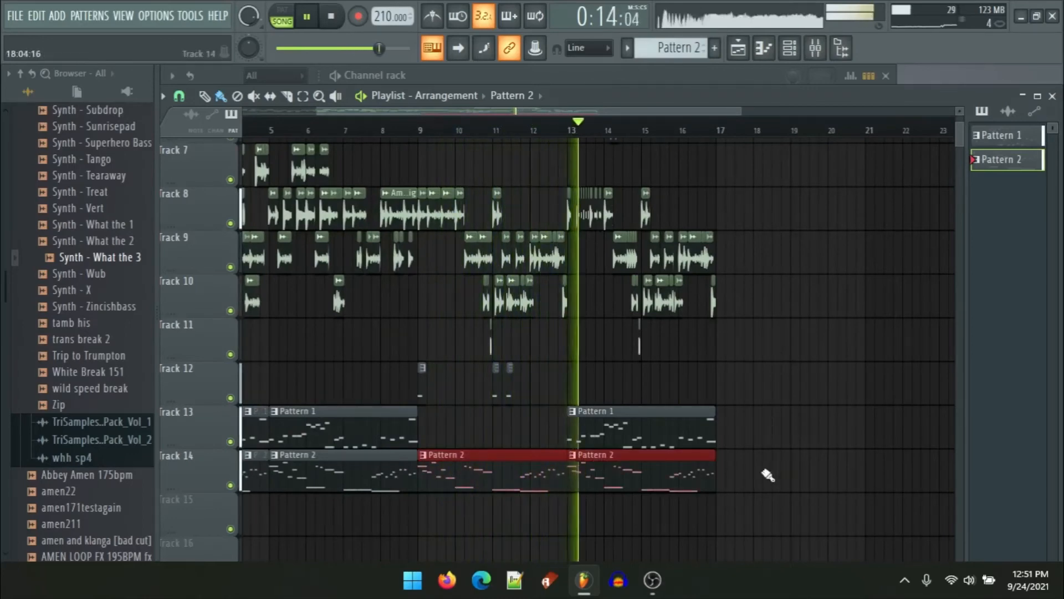
scroll(767, 475, "up", 3)
scroll(692, 487, "up", 5)
key("ctrl+b")
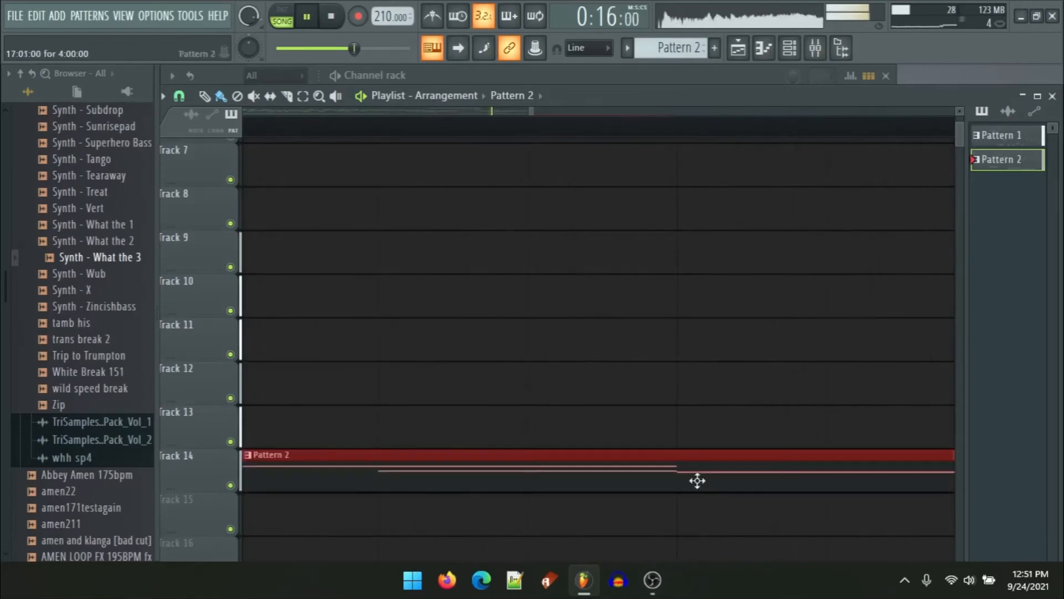
scroll(650, 431, "down", 4)
key("XF86AudioRaiseVolume")
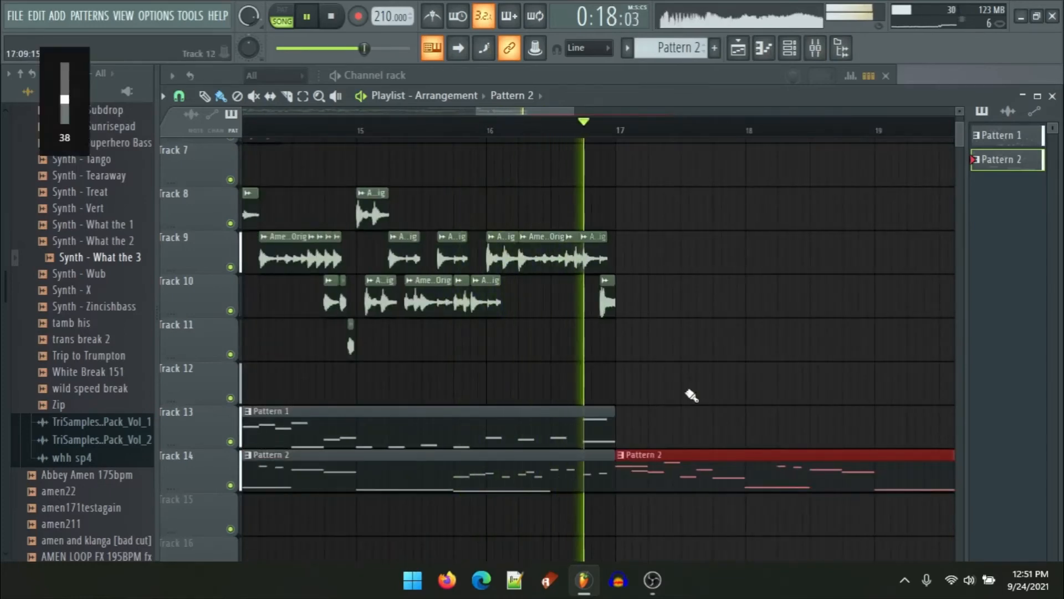
left_click_drag(691, 369, 579, 361)
scroll(577, 363, "down", 4)
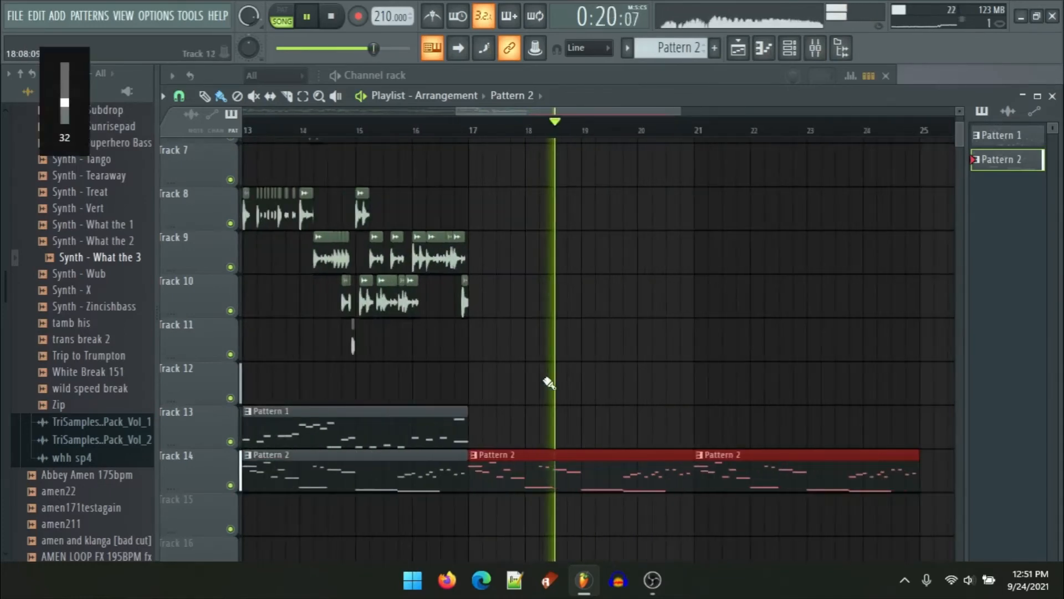
Step: Copy the Pattern 1 clip at bar 13 on Track 13 and paste it at bar 21
left_click(421, 435, "ctrl")
key("ctrl+c")
scroll(728, 428, "up", 9)
key("ctrl+v")
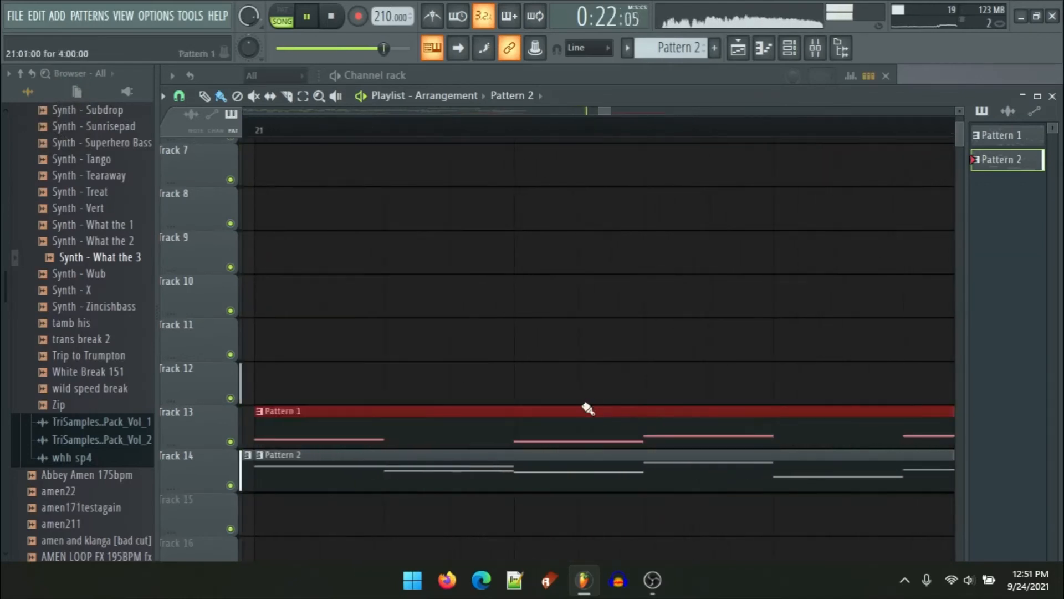
scroll(579, 402, "down", 5)
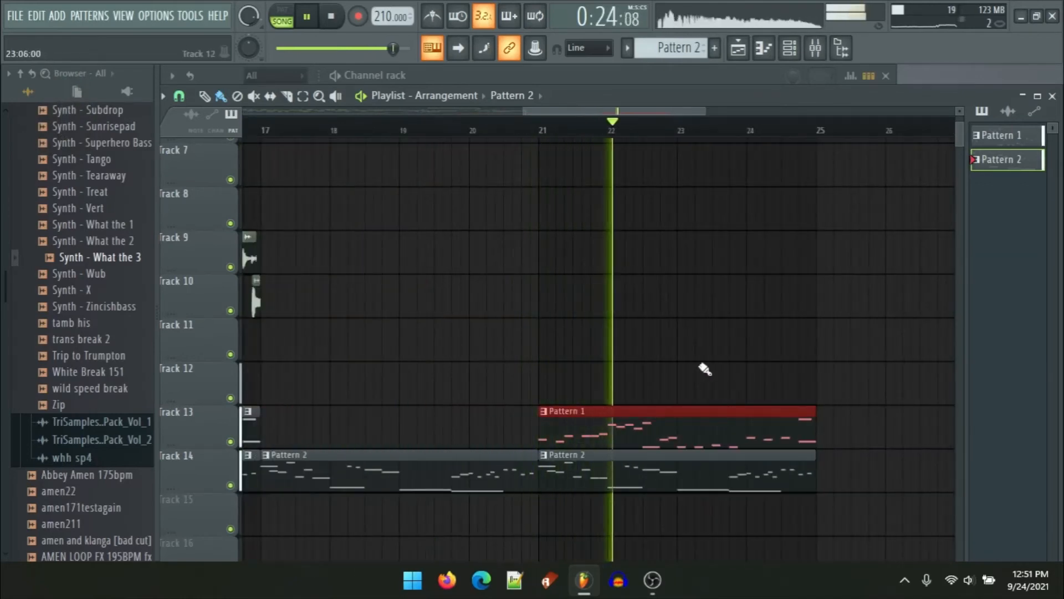
scroll(704, 369, "down", 5)
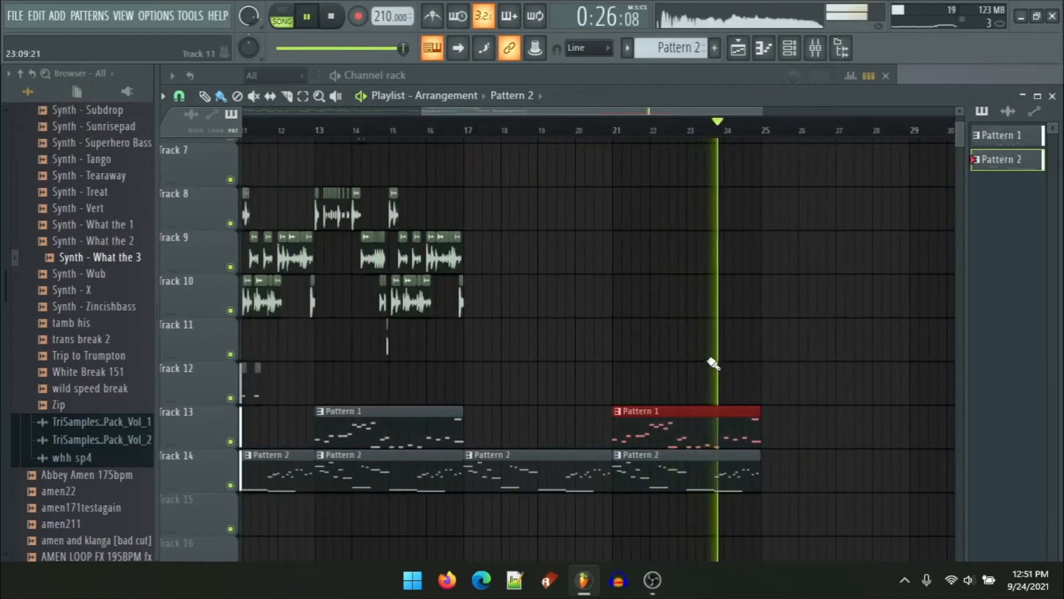
right_click(709, 363)
scroll(682, 366, "down", 5)
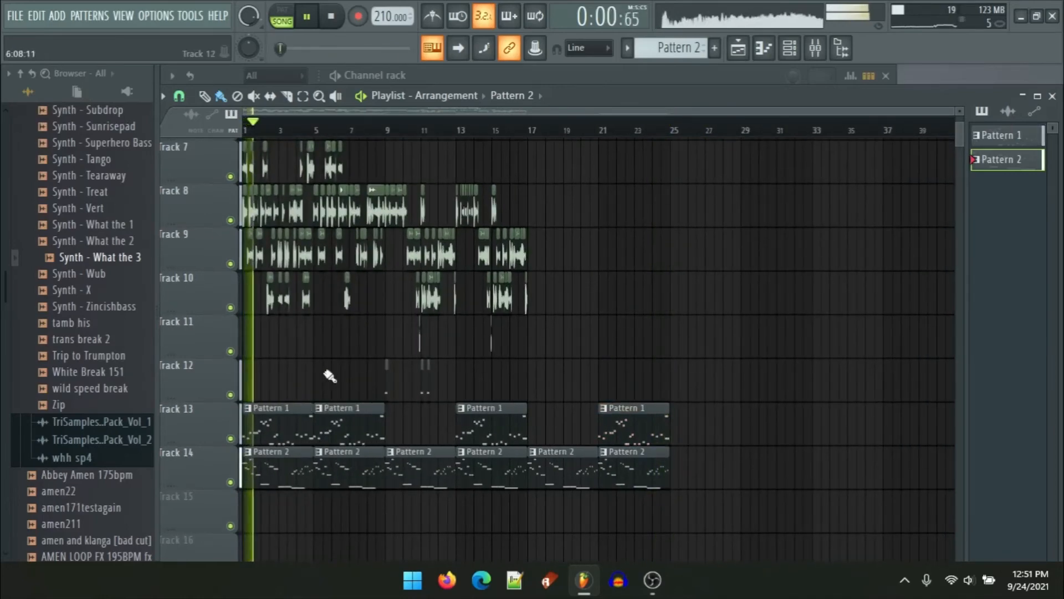
Step: Mute Tracks 13 and 14 and play the drum tracks alone
scroll(223, 366, "up", 4)
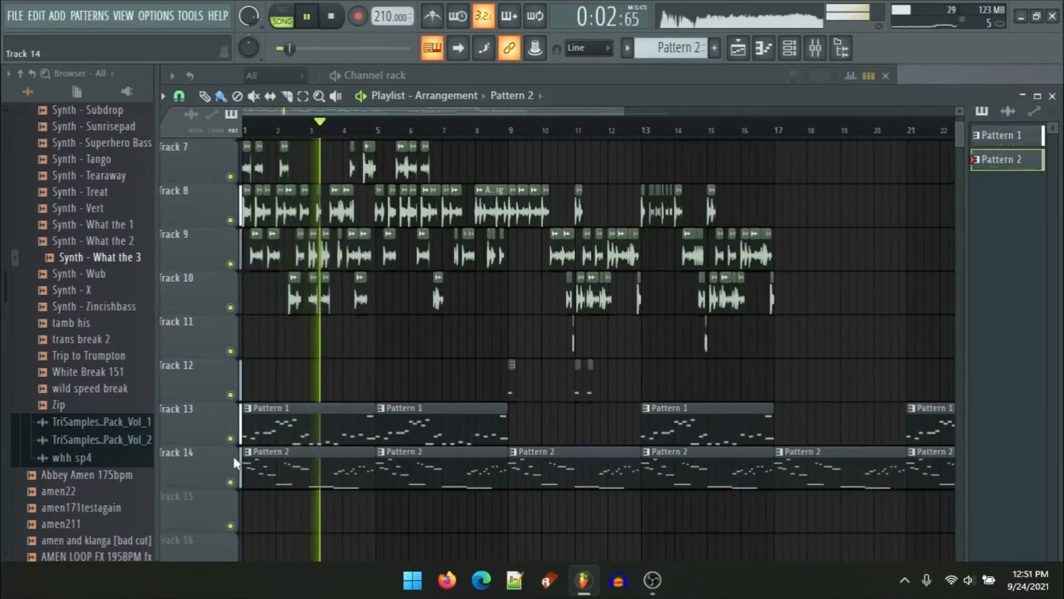
left_click(231, 482)
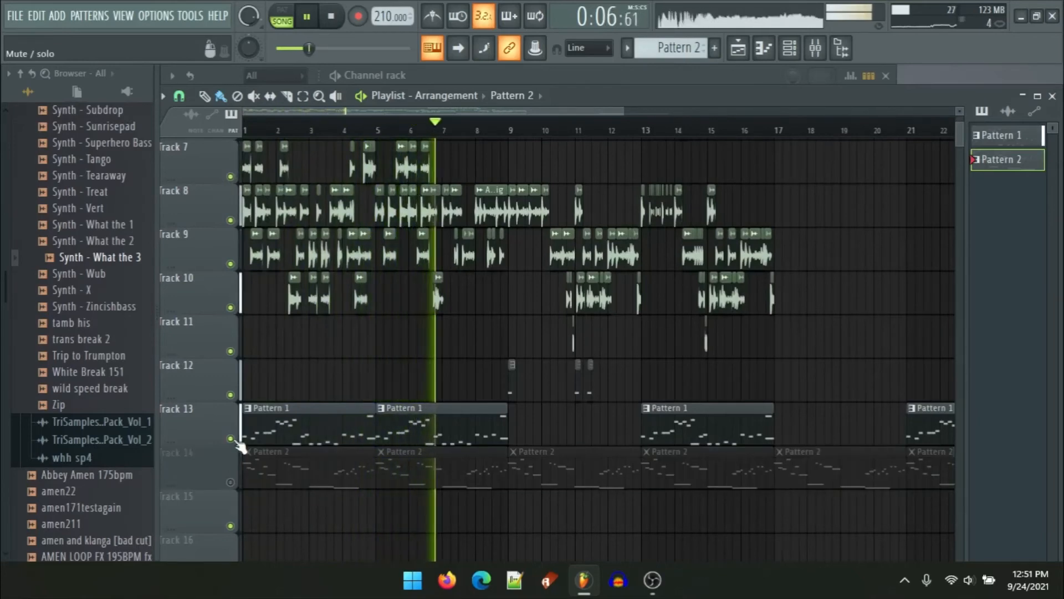
left_click(230, 439)
scroll(562, 440, "up", 4)
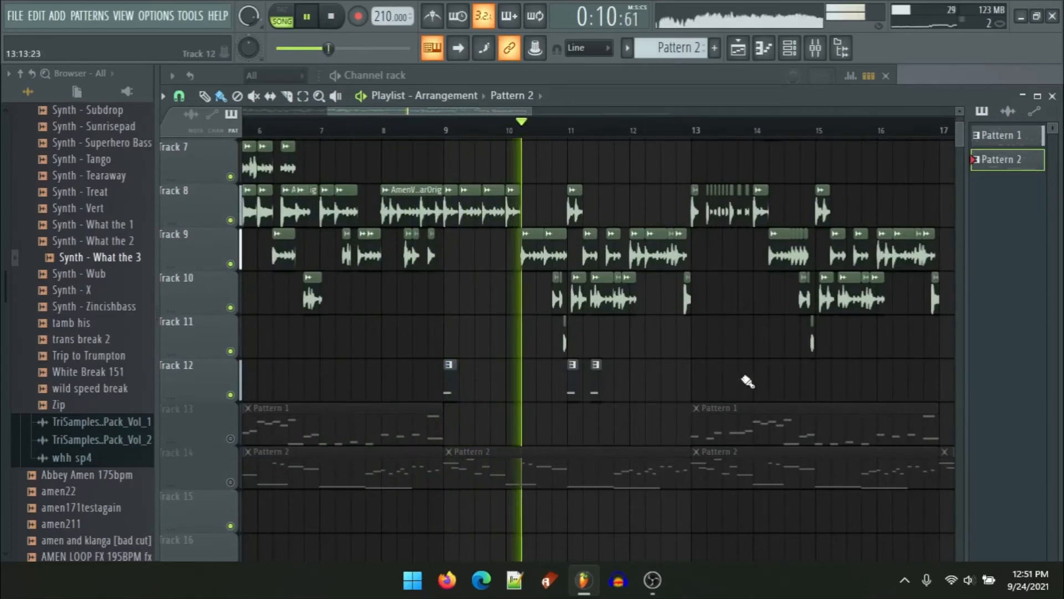
left_click_drag(750, 367, 525, 371)
scroll(606, 373, "up", 1)
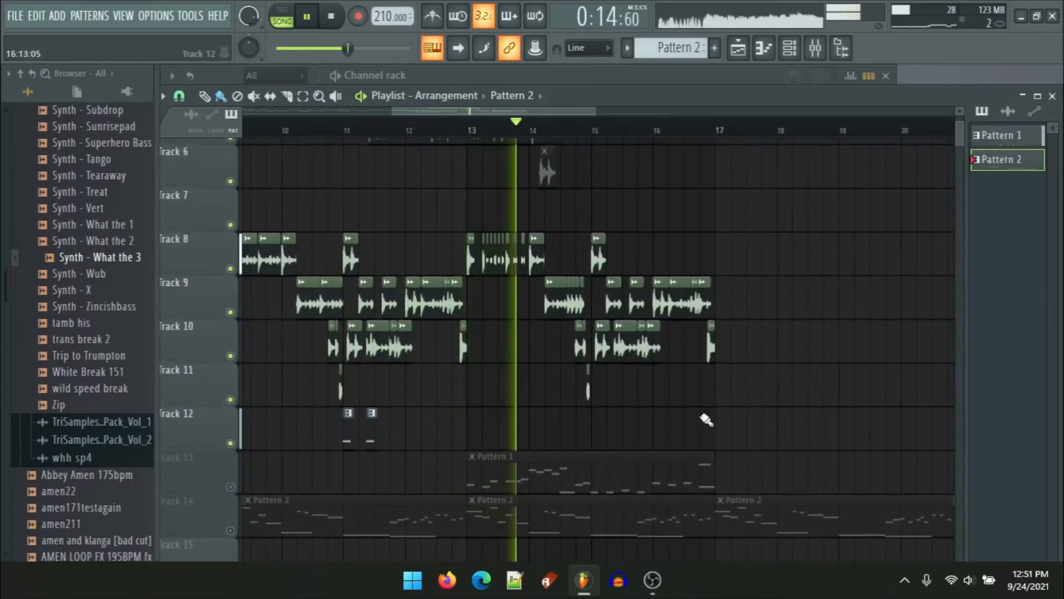
scroll(713, 419, "up", 2)
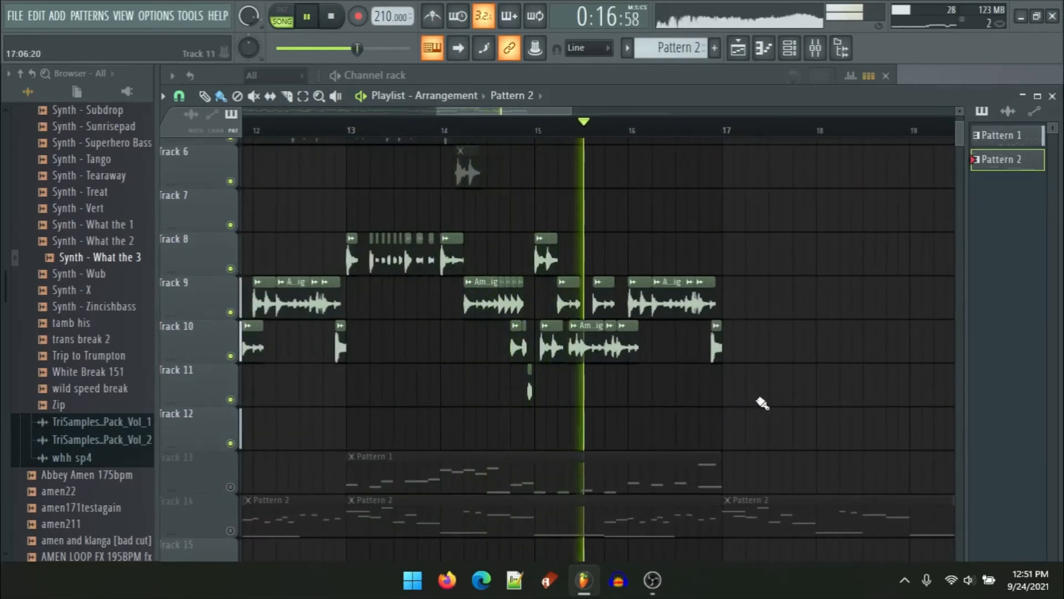
scroll(756, 403, "up", 2)
key("space")
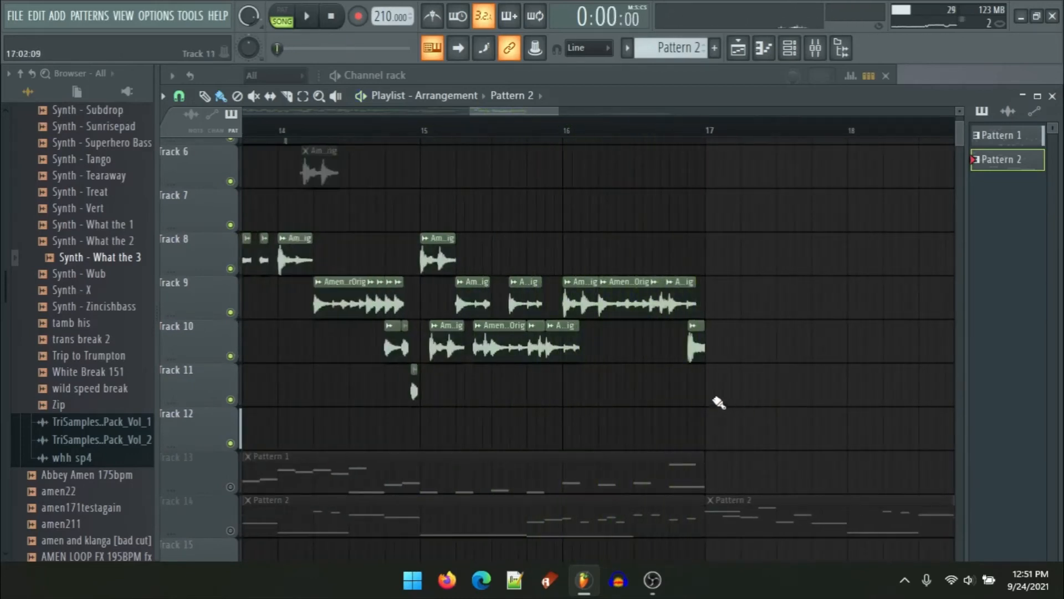
scroll(563, 385, "down", 6)
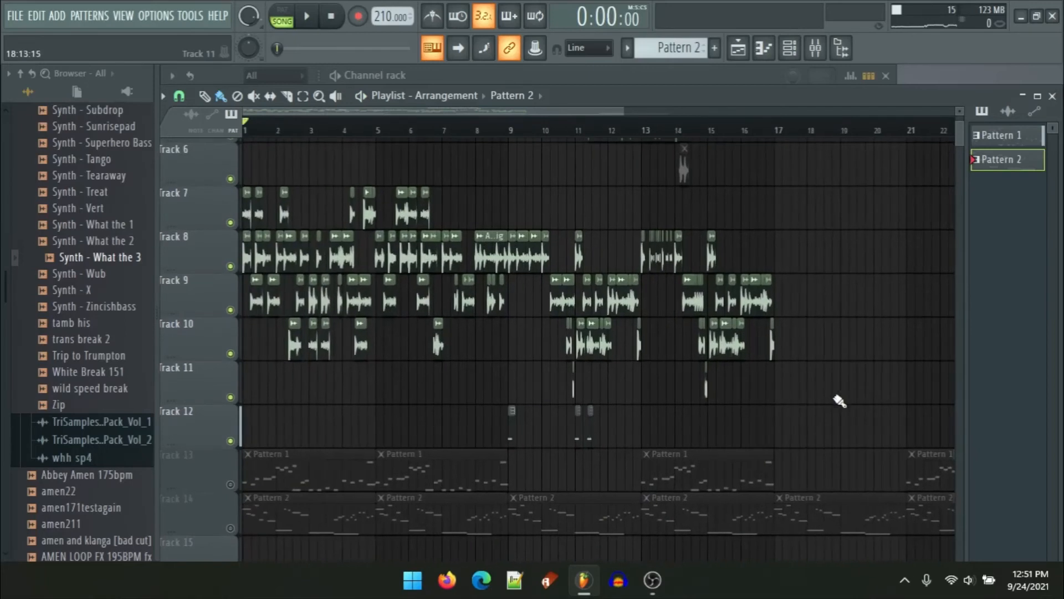
left_click(813, 55)
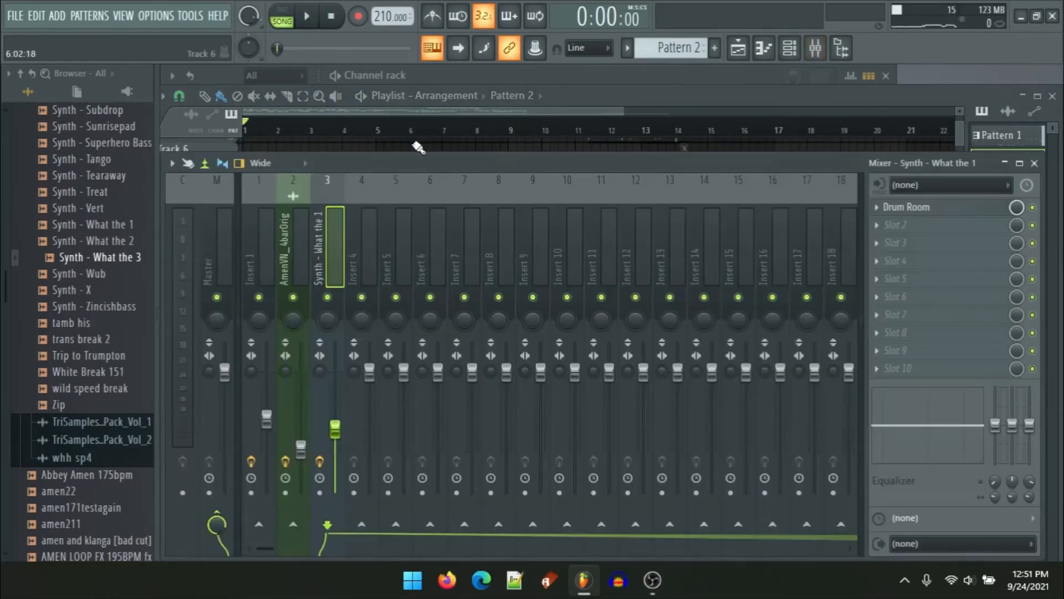
key("F11")
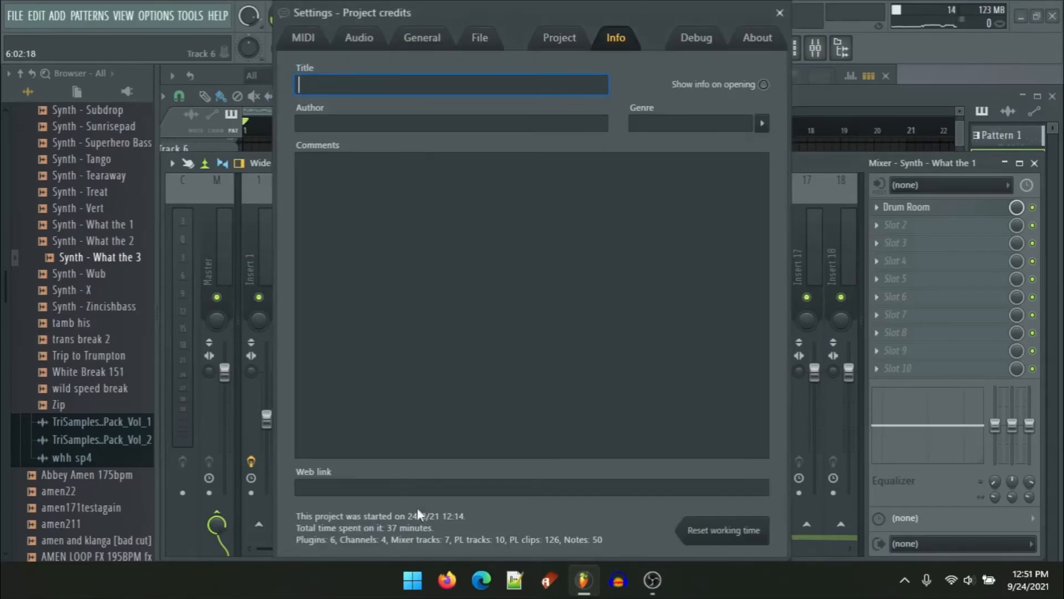
left_click(779, 13)
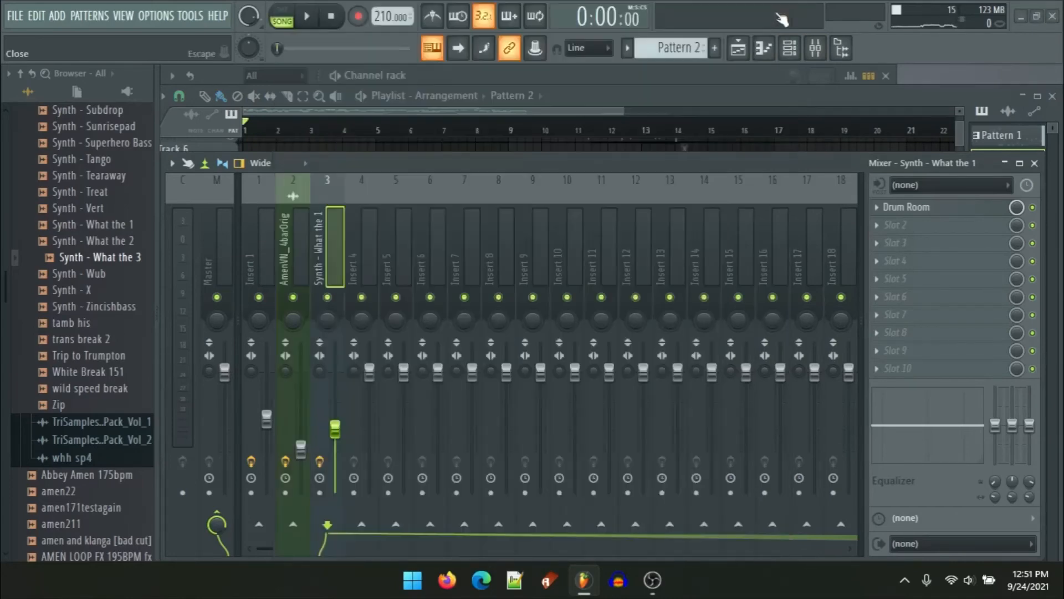
left_click(483, 115)
left_click_drag(470, 330, 474, 372)
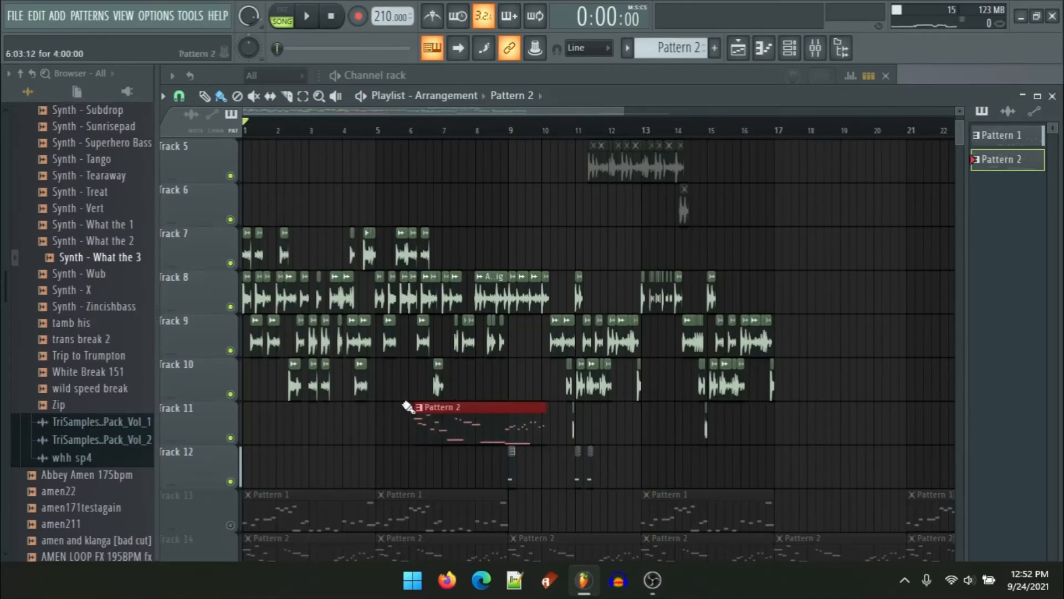
right_click(435, 436)
Step: Unmute Tracks 13 and 14
scroll(249, 464, "down", 3)
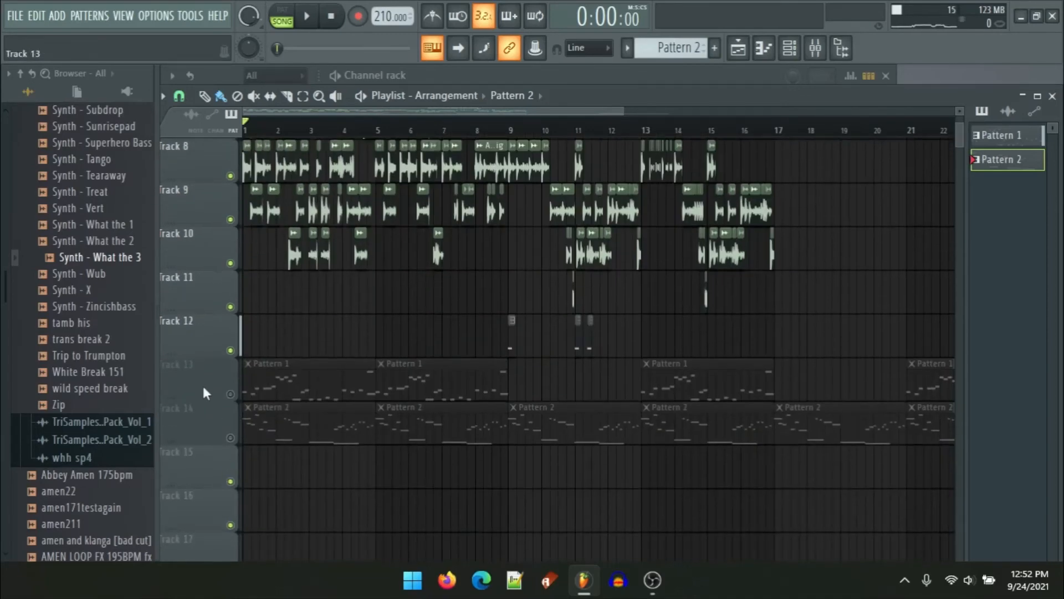
left_click(230, 394)
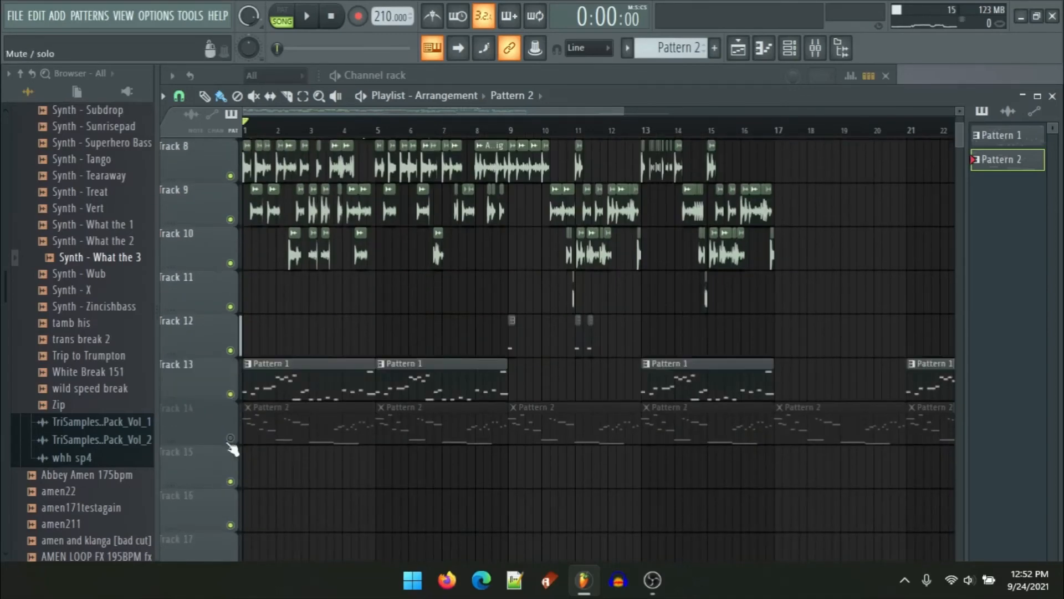
left_click(230, 438)
scroll(351, 442, "up", 3)
scroll(344, 423, "down", 4)
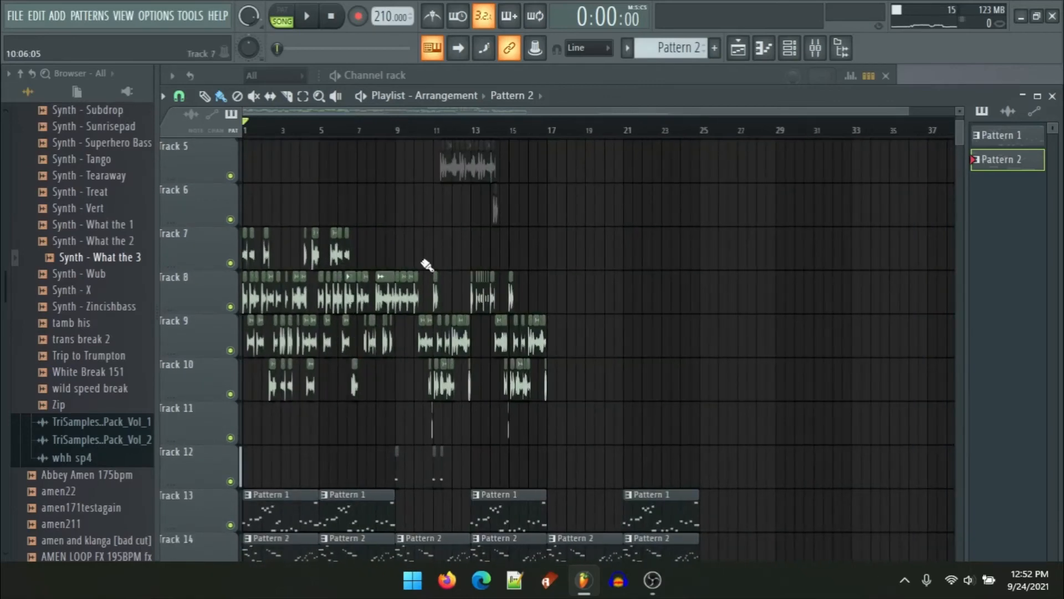
Step: Open the AmenVN_4barOrig channel settings and drag its sample onto Track 8 at bar 21
double_click(488, 295)
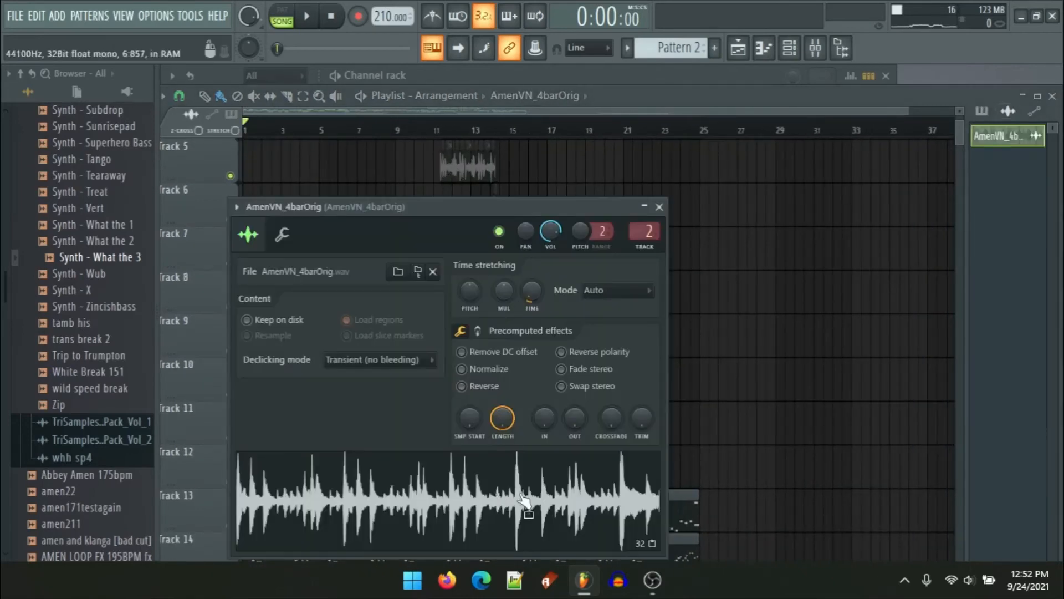
left_click_drag(524, 501, 622, 294)
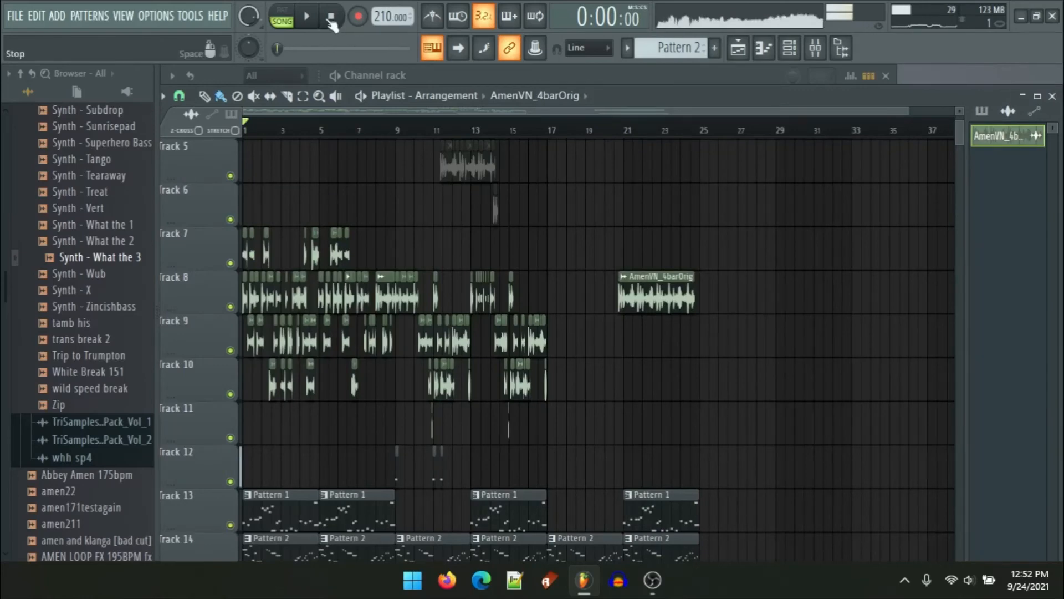
Step: Mute the Pattern 2 clips at bars 17 and 21 on Track 14 and the Pattern 1 clip at bar 21 on Track 13
scroll(592, 298, "up", 5)
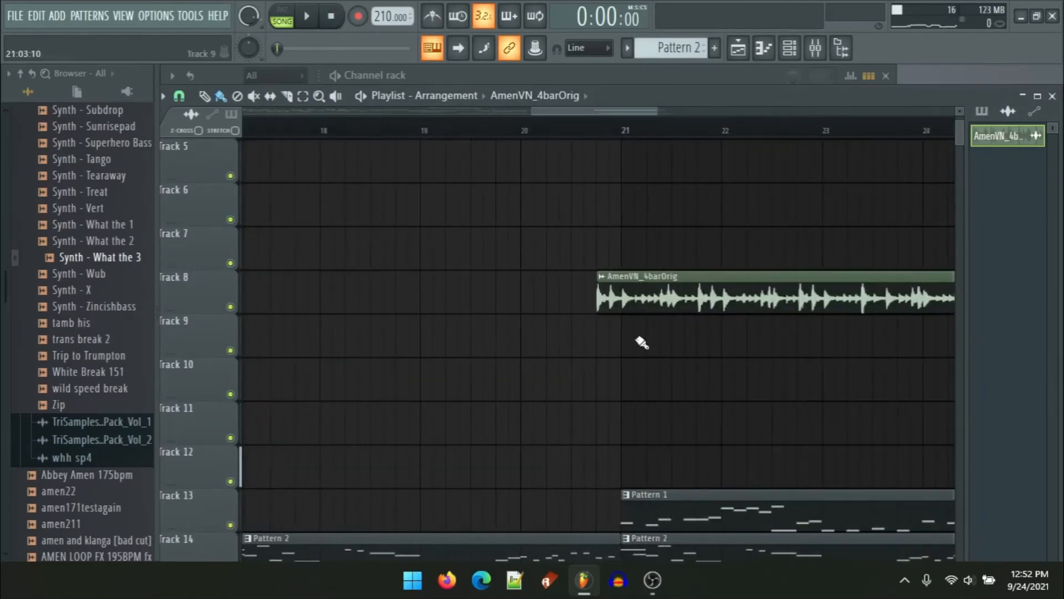
scroll(637, 338, "down", 2)
right_click(586, 455, "alt")
right_click(661, 452, "alt")
right_click(657, 422, "alt")
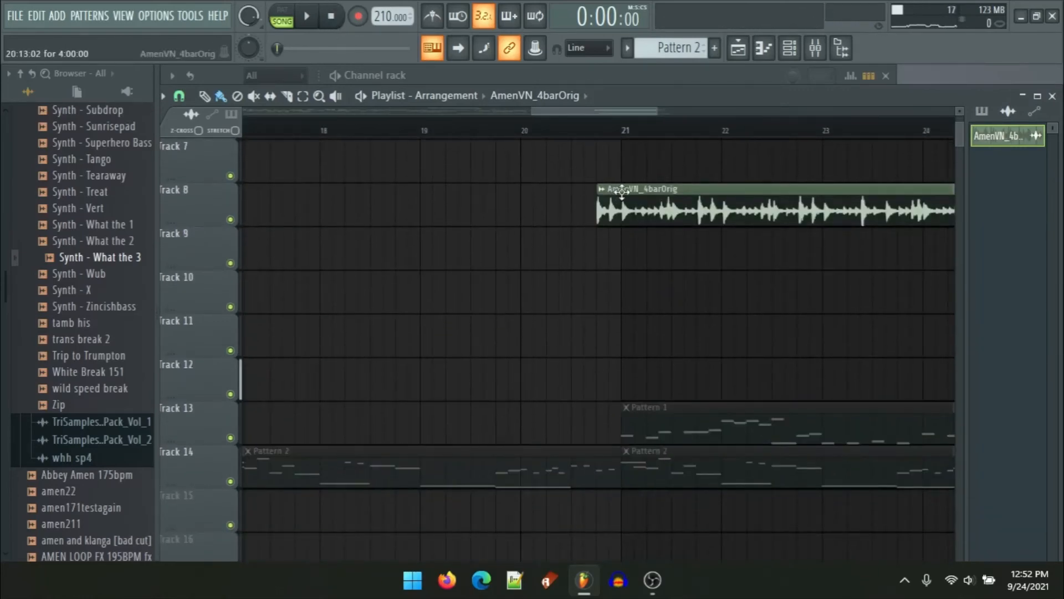
Step: Align the new Amen clip to start exactly at bar 21 and make it unique
scroll(622, 191, "up", 5)
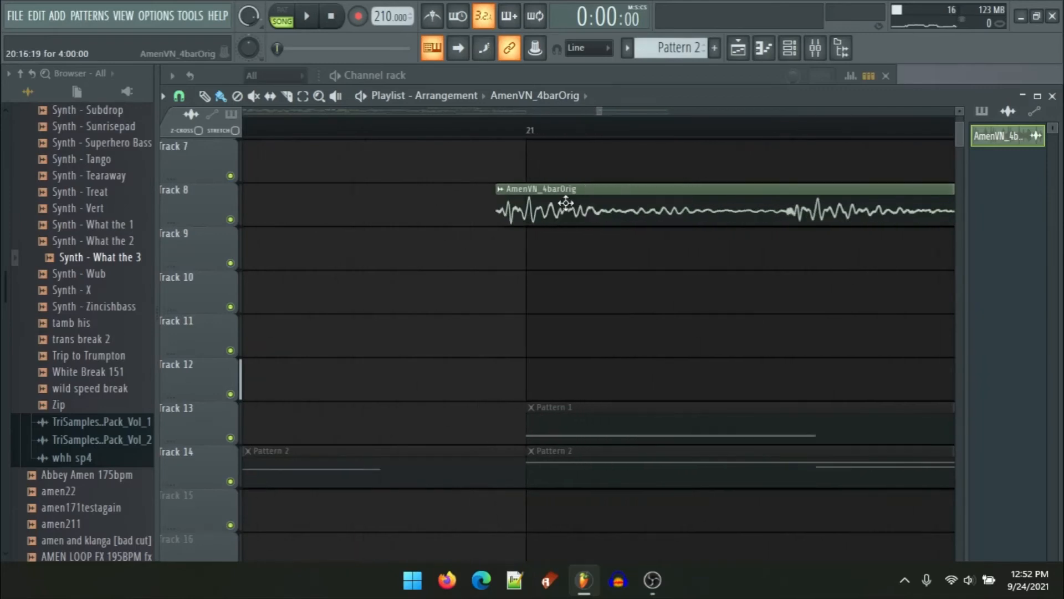
left_click_drag(566, 203, 589, 204)
left_click(521, 189)
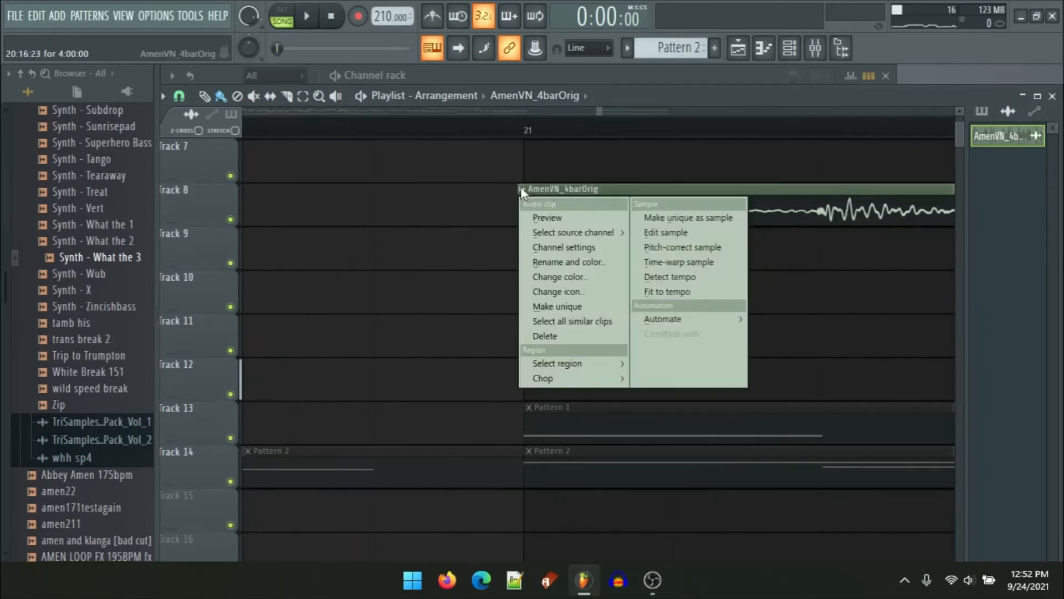
left_click(575, 306)
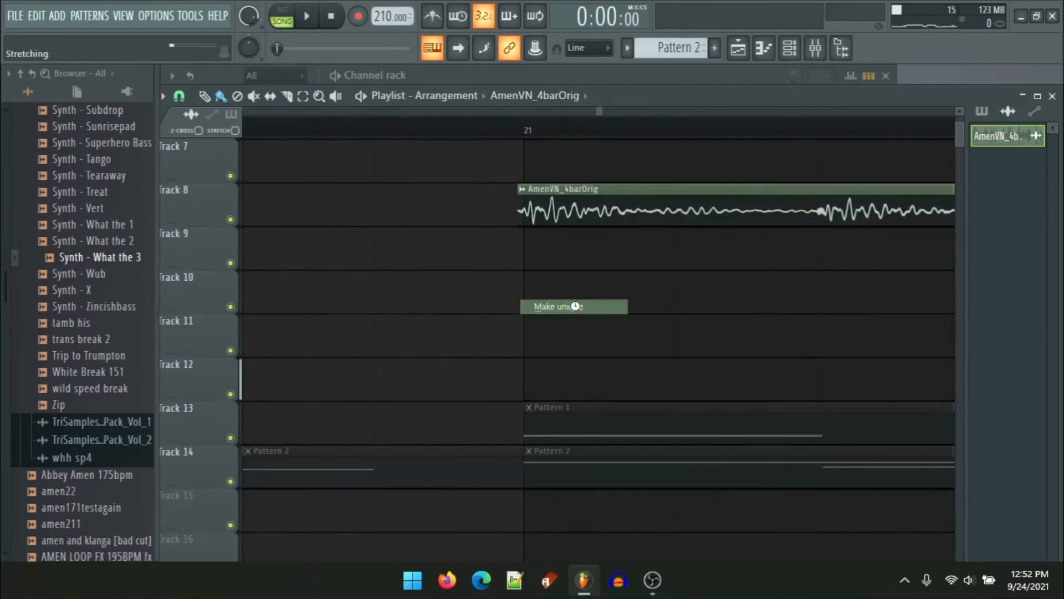
Step: Open the AmenVN_4barOrig #2 channel settings and close them again
scroll(671, 216, "down", 2)
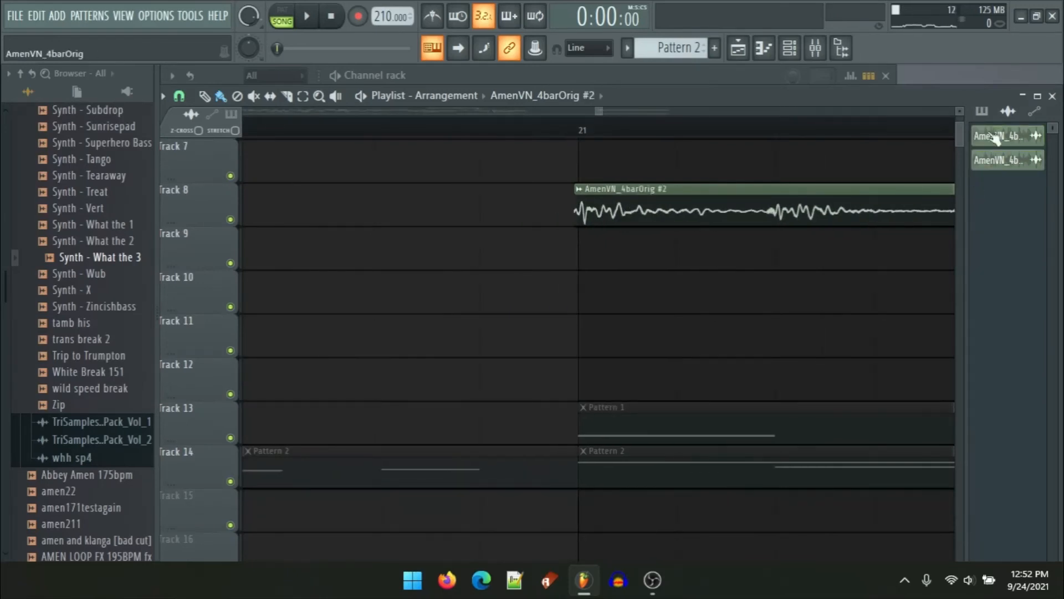
left_click(1006, 165)
left_click_drag(489, 282, 528, 180)
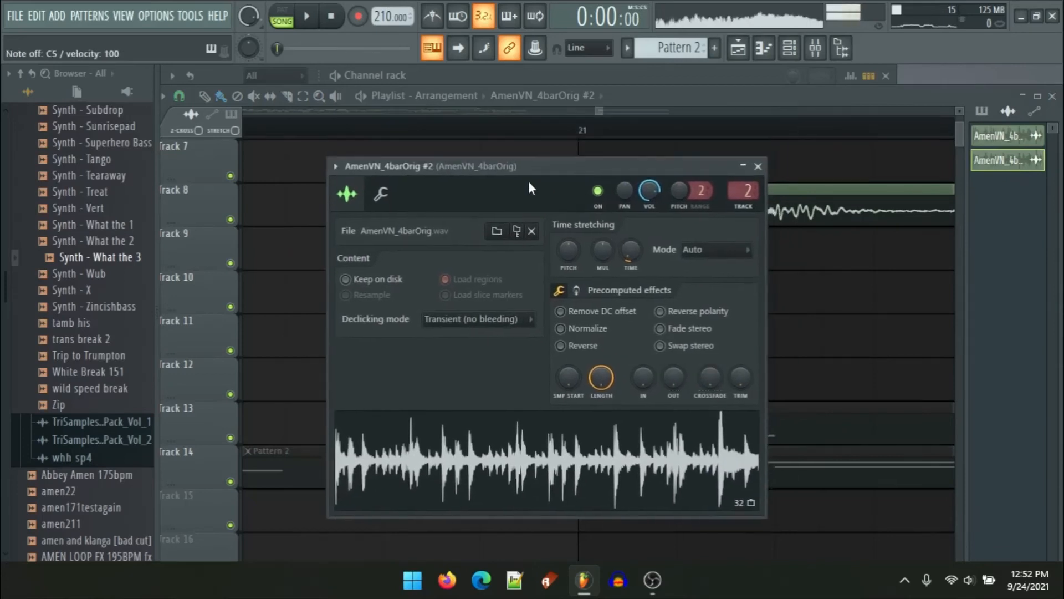
left_click(757, 167)
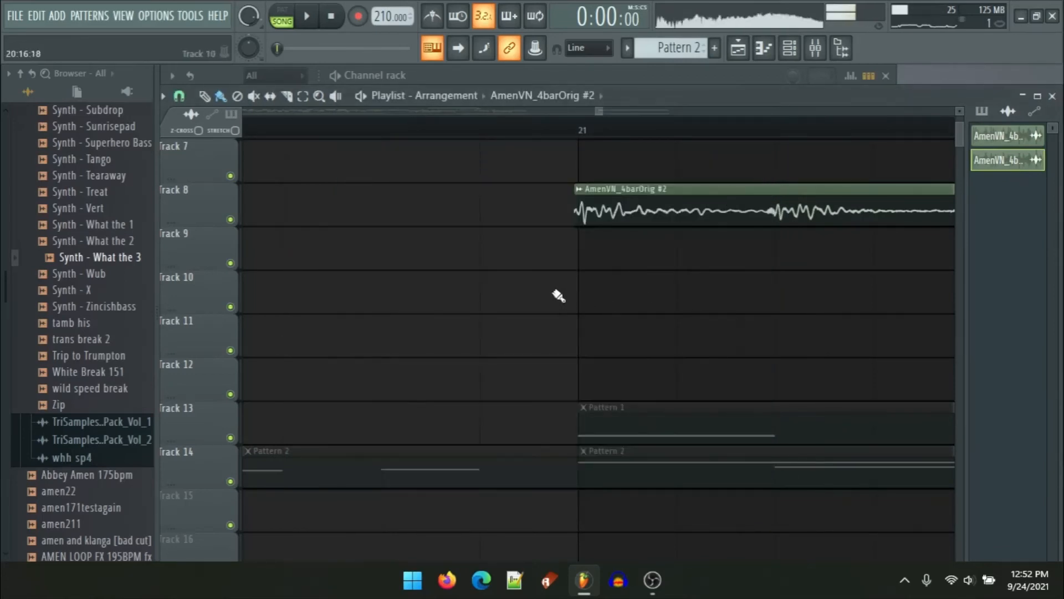
Step: Set the AmenVN_4barOrig #2 time stretching mode to Stretch
scroll(558, 295, "down", 8)
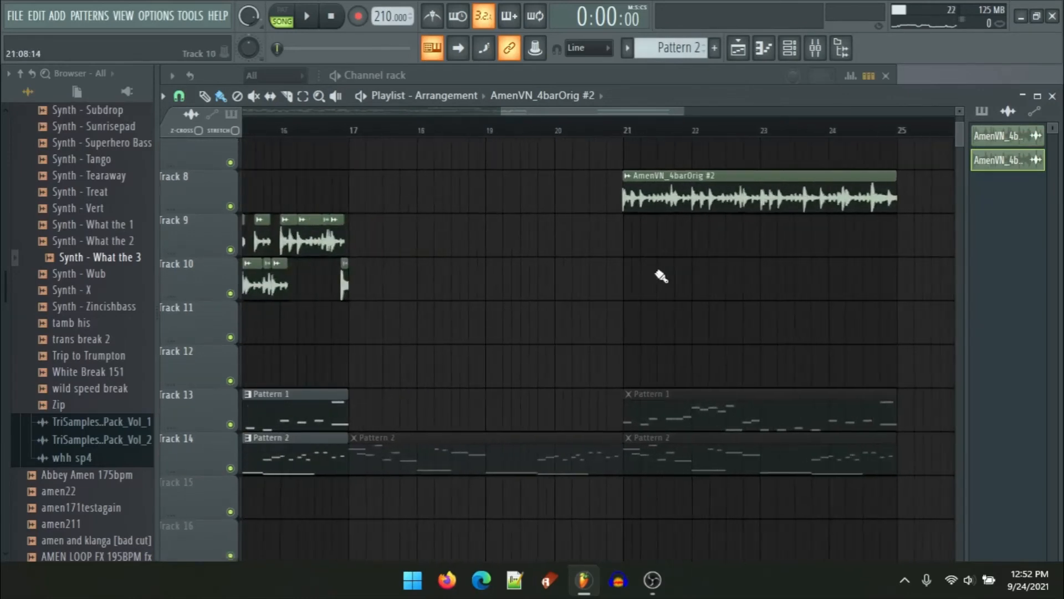
scroll(661, 276, "up", 6)
double_click(317, 197)
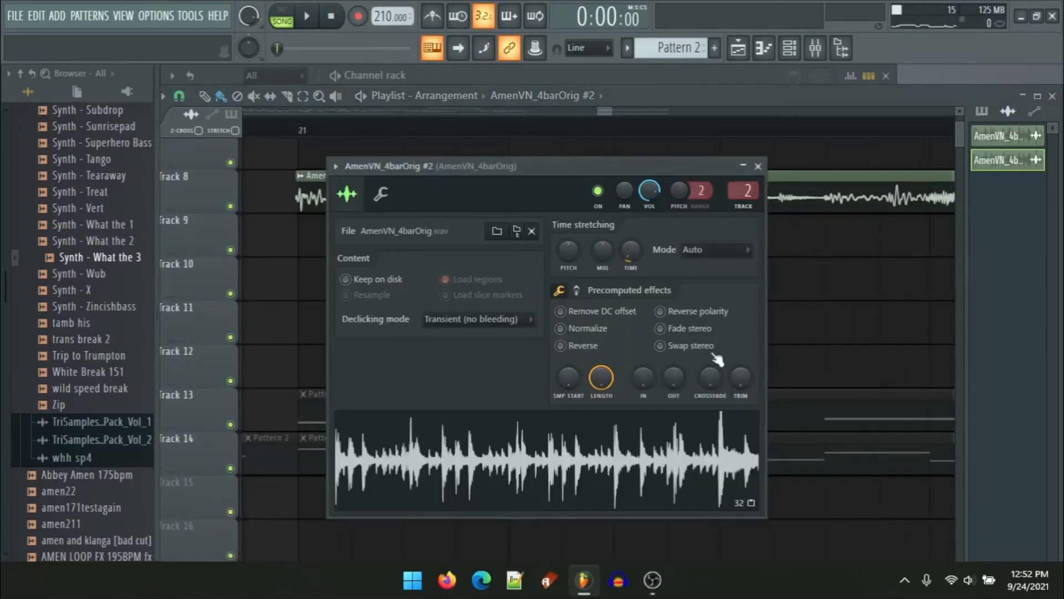
left_click(707, 248)
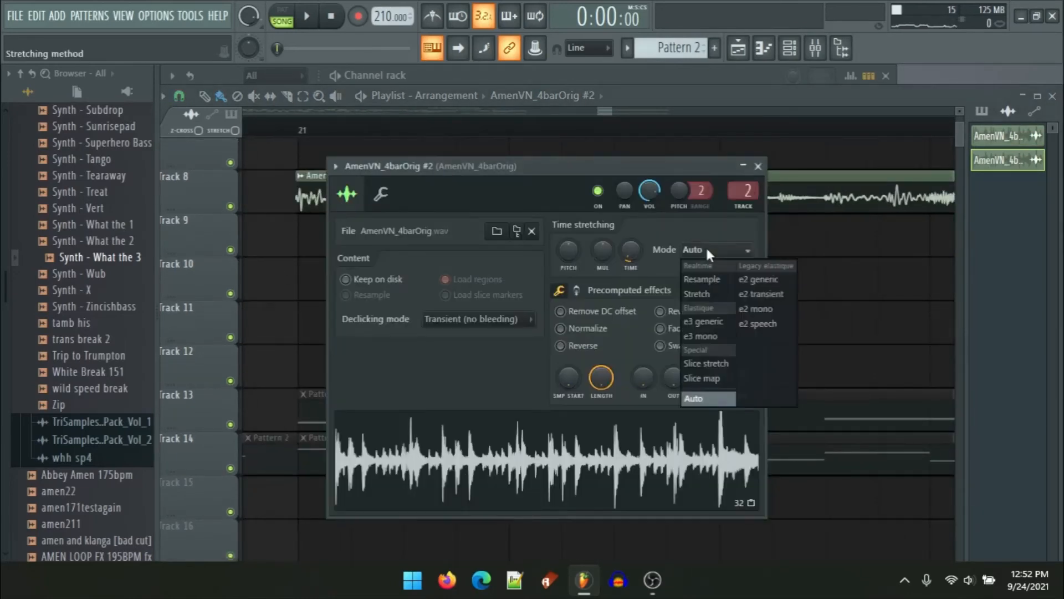
left_click(699, 295)
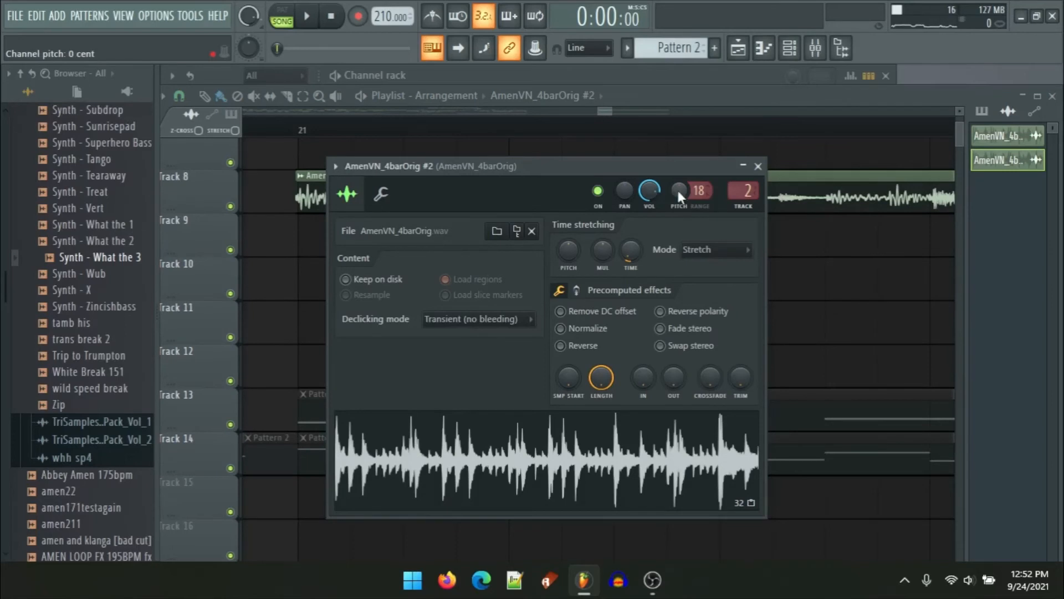
Step: Try raising the channel pitch and reset the pitch knob to zero
mouse_move(679, 191)
left_mouse_down()
mouse_move(679, 214)
mouse_move(679, 185)
left_mouse_up()
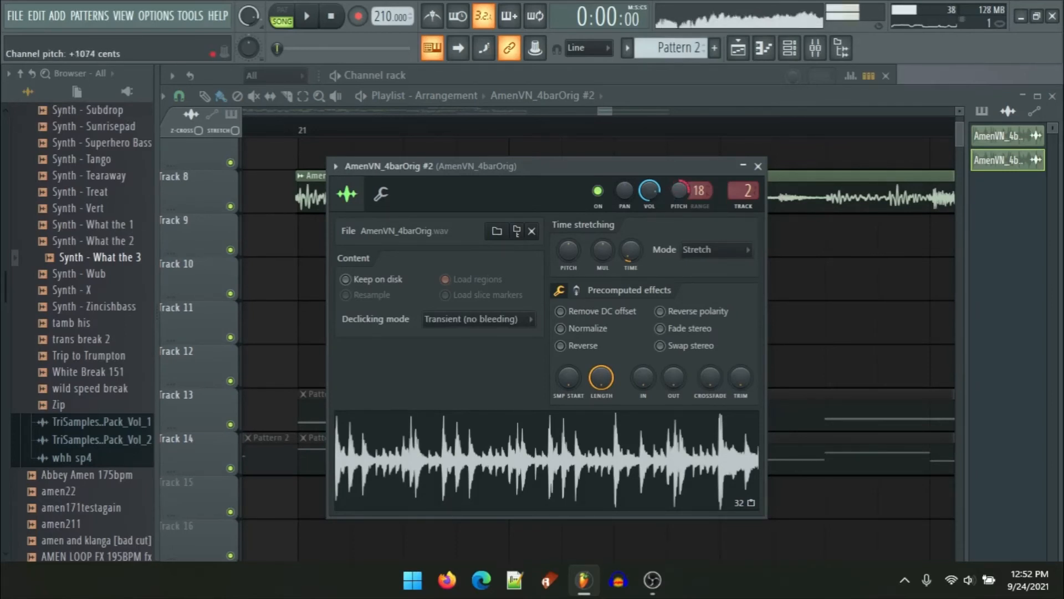
left_click_drag(679, 191, 686, 196)
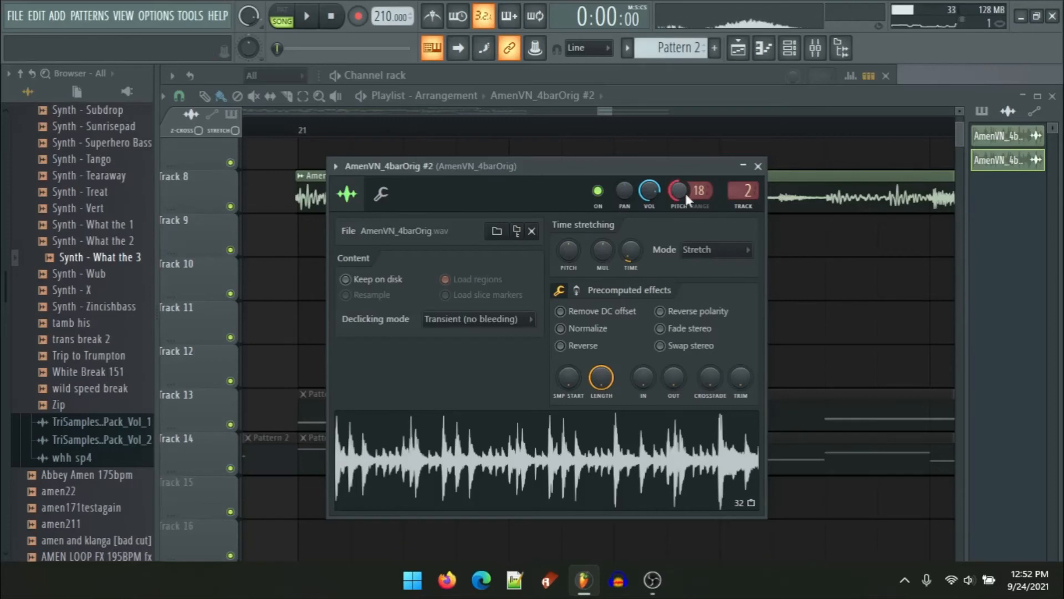
right_click(673, 194)
left_click(701, 204)
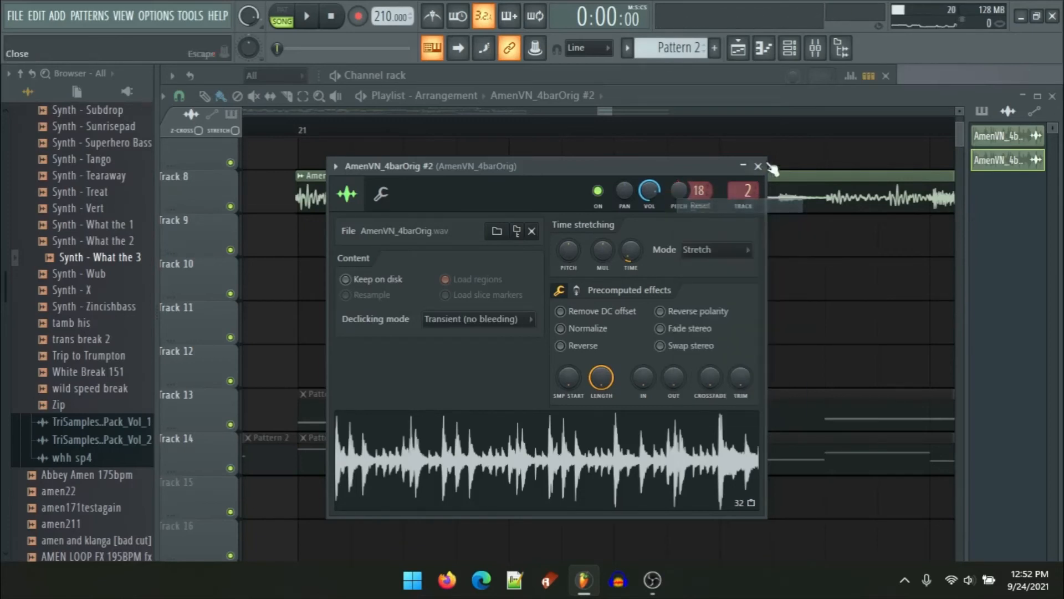
Step: Close the channel settings and play a selected range around bars 22–23 to audition the stretched Amen clip
left_click(757, 166)
scroll(665, 256, "down", 5)
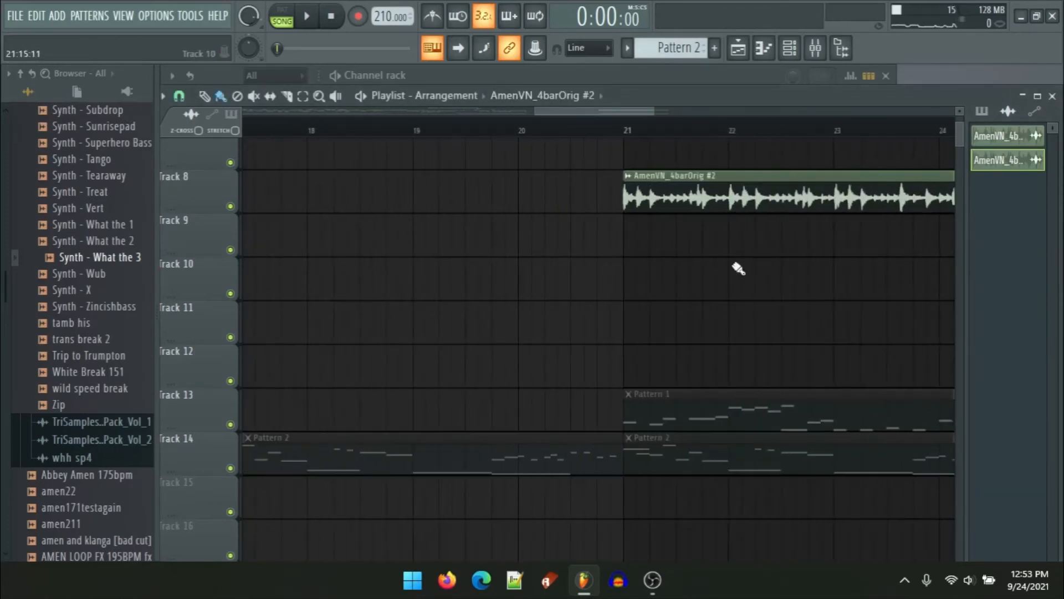
left_click_drag(768, 263, 501, 278)
scroll(634, 281, "up", 4)
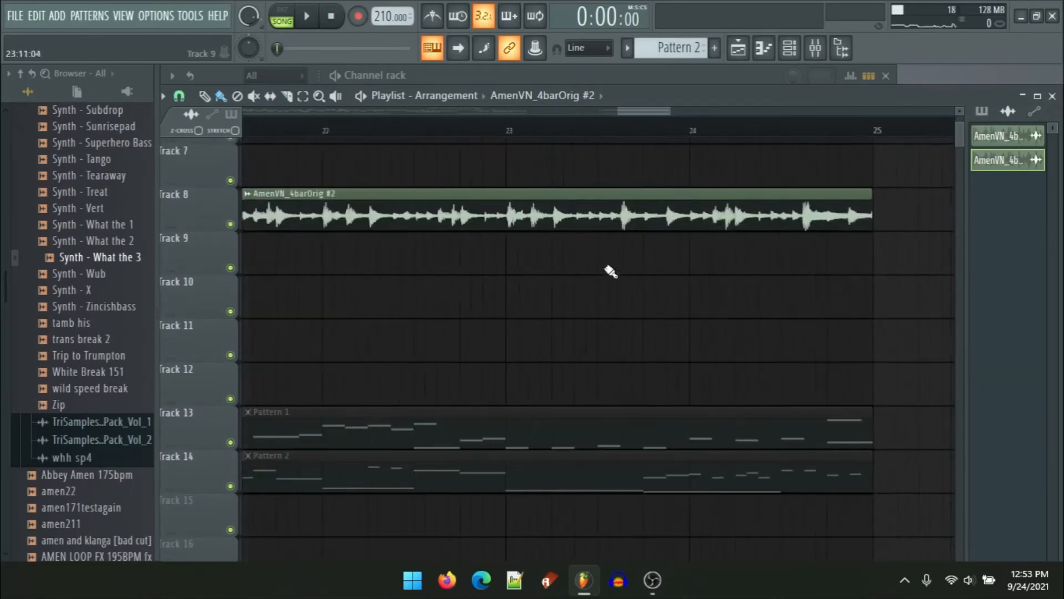
left_click_drag(367, 118, 679, 143)
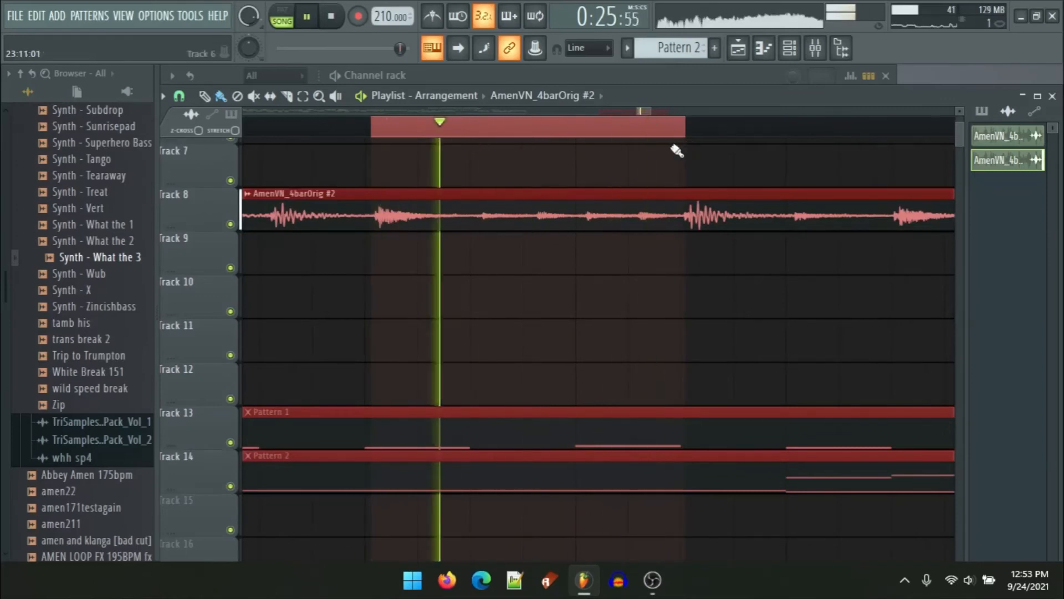
scroll(578, 169, "down", 1)
scroll(579, 169, "down", 1)
key("space")
Step: Place a copy of the AmenVN_4barOrig #2 clip on Track 10 and remove it
left_click(838, 295)
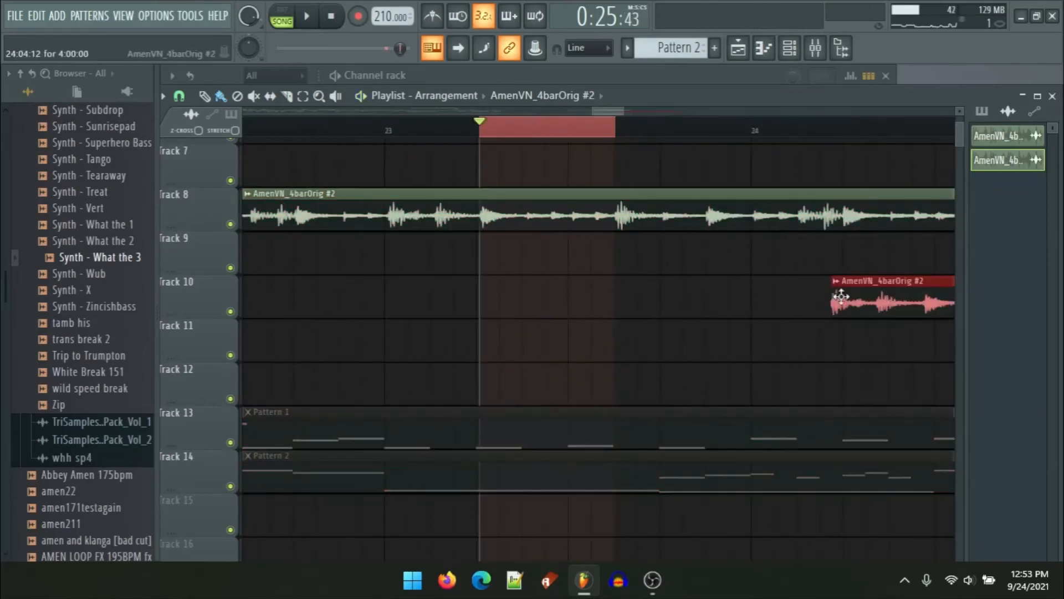
right_click(878, 311)
right_click(843, 134)
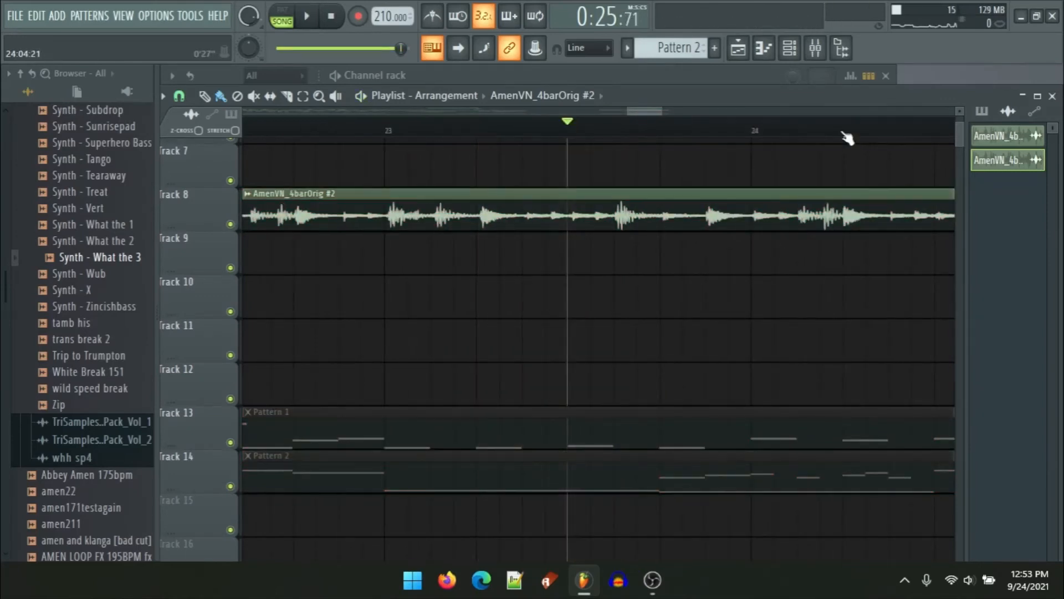
Step: Play selected ranges around bars 23 and 24 of the Track 8 Amen clip
left_click_drag(847, 138, 782, 177)
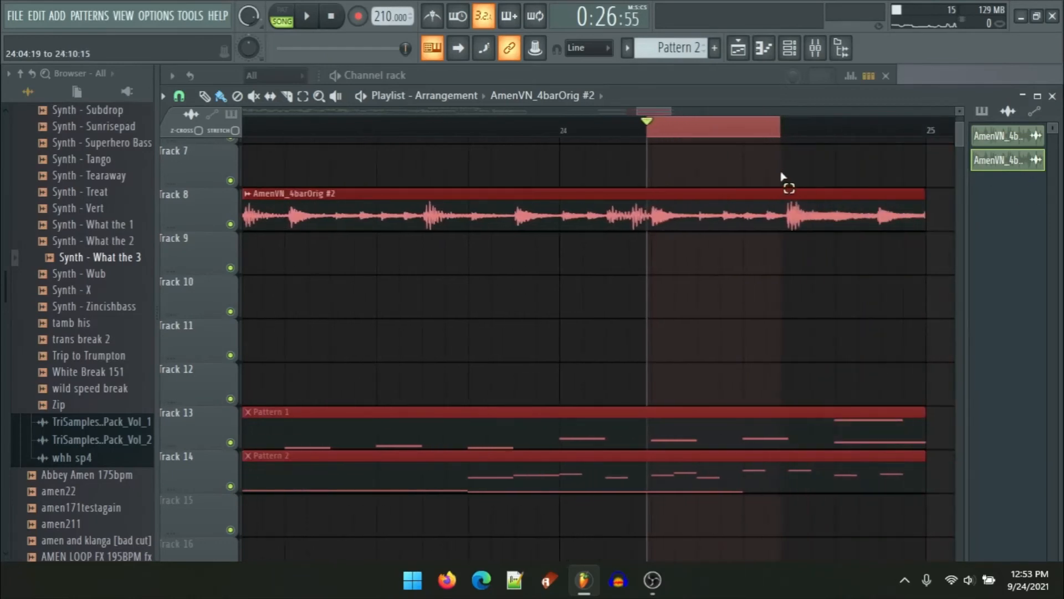
key("space")
scroll(653, 161, "up", 3)
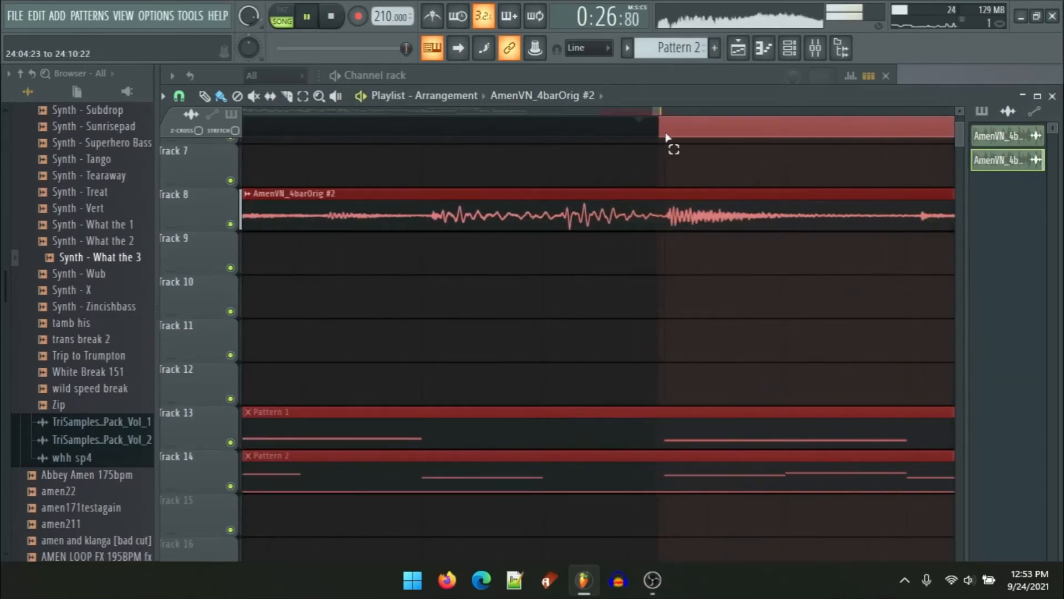
scroll(666, 141, "down", 3)
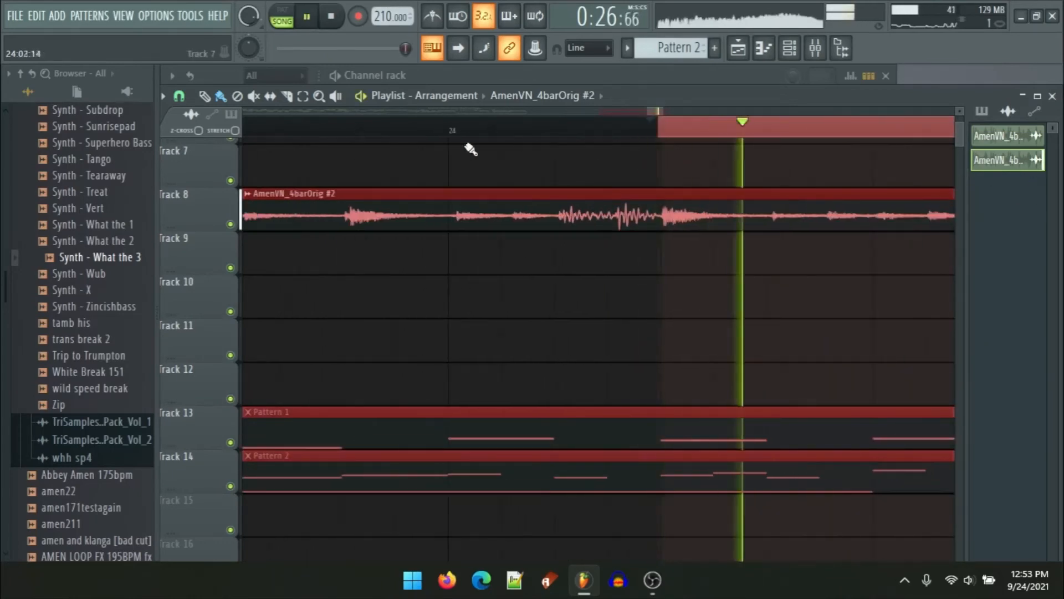
key("space")
left_click_drag(473, 148, 865, 151)
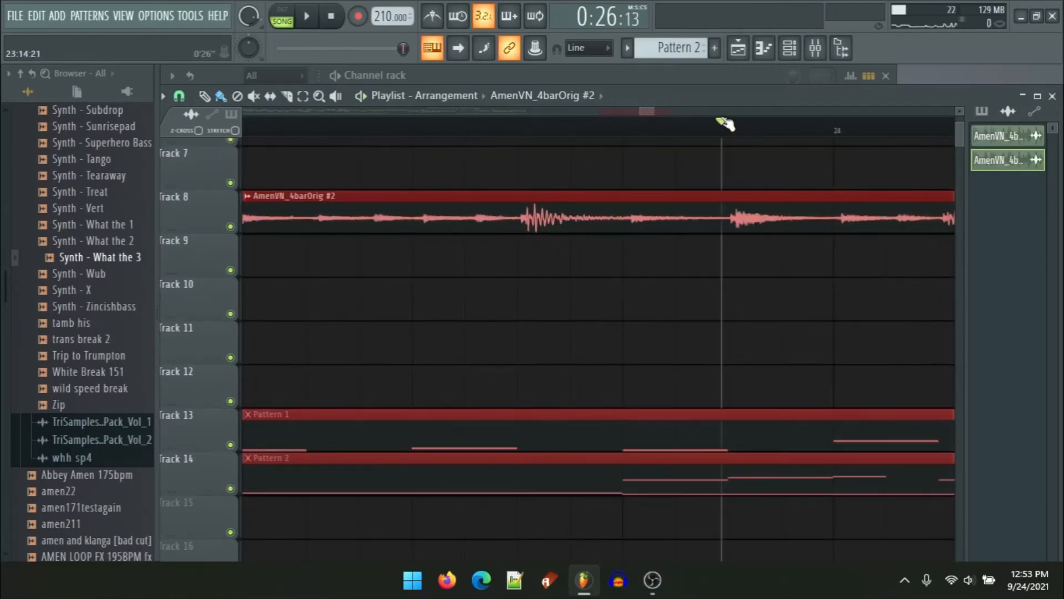
left_click_drag(725, 123, 808, 200)
key("space")
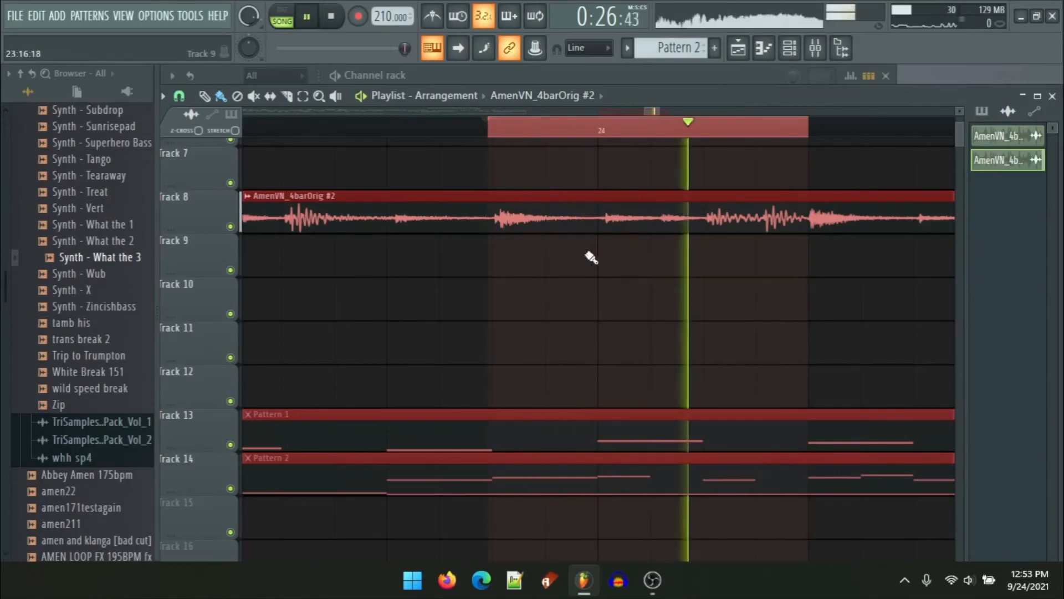
key("space")
scroll(584, 261, "down", 5)
Step: Play a range starting near bar 22 and slice the Track 8 Amen clip at position 22:05
left_click_drag(474, 207, 628, 202)
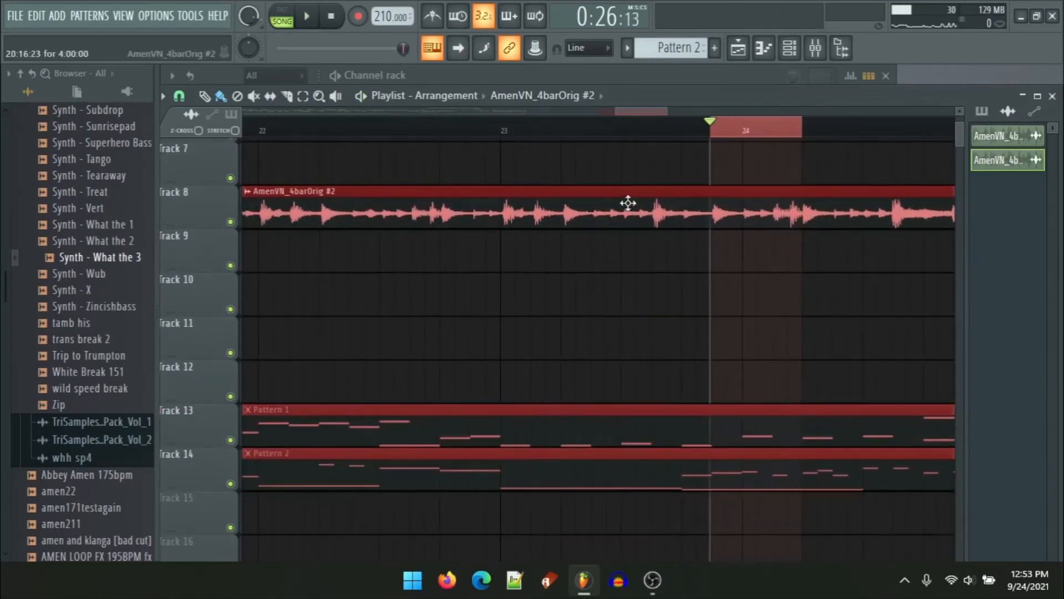
left_click(311, 131)
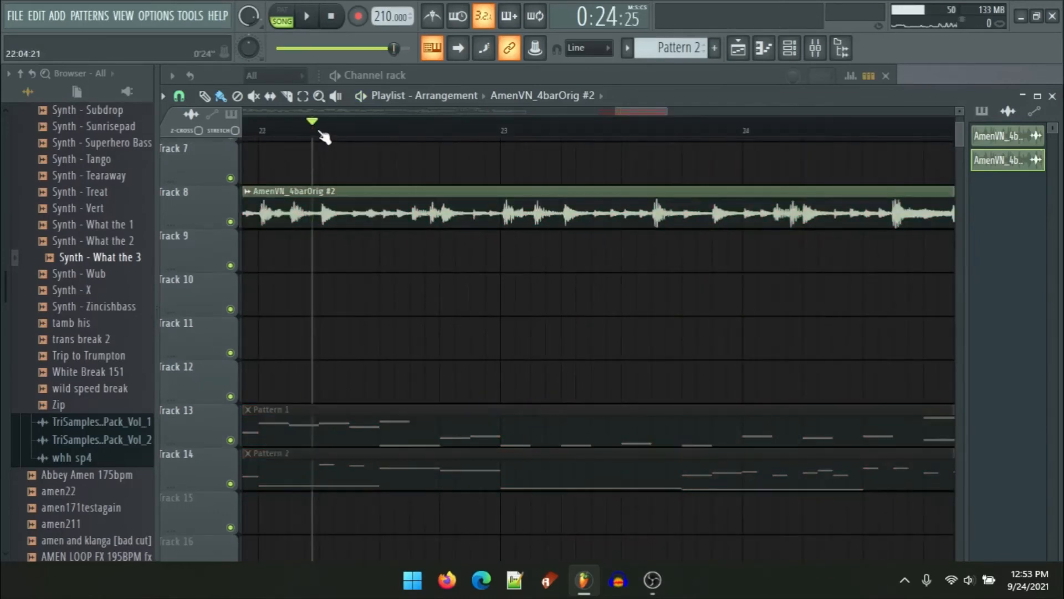
scroll(321, 133, "up", 2)
left_click(332, 132)
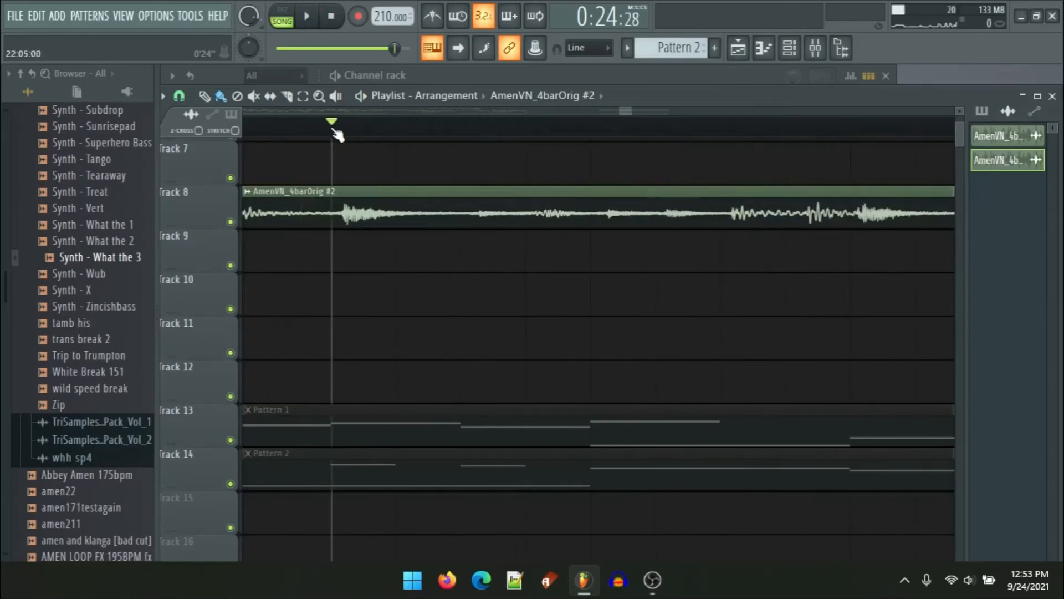
left_click_drag(333, 132, 733, 155)
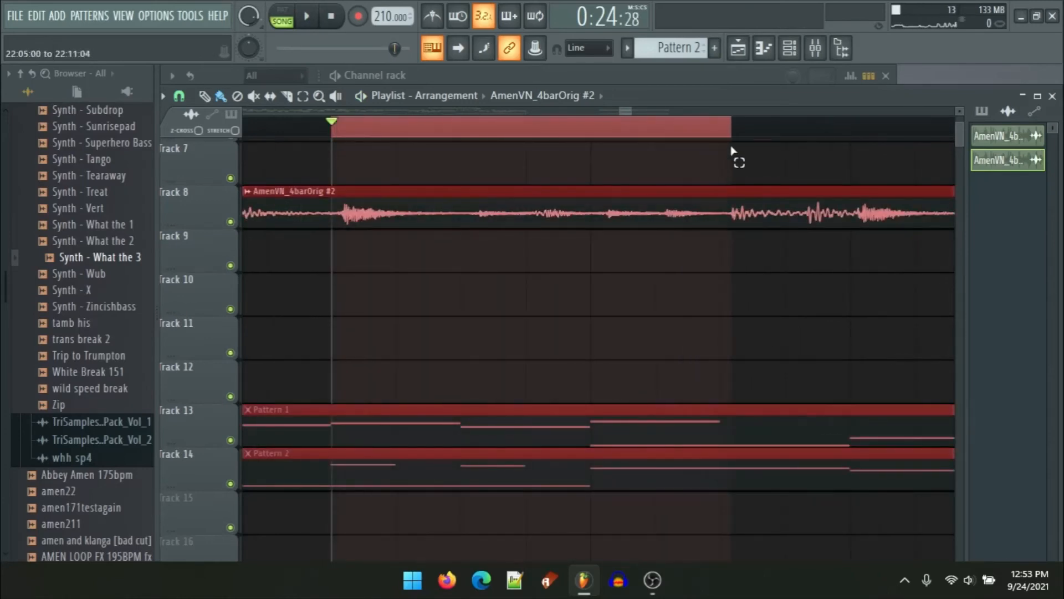
key("space")
scroll(356, 223, "up", 2)
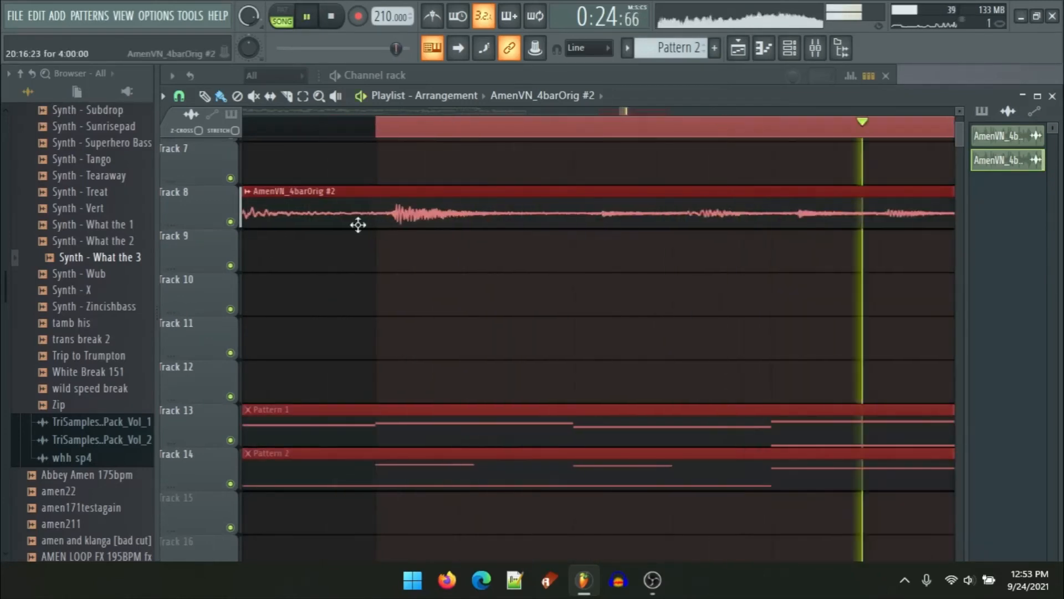
key("space")
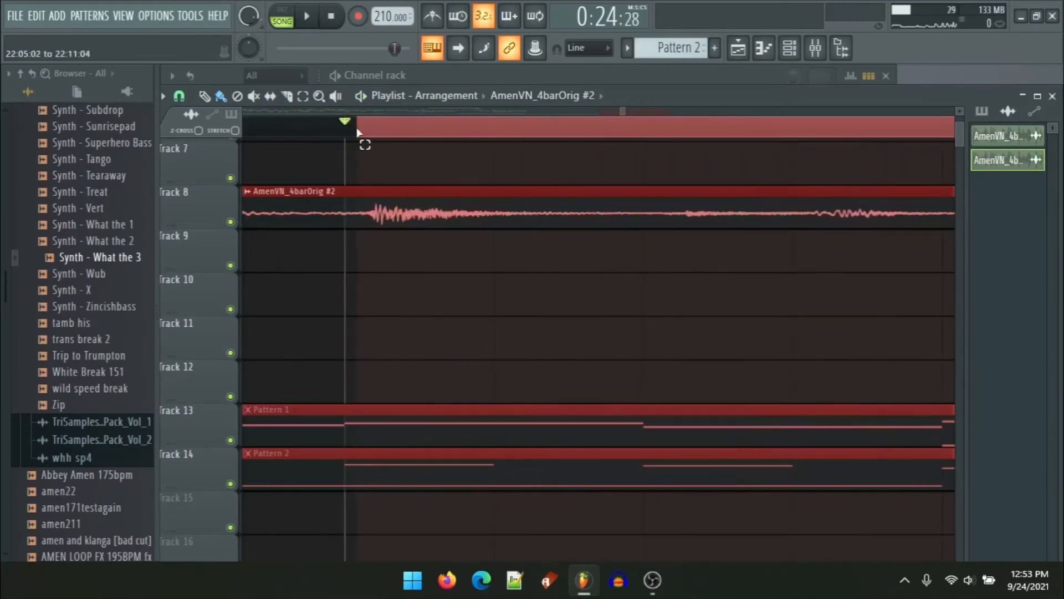
left_click(371, 132)
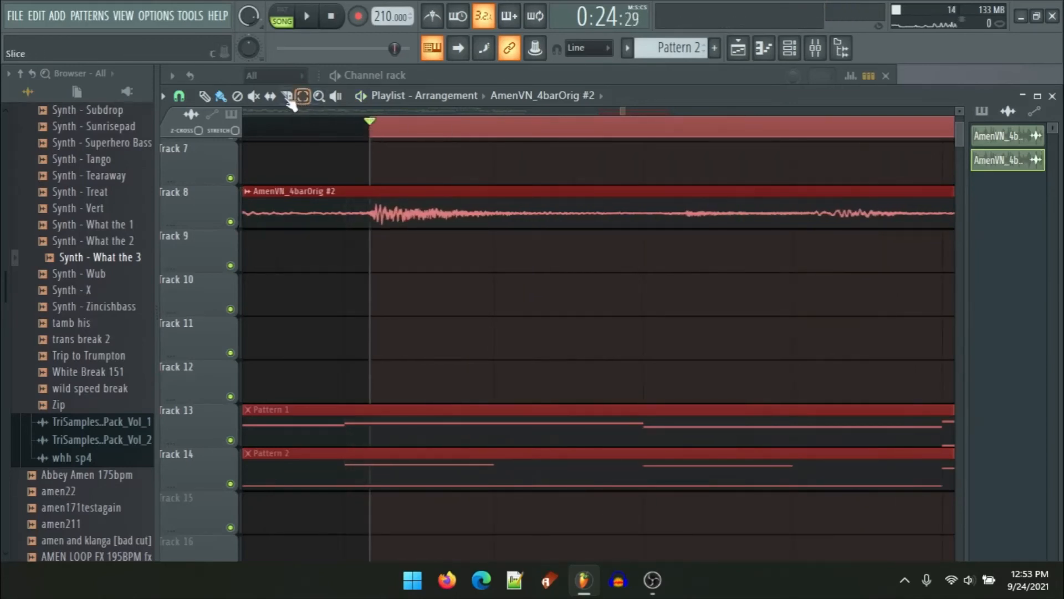
left_click_drag(370, 227, 371, 228)
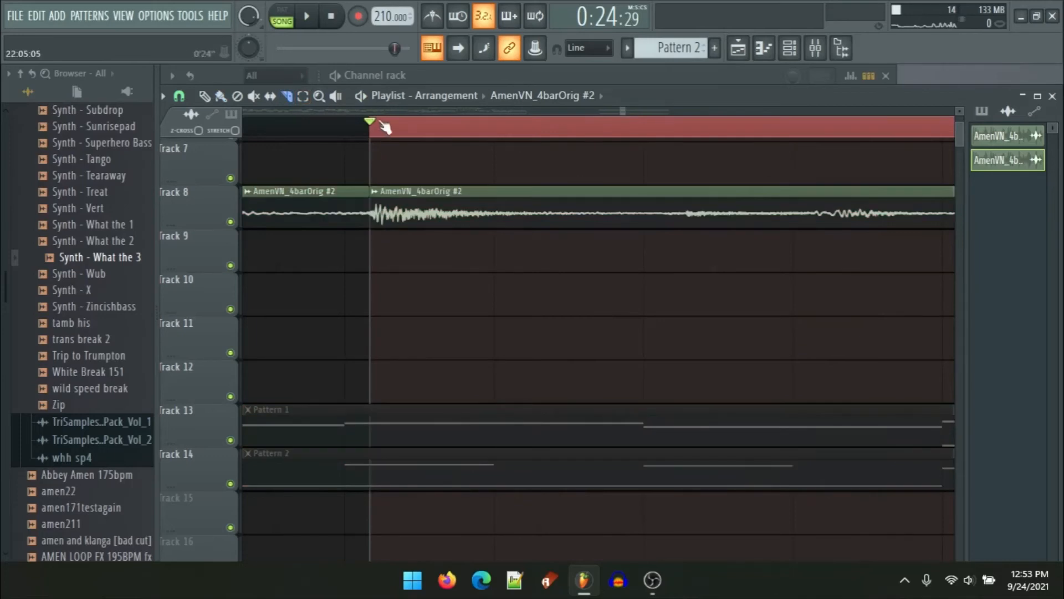
Step: Audition the selected range around bar 22 and mute the Track 8 Amen slices on either side of the bar-22 slice
scroll(370, 214, "down", 3)
scroll(810, 244, "up", 3)
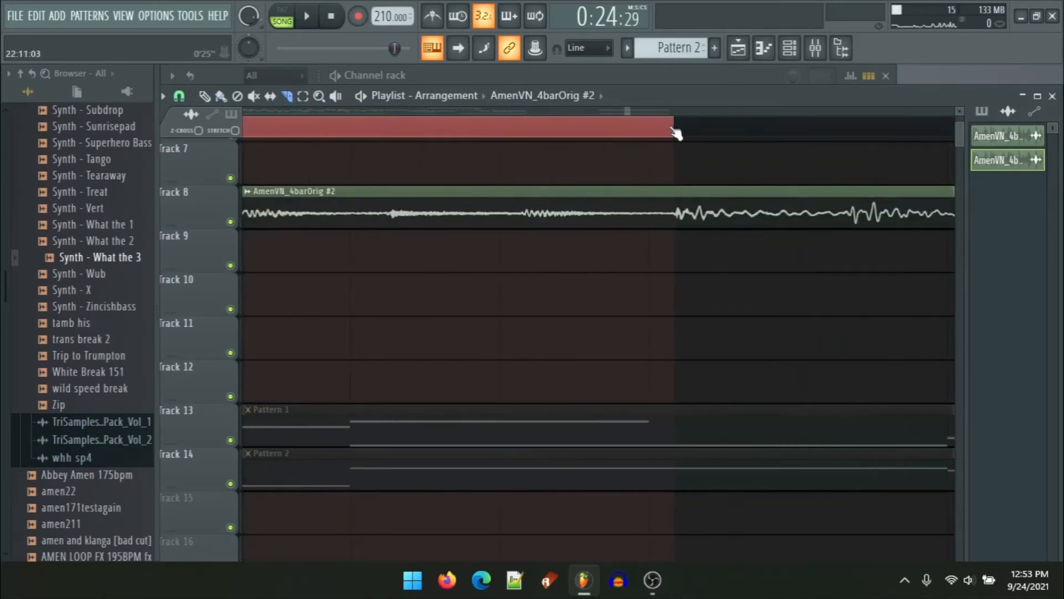
key("space")
left_click_drag(672, 129, 669, 129)
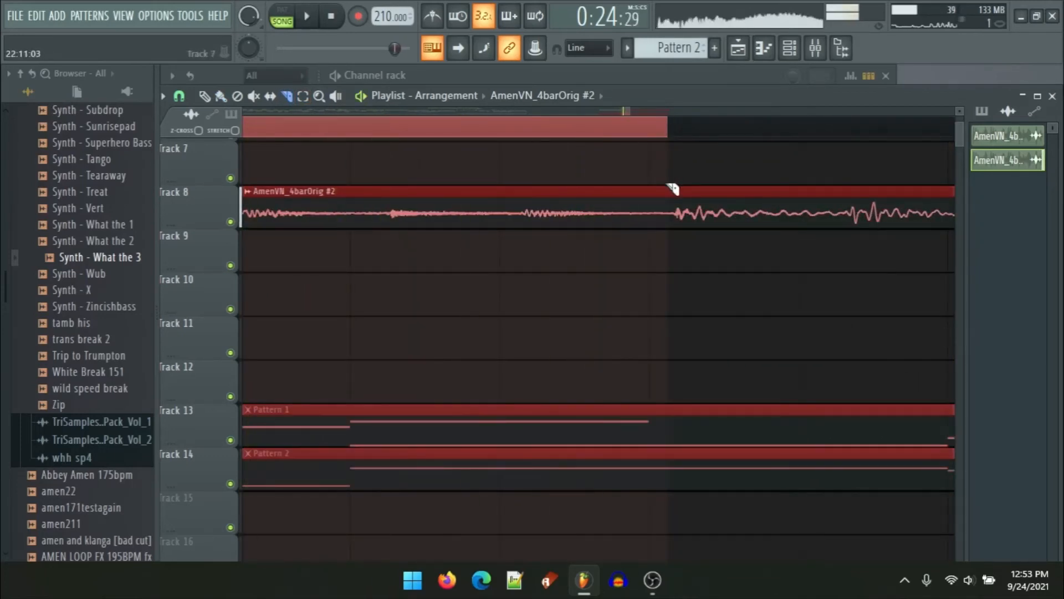
left_click_drag(672, 189, 675, 249)
scroll(675, 250, "down", 3)
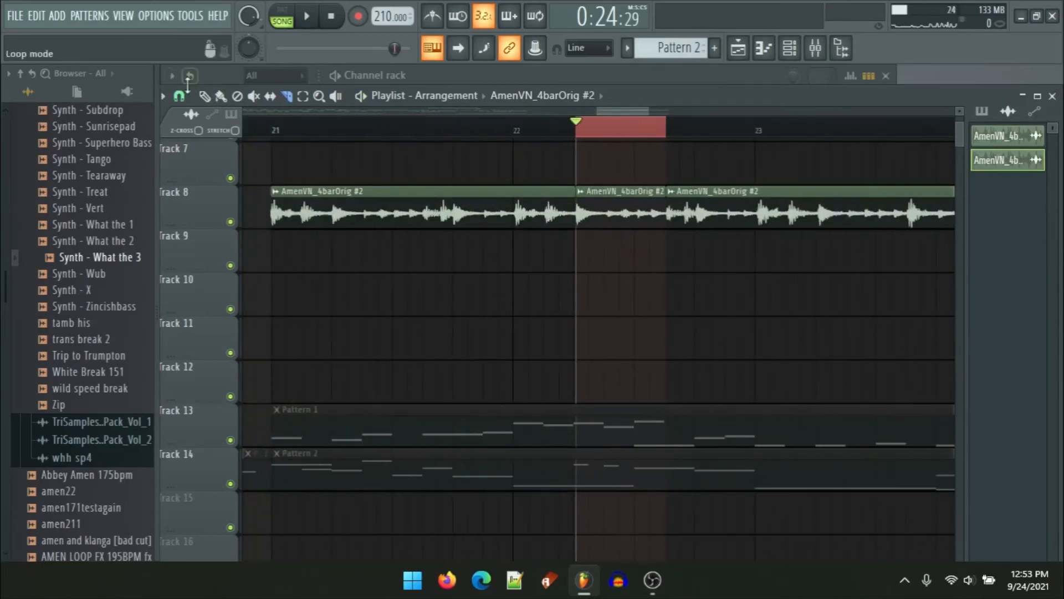
scroll(327, 257, "down", 1)
right_click(366, 218, "alt")
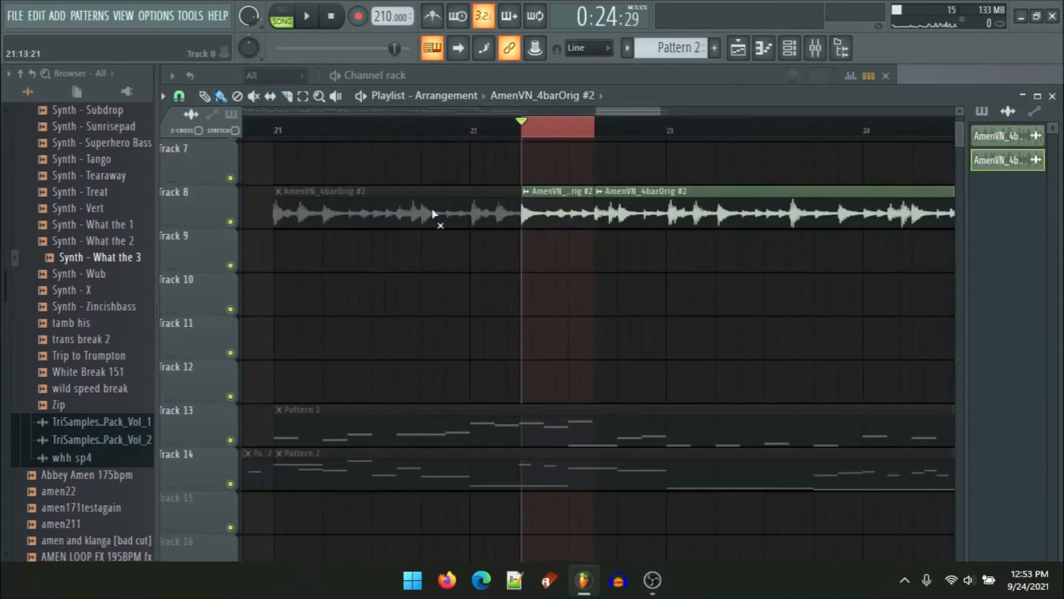
right_click(744, 210, "alt")
Step: Move the short bar-22 Amen slice from Track 8 down to Track 12, placing it around bar 20
scroll(696, 221, "down", 3)
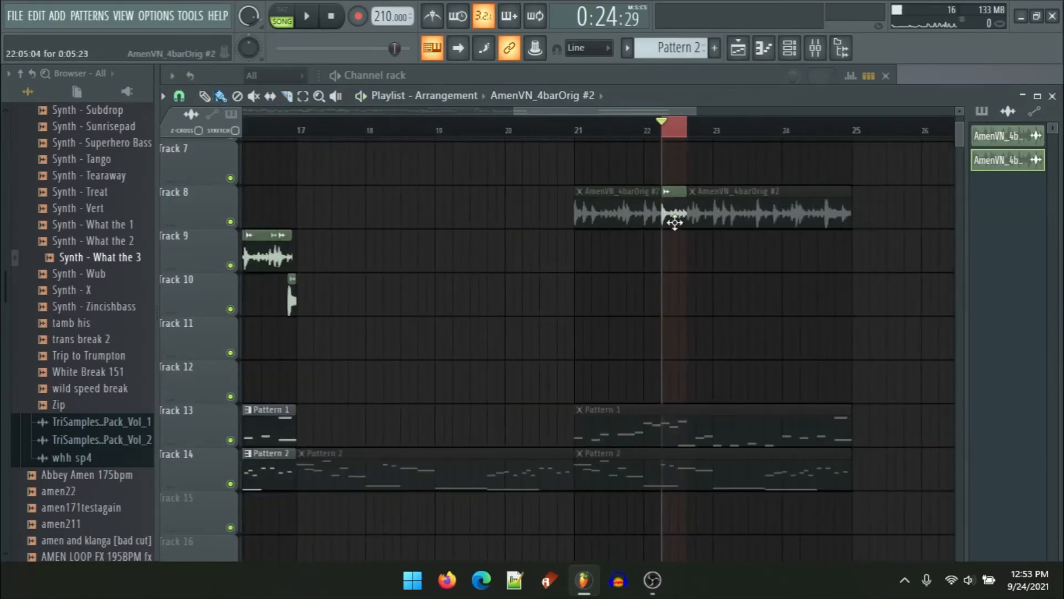
scroll(675, 223, "down", 3)
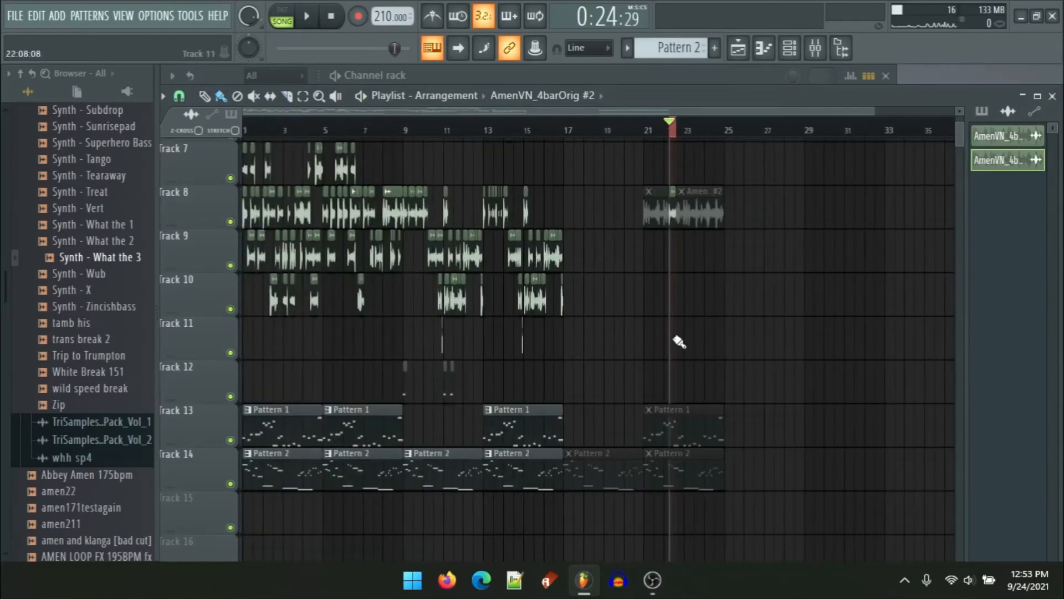
scroll(431, 348, "up", 8)
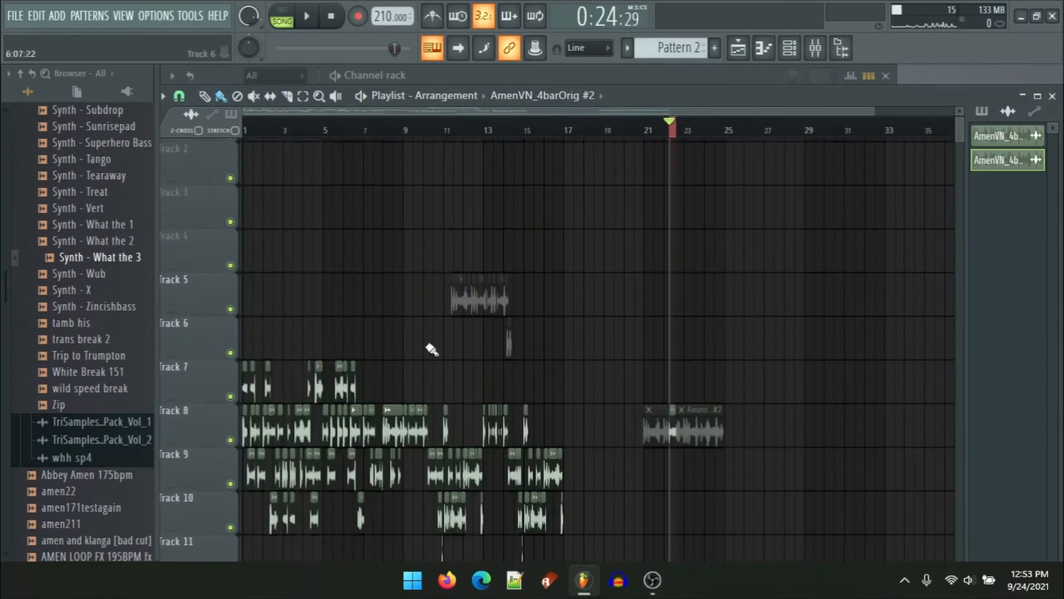
scroll(494, 340, "down", 3)
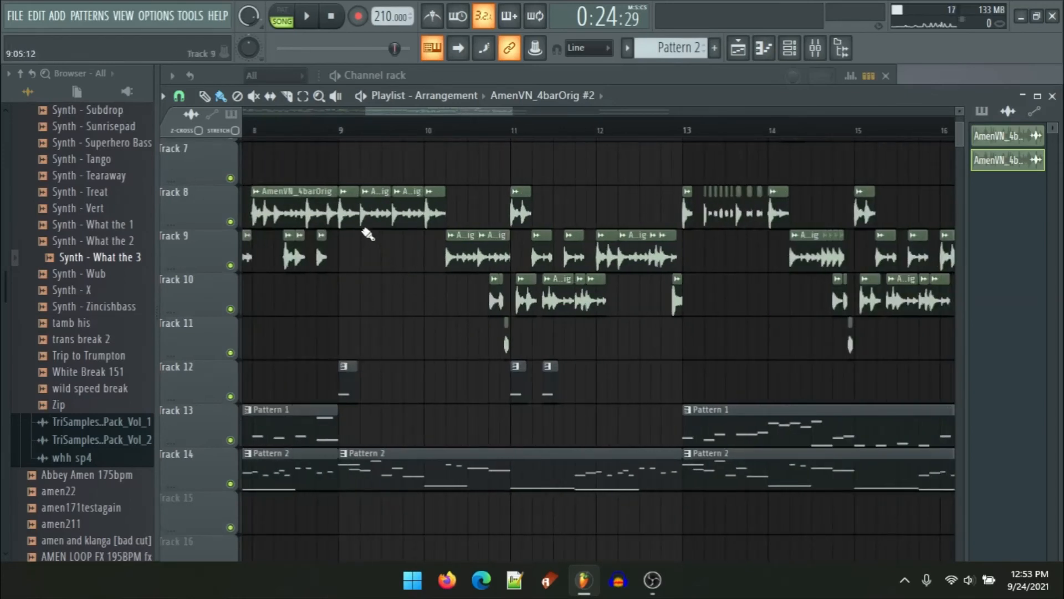
left_click_drag(350, 183, 689, 337)
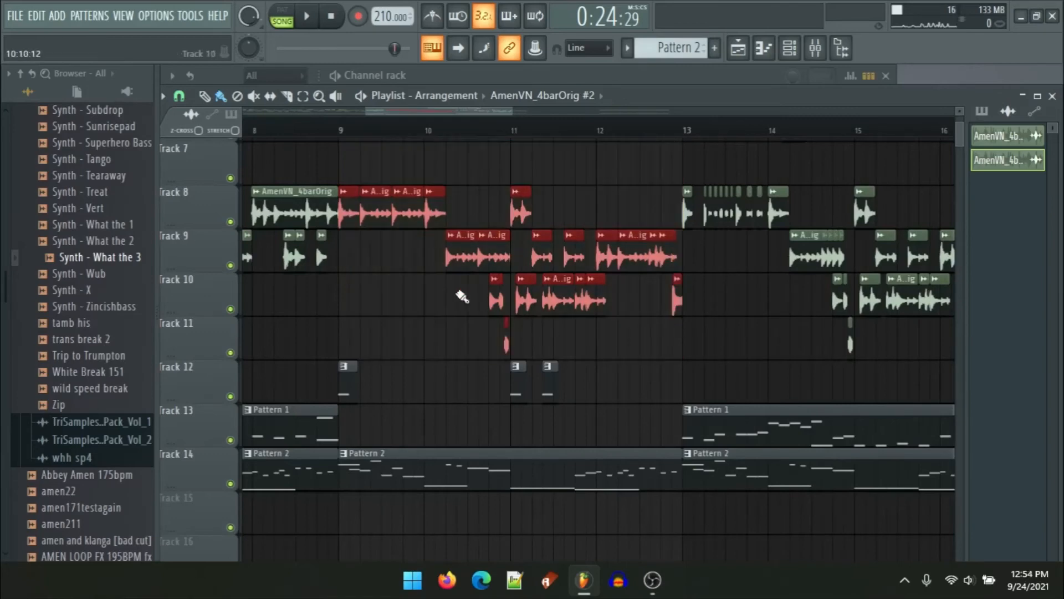
scroll(463, 297, "down", 5)
scroll(576, 312, "up", 8)
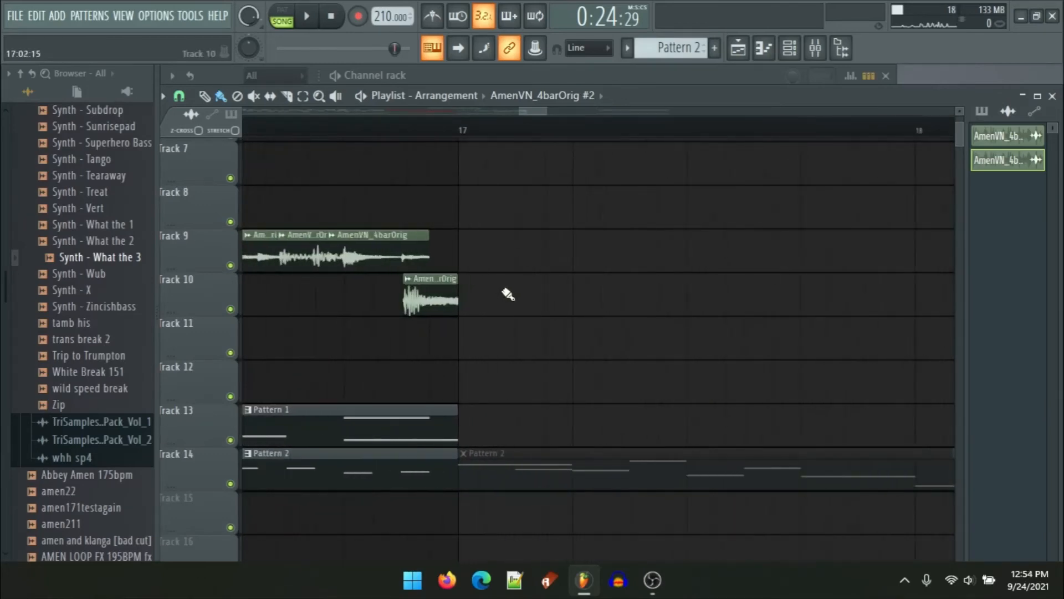
scroll(490, 285, "down", 4)
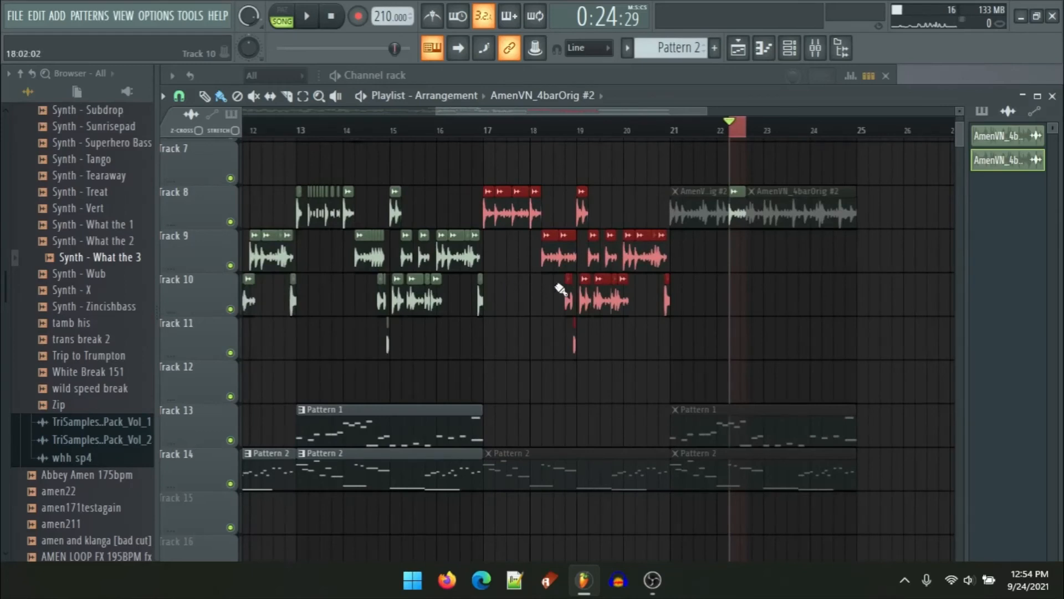
left_click_drag(734, 217, 686, 371)
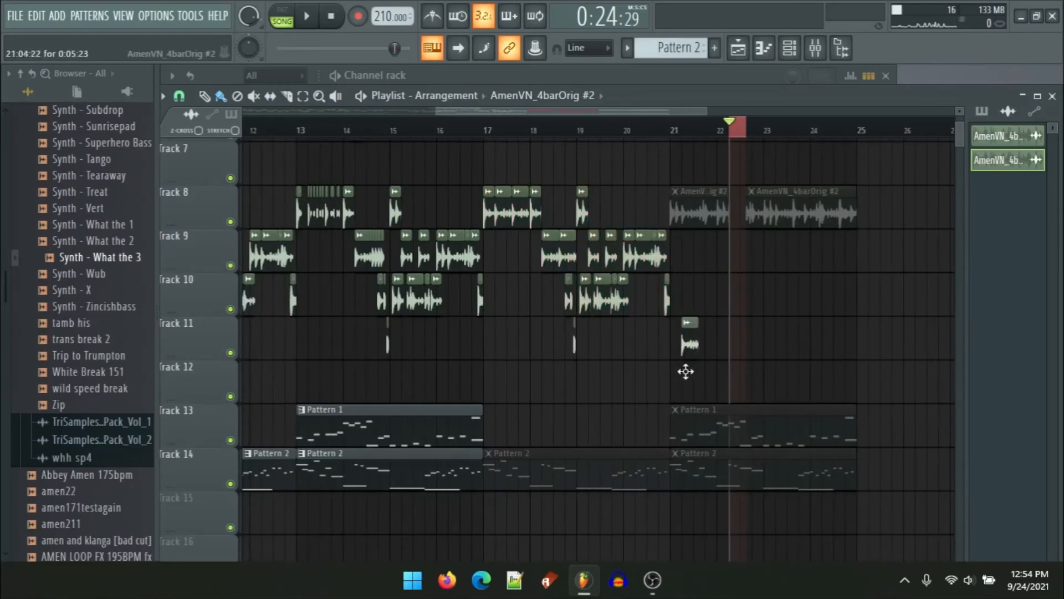
scroll(665, 395, "up", 4)
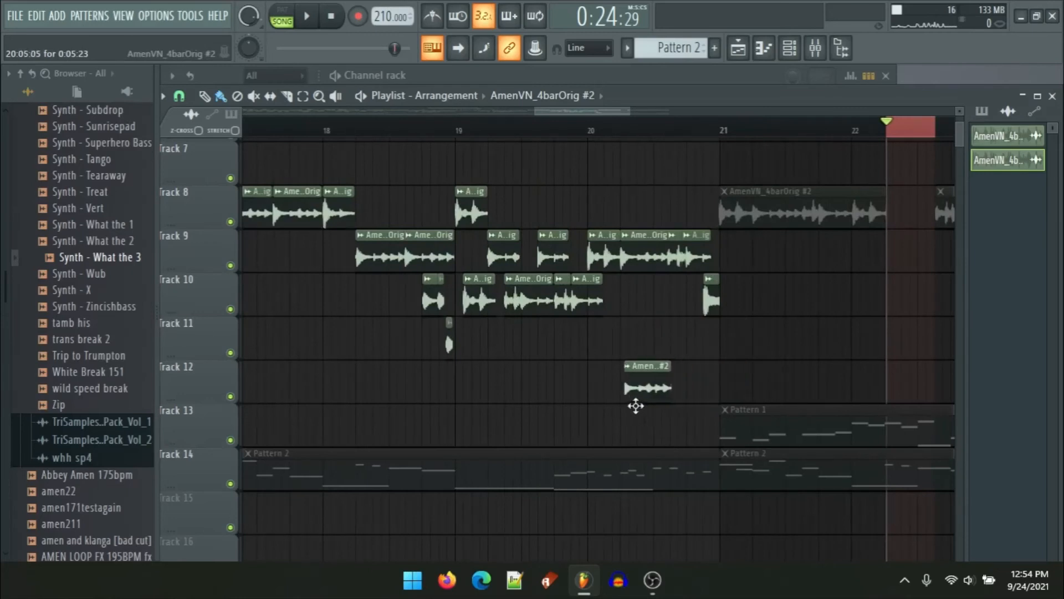
scroll(646, 394, "up", 4)
scroll(563, 356, "down", 2)
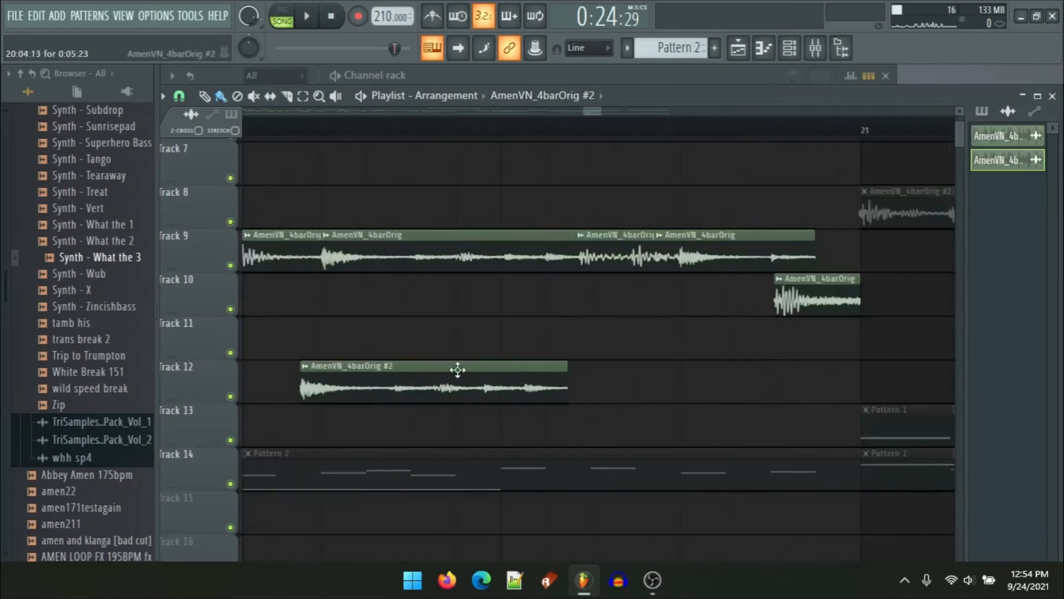
left_click_drag(447, 377, 503, 346)
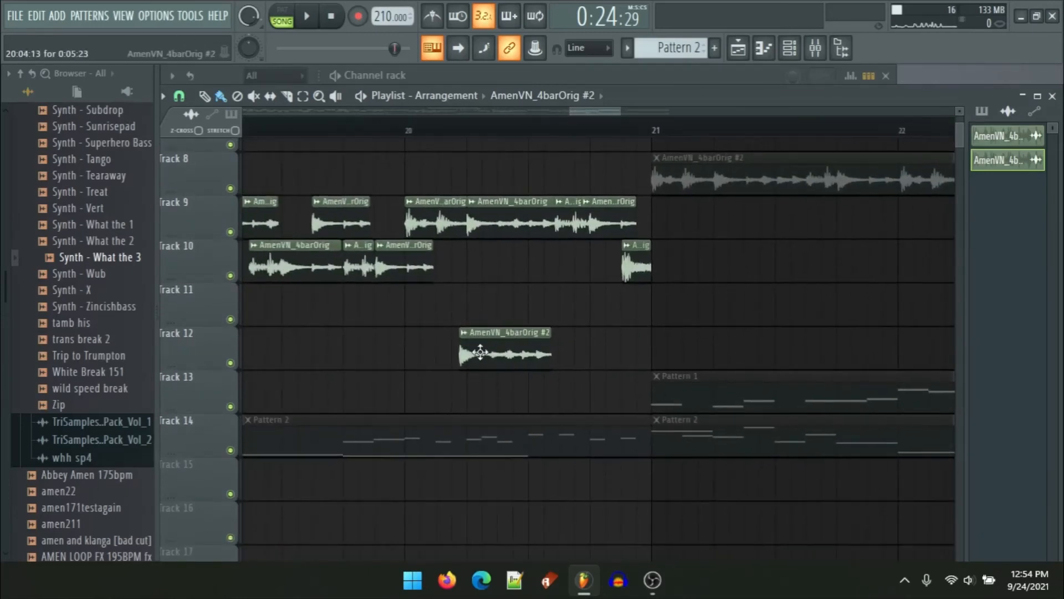
Step: Delete the Track 9 Amen clips in bar 20 and the short Track 10 clip just before bar 21
scroll(434, 387, "up", 4)
scroll(523, 361, "down", 2)
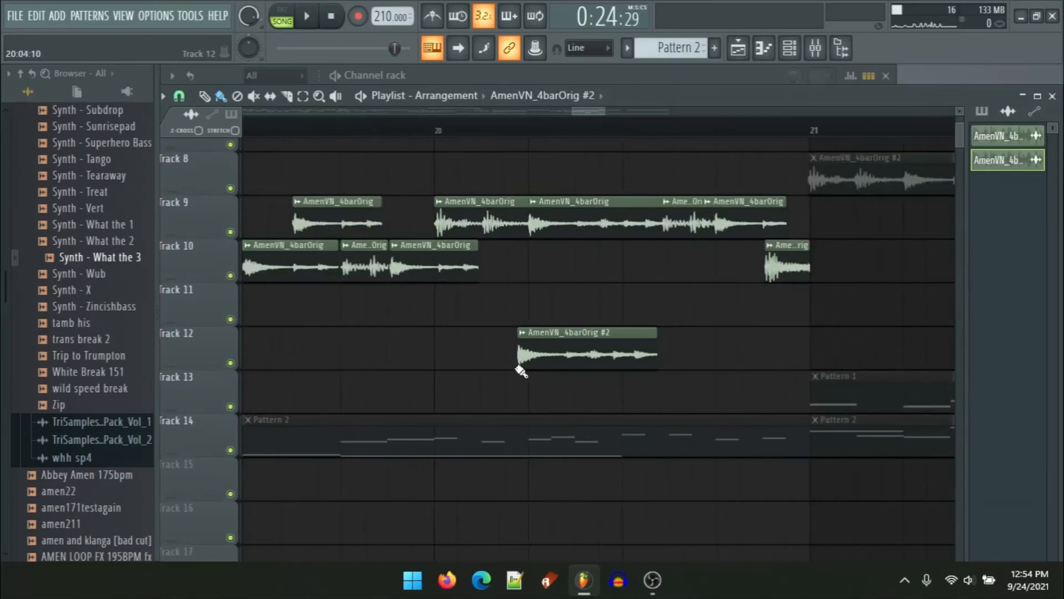
right_click(488, 230)
right_click(543, 223)
right_click(687, 230)
right_click(721, 234)
right_click(777, 267)
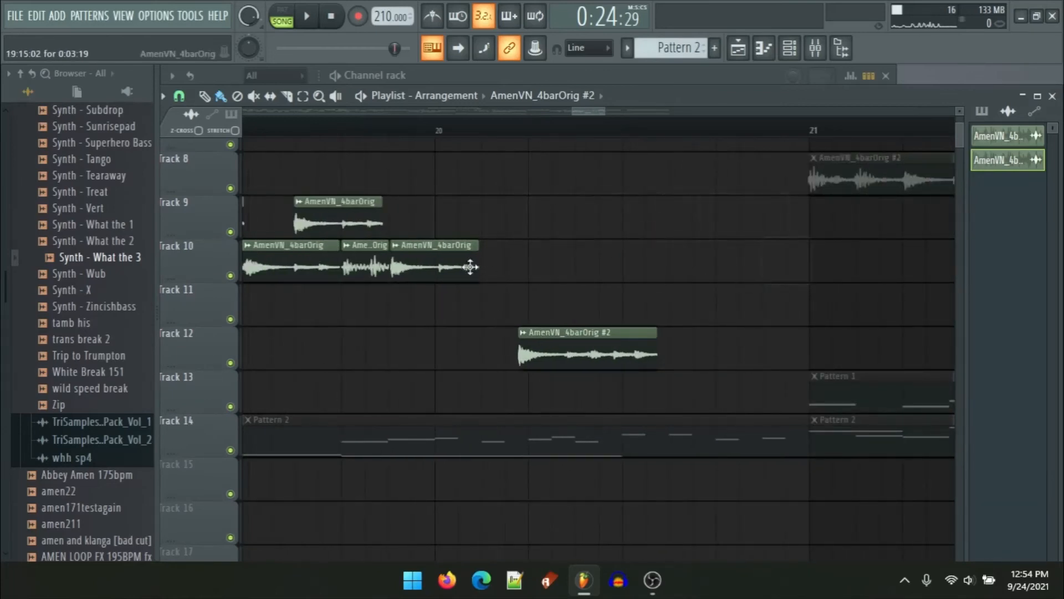
Step: Move the Track 12 Amen slice to the start of bar 20 and trim it to a short single hit
left_click_drag(428, 255, 479, 256)
left_click_drag(538, 333, 455, 335)
scroll(456, 354, "up", 4)
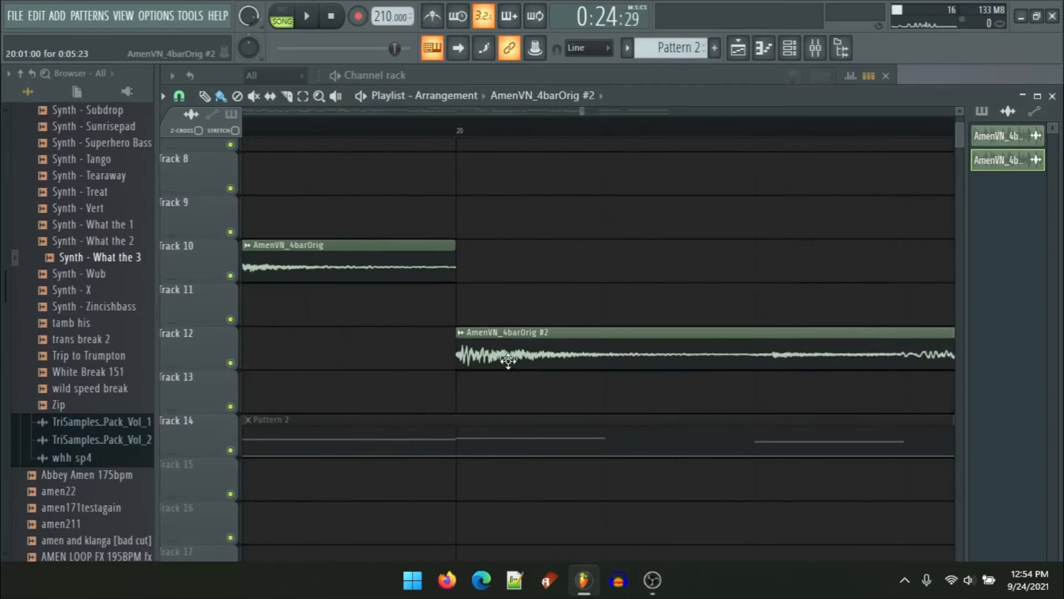
scroll(404, 349, "down", 4)
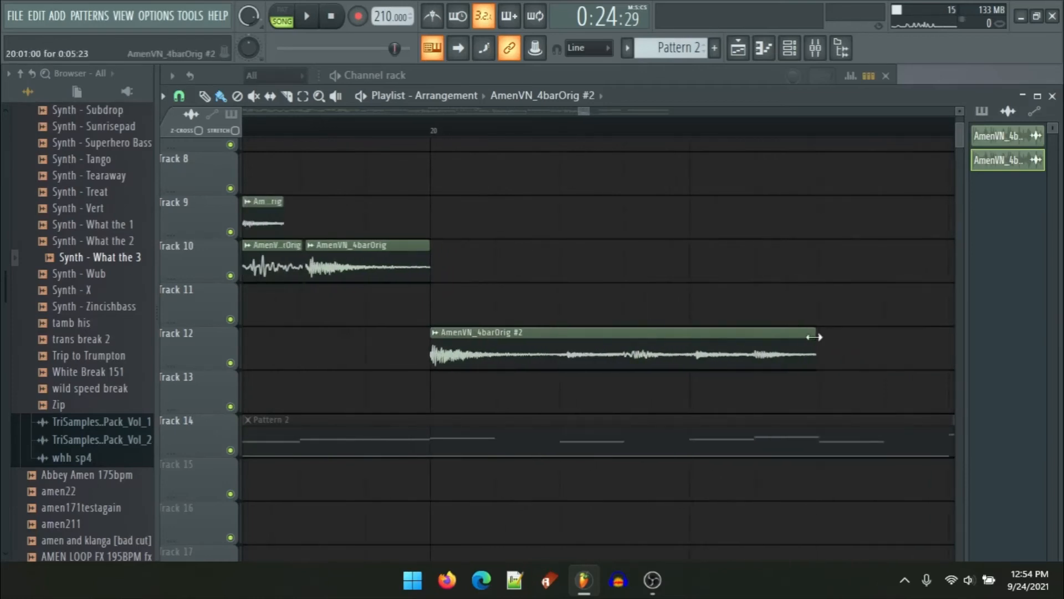
left_click_drag(813, 336, 515, 339)
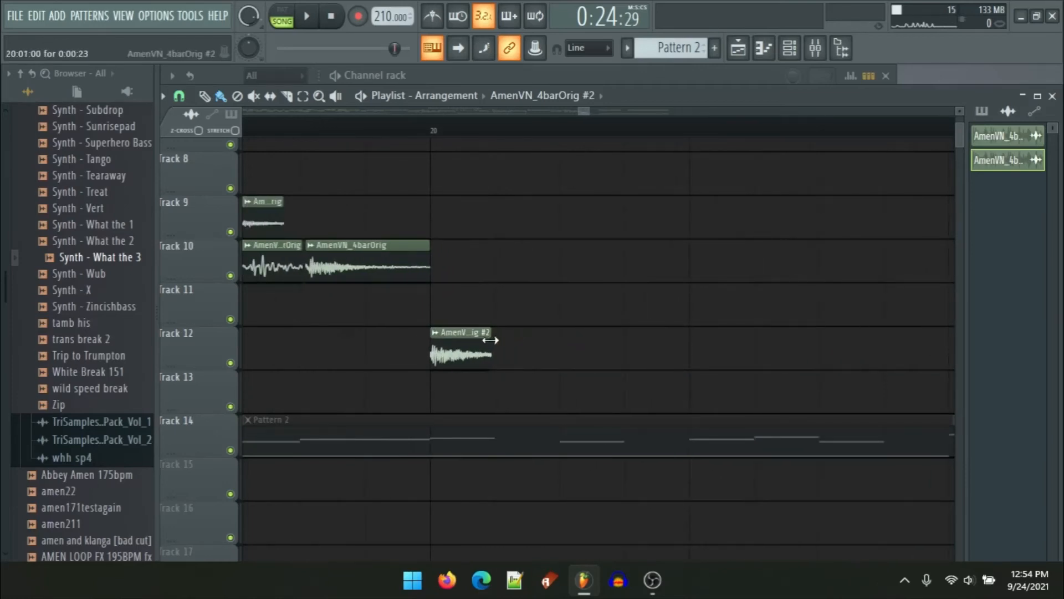
Step: Duplicate the short Track 12 slice several times to start a run of repeated hits from bar 20
left_click(475, 364)
key("ctrl+b")
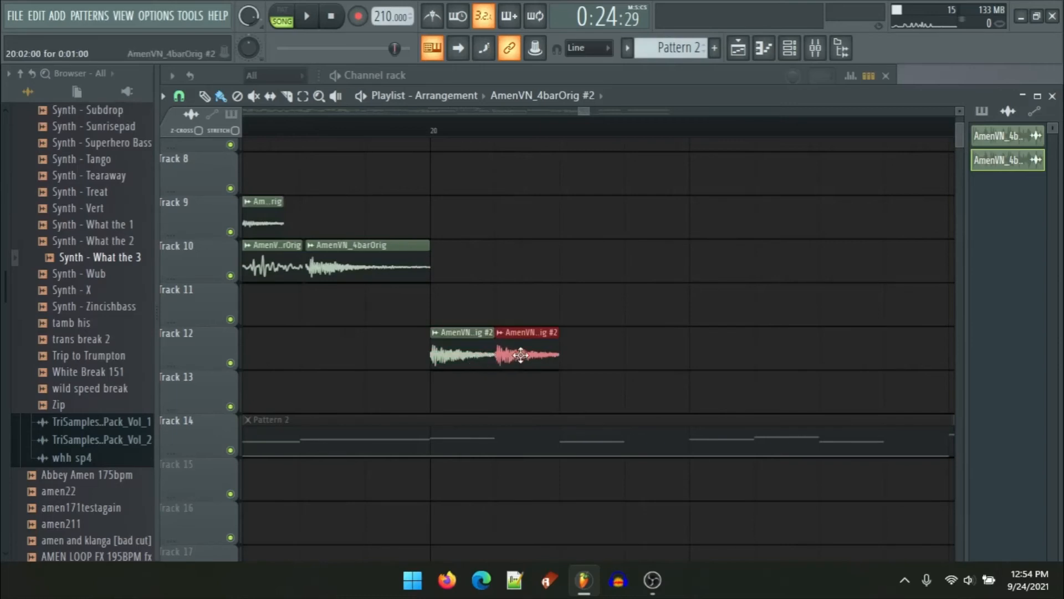
left_click(462, 354, "ctrl+shift")
left_click_drag(464, 354, 565, 346)
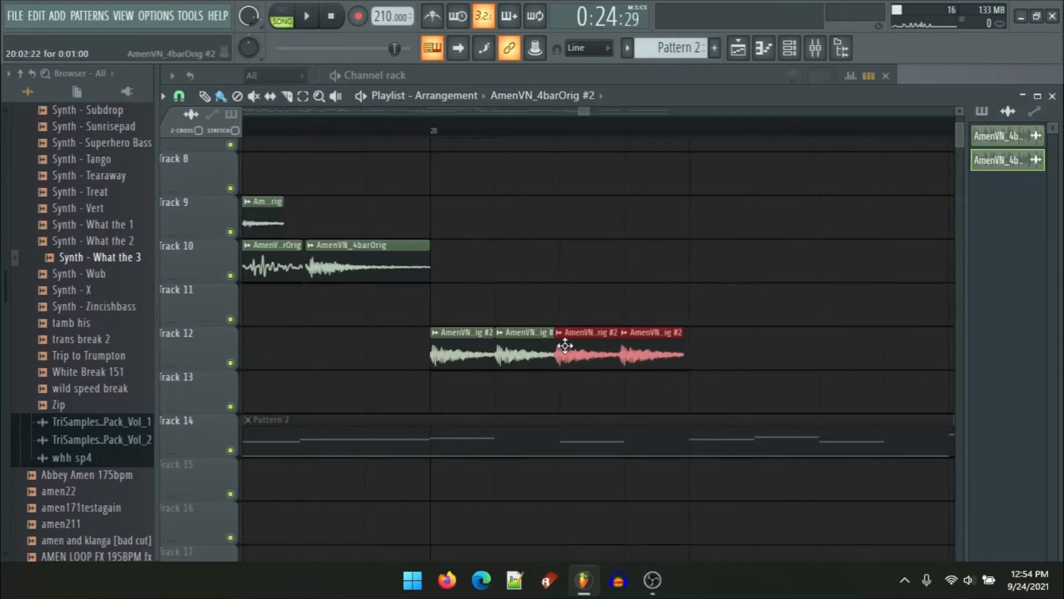
scroll(565, 345, "up", 3)
left_click_drag(562, 243, 402, 225)
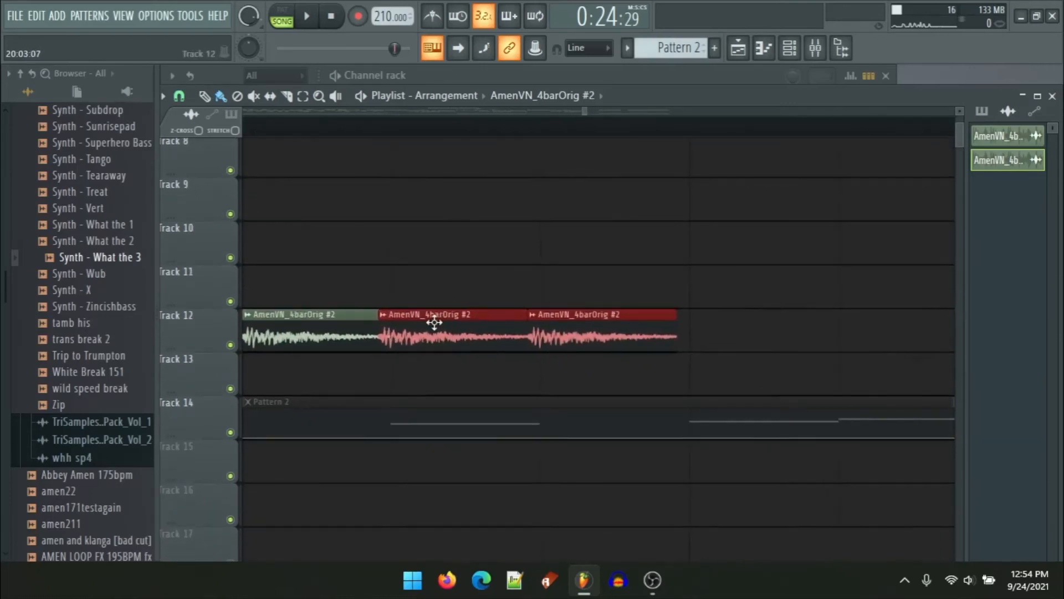
left_click_drag(434, 322, 438, 322)
left_click_drag(568, 292, 482, 230)
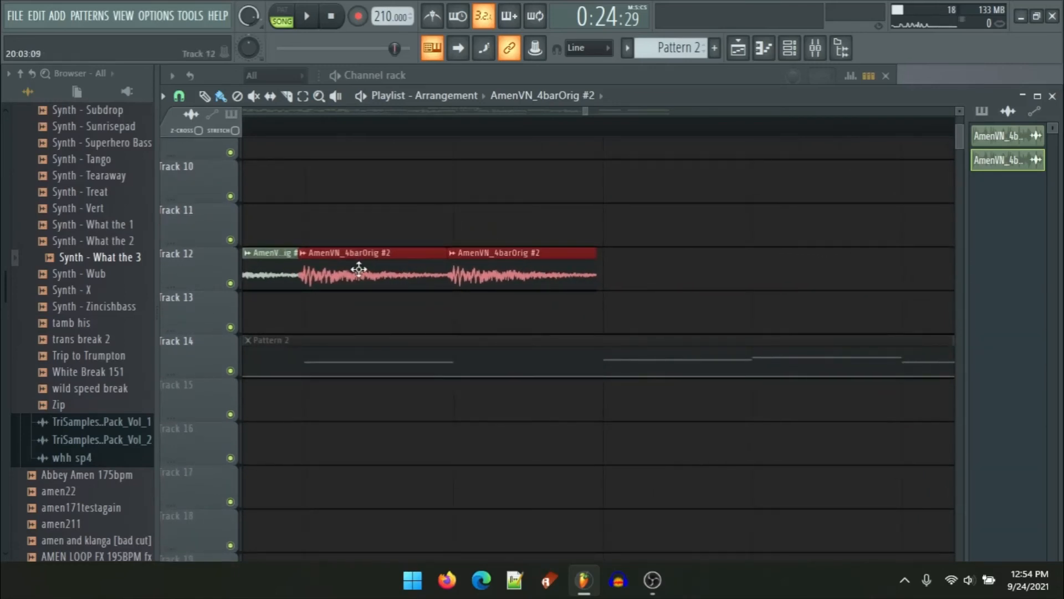
left_click_drag(358, 269, 361, 268)
Step: Keep duplicating the Track 12 slices to extend the repeated-hit roll up to bar 21
scroll(366, 267, "down", 3)
left_click_drag(481, 295, 241, 261)
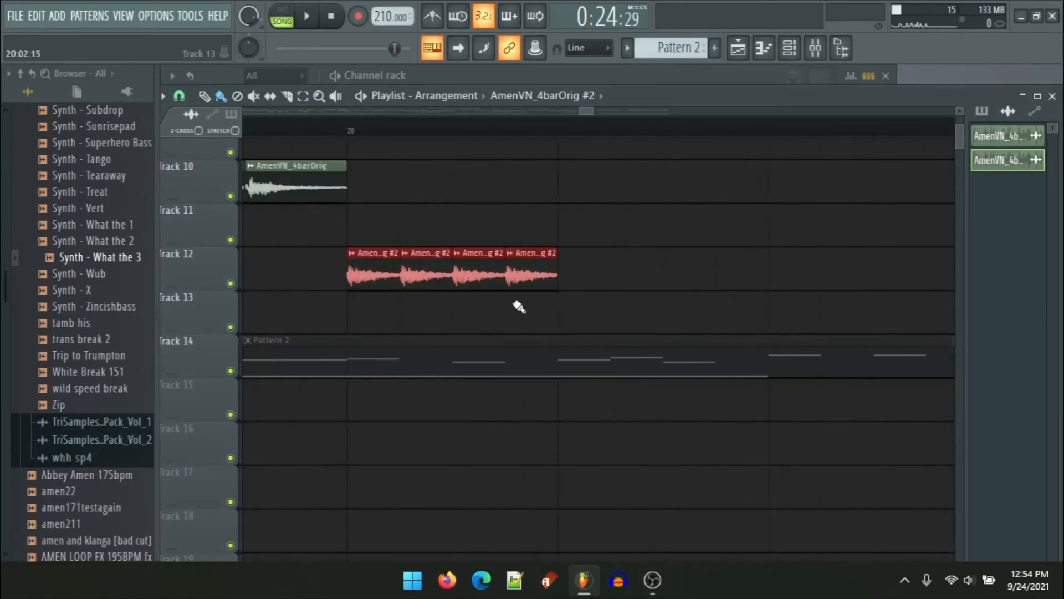
key("ctrl+b")
left_click_drag(427, 274, 578, 275)
scroll(596, 273, "up", 3)
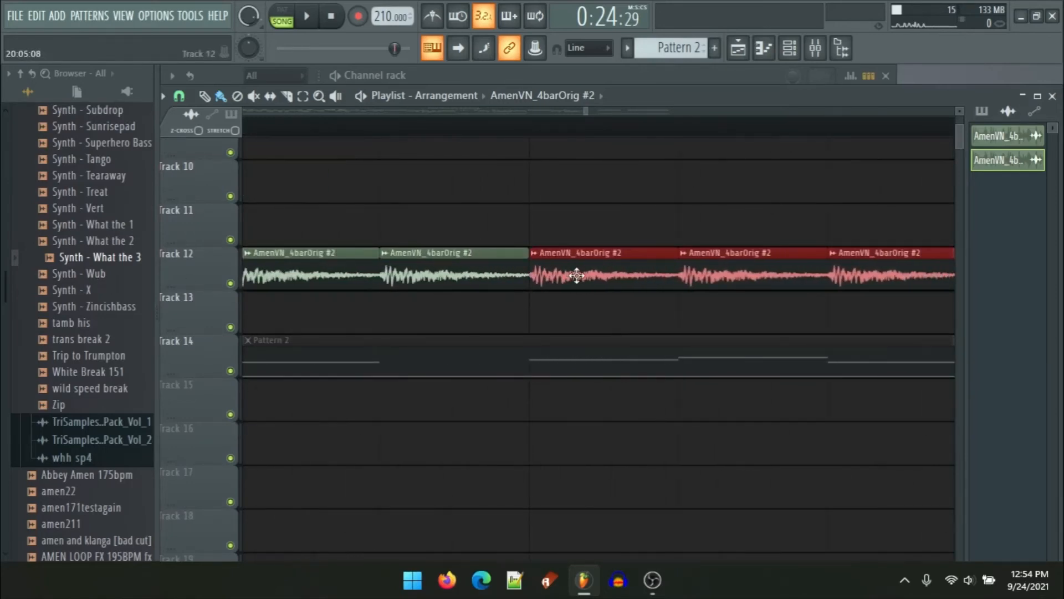
scroll(467, 271, "down", 5)
left_click_drag(424, 265, 560, 274)
scroll(542, 273, "up", 5)
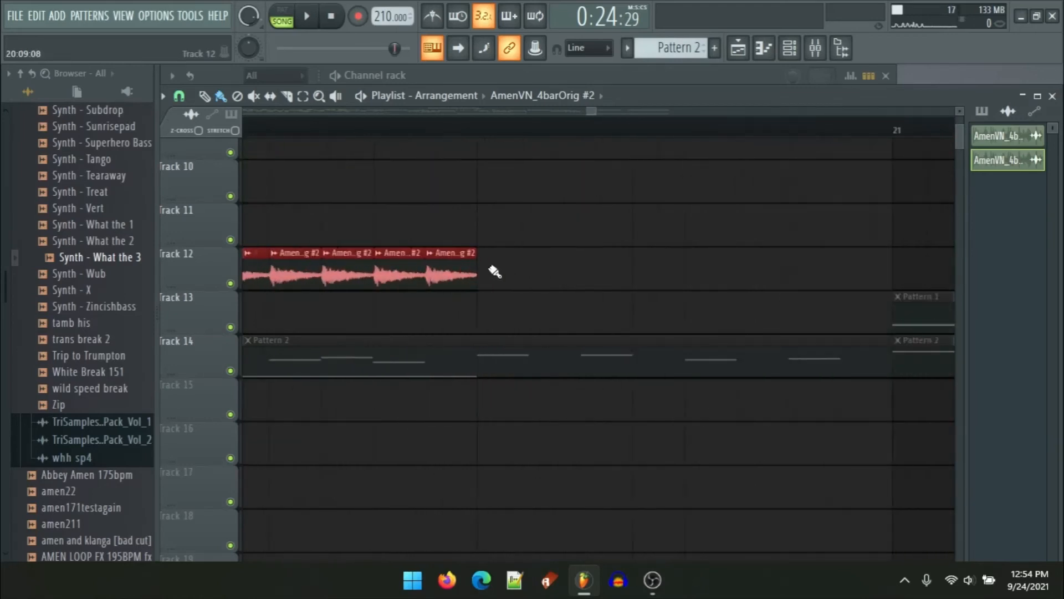
left_click(489, 270)
left_click_drag(407, 270, 529, 274)
left_click_drag(369, 271, 542, 275)
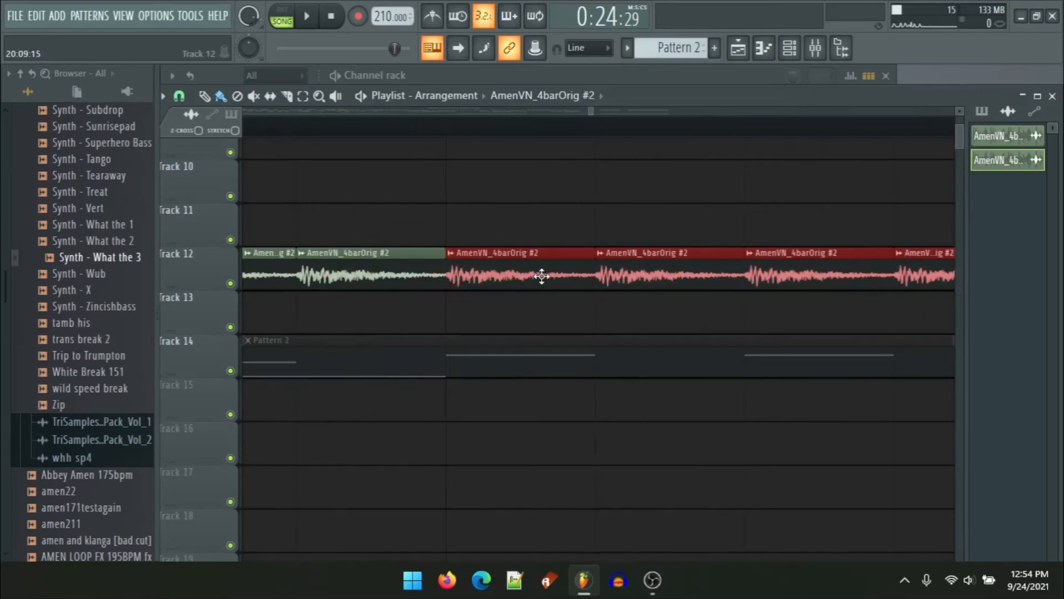
scroll(539, 276, "down", 3)
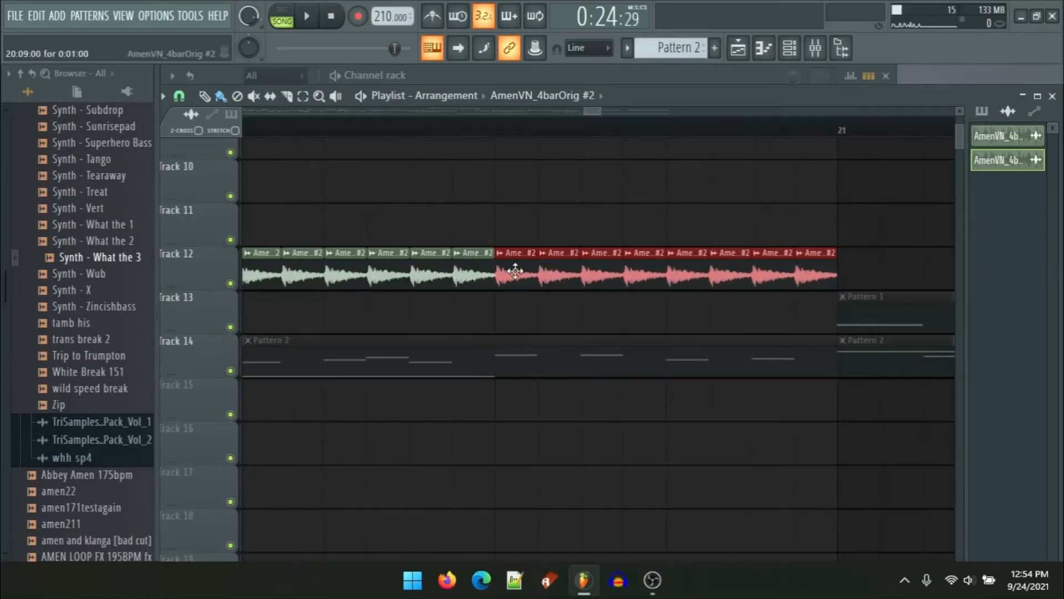
Step: Chop one of the Track 12 roll slices in 8th beats
right_click(602, 233)
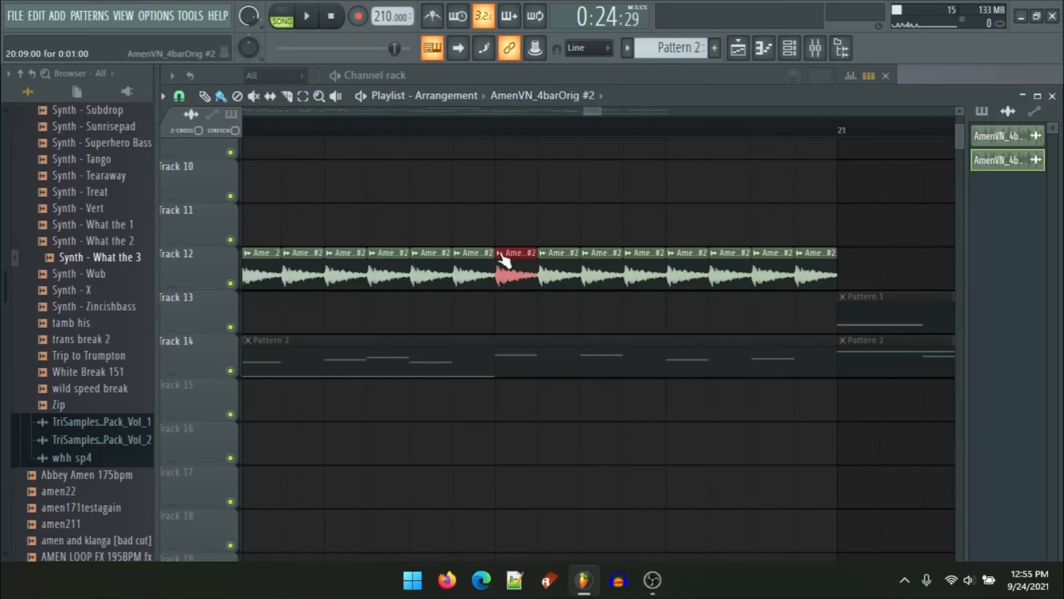
left_click(500, 253)
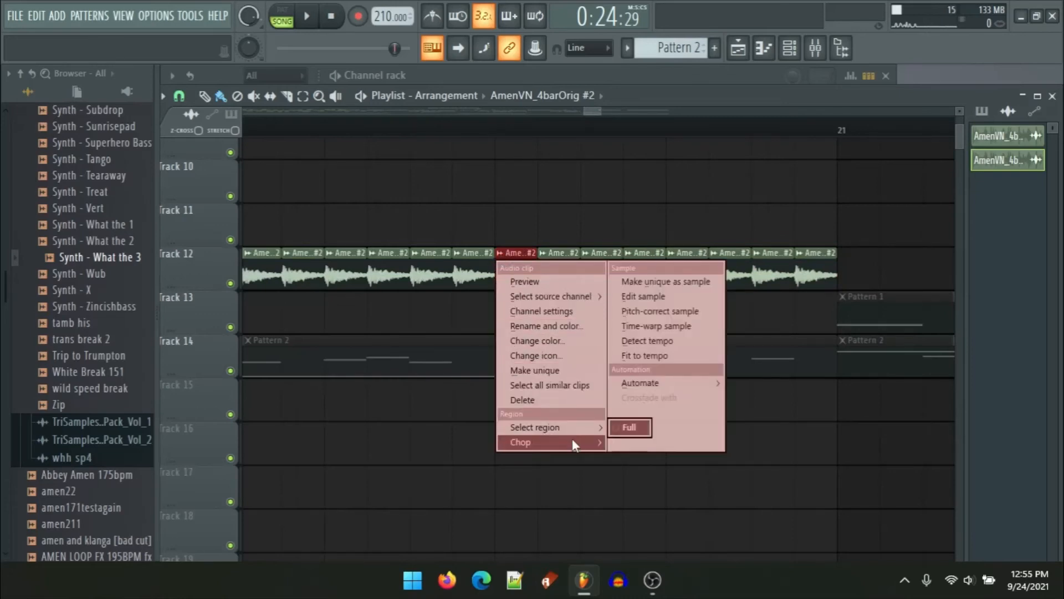
mouse_move(572, 438)
mouse_move(674, 483)
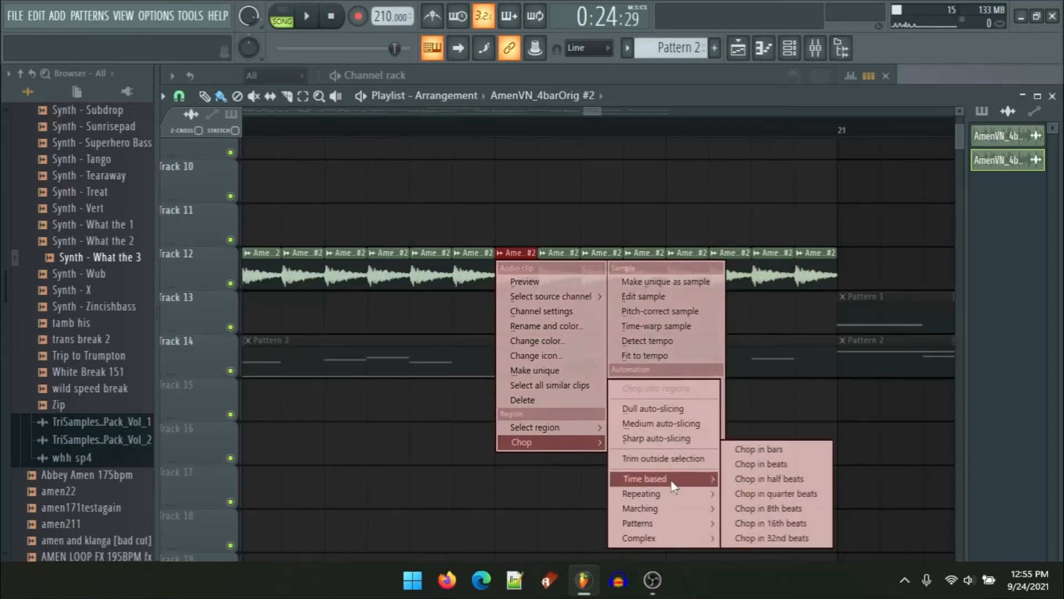
left_click(789, 509)
Step: Remove the leftover chopped pieces on Track 12 and duplicate the remaining slice after it
left_click_drag(576, 280, 1026, 256)
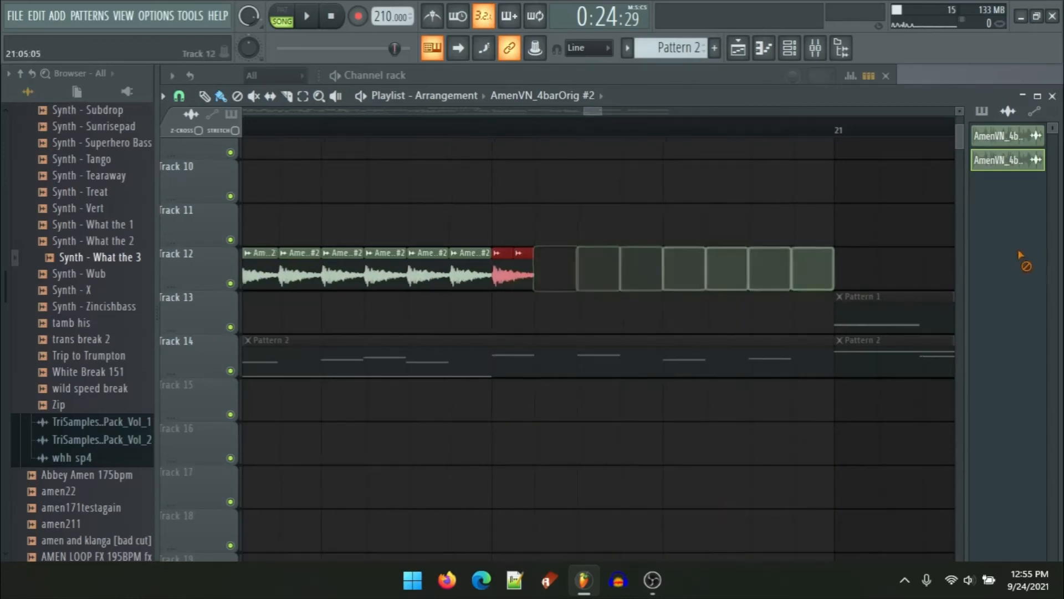
scroll(435, 305, "up", 4)
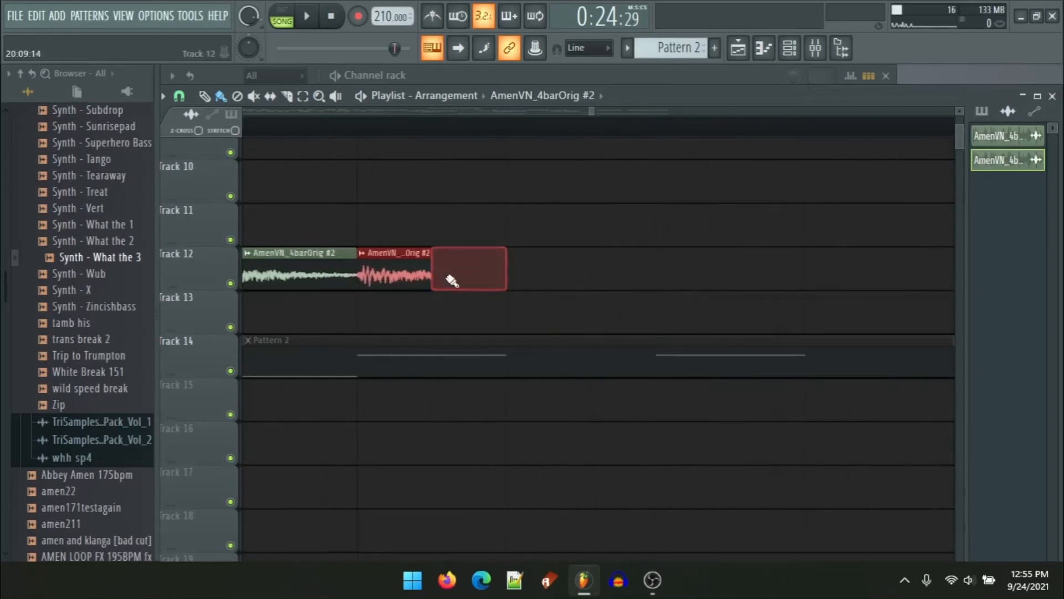
right_click(444, 276)
left_click(414, 276, "ctrl")
key("ctrl+b")
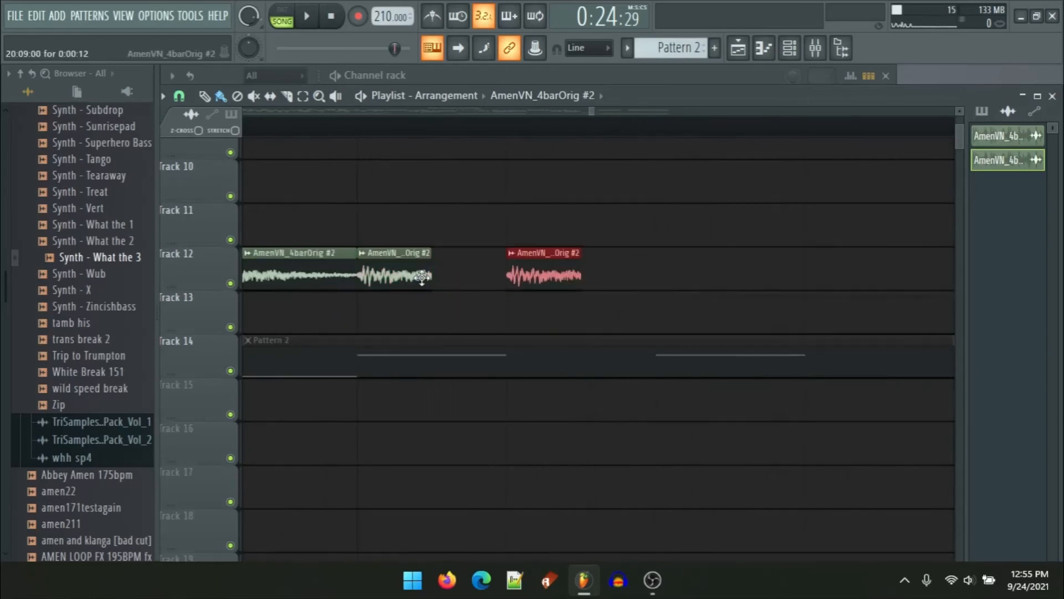
Step: Move the red Track 12 slice left to close the gap in the roll and duplicate it along the track
left_click_drag(555, 284, 558, 283)
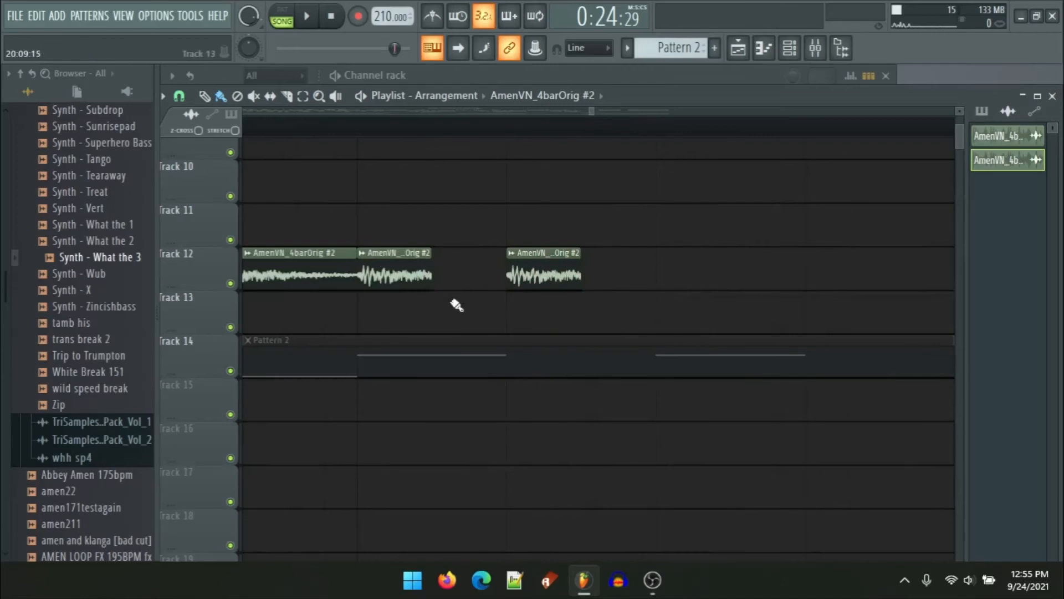
left_click_drag(456, 305, 457, 252)
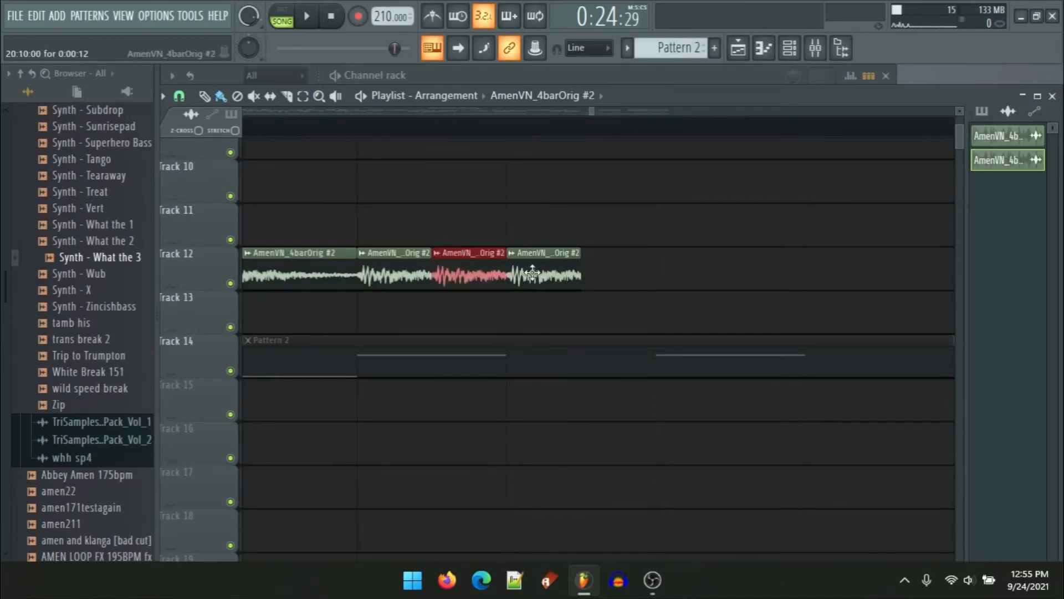
left_click(622, 279)
scroll(643, 302, "up", 1)
mouse_move(665, 326)
left_mouse_down()
mouse_move(408, 324)
mouse_move(730, 314)
mouse_move(667, 314)
left_mouse_up()
scroll(626, 319, "down", 3)
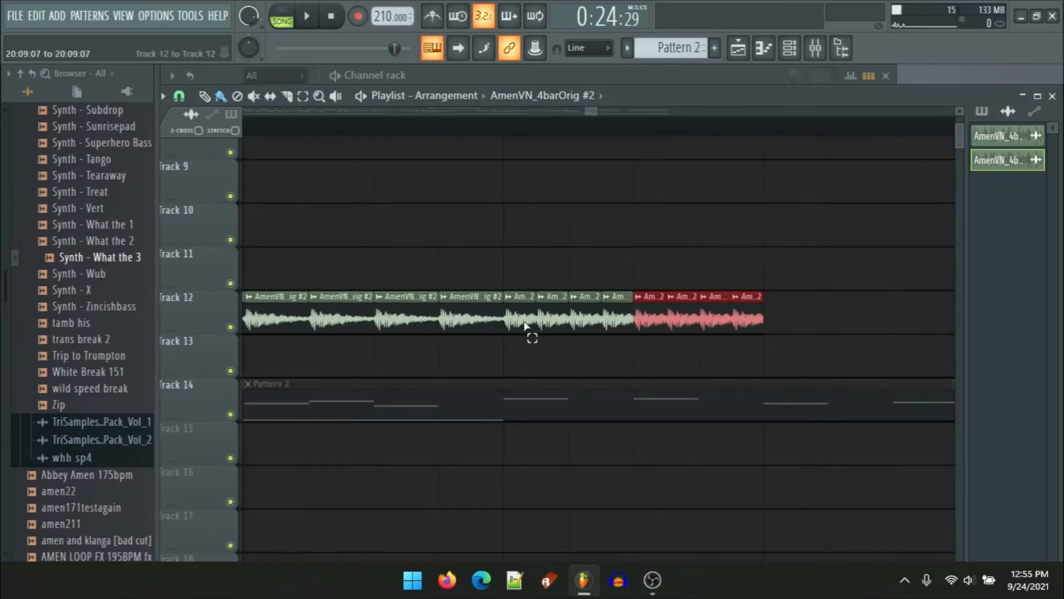
Step: Extend the Track 12 roll with more copies, then delete the last several slices at its end
left_click_drag(525, 324, 888, 327)
right_click(684, 310)
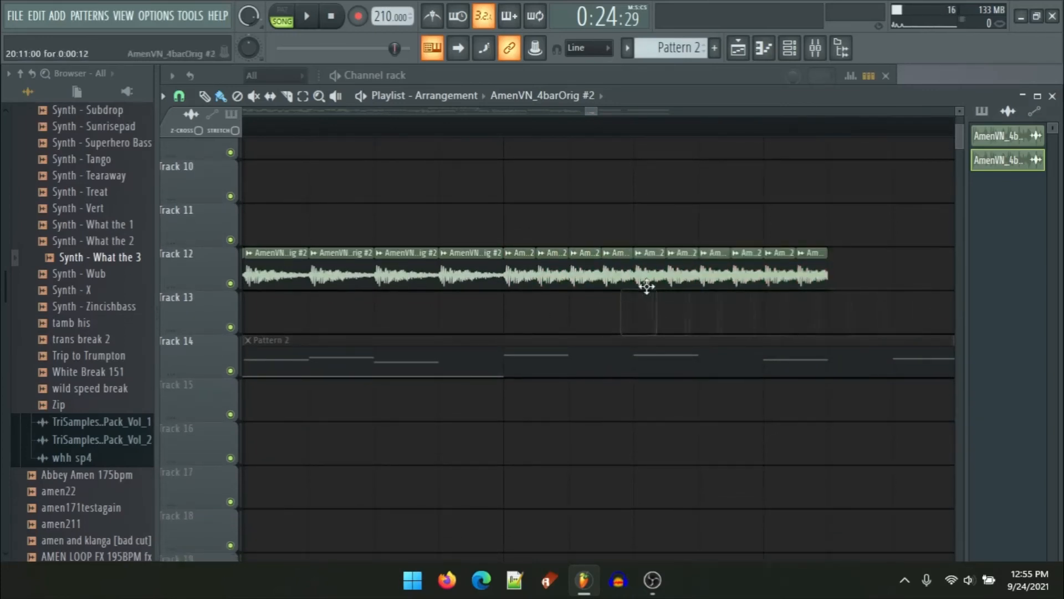
right_click(822, 288)
right_click(781, 289)
right_click(748, 288)
right_click(715, 288)
right_click(683, 287)
right_click(651, 286)
right_click(628, 284)
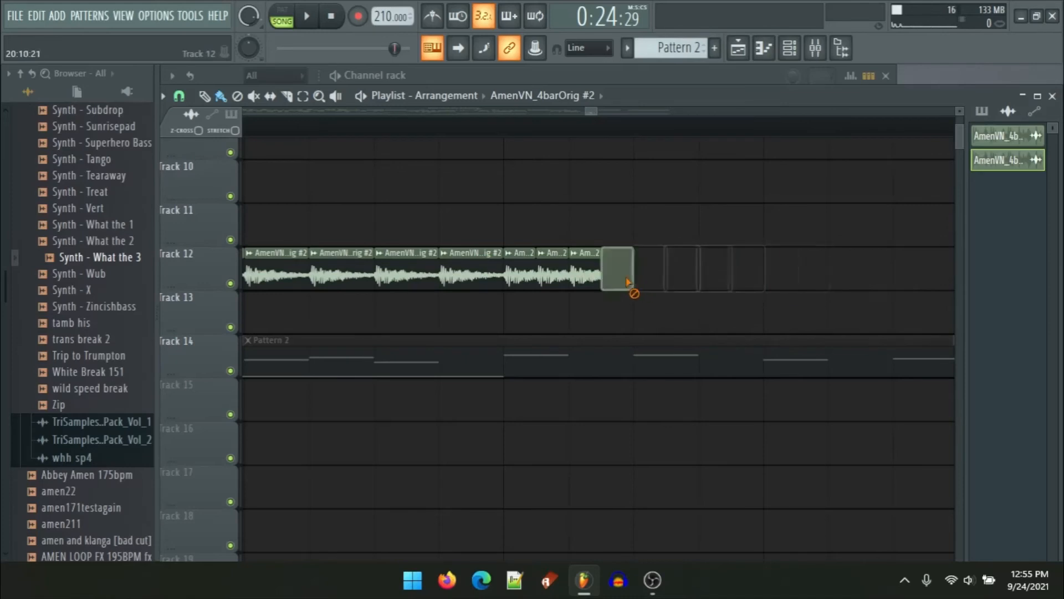
Step: Select the latest Track 12 roll slices and duplicate them to lengthen the roll
scroll(637, 277, "up", 4)
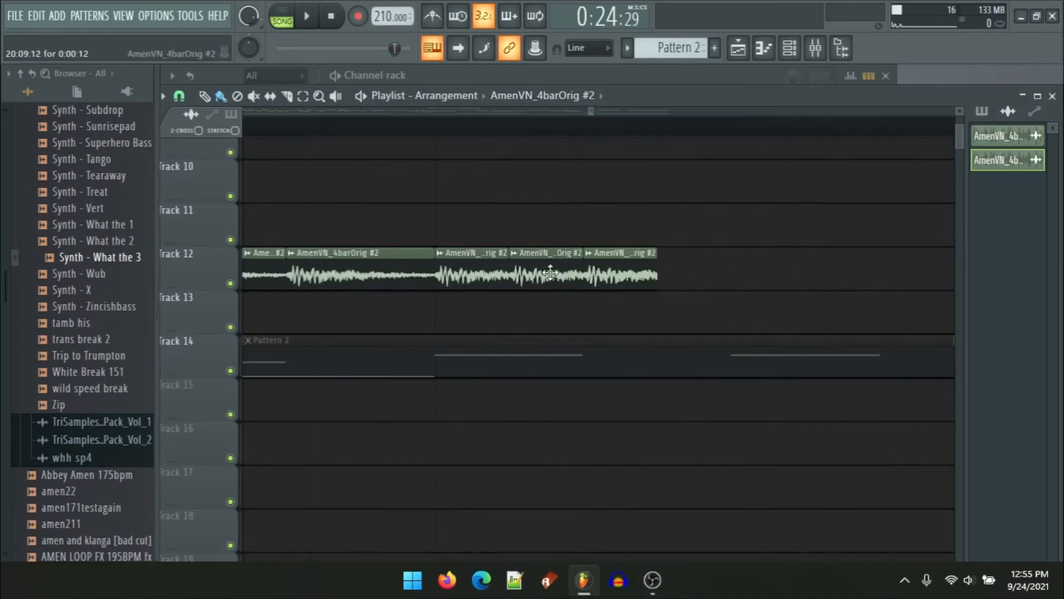
left_click(677, 281)
left_click_drag(708, 281, 499, 292)
key("ctrl+b")
left_click_drag(606, 274, 755, 275)
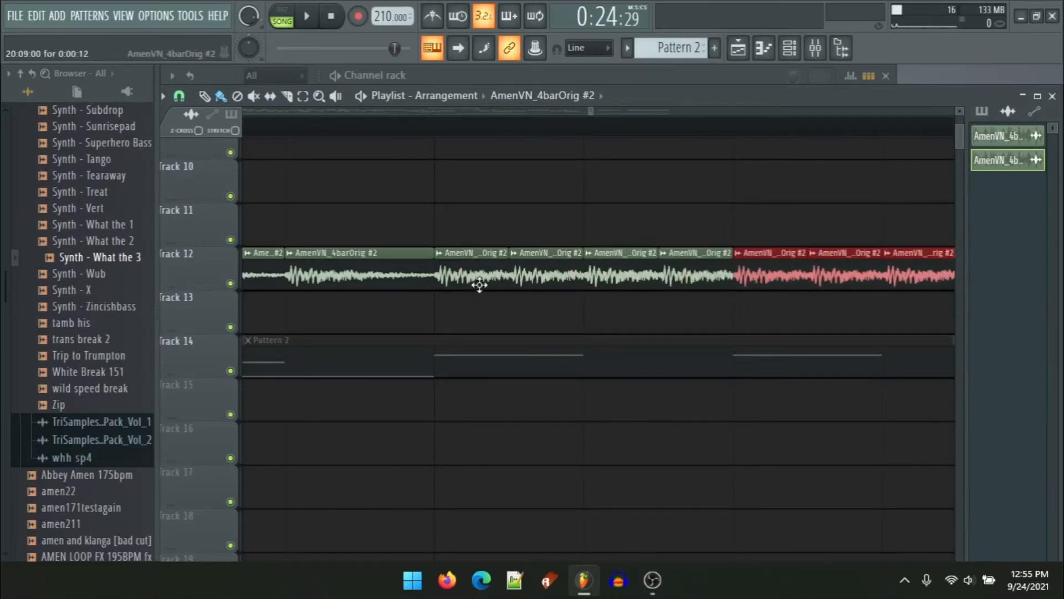
left_click_drag(479, 285, 844, 287)
left_click(685, 306, "ctrl")
scroll(673, 306, "down", 3)
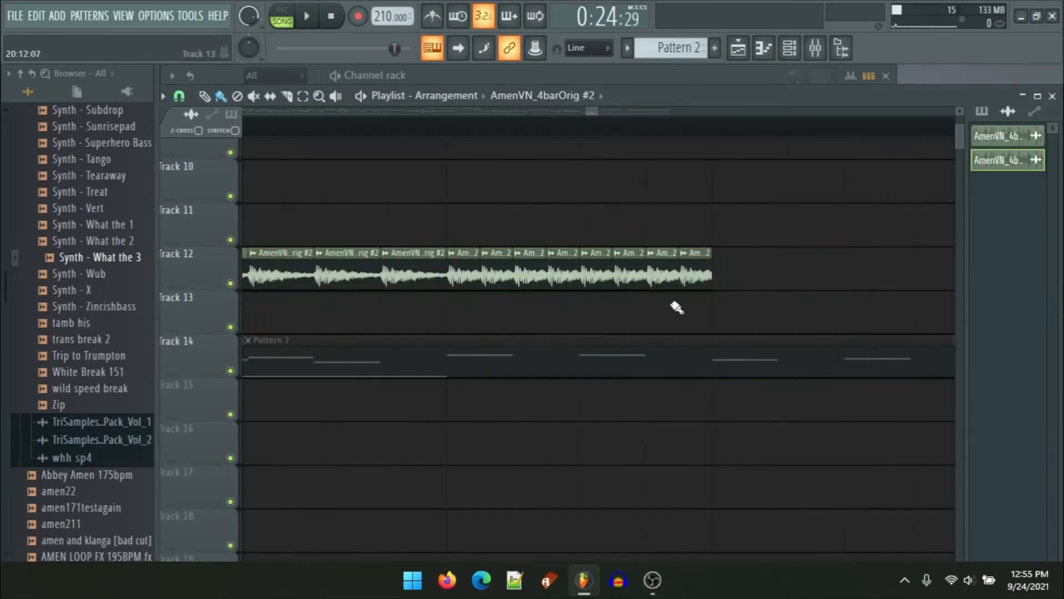
Step: Move the duplicated slices back so the Track 12 roll runs continuously from bar 20 to bar 21
scroll(765, 297, "down", 5)
scroll(868, 284, "up", 3)
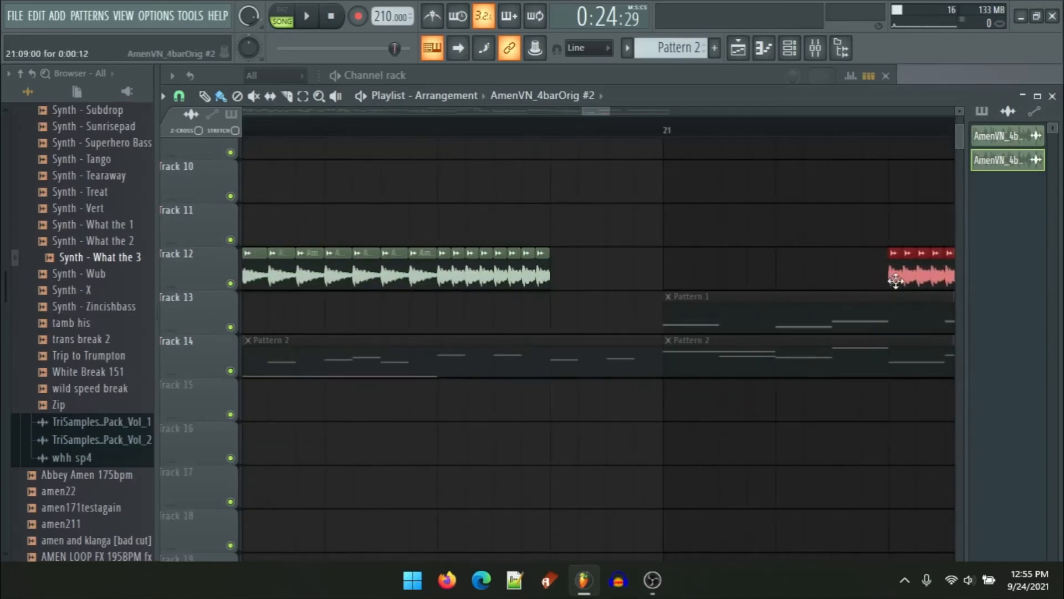
left_click_drag(899, 281, 565, 280)
scroll(543, 281, "up", 5)
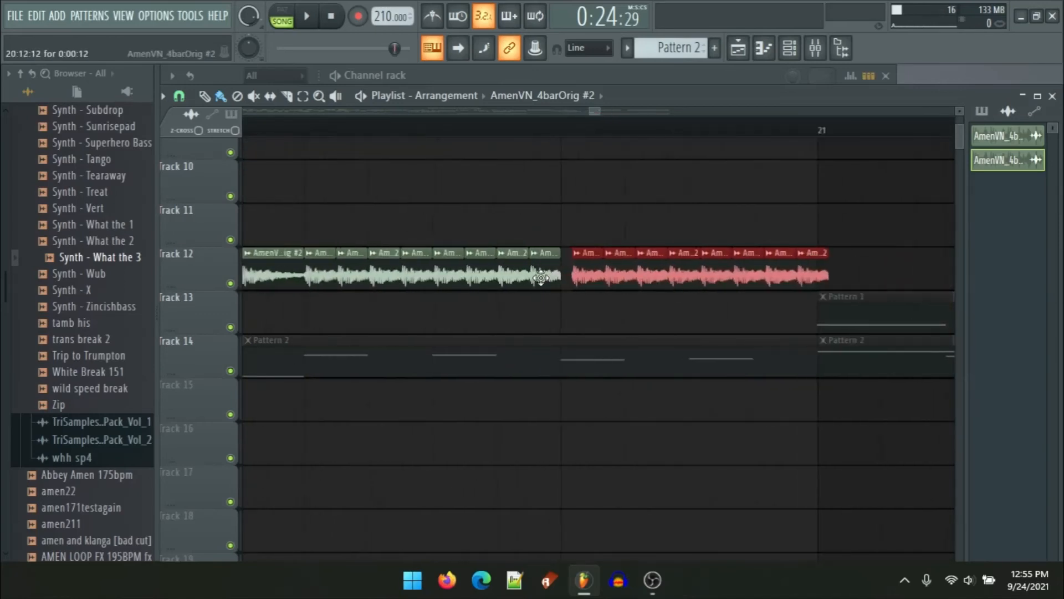
mouse_move(634, 270)
left_mouse_down()
mouse_move(605, 270)
mouse_move(615, 270)
left_mouse_up()
scroll(613, 270, "down", 6)
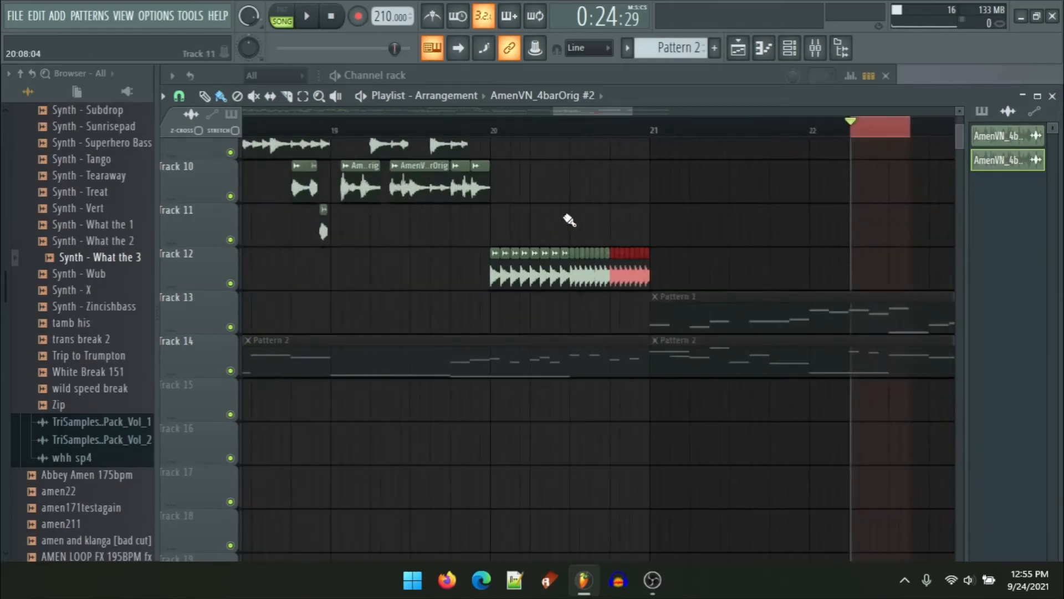
Step: Play back the arrangement around bars 19 to 21 to listen to the new roll
left_click_drag(570, 219, 596, 245)
right_click(426, 132)
left_click(360, 131)
key("space")
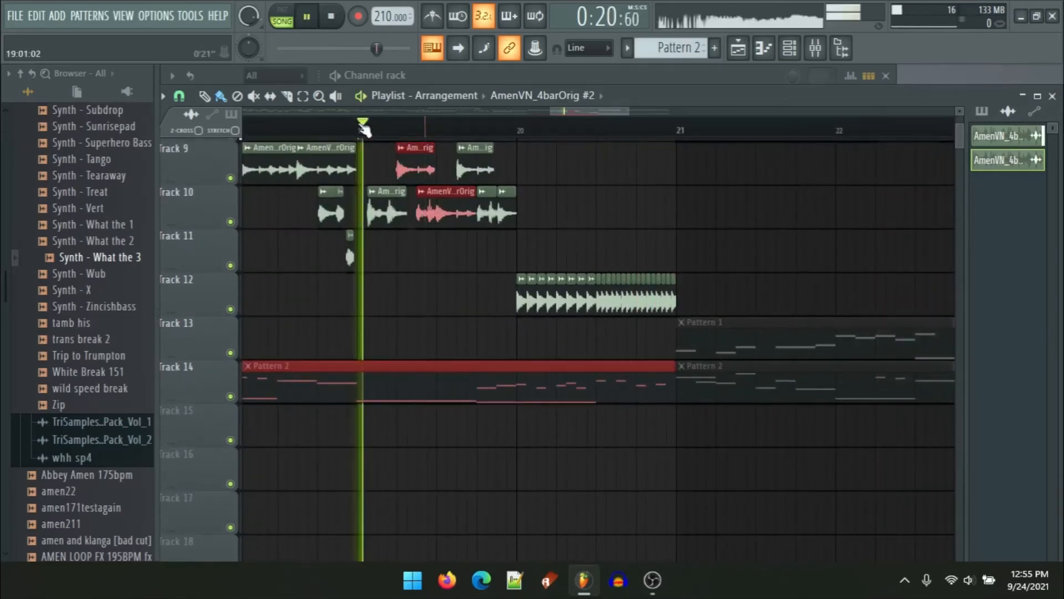
double_click(362, 131)
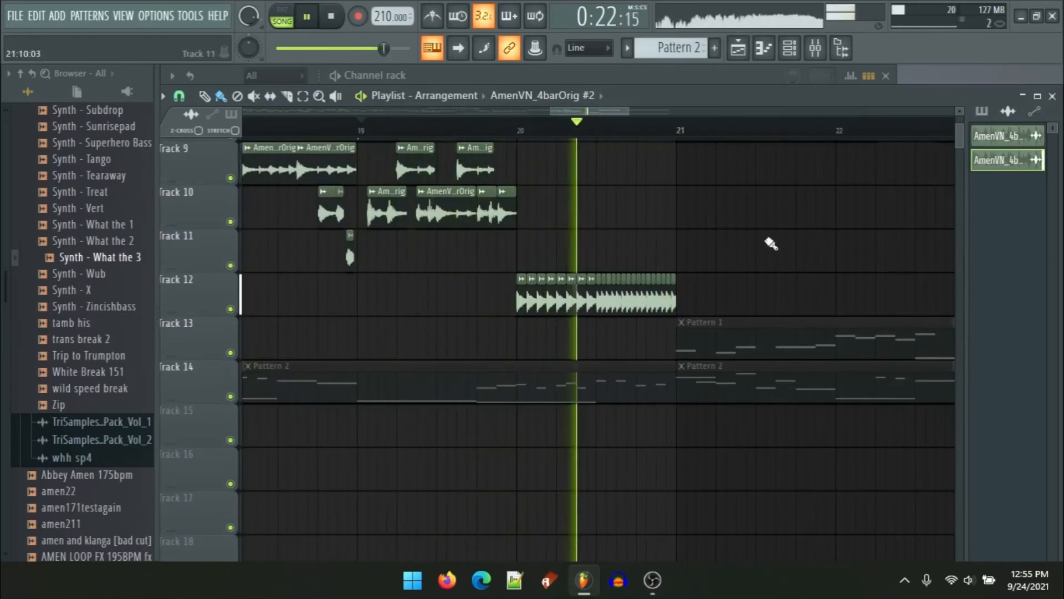
scroll(721, 241, "up", 2)
key("space")
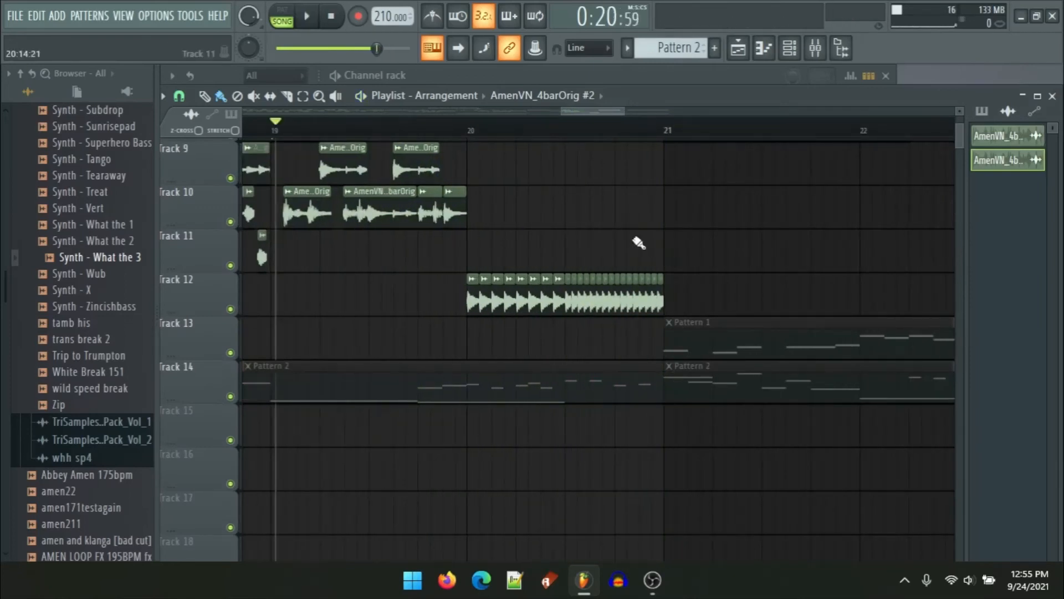
scroll(553, 313, "up", 5)
scroll(553, 313, "down", 4)
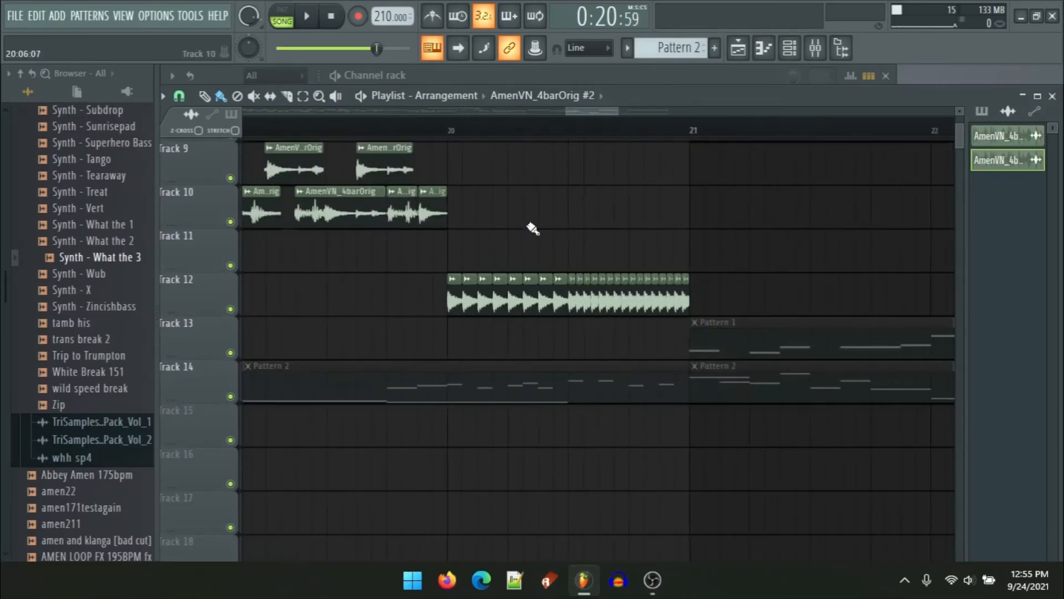
left_click_drag(528, 237, 516, 318)
scroll(484, 435, "up", 4)
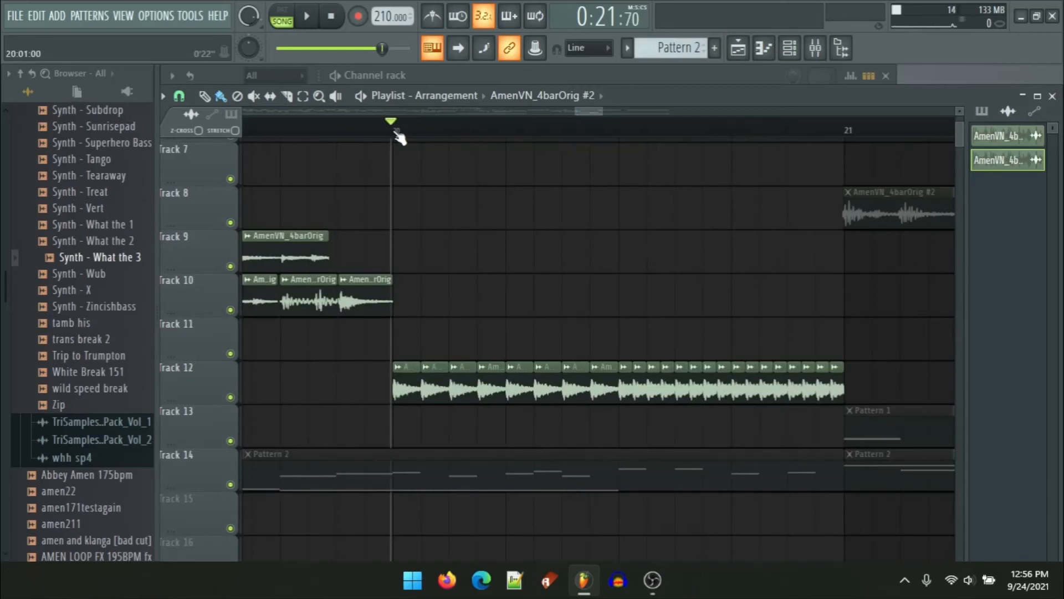
Step: Select bar 20 to 21 and create a channel pitch automation clip for the Amen sample
left_click_drag(397, 134, 836, 155)
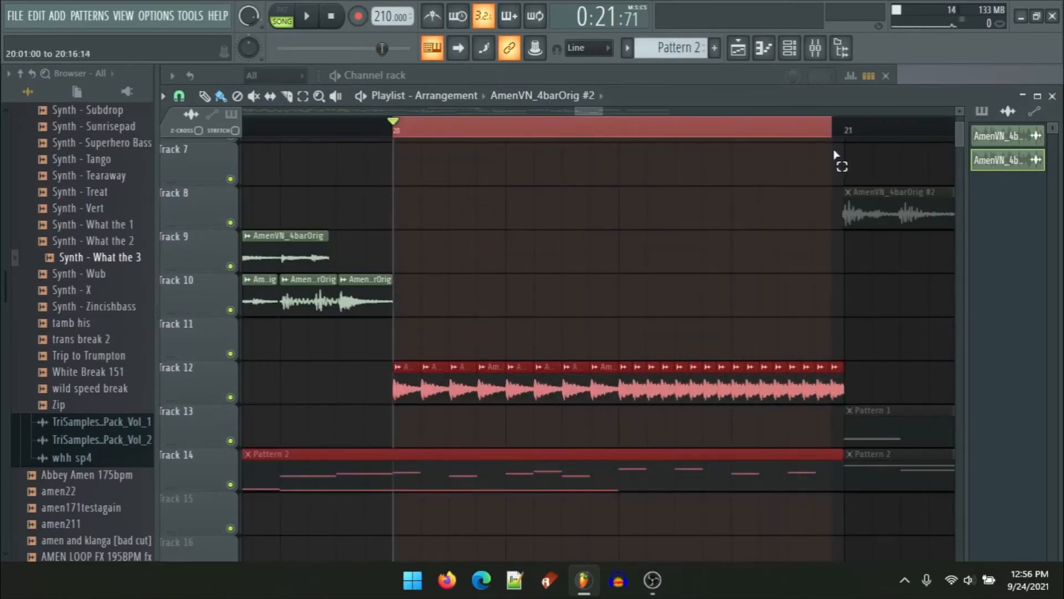
scroll(844, 152, "up", 5)
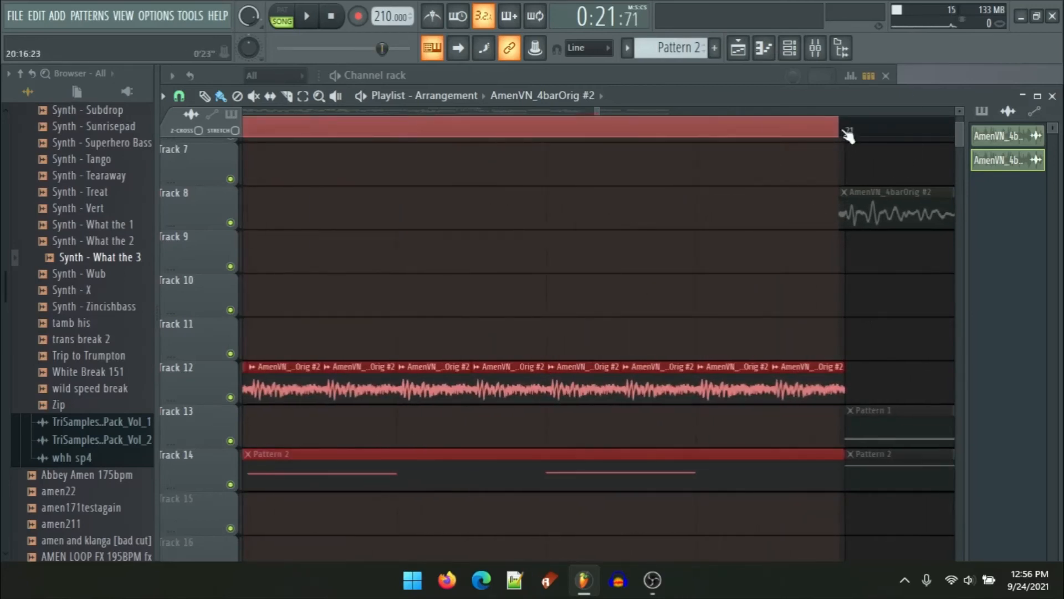
double_click(813, 373)
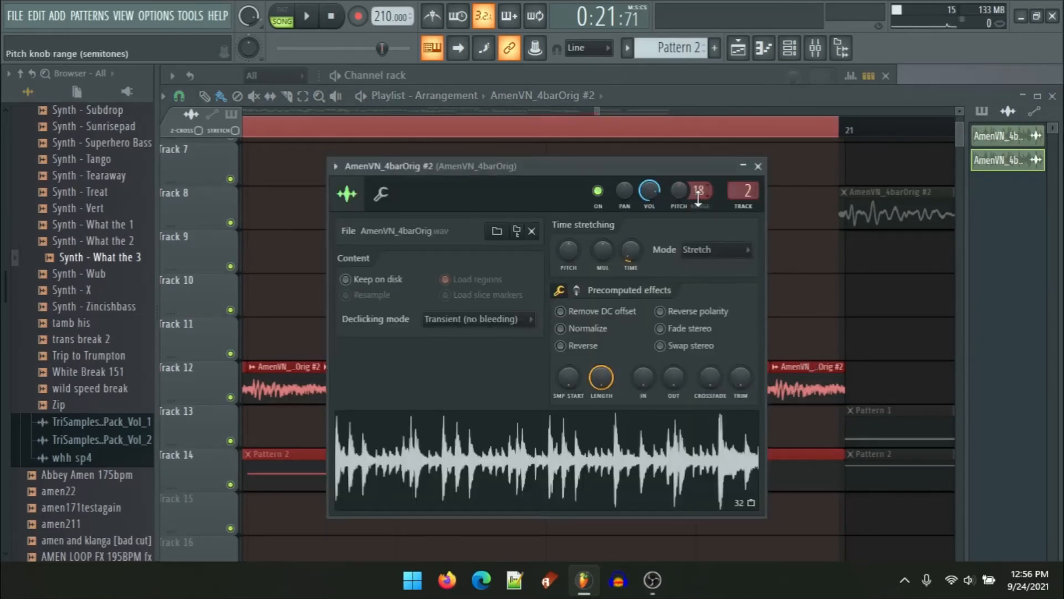
mouse_move(677, 194)
left_mouse_down()
mouse_move(678, 227)
mouse_move(677, 190)
left_mouse_up()
key("space")
key("space")
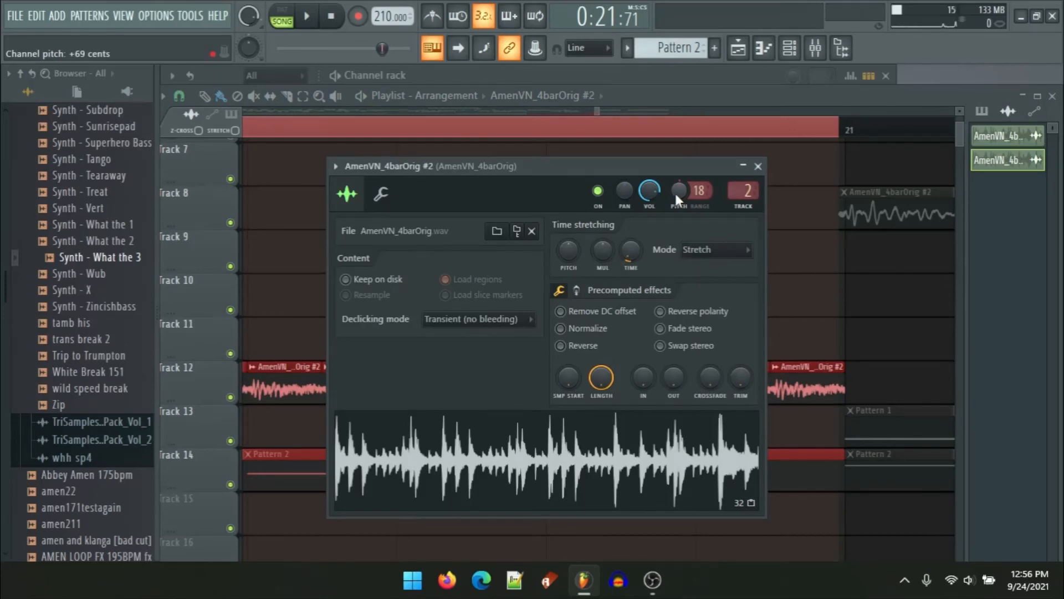
right_click(675, 195)
left_click(686, 200)
right_click(682, 195)
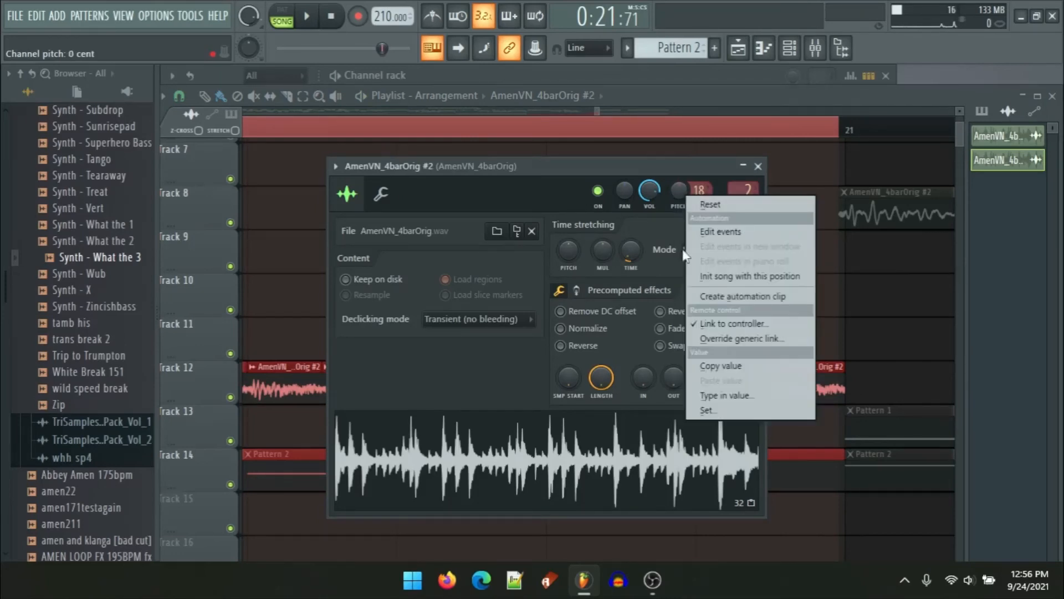
left_click(742, 297)
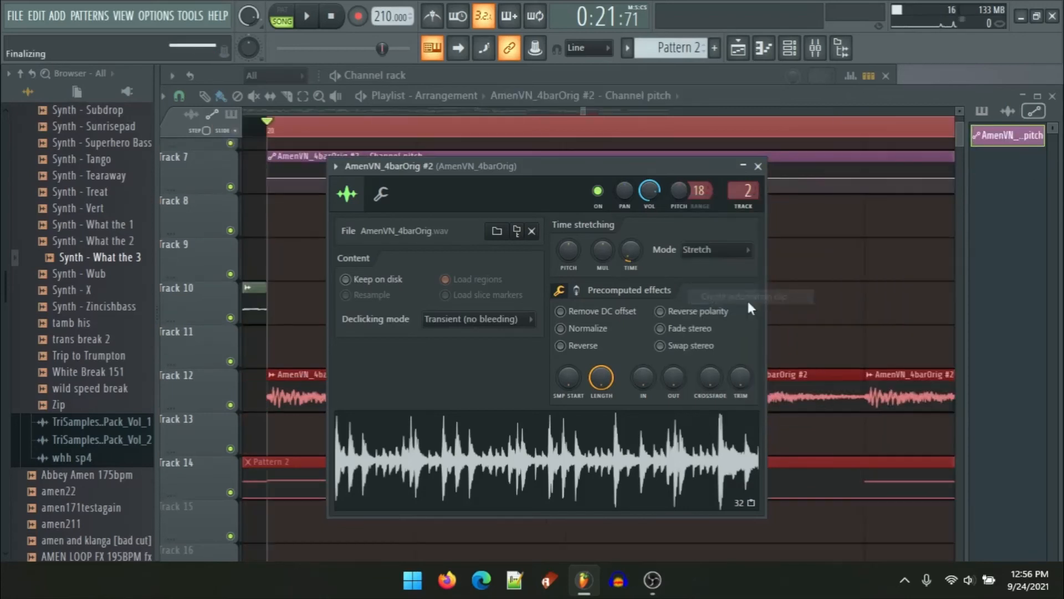
right_click(792, 233)
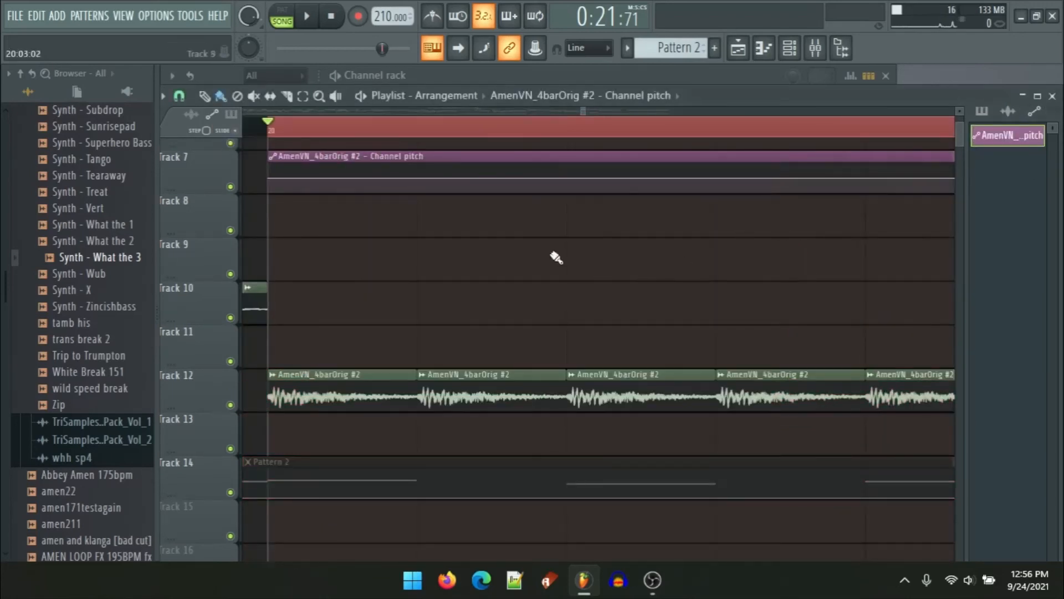
Step: Raise the pitch automation's end point and curve its ramp, auditioning the result
scroll(355, 235, "up", 5, "ctrl")
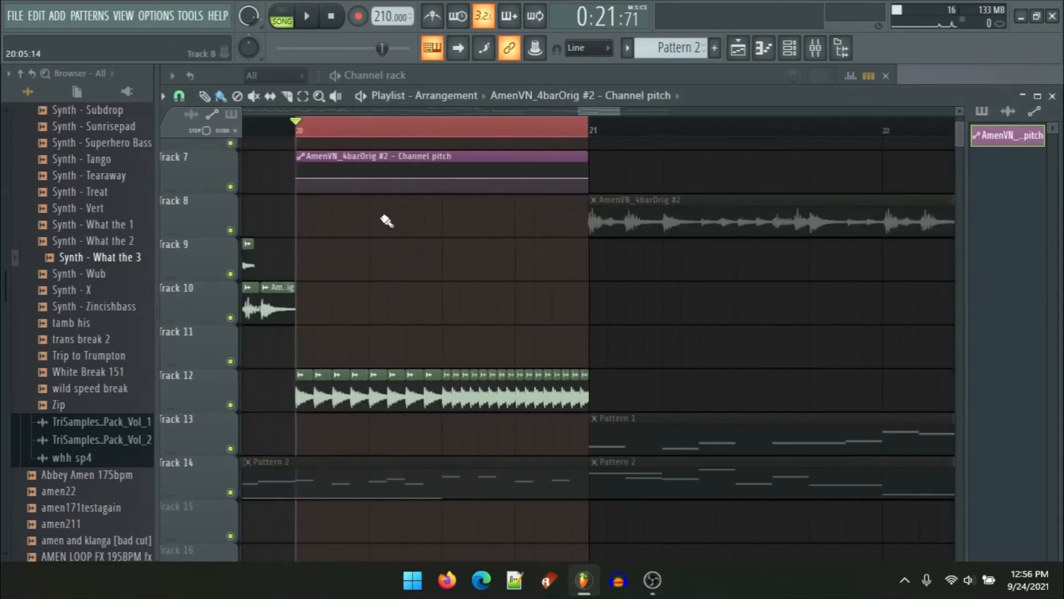
left_click_drag(595, 175, 597, 163)
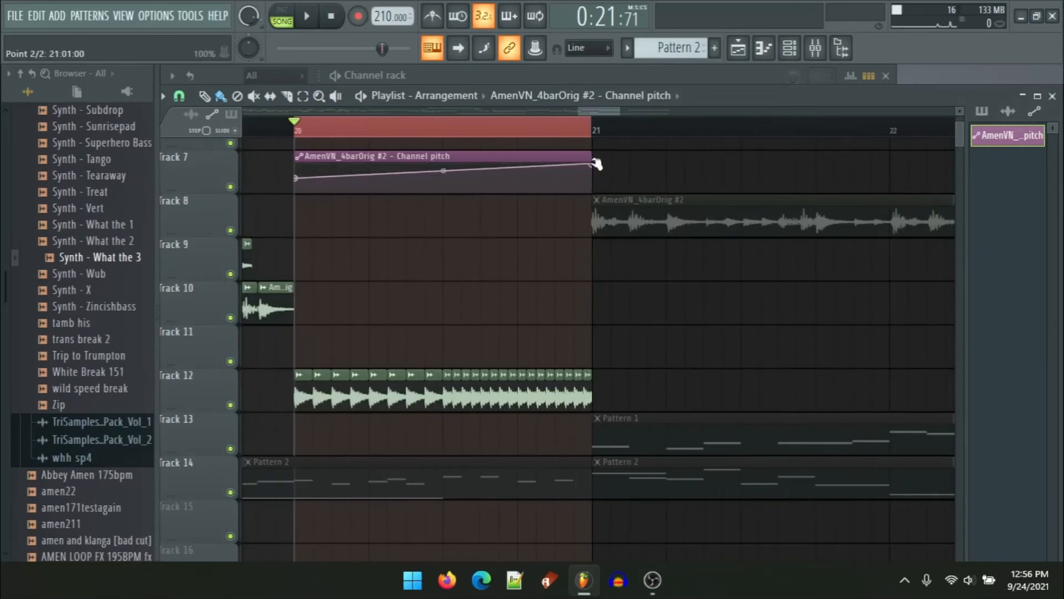
left_click_drag(444, 170, 443, 170)
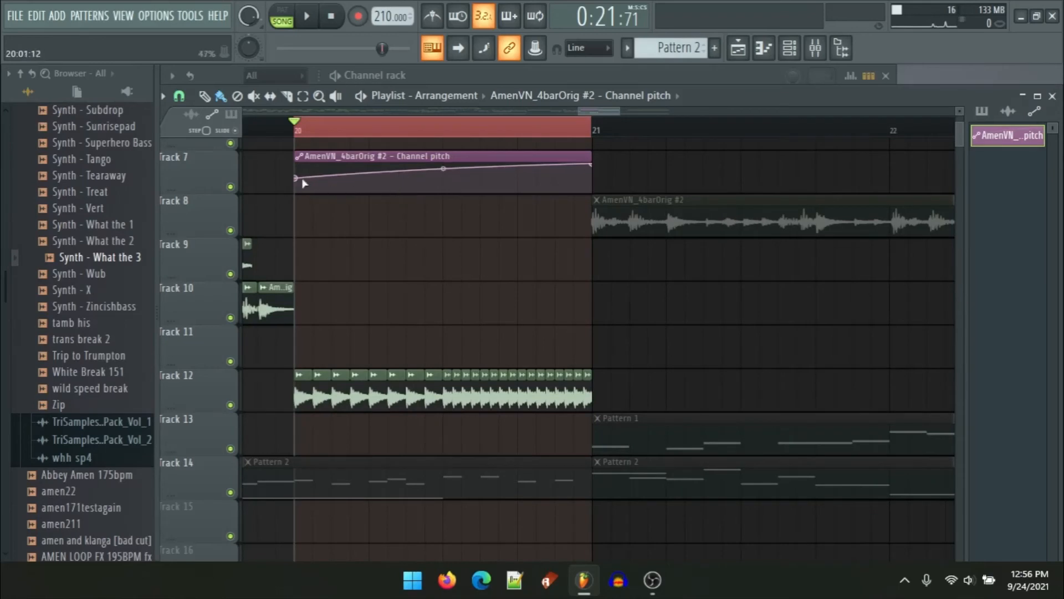
key("space")
left_click_drag(443, 168, 443, 175)
key("space")
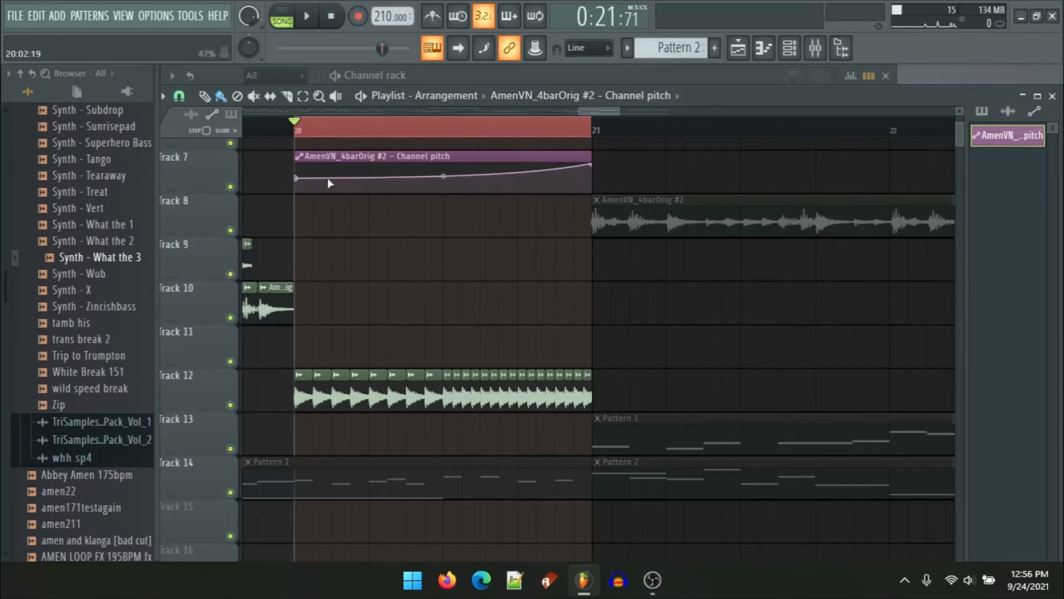
Step: Add points to shape the pitch automation into a dip followed by a rise, and play it back
left_click_drag(330, 182, 365, 205)
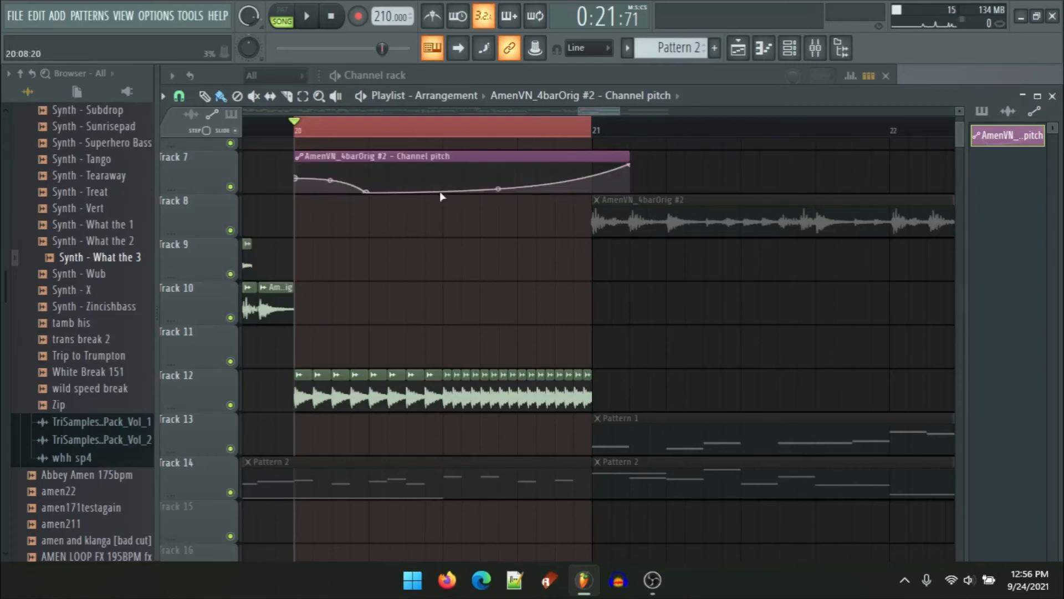
left_click_drag(440, 191, 592, 193)
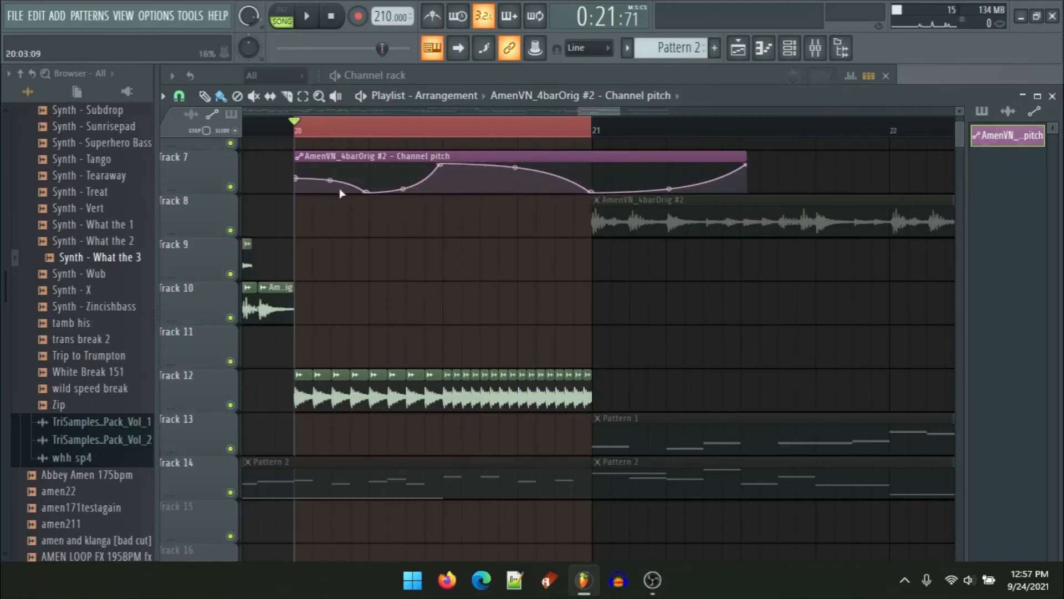
key("space")
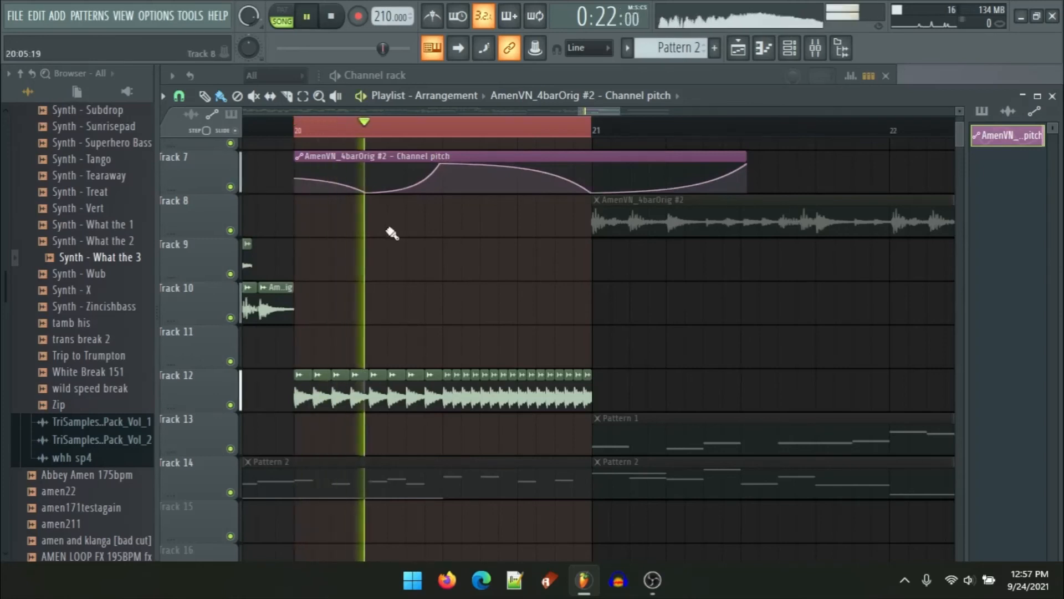
key("space")
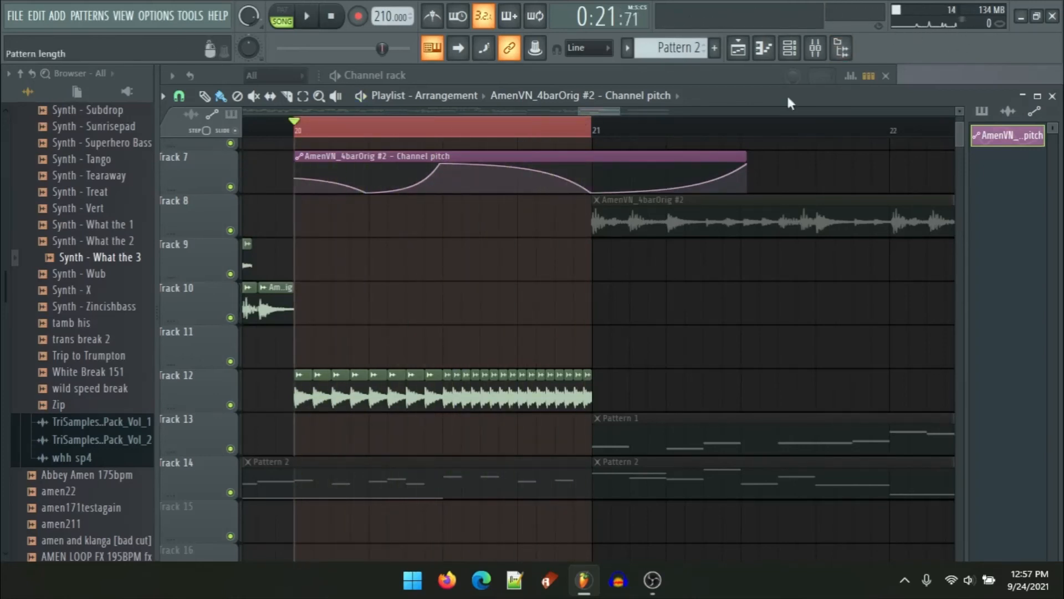
Step: Drag the Amen sample from its channel settings into the playlist as a new clip on Track 10 after bar 21
scroll(435, 363, "down", 4)
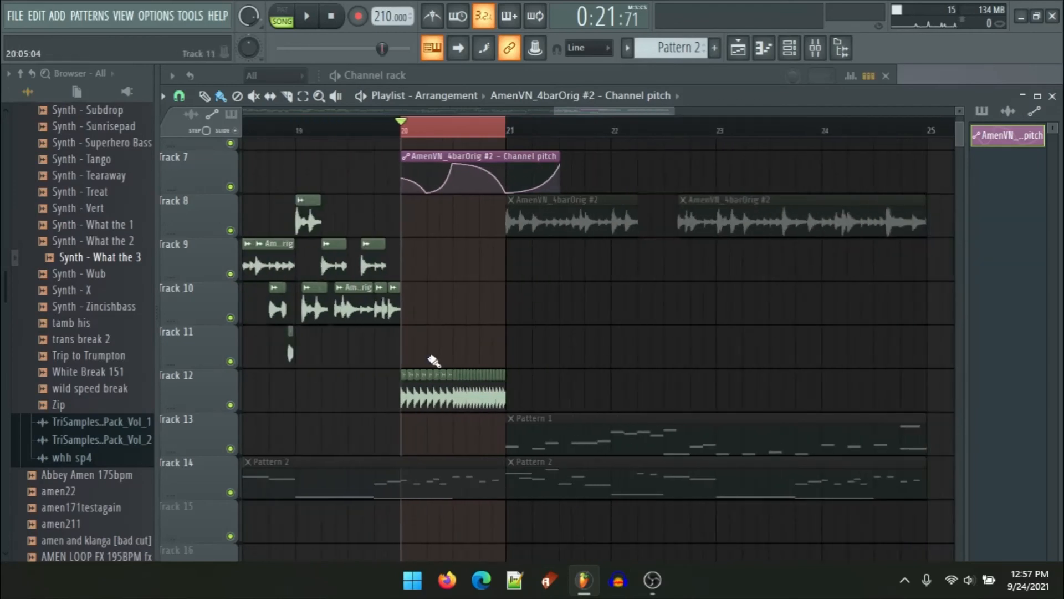
scroll(435, 377, "up", 3)
double_click(436, 382)
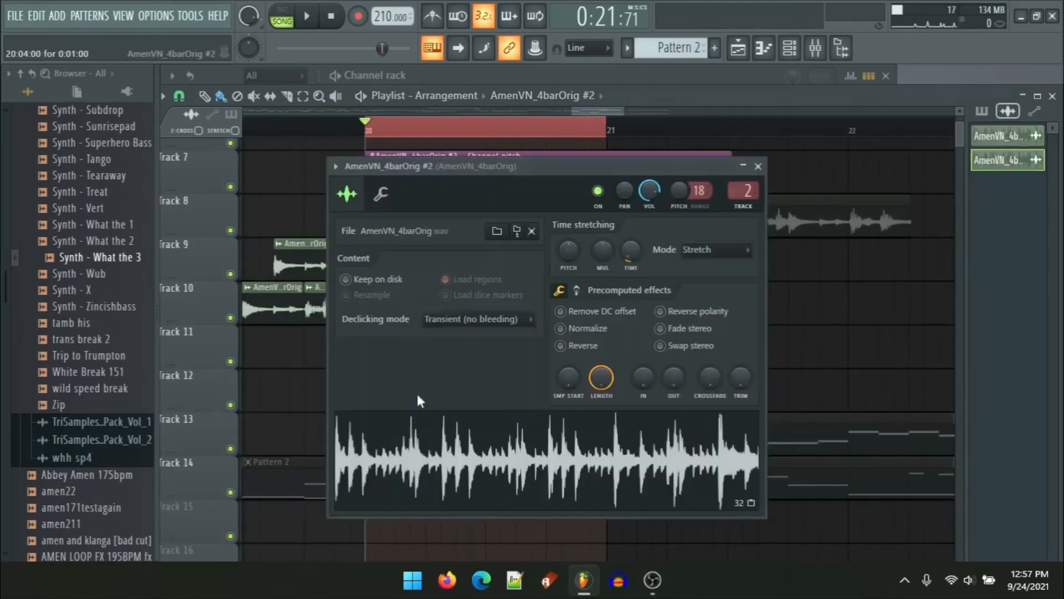
left_click_drag(417, 391, 634, 304)
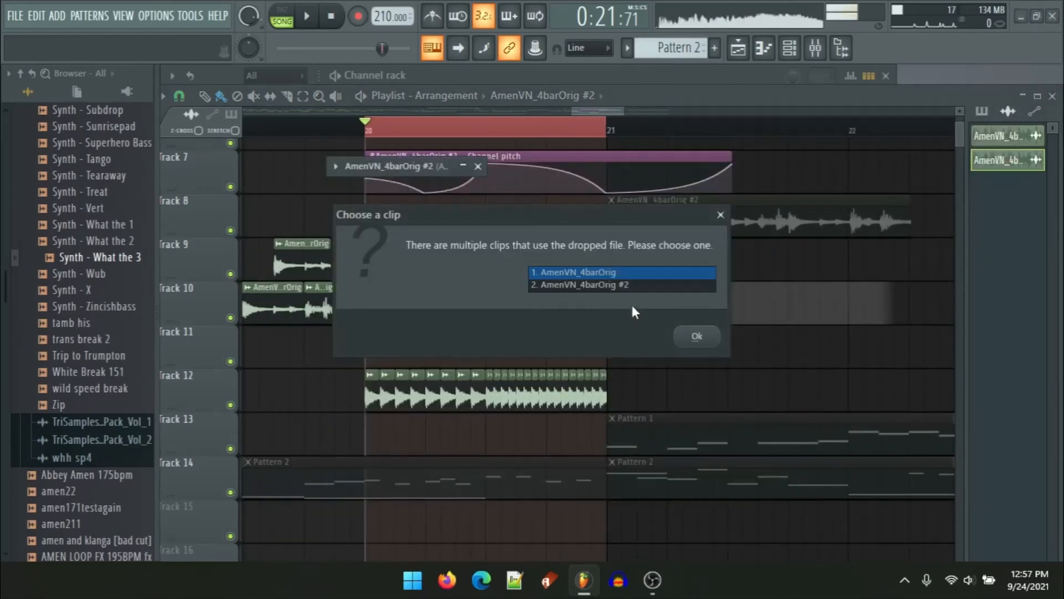
left_click(697, 336)
scroll(675, 309, "right", 3)
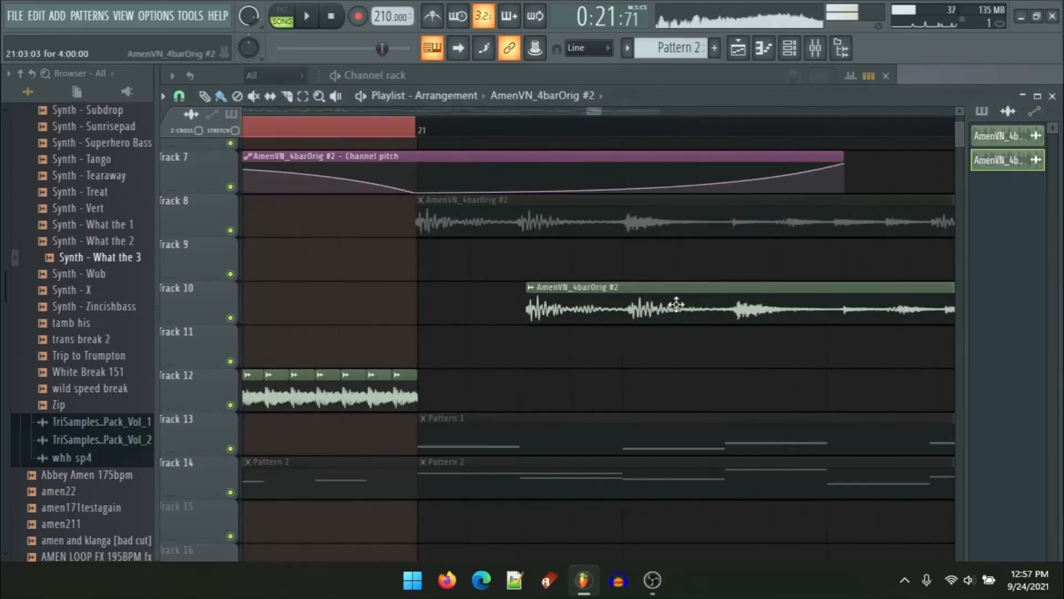
Step: Move the new Amen clip on Track 10 so it starts exactly at bar 21
left_click_drag(677, 302, 551, 304)
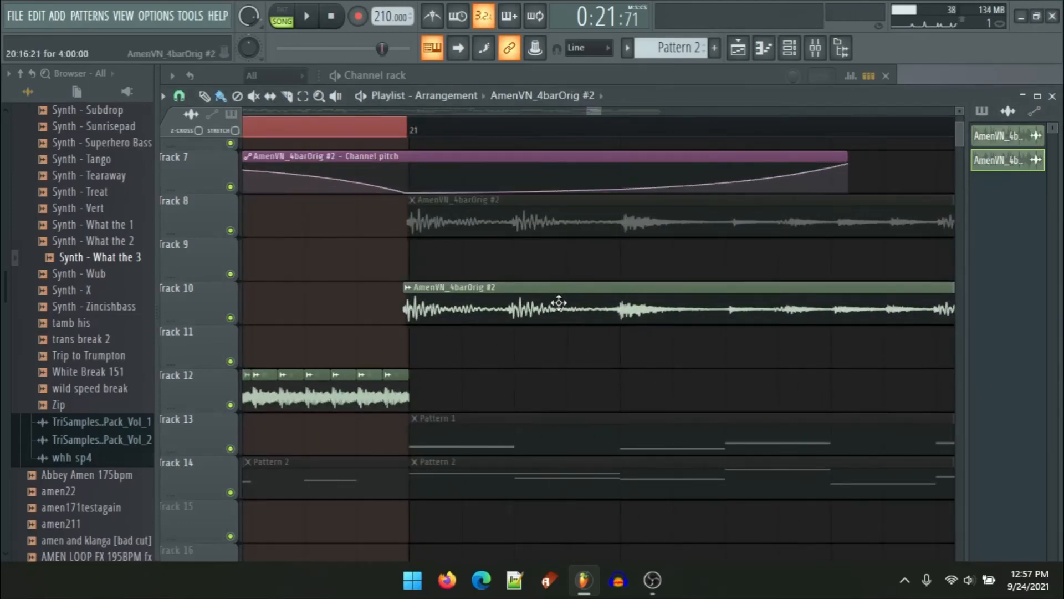
scroll(399, 316, "up", 2)
left_click_drag(437, 314, 468, 328)
scroll(468, 328, "down", 2)
left_click(436, 135)
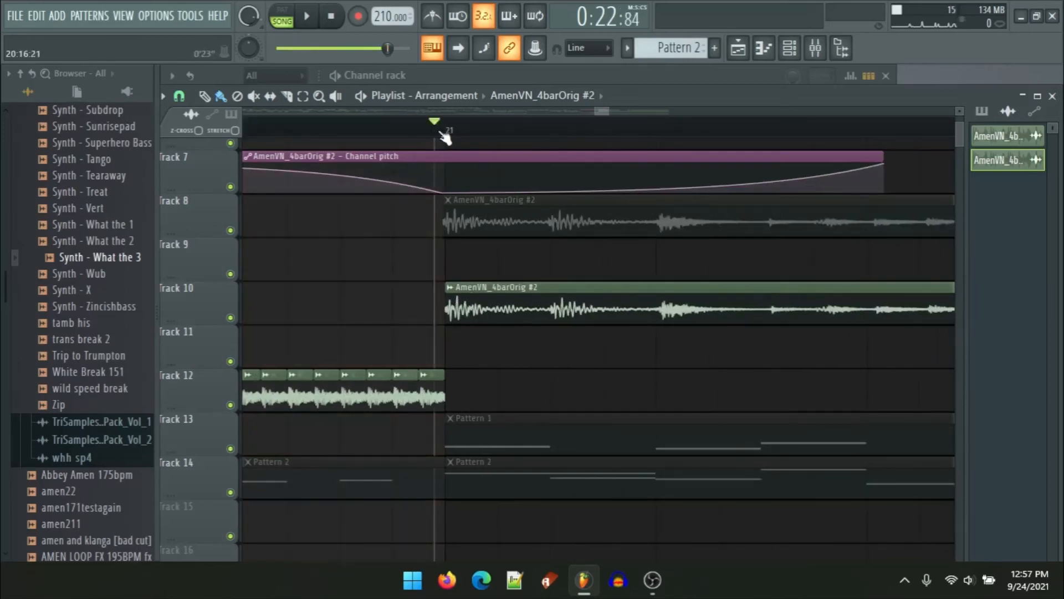
left_click(440, 133)
left_click(447, 134)
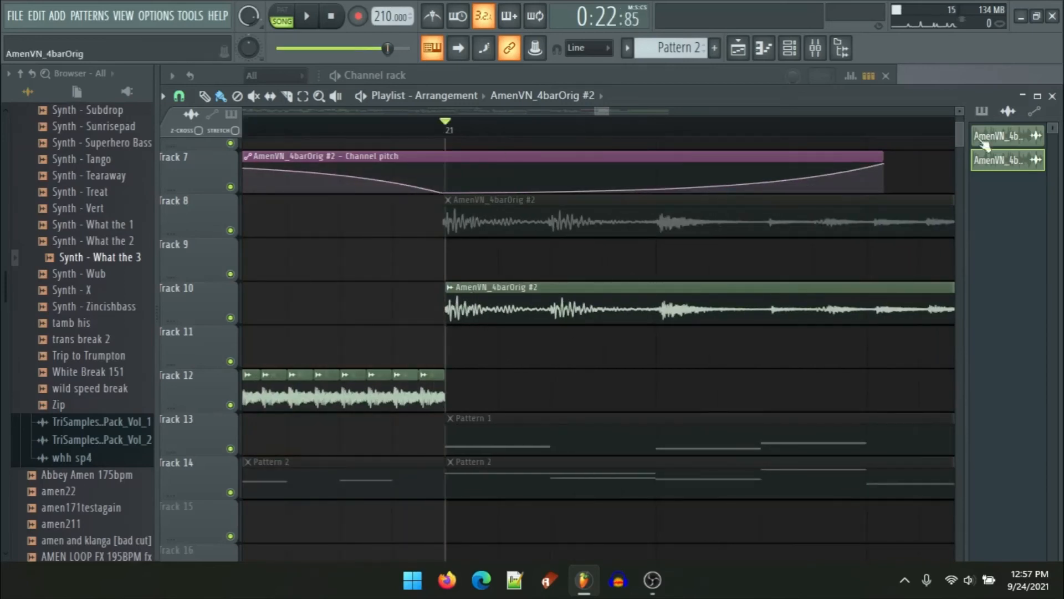
left_click(450, 287)
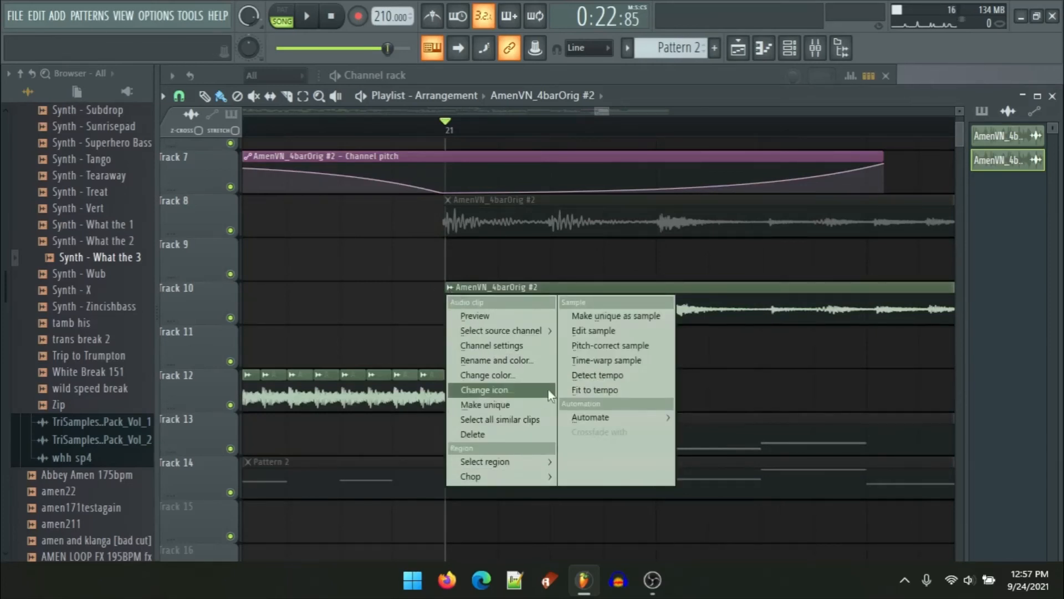
left_click(388, 307)
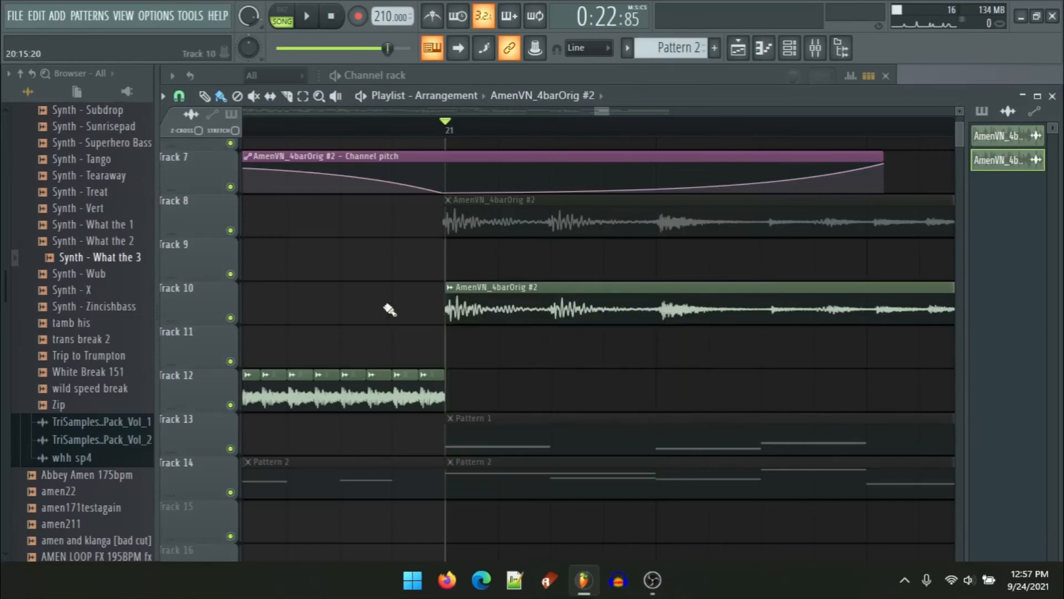
Step: Rename the new Amen channel by adding a "$" prefix to its name
right_click(1030, 160)
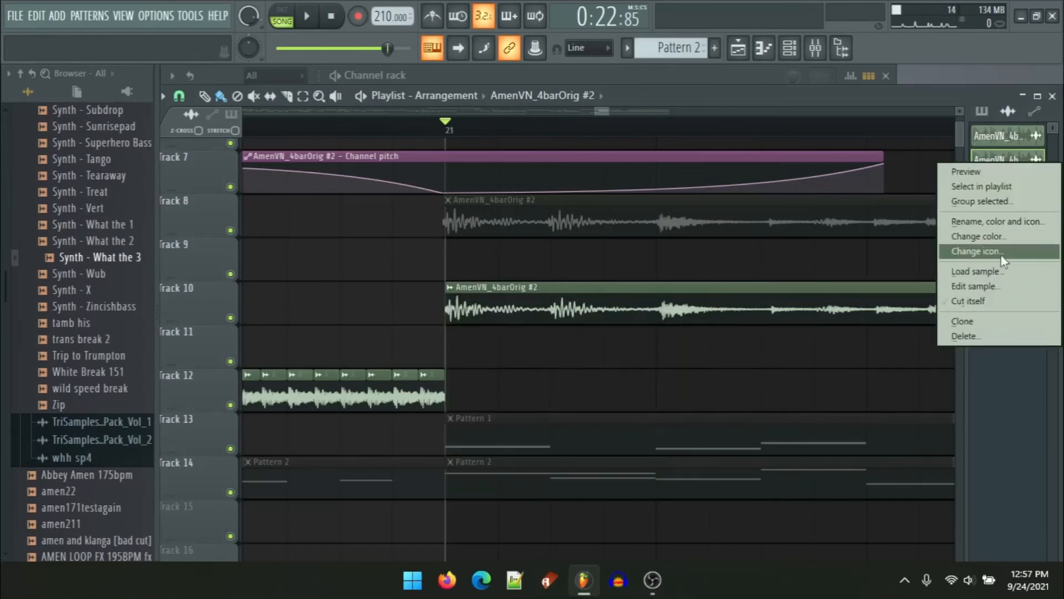
left_click(1005, 232)
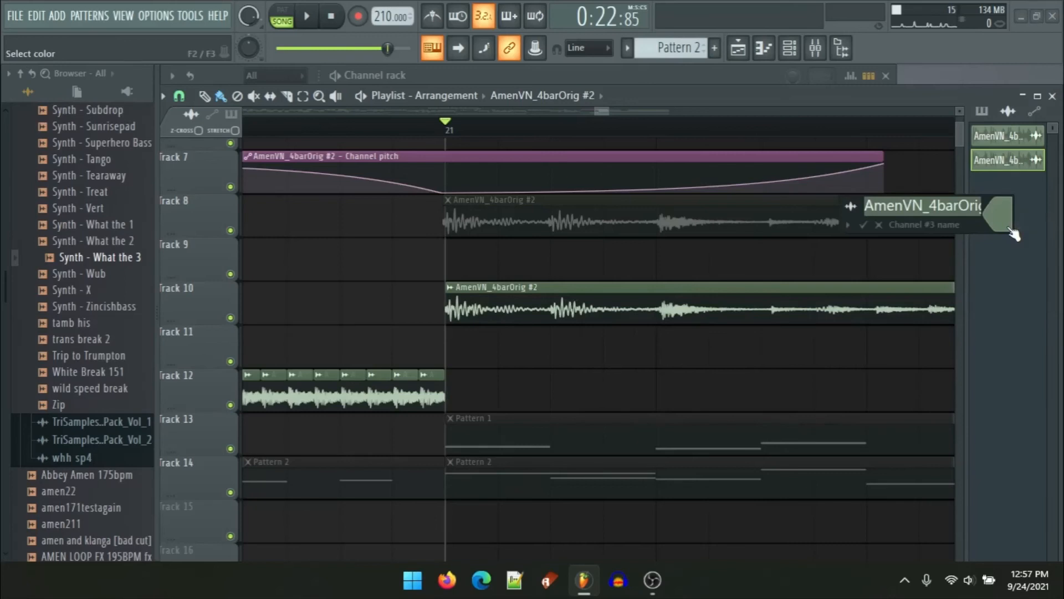
key("End")
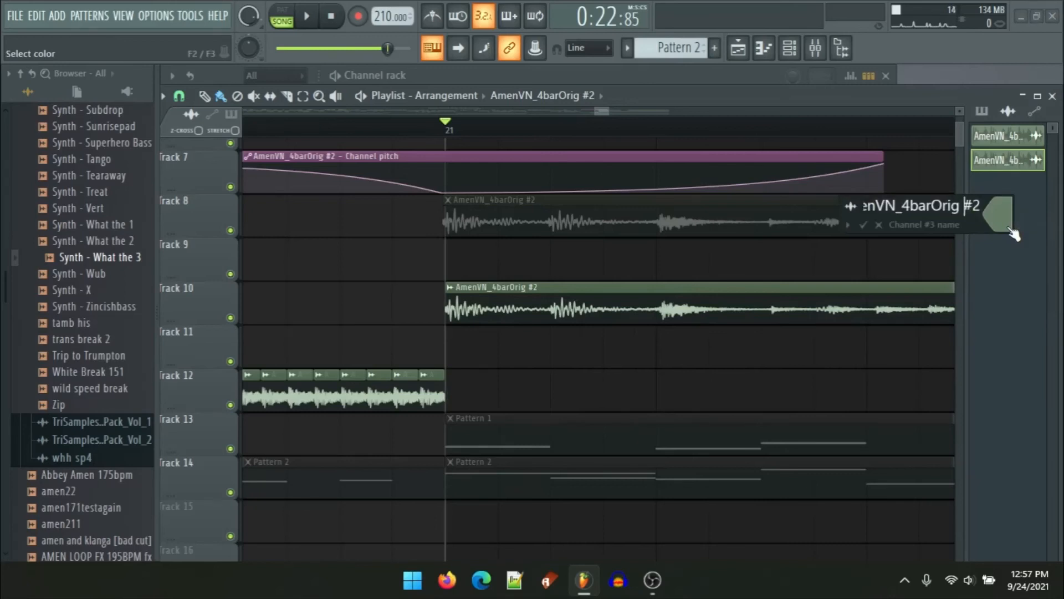
key("Home")
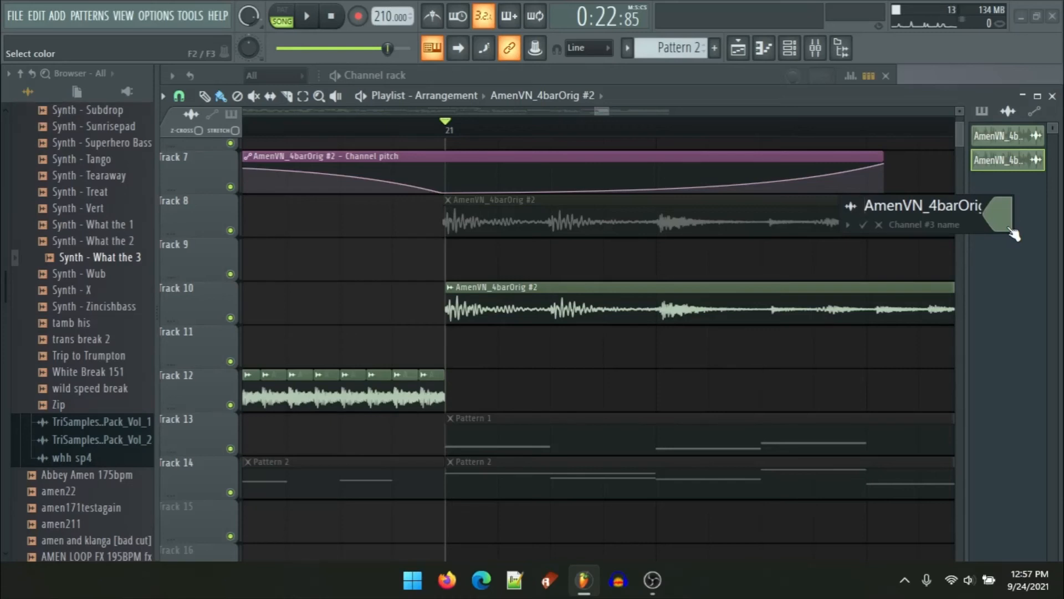
type("$")
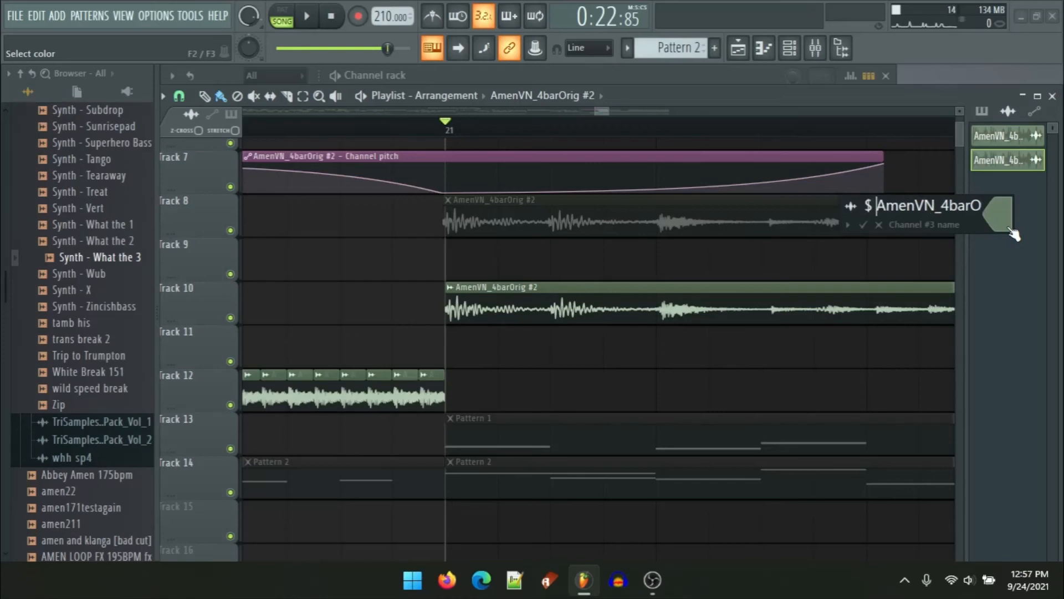
left_click(862, 224)
Step: Change the renamed channel's clip colour to yellow
scroll(463, 318, "down", 2, "ctrl")
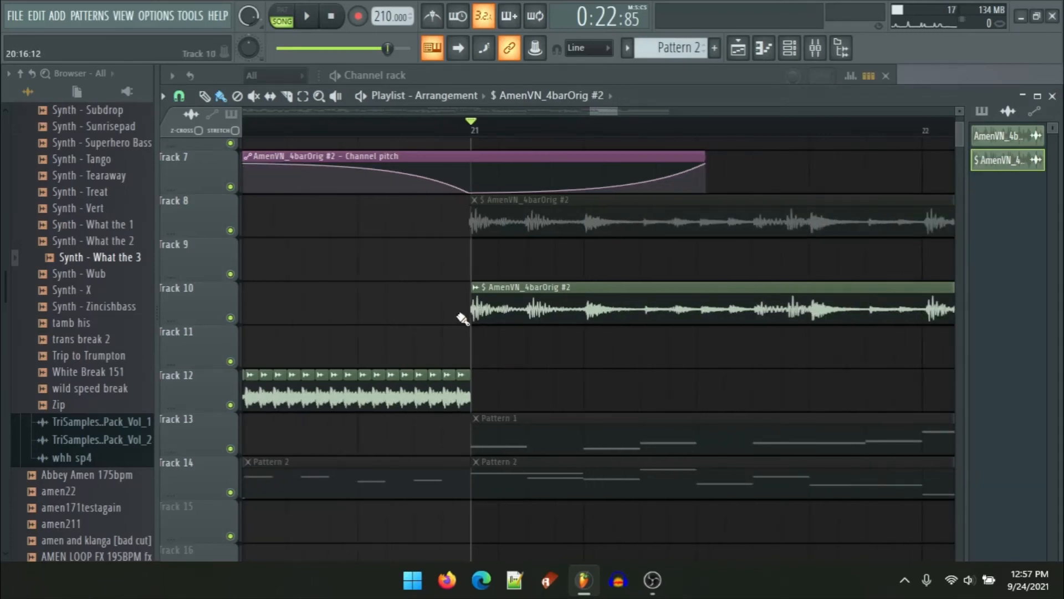
right_click(470, 300)
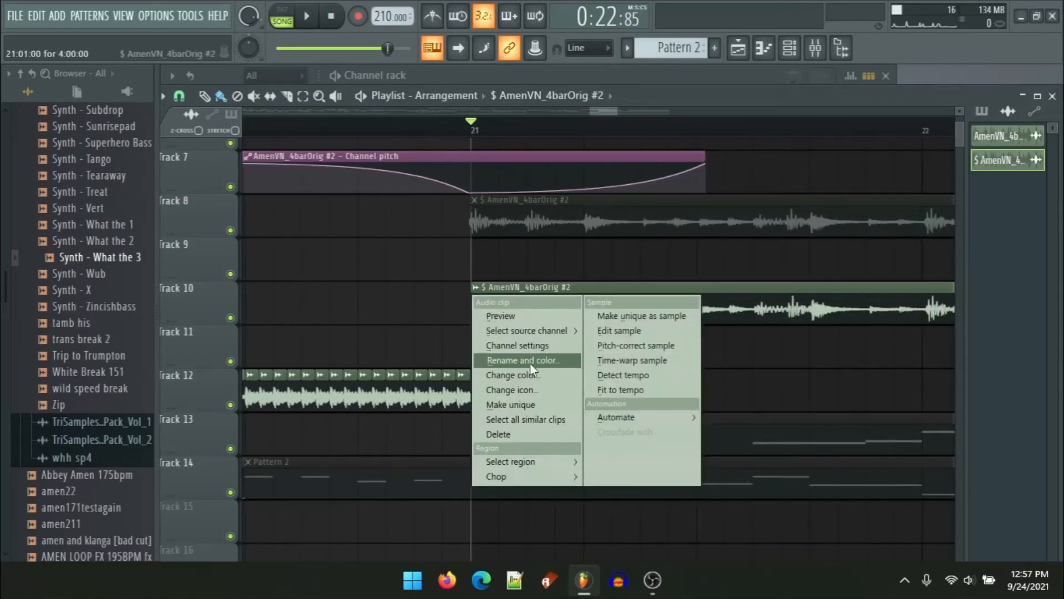
left_click(537, 376)
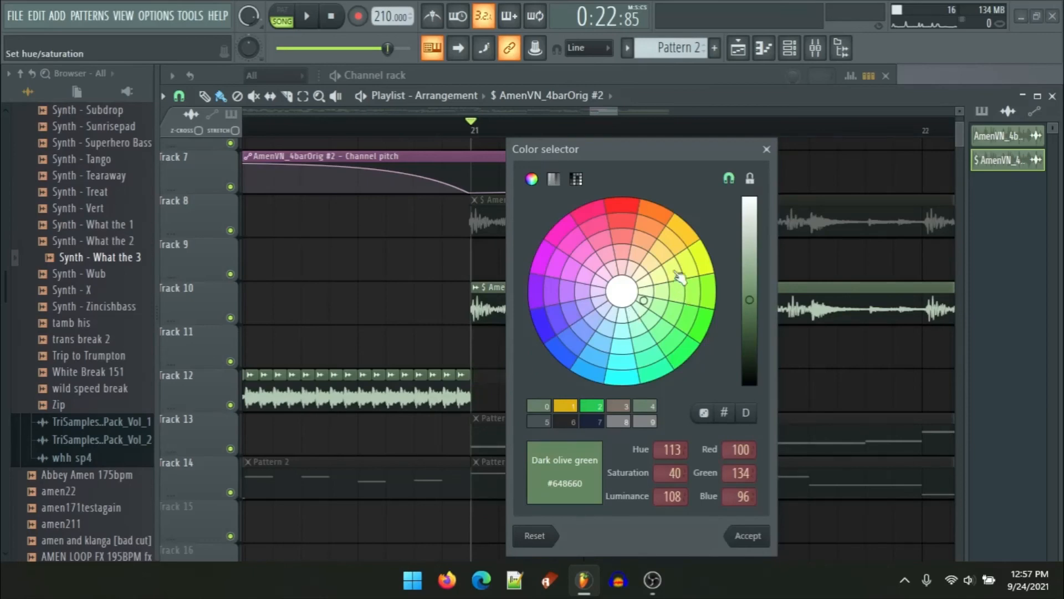
left_click(672, 243)
left_click(748, 536)
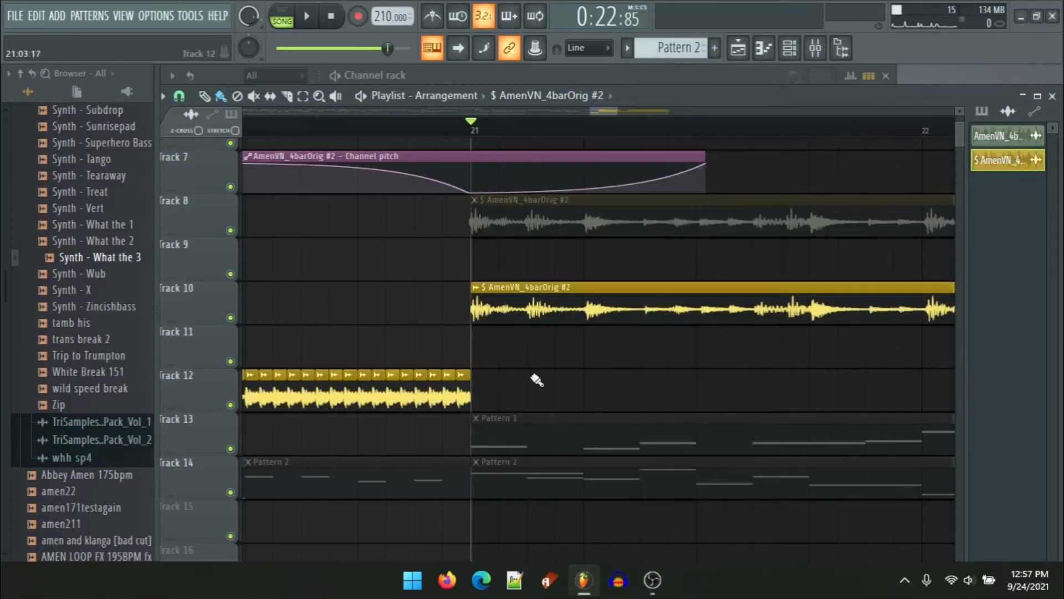
Step: Extend the pitch automation clip on Track 7 to end around bar 23
scroll(591, 380, "down", 8)
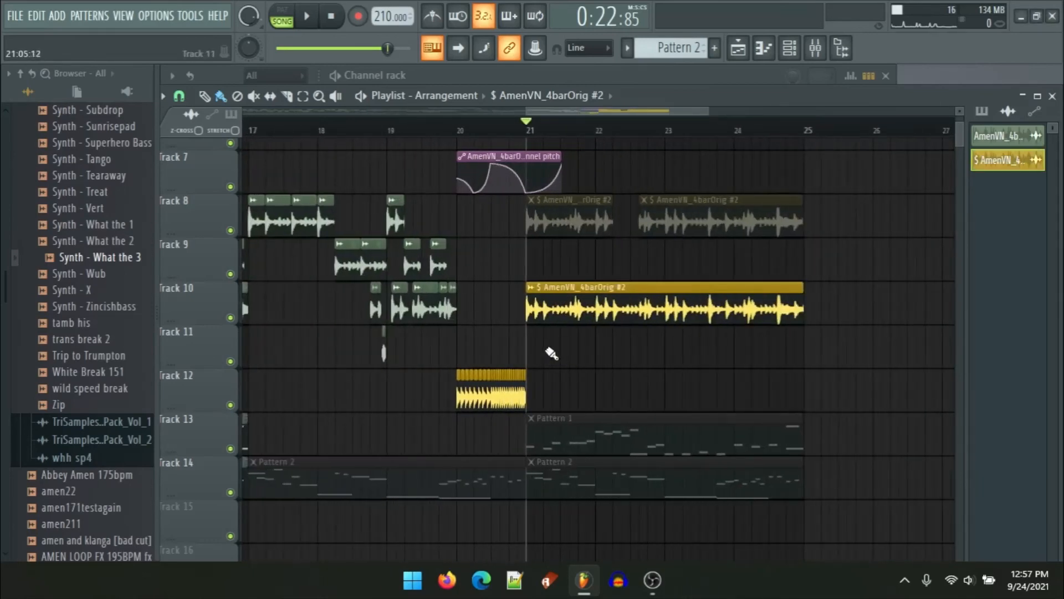
scroll(594, 274, "up", 3)
left_click_drag(538, 165, 776, 156)
scroll(344, 131, "down", 4)
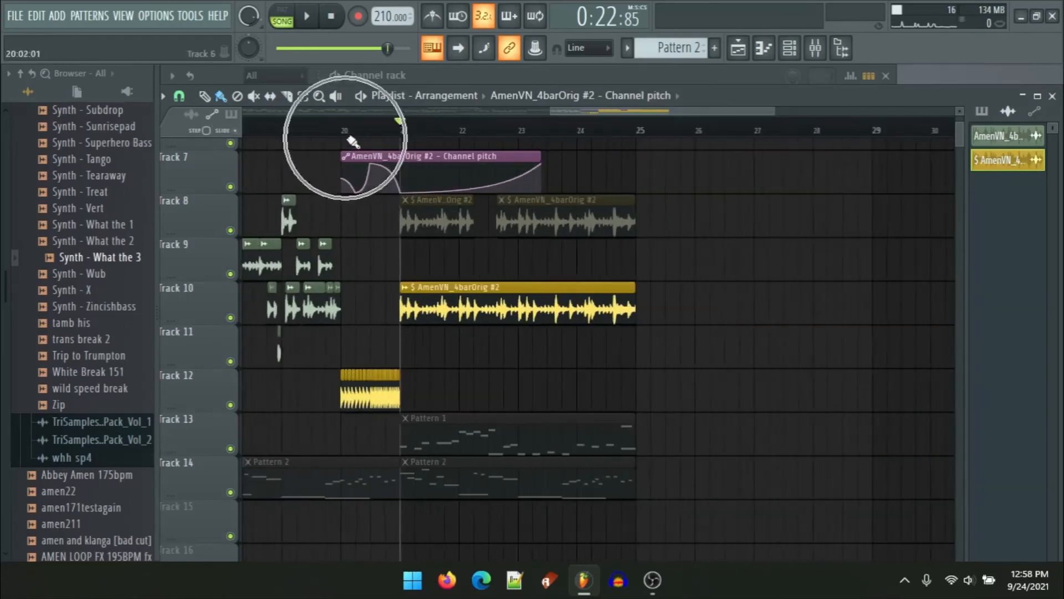
Step: Play the arrangement from about bar 19 to audition the pitch automation over the new clip
left_click_drag(271, 132, 250, 135)
key("space")
scroll(327, 271, "up", 5)
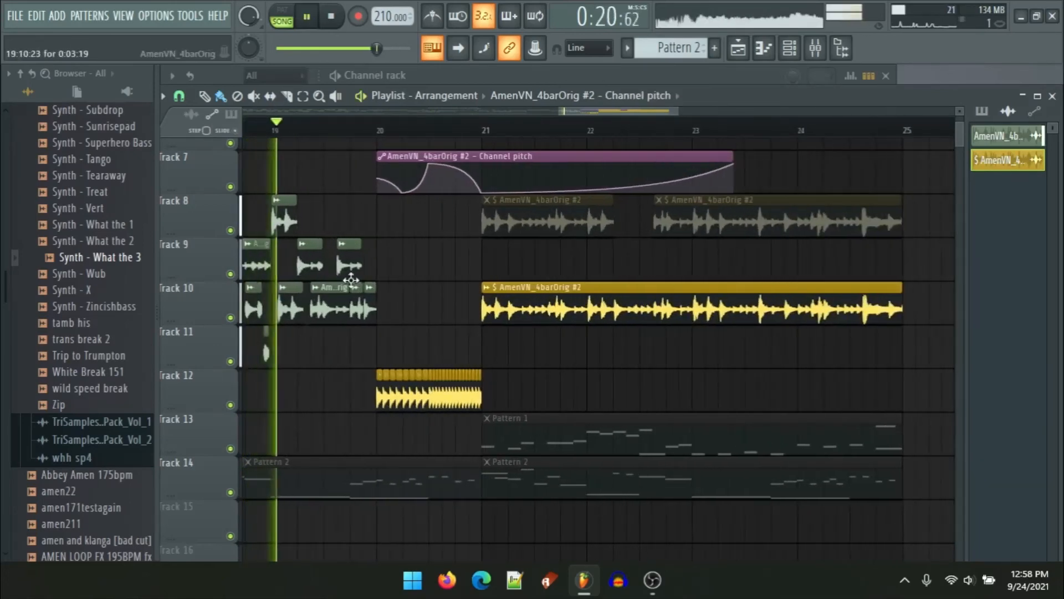
scroll(526, 339, "up", 2)
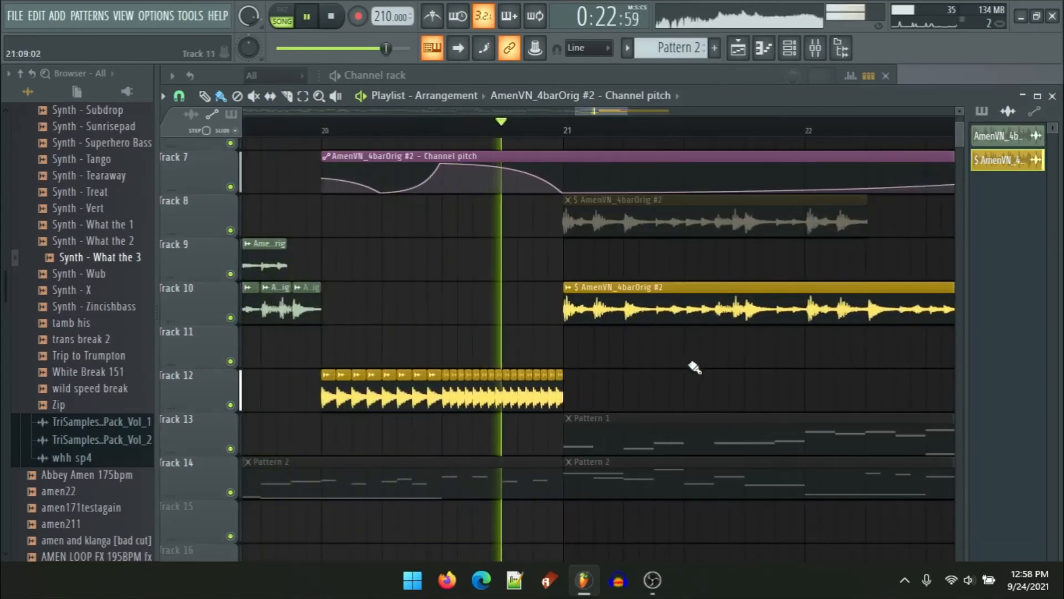
scroll(678, 356, "down", 6)
scroll(746, 271, "up", 3)
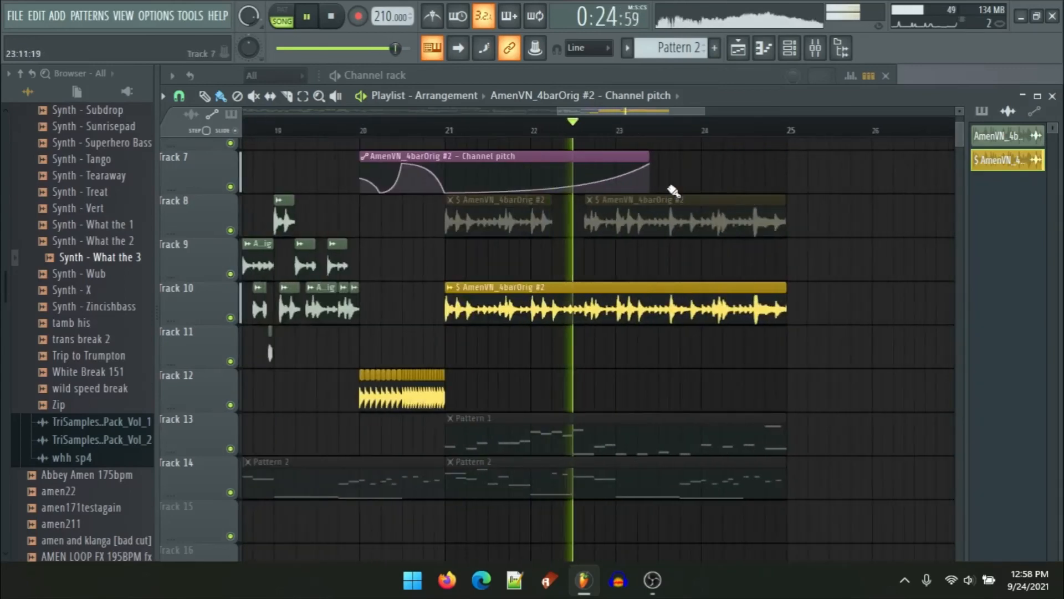
key("space")
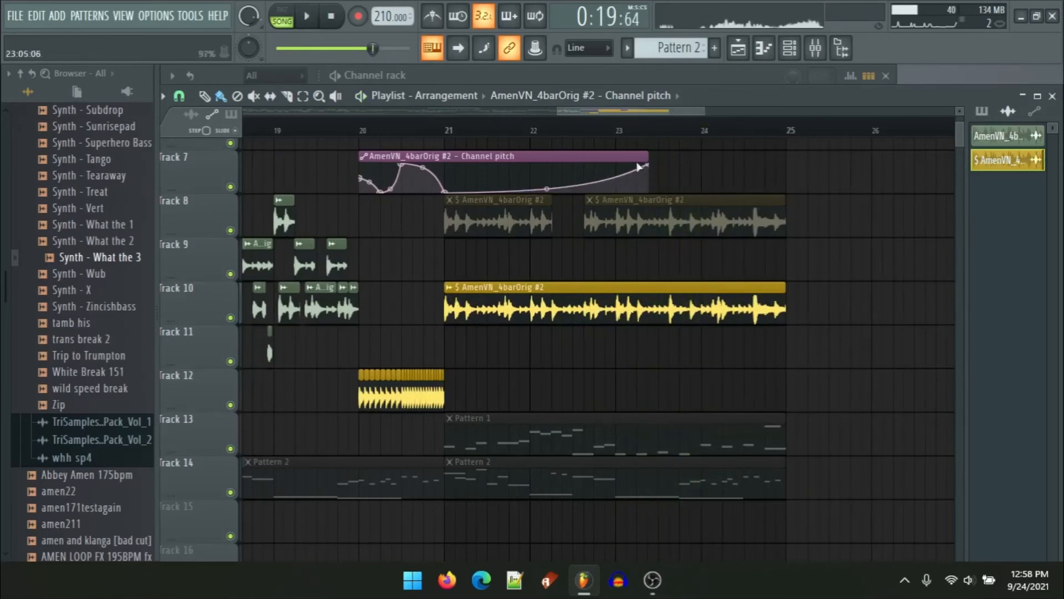
Step: Extend the pitch automation to bar 25 and add points shaping a rise, a dip, and a rise toward bar 25
left_click_drag(651, 168, 798, 142)
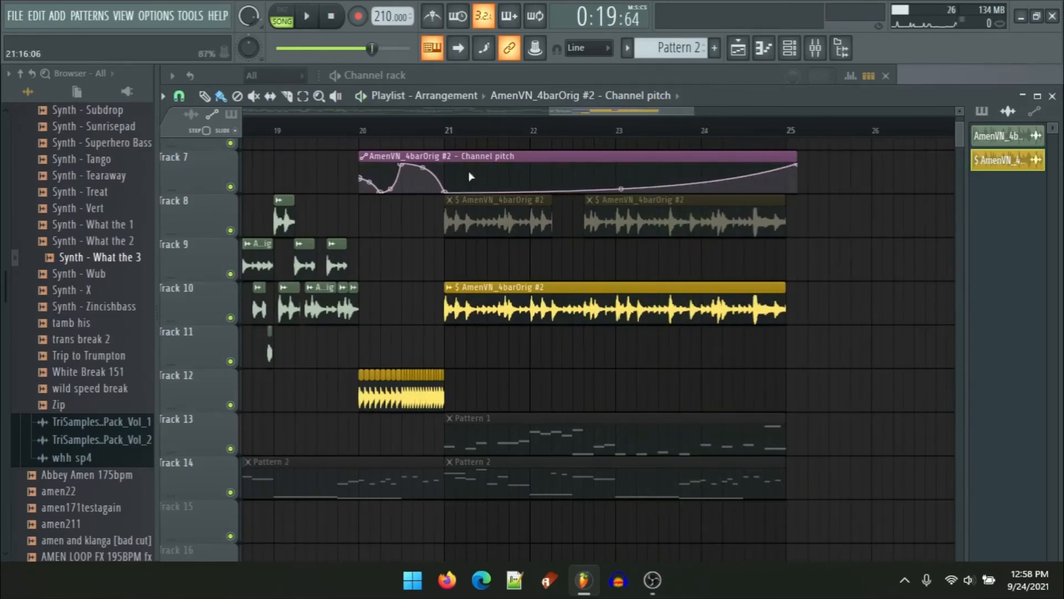
right_click(514, 181)
left_click_drag(515, 181, 701, 192)
right_click(634, 171)
right_click(772, 189)
left_click_drag(773, 188, 798, 161)
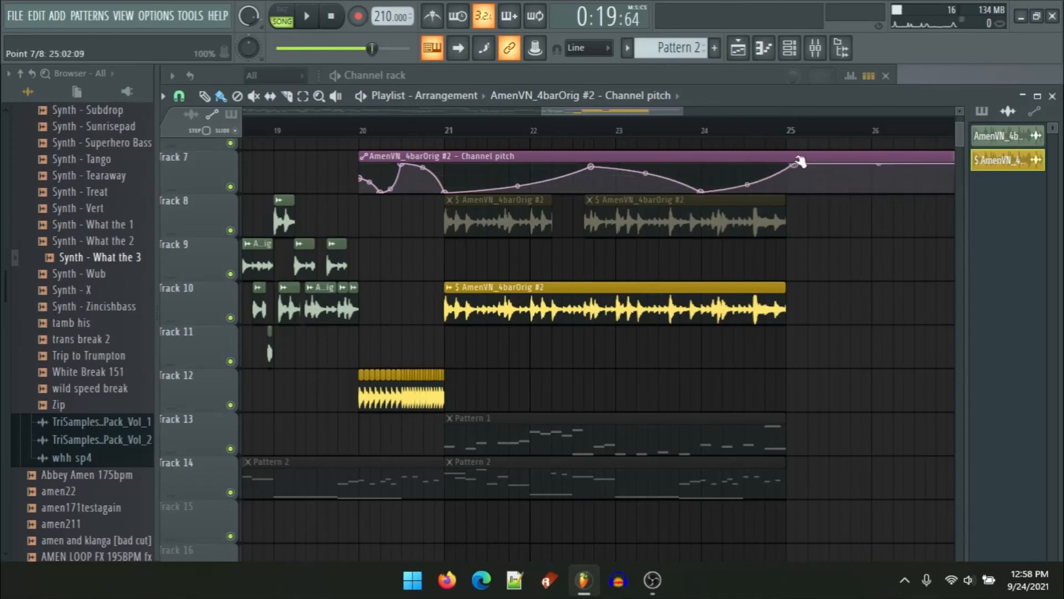
Step: Play back the section, review the arrangement across the earlier bars, and replay from bar 20
key("space")
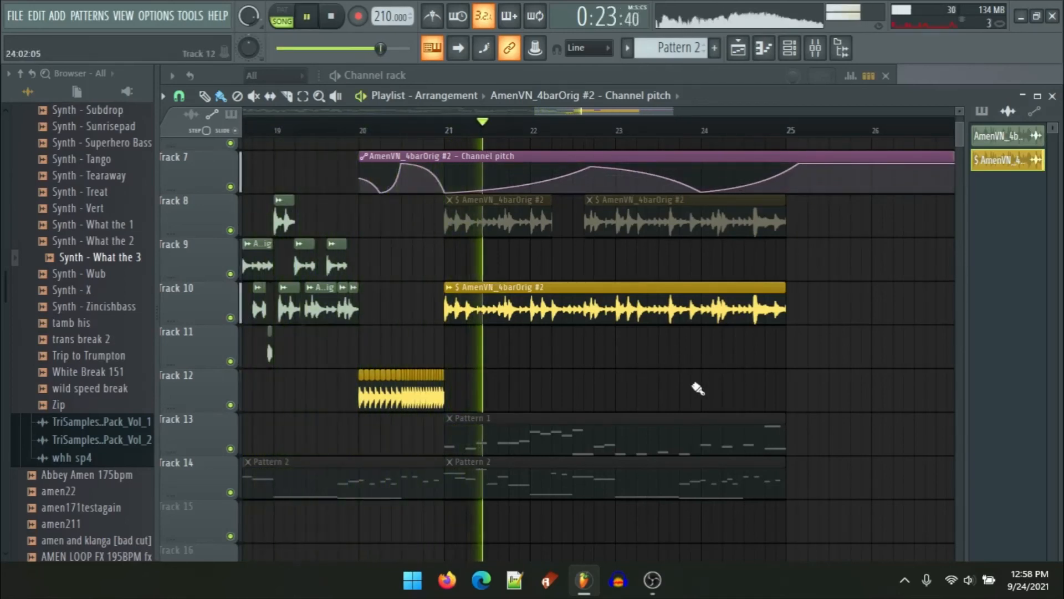
right_click(687, 439, "alt")
left_click_drag(769, 368, 538, 370)
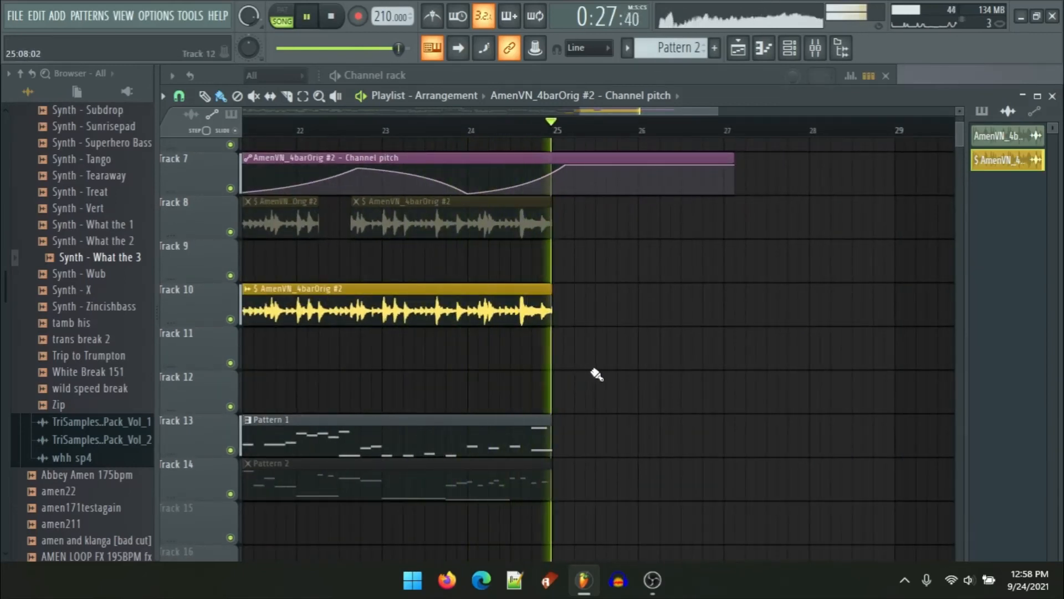
key("space")
scroll(600, 297, "down", 3)
left_click_drag(652, 309, 863, 285)
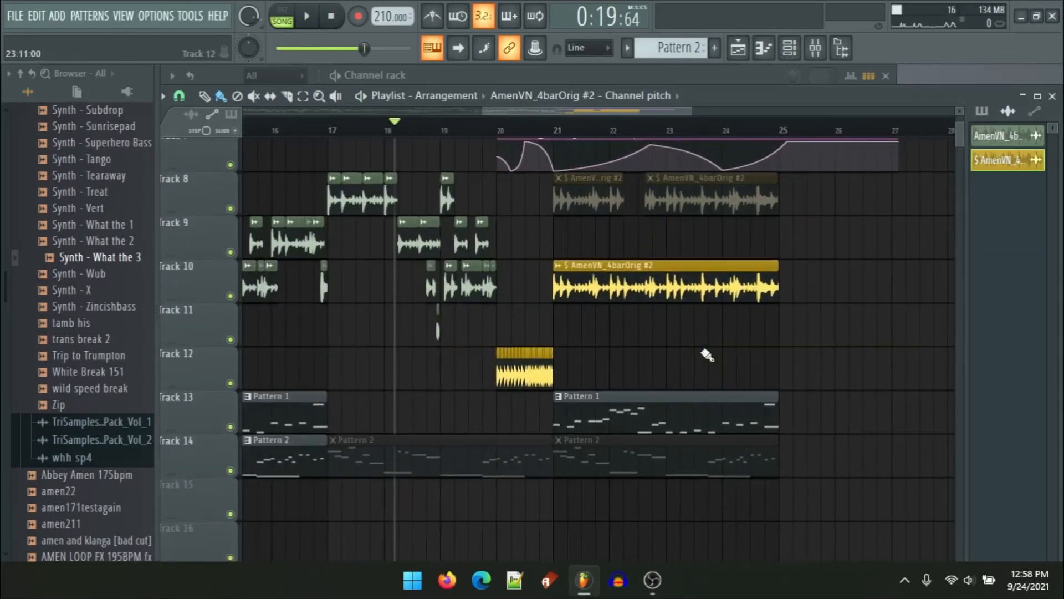
left_click_drag(586, 317, 817, 271)
left_click_drag(528, 296, 602, 329)
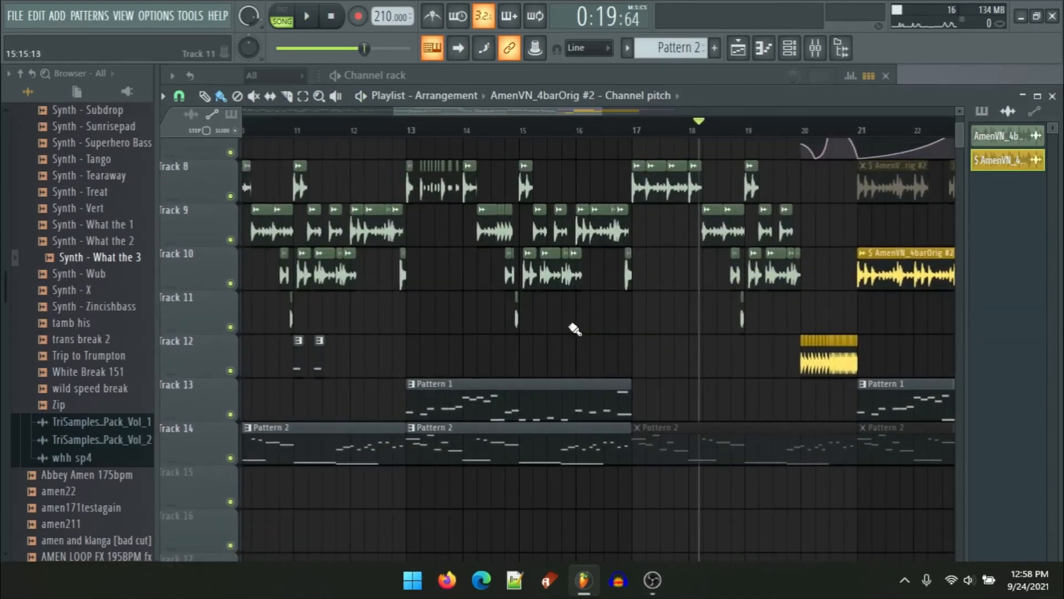
scroll(574, 327, "down", 3)
left_click_drag(571, 257, 670, 312)
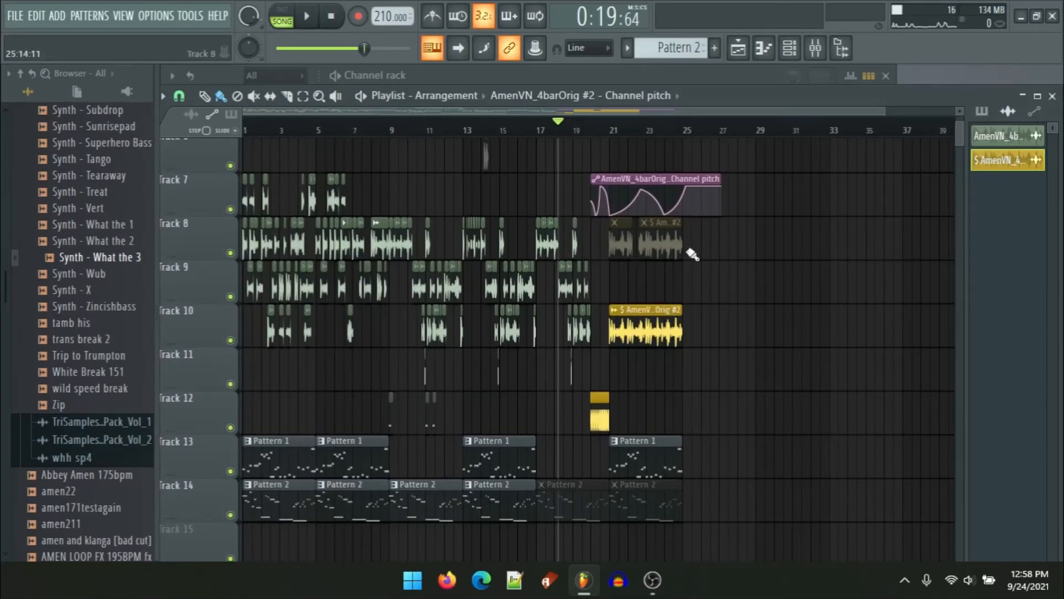
scroll(637, 302, "up", 5, "ctrl")
left_click_drag(584, 280, 558, 264)
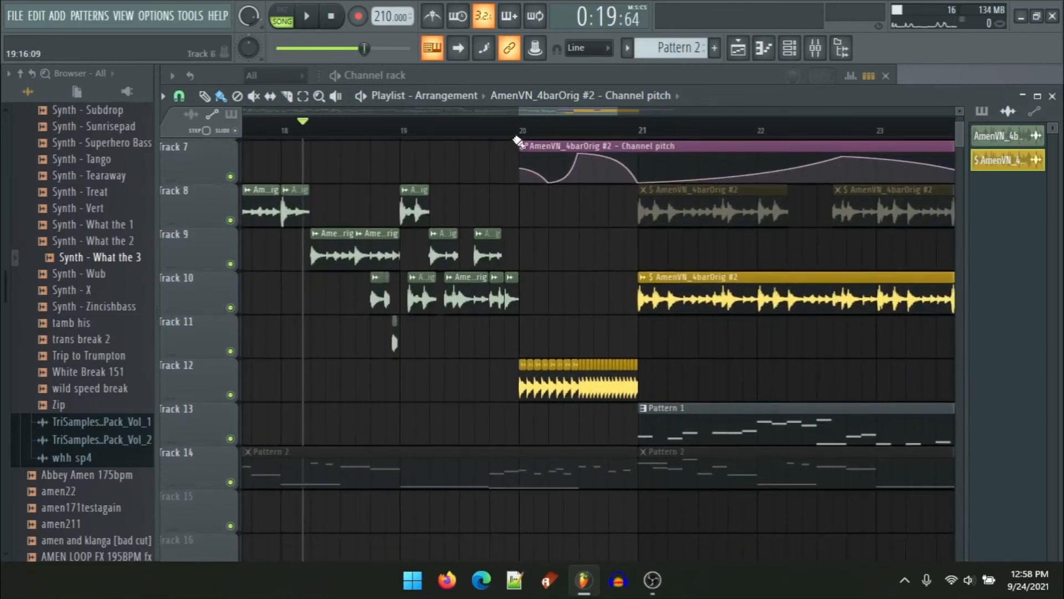
left_click(515, 125)
key("space")
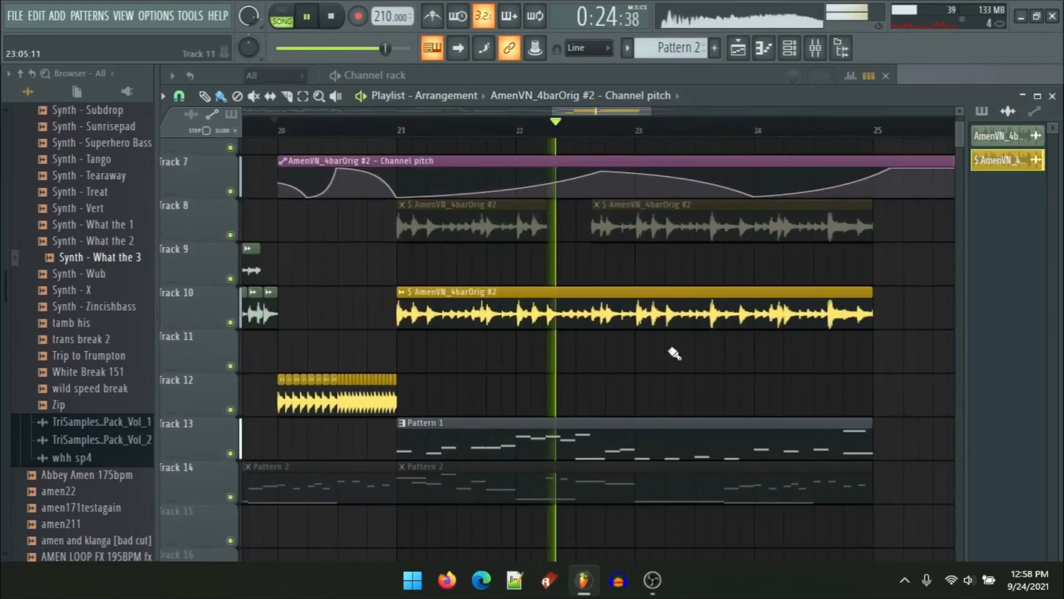
key("space")
Step: Pull the pitch automation point at bar 25 down so the pitch drops sharply back to normal
scroll(637, 361, "down", 4, "ctrl")
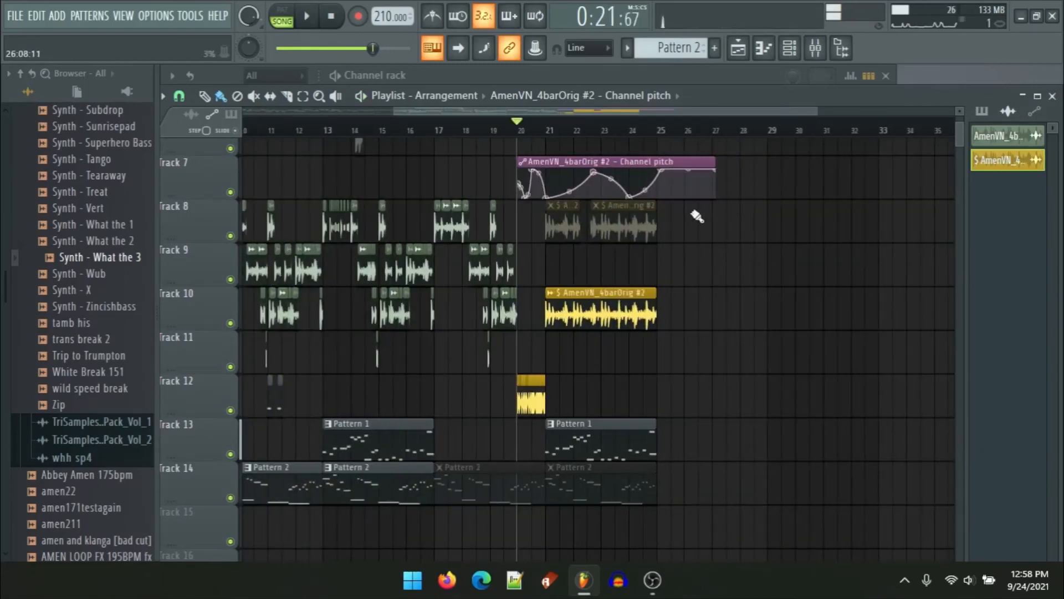
scroll(692, 212, "up", 6, "ctrl")
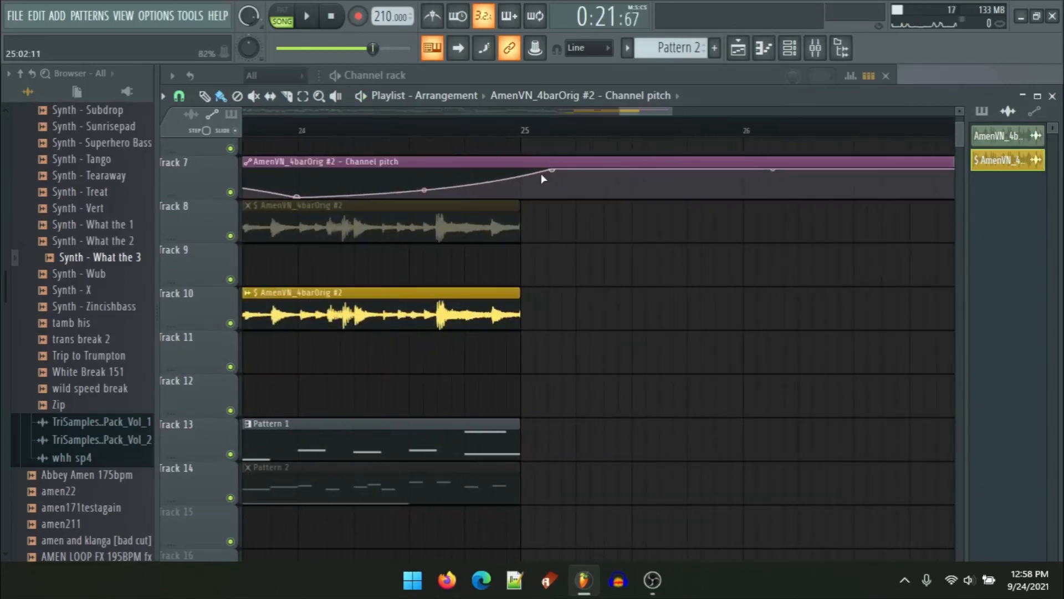
left_click_drag(552, 169, 513, 184)
scroll(525, 183, "up", 5)
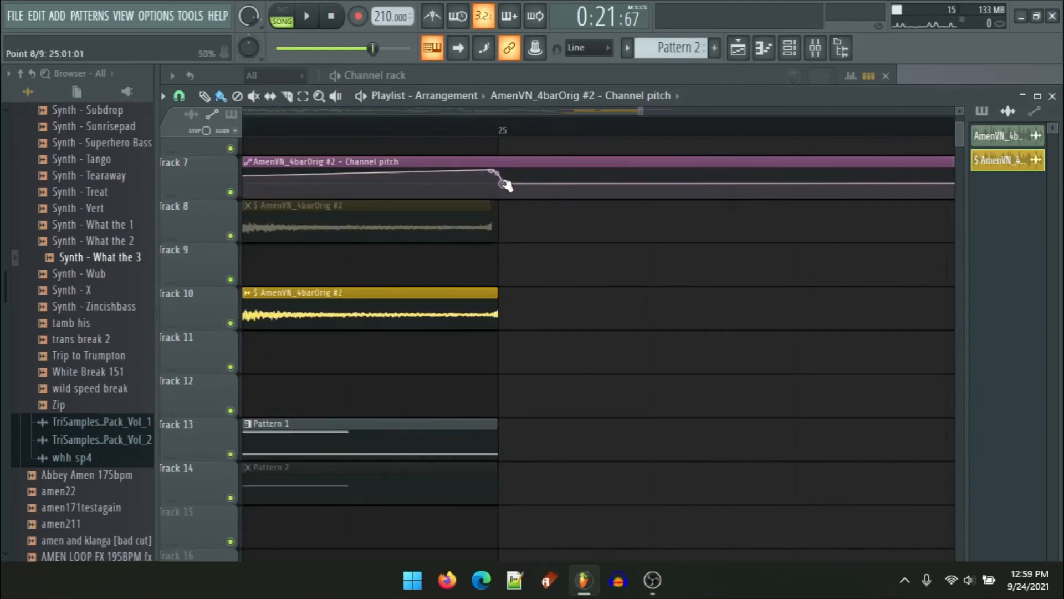
scroll(534, 221, "down", 6)
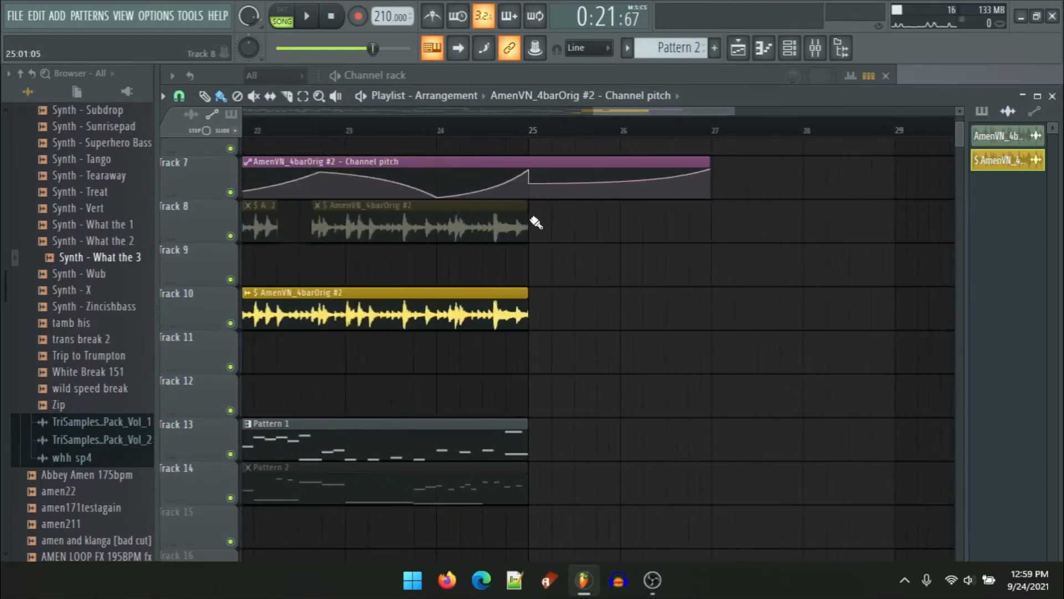
Step: Place an original Amen clip on Track 10 starting right at bar 25
scroll(544, 324, "up", 6)
left_click_drag(574, 349, 537, 379)
scroll(498, 363, "up", 5)
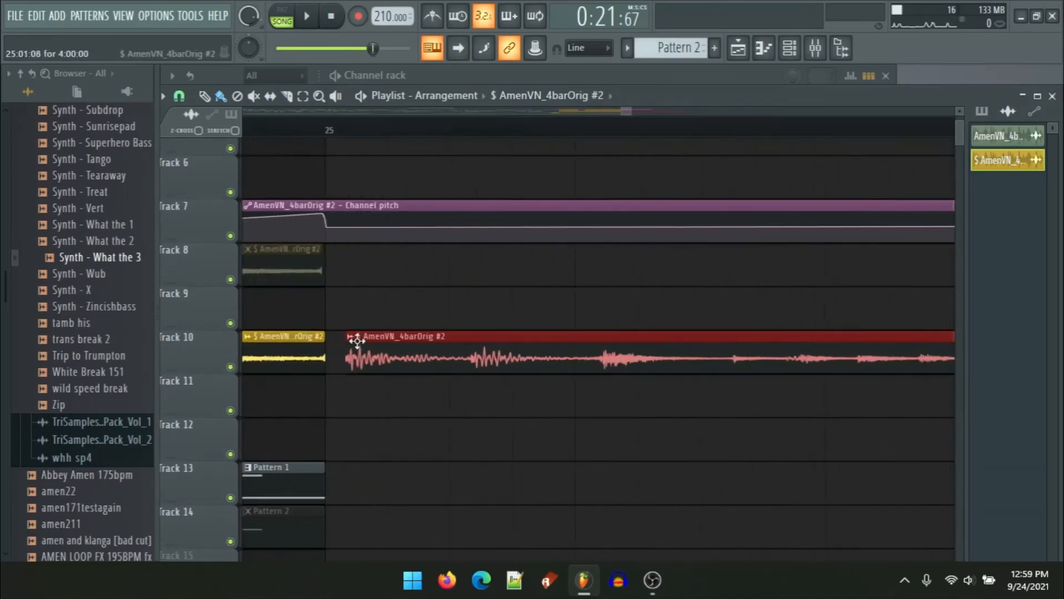
left_click_drag(380, 382, 490, 317)
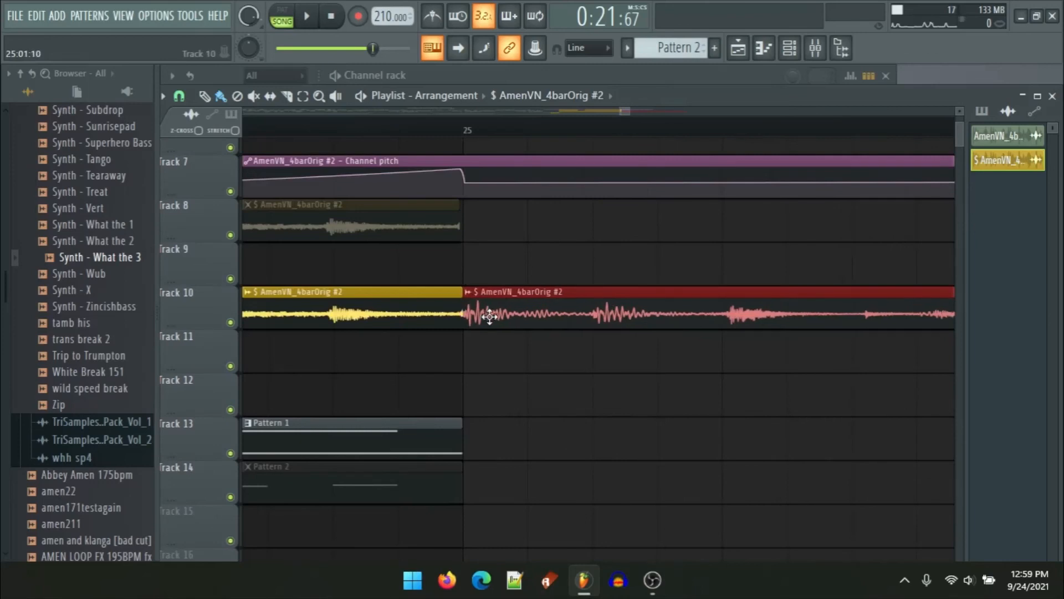
Step: Delete the Pattern 2 clips on Track 14 from bar 21 onward while playing back the section
scroll(490, 318, "down", 2)
scroll(490, 317, "down", 4)
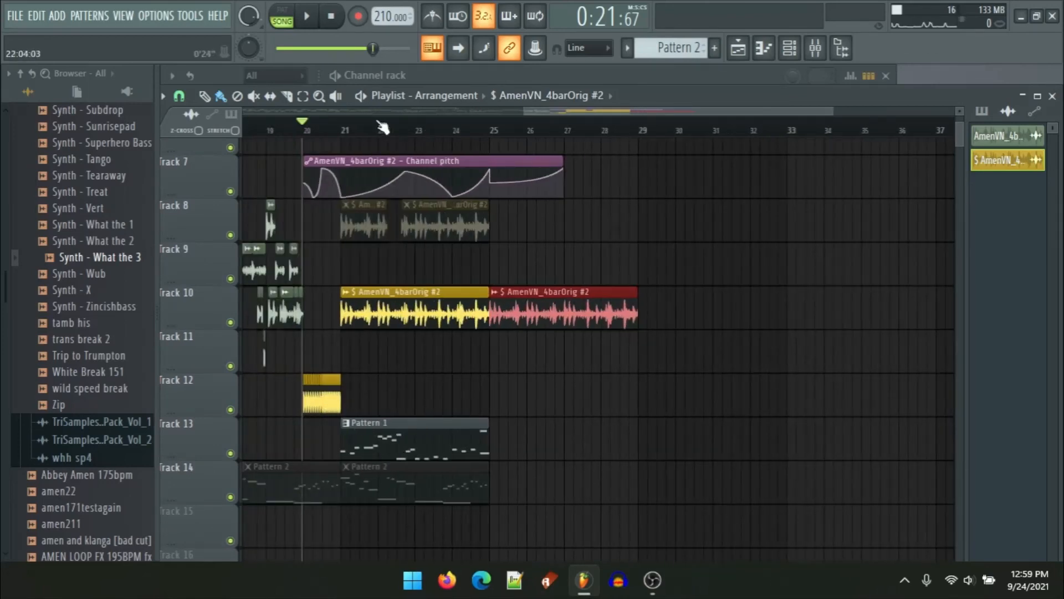
key("space")
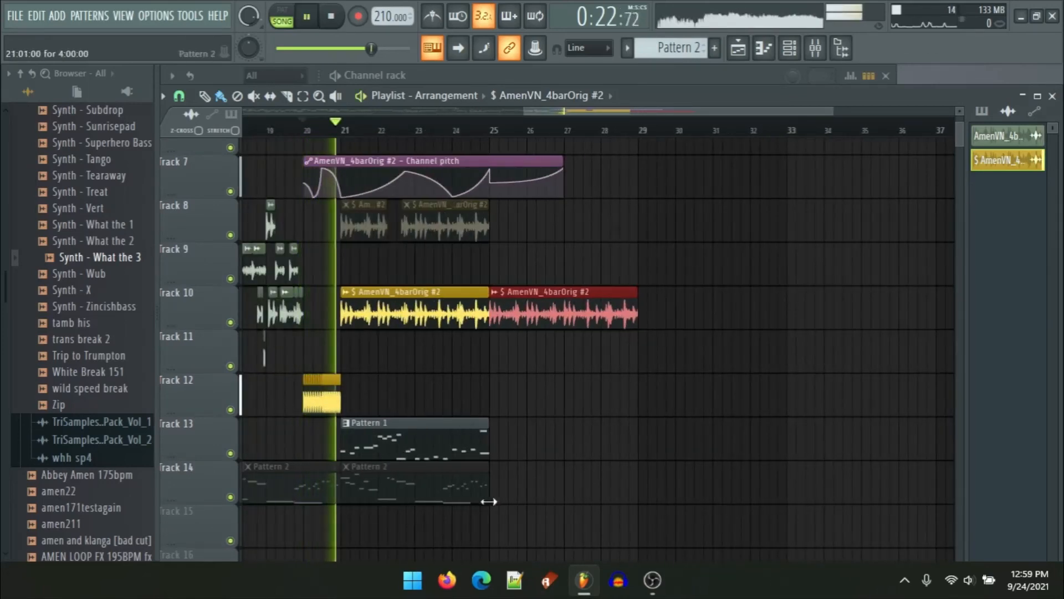
right_click(452, 496)
scroll(486, 499, "up", 5)
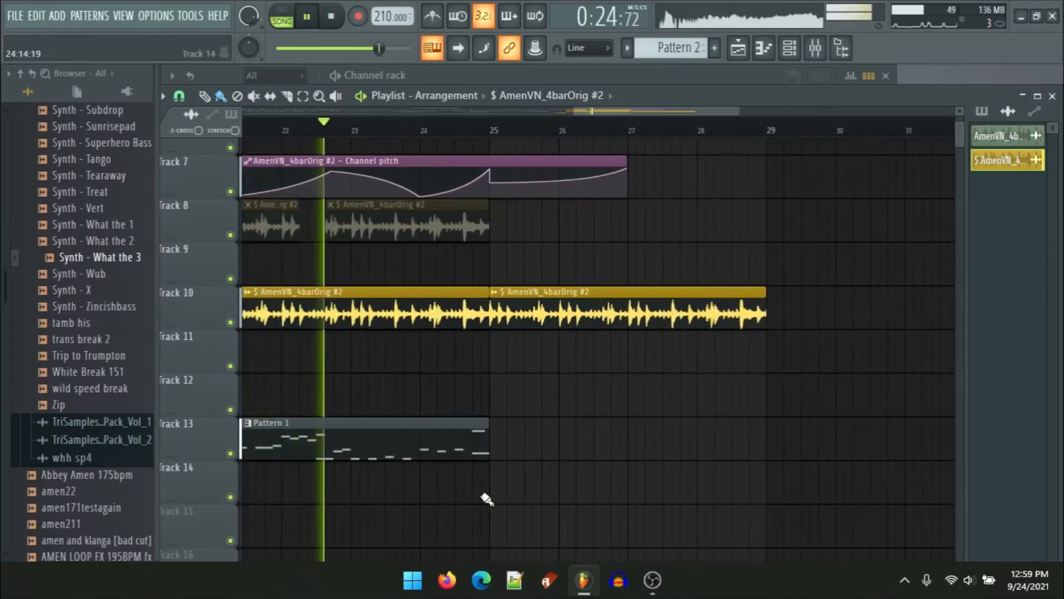
scroll(486, 499, "up", 2)
left_click(510, 489)
right_click(574, 484)
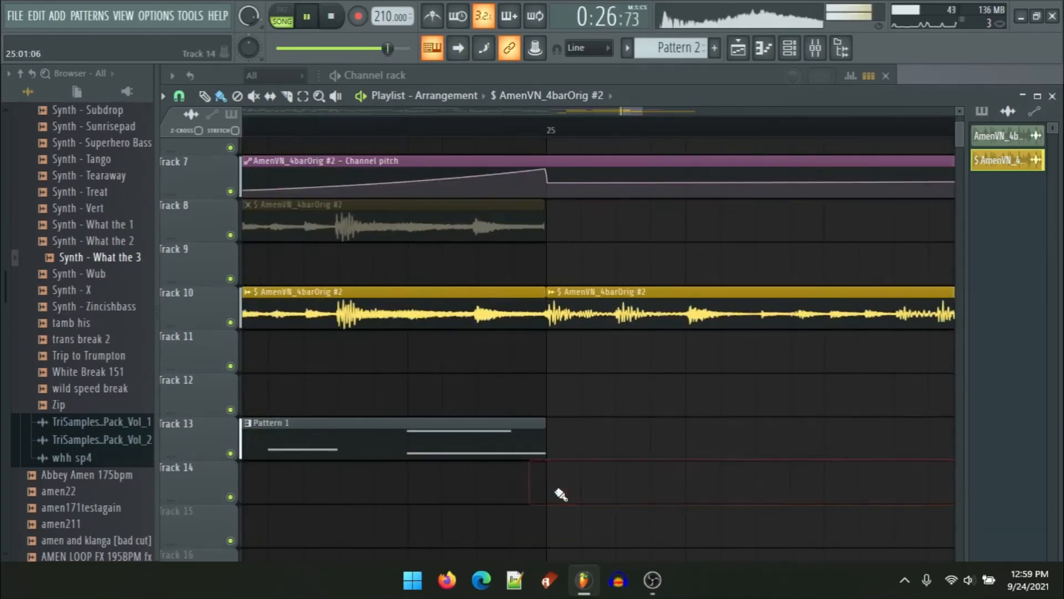
scroll(513, 478, "down", 3)
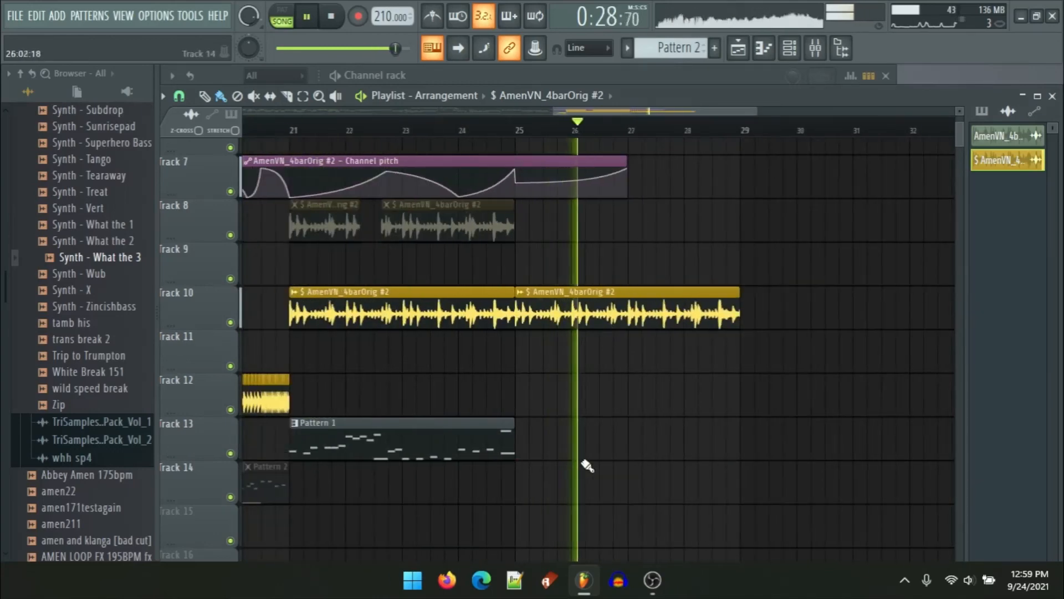
key("space")
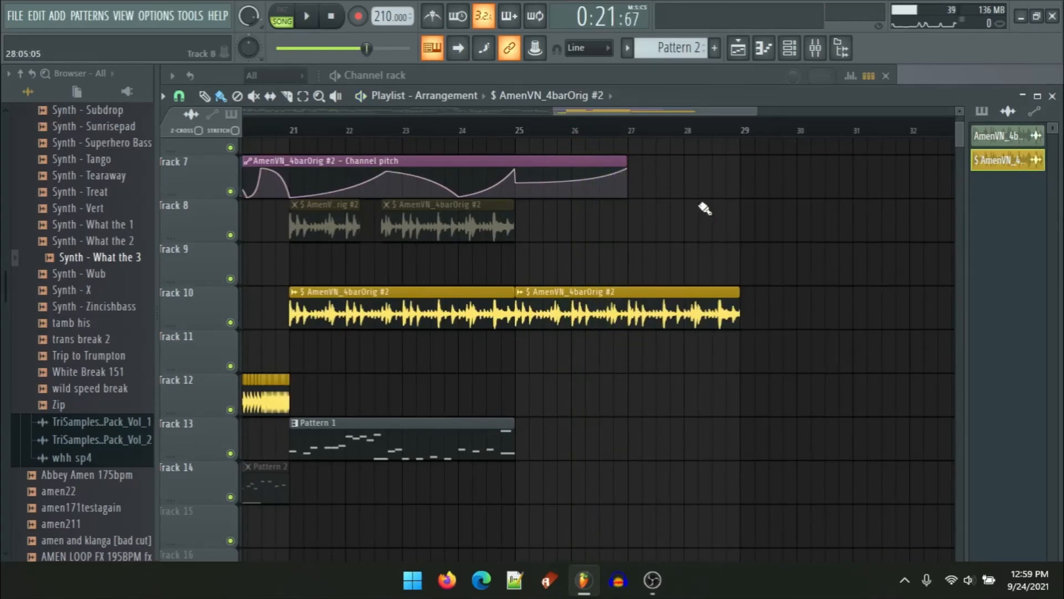
Step: Delete the first Pattern 1 clip at bar 1 on Track 13
scroll(704, 209, "down", 4)
left_click_drag(639, 200, 395, 280)
scroll(713, 262, "down", 1)
left_click(713, 261, "ctrl")
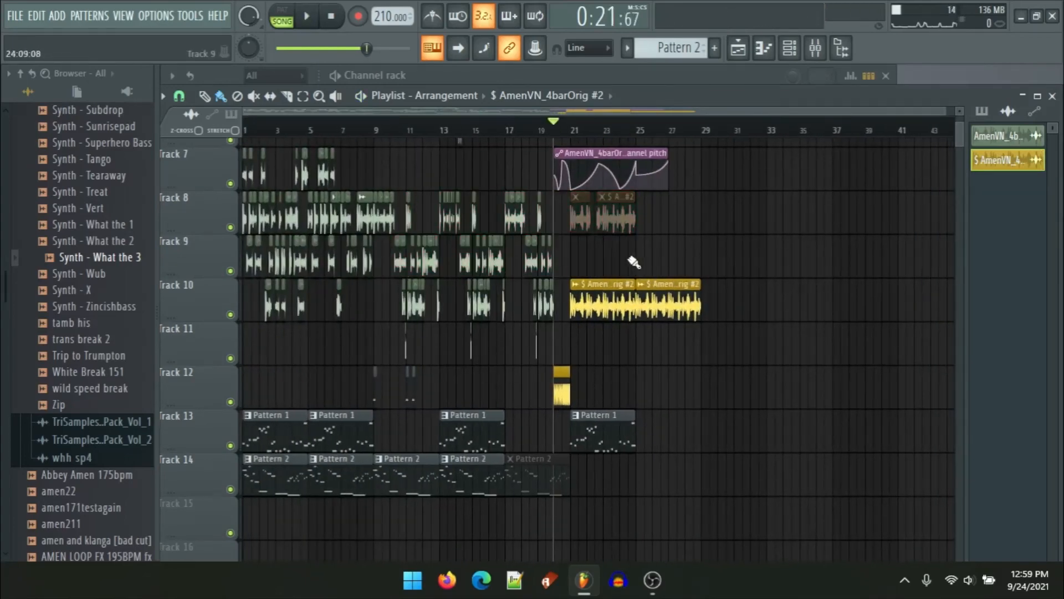
scroll(665, 257, "down", 1)
scroll(289, 319, "up", 4)
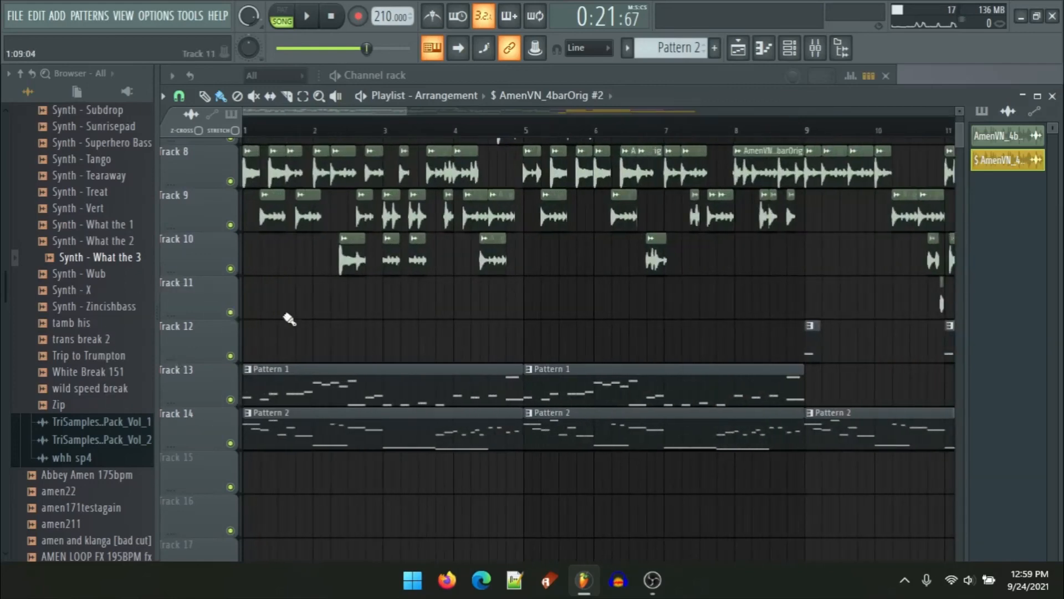
scroll(300, 201, "up", 2)
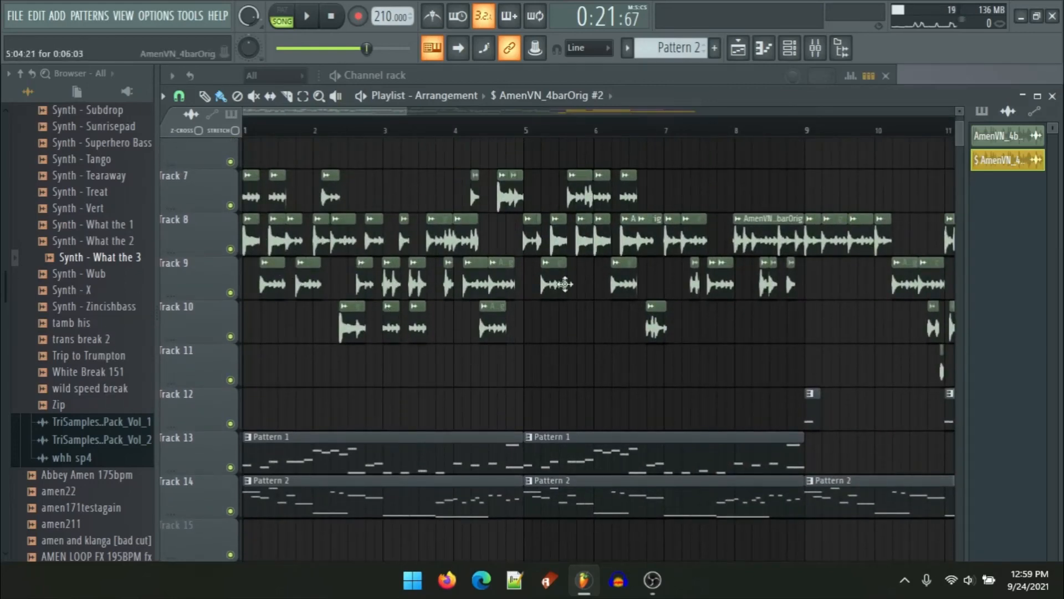
left_click(347, 444)
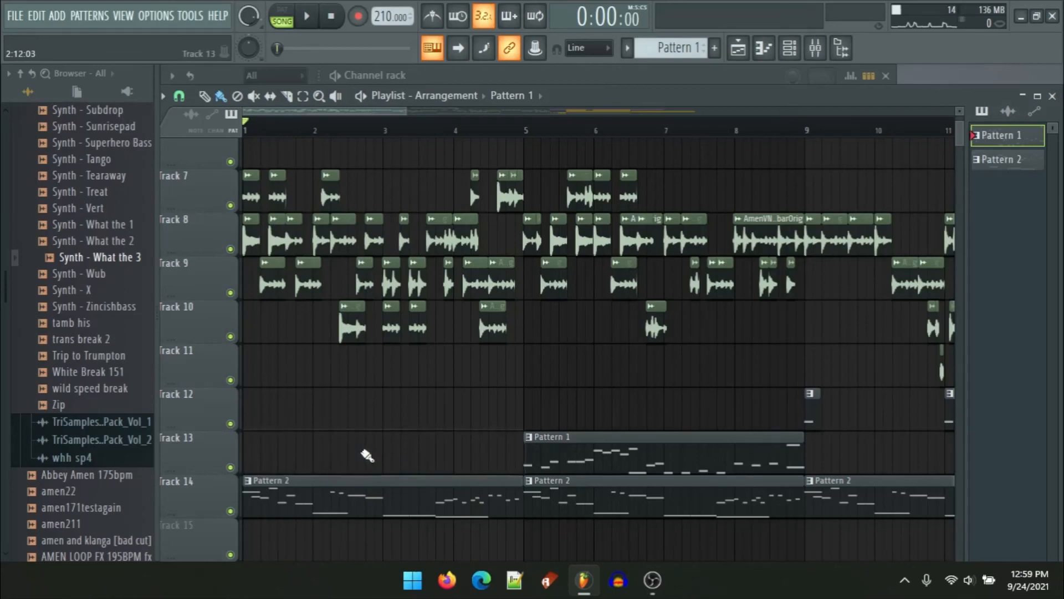
Step: Open Track 13's Standard 808 bassline pattern in the piano roll and play it back
double_click(383, 454)
scroll(548, 297, "up", 2, "ctrl")
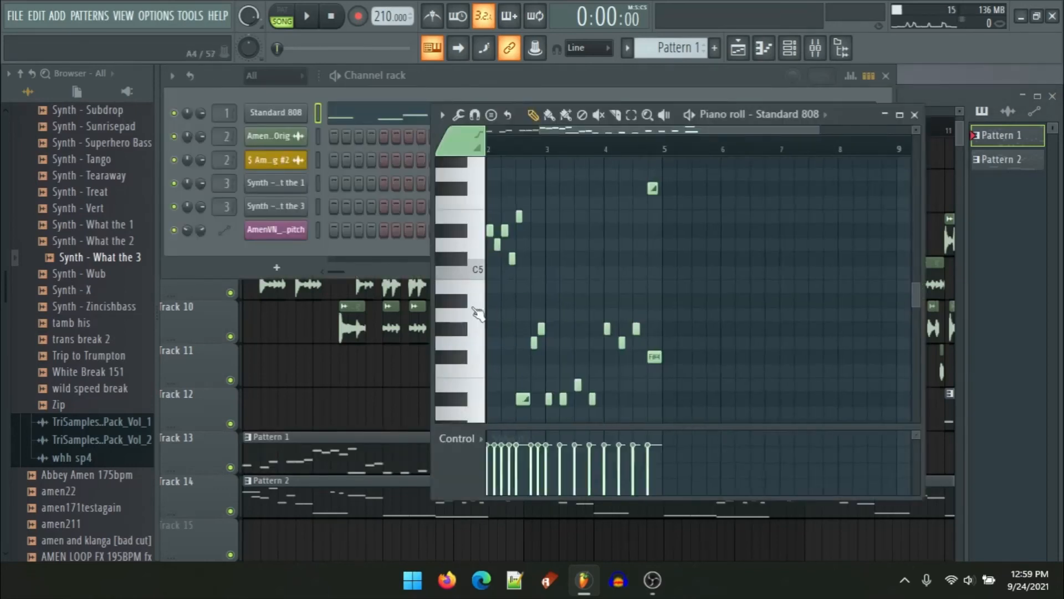
scroll(543, 285, "down", 4)
scroll(544, 283, "up", 4)
scroll(543, 283, "down", 1, "ctrl")
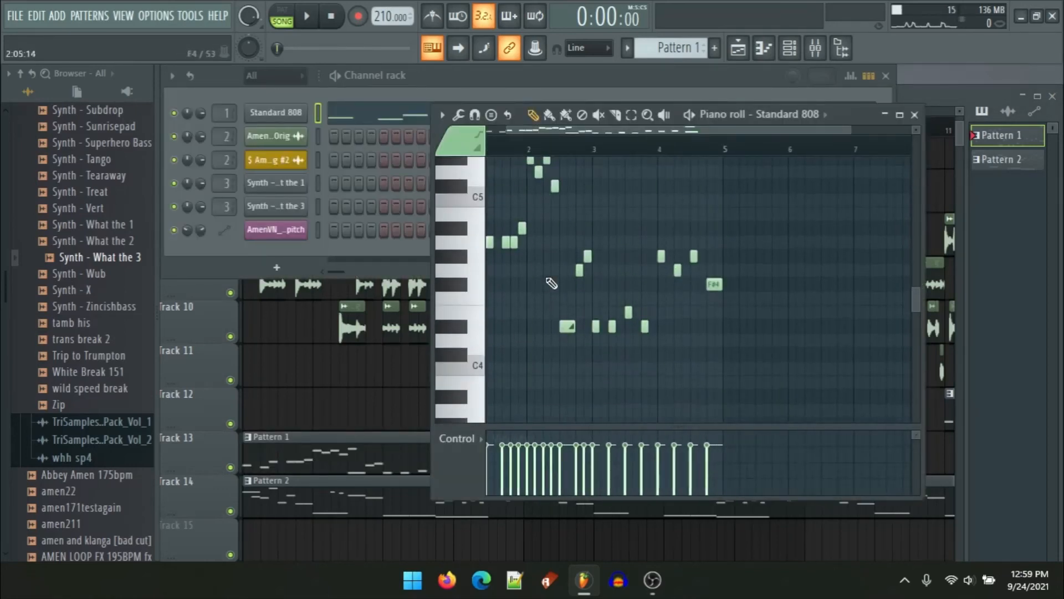
left_click_drag(555, 129, 452, 134)
key("space")
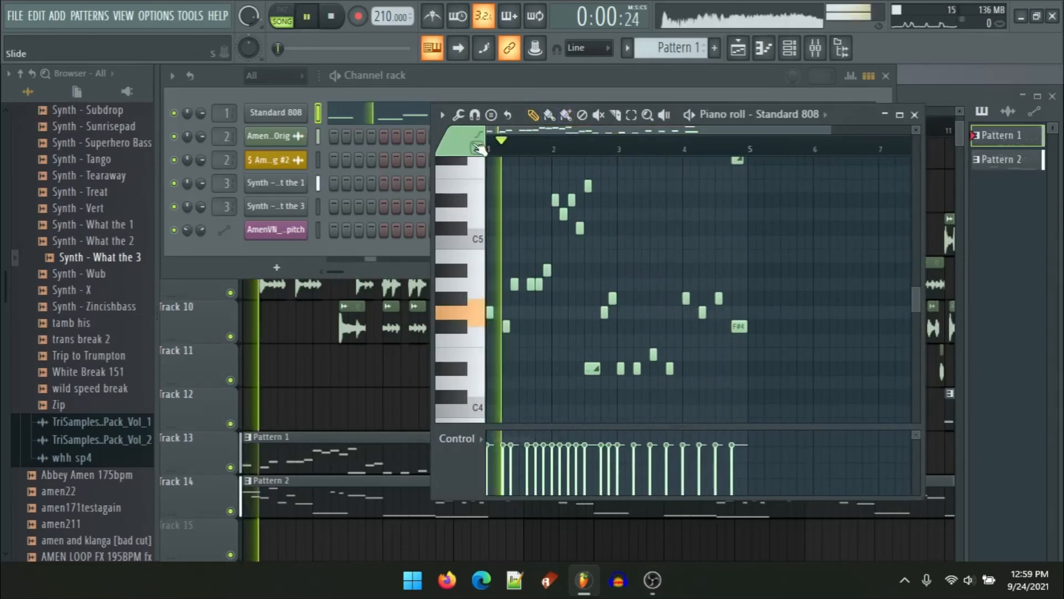
scroll(707, 341, "up", 2)
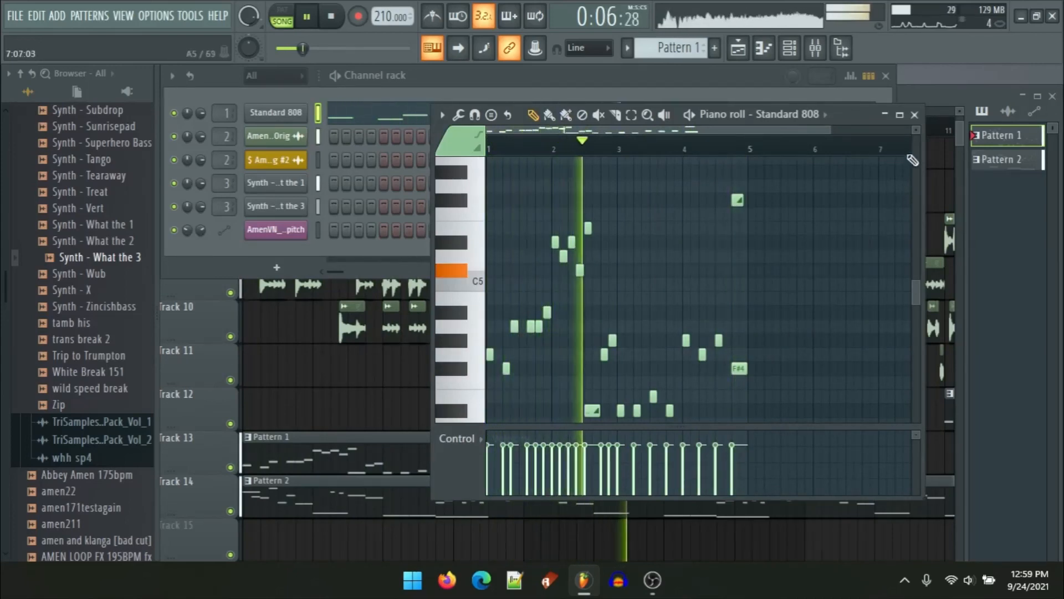
left_click(914, 115)
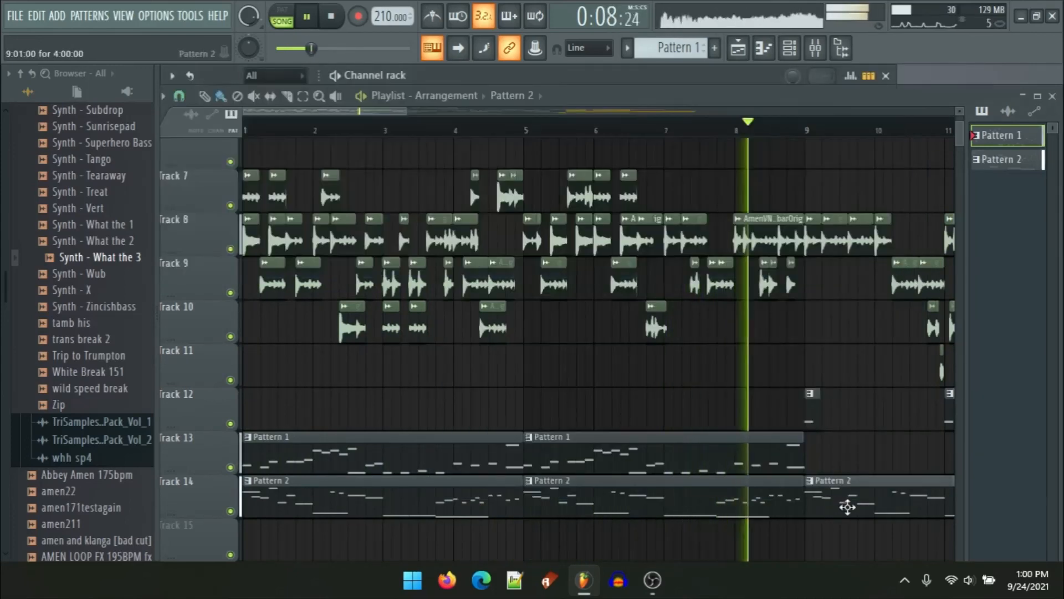
Step: Open Pattern 2 in the piano roll, play it in pattern mode, and switch the view to Synth - What the 3
double_click(844, 503)
scroll(603, 361, "down", 2)
mouse_move(621, 347)
left_mouse_down()
mouse_move(653, 311)
mouse_move(639, 344)
left_mouse_up()
key("space")
scroll(601, 295, "up", 5)
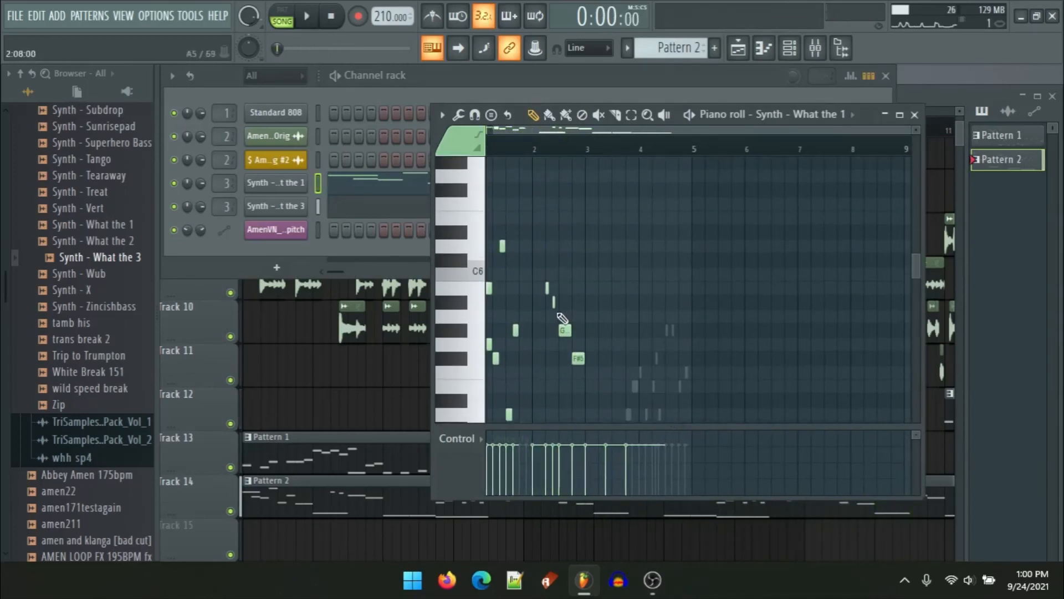
left_click(284, 23)
key("space")
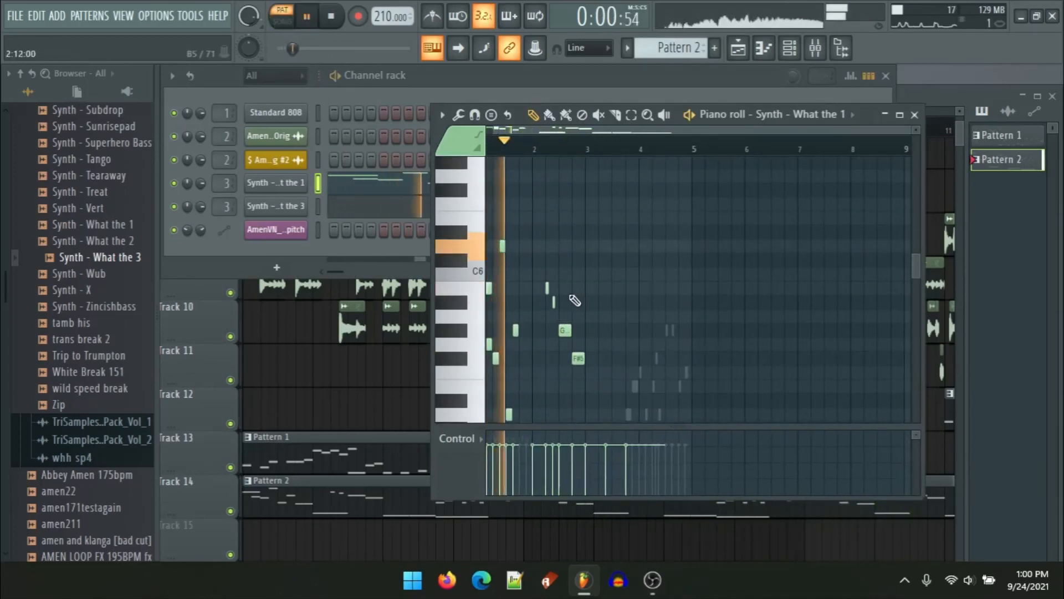
scroll(598, 330, "down", 4)
scroll(637, 355, "up", 2)
scroll(665, 343, "up", 2)
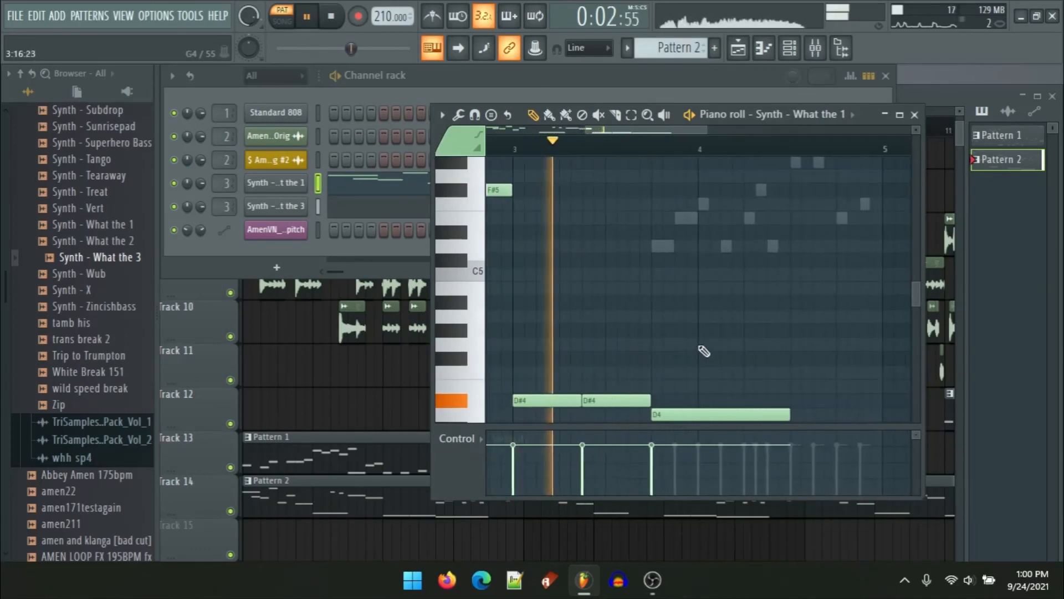
scroll(720, 327, "up", 2)
key("space")
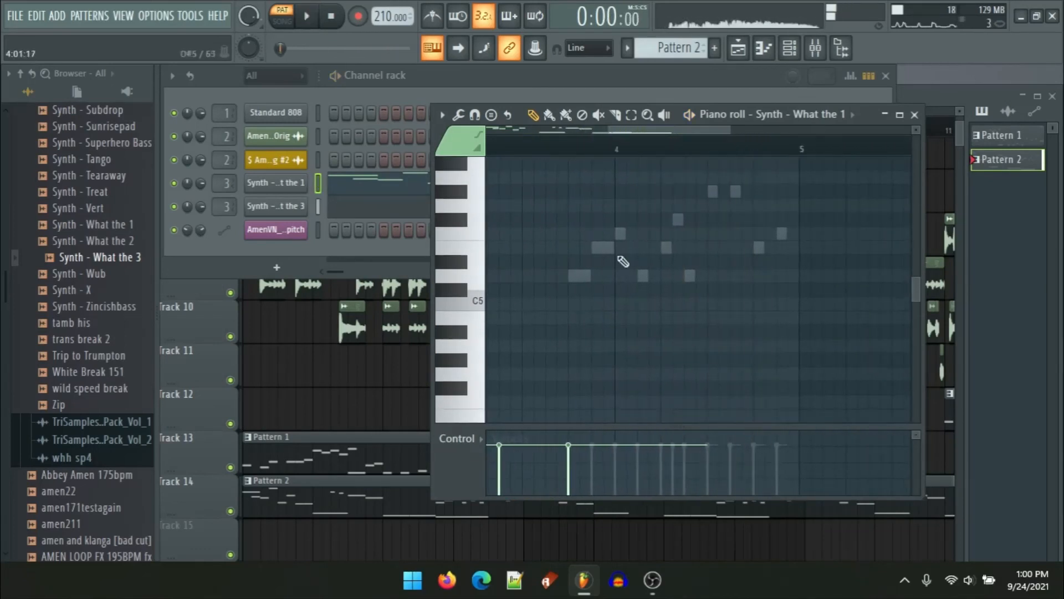
left_click(845, 117)
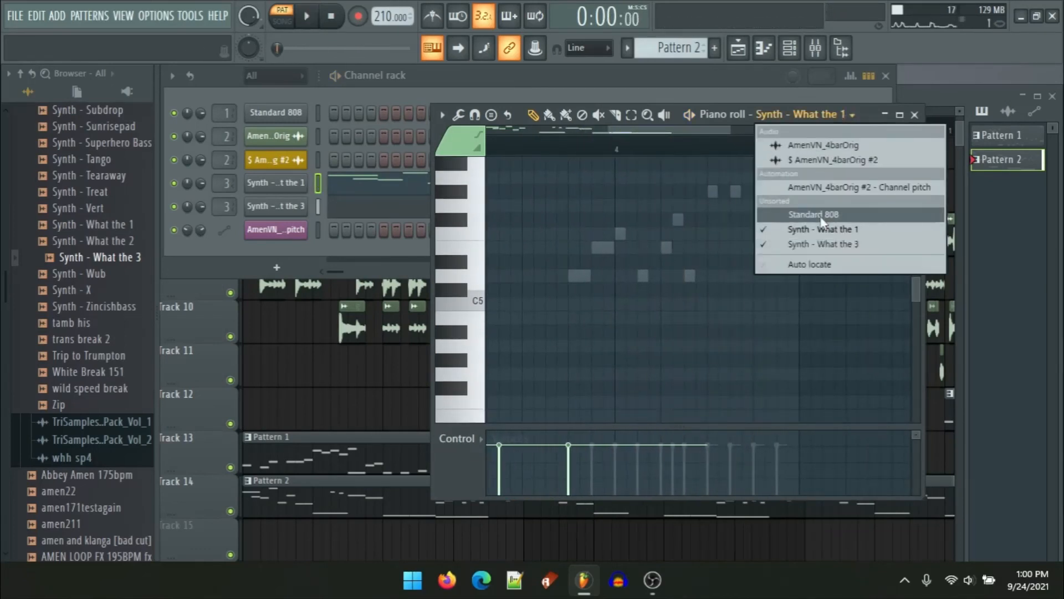
left_click(823, 242)
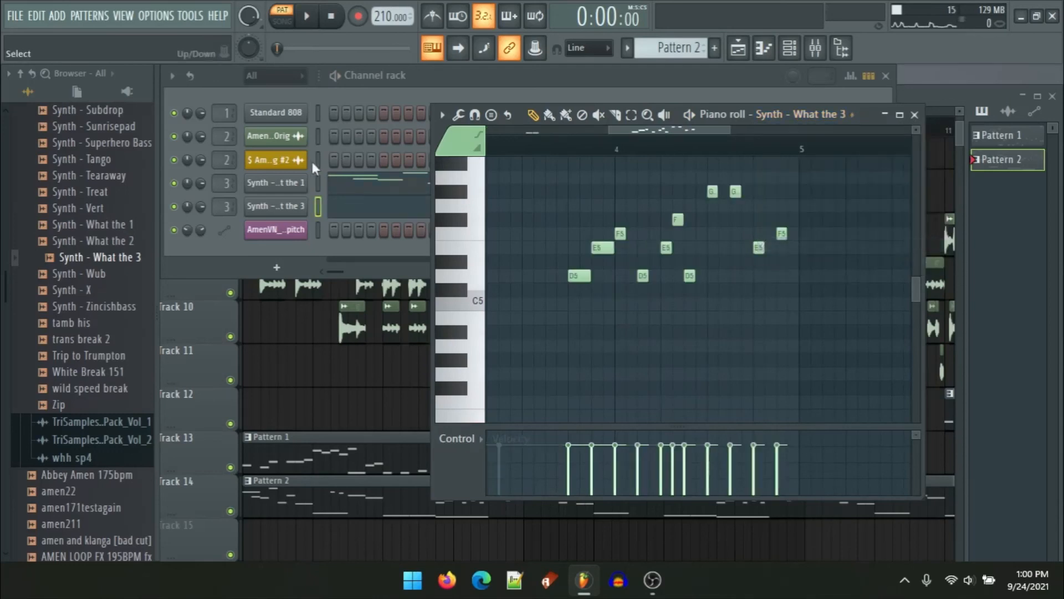
Step: Open the Synth - What the 1 channel settings and try adjusting its volume envelope delay, attack, decay, sustain and release
left_click(304, 212)
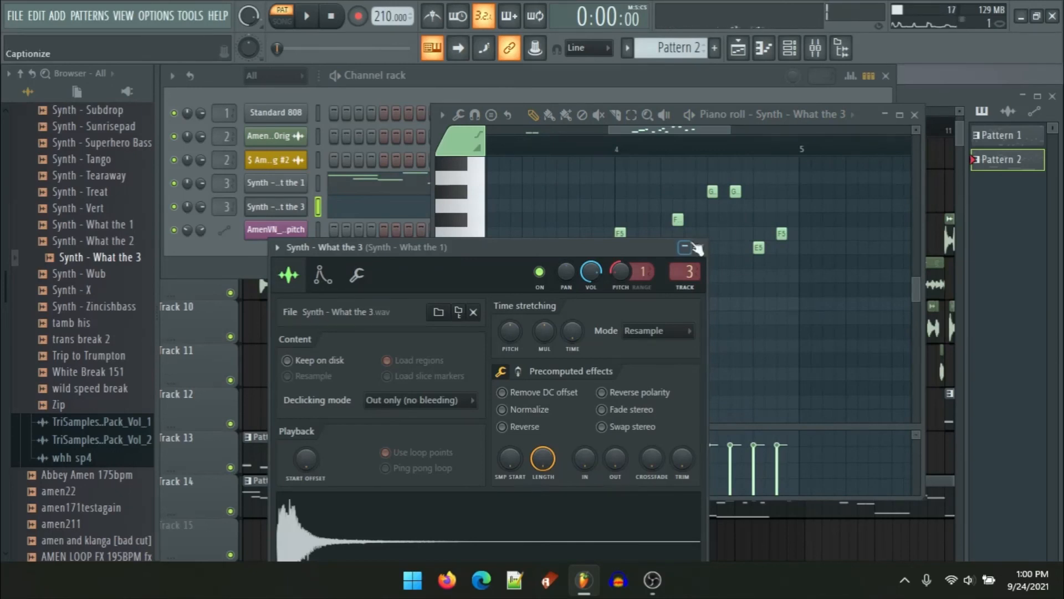
left_click(700, 246)
left_click(275, 182)
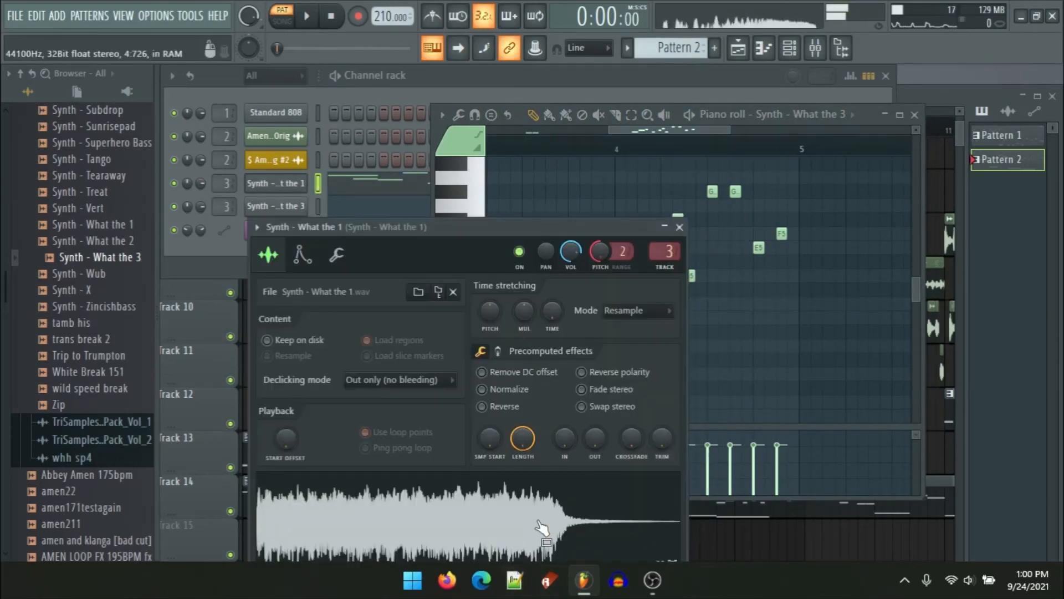
left_click(301, 256)
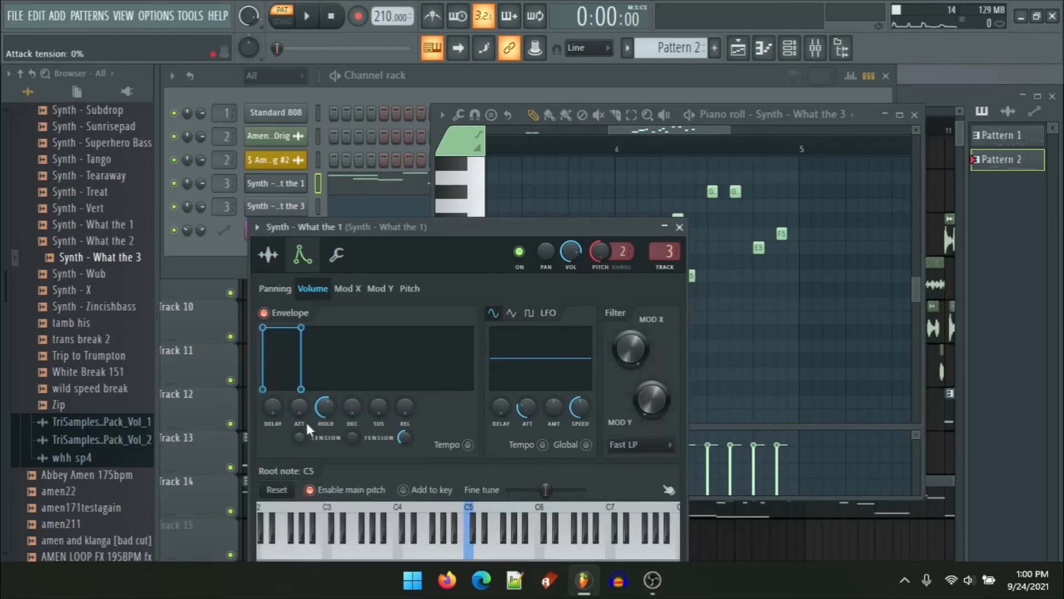
key("x")
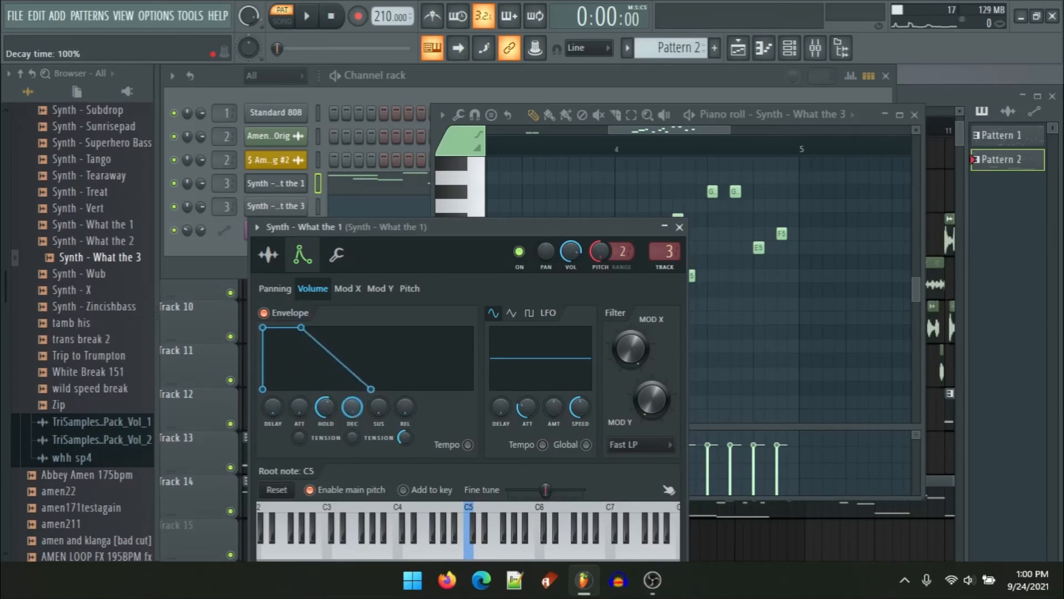
key("c")
left_click_drag(352, 407, 334, 453)
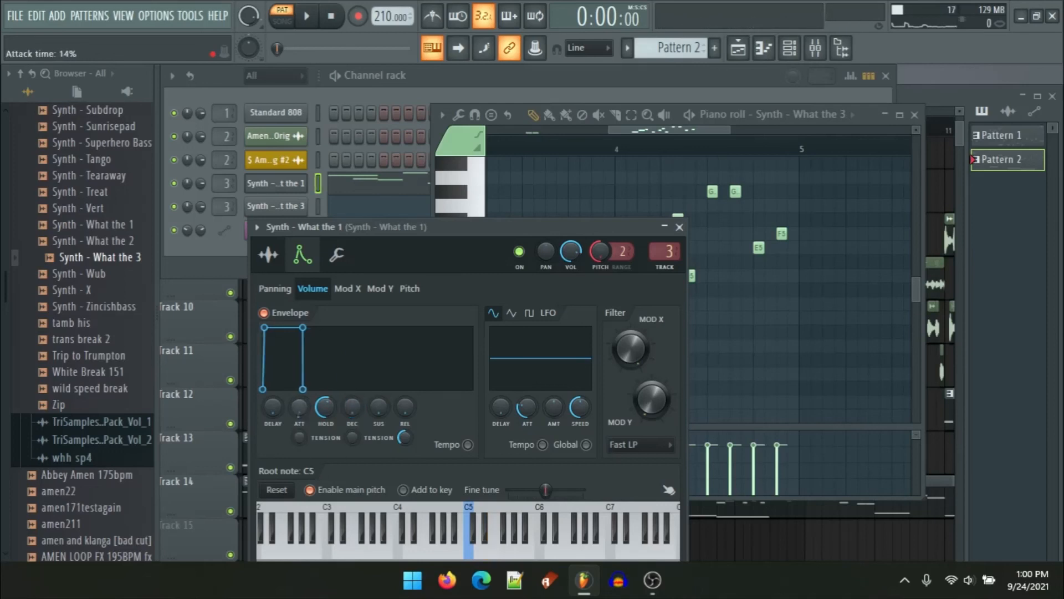
left_click_drag(299, 407, 296, 411)
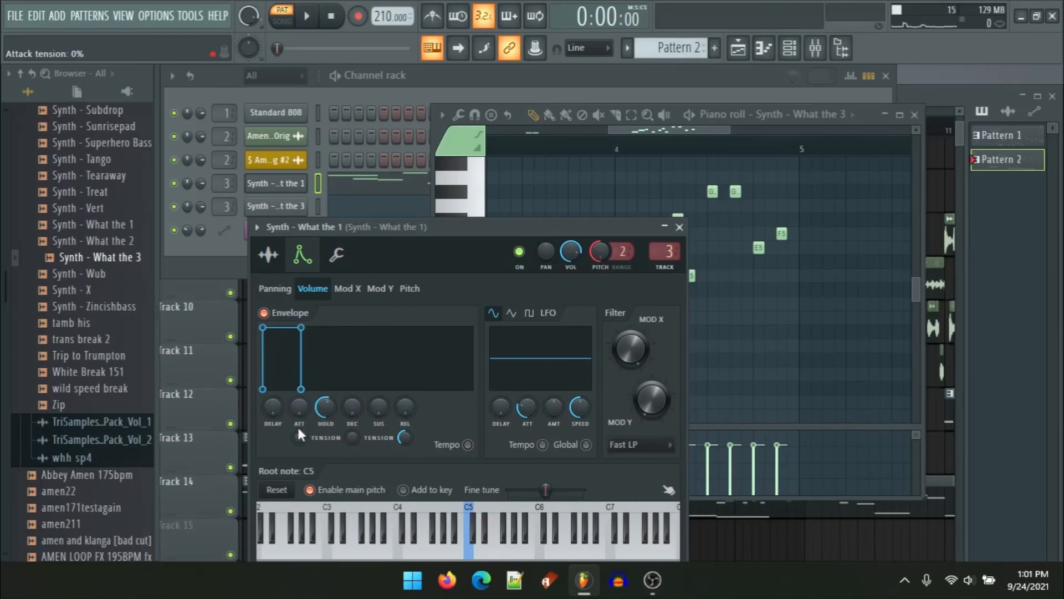
left_click_drag(275, 412, 281, 415)
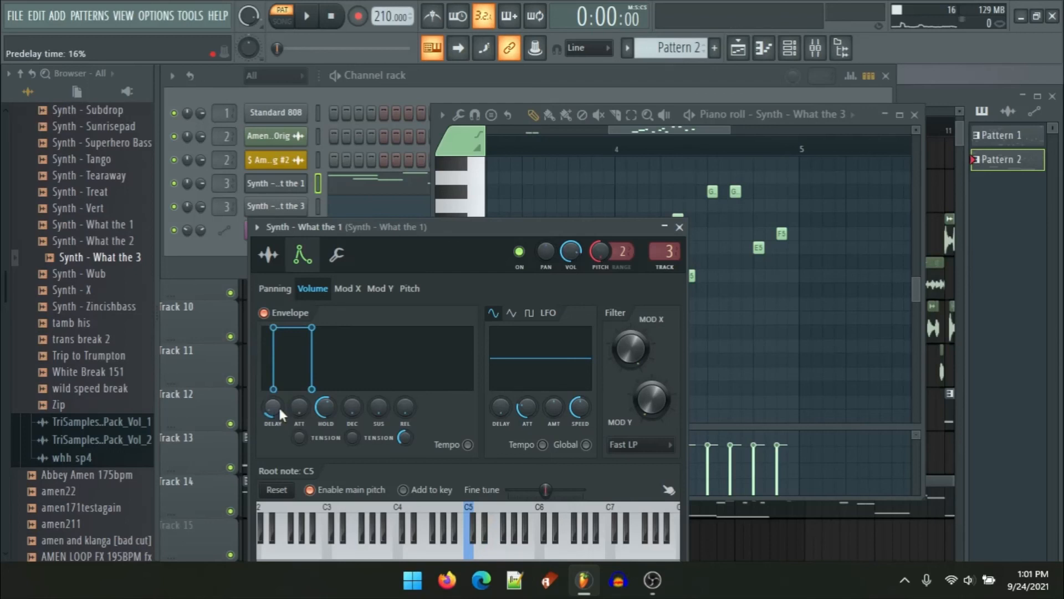
left_click_drag(280, 409, 280, 424)
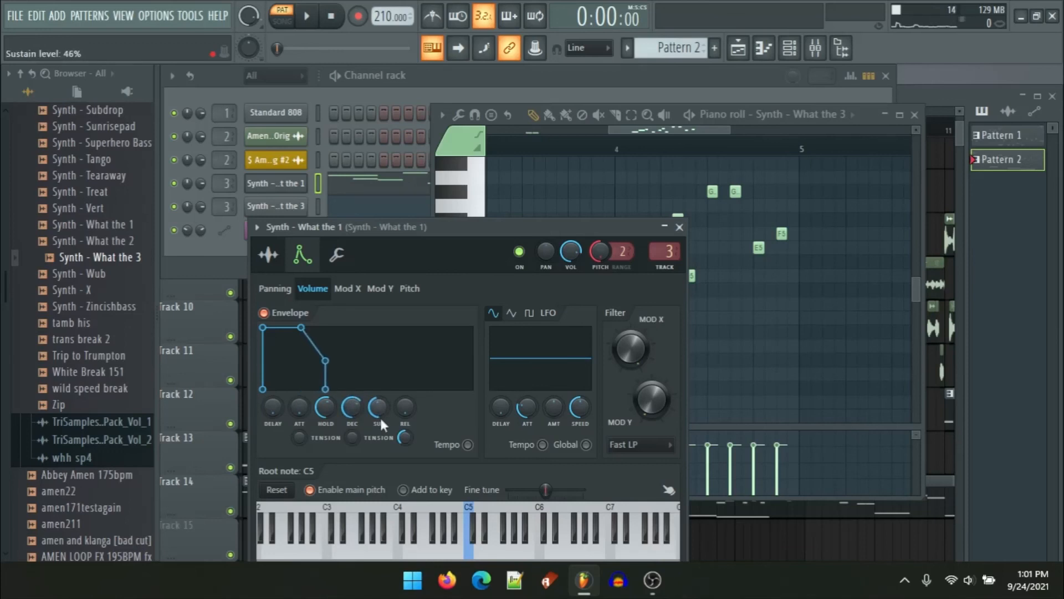
key("w")
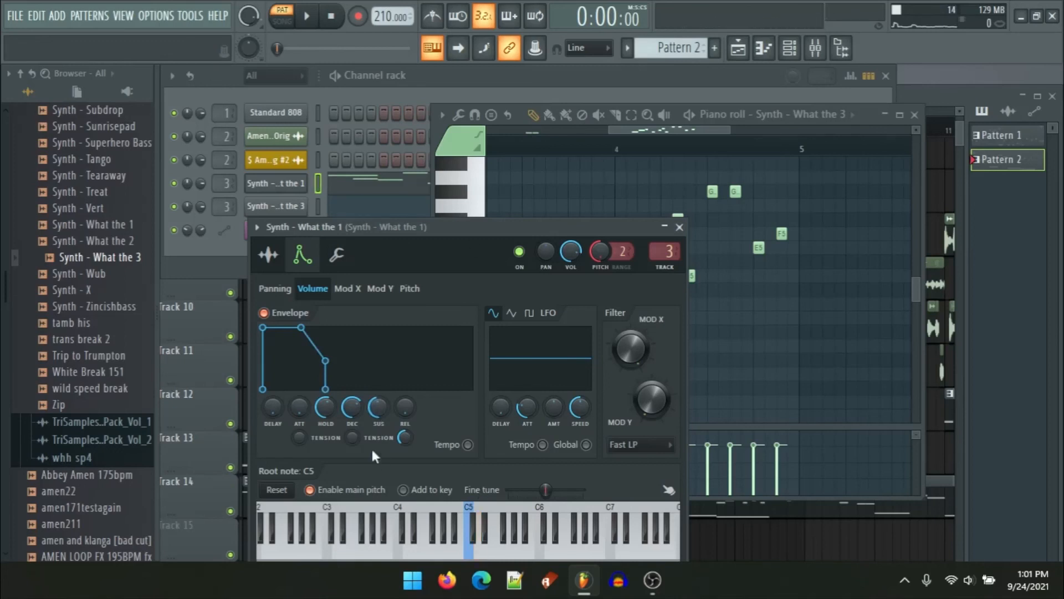
key("w")
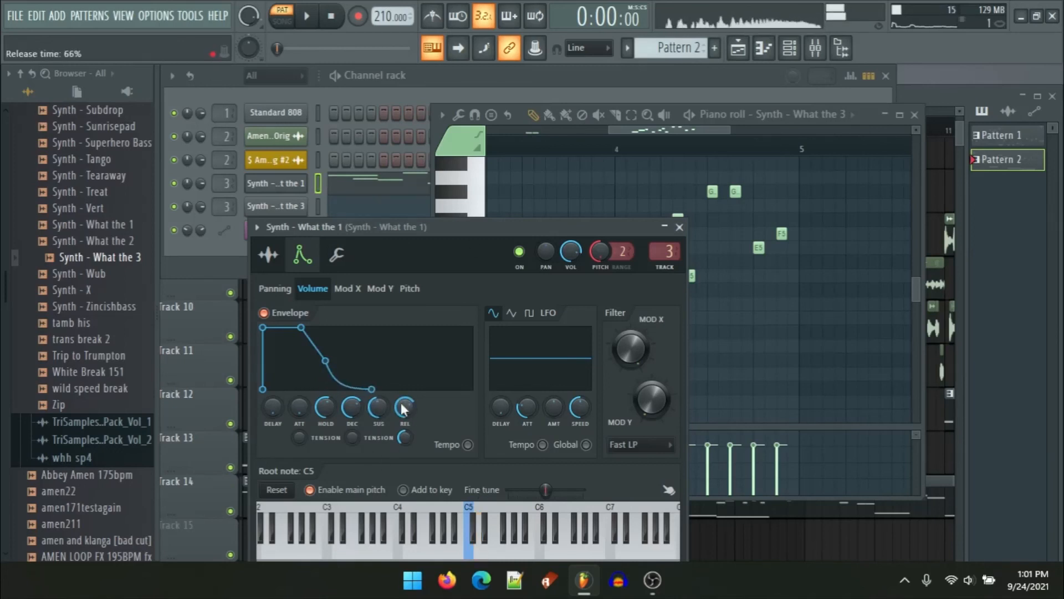
left_click_drag(404, 407, 405, 454)
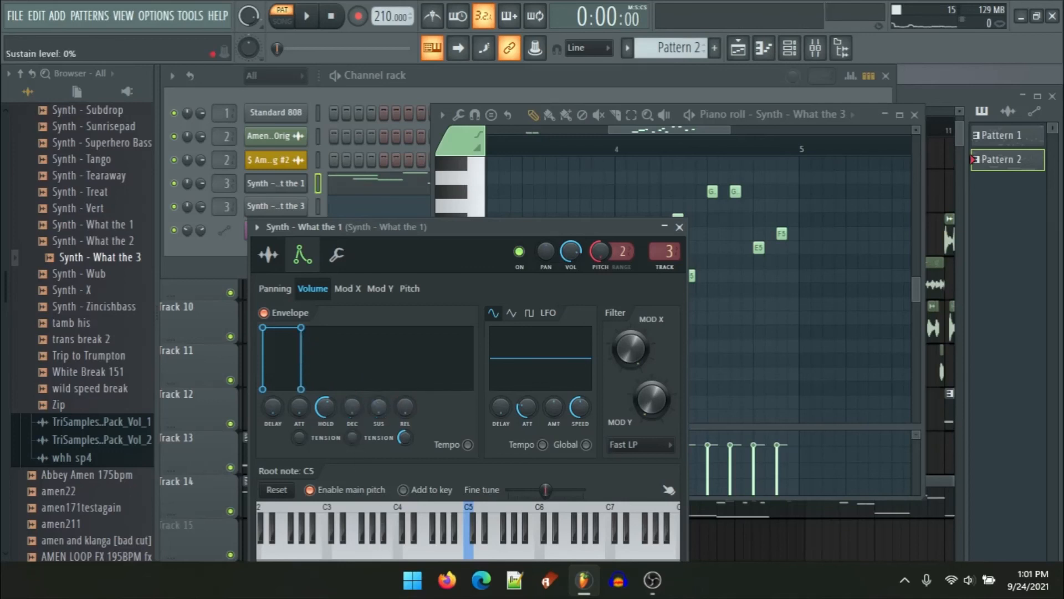
key("w")
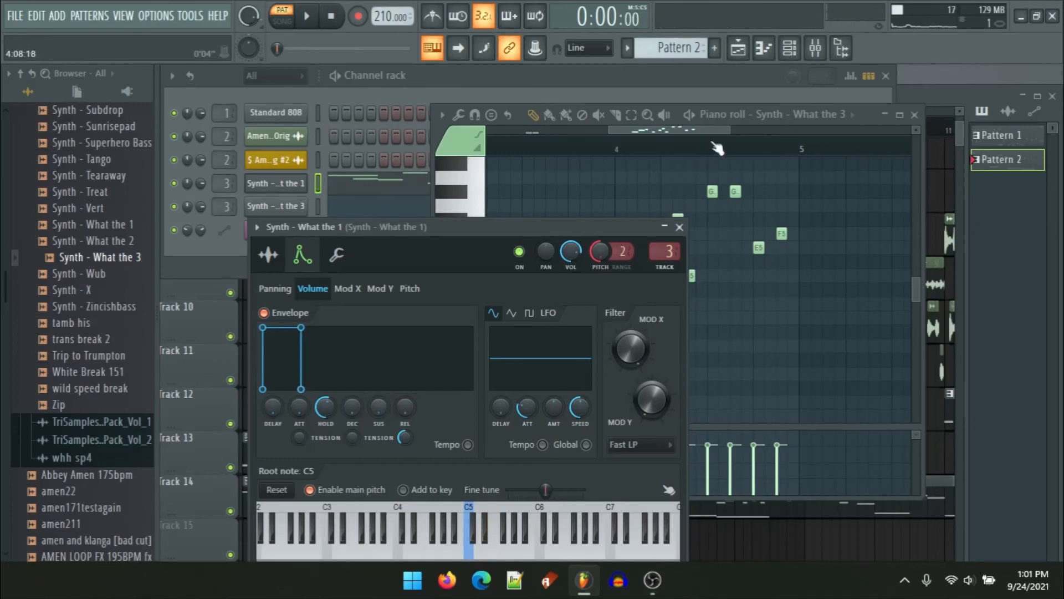
Step: Play back Pattern 2's synth notes in the piano roll
right_click(635, 184)
scroll(667, 319, "down", 4)
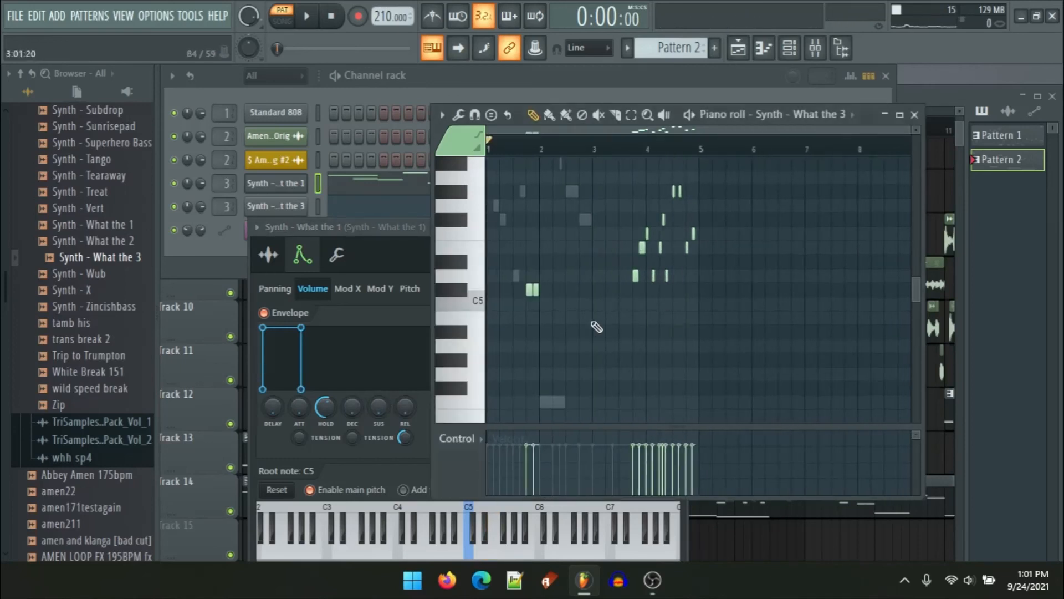
scroll(679, 313, "down", 1)
scroll(493, 321, "up", 1)
key("space")
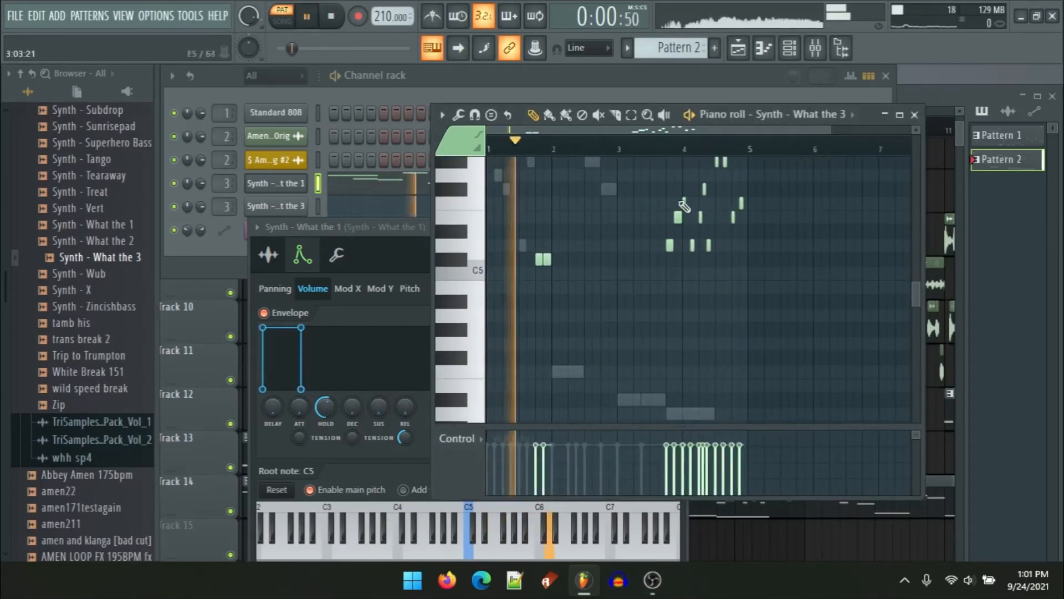
Step: Switch the piano roll to the Synth - What the 1 channel and view its notes
left_click(798, 117)
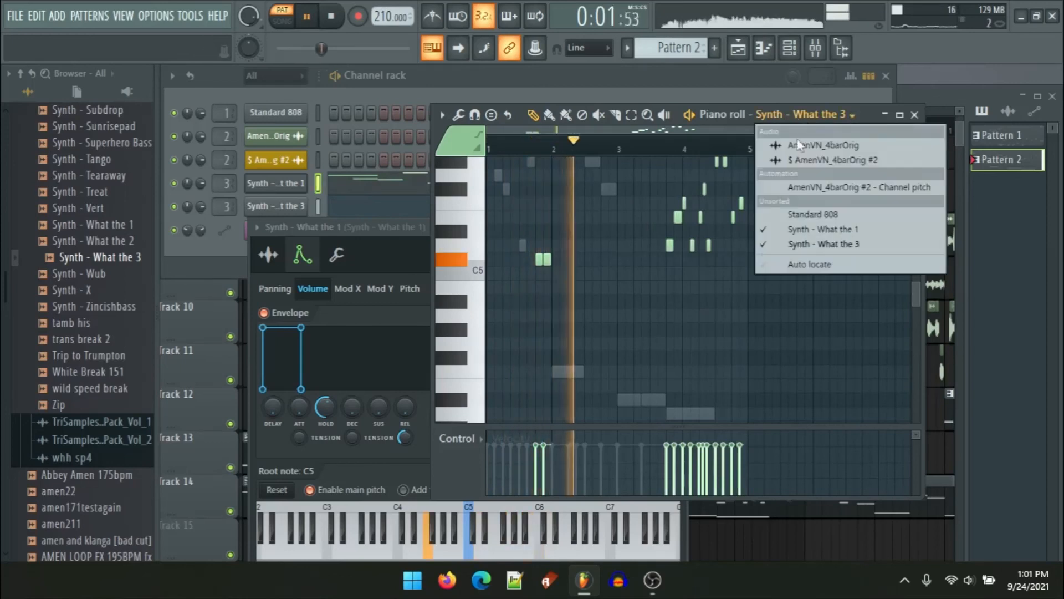
left_click(821, 229)
scroll(708, 290, "down", 4)
scroll(685, 285, "up", 7)
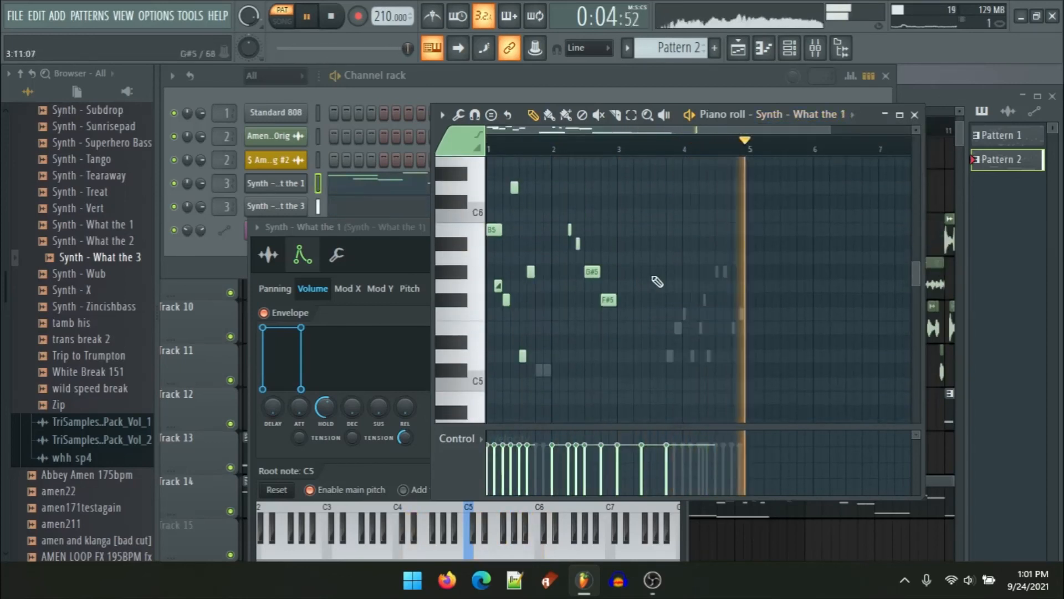
scroll(624, 270, "down", 1)
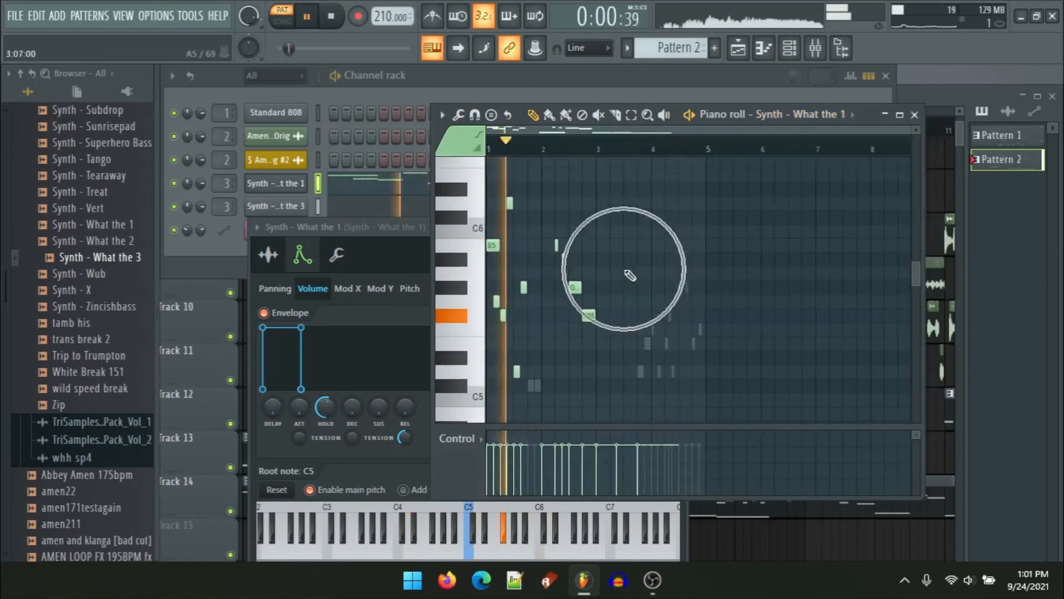
Step: Close the piano roll, stop playback and switch the transport to song mode
left_click(915, 115)
left_click(921, 204)
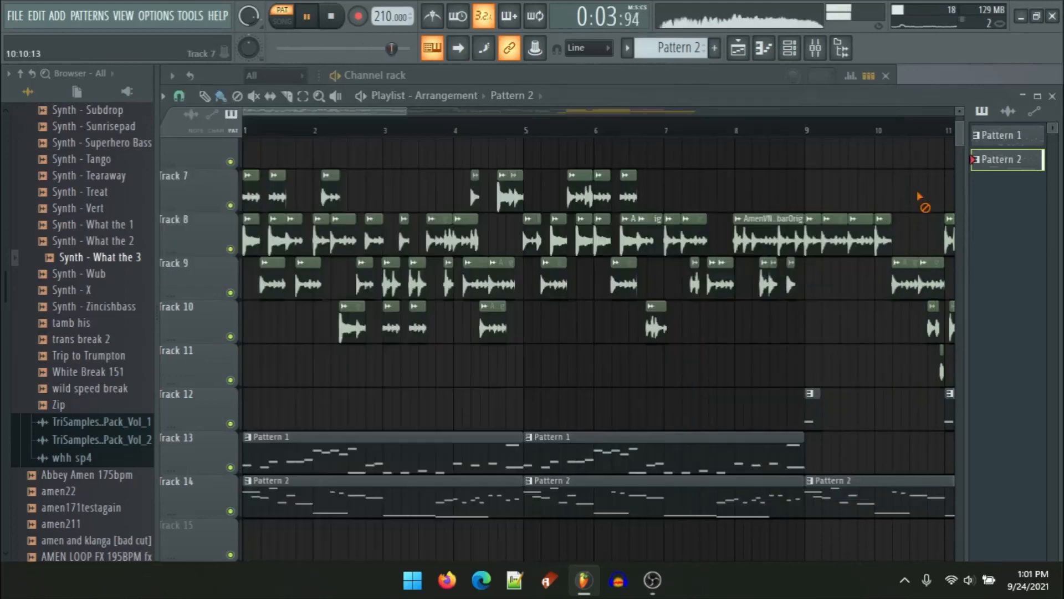
key("space")
left_click(287, 23)
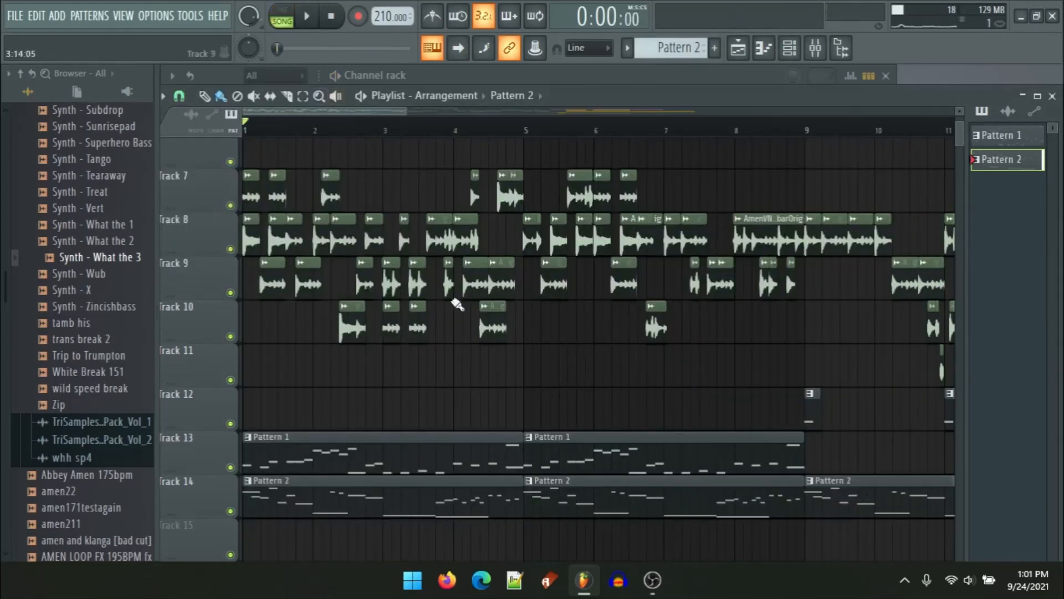
Step: Paste a copy of the Pattern 1 clip on Track 13 and place it at bar 25
scroll(499, 357, "down", 3)
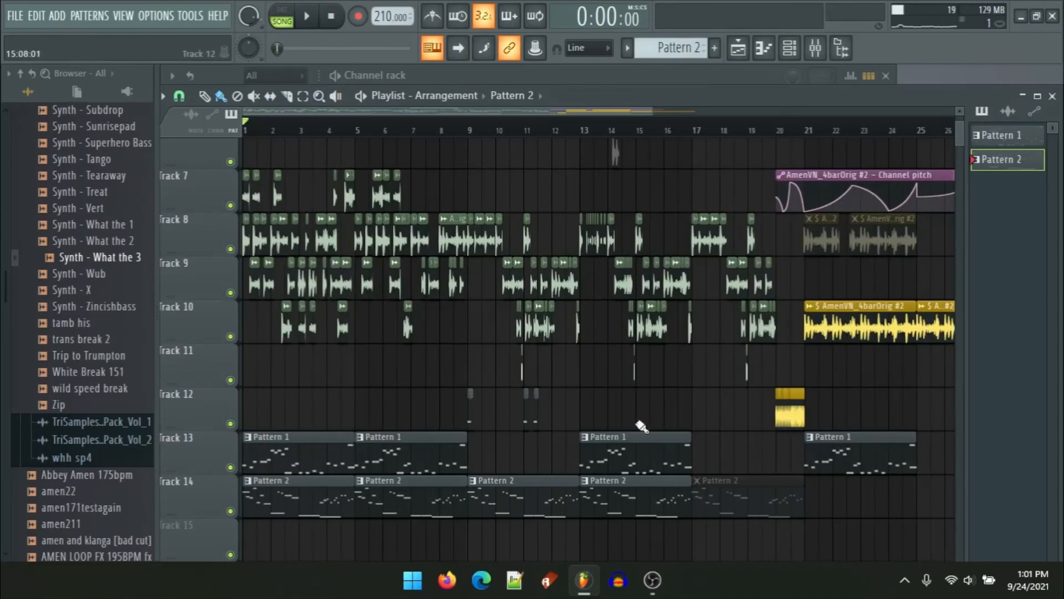
scroll(642, 426, "down", 2)
scroll(762, 472, "up", 6)
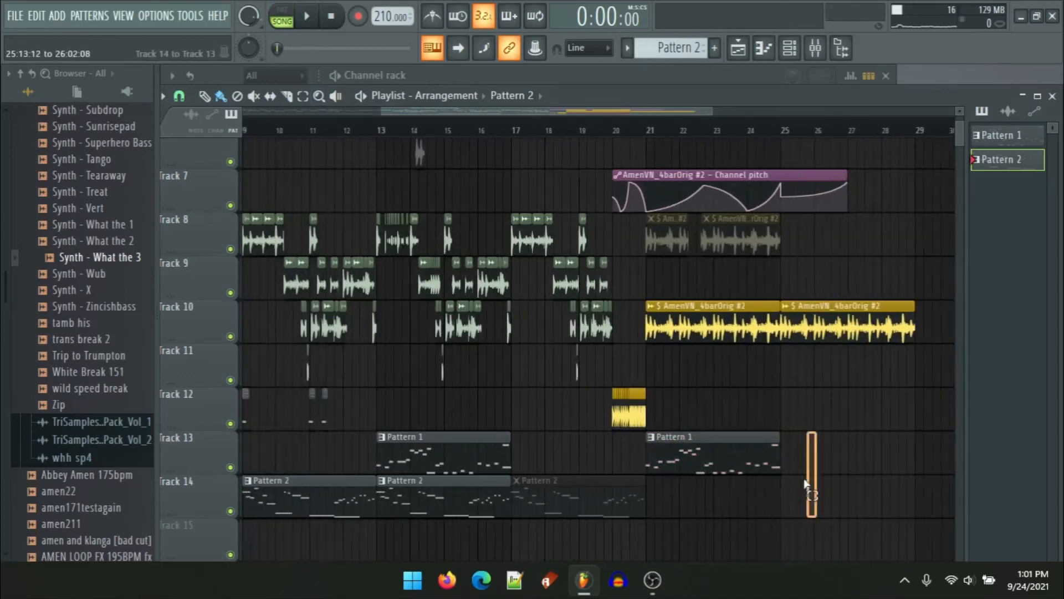
scroll(673, 443, "down", 3)
key("ctrl+v")
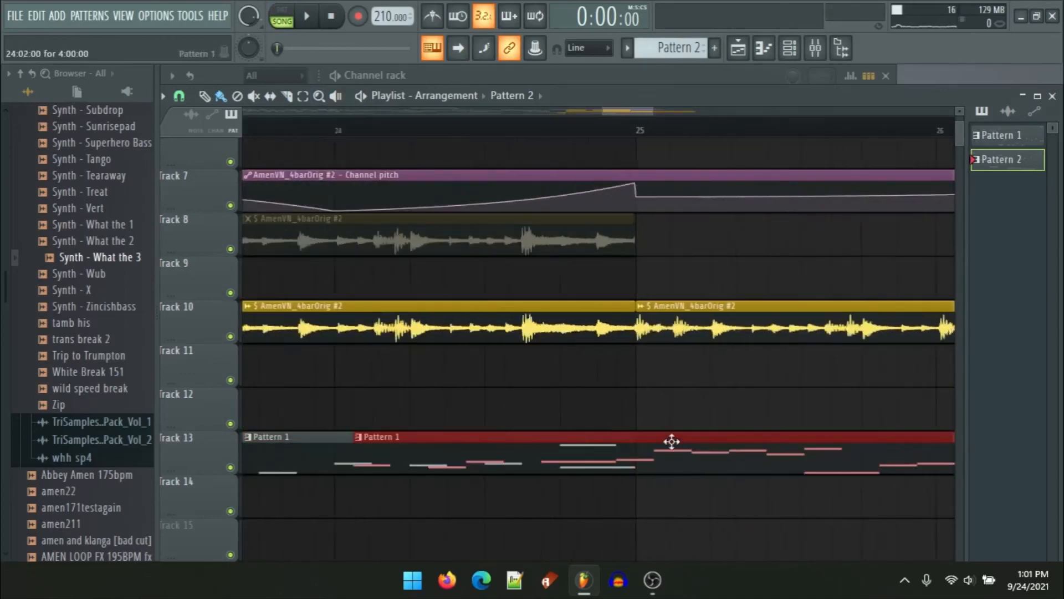
left_click_drag(663, 451, 452, 424)
scroll(669, 449, "up", 3)
scroll(669, 449, "up", 3)
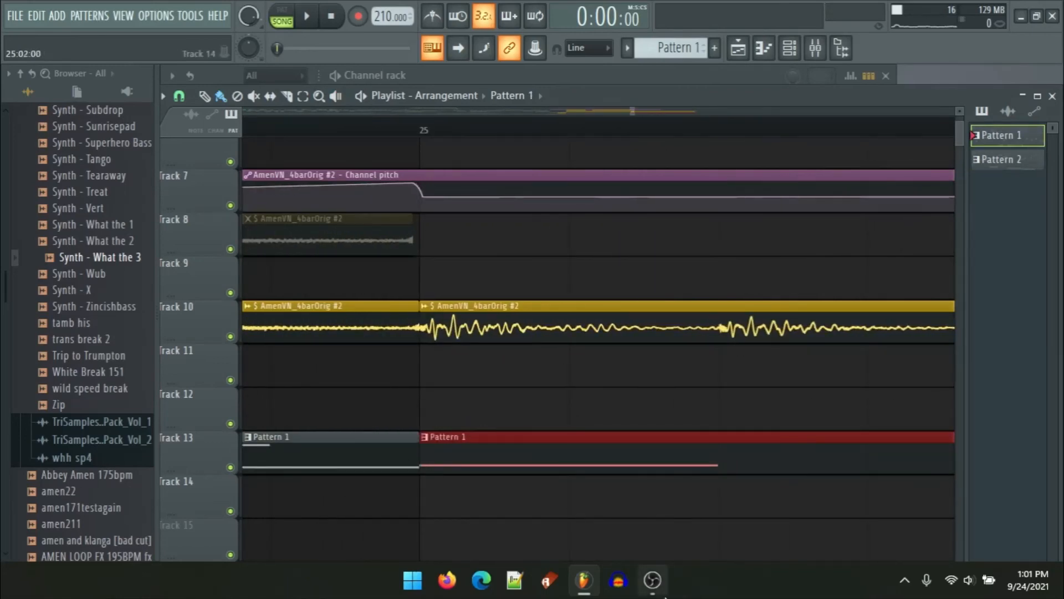
left_click(658, 595)
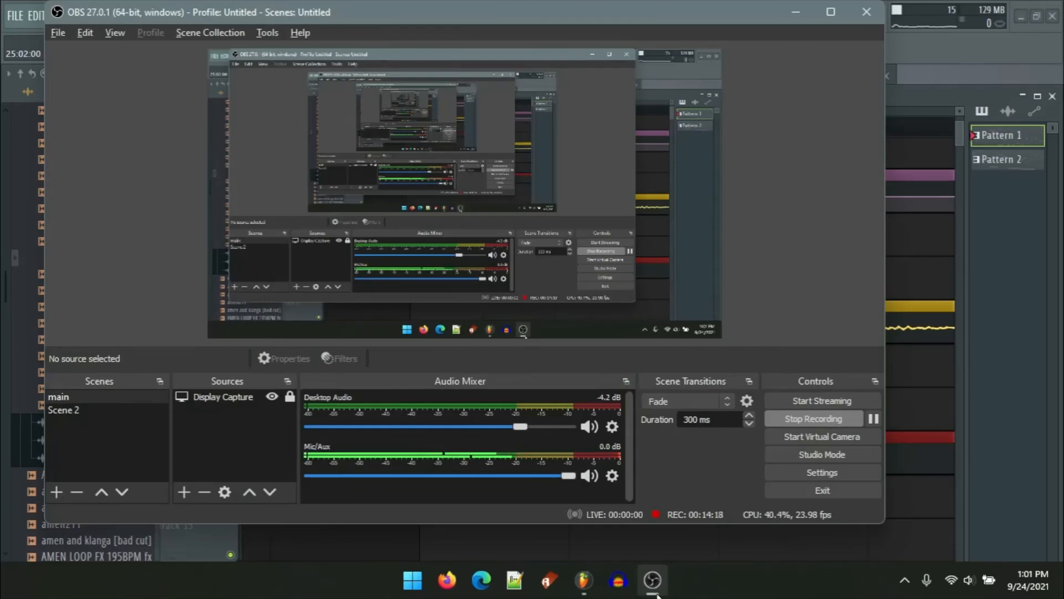
left_click(655, 585)
scroll(623, 524, "down", 6)
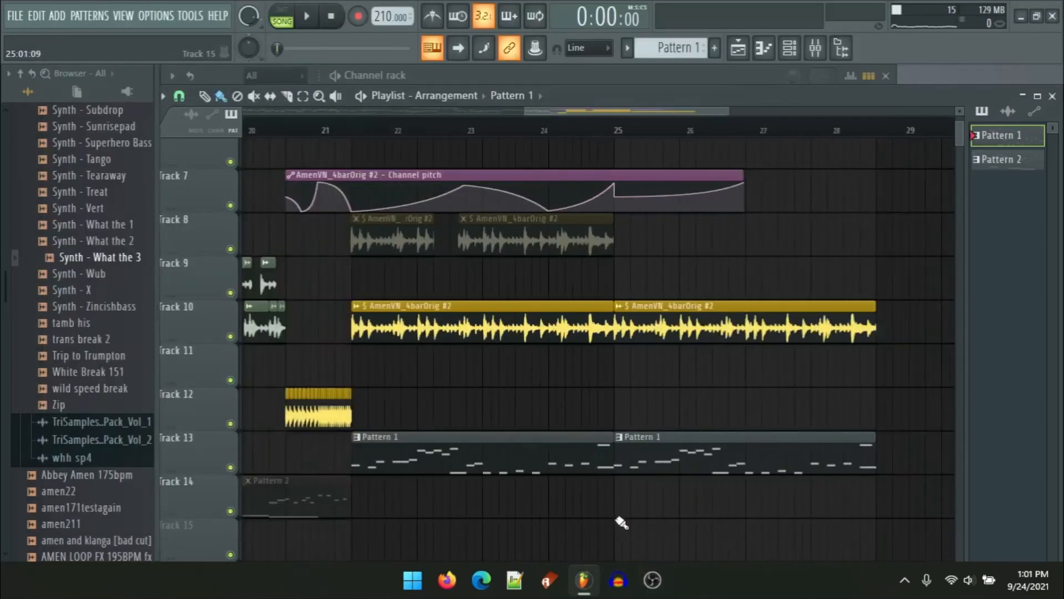
scroll(296, 324, "up", 2)
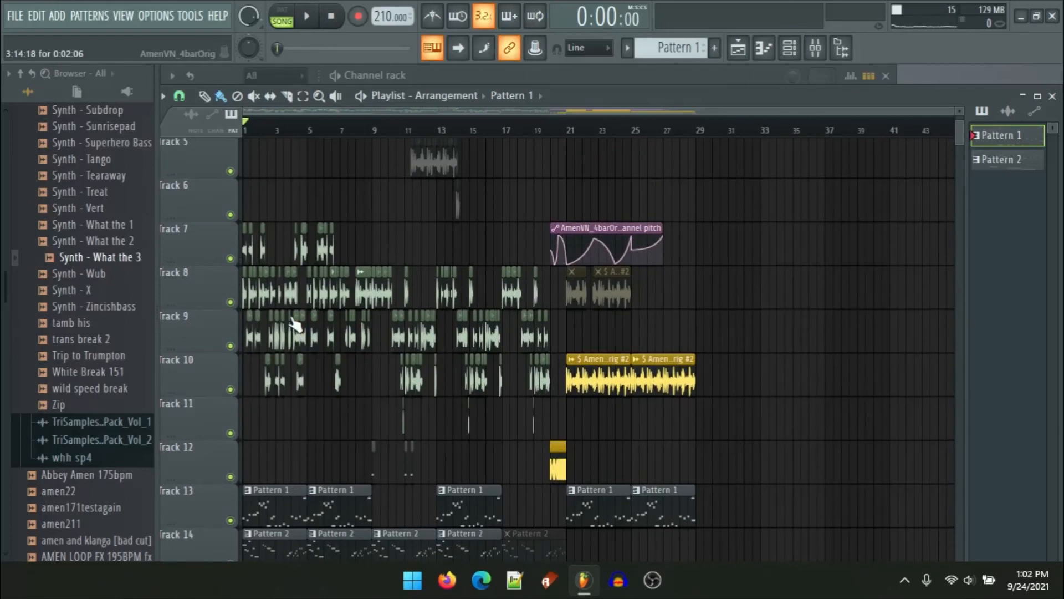
Step: Play back the whole arrangement in song mode and stop it
key("space")
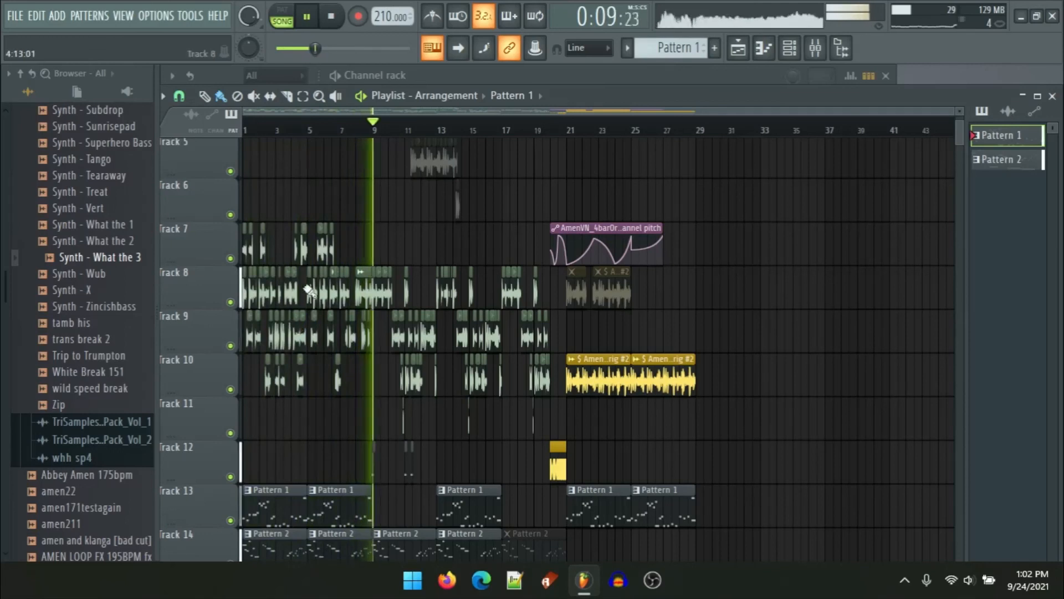
scroll(308, 291, "down", 1)
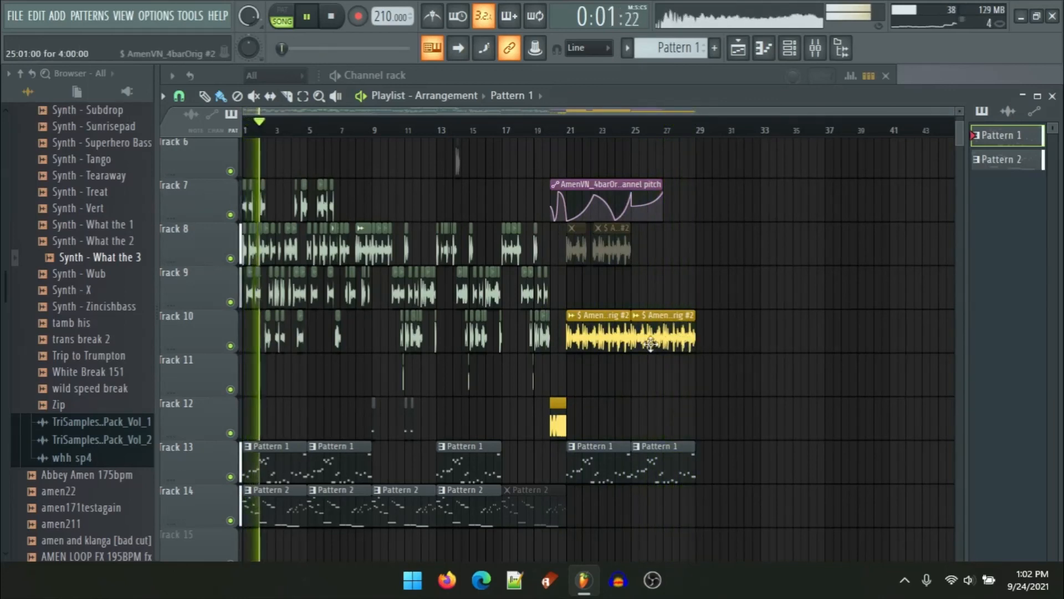
left_click(367, 383)
scroll(368, 384, "up", 3)
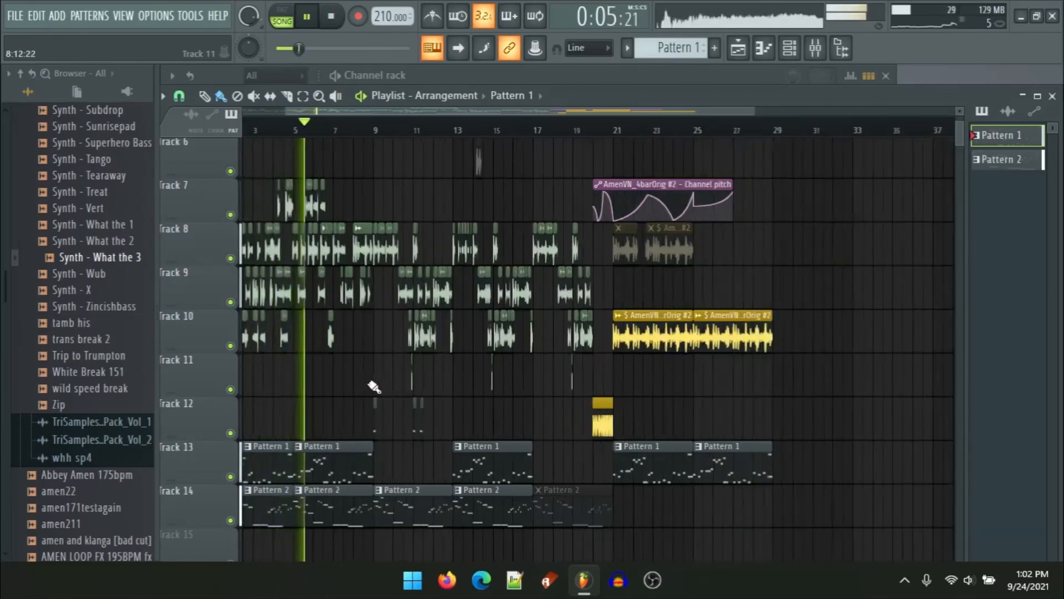
scroll(368, 386, "up", 1)
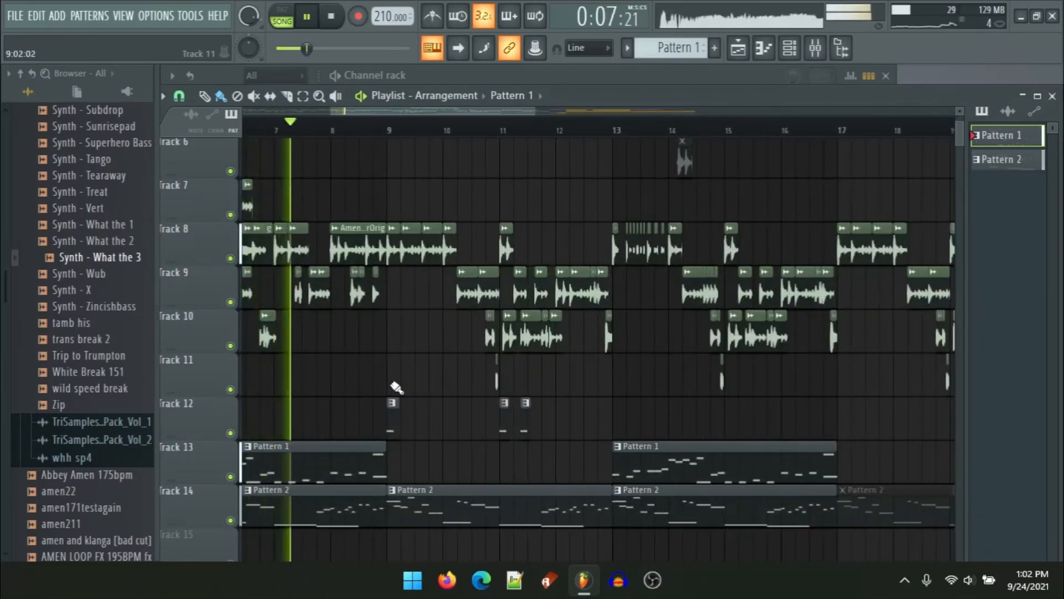
key("space")
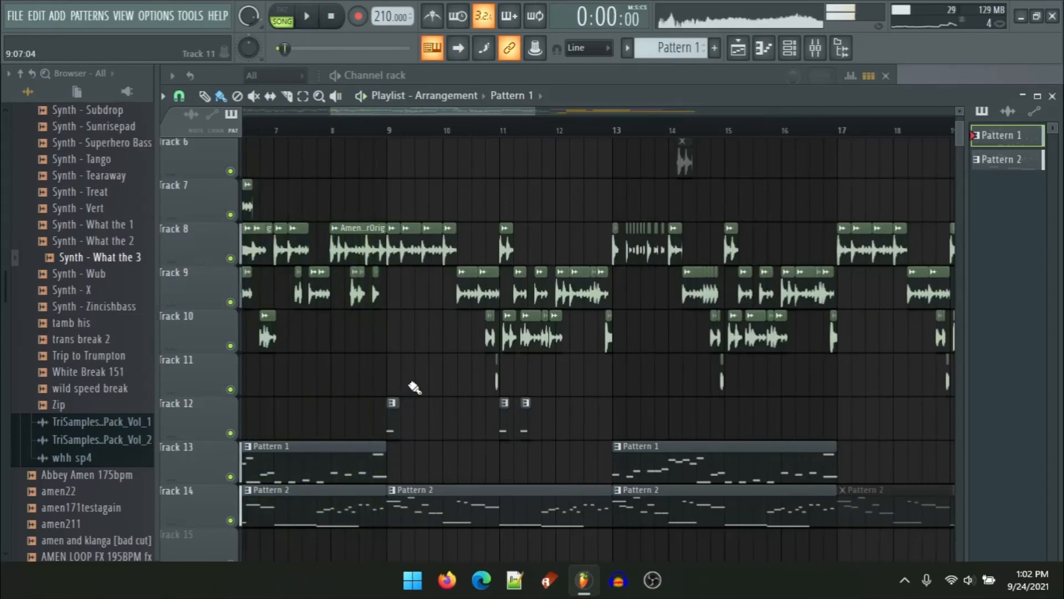
scroll(443, 390, "down", 4)
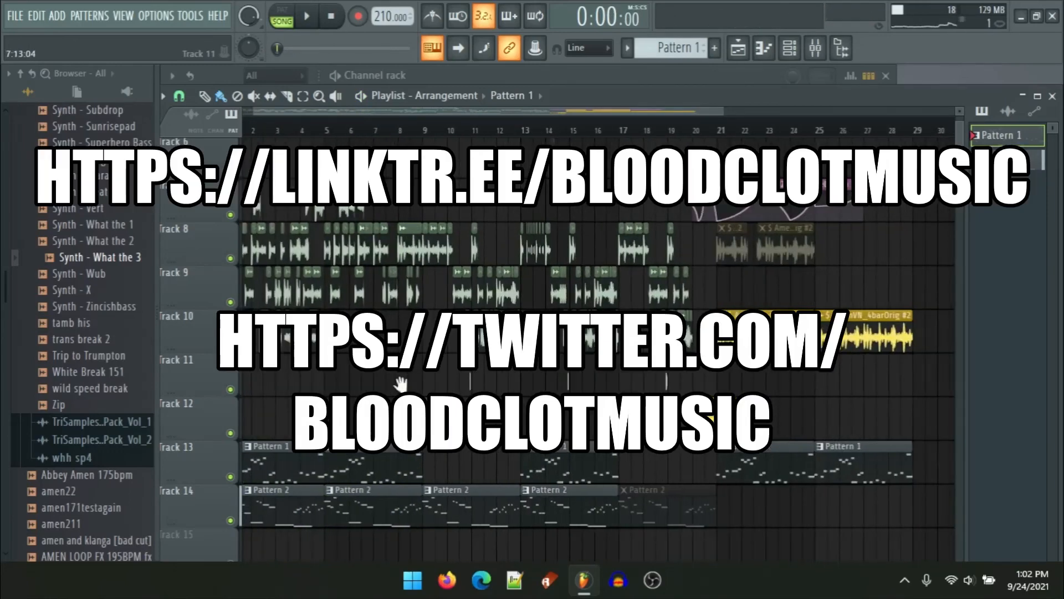
left_click_drag(399, 382, 504, 384)
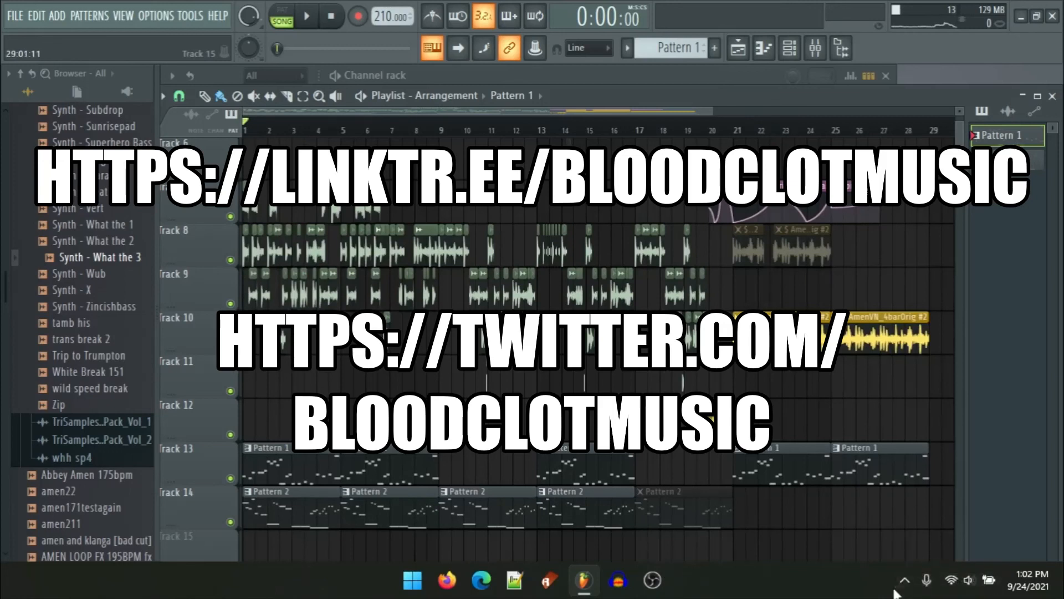
left_click(906, 587)
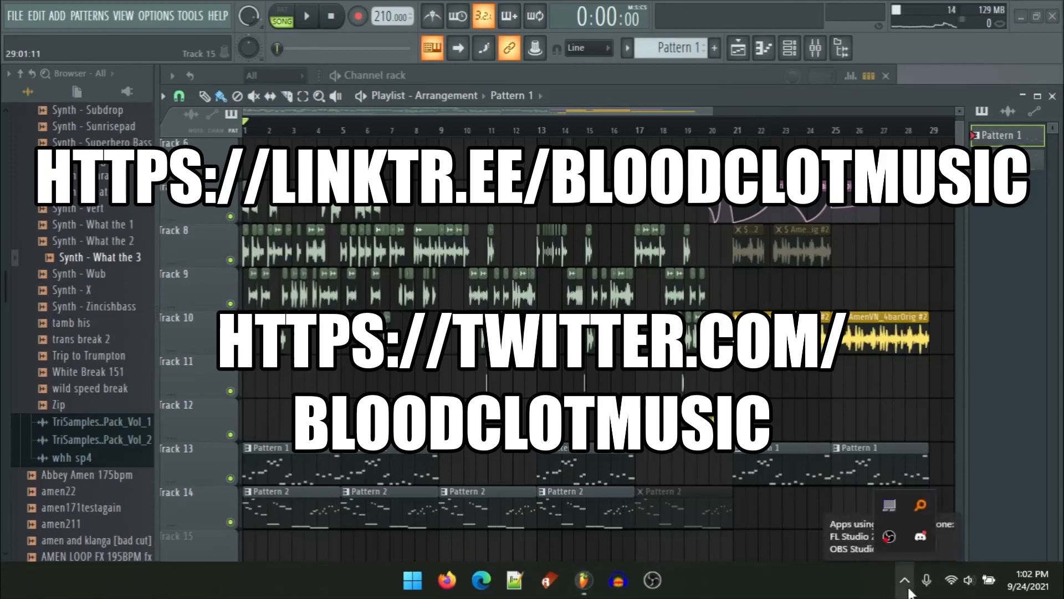
right_click(882, 535)
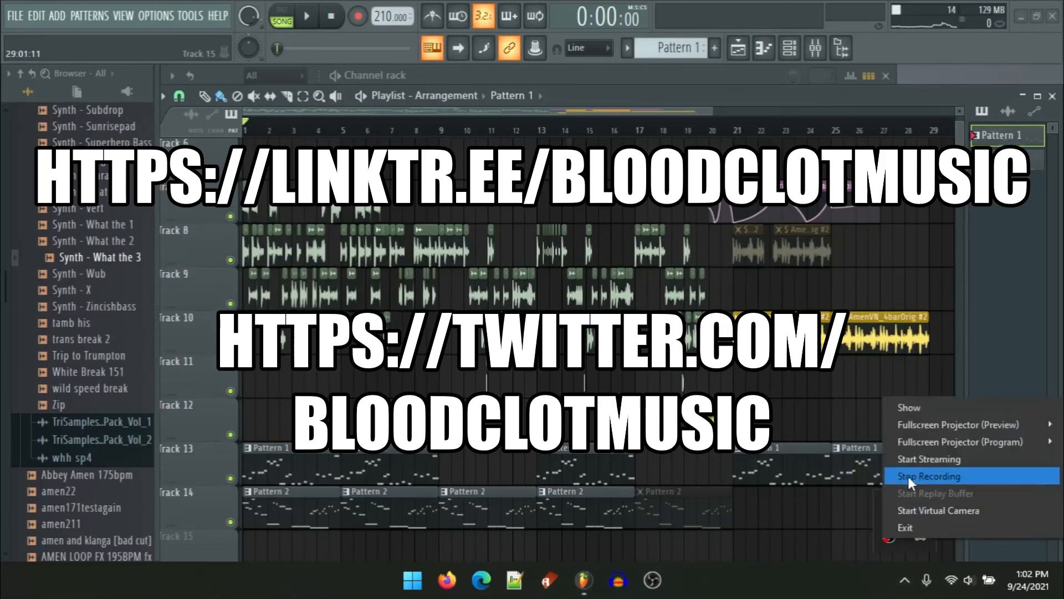